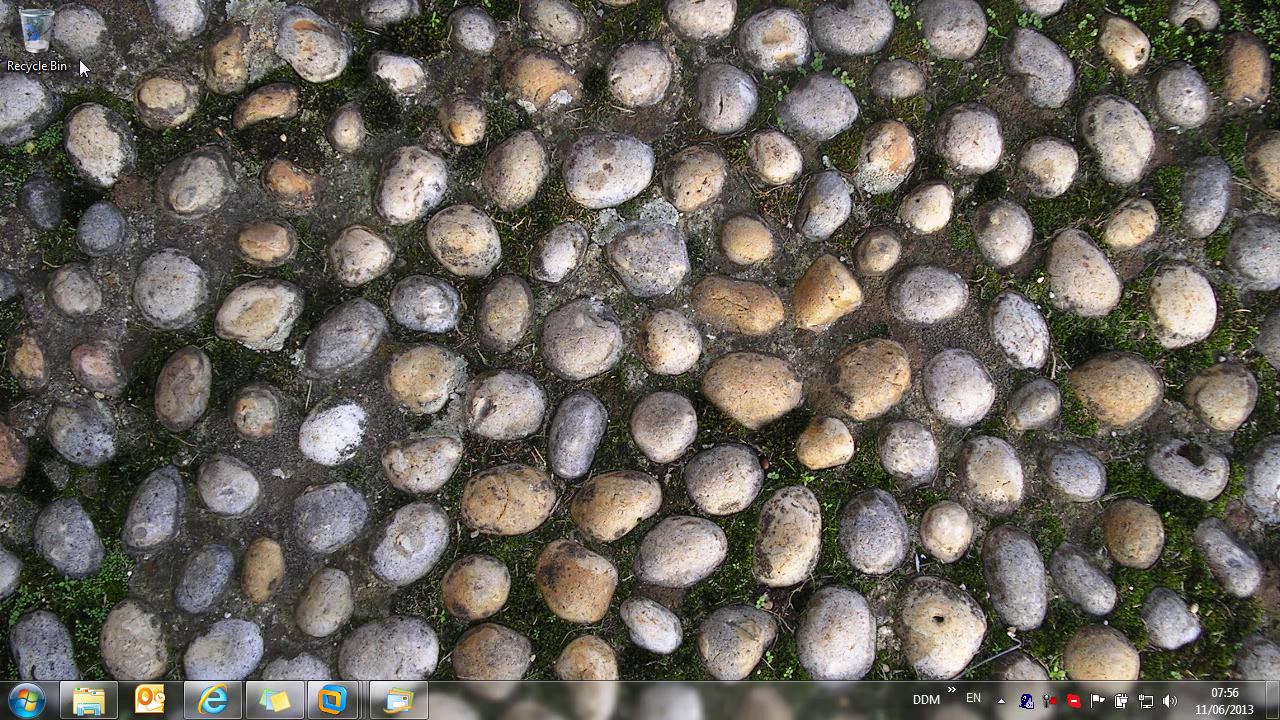
Step: Log in to DDM Office with the user name and password
{"action": "left_click", "coordinate": [620, 330]}
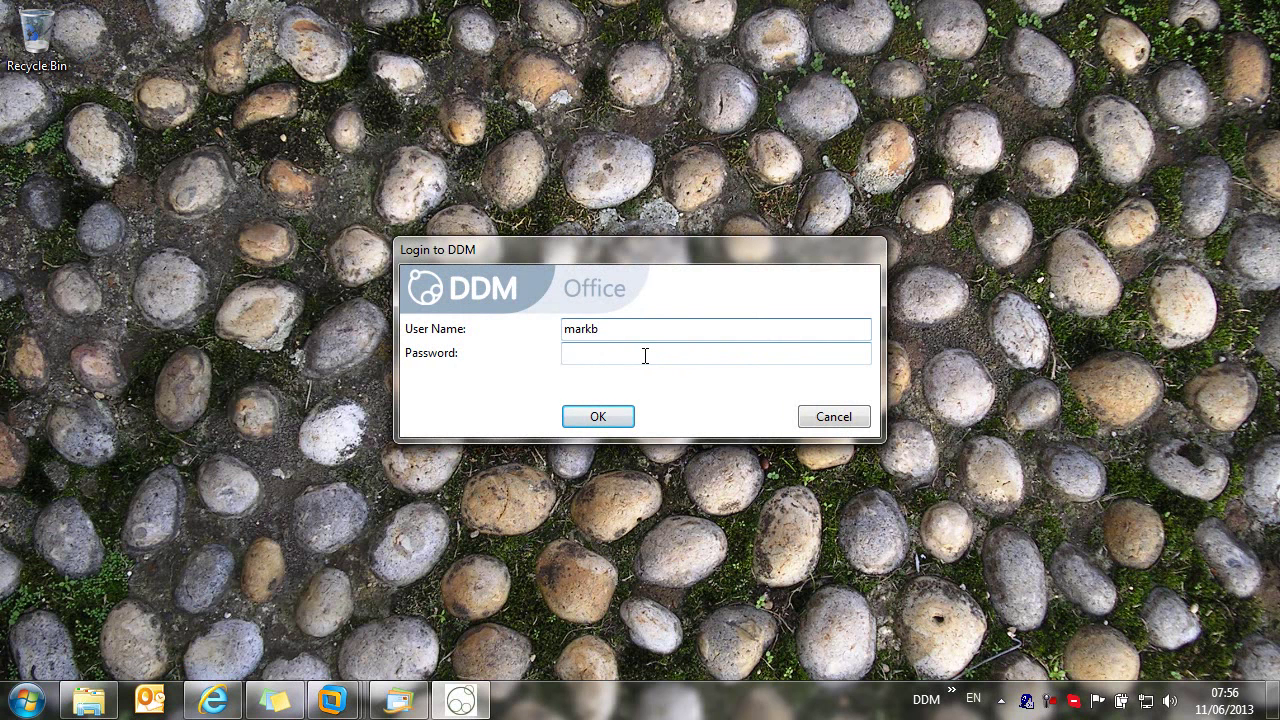
{"action": "left_click", "coordinate": [598, 418]}
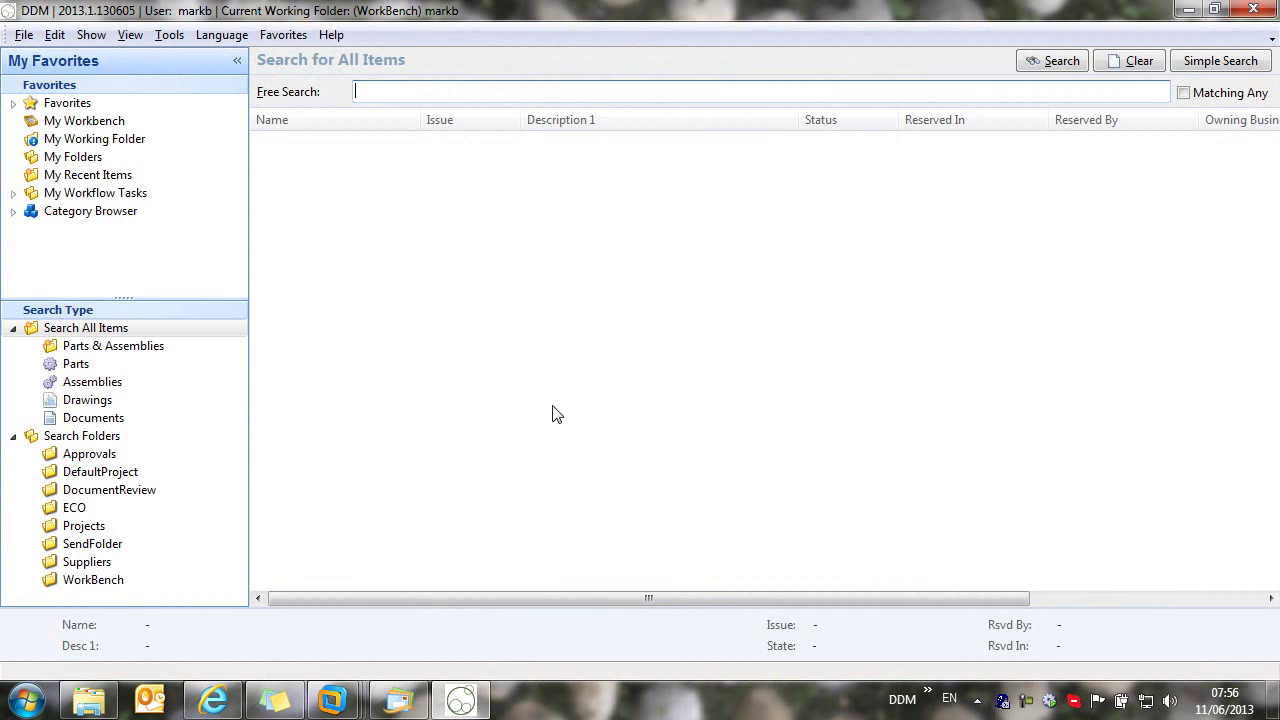
Step: Run an empty free search to list all 251 vault items, accepting the query-limit notice
{"action": "left_click", "coordinate": [12, 328]}
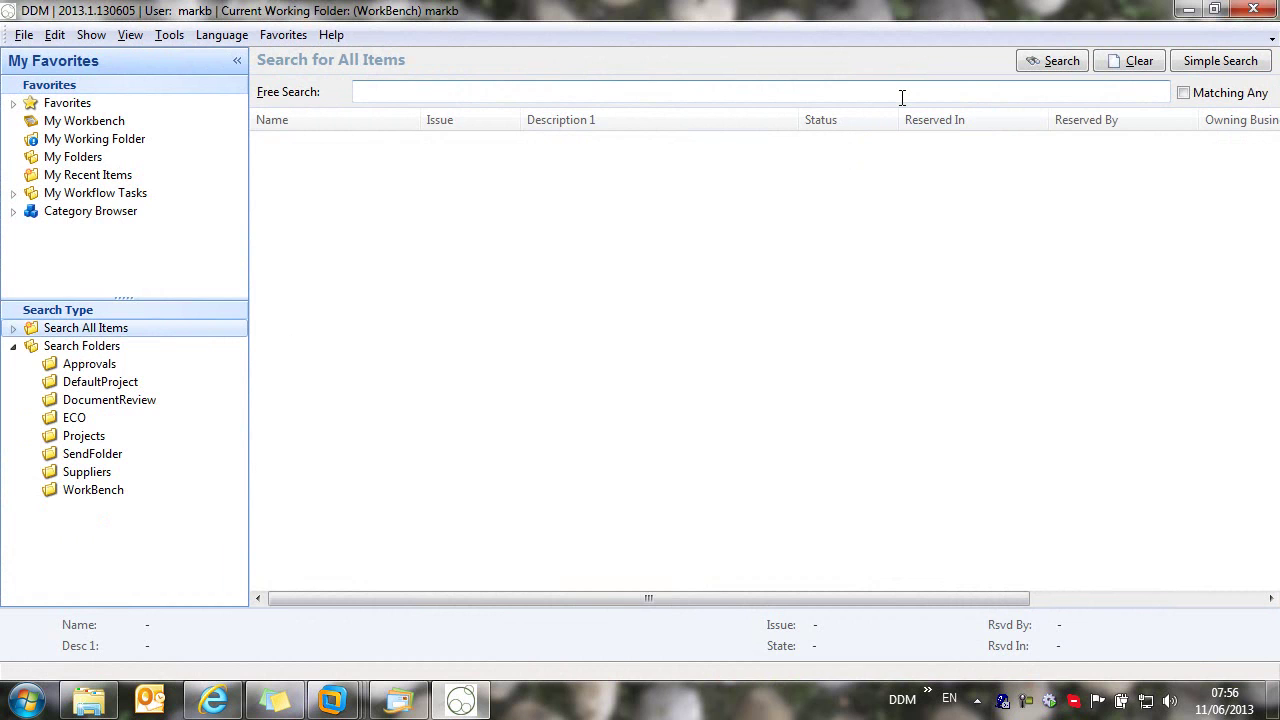
{"action": "left_click", "coordinate": [1048, 64]}
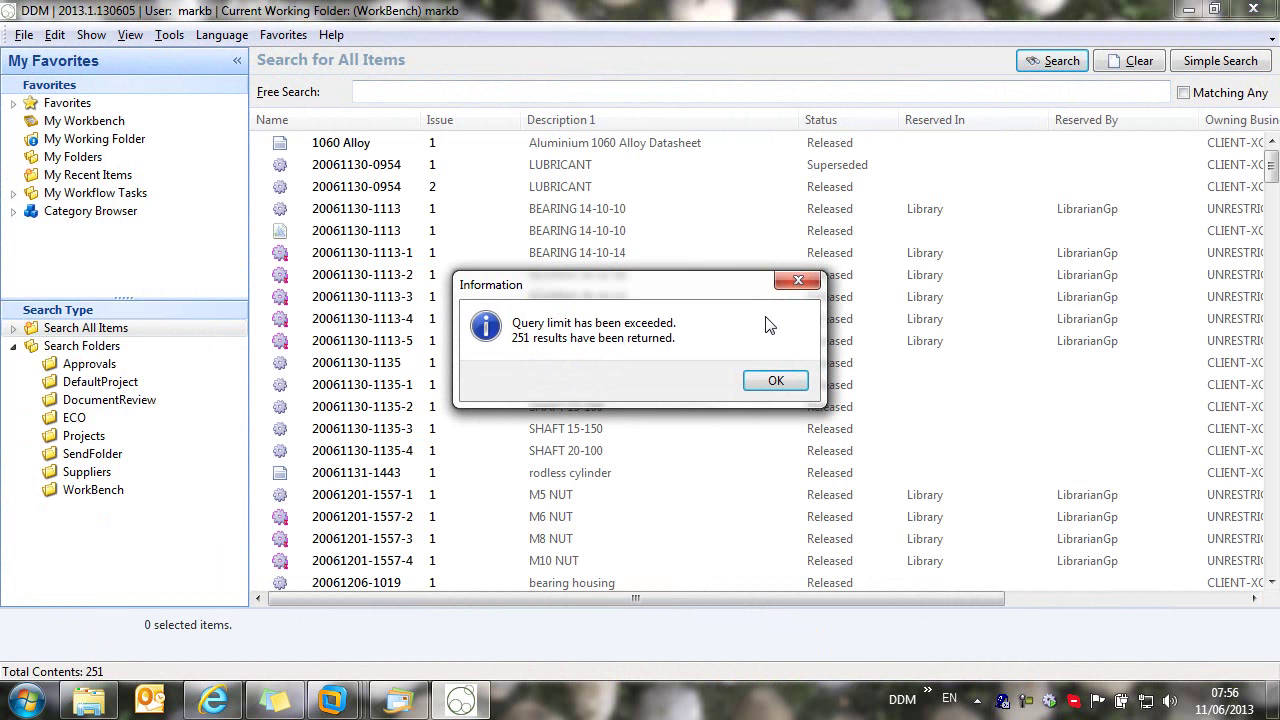
{"action": "left_click", "coordinate": [775, 383]}
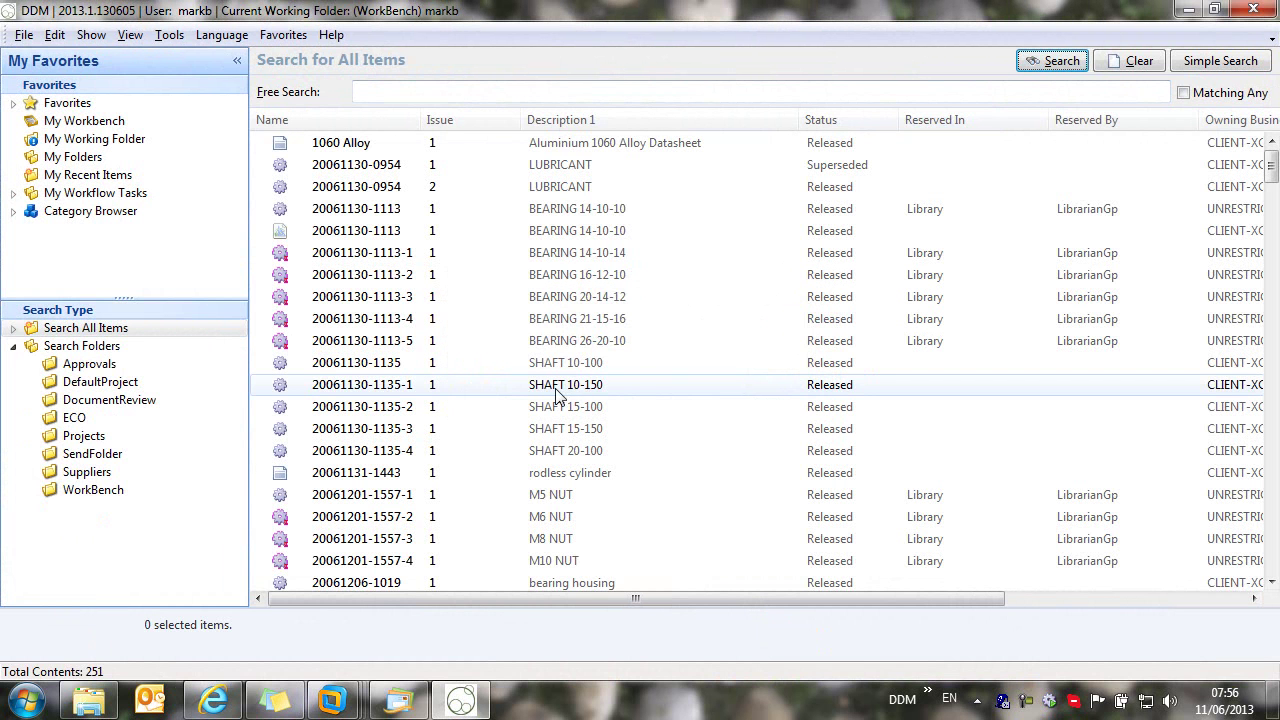
{"action": "left_click", "coordinate": [344, 148]}
{"action": "left_click", "coordinate": [372, 166]}
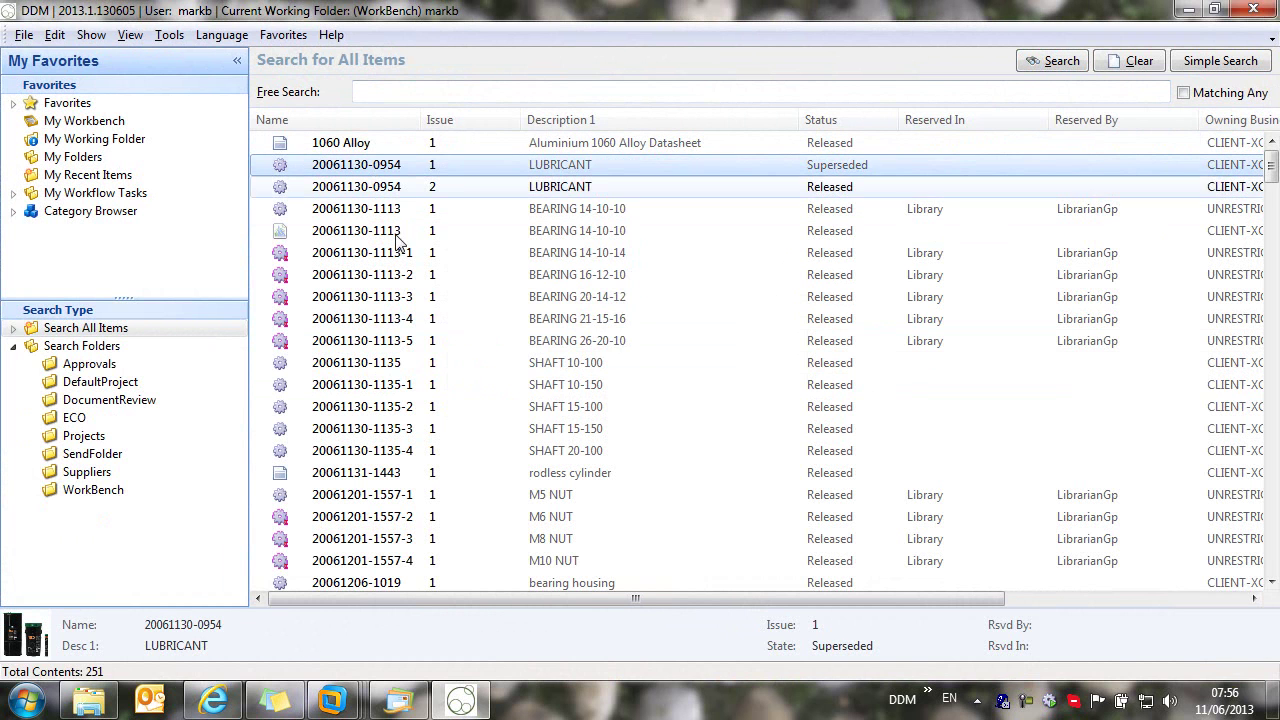
{"action": "scroll", "coordinate": [445, 445], "scroll_direction": "down", "scroll_amount": 7}
{"action": "scroll", "coordinate": [443, 449], "scroll_direction": "down", "scroll_amount": 2}
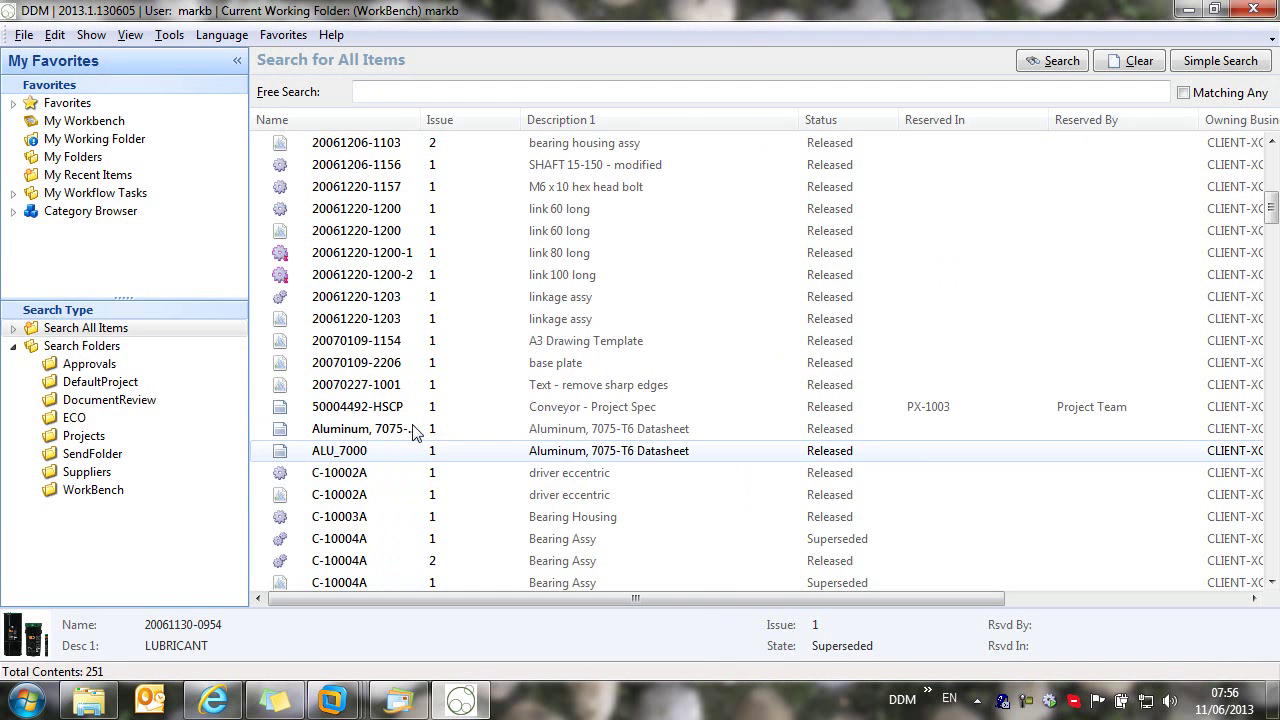
{"action": "left_click", "coordinate": [443, 389]}
{"action": "scroll", "coordinate": [449, 487], "scroll_direction": "down", "scroll_amount": 6}
{"action": "left_click", "coordinate": [310, 318]}
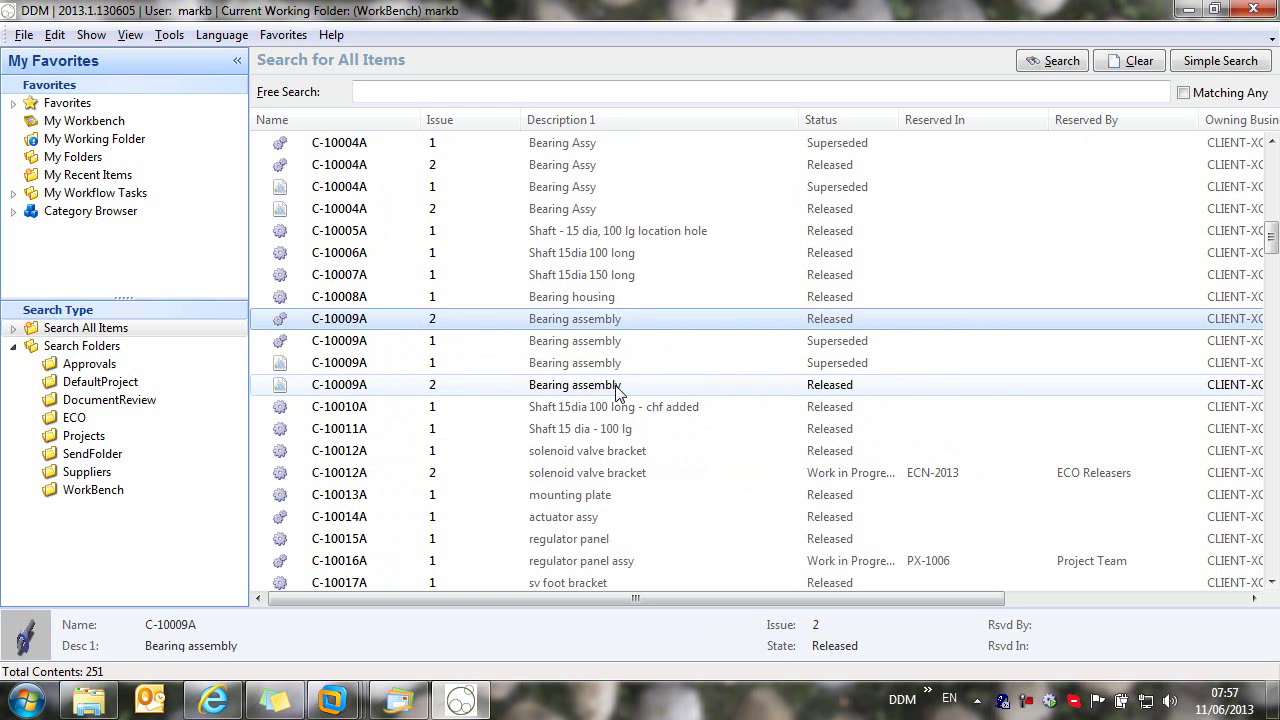
{"action": "left_click", "coordinate": [372, 92]}
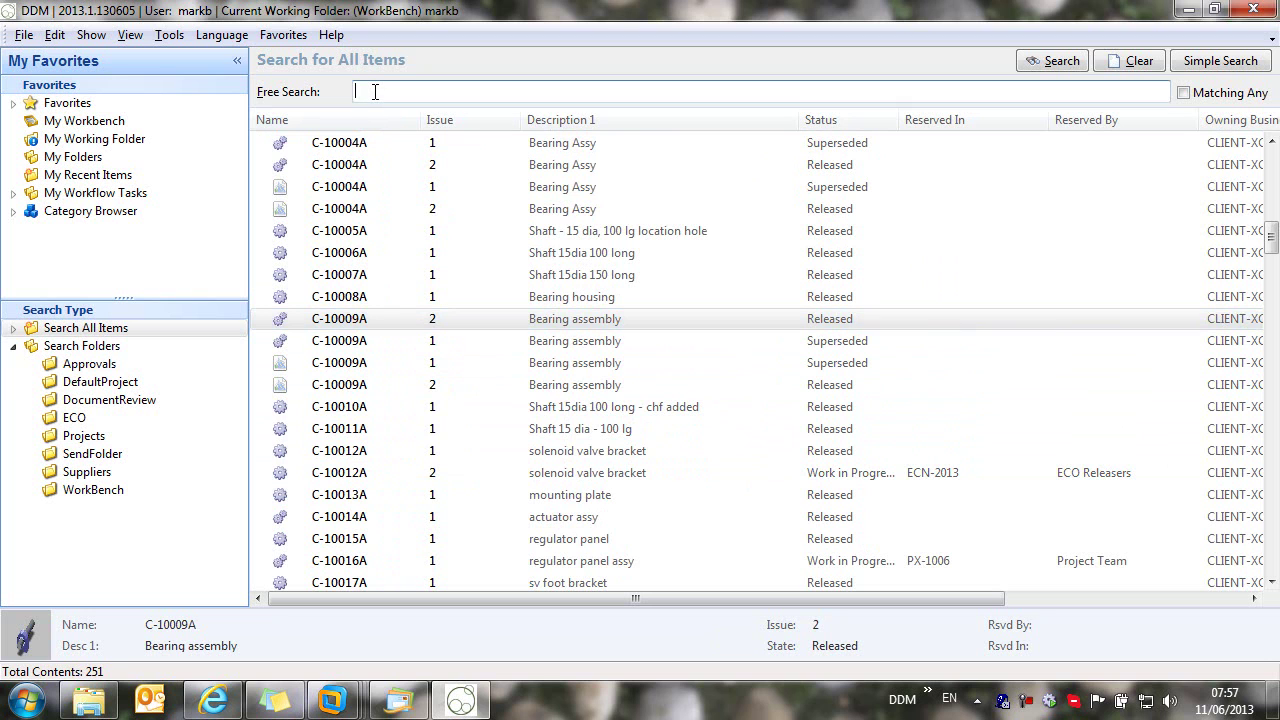
Step: Search for 'housing', then narrow the search to 'housing released'
{"action": "type", "text": "housing"}
{"action": "left_click", "coordinate": [1062, 62]}
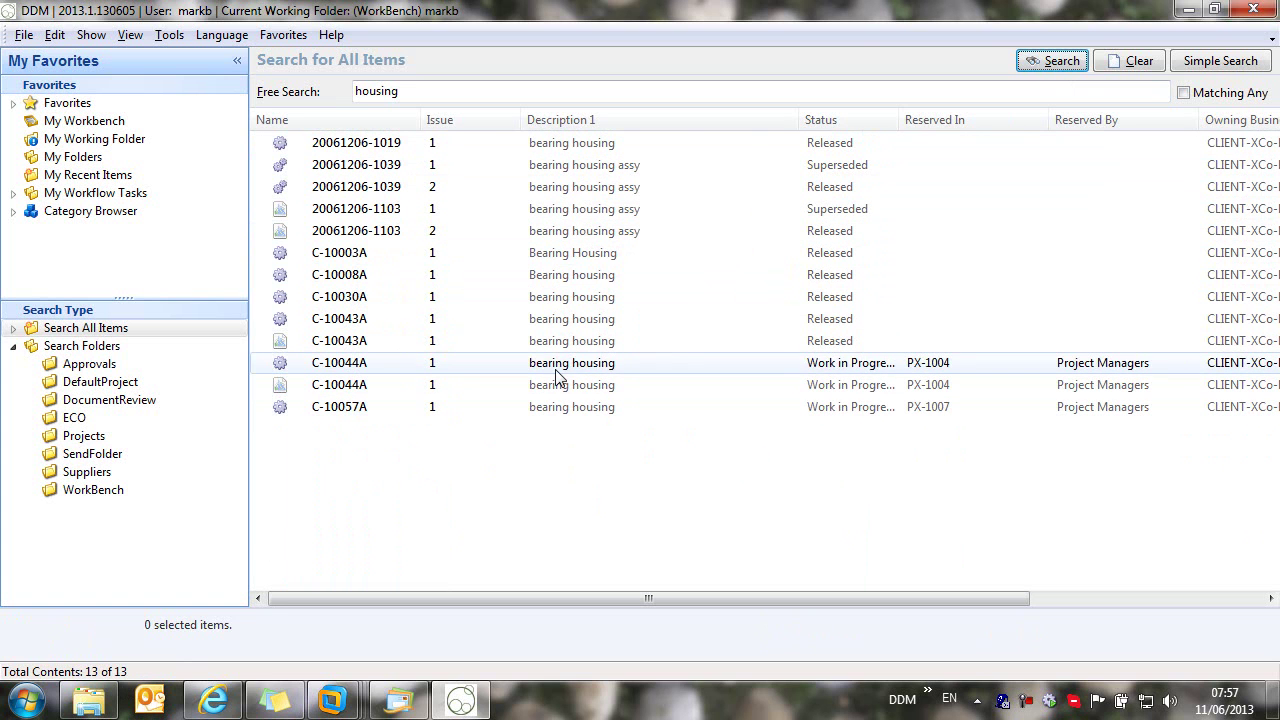
{"action": "left_click", "coordinate": [440, 92]}
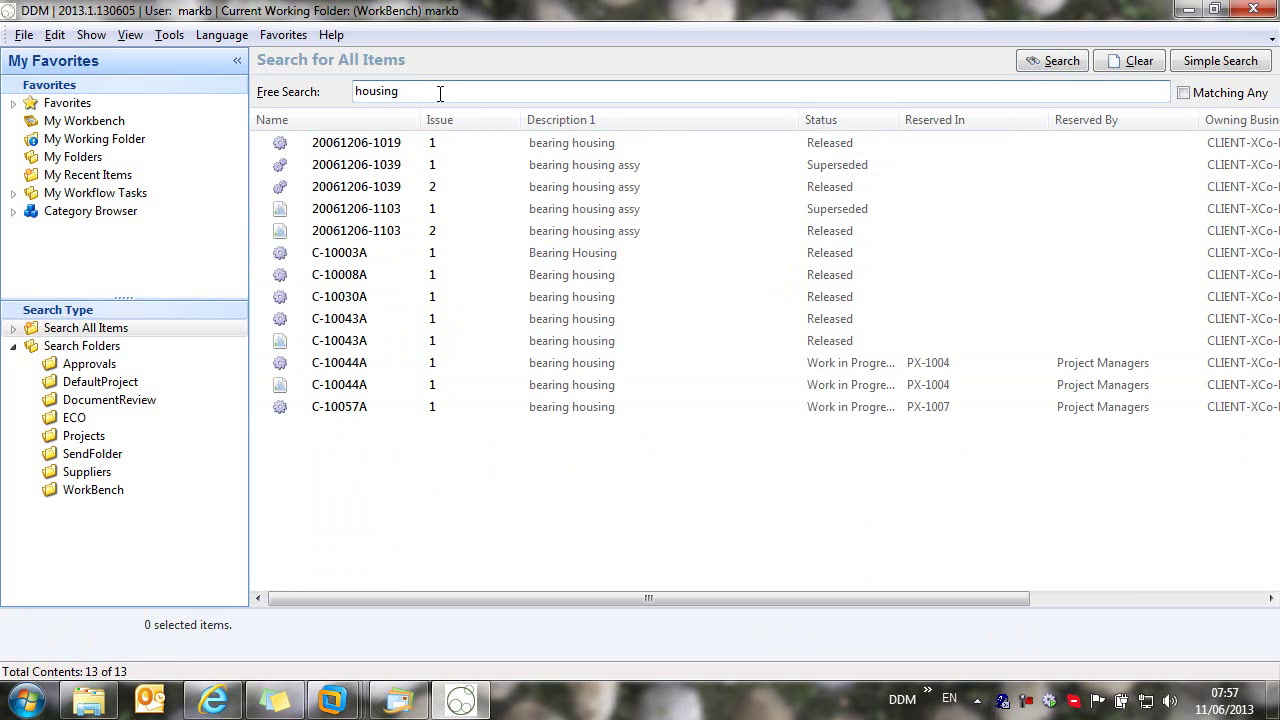
{"action": "type", "text": "released"}
{"action": "left_click", "coordinate": [1050, 62]}
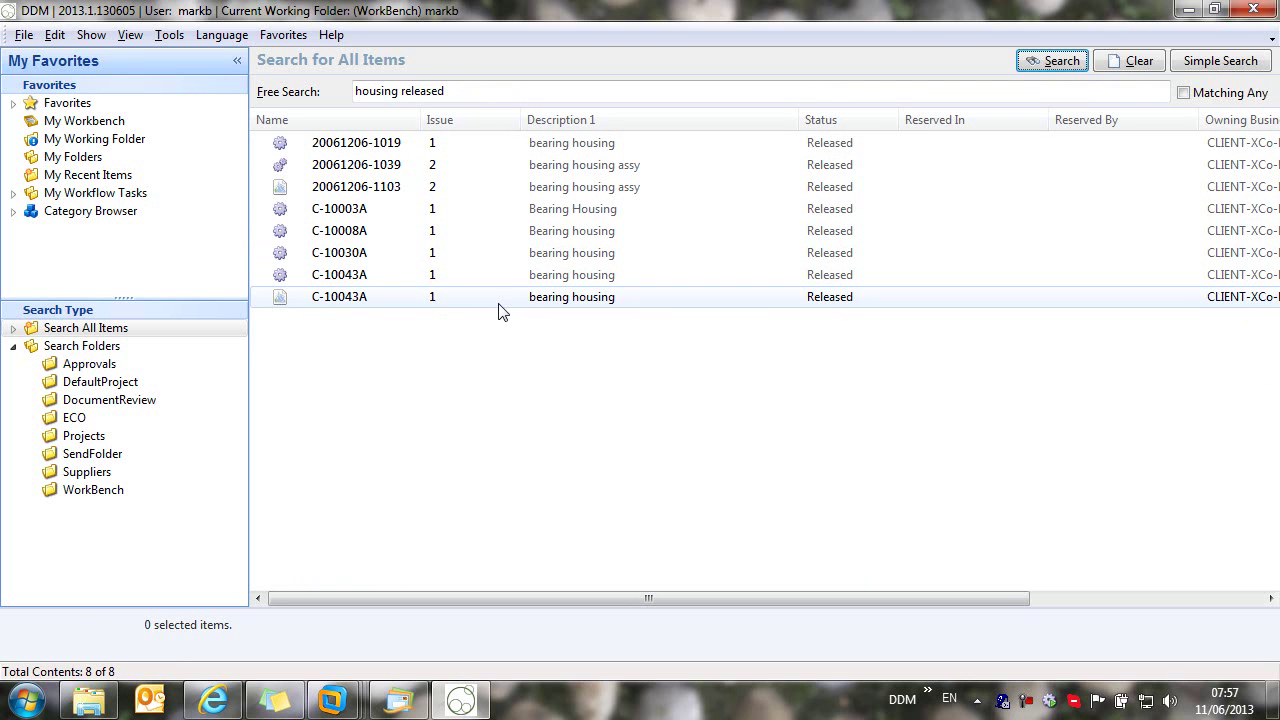
Step: Rerun the plain 'housing' search, widen the Status column, then clear the search
{"action": "left_click", "coordinate": [489, 90]}
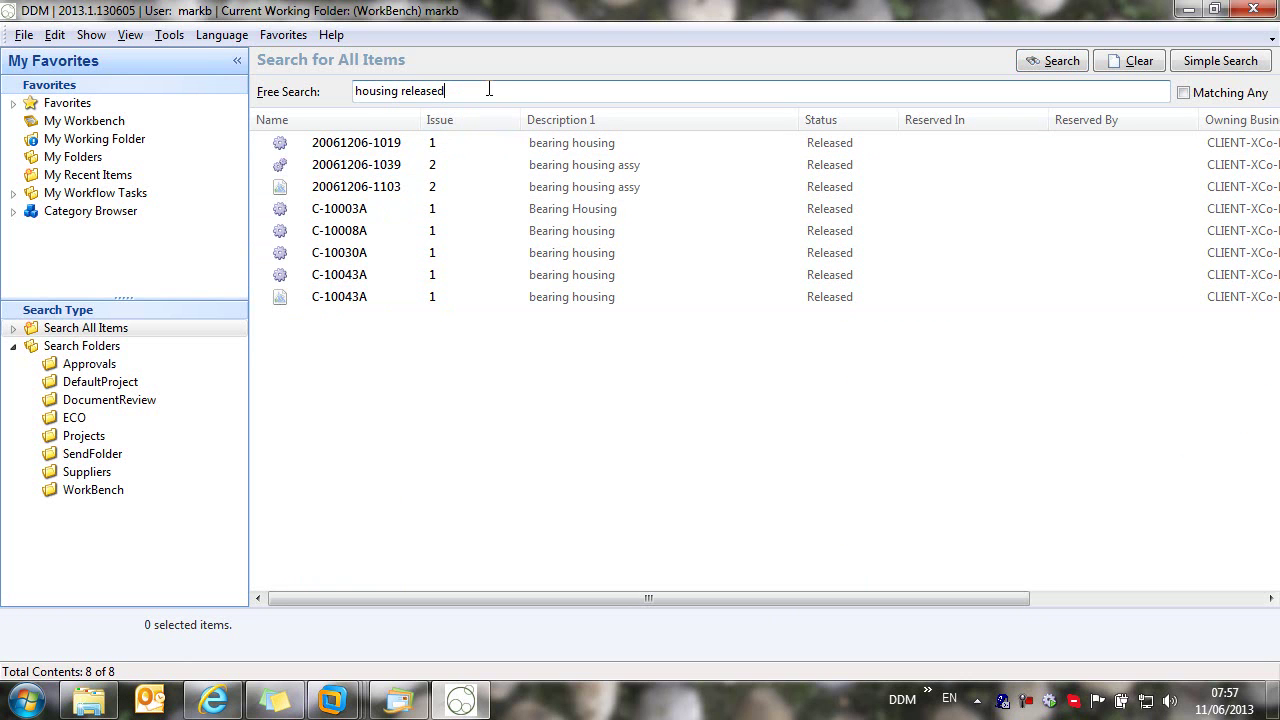
{"action": "key", "text": "BackSpace"}
{"action": "key", "text": "BackSpace"}
{"action": "key", "text": "BackSpace"}
{"action": "key", "text": "BackSpace"}
{"action": "key", "text": "BackSpace"}
{"action": "key", "text": "BackSpace"}
{"action": "key", "text": "BackSpace"}
{"action": "key", "text": "BackSpace"}
{"action": "key", "text": "BackSpace"}
{"action": "left_click", "coordinate": [1058, 64]}
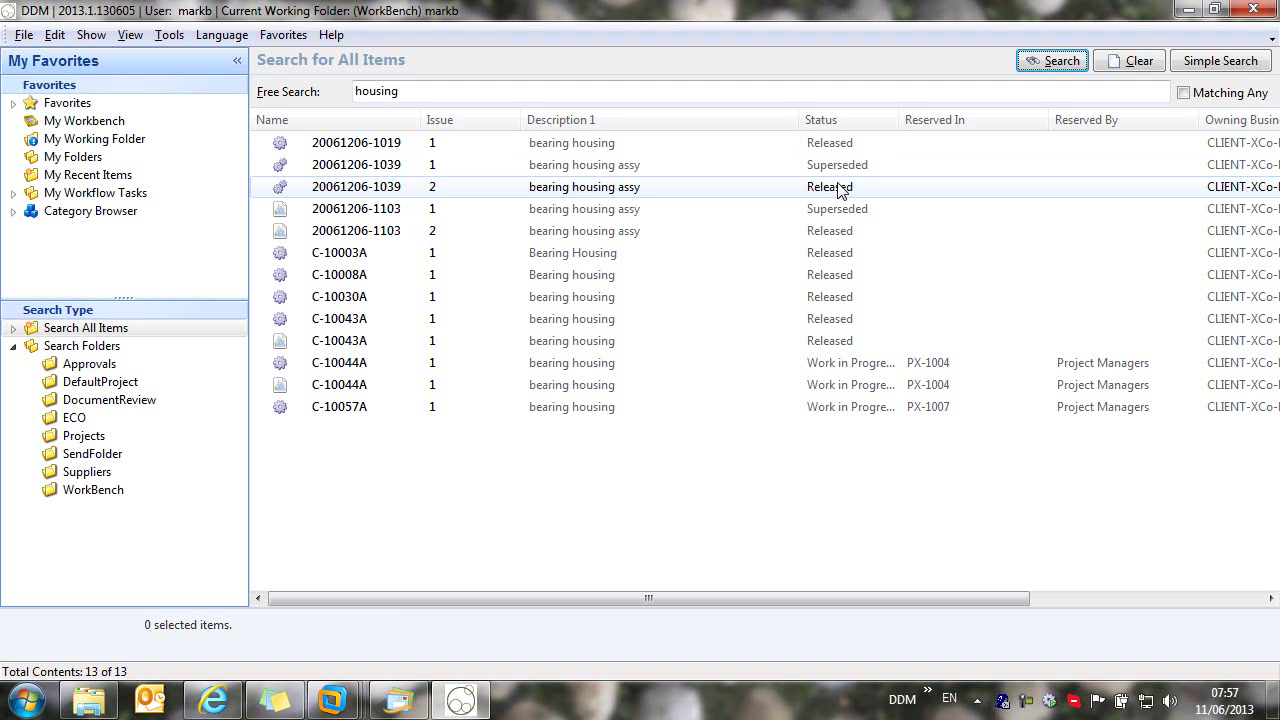
{"action": "left_click_drag", "start_coordinate": [899, 119], "coordinate": [914, 119]}
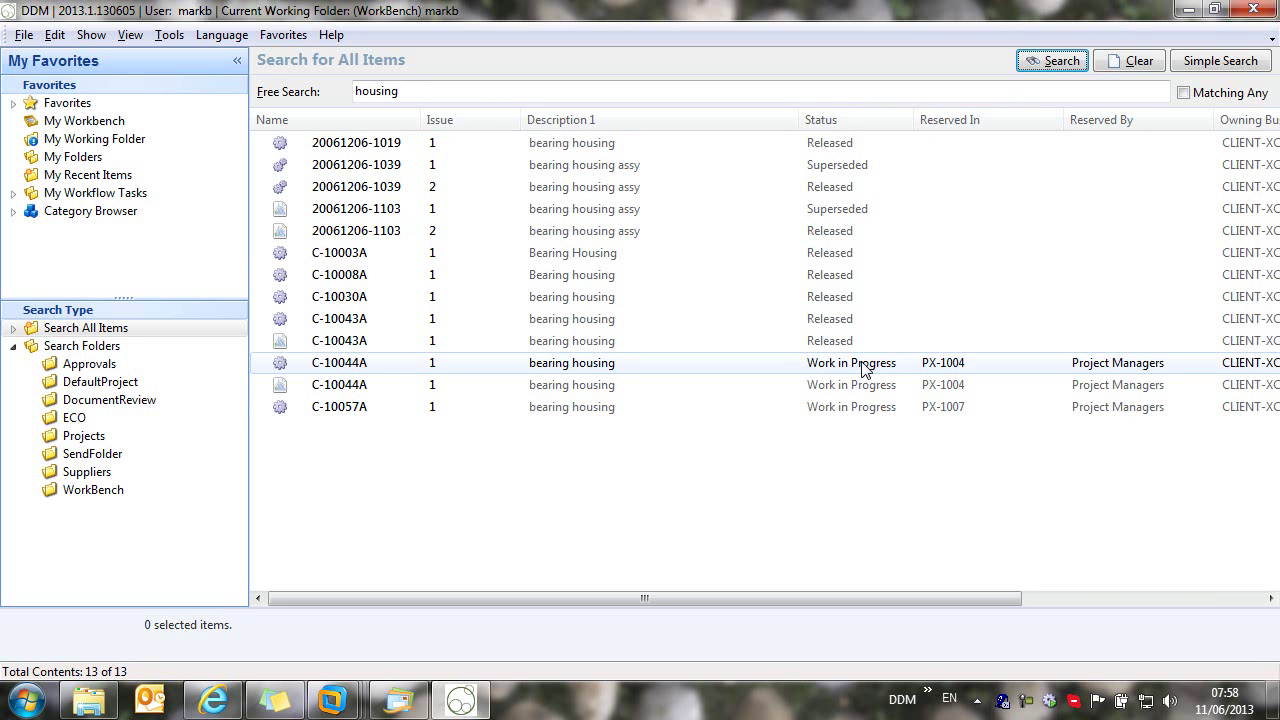
{"action": "left_click", "coordinate": [1135, 64]}
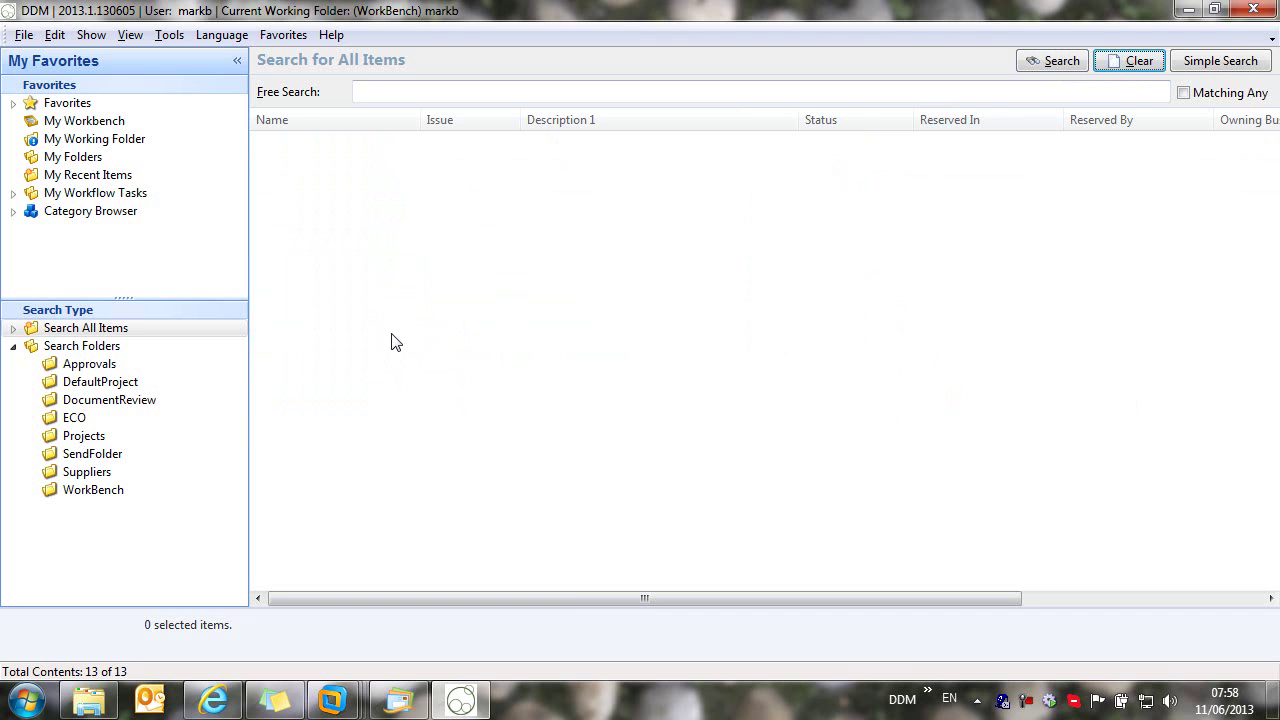
Step: Show My Recent Items, then browse the Fluid Power > Fitting categories
{"action": "left_click", "coordinate": [92, 176]}
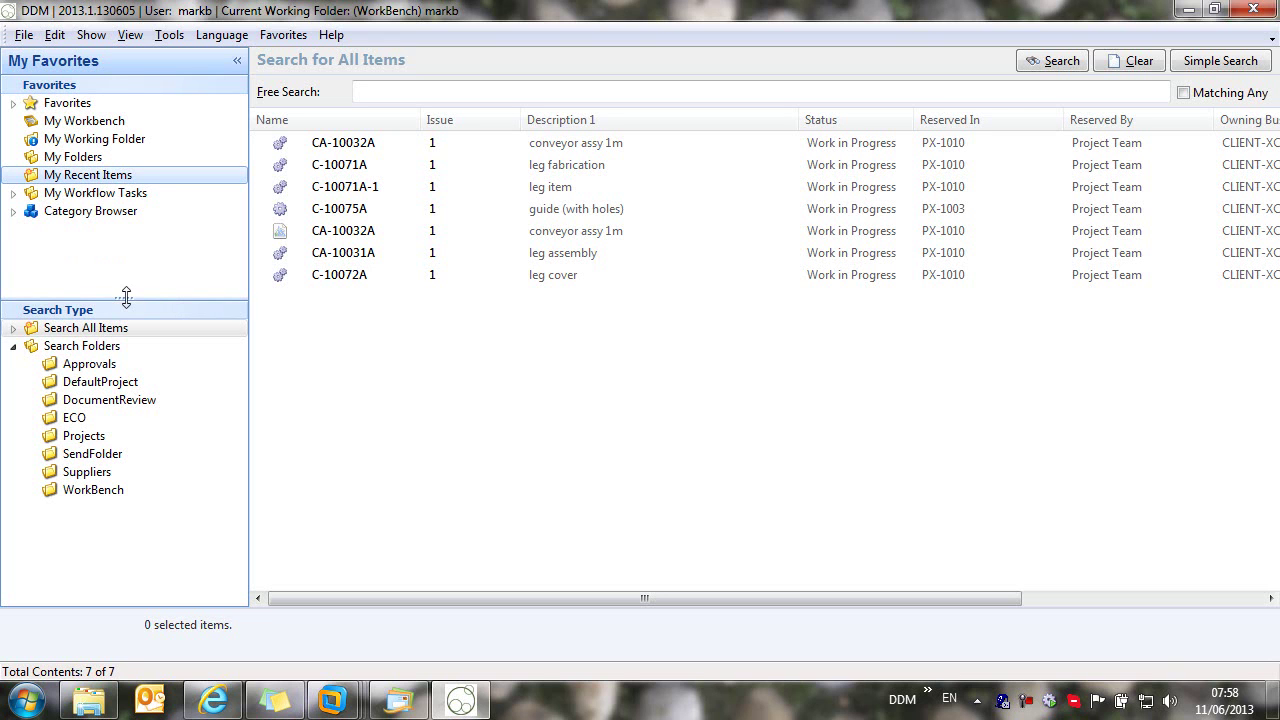
{"action": "left_click_drag", "start_coordinate": [123, 301], "coordinate": [126, 376]}
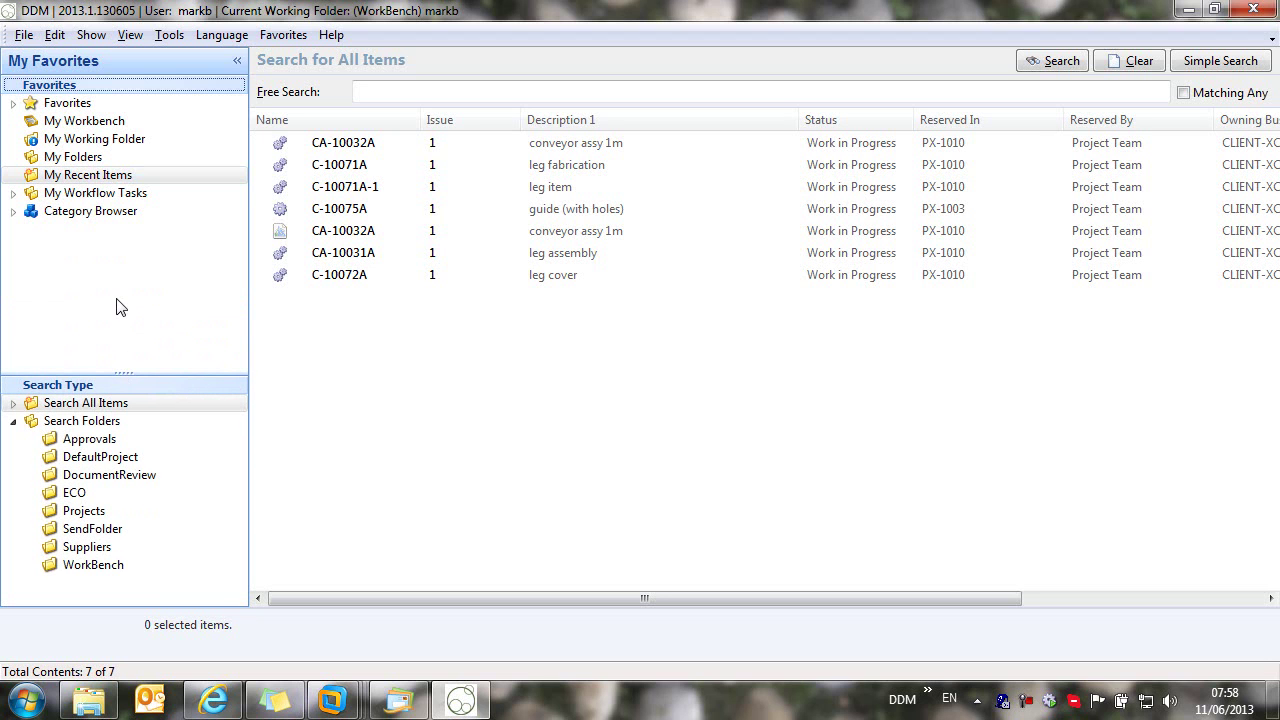
{"action": "left_click", "coordinate": [13, 211]}
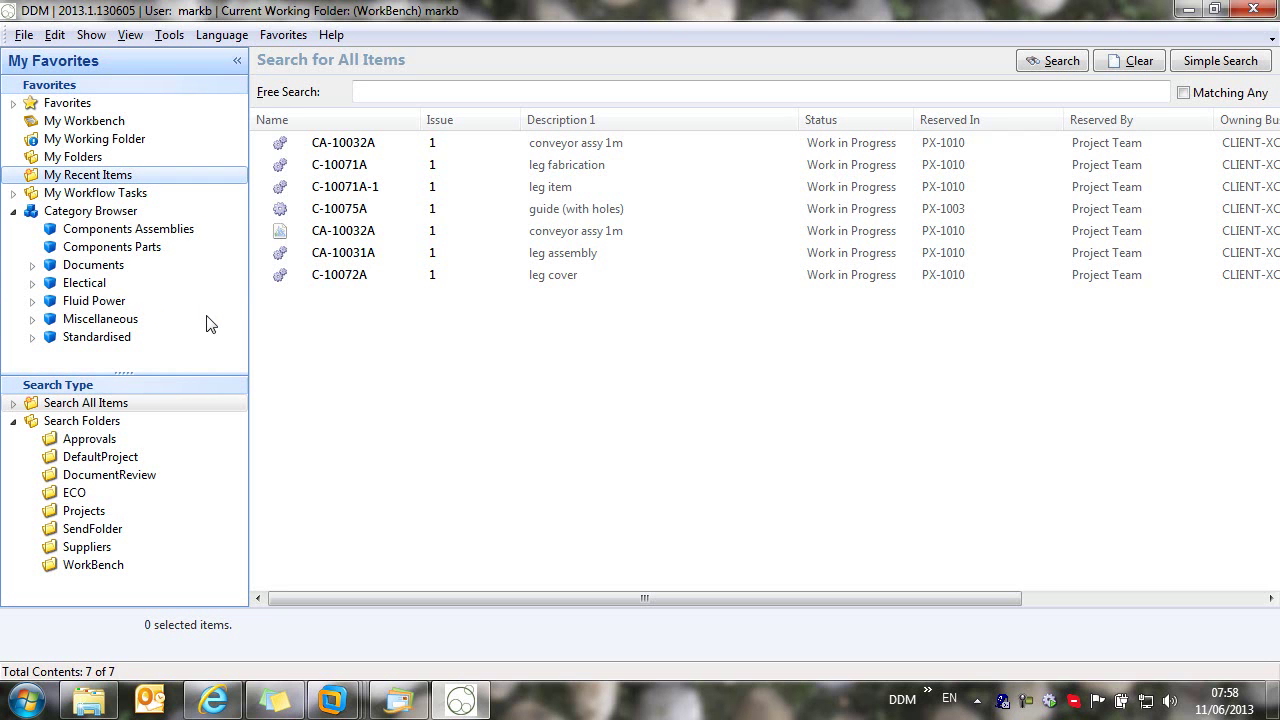
{"action": "left_click", "coordinate": [200, 304]}
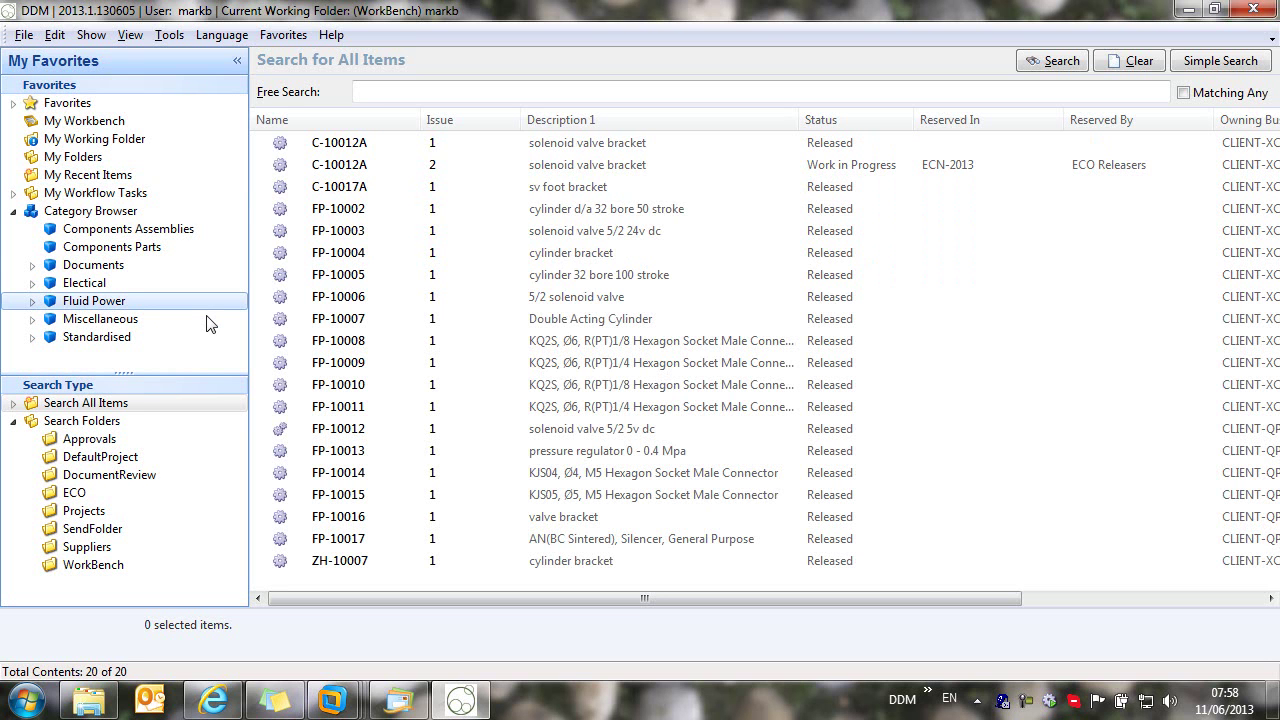
{"action": "left_click", "coordinate": [33, 302]}
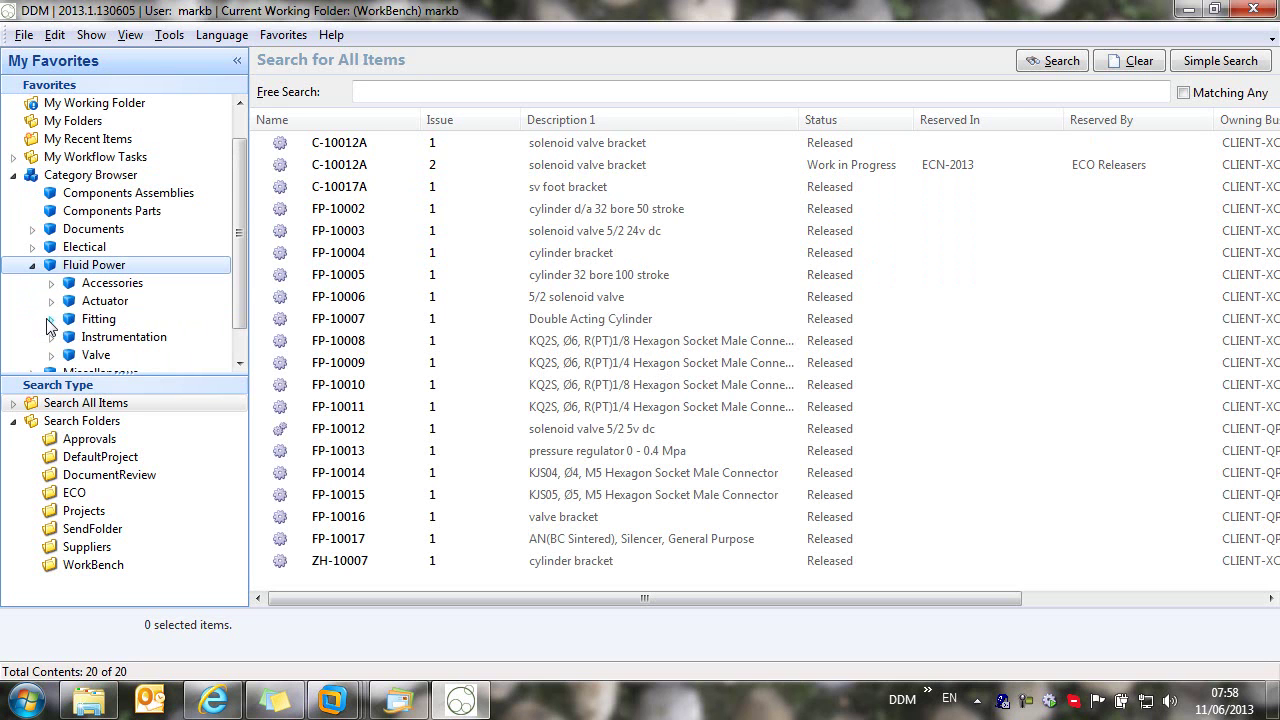
{"action": "left_click", "coordinate": [51, 319]}
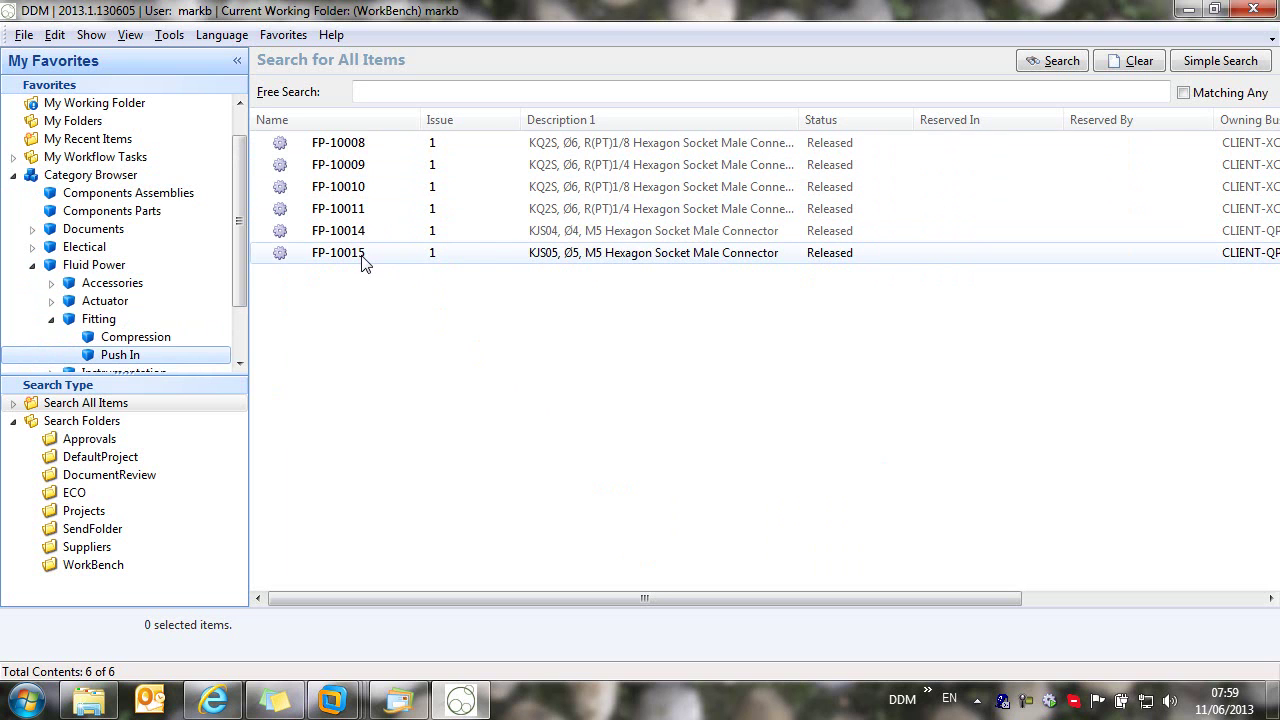
{"action": "left_click", "coordinate": [13, 175]}
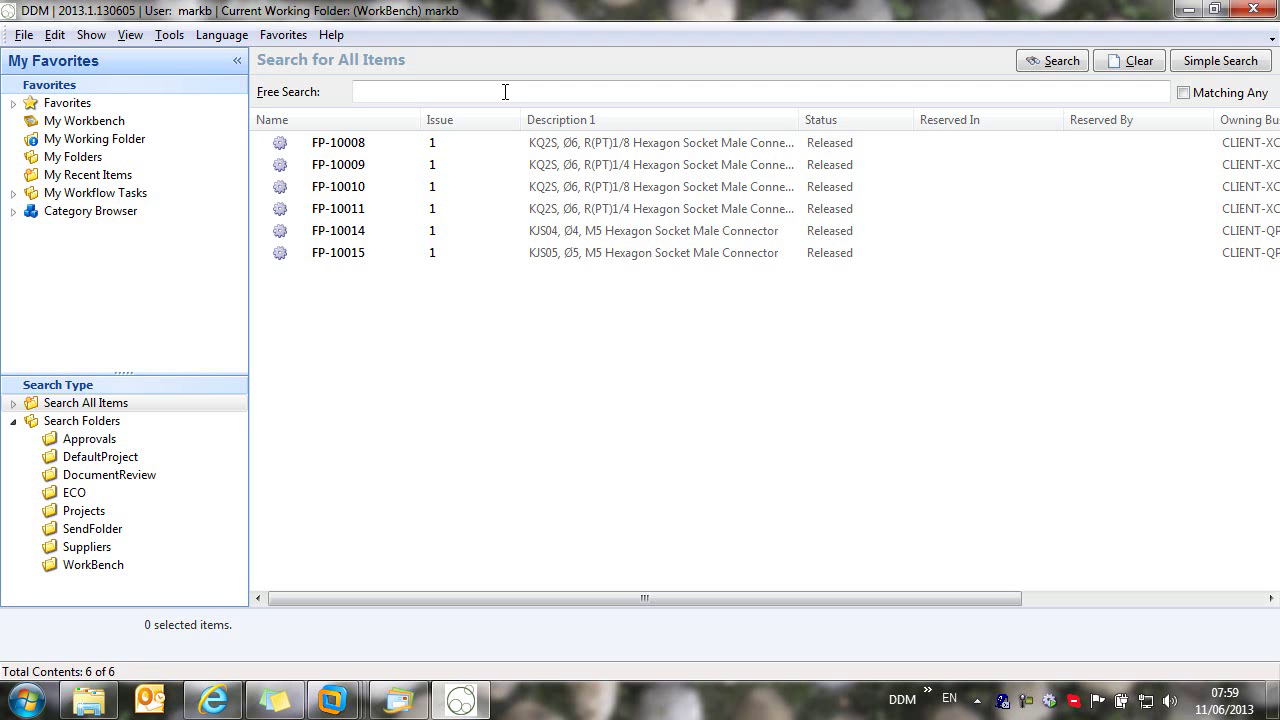
Step: List the items of project PX1008 from Favorites > My Projects
{"action": "left_click", "coordinate": [13, 103]}
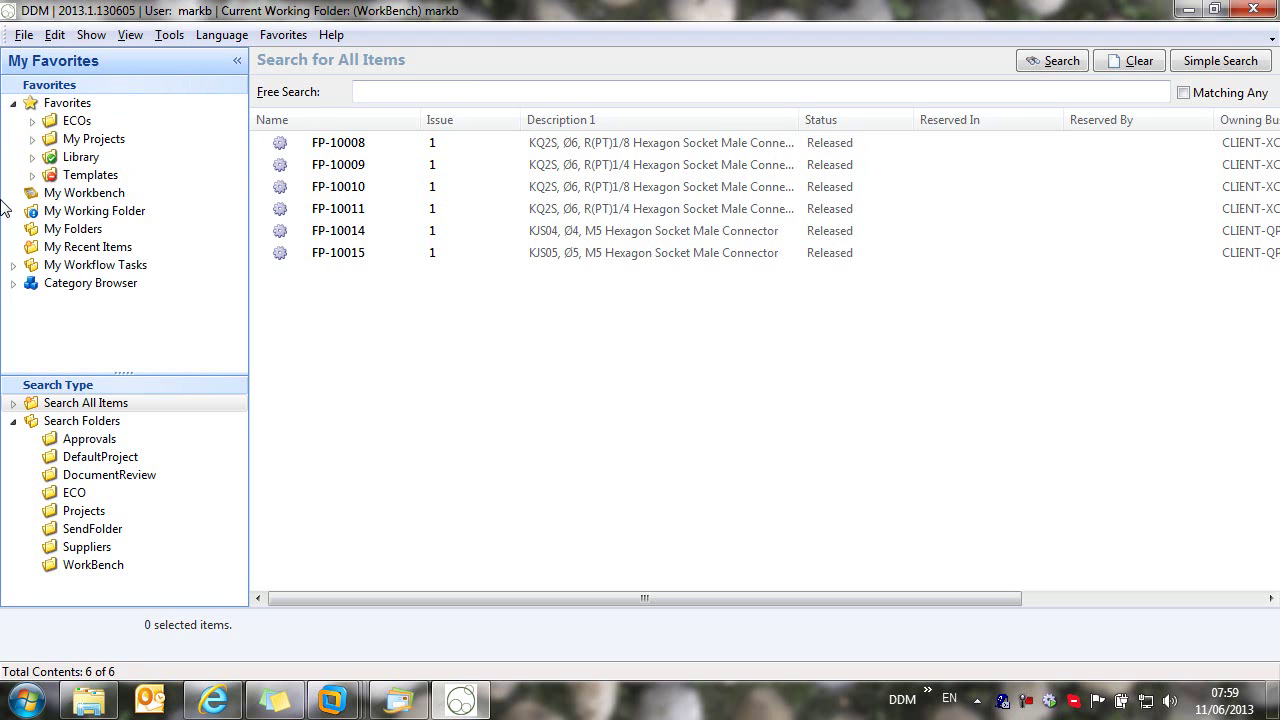
{"action": "left_click", "coordinate": [32, 139]}
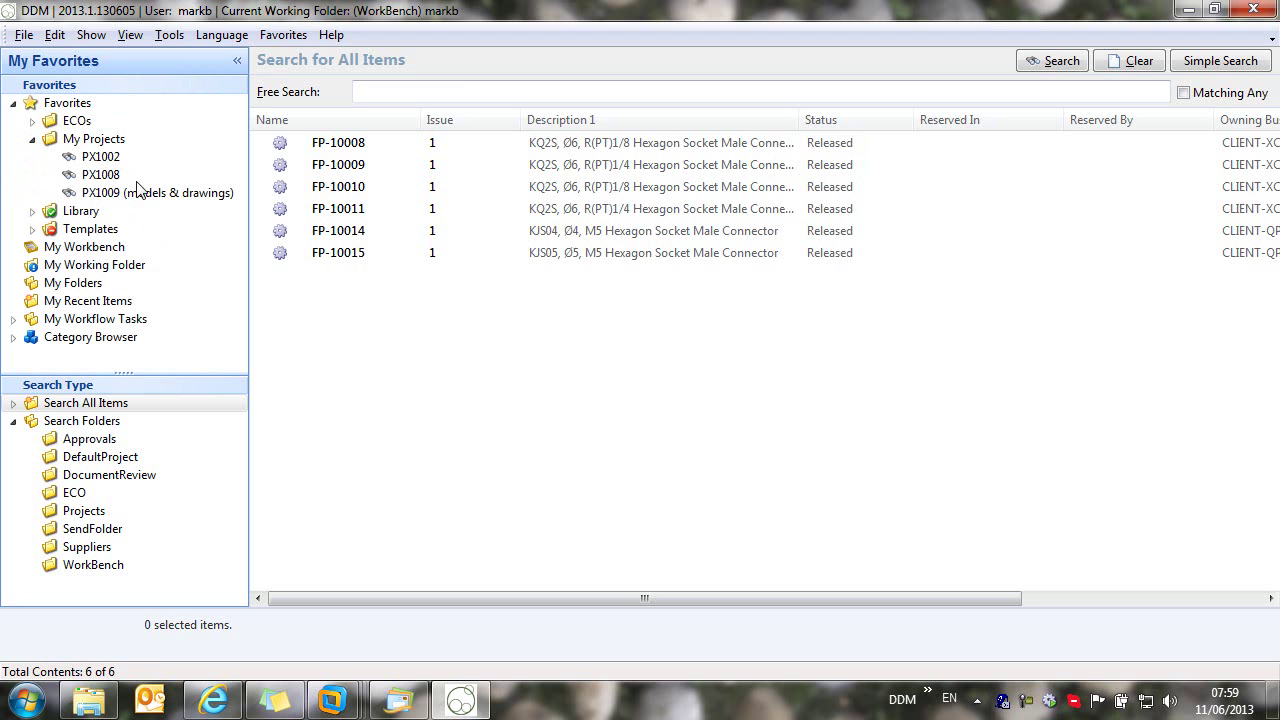
{"action": "left_click", "coordinate": [100, 175]}
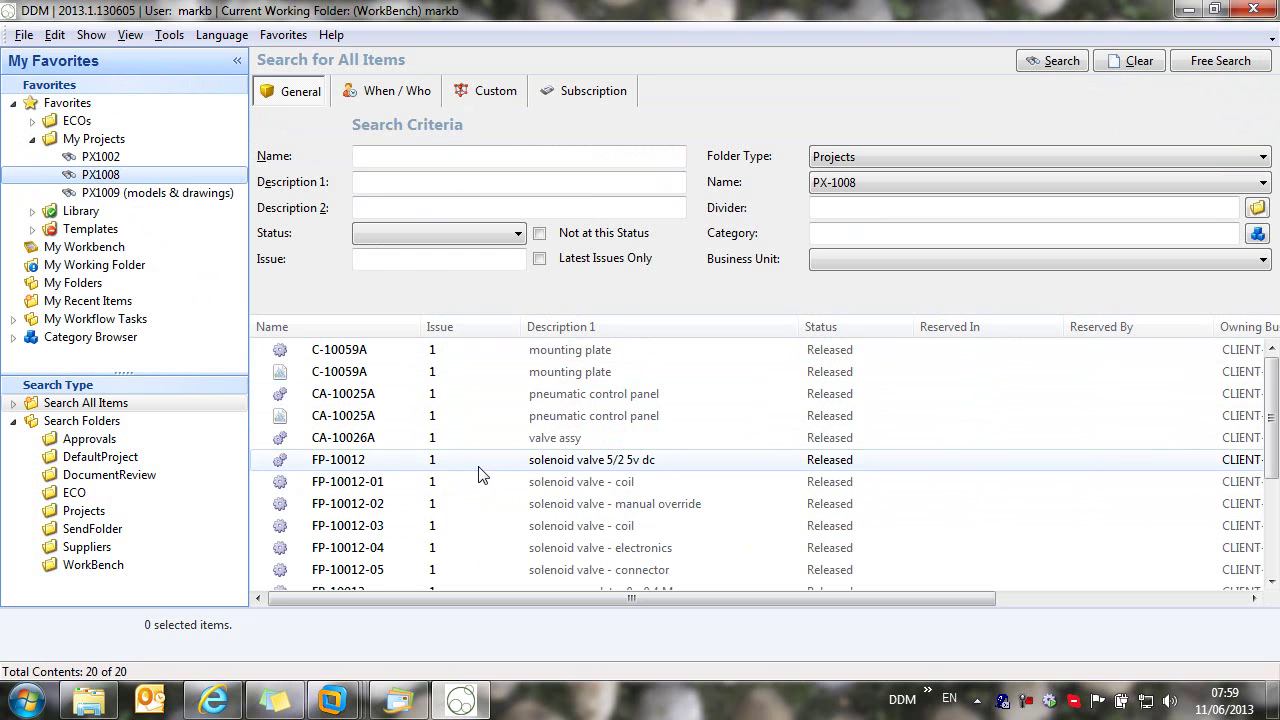
Step: Collapse Favorites and clear the PX1008 project search results
{"action": "left_click", "coordinate": [13, 103]}
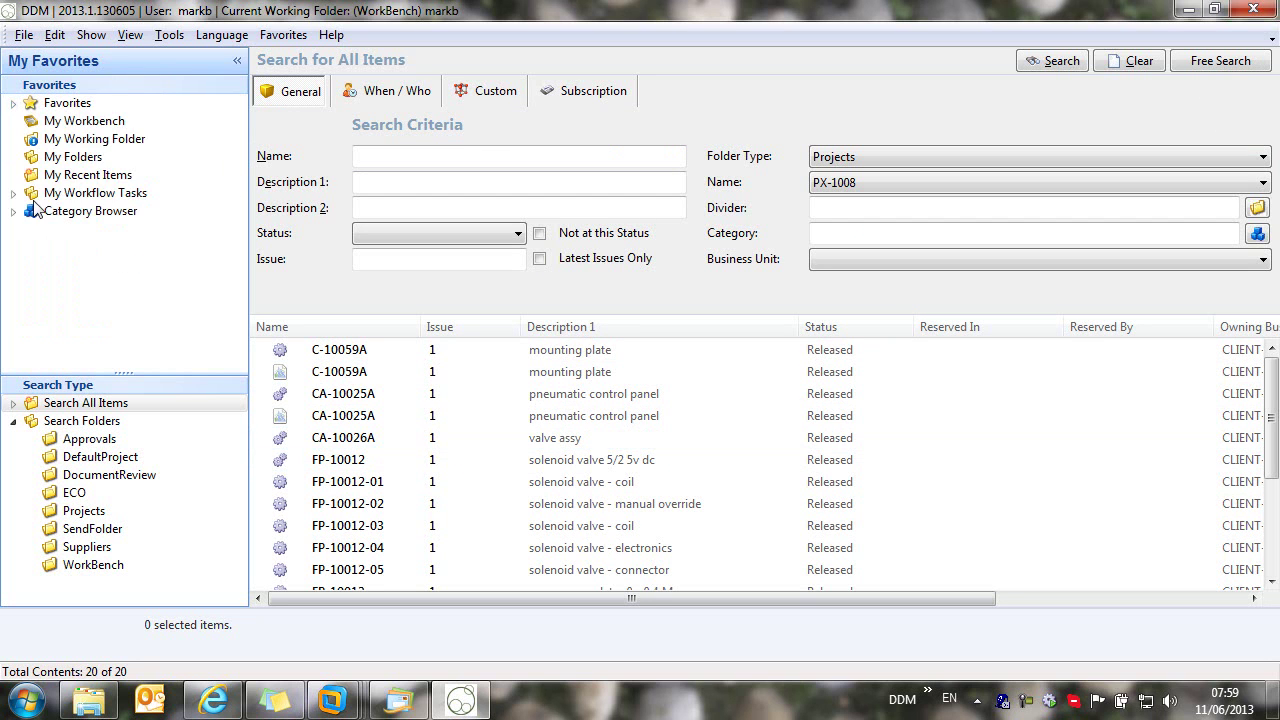
{"action": "left_click", "coordinate": [1142, 62]}
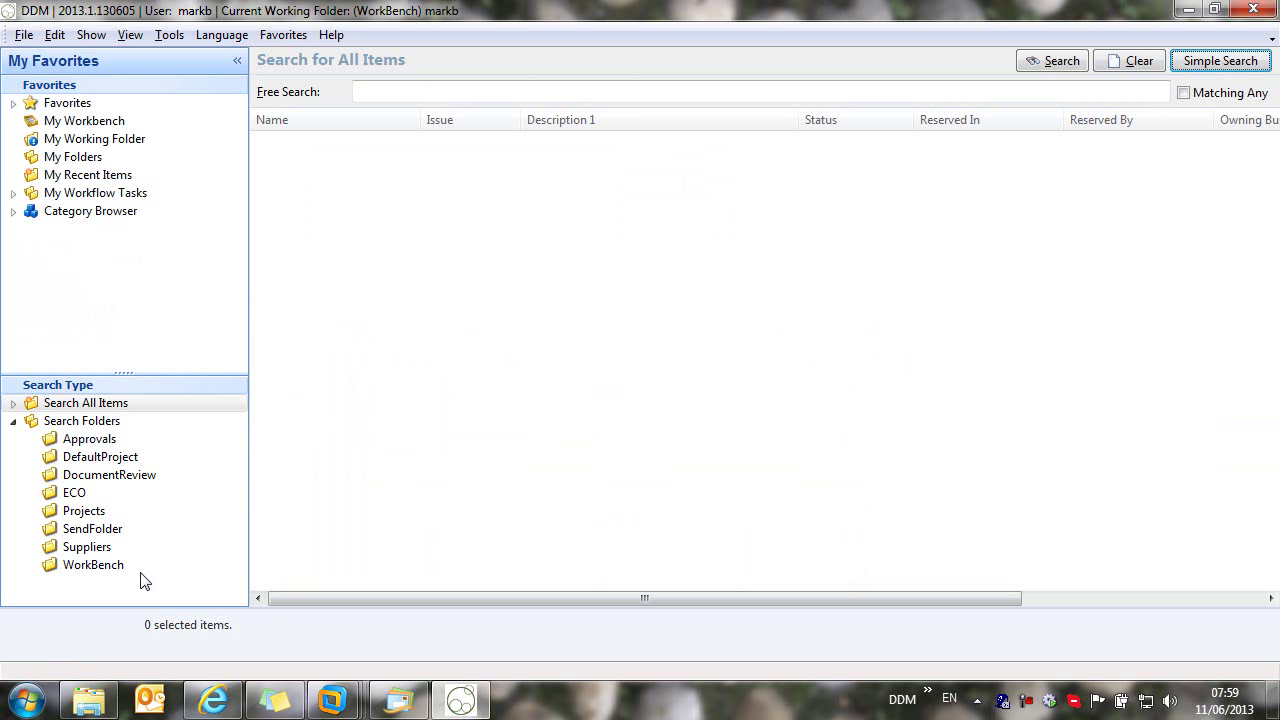
Step: Search 'iron' in the Start menu and launch IRONCAD 2013 (x64)
{"action": "left_click", "coordinate": [26, 702]}
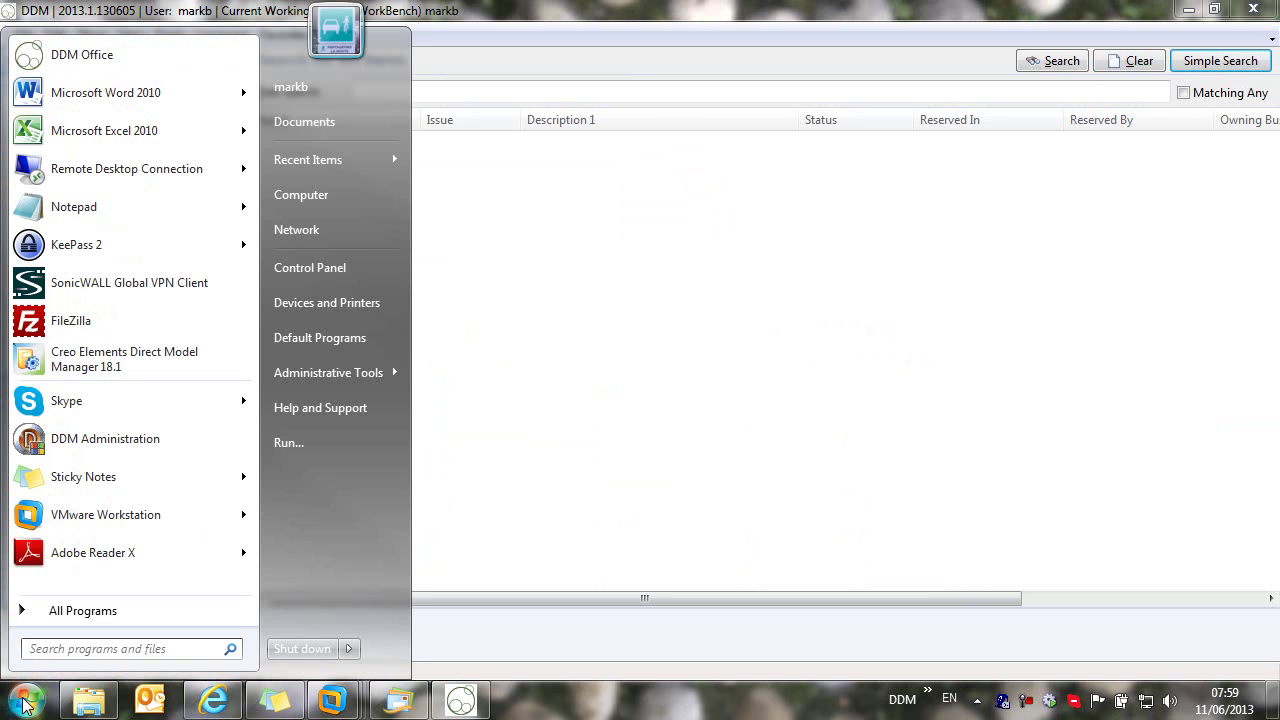
{"action": "left_click", "coordinate": [56, 649]}
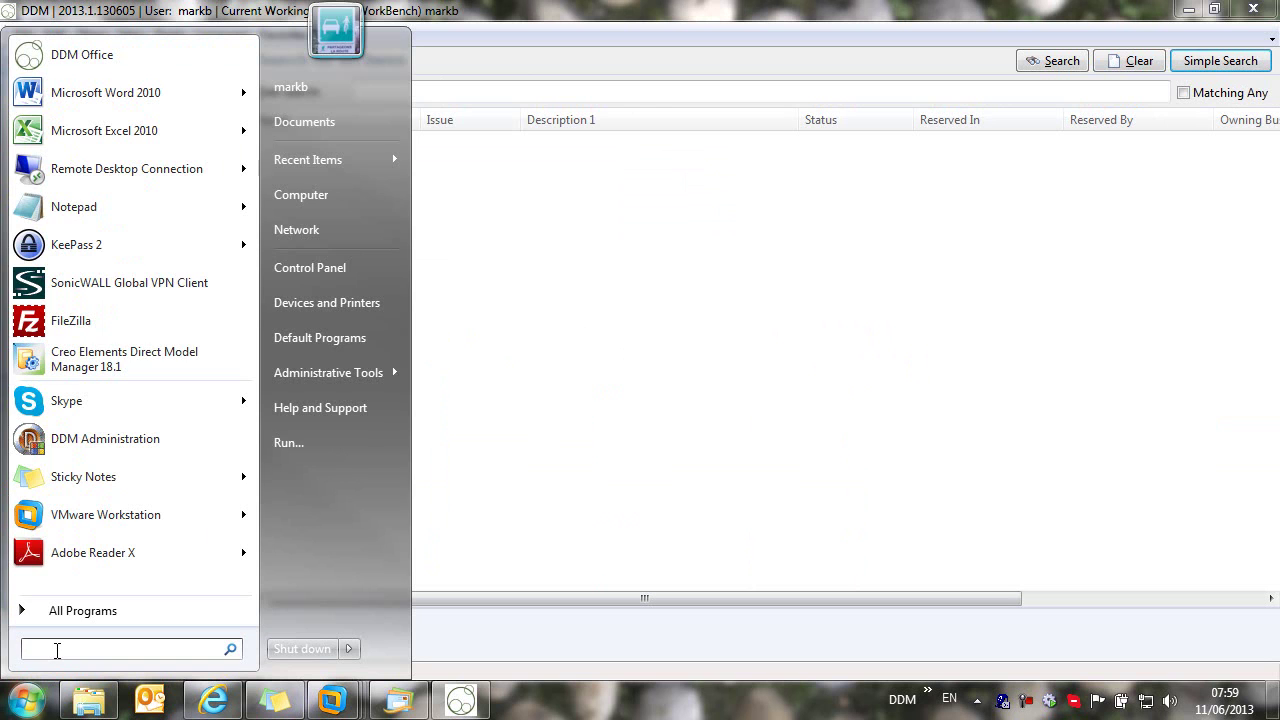
{"action": "type", "text": "iron"}
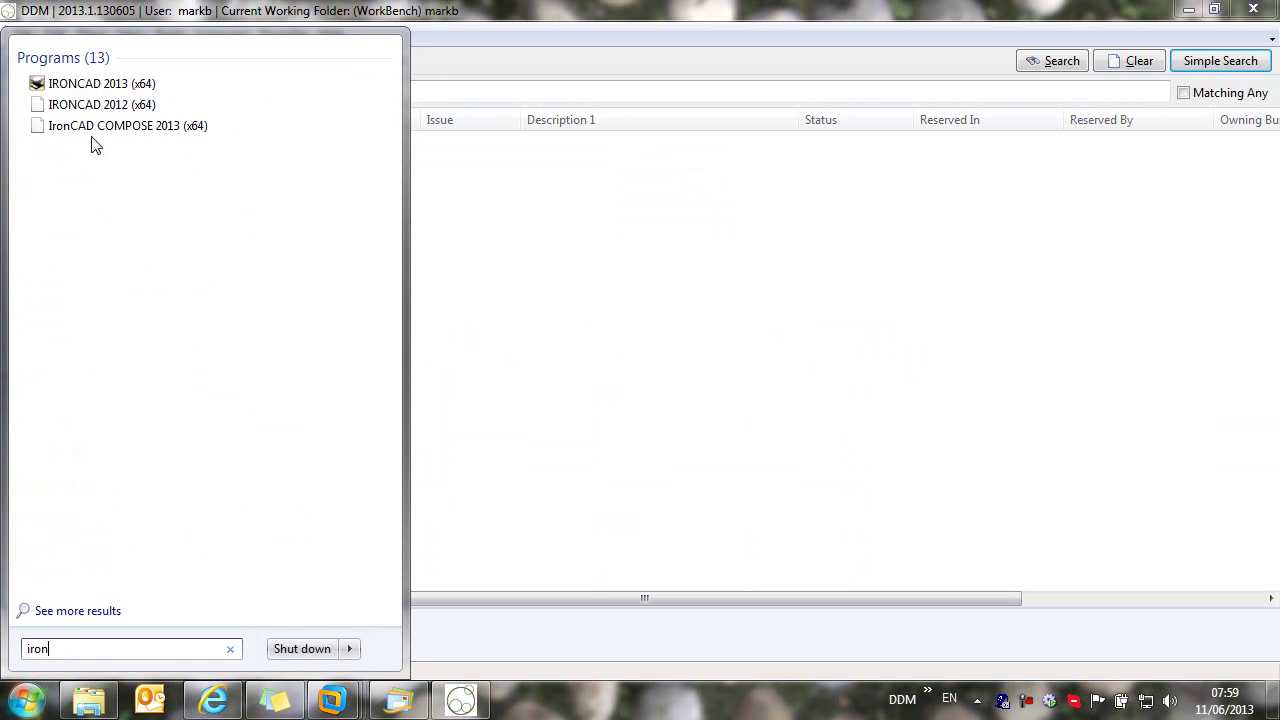
{"action": "left_click", "coordinate": [100, 84]}
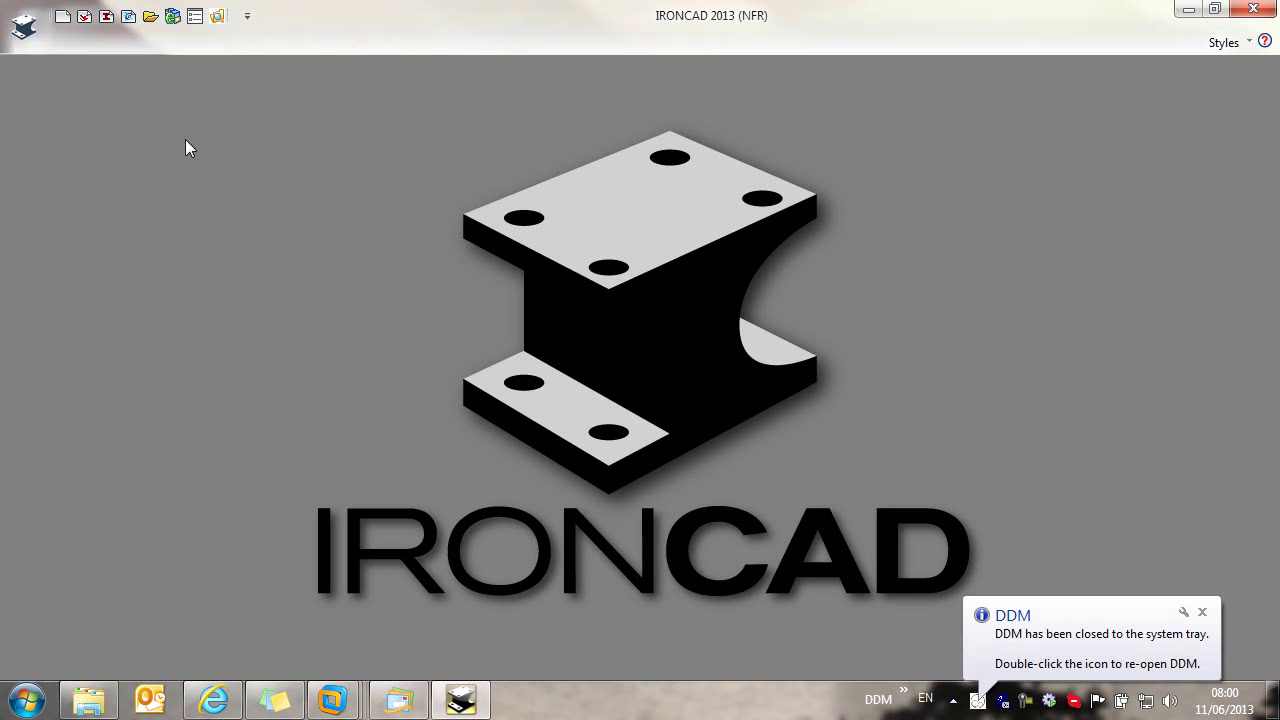
Step: Browse the PDMIntegrator submenu in IRONCAD's application menu
{"action": "left_click", "coordinate": [18, 30]}
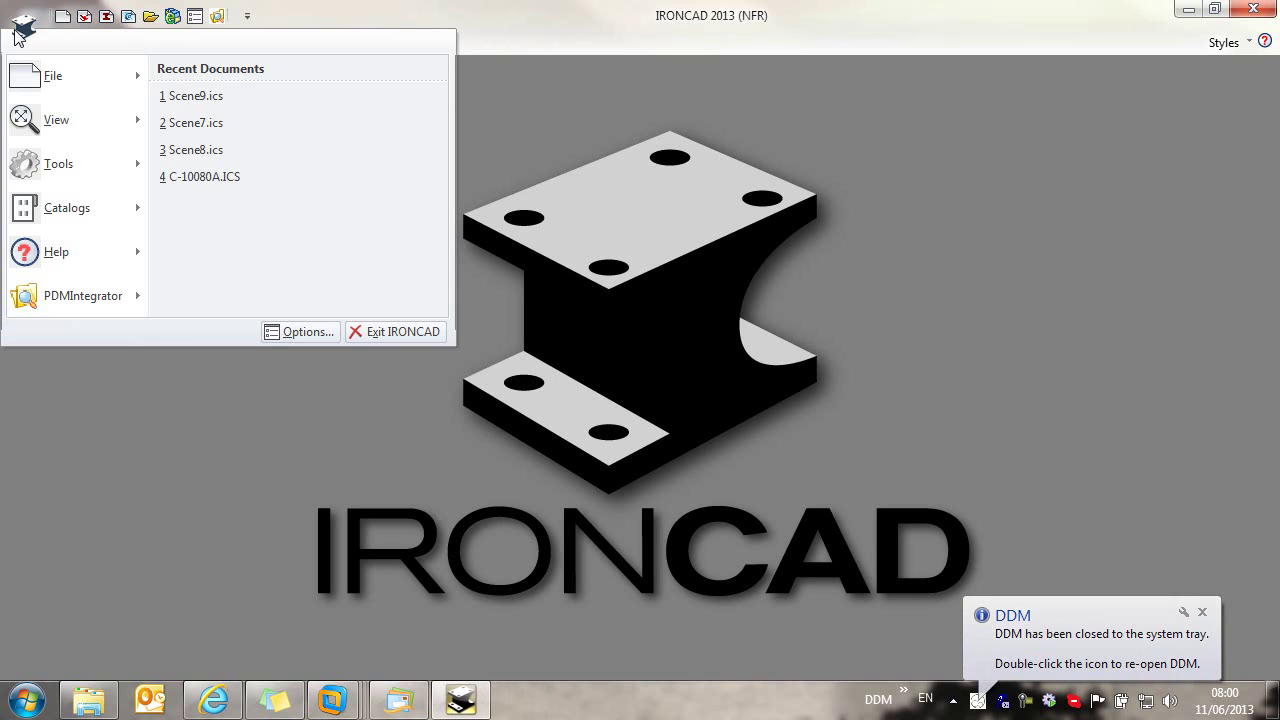
{"action": "mouse_move", "coordinate": [52, 300]}
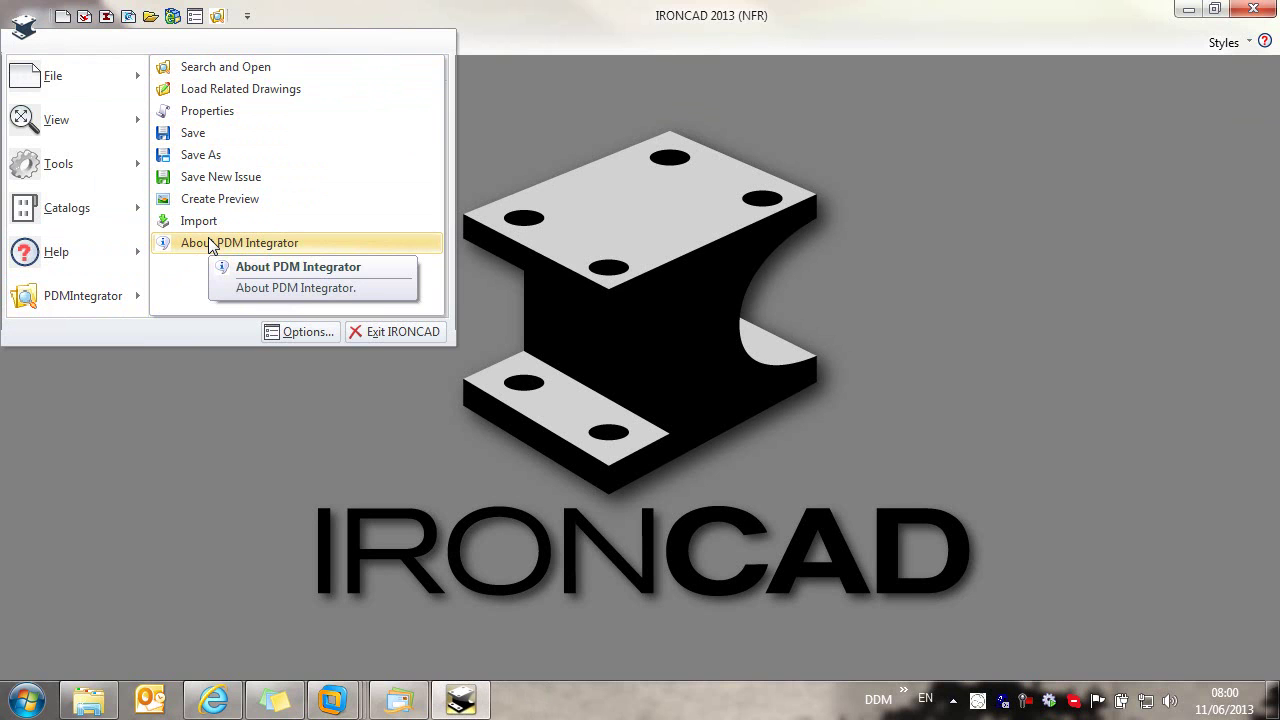
{"action": "right_click", "coordinate": [220, 118]}
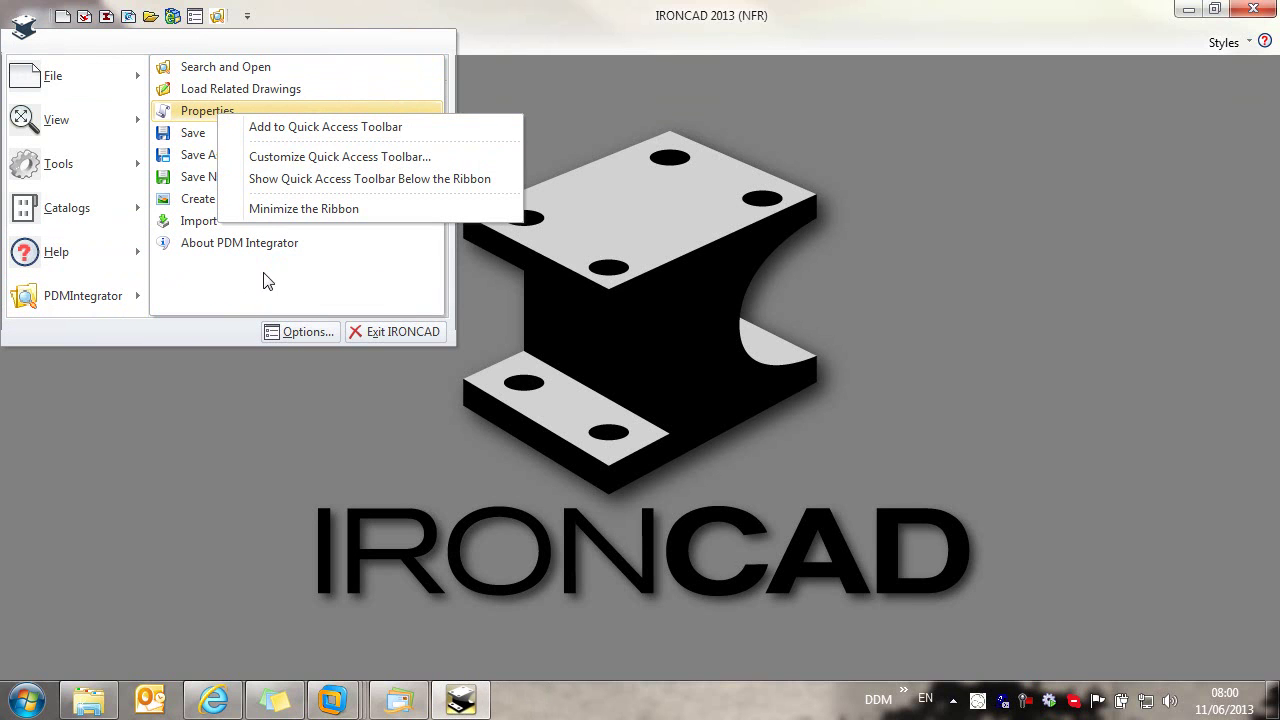
{"action": "left_click", "coordinate": [339, 12]}
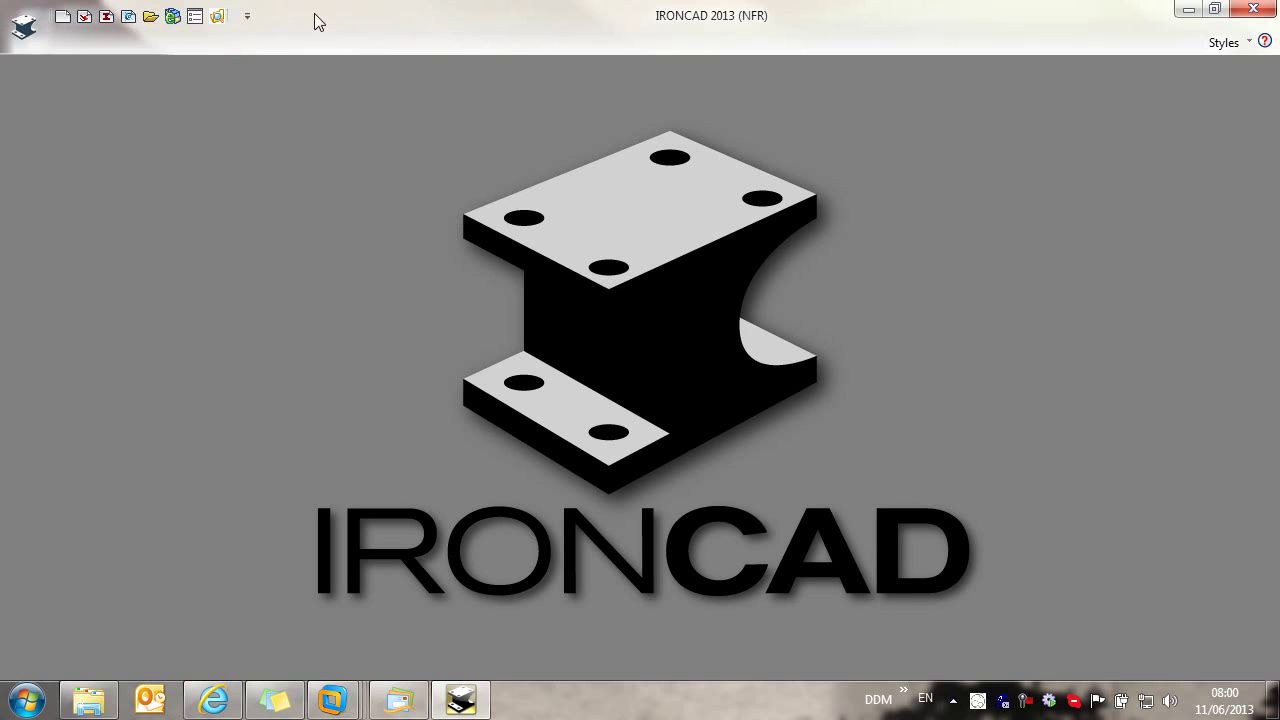
Step: Open and close the DDM database search, then create the new empty scene Scene1
{"action": "left_click", "coordinate": [218, 17]}
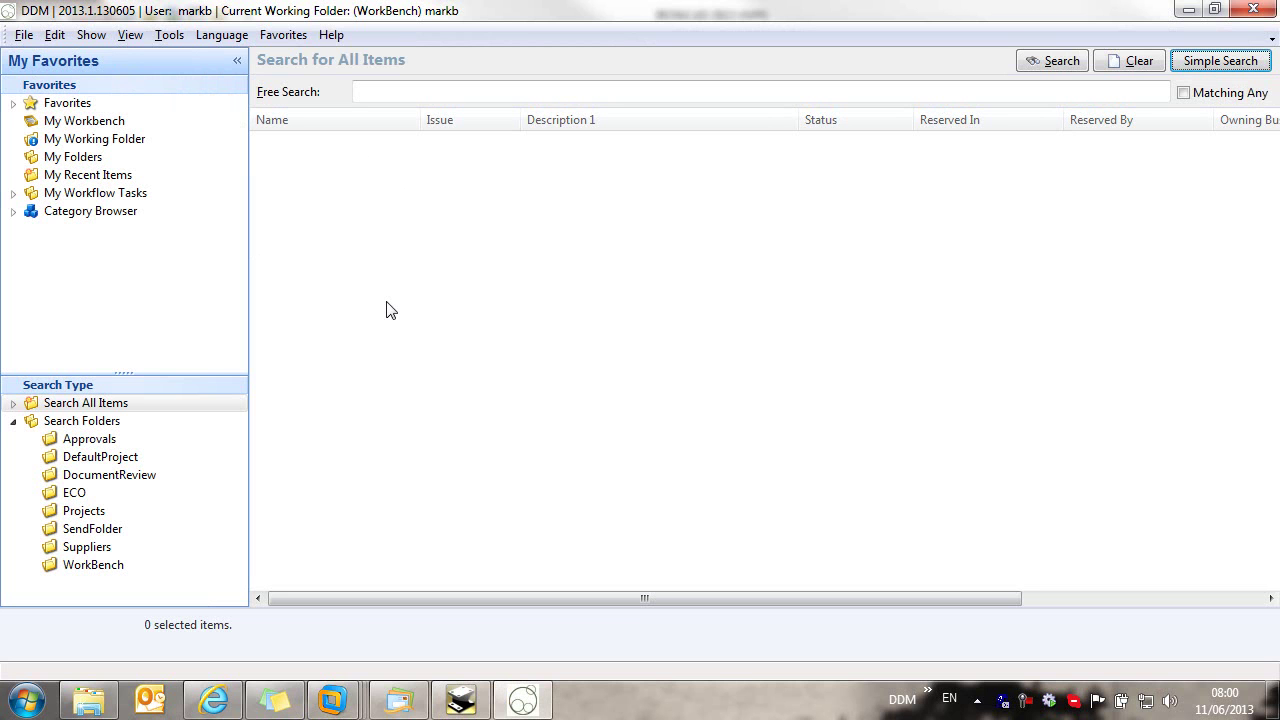
{"action": "left_click", "coordinate": [1253, 9]}
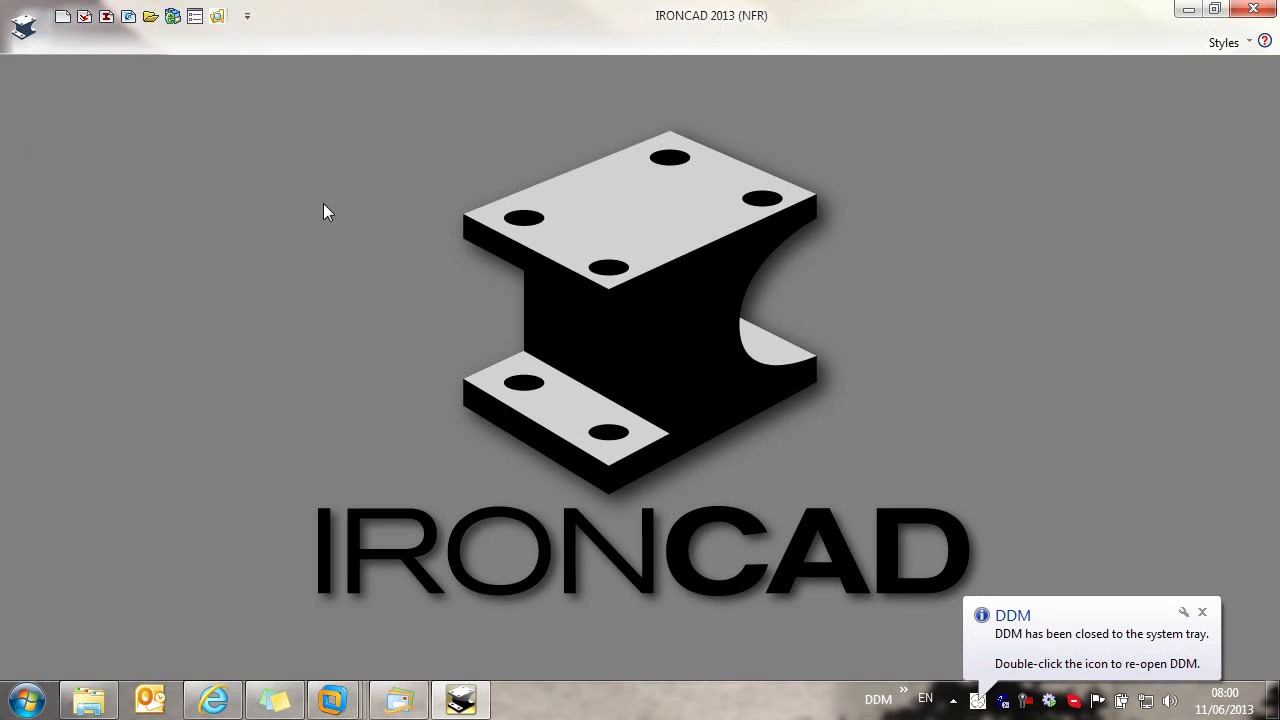
{"action": "left_click", "coordinate": [84, 16]}
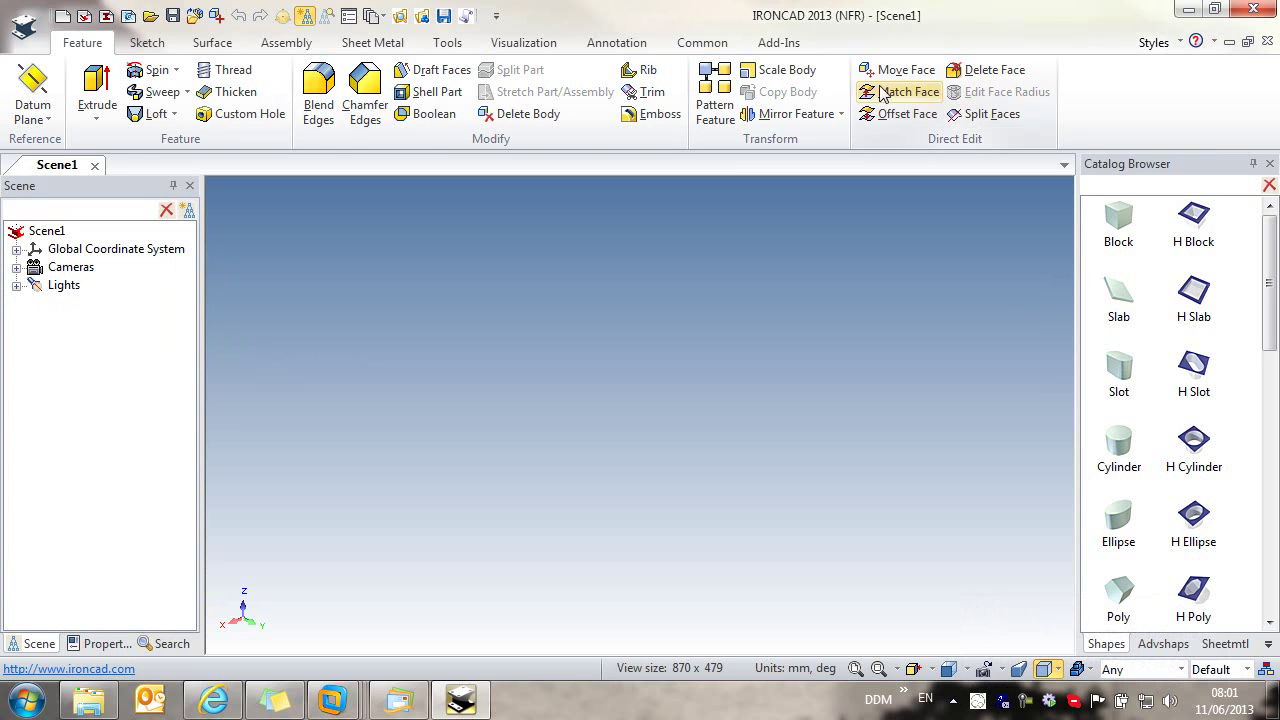
Step: Drag a Cylinder from the Catalog Browser into the middle of the scene
{"action": "left_click", "coordinate": [779, 45]}
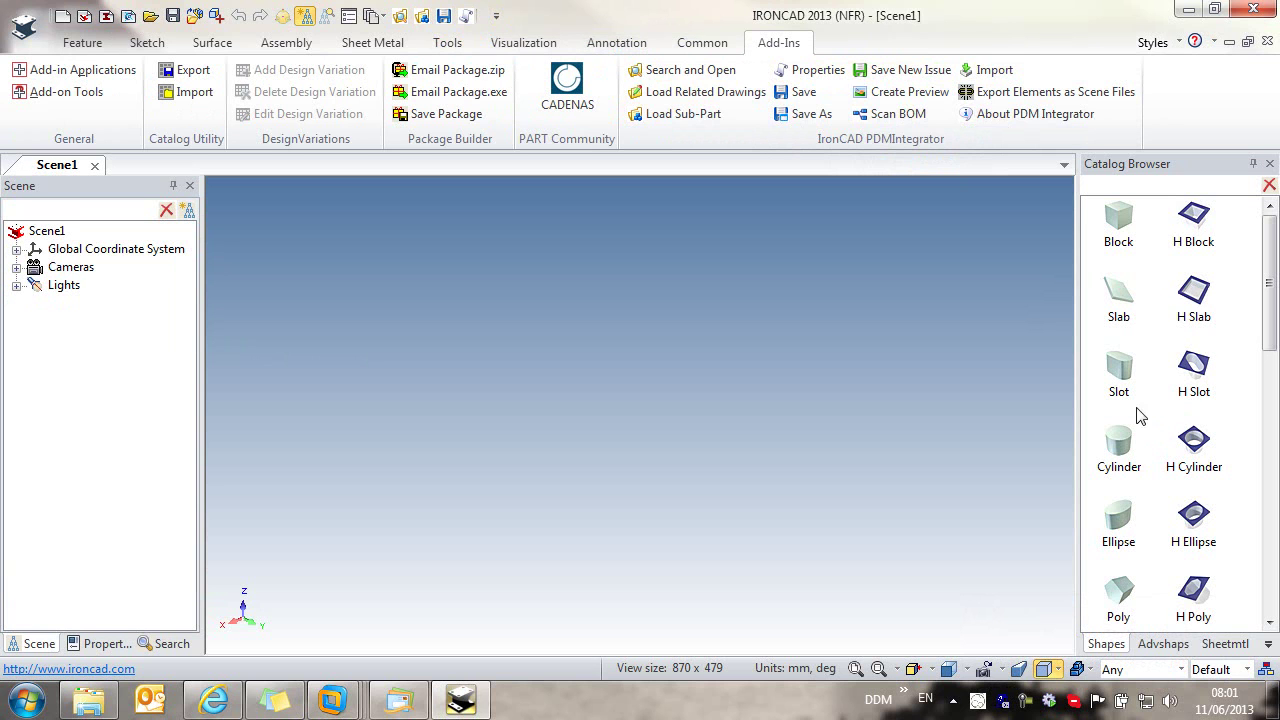
{"action": "left_click_drag", "start_coordinate": [1119, 447], "coordinate": [612, 432]}
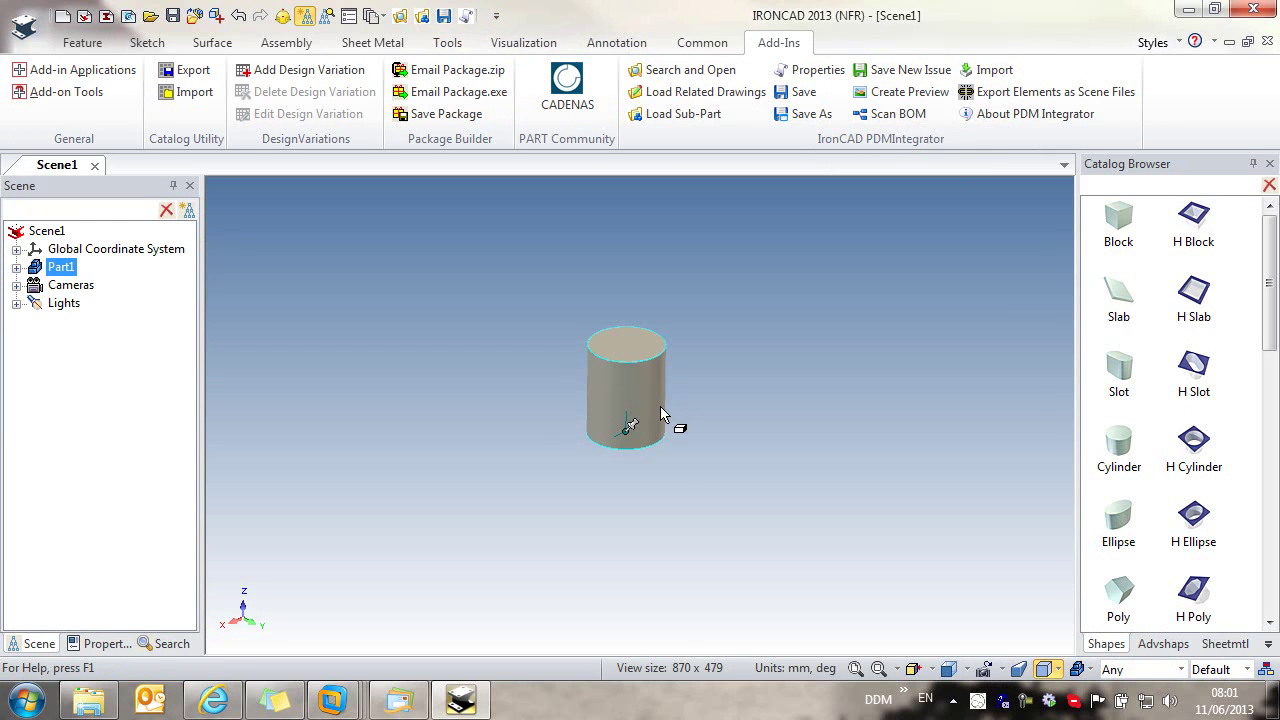
{"action": "left_click", "coordinate": [658, 413]}
{"action": "left_click", "coordinate": [781, 483]}
{"action": "left_click", "coordinate": [623, 398]}
{"action": "left_click", "coordinate": [638, 396]}
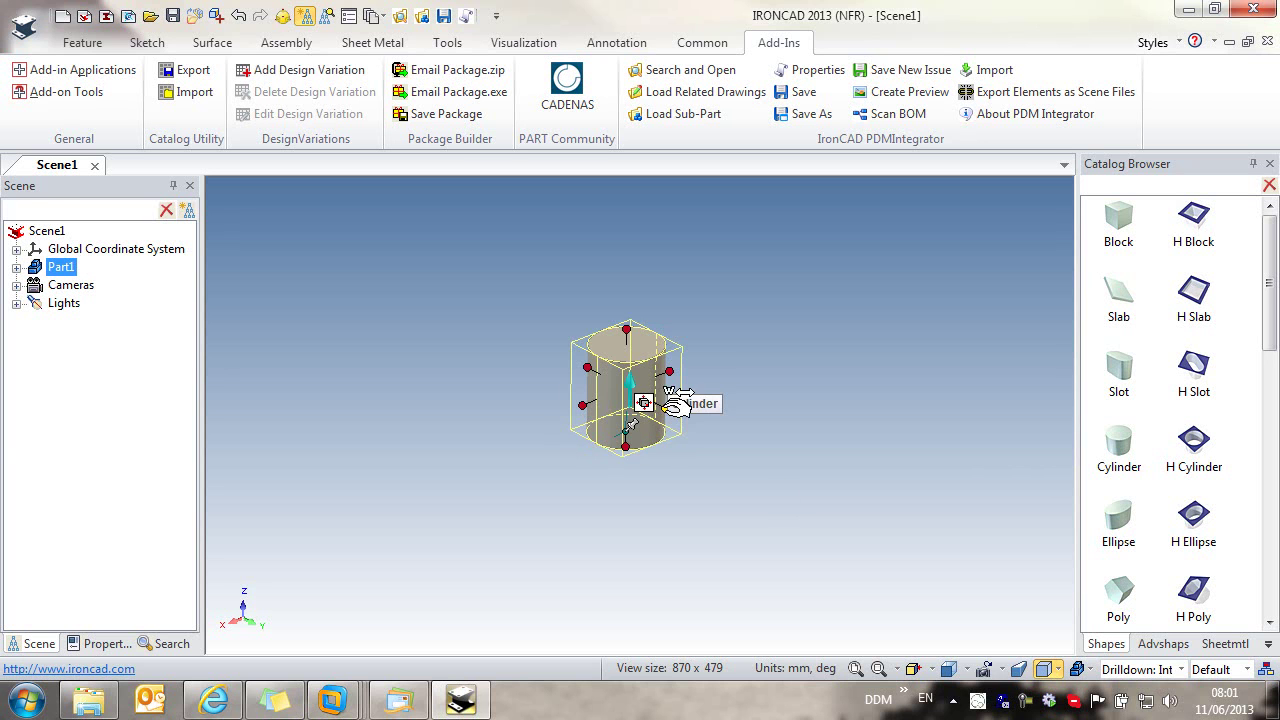
Step: Resize the cylinder to 15 across and 75 tall, then bring up its Part Properties
{"action": "left_click", "coordinate": [665, 408]}
{"action": "type", "text": "15"}
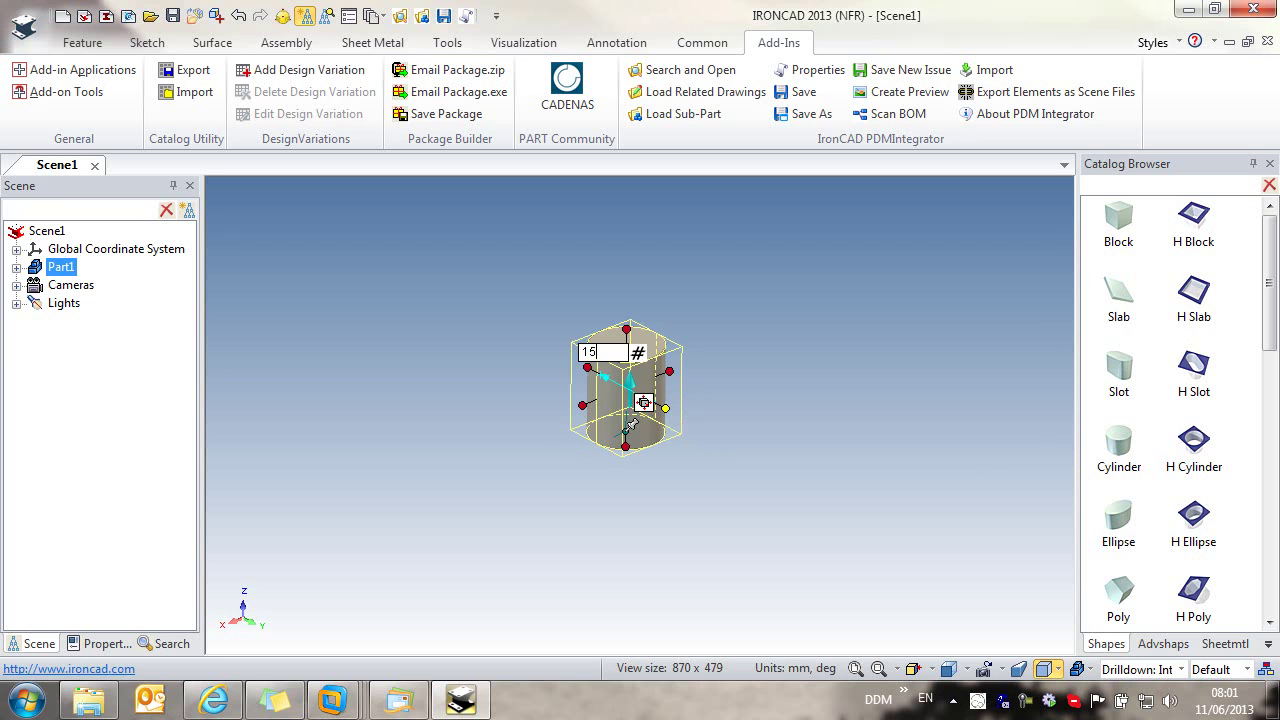
{"action": "key", "text": "Return"}
{"action": "left_click", "coordinate": [627, 329]}
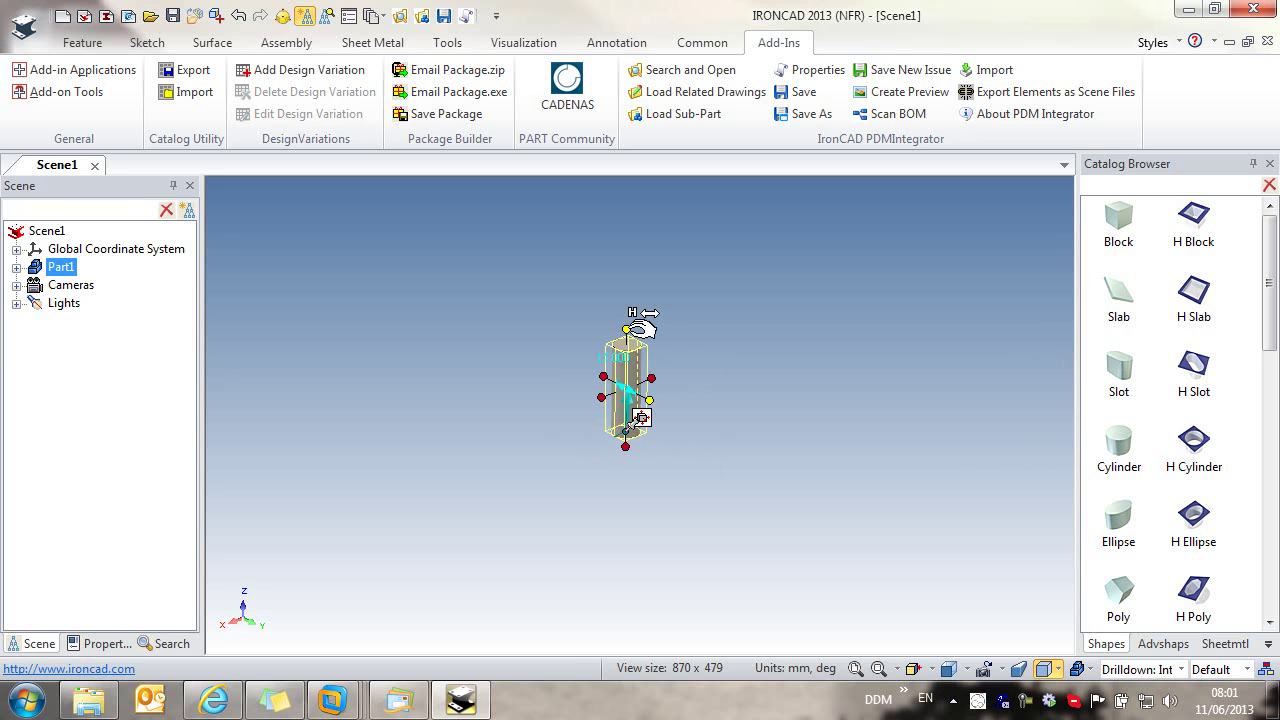
{"action": "left_click", "coordinate": [627, 329]}
{"action": "type", "text": "75"}
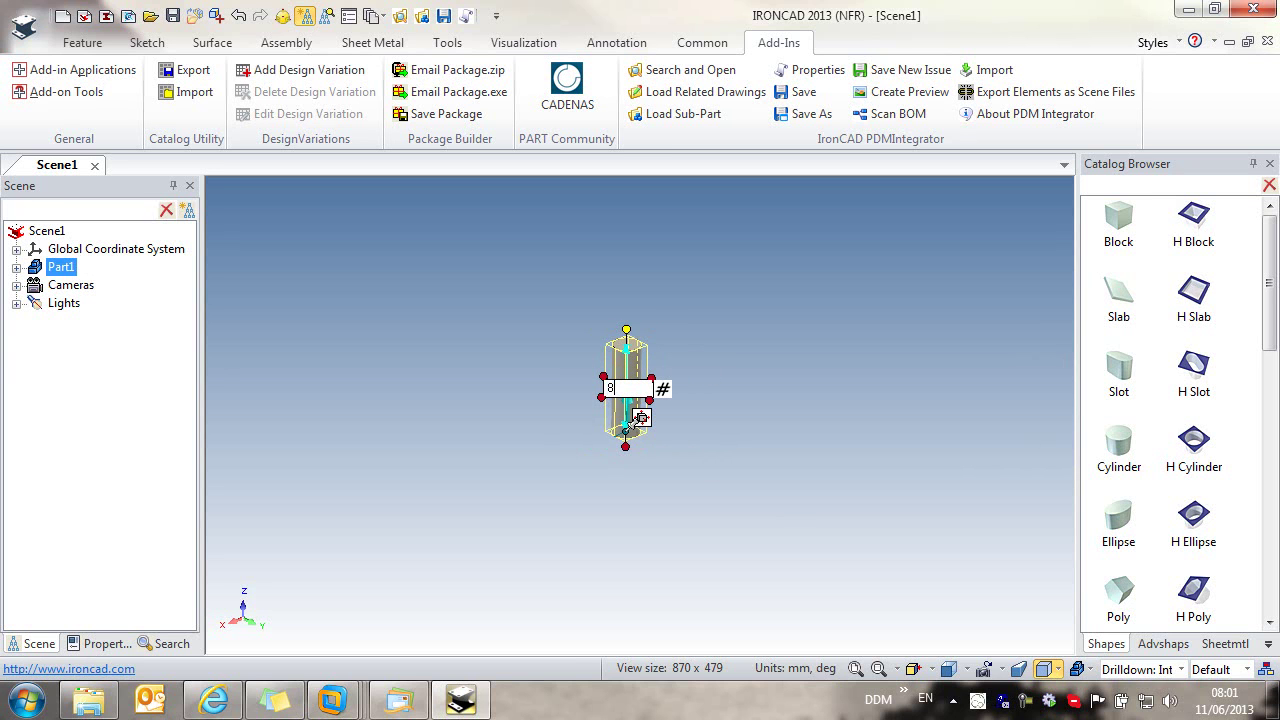
{"action": "key", "text": "Return"}
{"action": "left_click", "coordinate": [689, 381]}
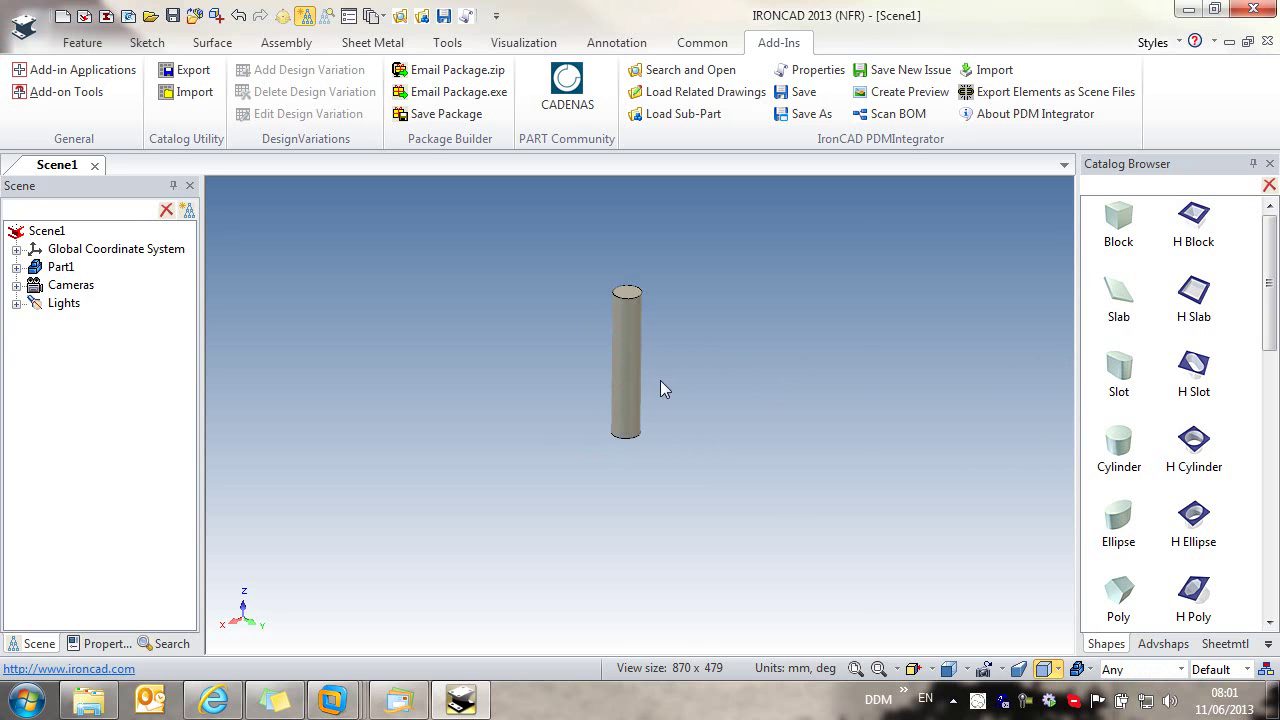
{"action": "right_click", "coordinate": [629, 357]}
{"action": "left_click", "coordinate": [686, 663]}
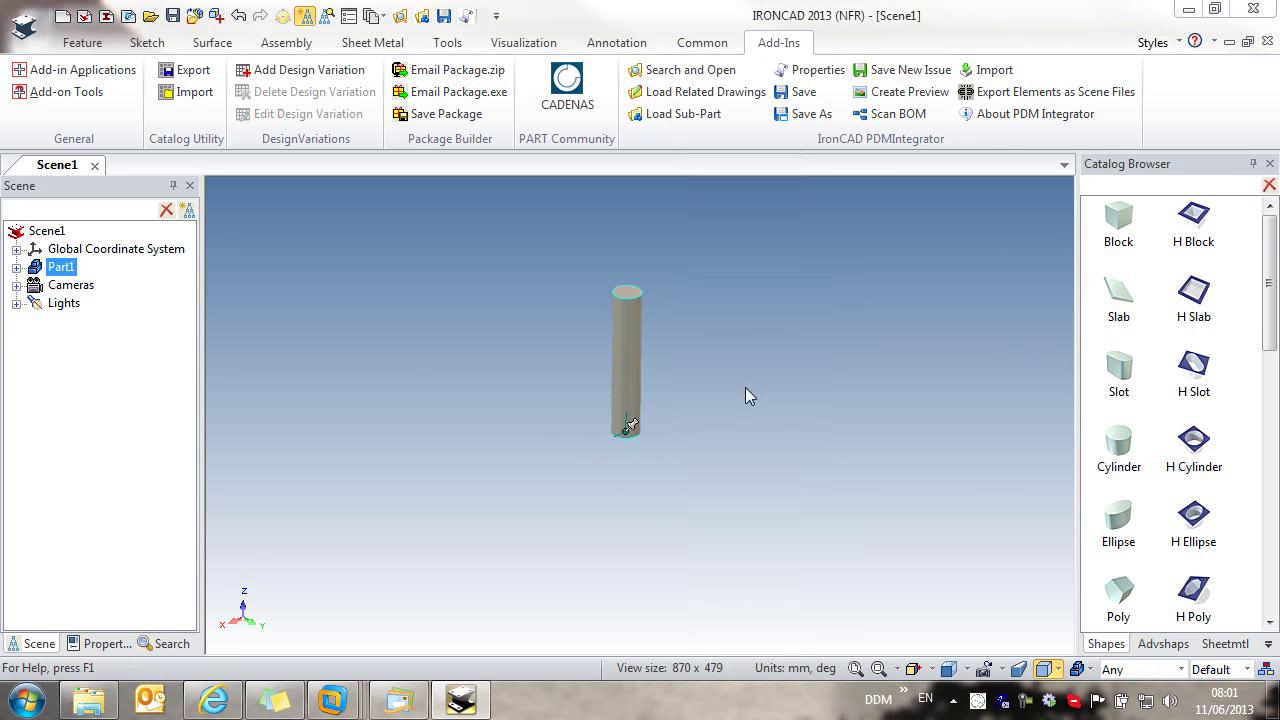
Step: Name the part 'shaft', describe it as 'shaft hollow', and assign 1060 Alloy material
{"action": "type", "text": "shaft"}
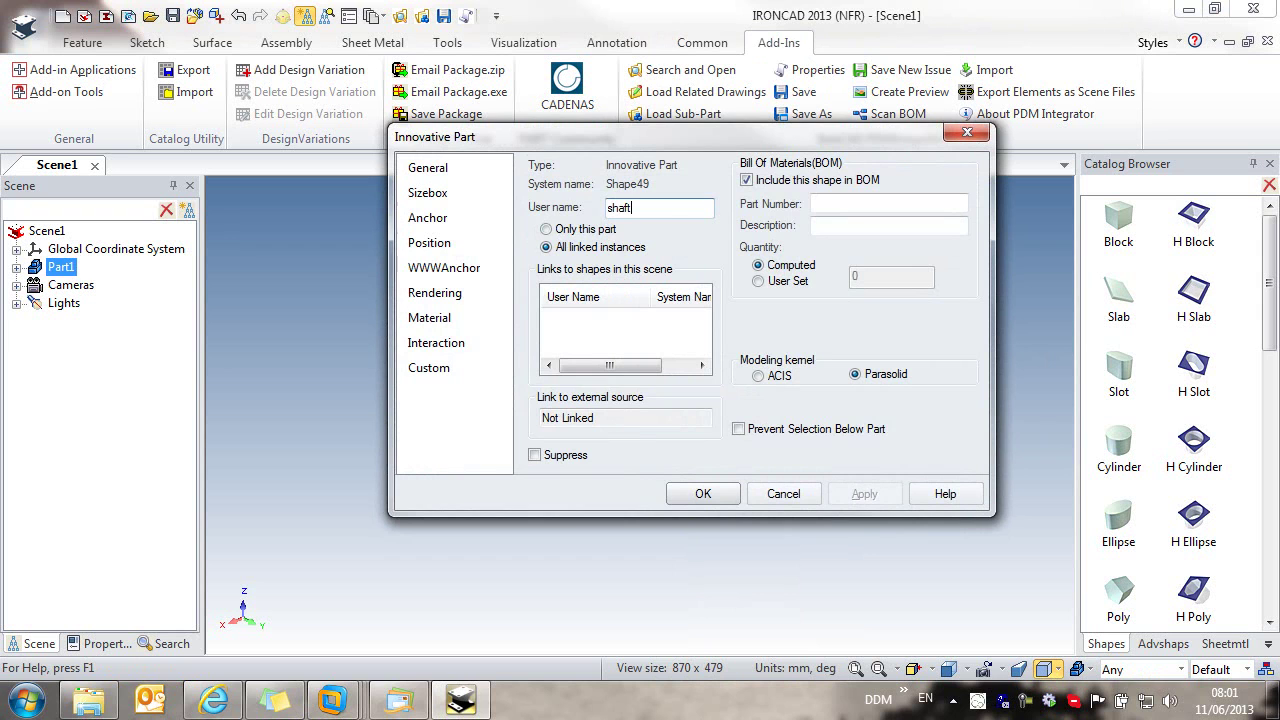
{"action": "left_click", "coordinate": [860, 226]}
{"action": "type", "text": "shaft hollow"}
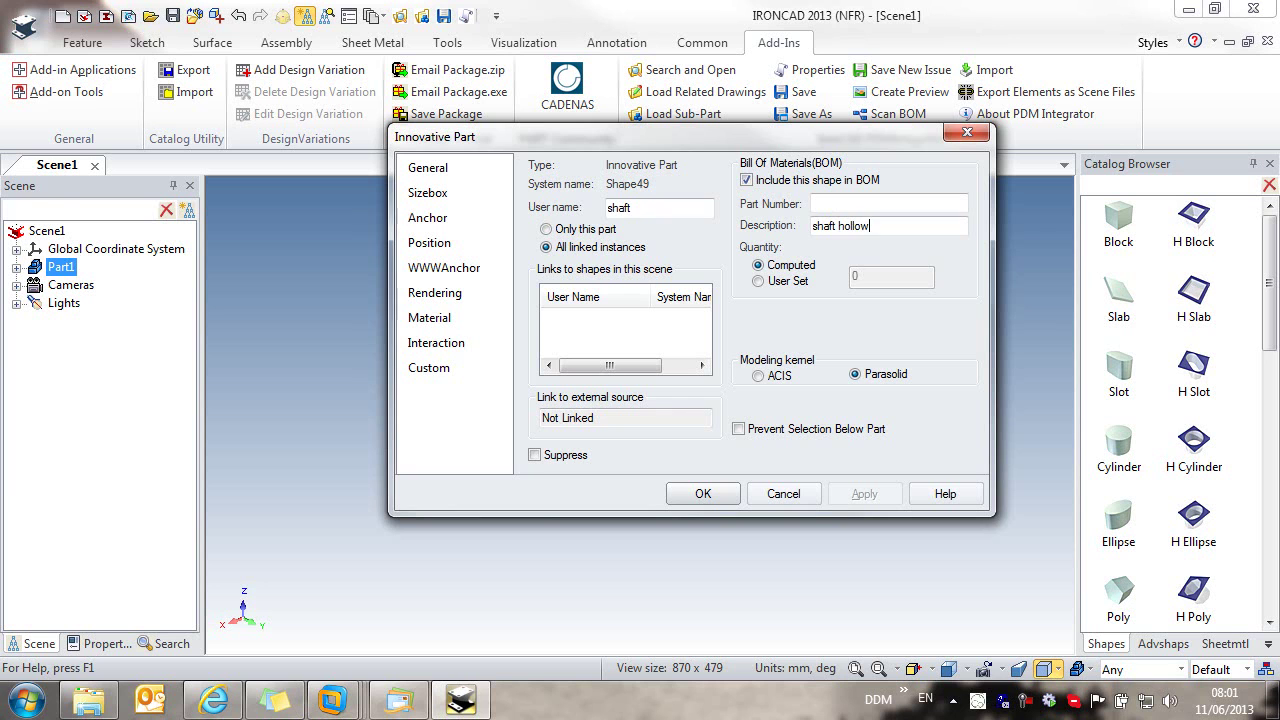
{"action": "left_click", "coordinate": [446, 320]}
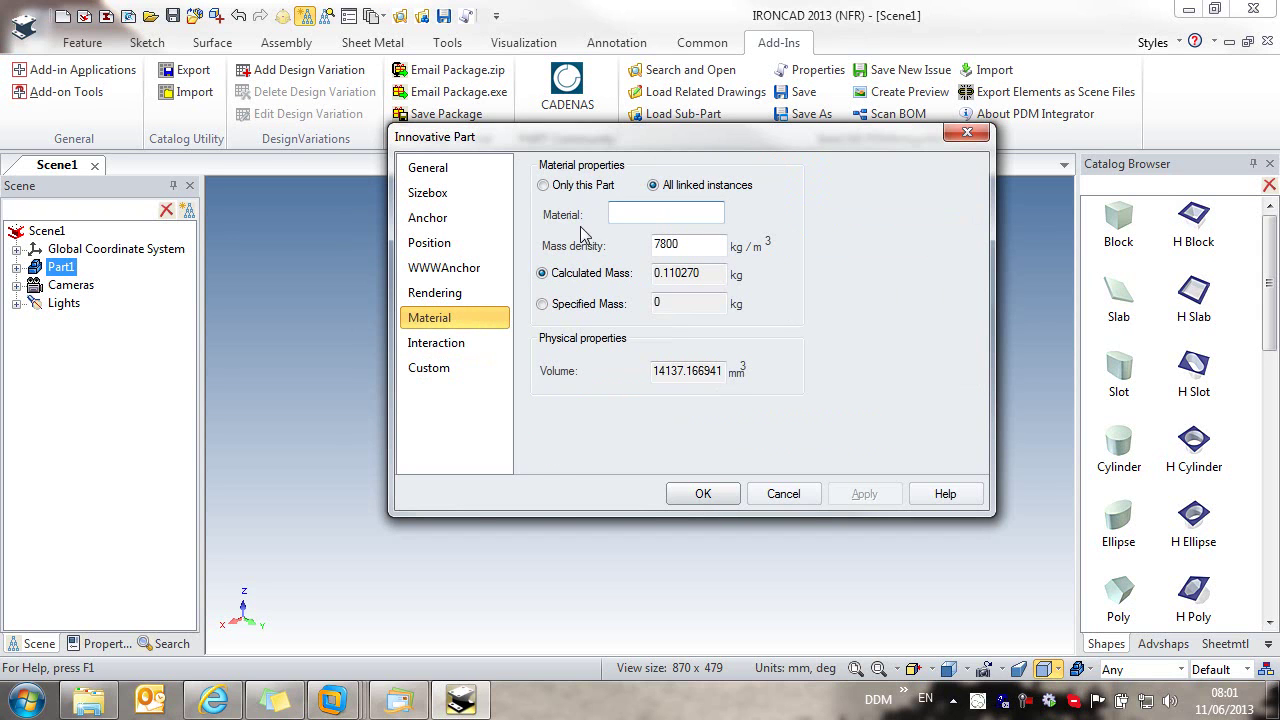
{"action": "left_click", "coordinate": [628, 217]}
{"action": "type", "text": "1060 Alloy"}
{"action": "left_click", "coordinate": [703, 494]}
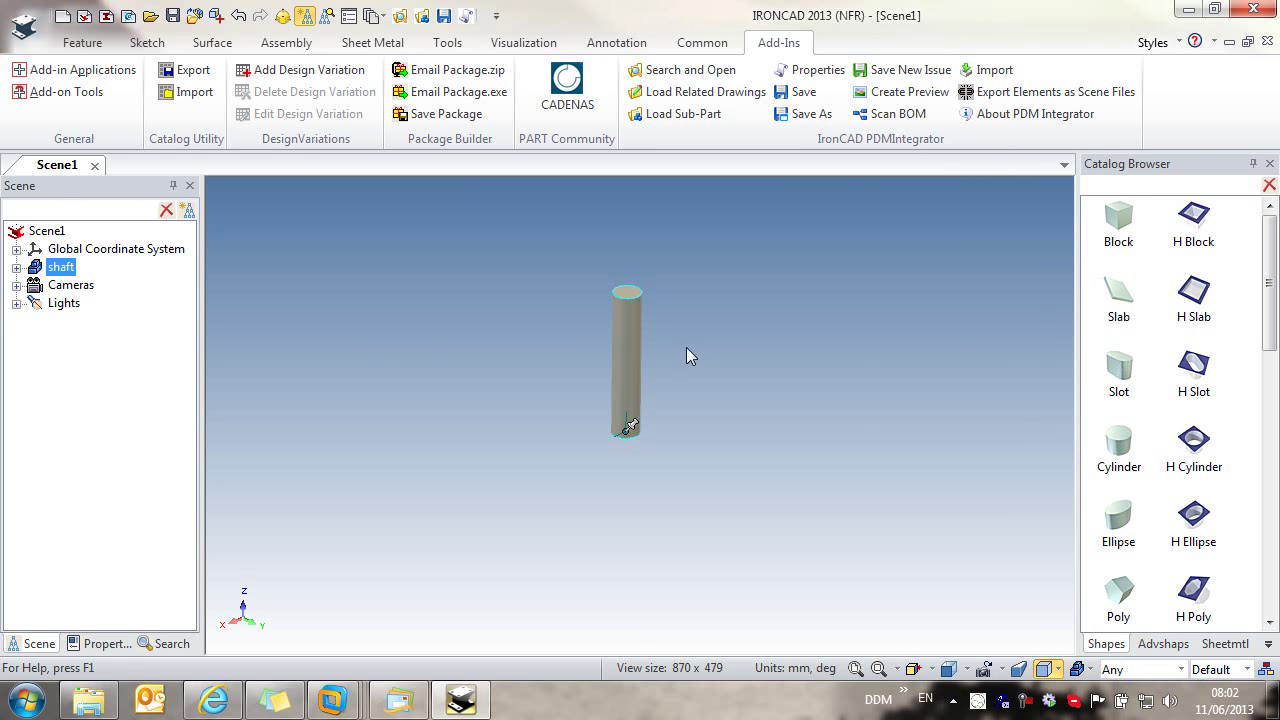
Step: SmartPaint the shaft dark grey and start saving the scene as Scene1.ics
{"action": "right_click", "coordinate": [632, 370]}
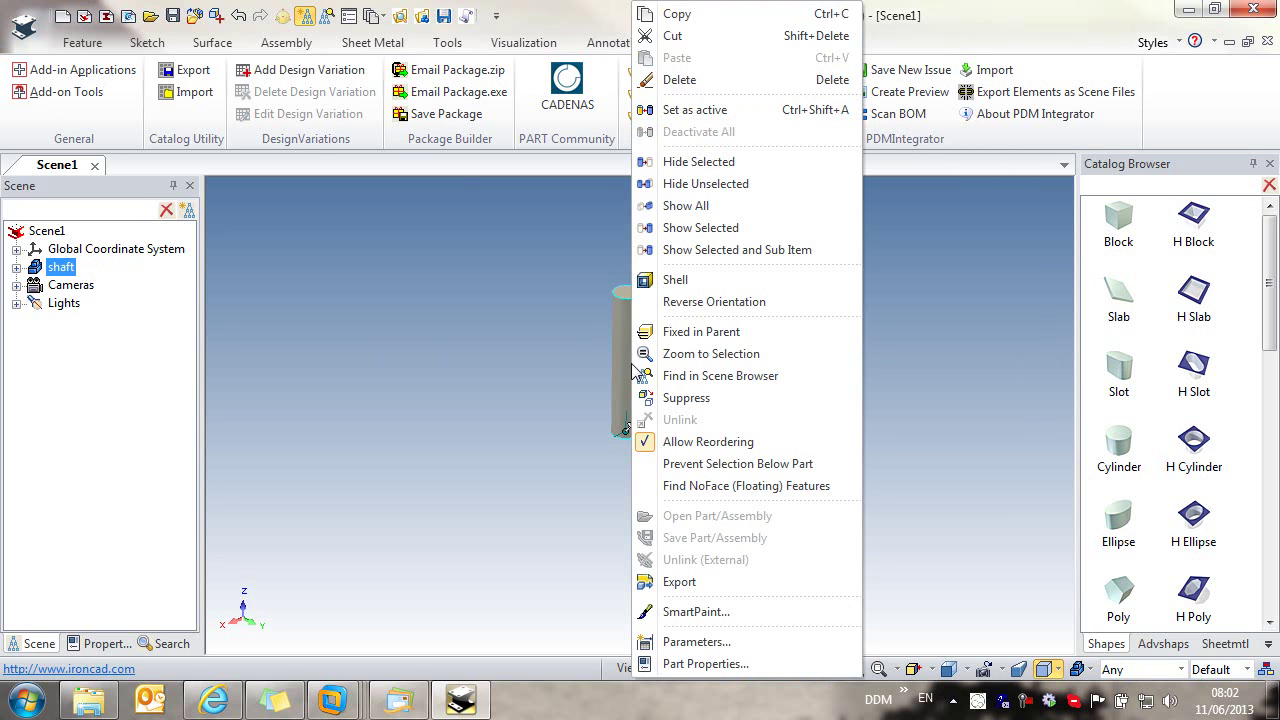
{"action": "left_click", "coordinate": [696, 611]}
{"action": "left_click", "coordinate": [601, 258]}
{"action": "left_click", "coordinate": [640, 500]}
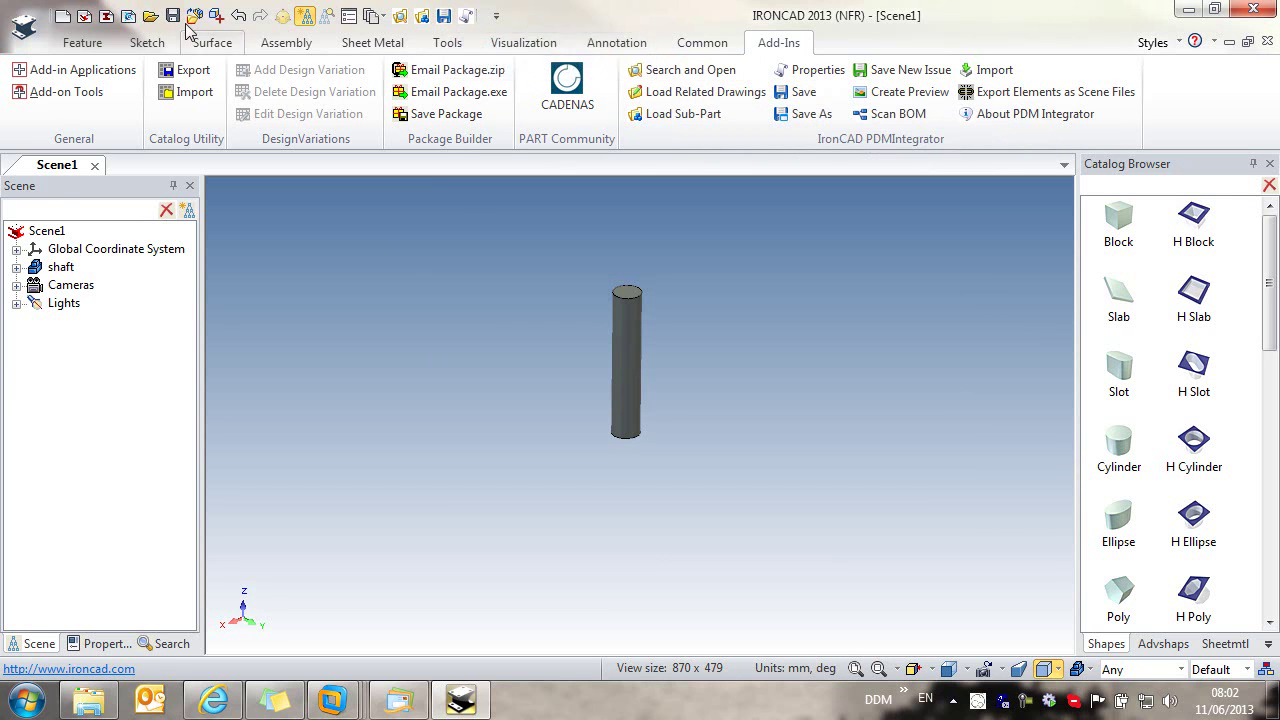
{"action": "left_click", "coordinate": [444, 16]}
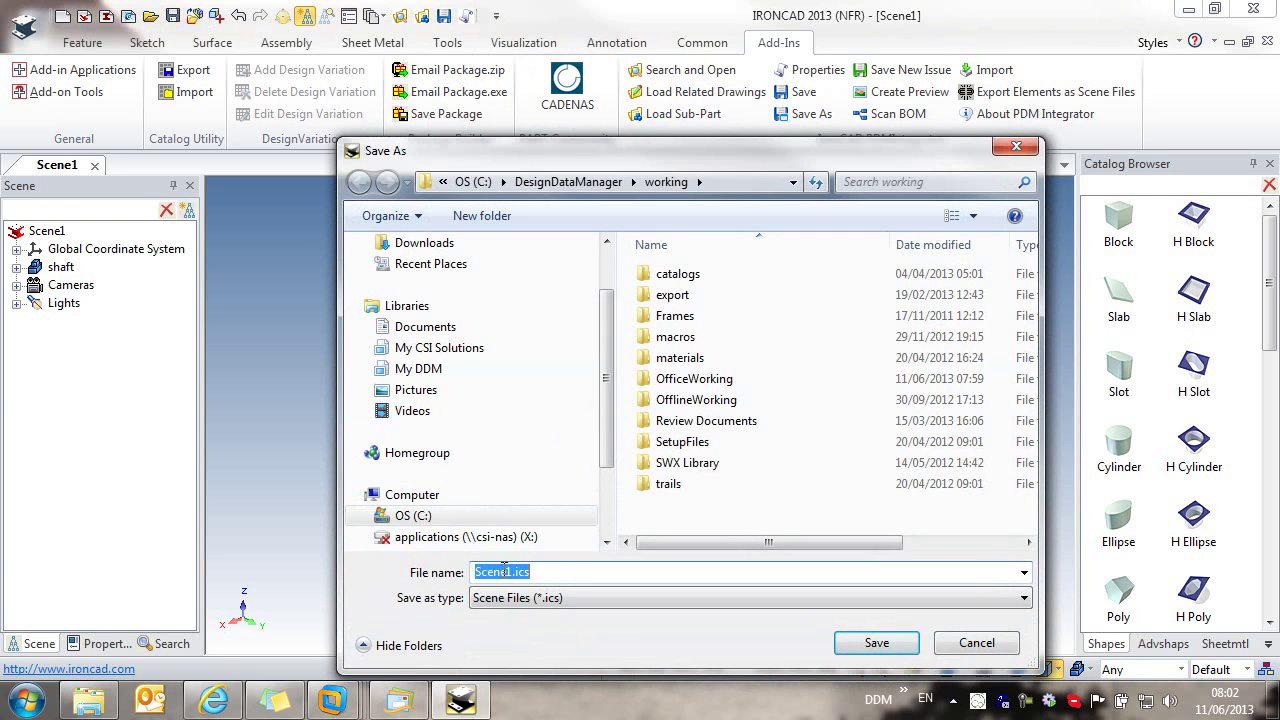
Step: Save the shaft to DDM as Miscellaneous Components part number ZH-10021
{"action": "left_click", "coordinate": [876, 643]}
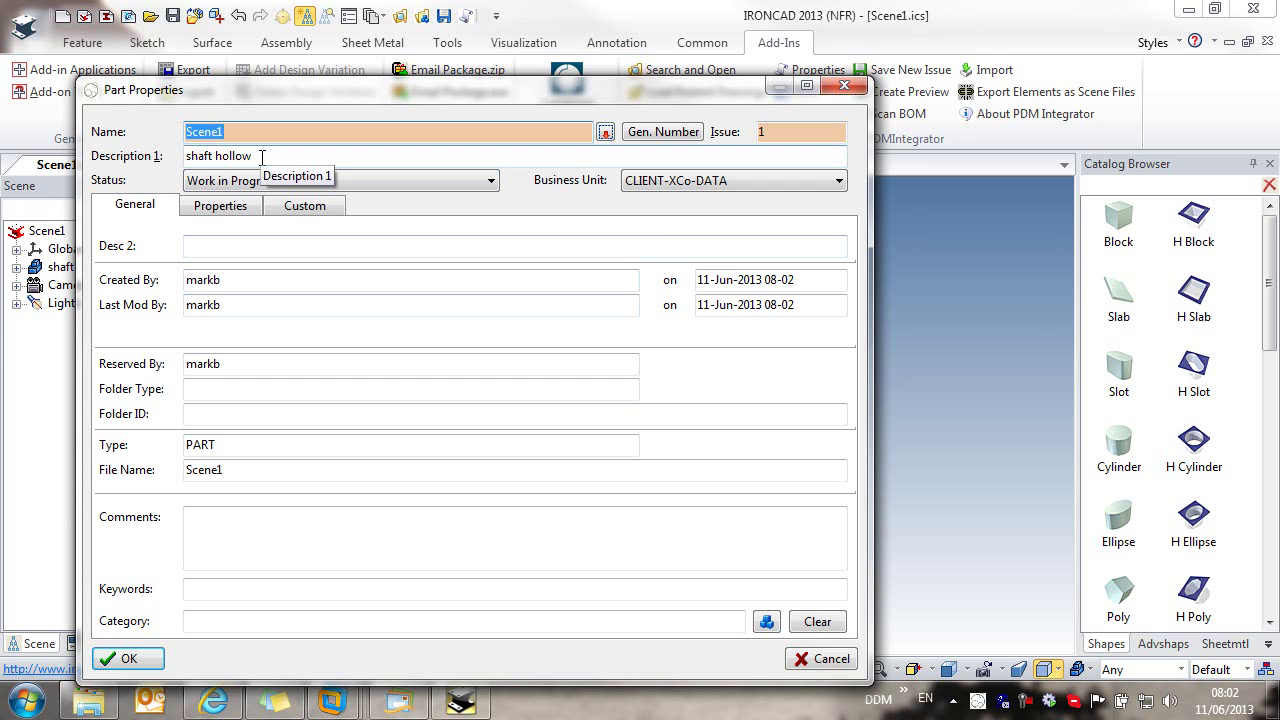
{"action": "left_click", "coordinate": [665, 135]}
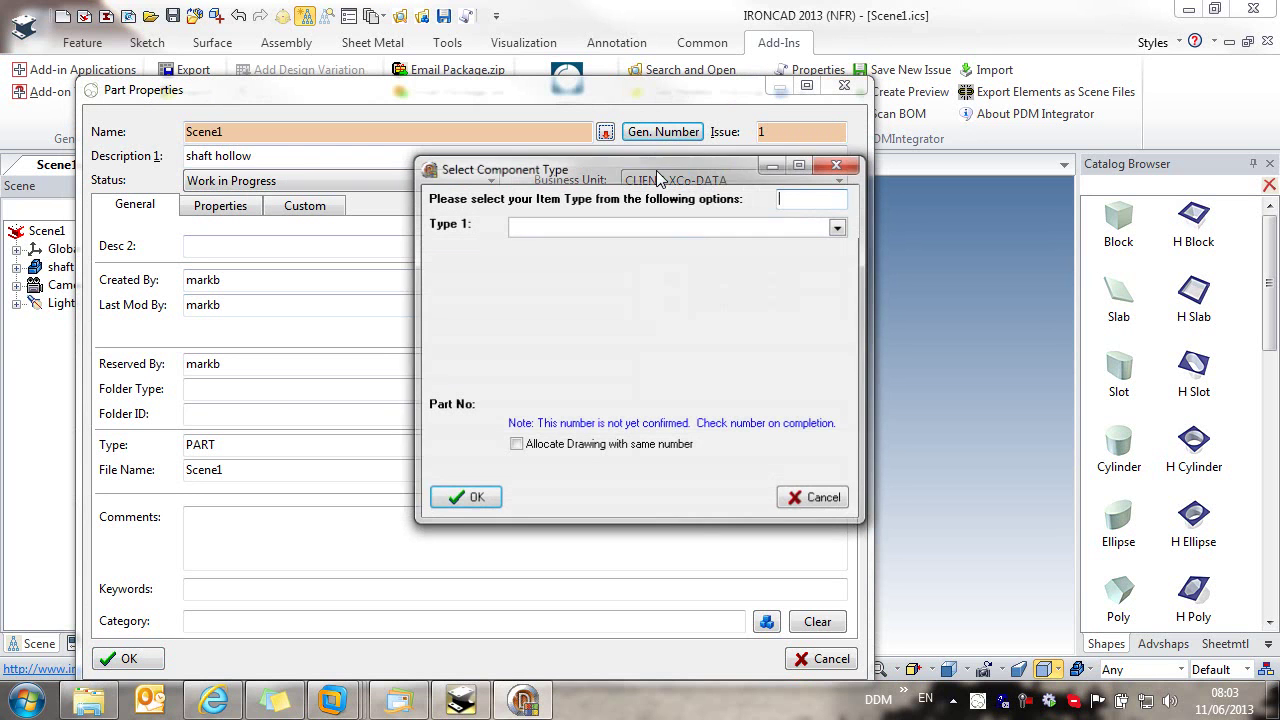
{"action": "left_click", "coordinate": [612, 229]}
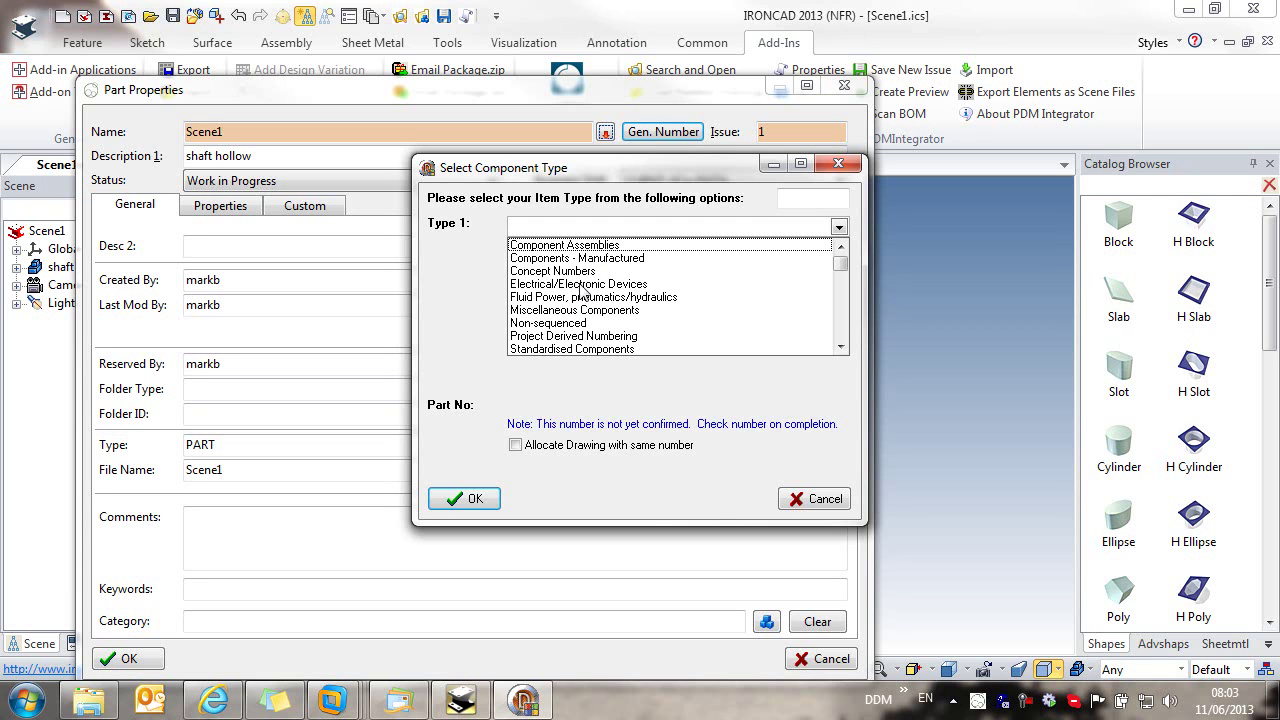
{"action": "left_click", "coordinate": [566, 310]}
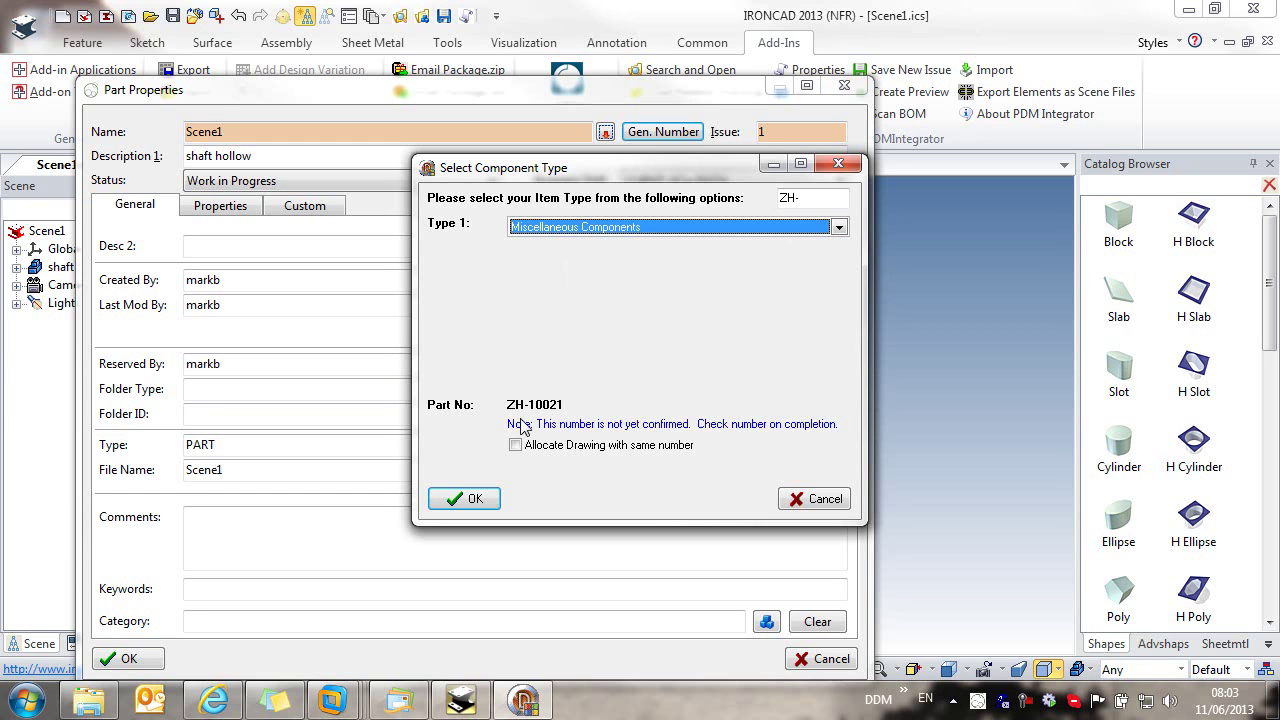
{"action": "left_click", "coordinate": [464, 498]}
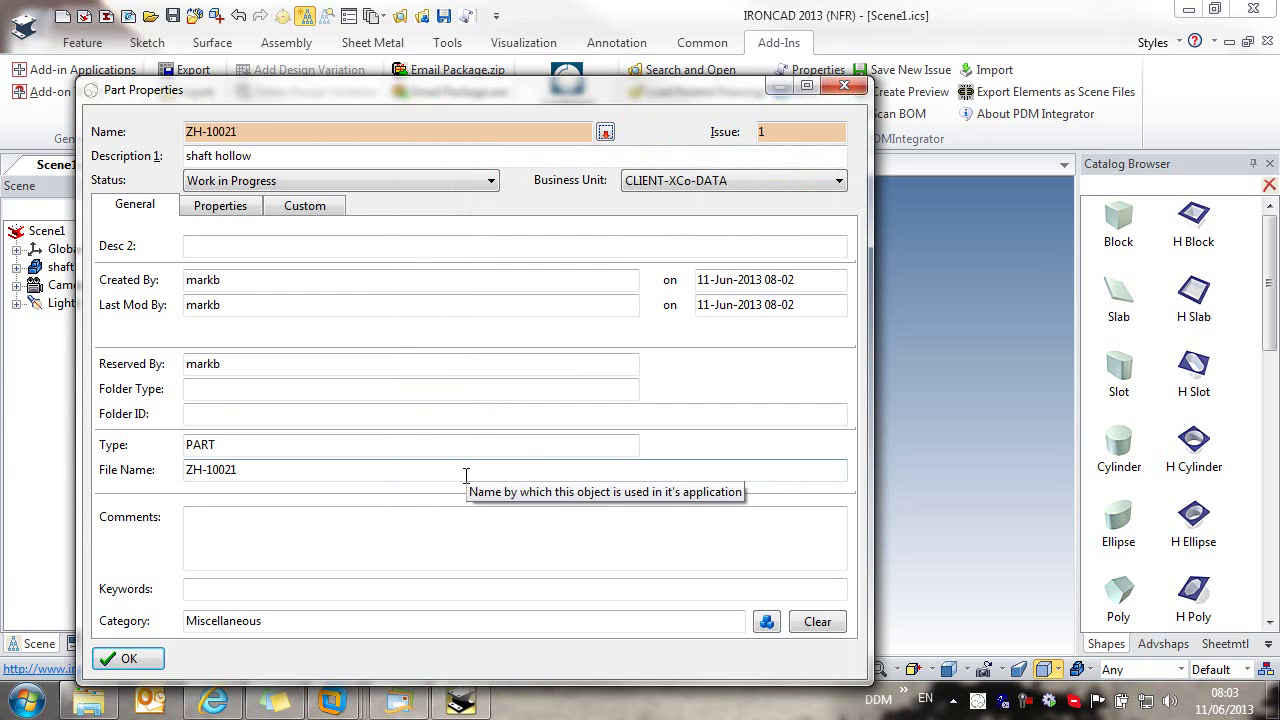
{"action": "key", "text": "Return"}
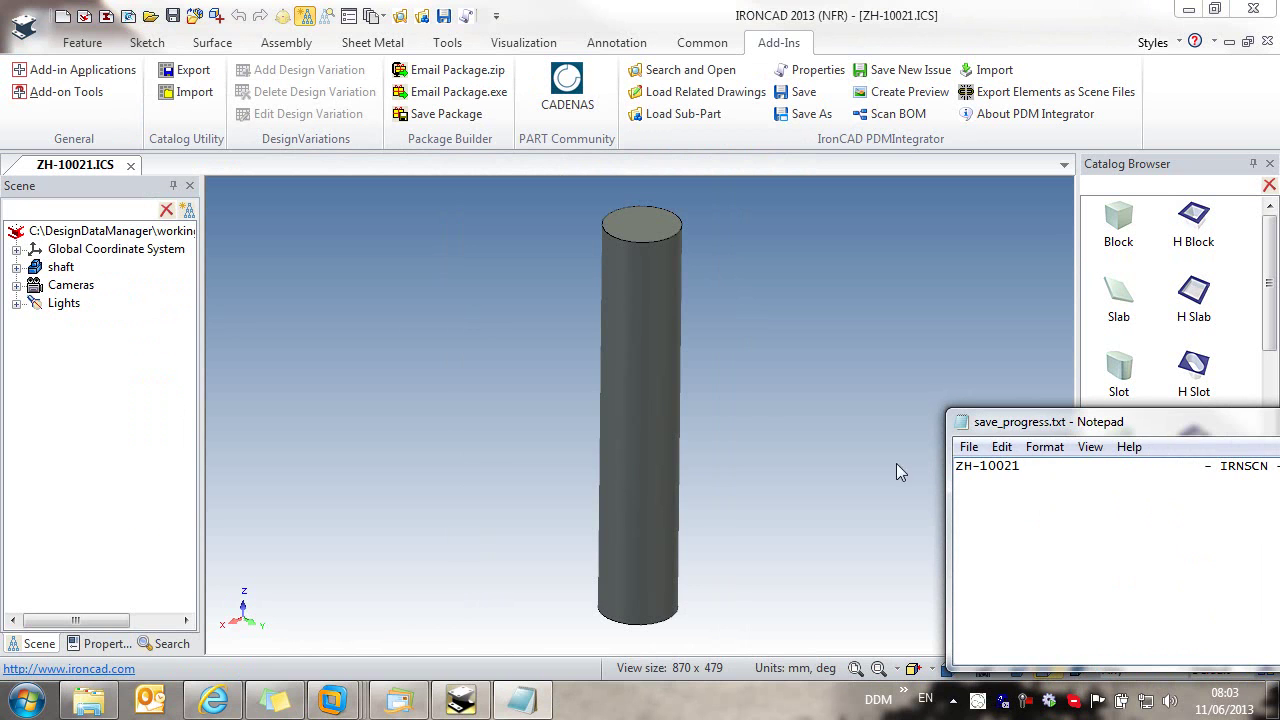
Step: Move and shrink the save progress log window, then close it
{"action": "left_click_drag", "start_coordinate": [580, 423], "coordinate": [633, 421]}
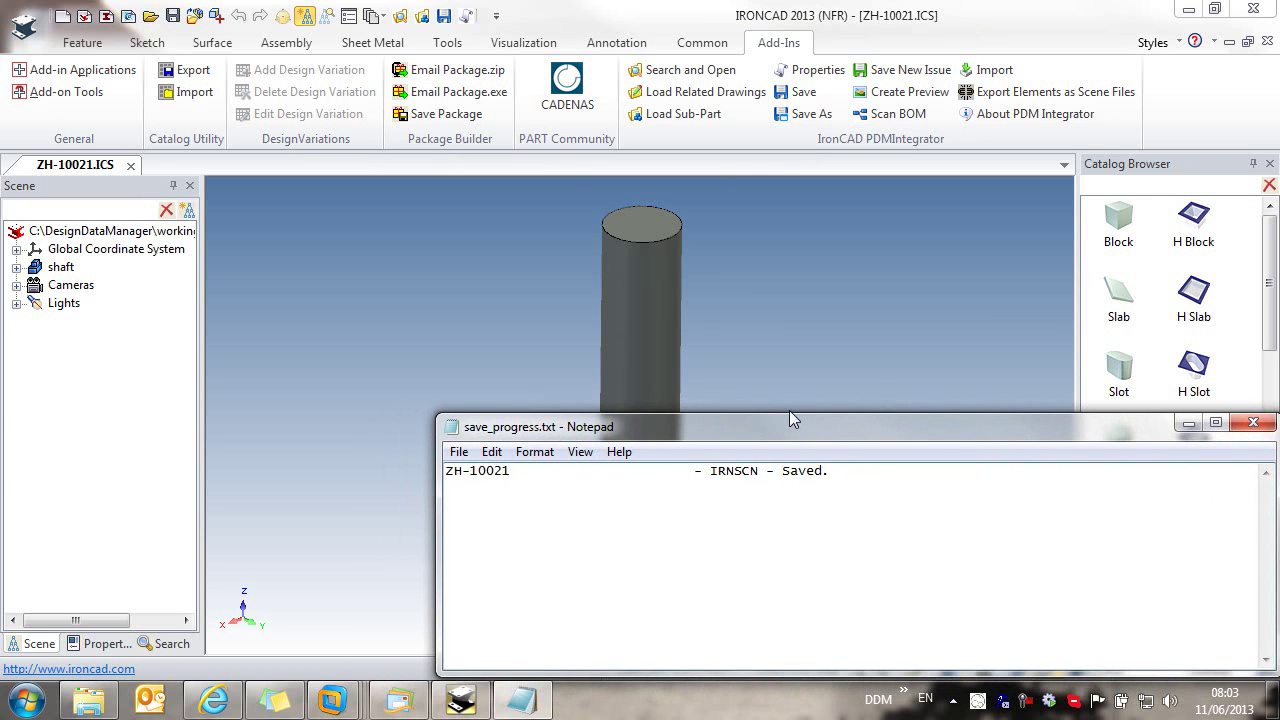
{"action": "left_click_drag", "start_coordinate": [789, 412], "coordinate": [777, 498]}
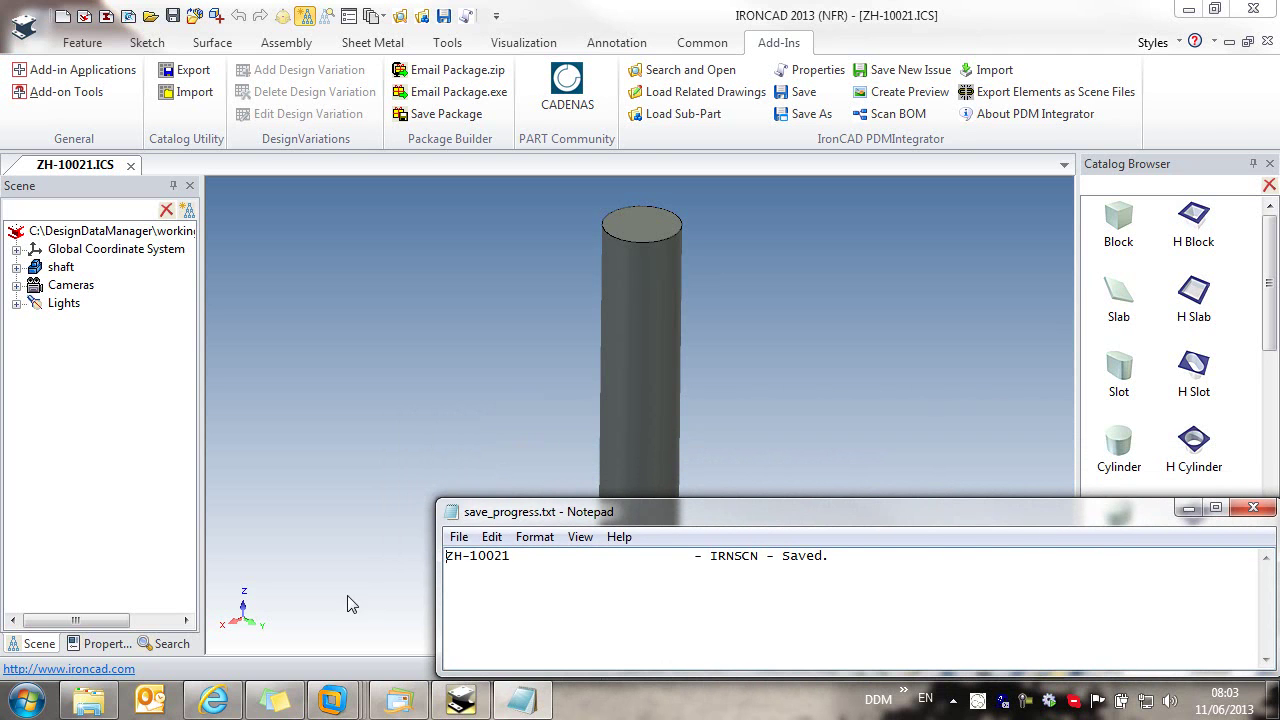
{"action": "left_click_drag", "start_coordinate": [436, 601], "coordinate": [543, 598]}
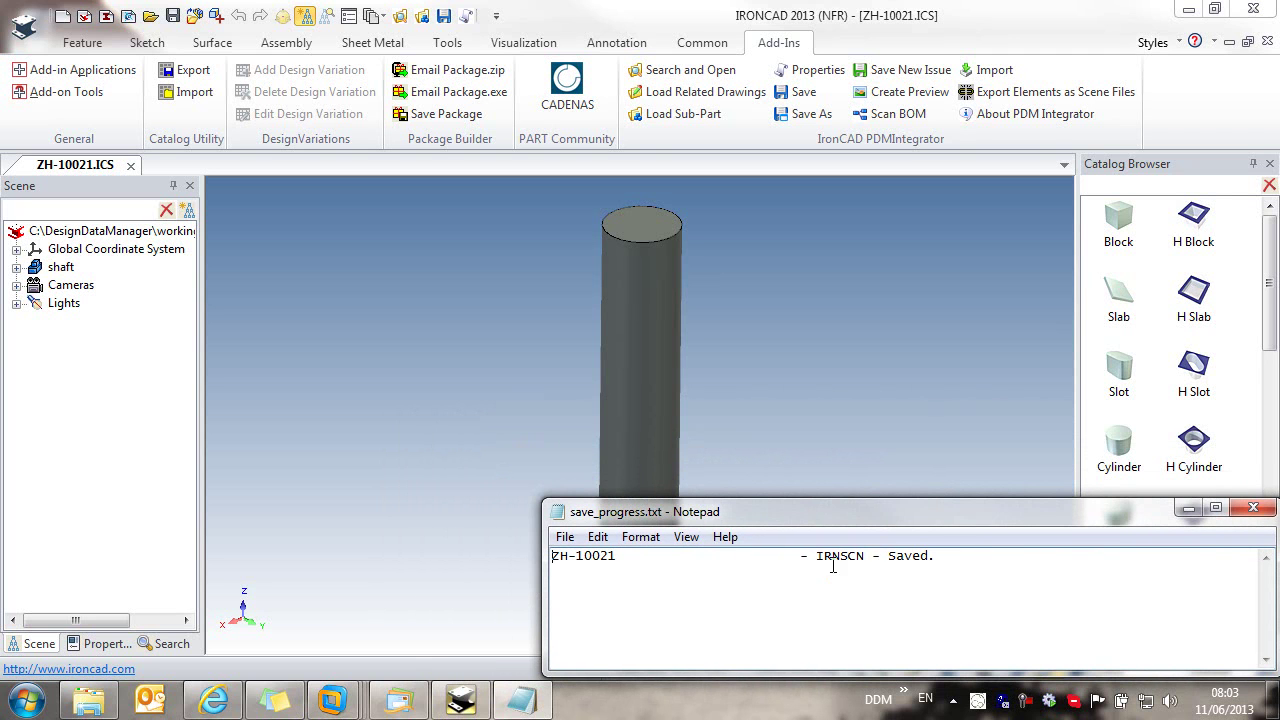
{"action": "left_click", "coordinate": [1253, 508]}
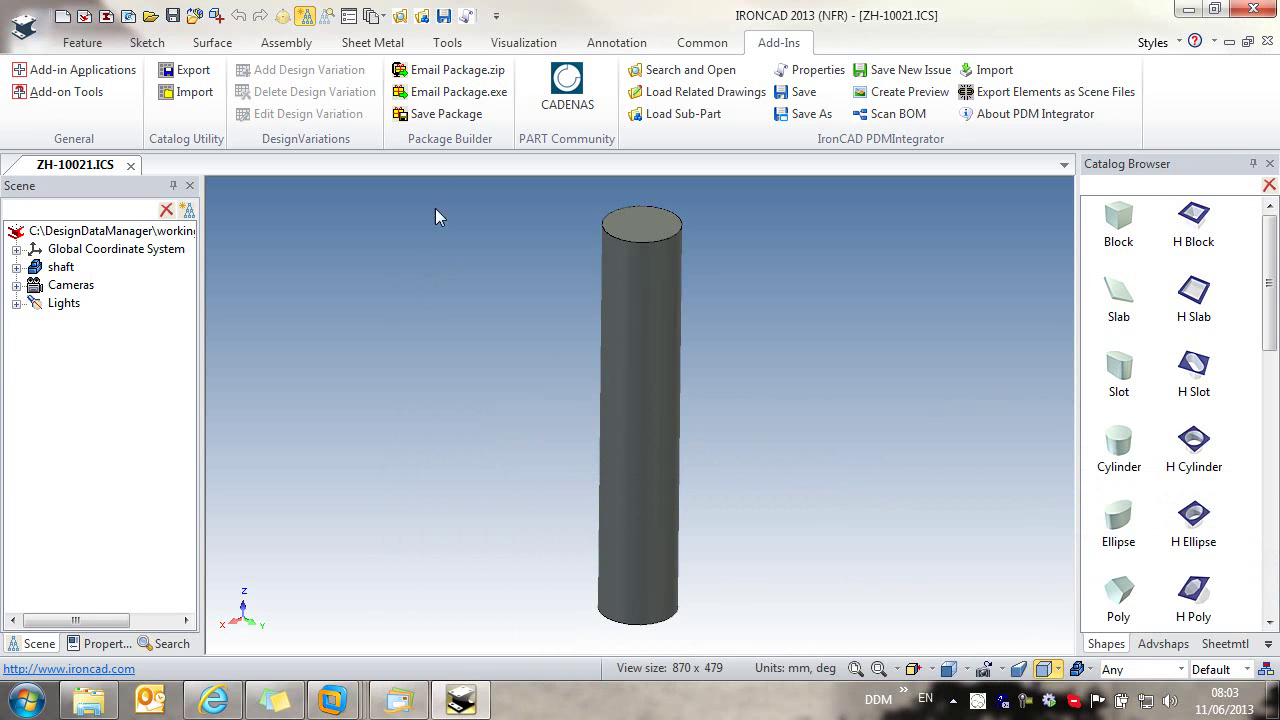
Step: In DDM, select ZH-10021 shaft hollow under My Recent Items, then display My Workbench
{"action": "left_click", "coordinate": [399, 15]}
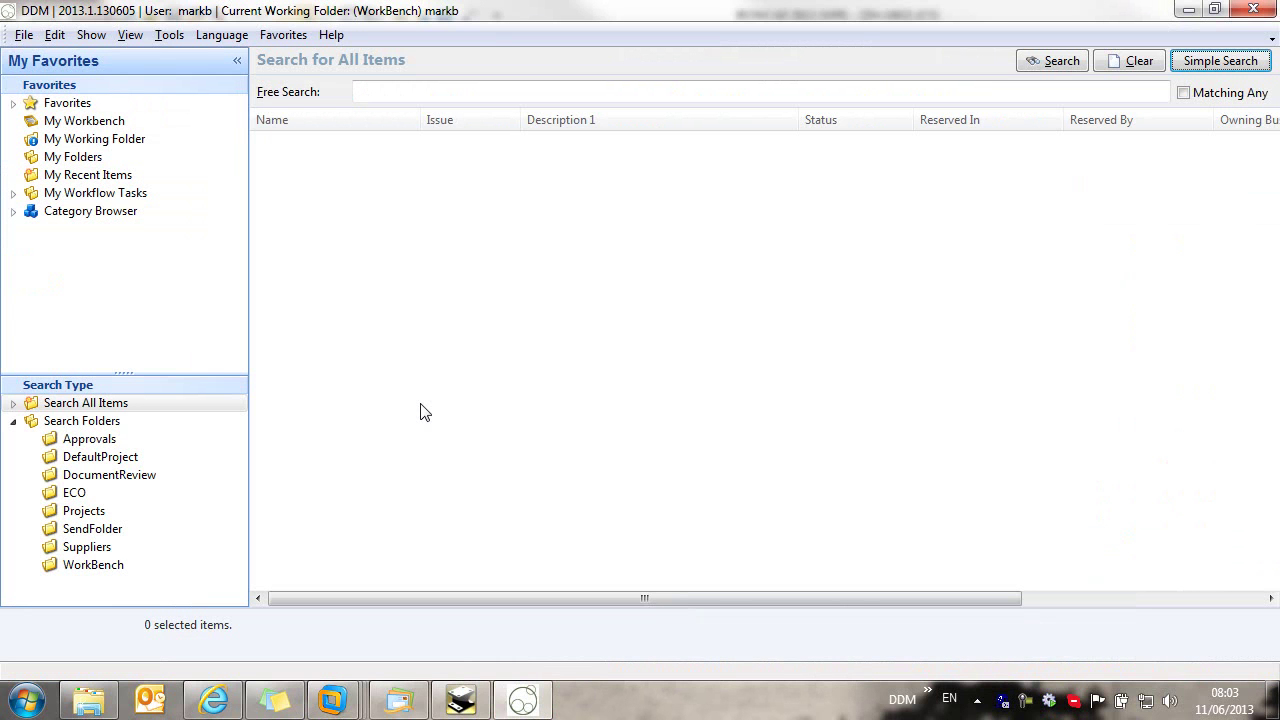
{"action": "left_click", "coordinate": [84, 176]}
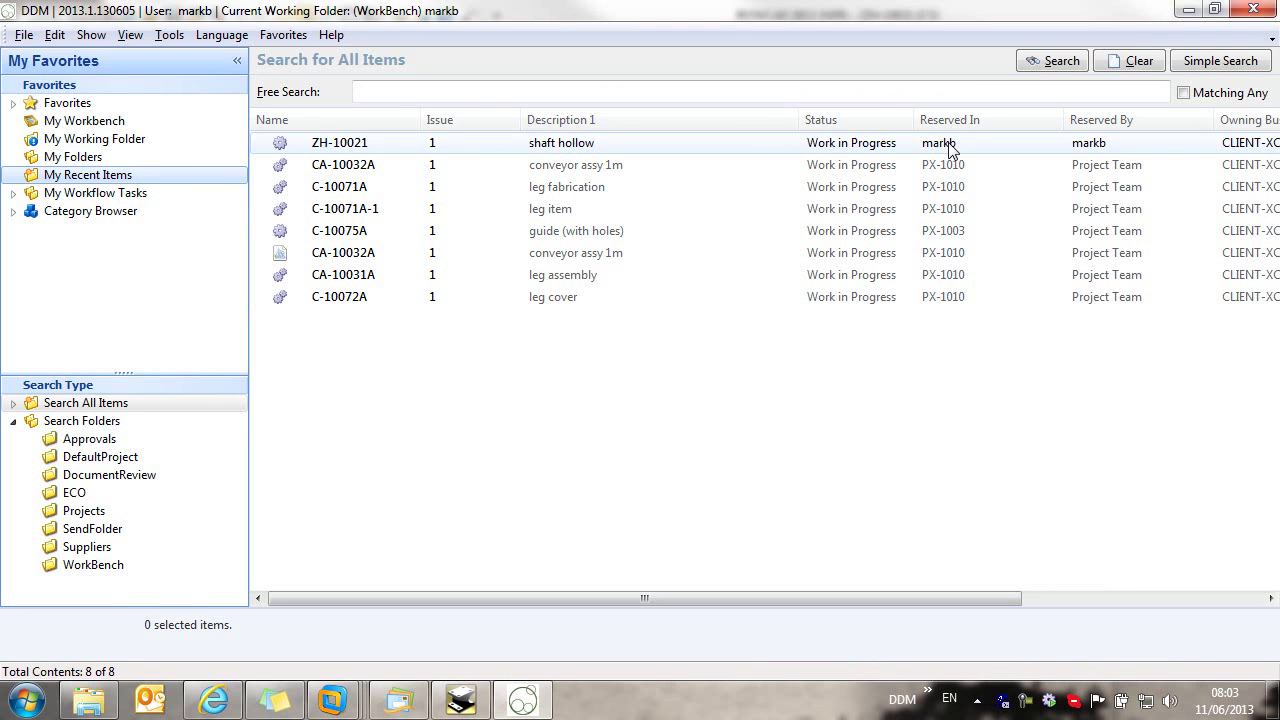
{"action": "left_click", "coordinate": [494, 150]}
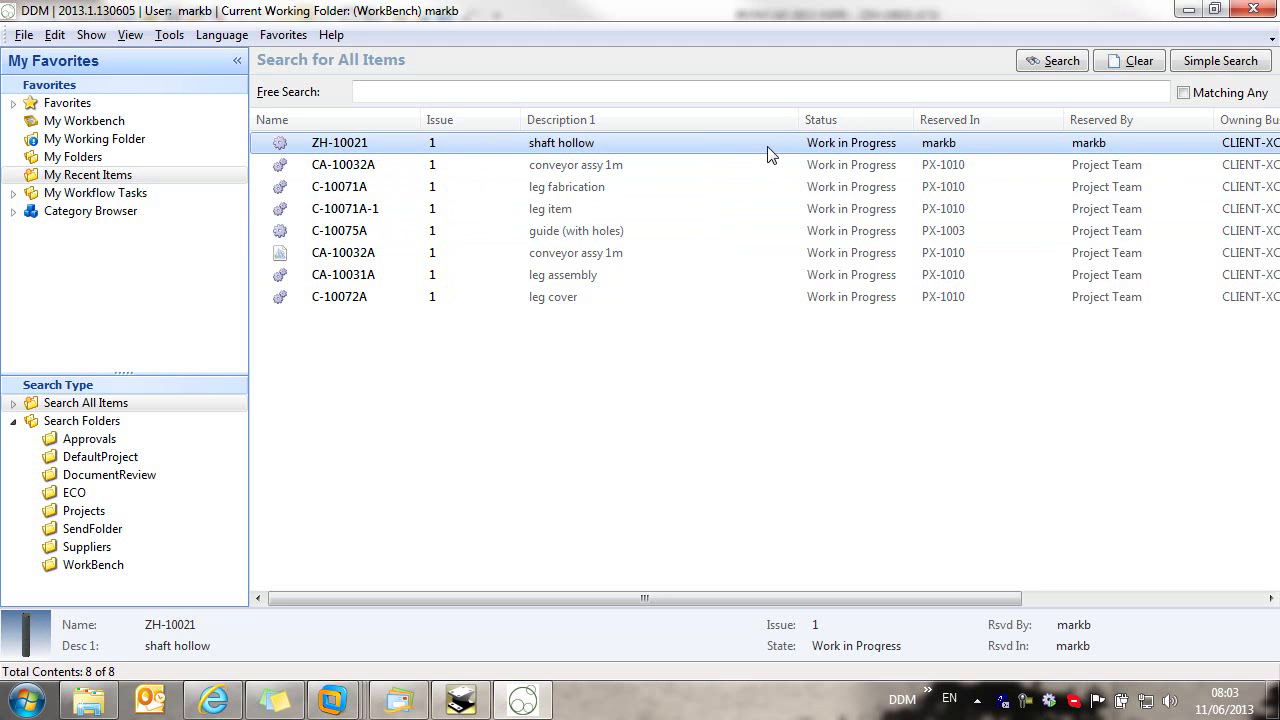
{"action": "left_click", "coordinate": [80, 124]}
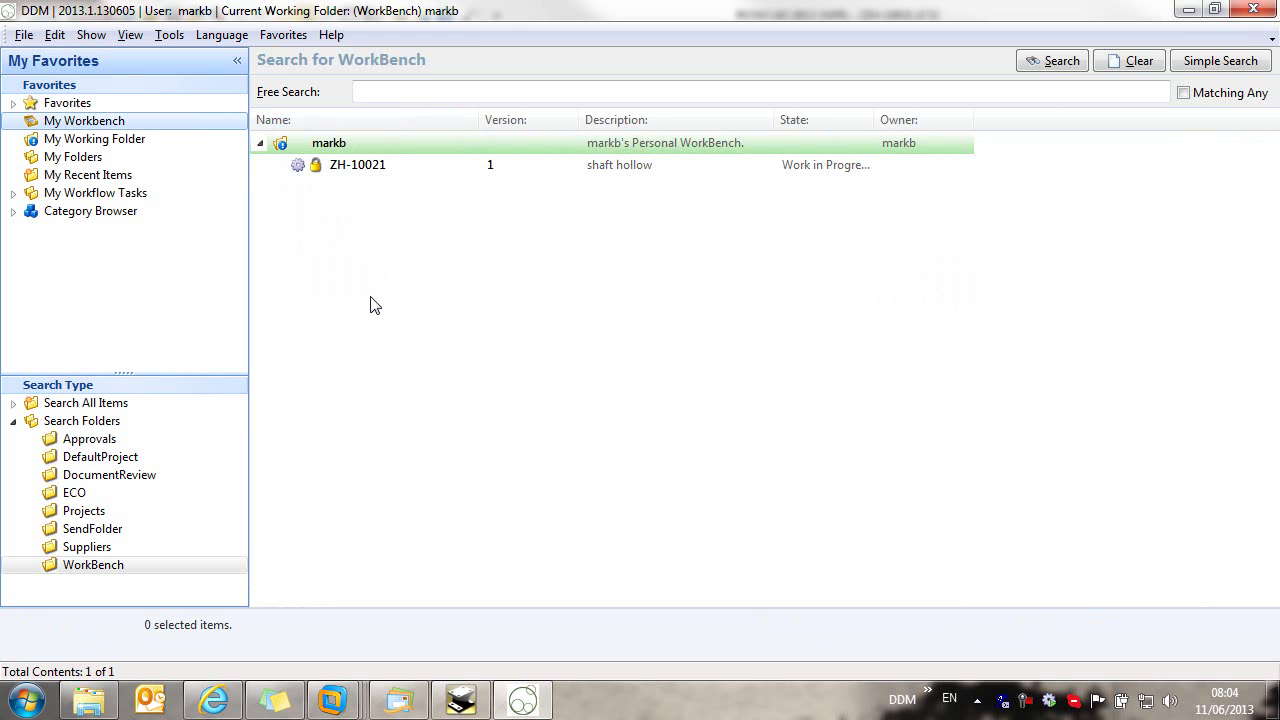
Step: Open ZH-10021's properties and view its Preview and Links tabs
{"action": "left_click", "coordinate": [343, 166]}
{"action": "right_click", "coordinate": [345, 165]}
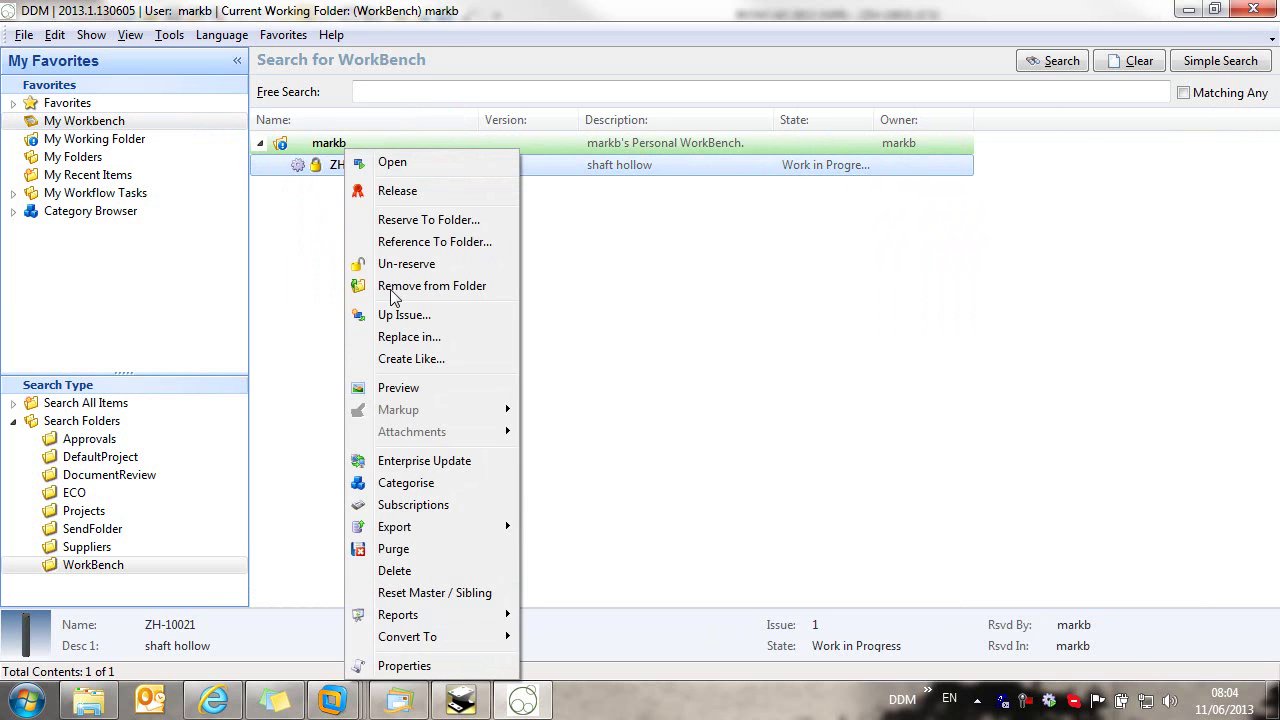
{"action": "left_click", "coordinate": [412, 663]}
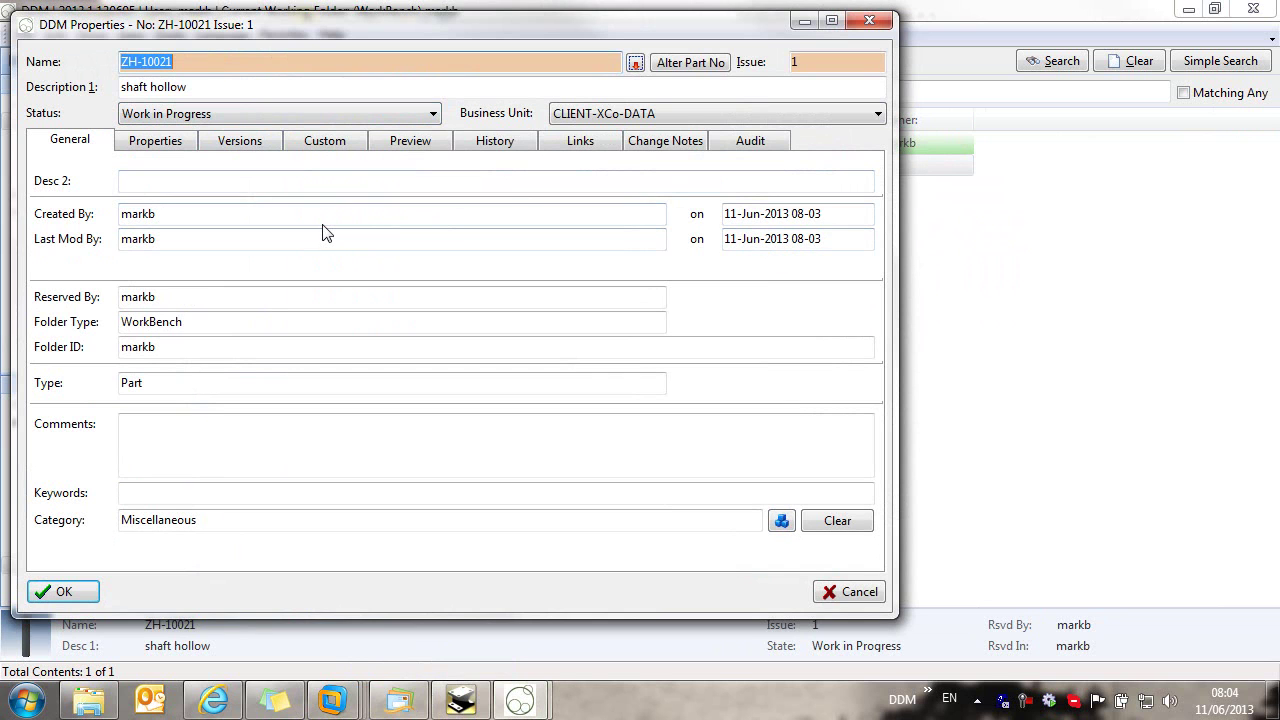
{"action": "left_click", "coordinate": [398, 141]}
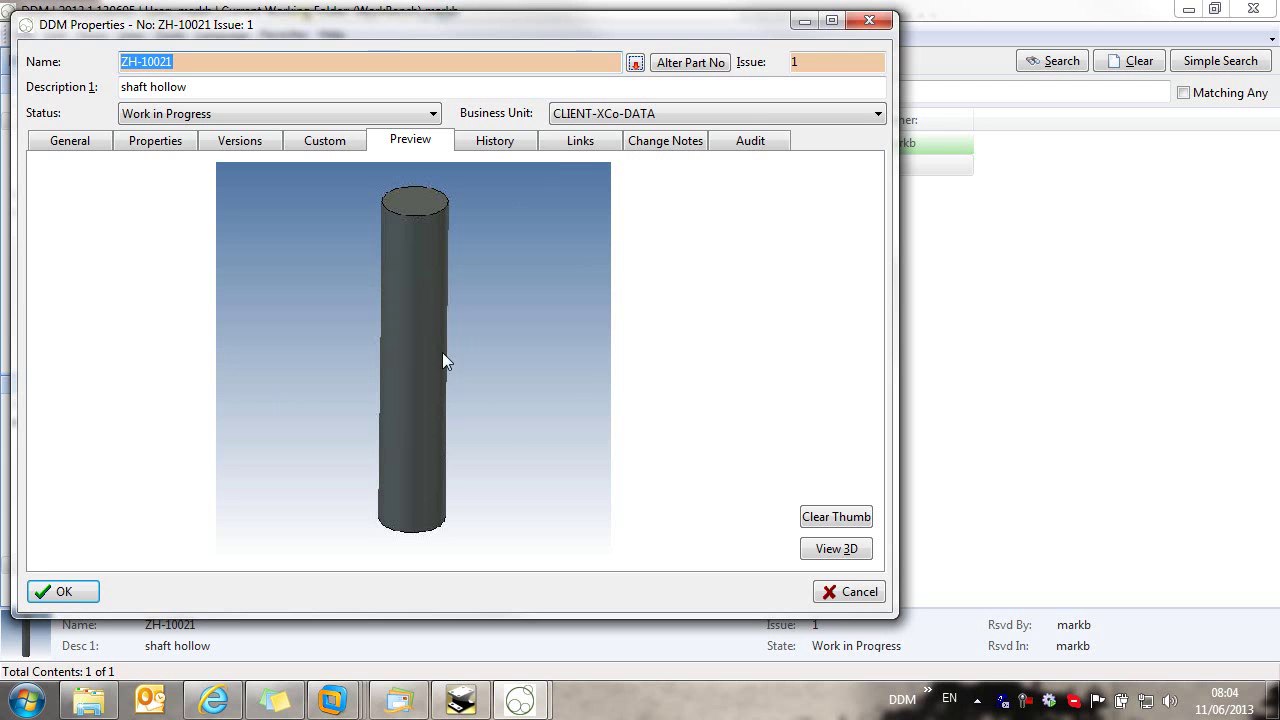
{"action": "left_click", "coordinate": [574, 143]}
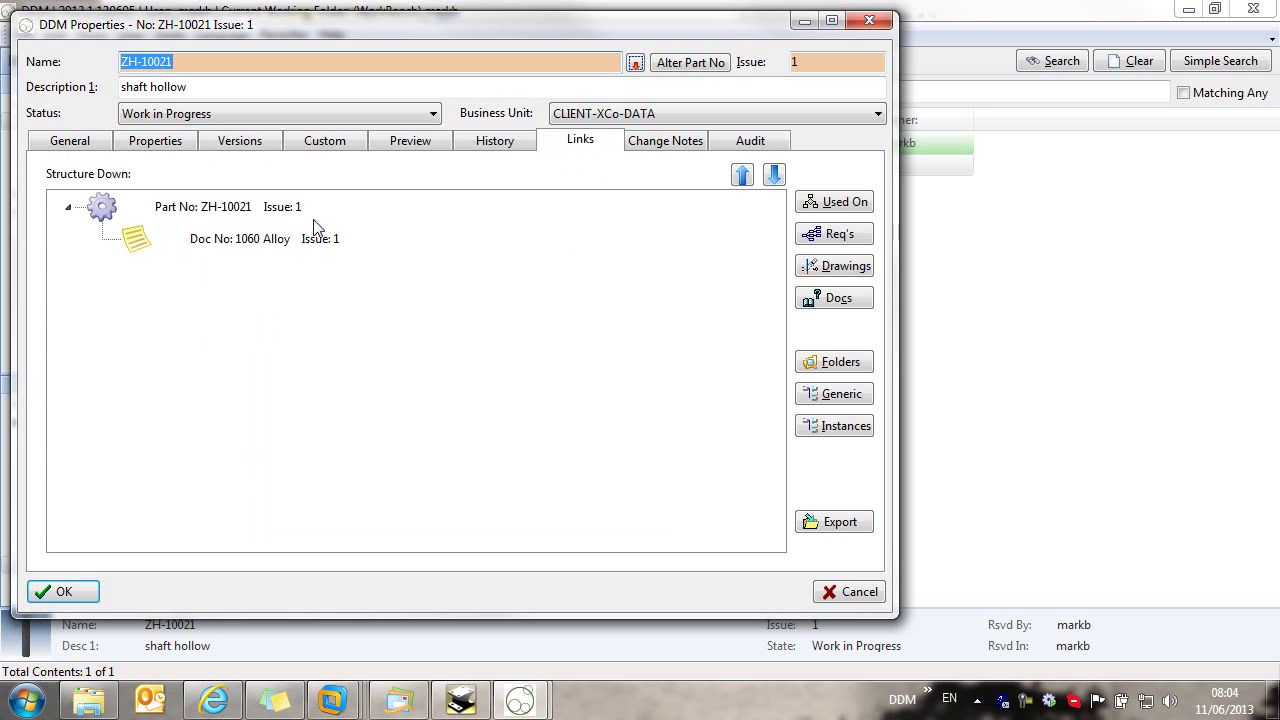
Step: View the linked 1060 Alloy document, then close it, the properties dialog and DDM
{"action": "right_click", "coordinate": [241, 248]}
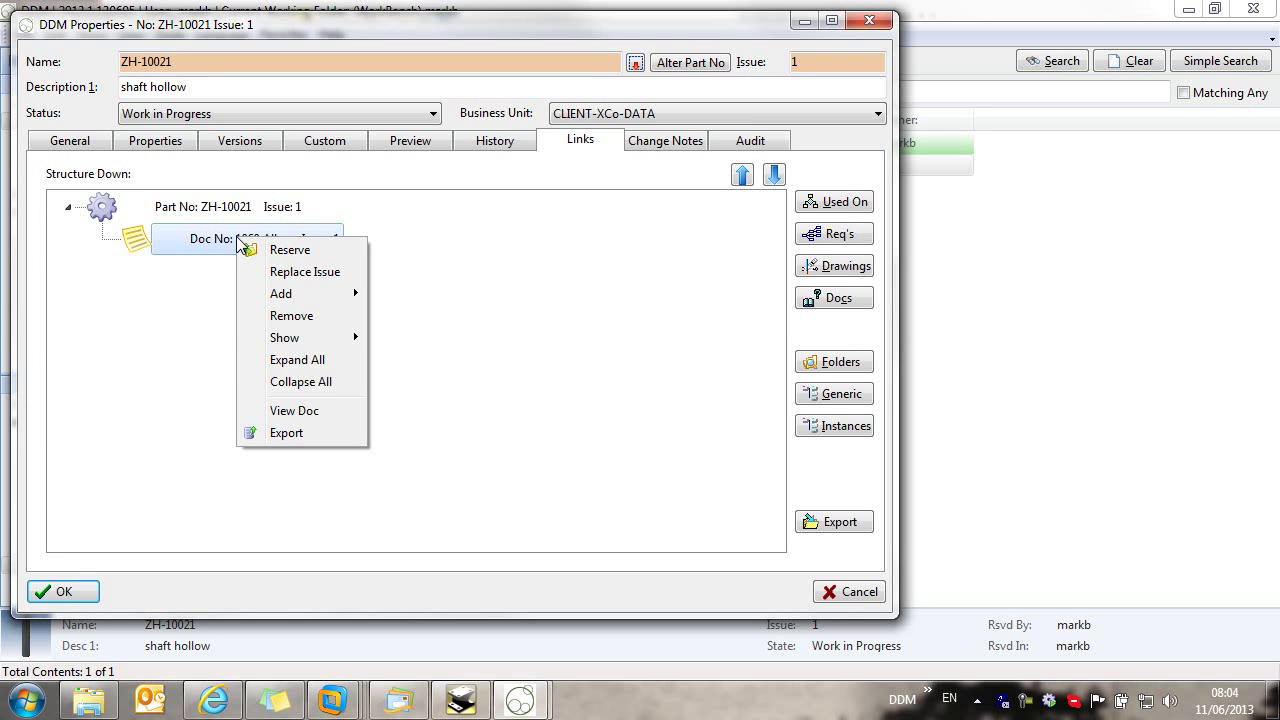
{"action": "left_click", "coordinate": [310, 412]}
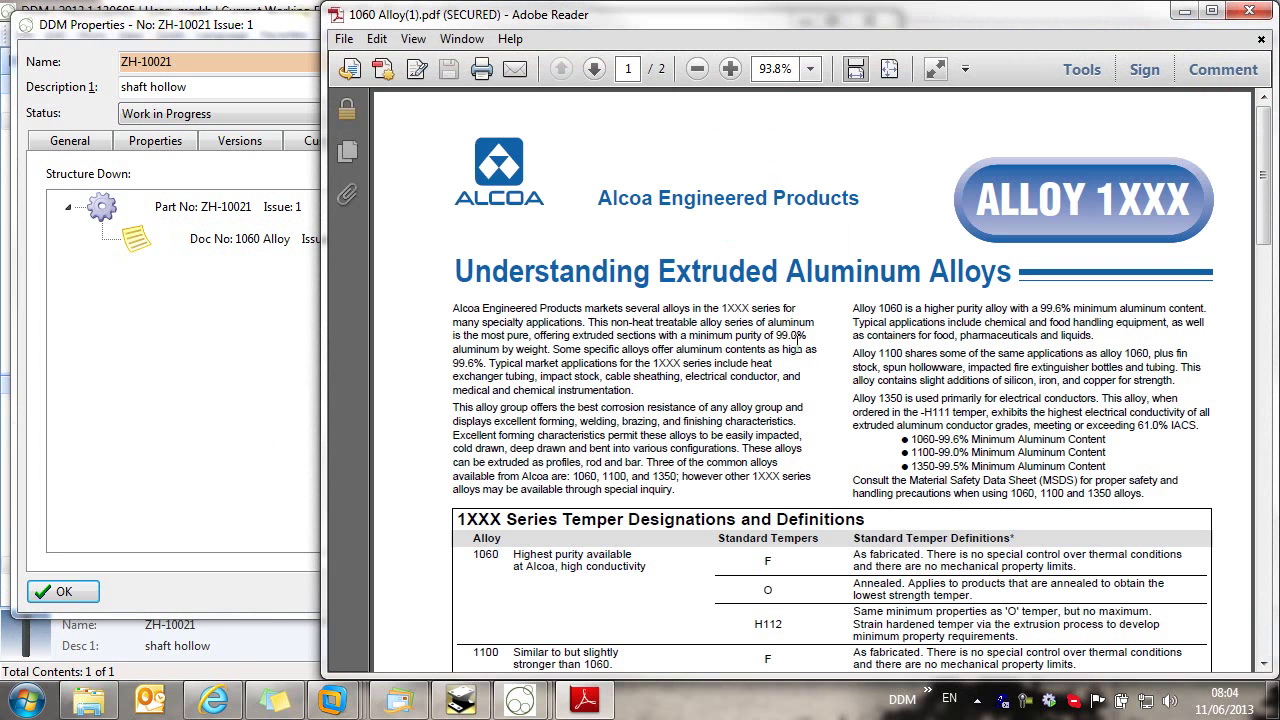
{"action": "left_click", "coordinate": [1250, 11]}
{"action": "left_click", "coordinate": [869, 20]}
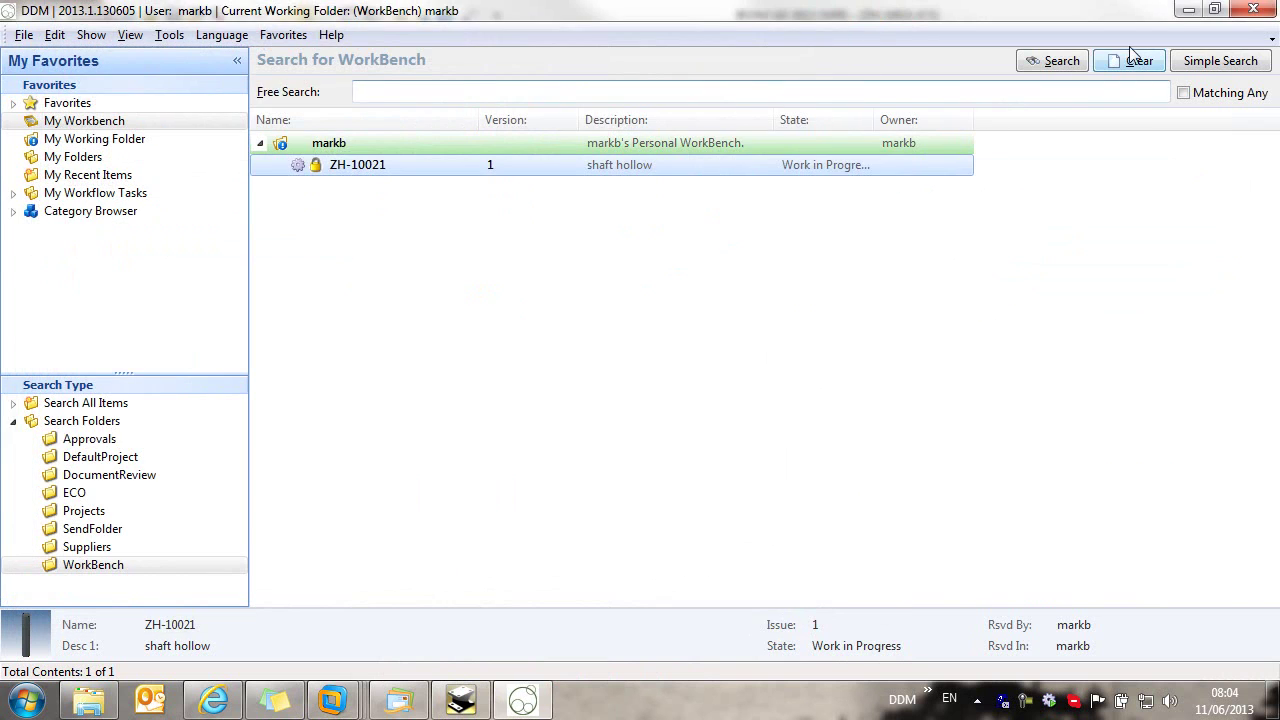
{"action": "left_click", "coordinate": [1256, 9]}
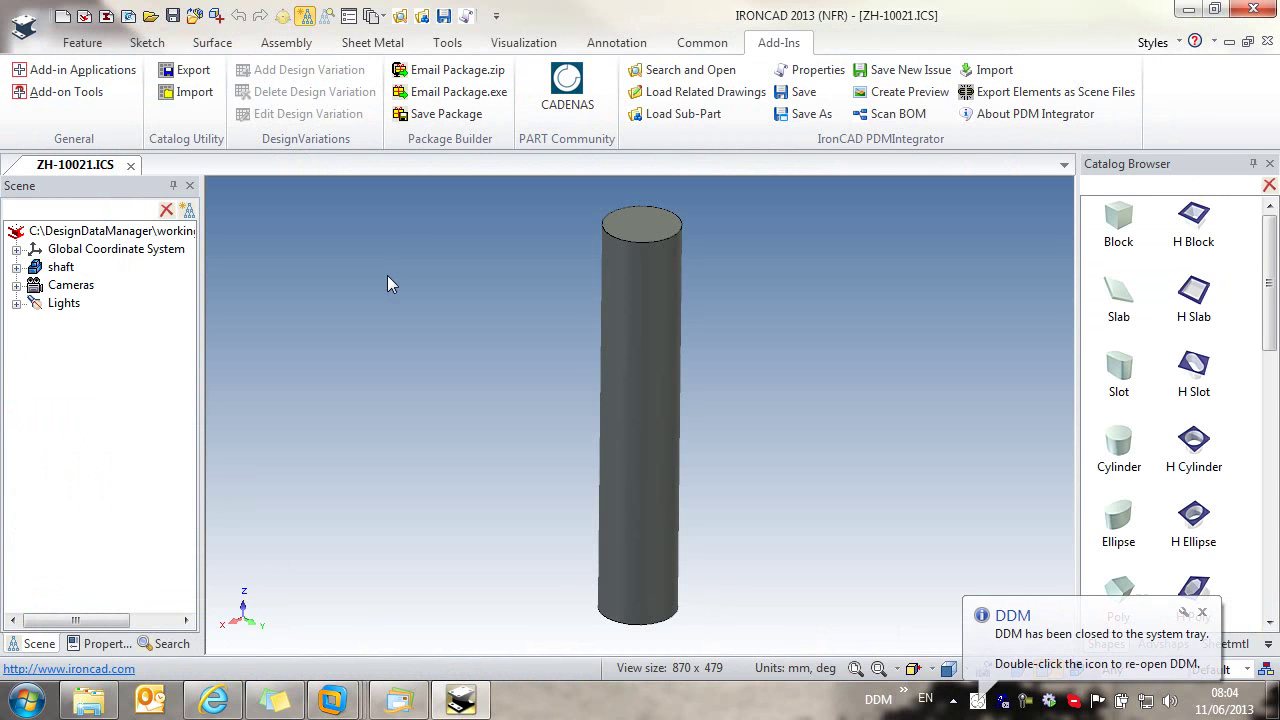
Step: Open and cancel the DDM properties, orbit, and drop an H Cylinder onto the shaft's top end
{"action": "left_click", "coordinate": [467, 17]}
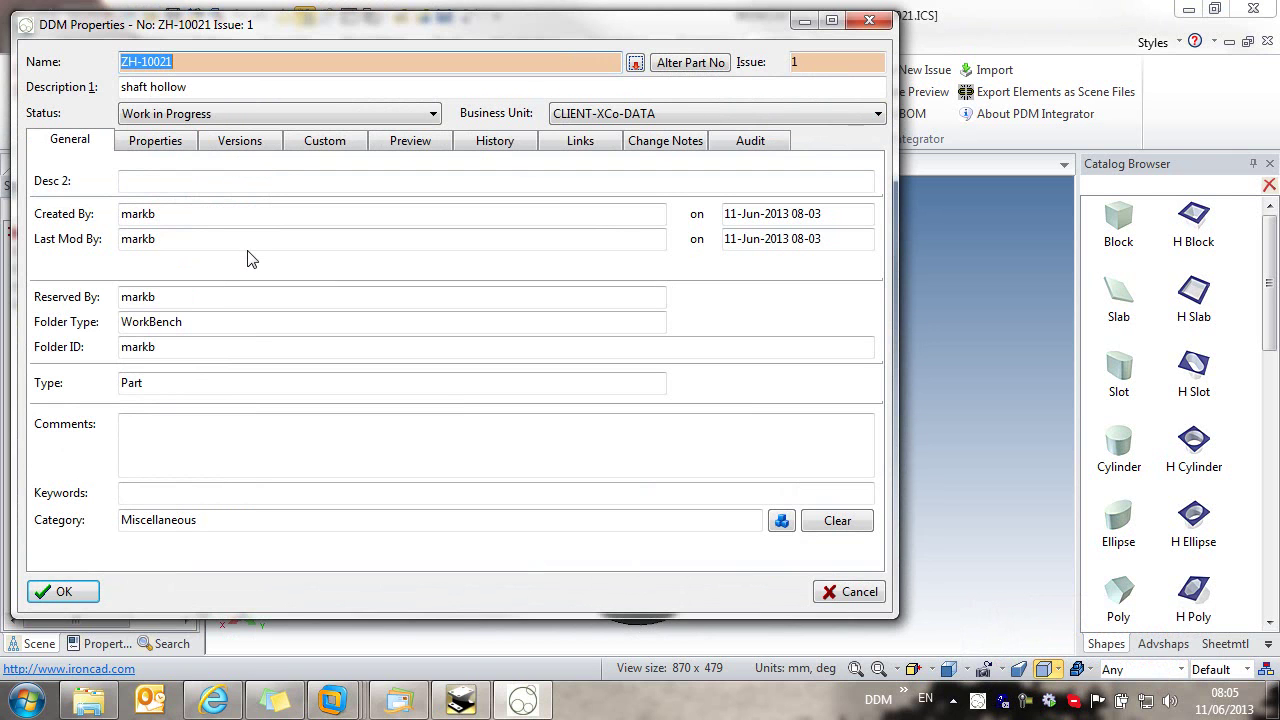
{"action": "left_click", "coordinate": [862, 592]}
{"action": "key", "text": "F3"}
{"action": "left_click_drag", "start_coordinate": [763, 394], "coordinate": [885, 444]}
{"action": "left_click_drag", "start_coordinate": [1193, 445], "coordinate": [760, 292]}
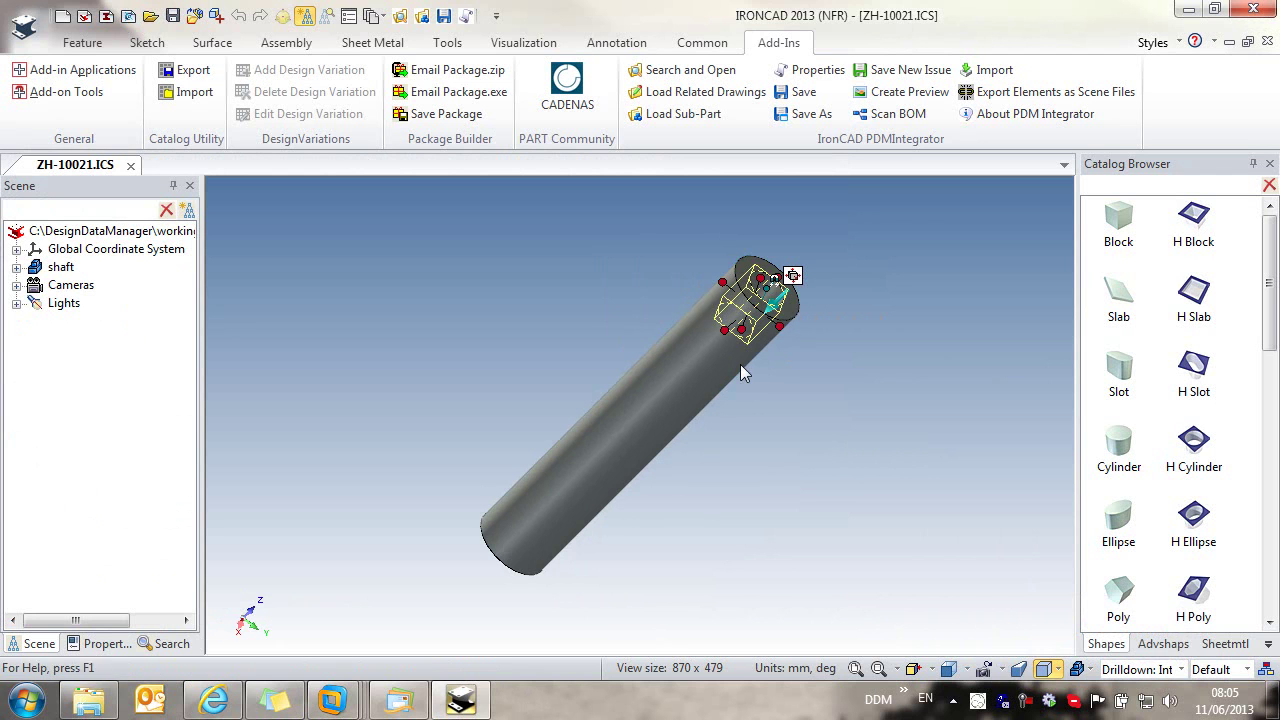
Step: Set the hole size to 5
{"action": "left_click", "coordinate": [779, 326]}
{"action": "type", "text": "5"}
{"action": "key", "text": "Return"}
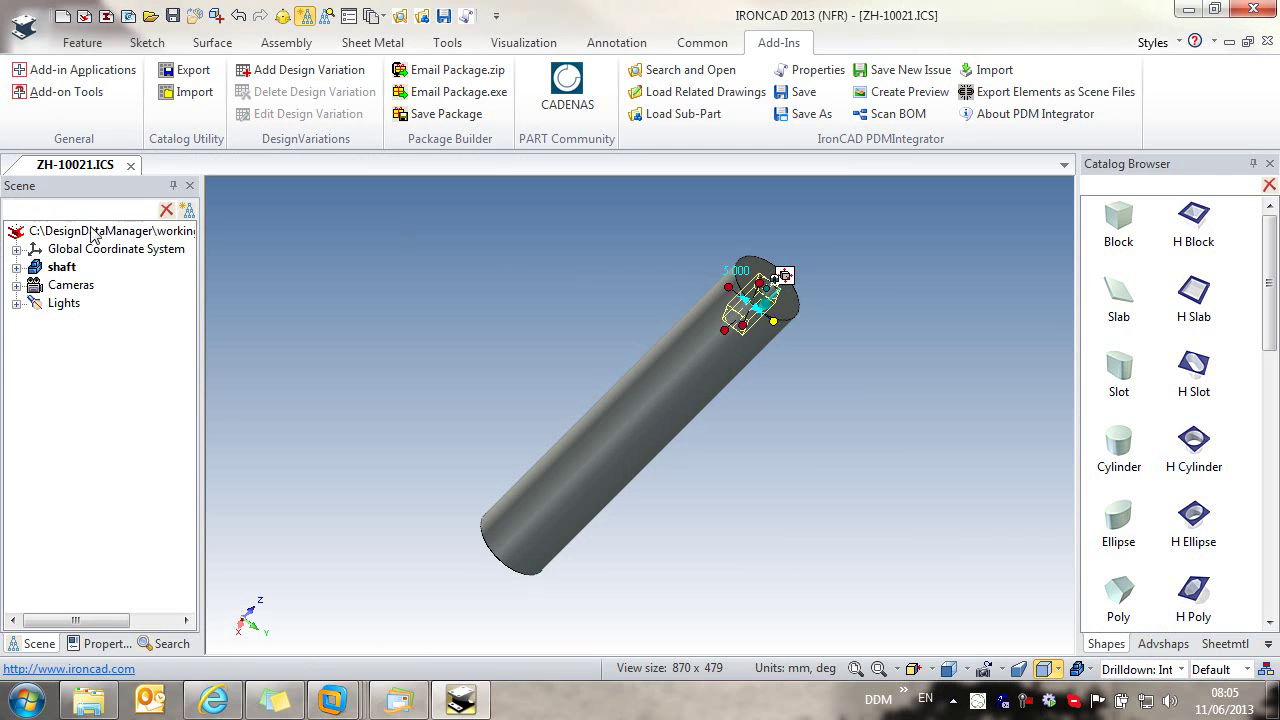
Step: Make the H Cylinder hole extrude through the part, then close the save log
{"action": "left_click", "coordinate": [16, 267]}
{"action": "left_click", "coordinate": [75, 304]}
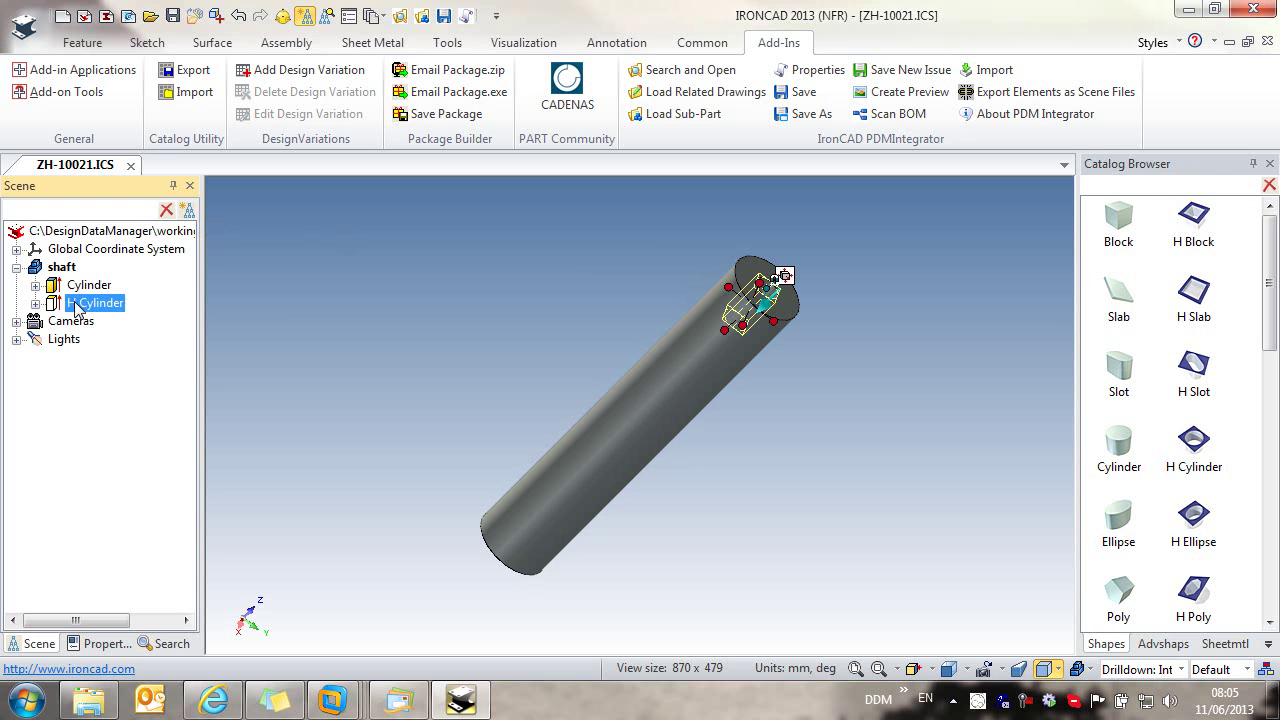
{"action": "right_click", "coordinate": [75, 304]}
{"action": "mouse_move", "coordinate": [186, 60]}
{"action": "left_click", "coordinate": [387, 143]}
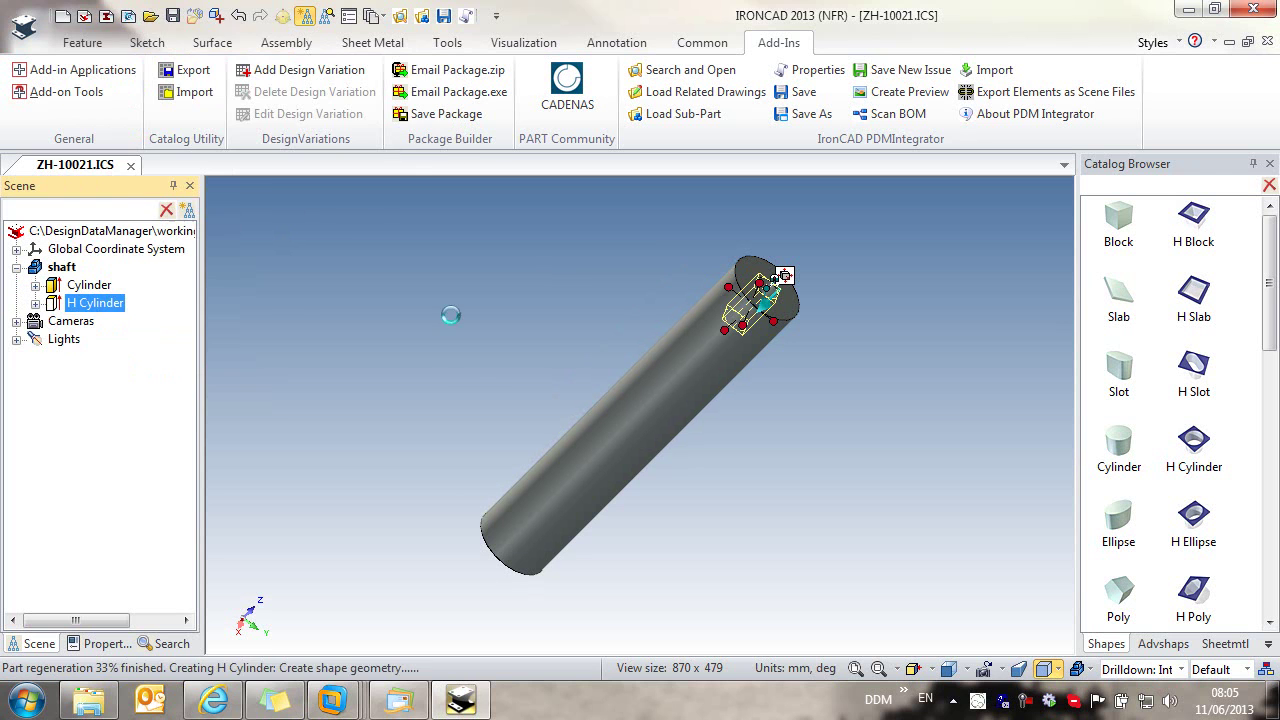
{"action": "left_click", "coordinate": [453, 390]}
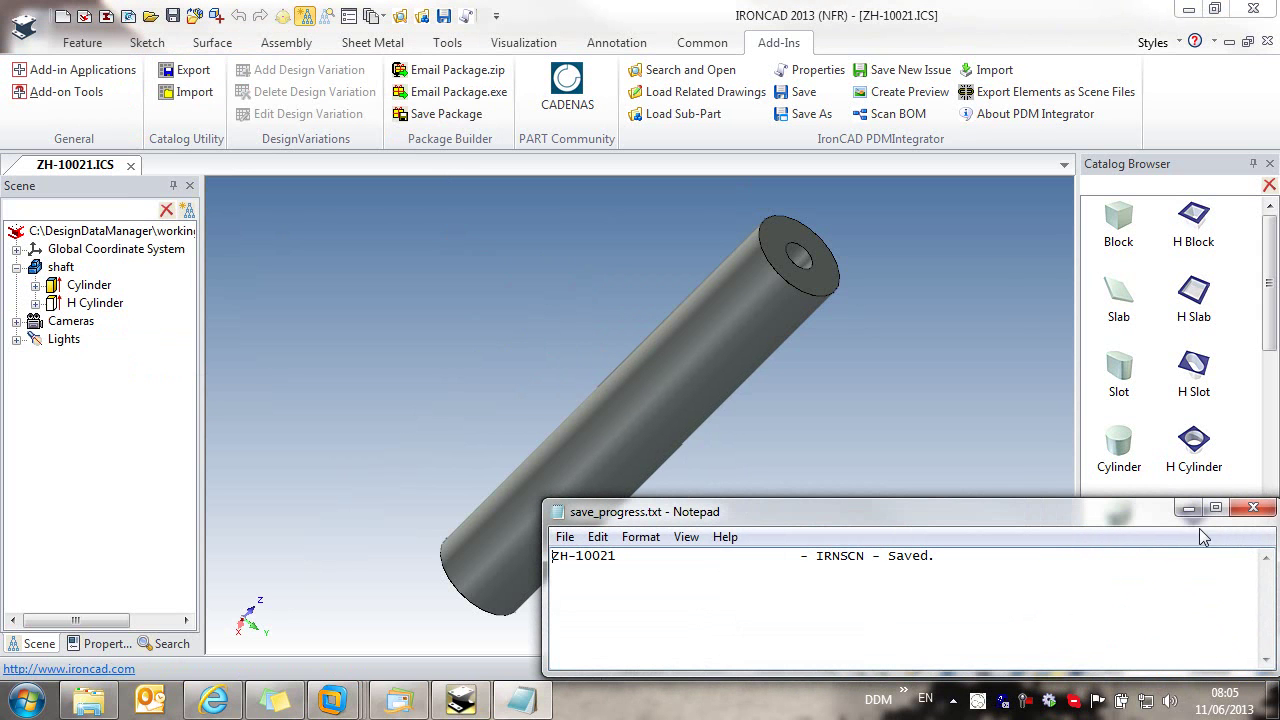
{"action": "left_click", "coordinate": [1262, 510]}
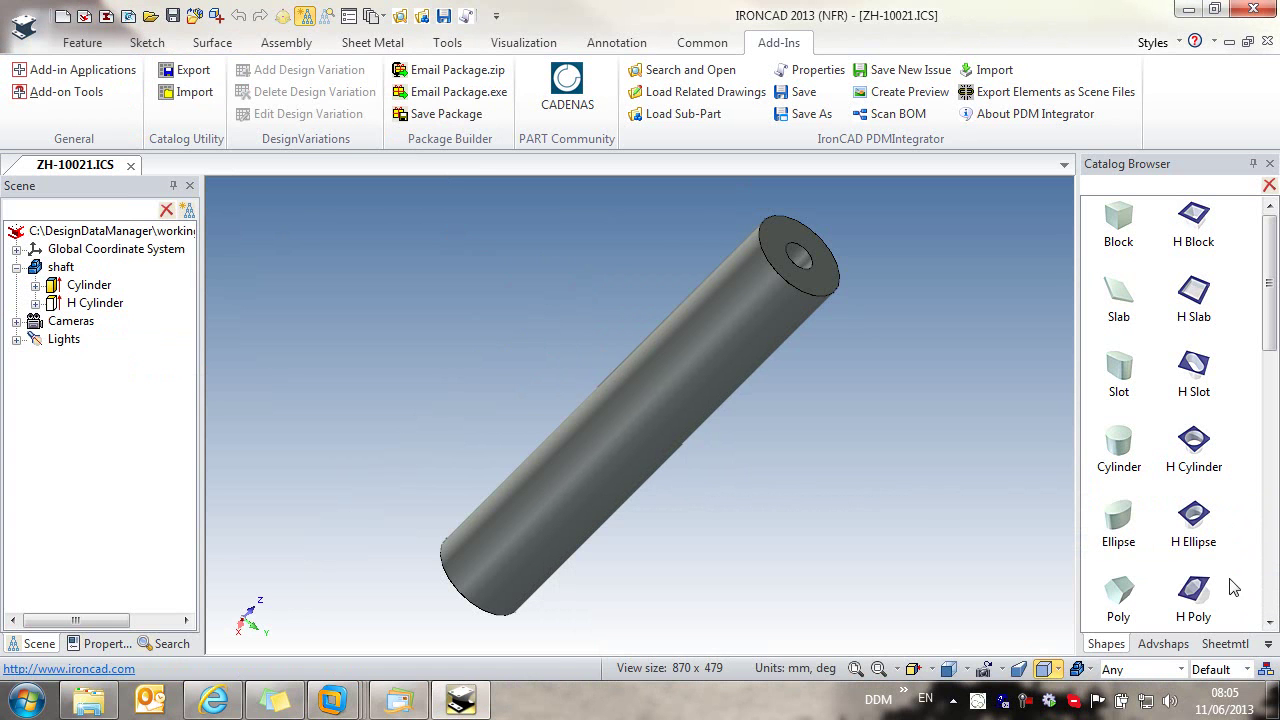
Step: Enter Dark Grey as the Colour in ZH-10021's DDM properties, then right-click the shaft
{"action": "left_click", "coordinate": [466, 16]}
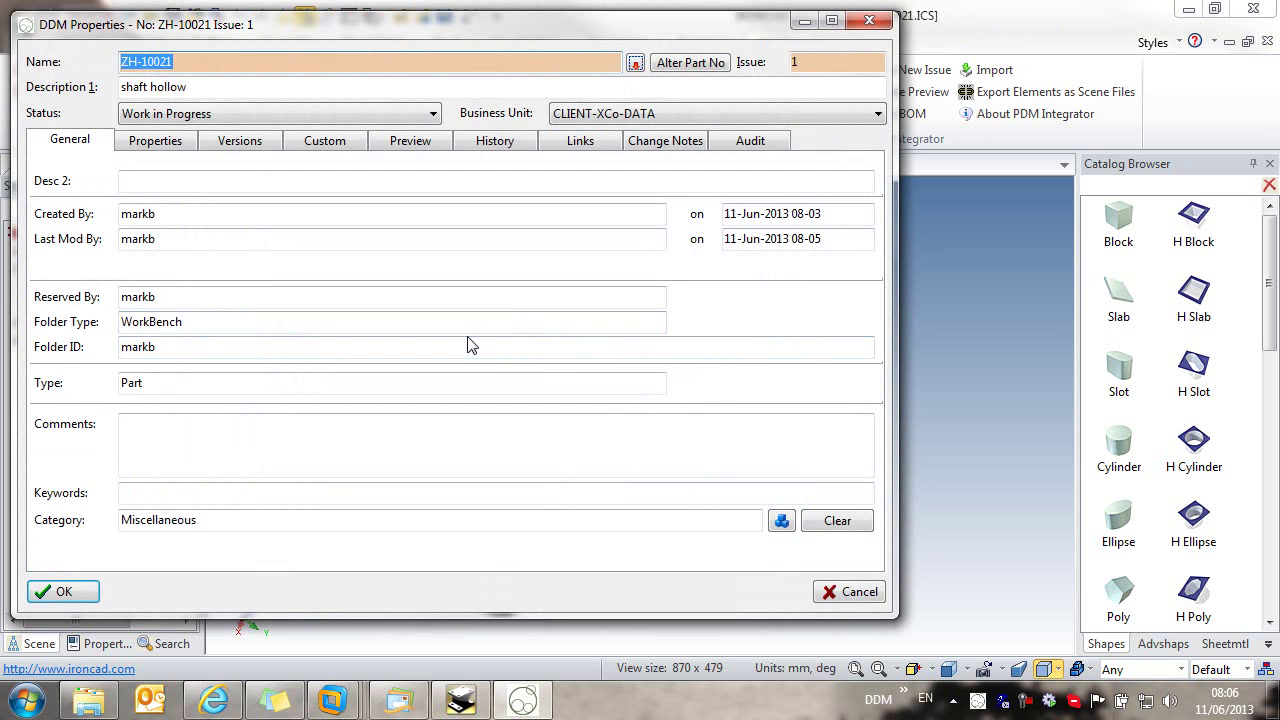
{"action": "left_click", "coordinate": [155, 141]}
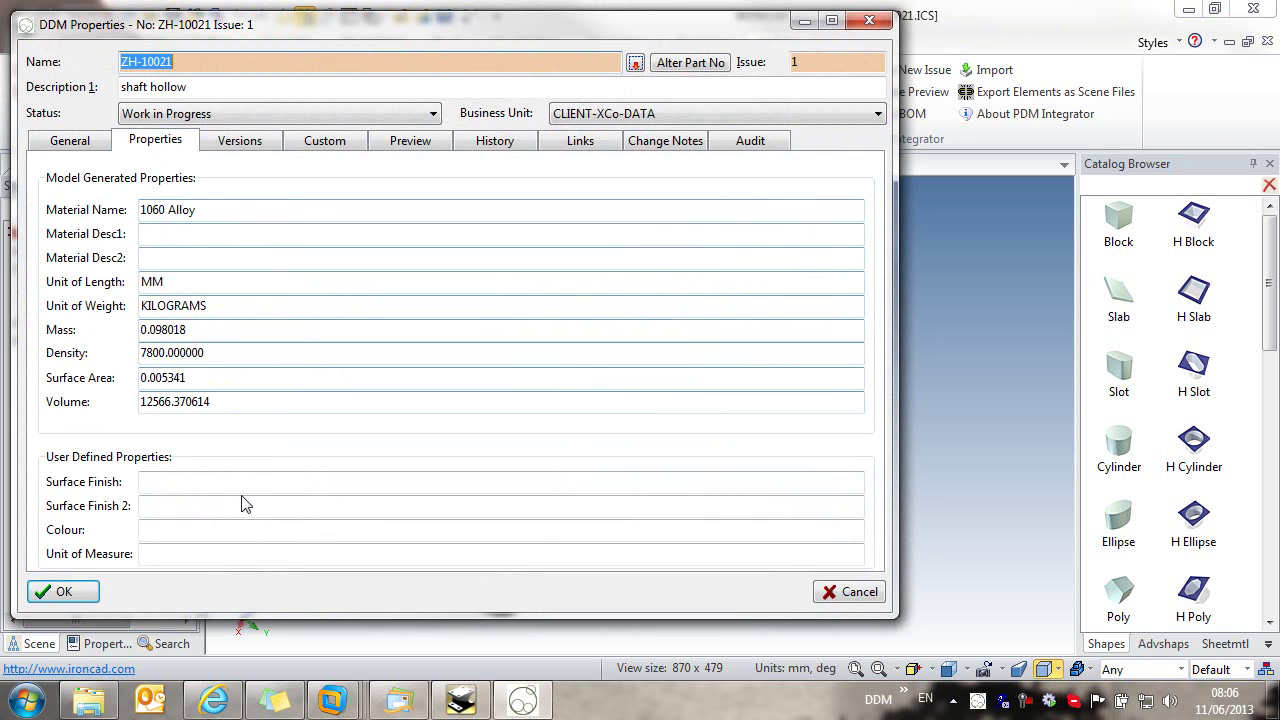
{"action": "left_click", "coordinate": [164, 533]}
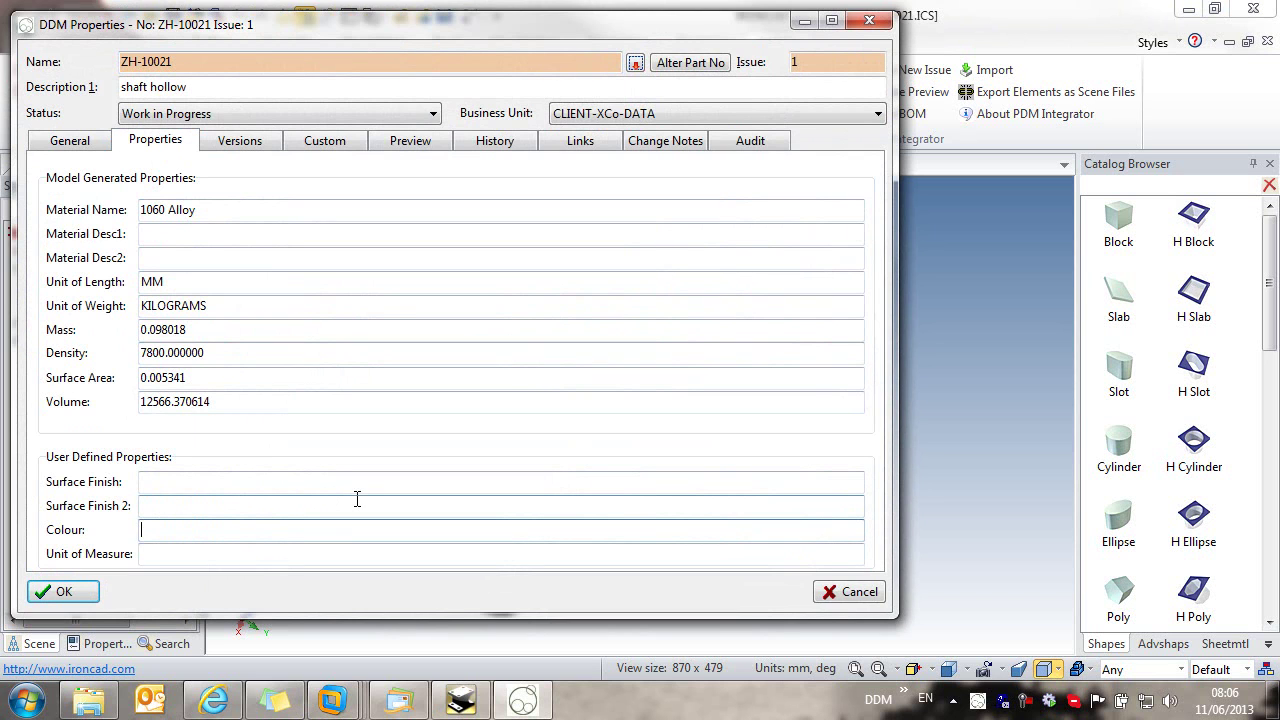
{"action": "type", "text": "Dark Grey"}
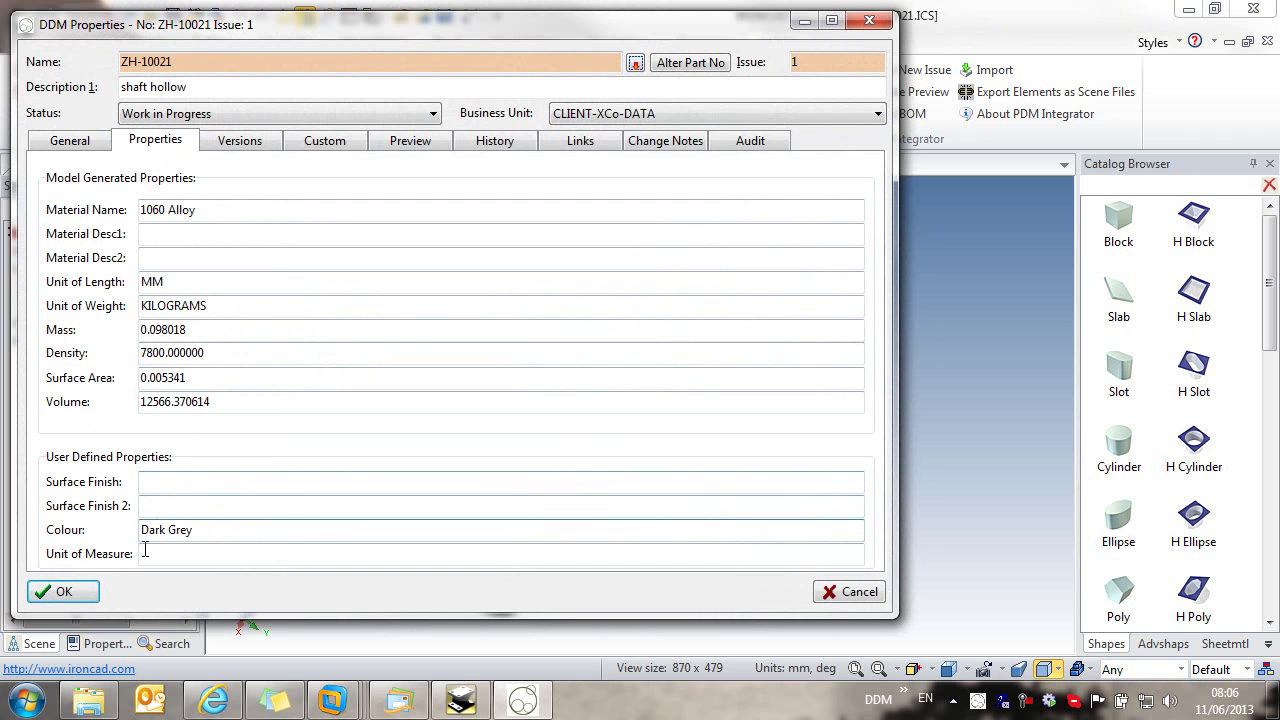
{"action": "left_click", "coordinate": [63, 593]}
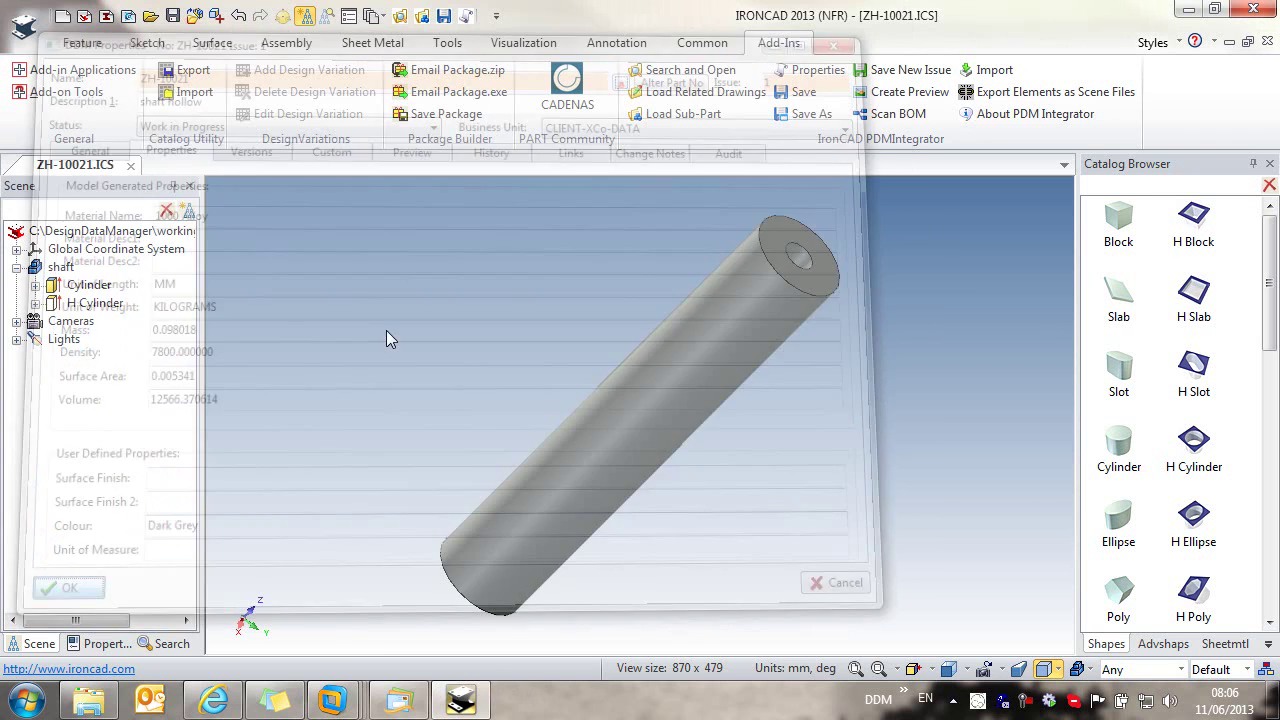
{"action": "right_click", "coordinate": [704, 313]}
Step: Check the shaft's part number ZH-10021 and its custom properties in Part Properties
{"action": "left_click", "coordinate": [760, 664]}
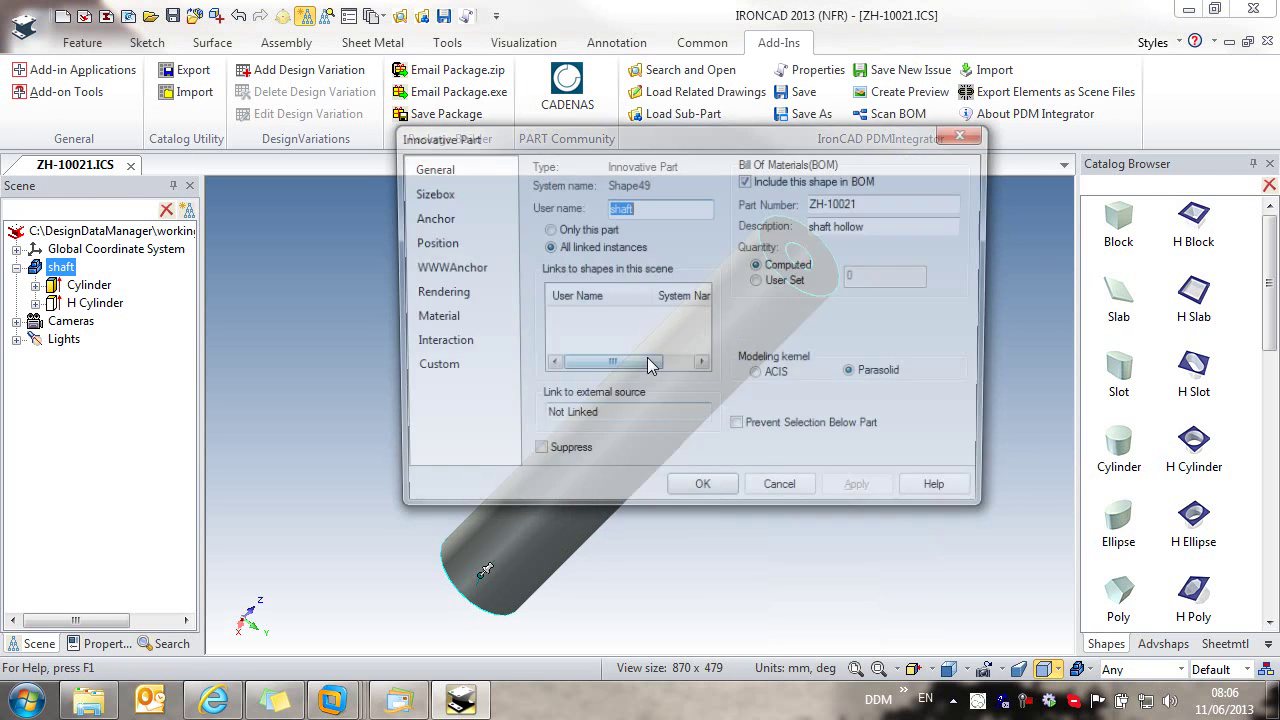
{"action": "left_click", "coordinate": [866, 203]}
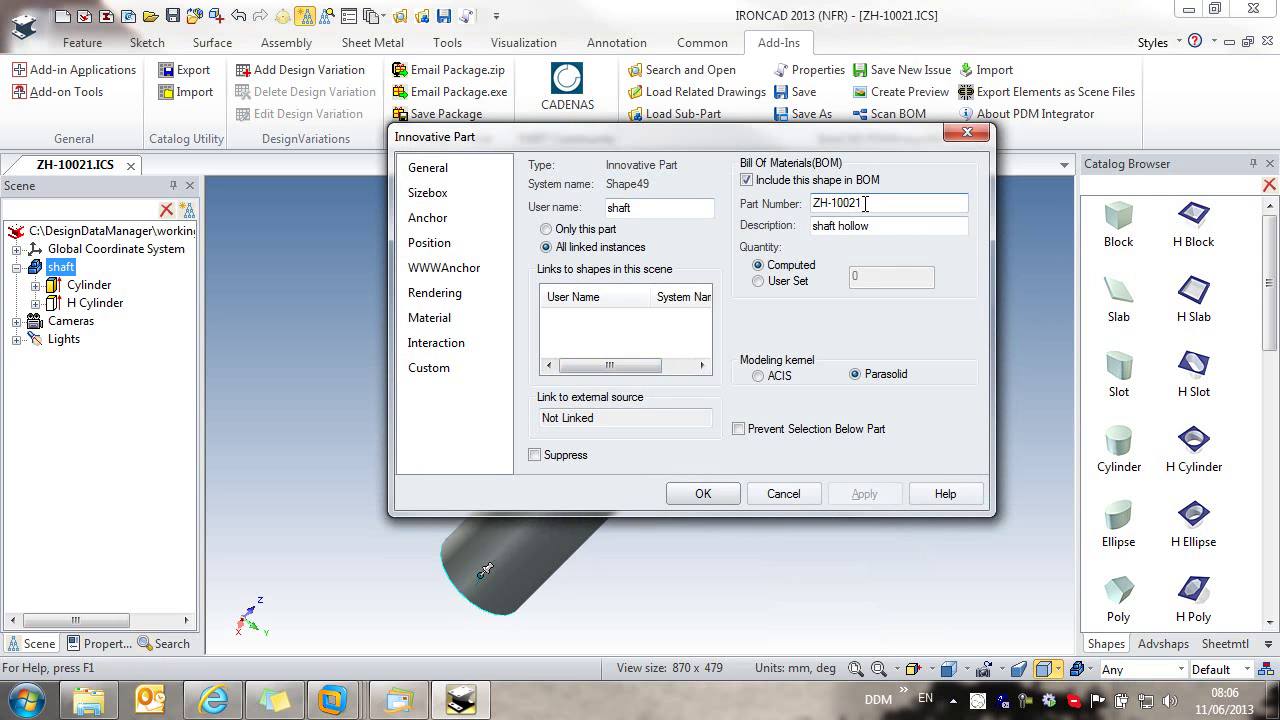
{"action": "left_click", "coordinate": [461, 376]}
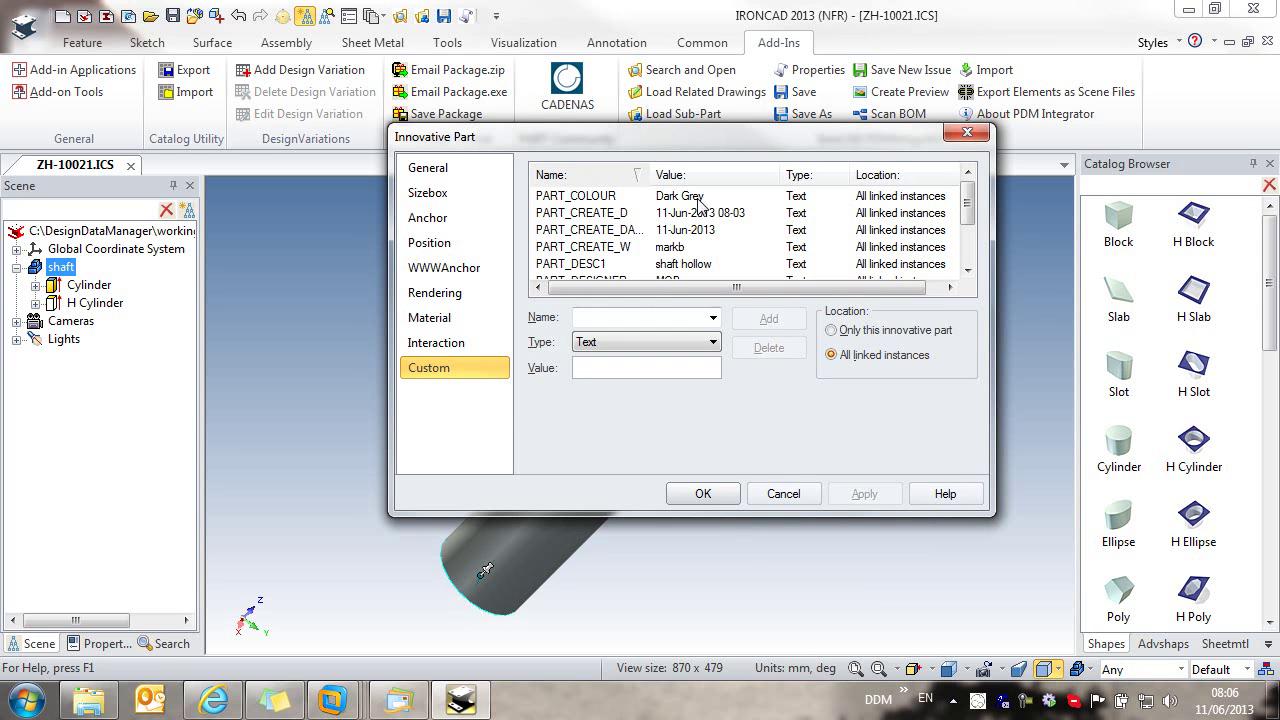
{"action": "left_click", "coordinate": [703, 495]}
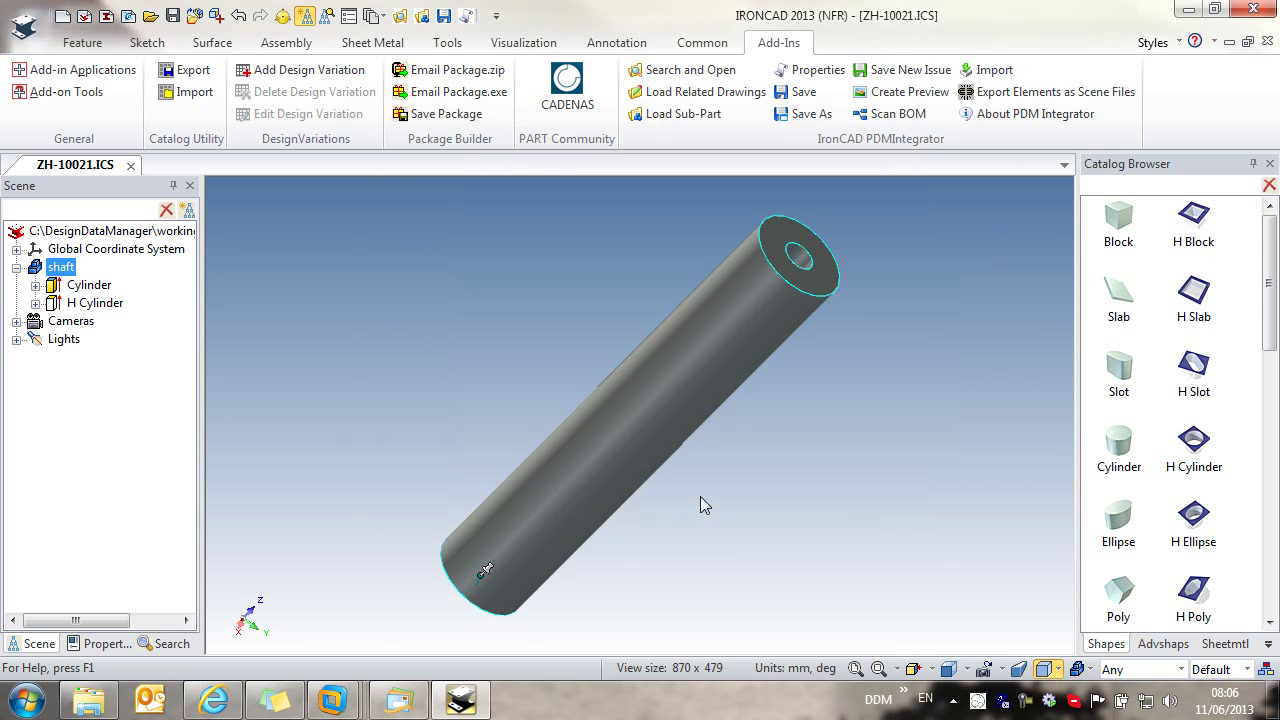
Step: Close the ZH-10021 document without saving changes
{"action": "left_click", "coordinate": [999, 202]}
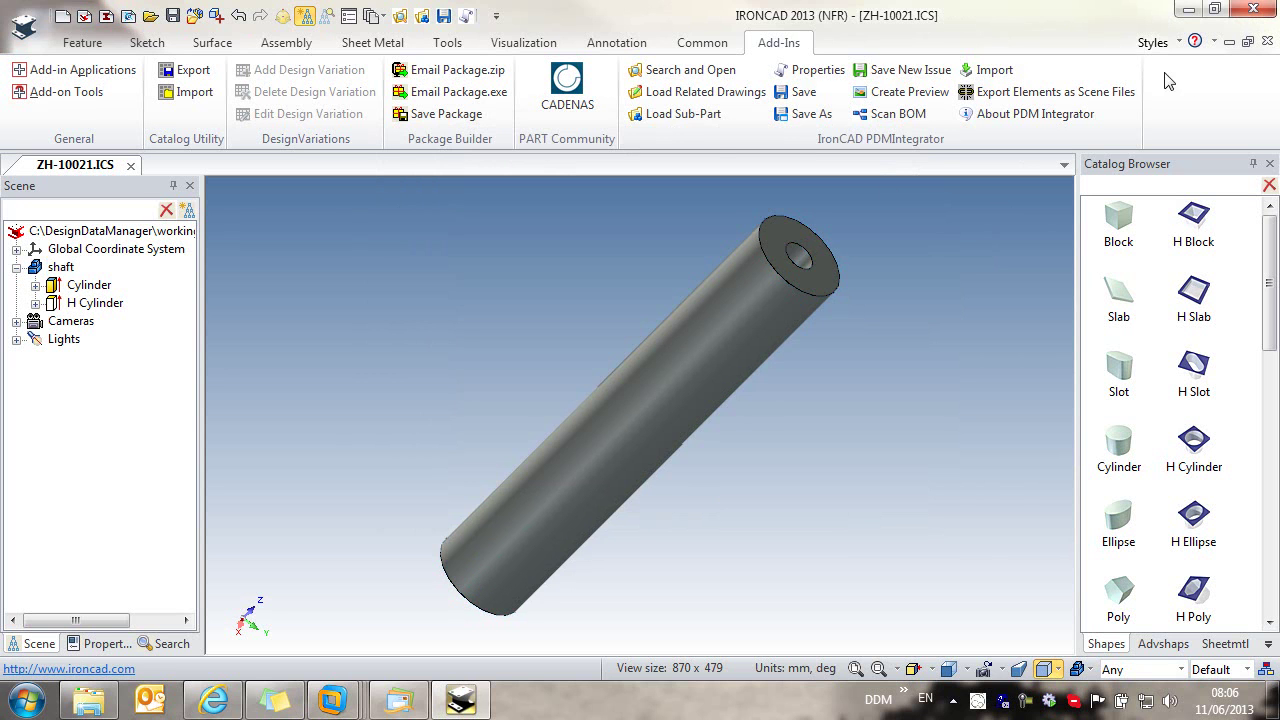
{"action": "left_click", "coordinate": [132, 165]}
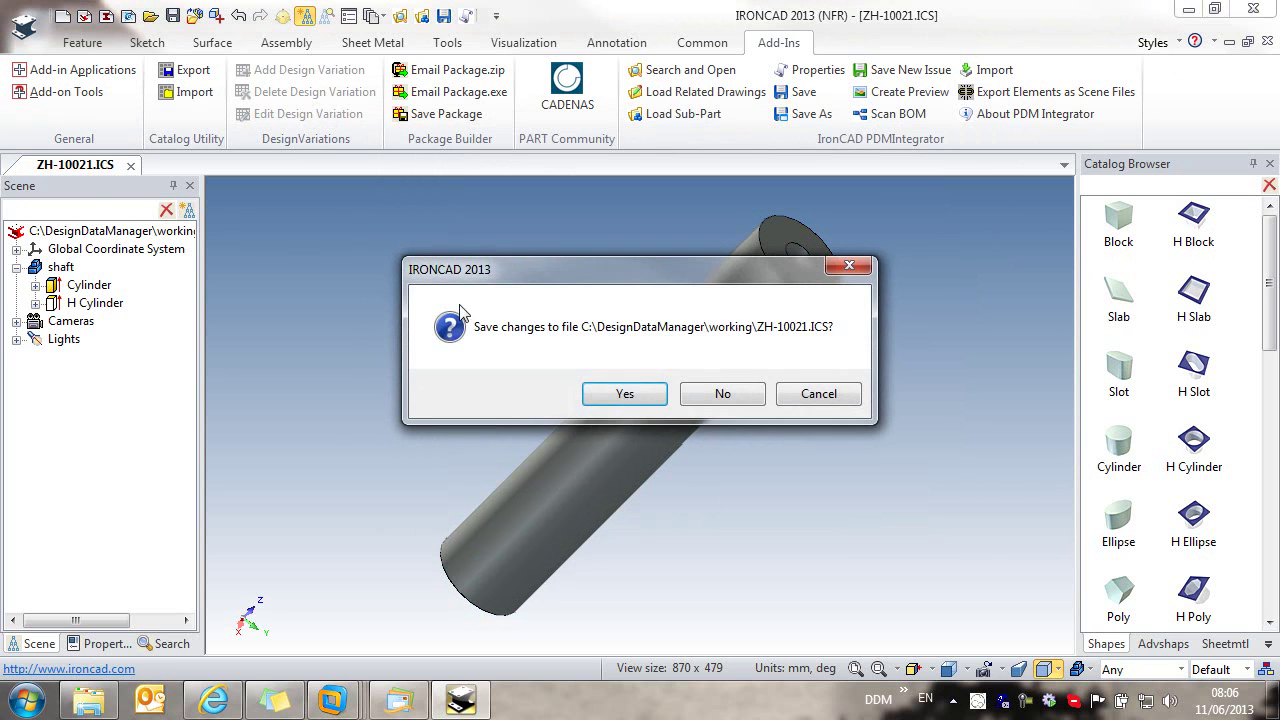
{"action": "left_click", "coordinate": [723, 397]}
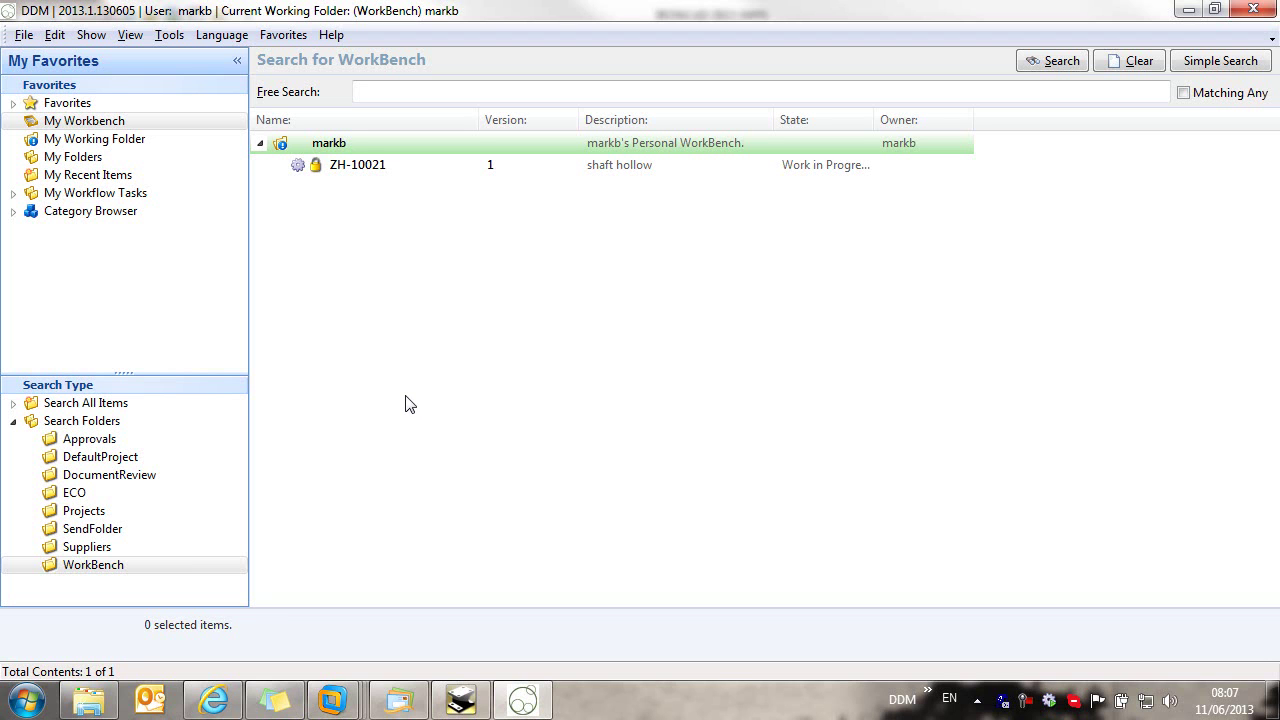
Step: Search the Projects folder to list projects PX-1002 through PX-1010
{"action": "left_click", "coordinate": [83, 513]}
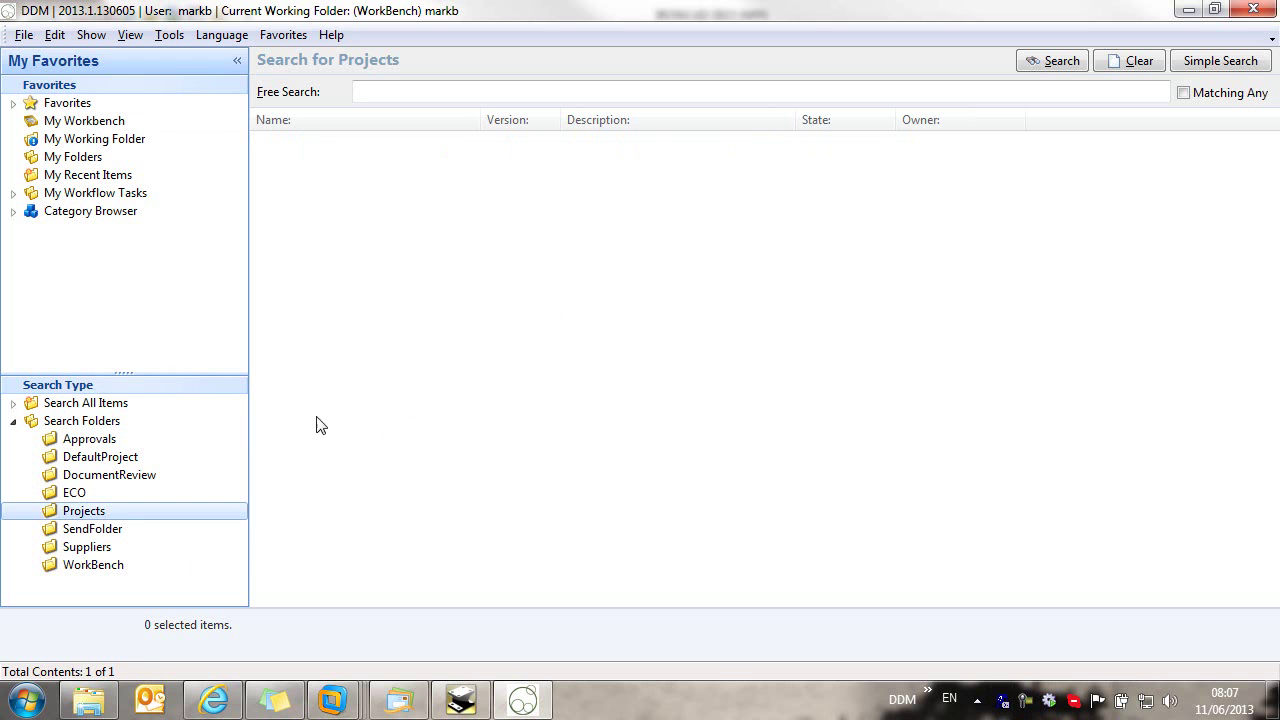
{"action": "left_click", "coordinate": [1060, 64]}
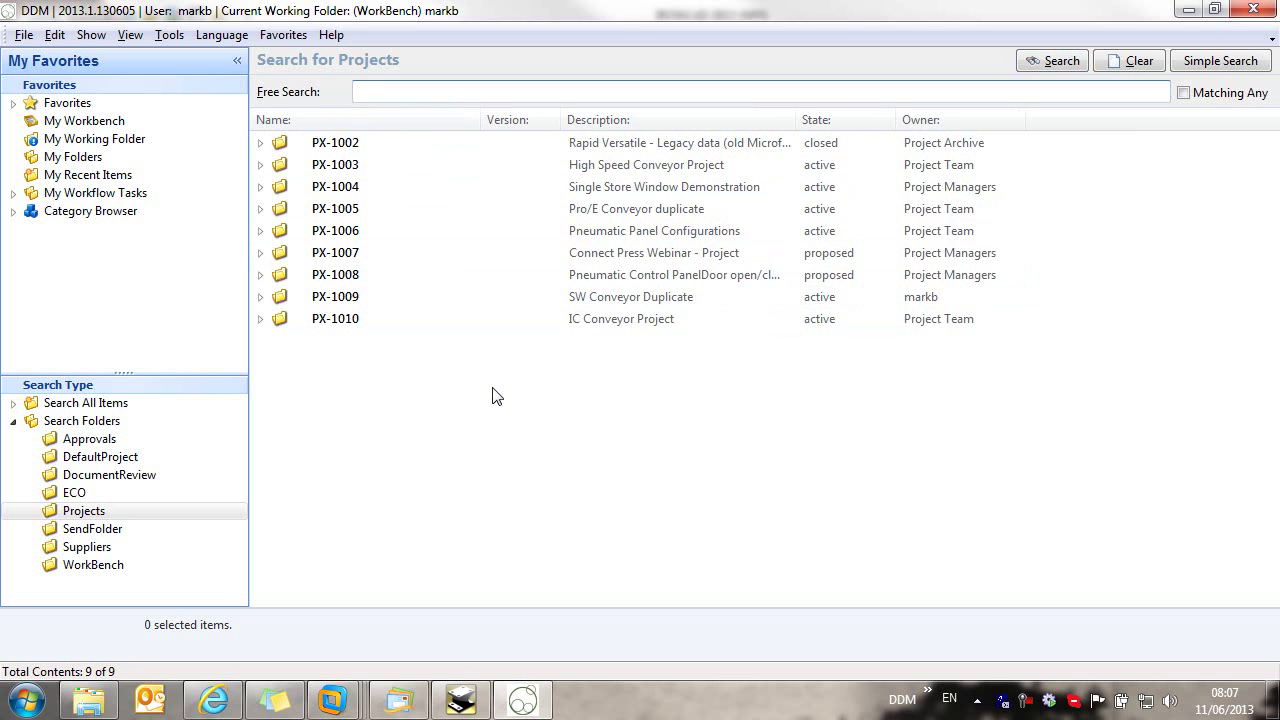
Step: Search projects for 'IC Conveyor', leaving PX-1005, PX-1009 and PX-1010
{"action": "type", "text": "IC"}
{"action": "left_click", "coordinate": [1040, 66]}
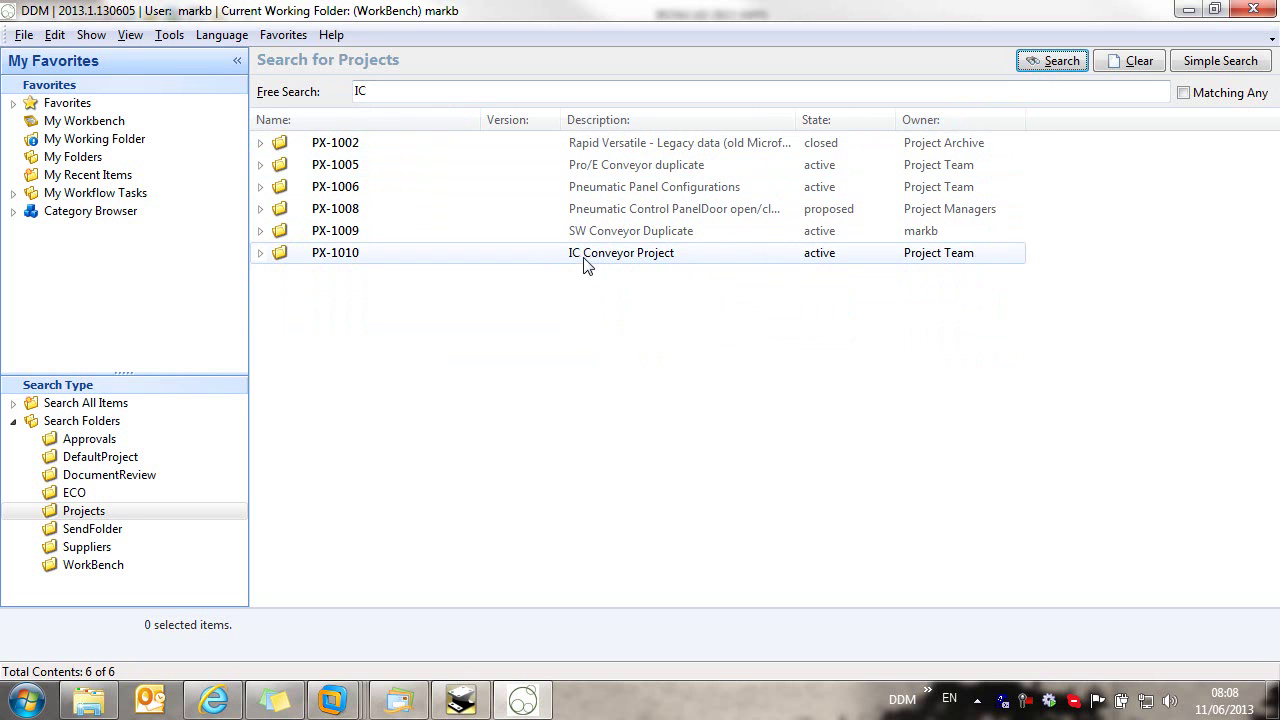
{"action": "left_click", "coordinate": [476, 92]}
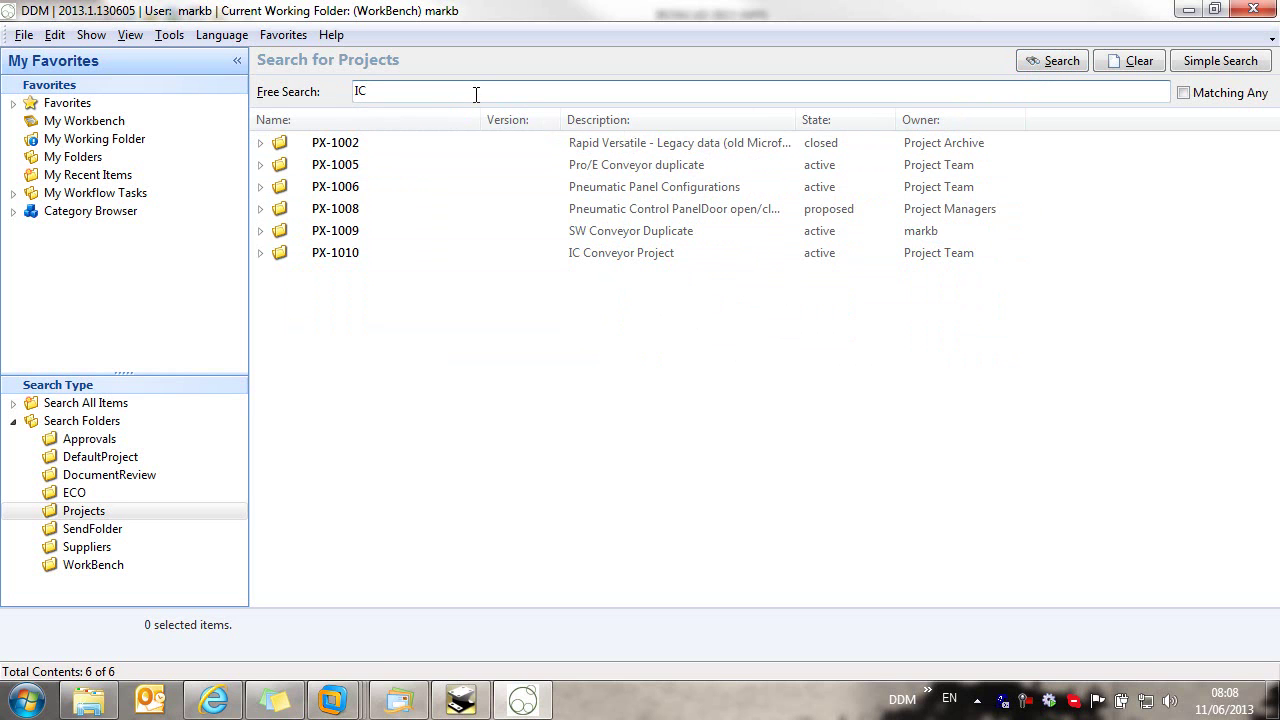
{"action": "type", "text": "Conveyor"}
{"action": "key", "text": "Return"}
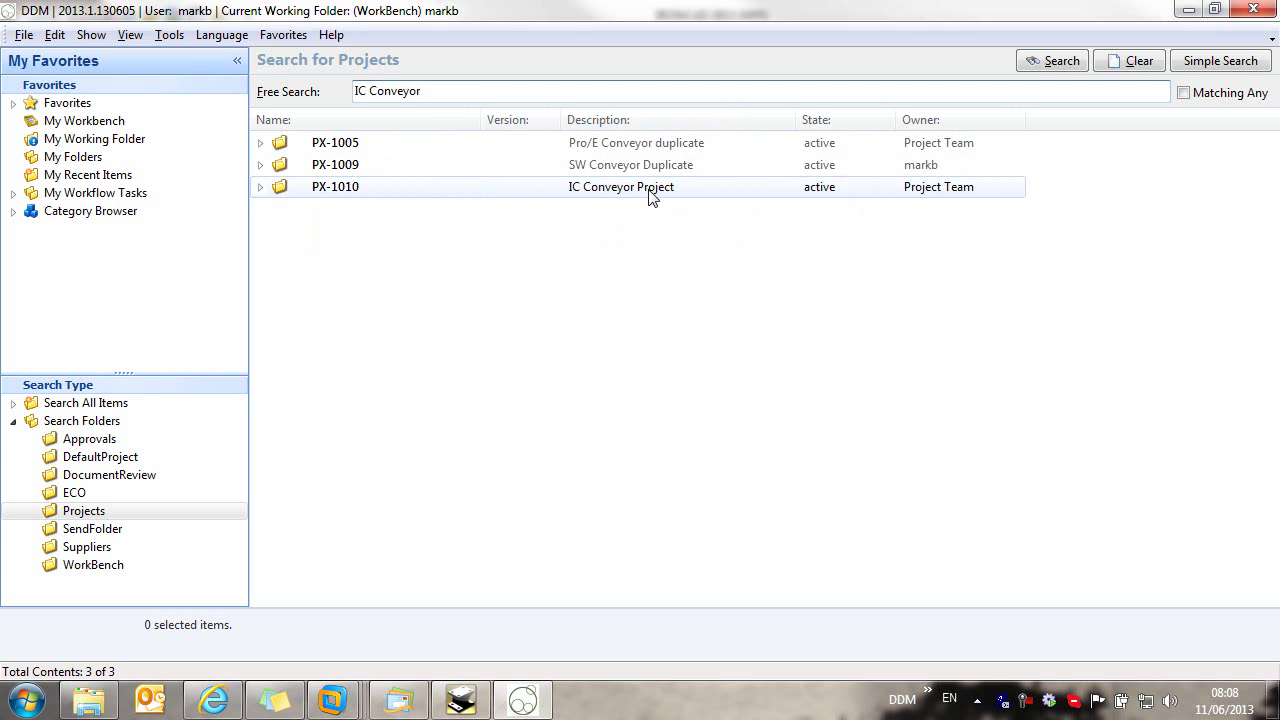
Step: Browse PX-1010's Models and Drawings and Project Control folders, then collapse the project
{"action": "left_click", "coordinate": [260, 188]}
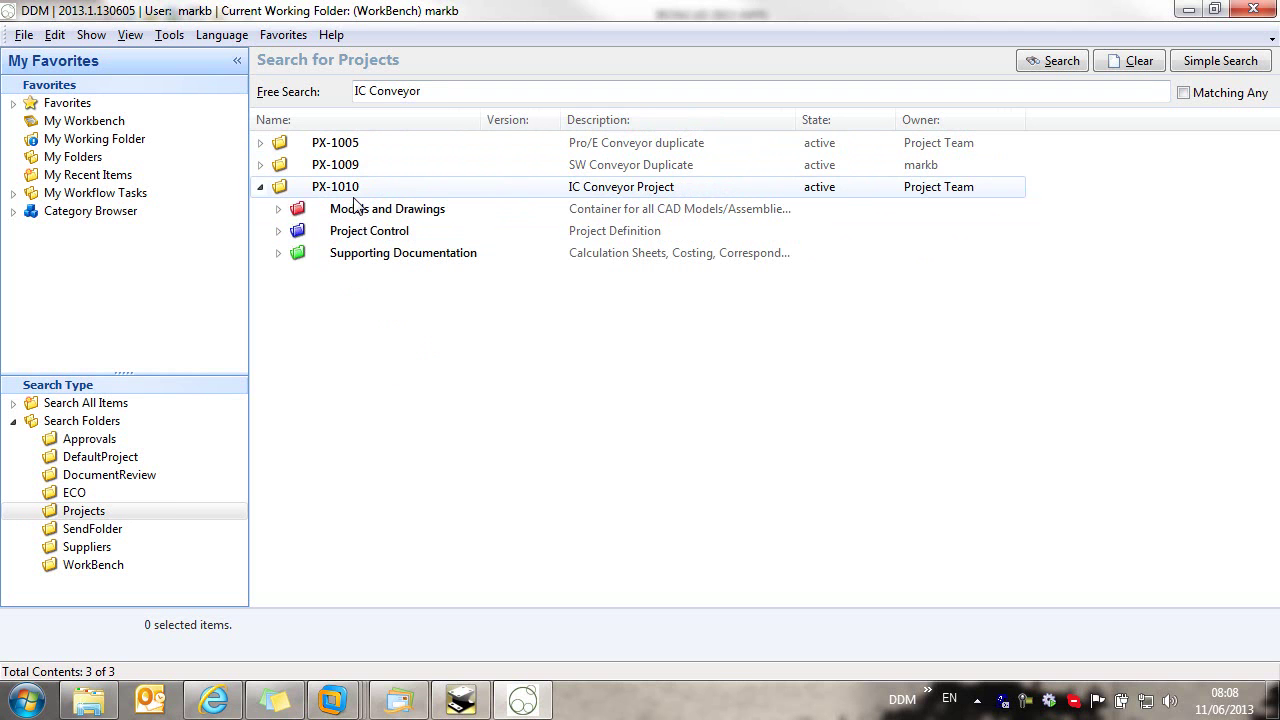
{"action": "left_click", "coordinate": [279, 209]}
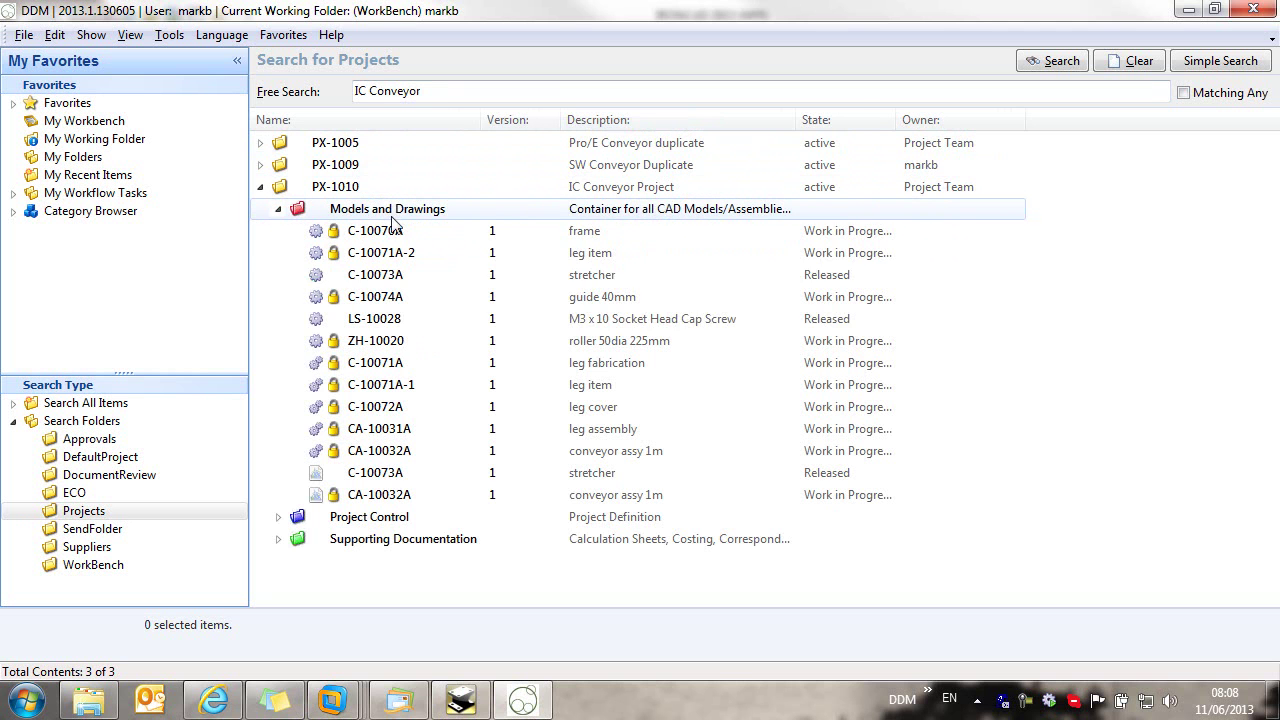
{"action": "left_click", "coordinate": [279, 209]}
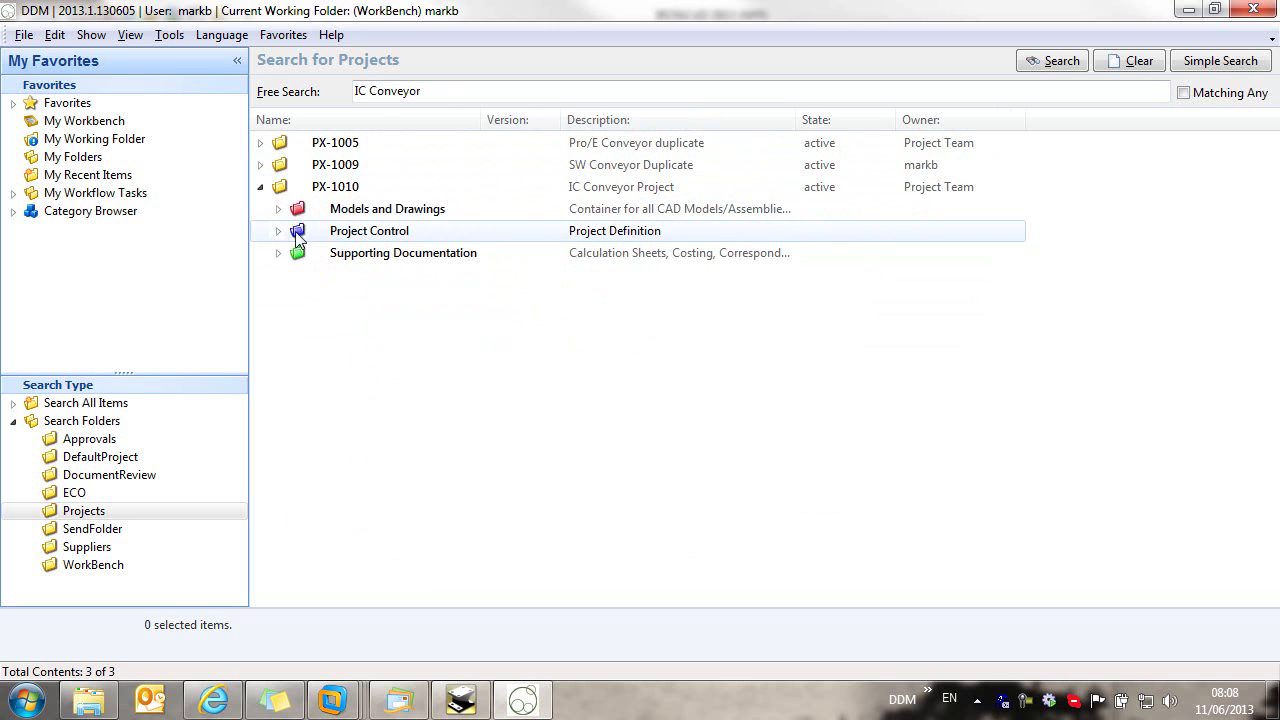
{"action": "left_click", "coordinate": [279, 231]}
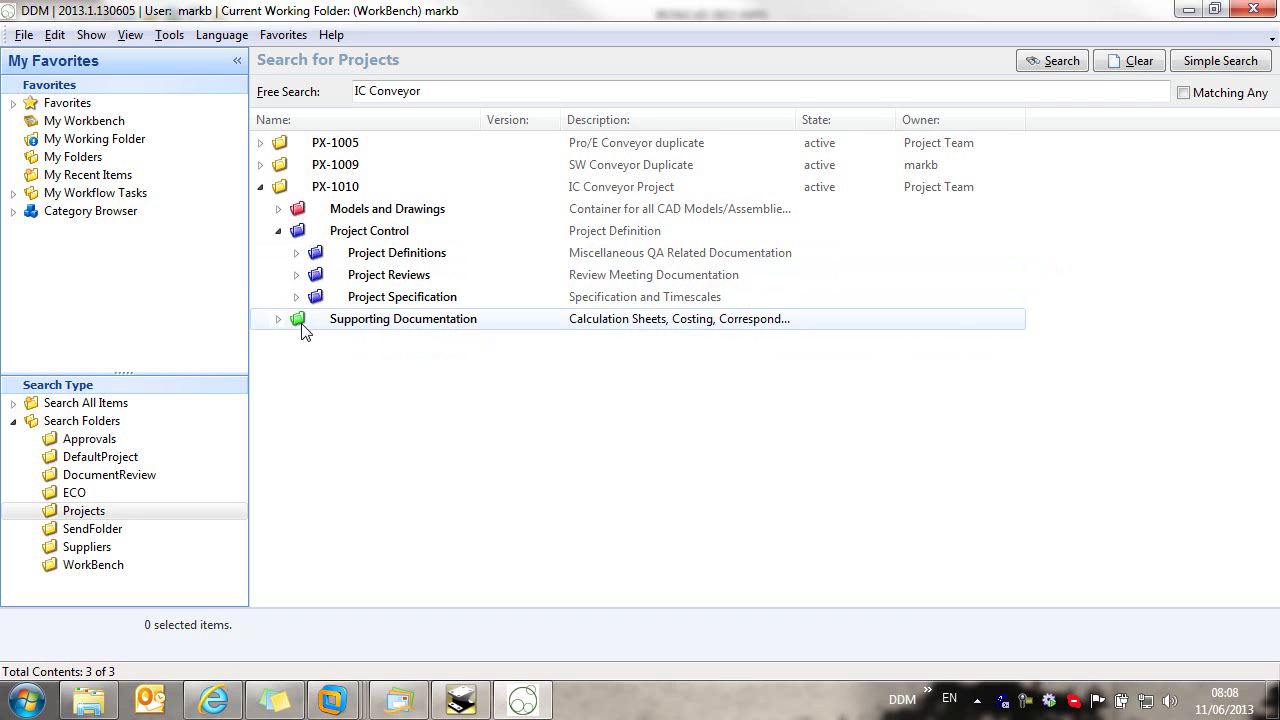
{"action": "left_click", "coordinate": [261, 187]}
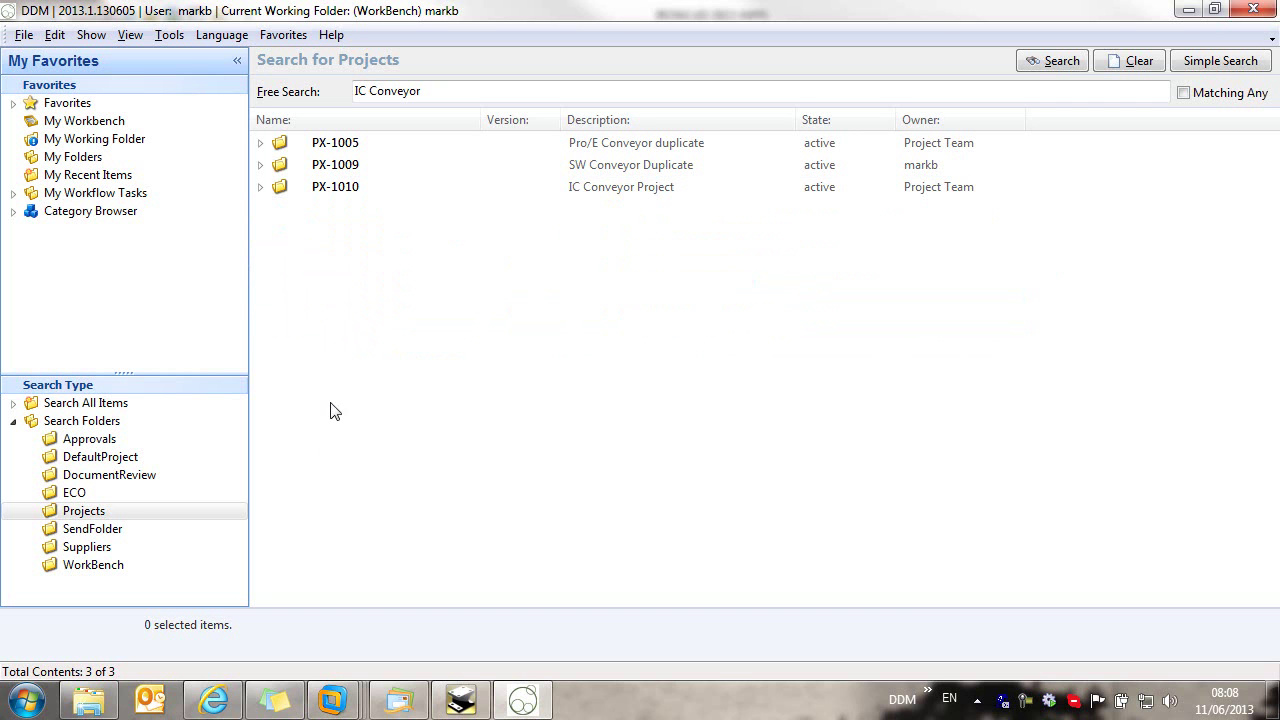
Step: Start a new project folder named with the Project Folders number PX-1011
{"action": "right_click", "coordinate": [92, 514]}
{"action": "left_click", "coordinate": [138, 522]}
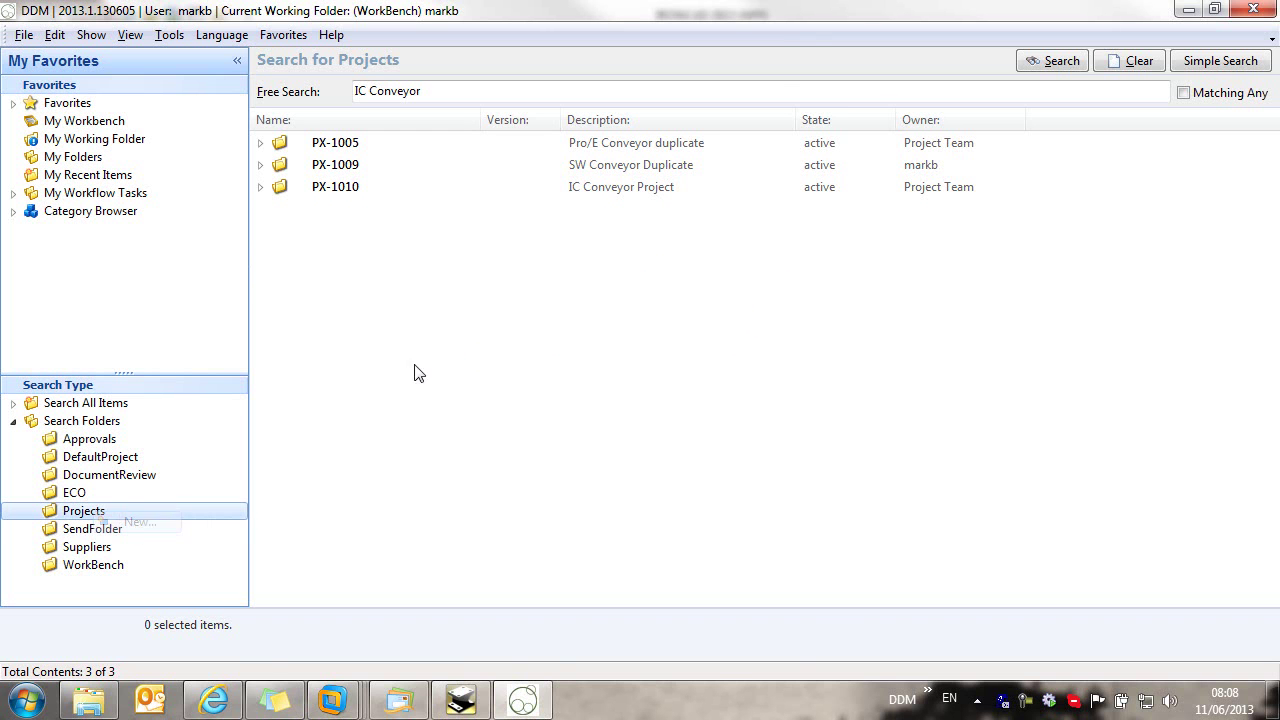
{"action": "left_click_drag", "start_coordinate": [1049, 23], "coordinate": [432, 27]}
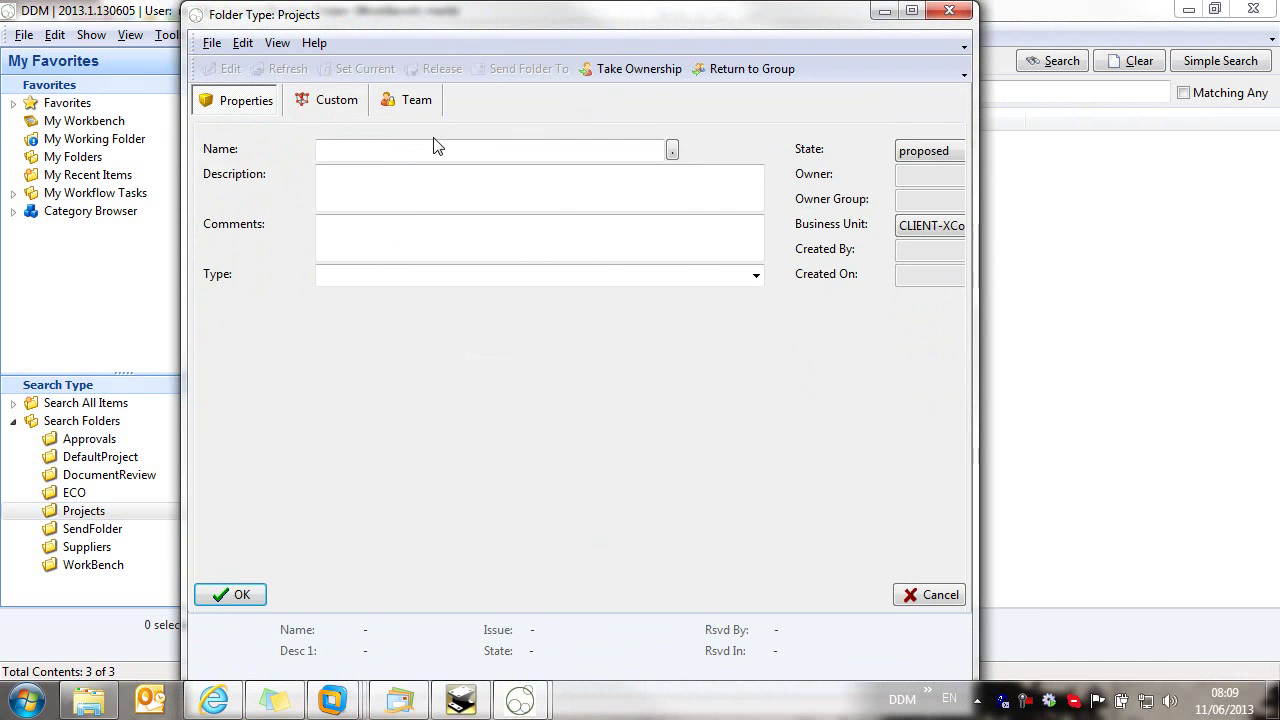
{"action": "left_click", "coordinate": [672, 150]}
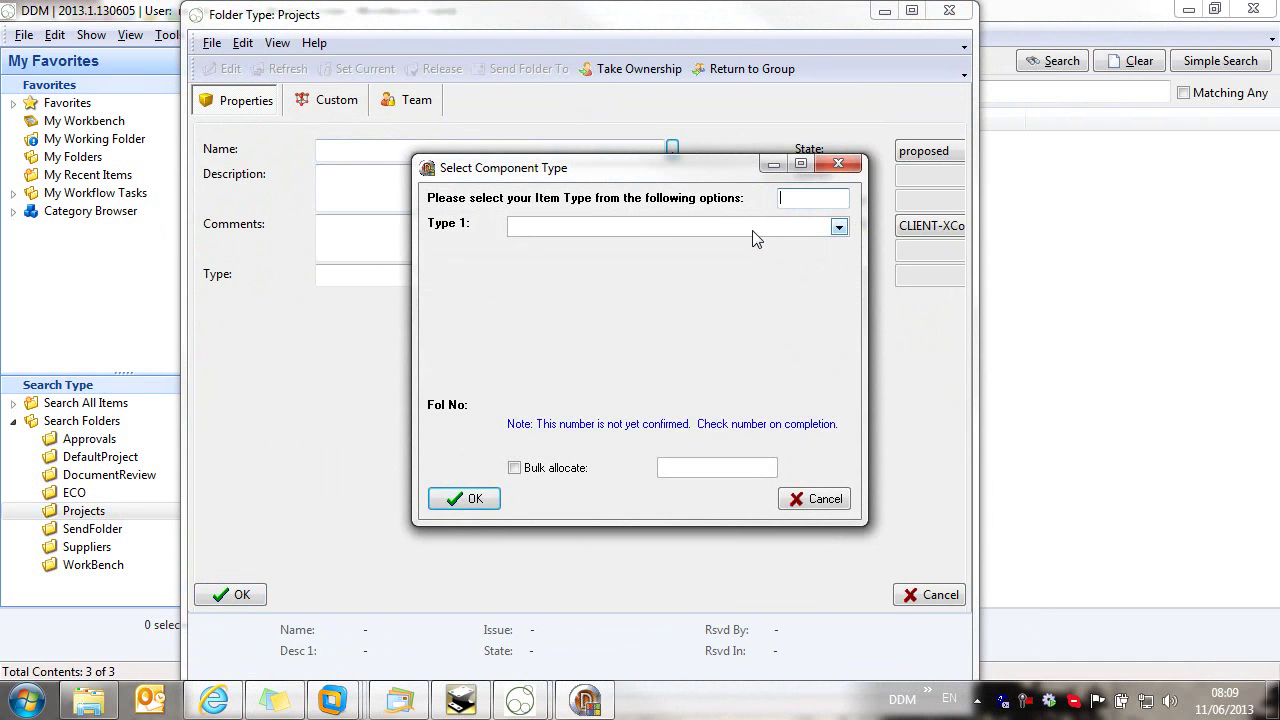
{"action": "left_click", "coordinate": [755, 228]}
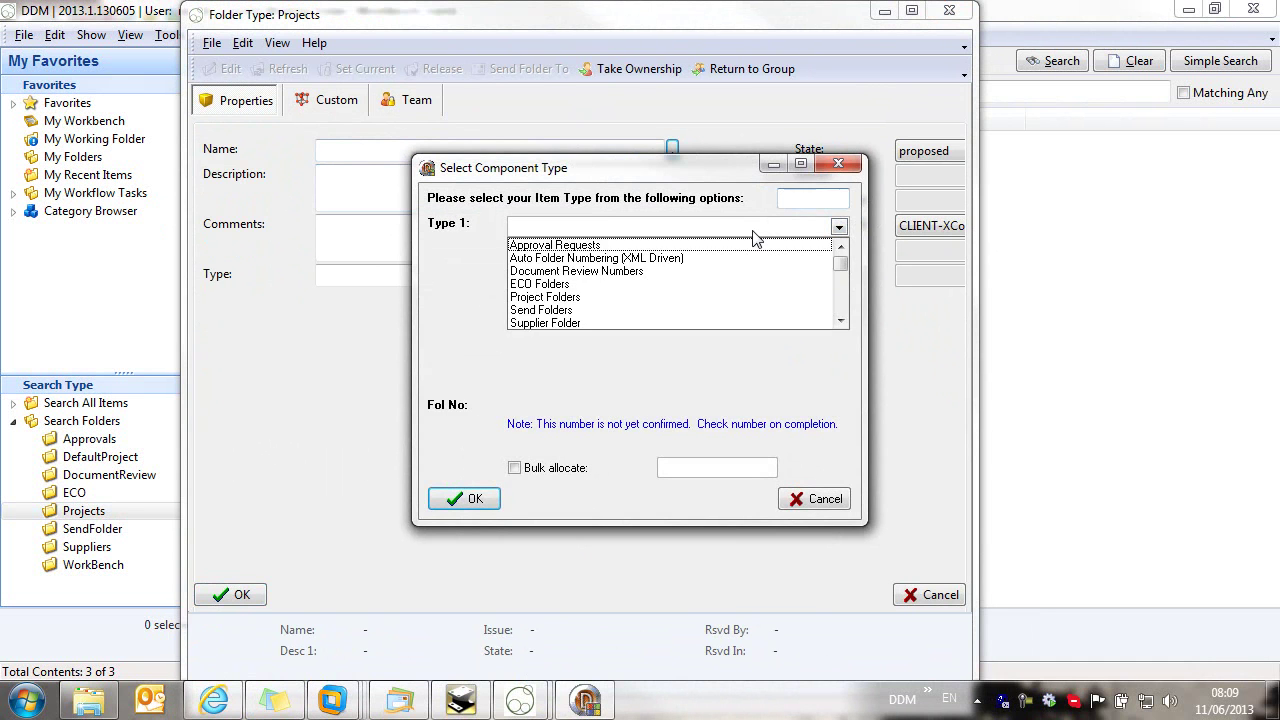
{"action": "left_click", "coordinate": [557, 298]}
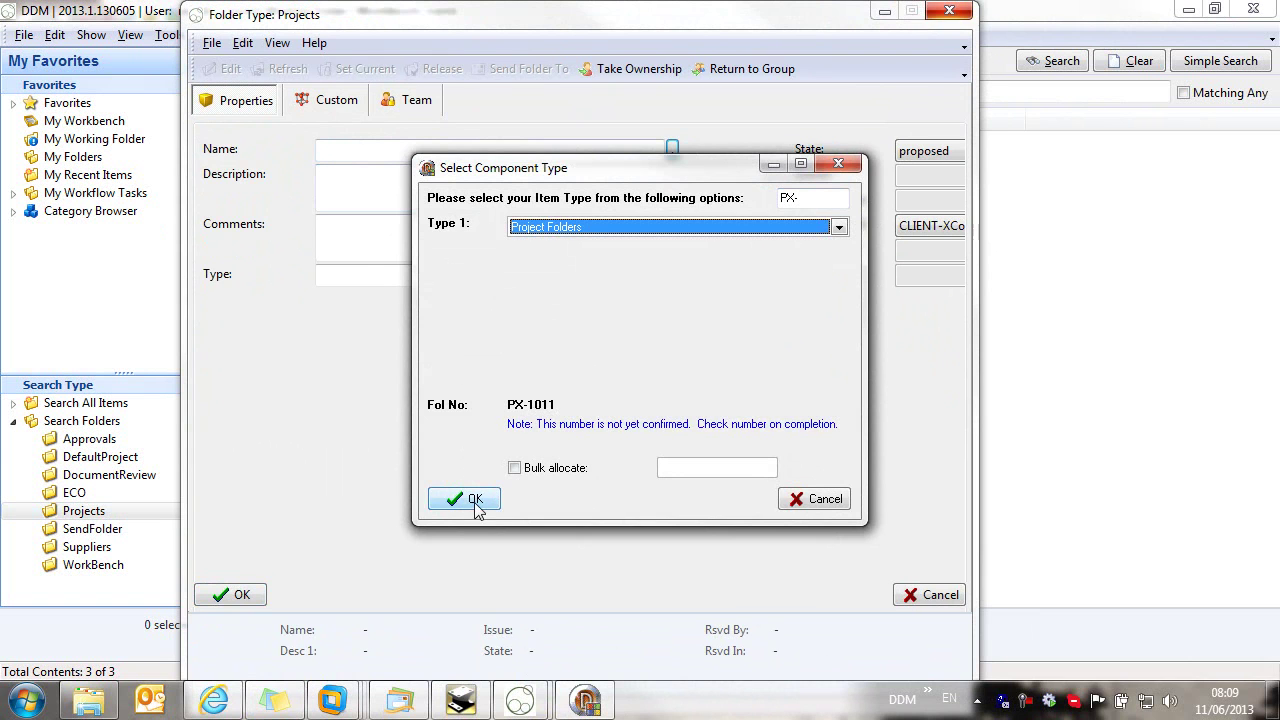
{"action": "left_click", "coordinate": [475, 499]}
Step: Enter description 'IC Demo Project' and comments 'IC Demo Project for Video'
{"action": "left_click", "coordinate": [366, 184]}
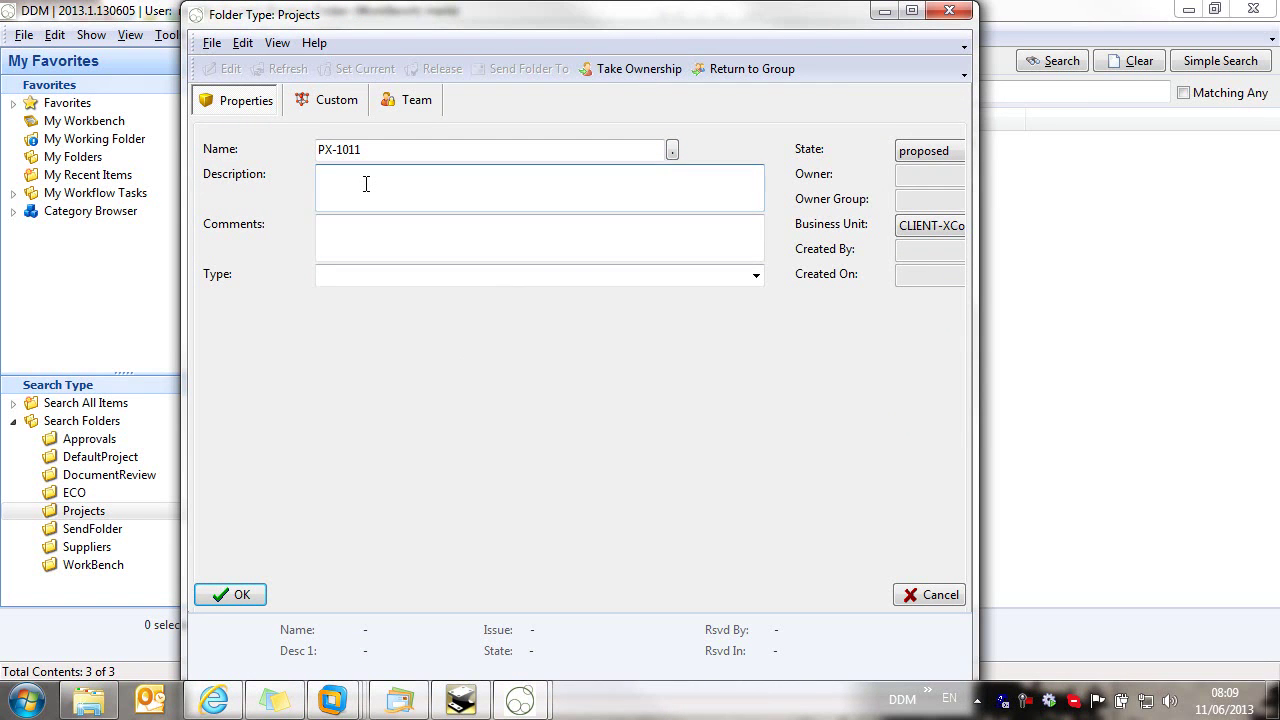
{"action": "type", "text": "IC Demo Project"}
{"action": "left_click", "coordinate": [372, 230]}
{"action": "left_click_drag", "start_coordinate": [423, 172], "coordinate": [300, 177]}
{"action": "key", "text": "ctrl+c"}
{"action": "left_click", "coordinate": [397, 234]}
{"action": "key", "text": "ctrl+v"}
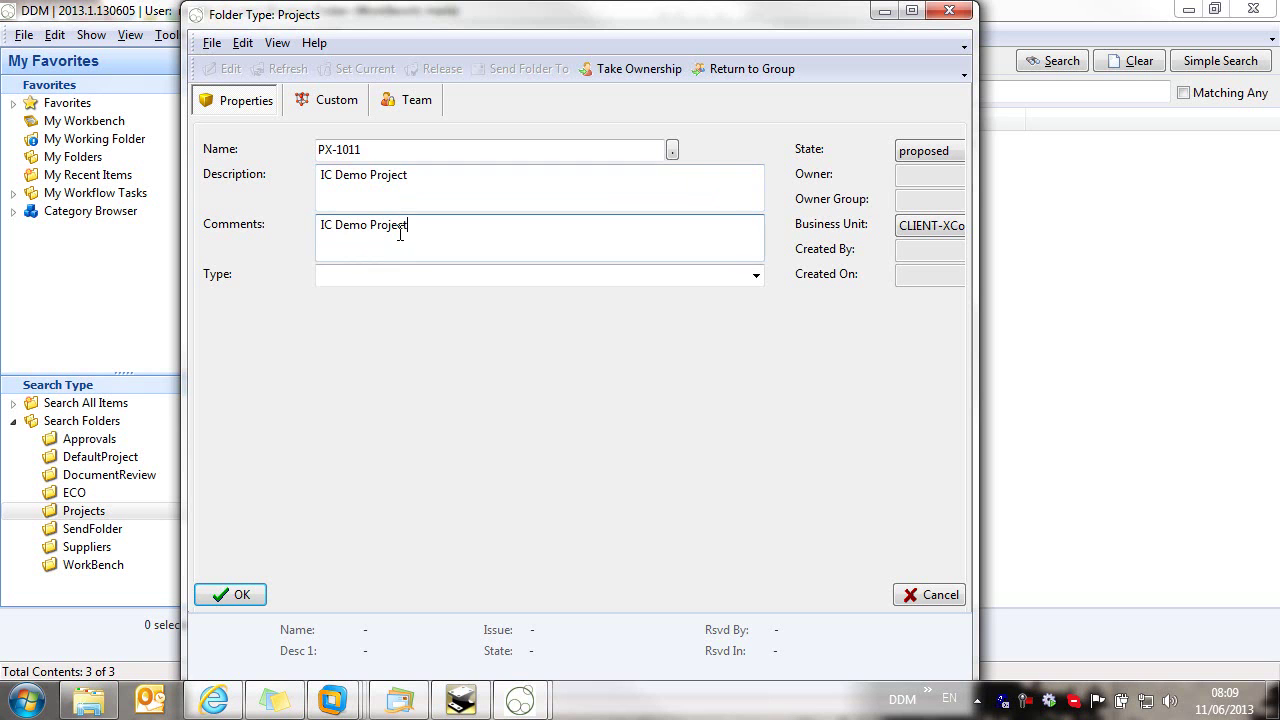
{"action": "type", "text": "for Video"}
Step: Set the project type to New and save the project folder
{"action": "left_click_drag", "start_coordinate": [975, 277], "coordinate": [1162, 284]}
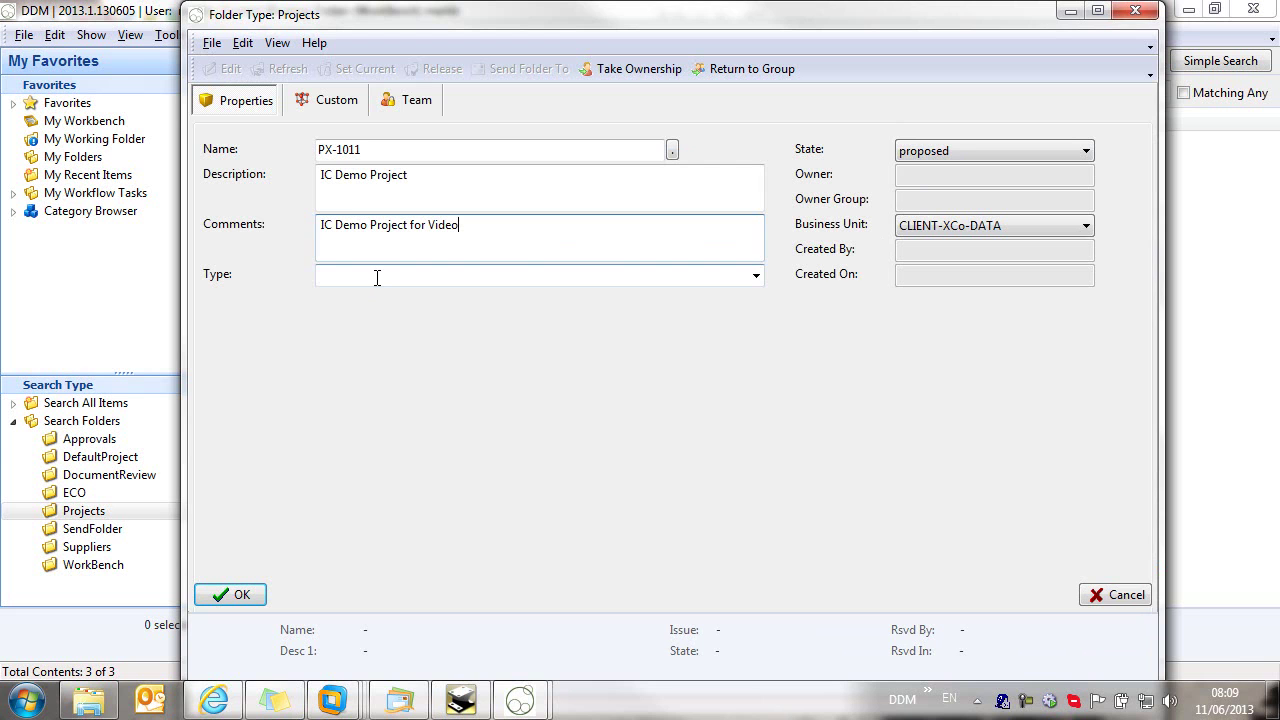
{"action": "left_click", "coordinate": [756, 276]}
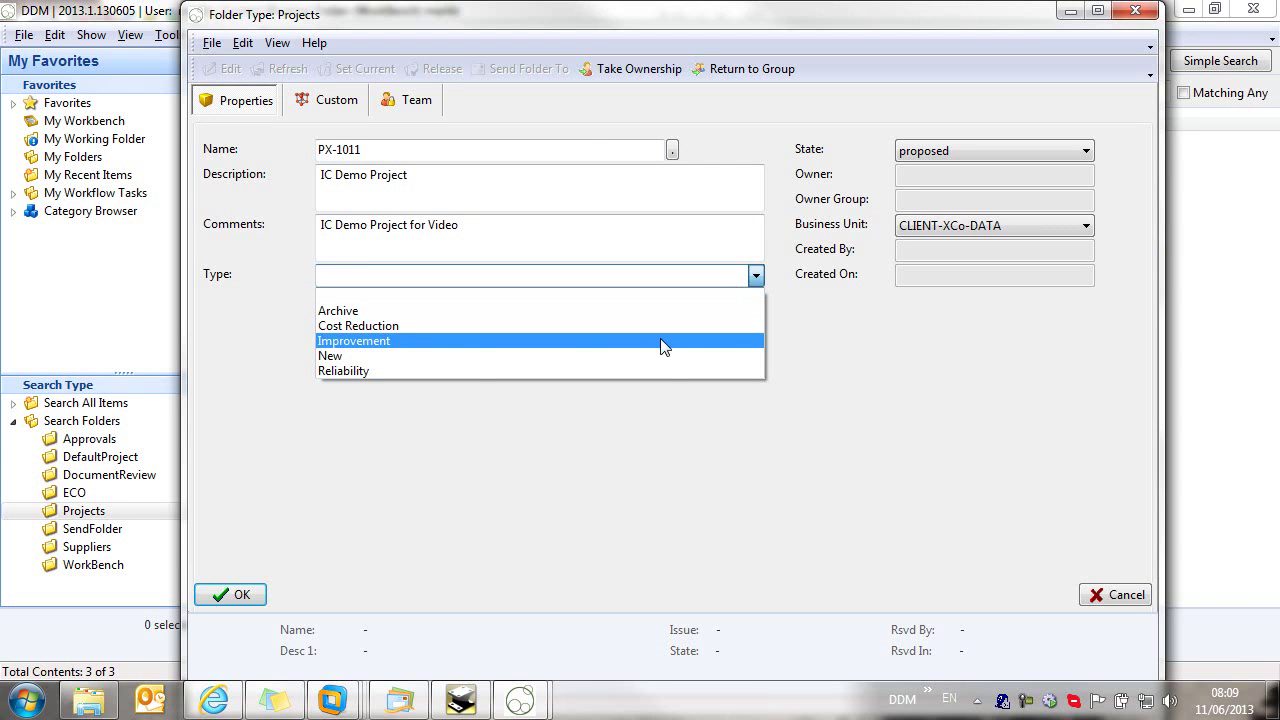
{"action": "left_click", "coordinate": [430, 357]}
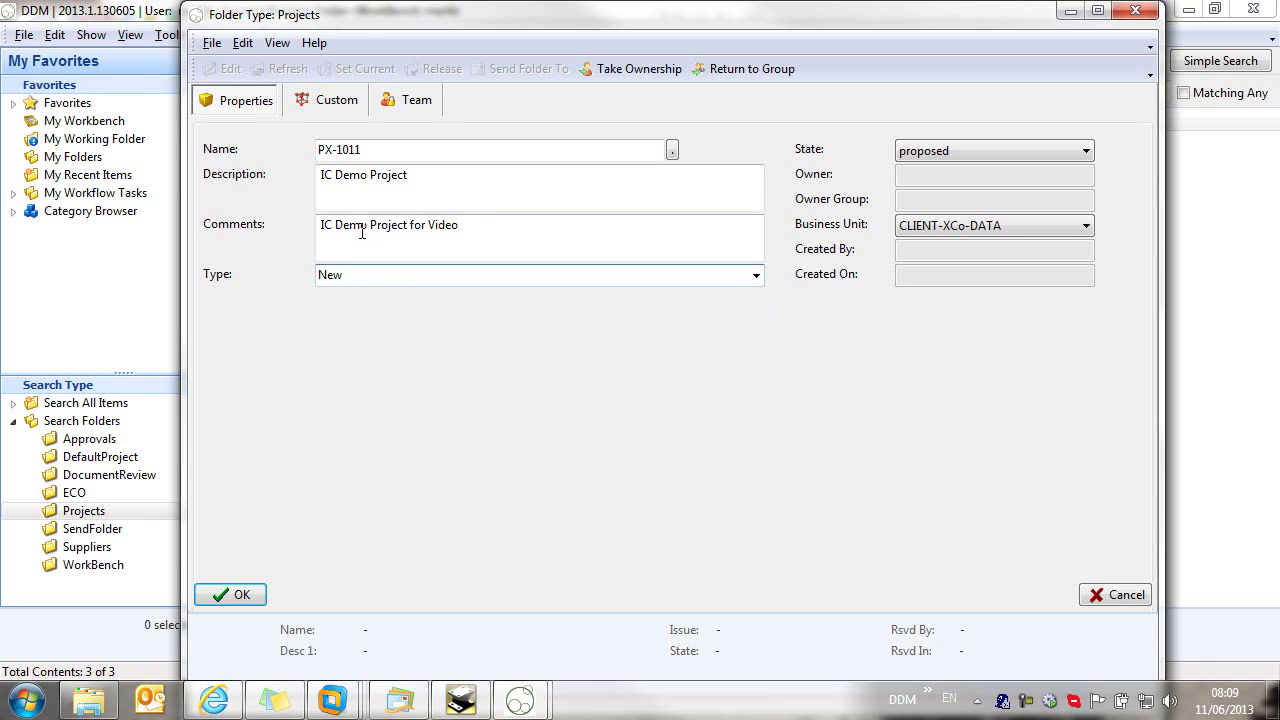
{"action": "left_click", "coordinate": [250, 595]}
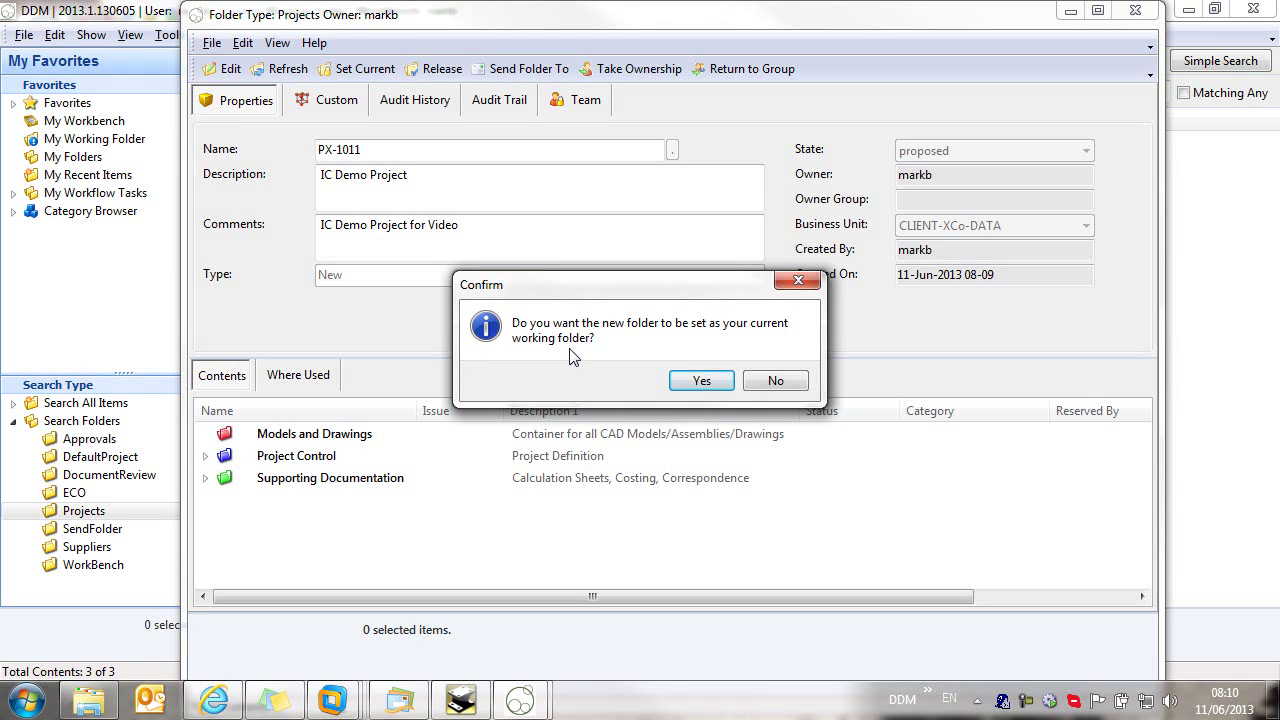
Step: Make PX-1011 the working folder, then list the templates under Favorites > Templates > Doc Templates
{"action": "left_click", "coordinate": [702, 381]}
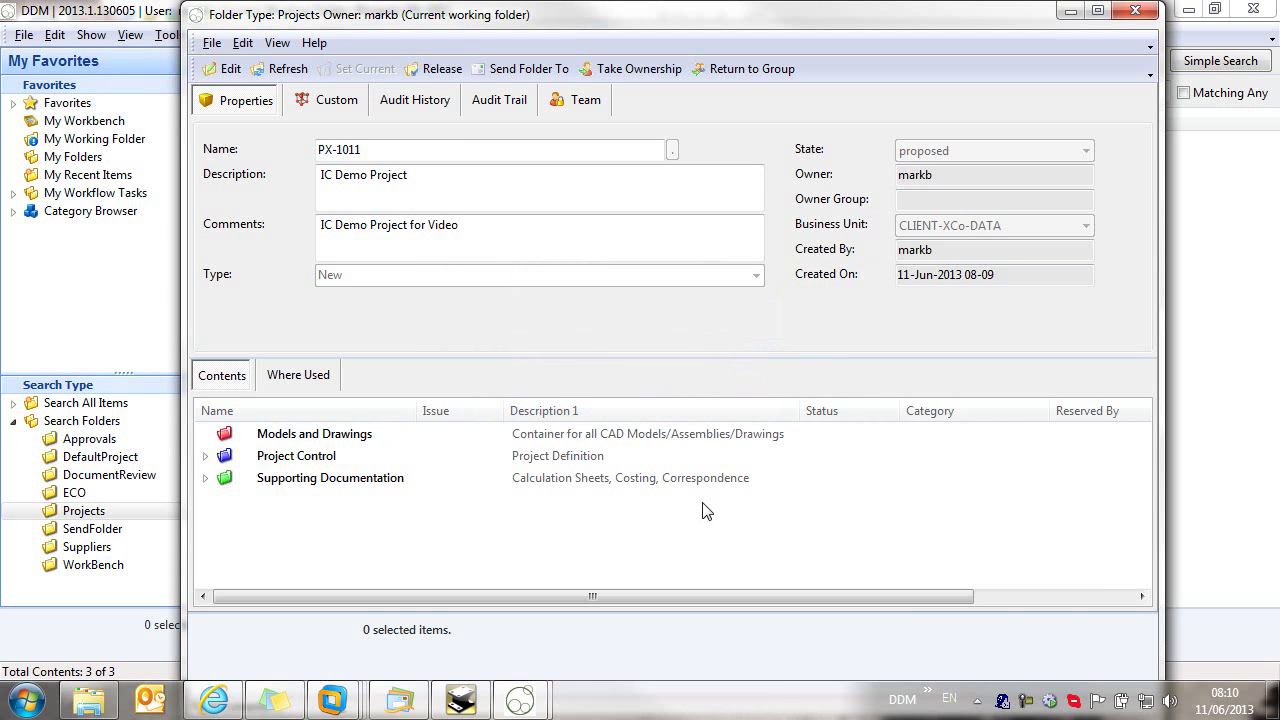
{"action": "left_click", "coordinate": [1069, 12]}
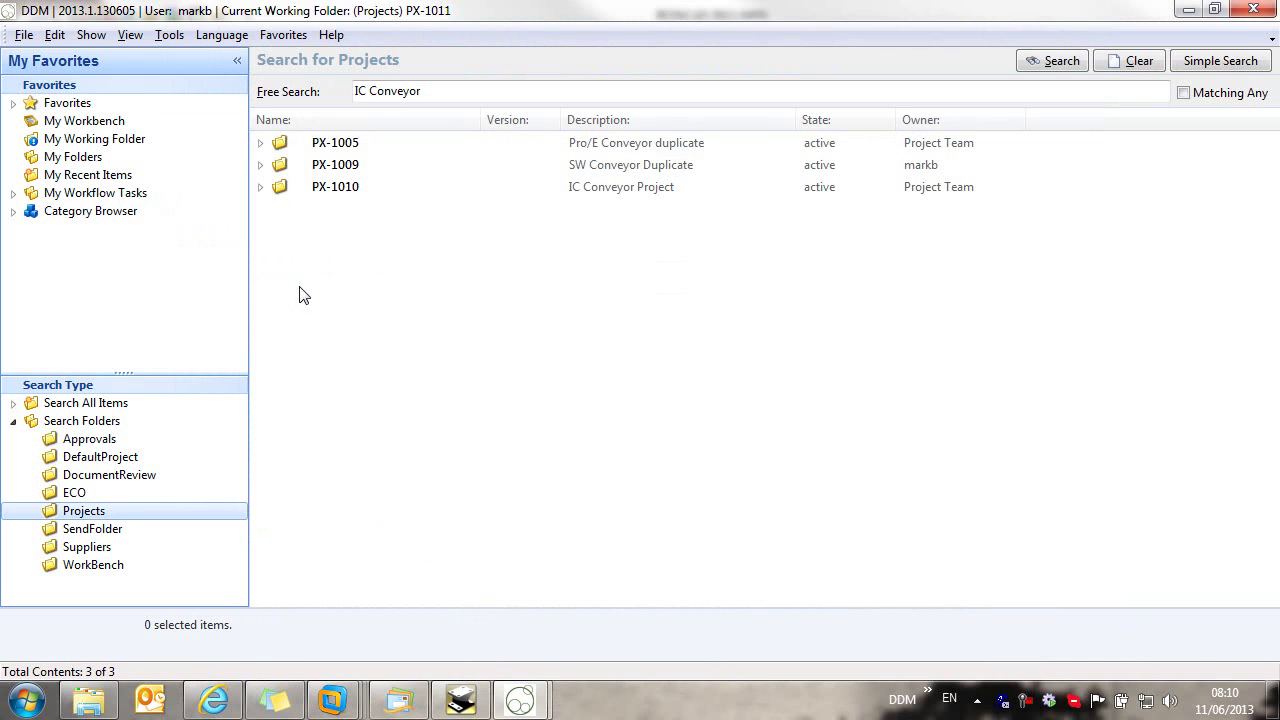
{"action": "left_click", "coordinate": [12, 104]}
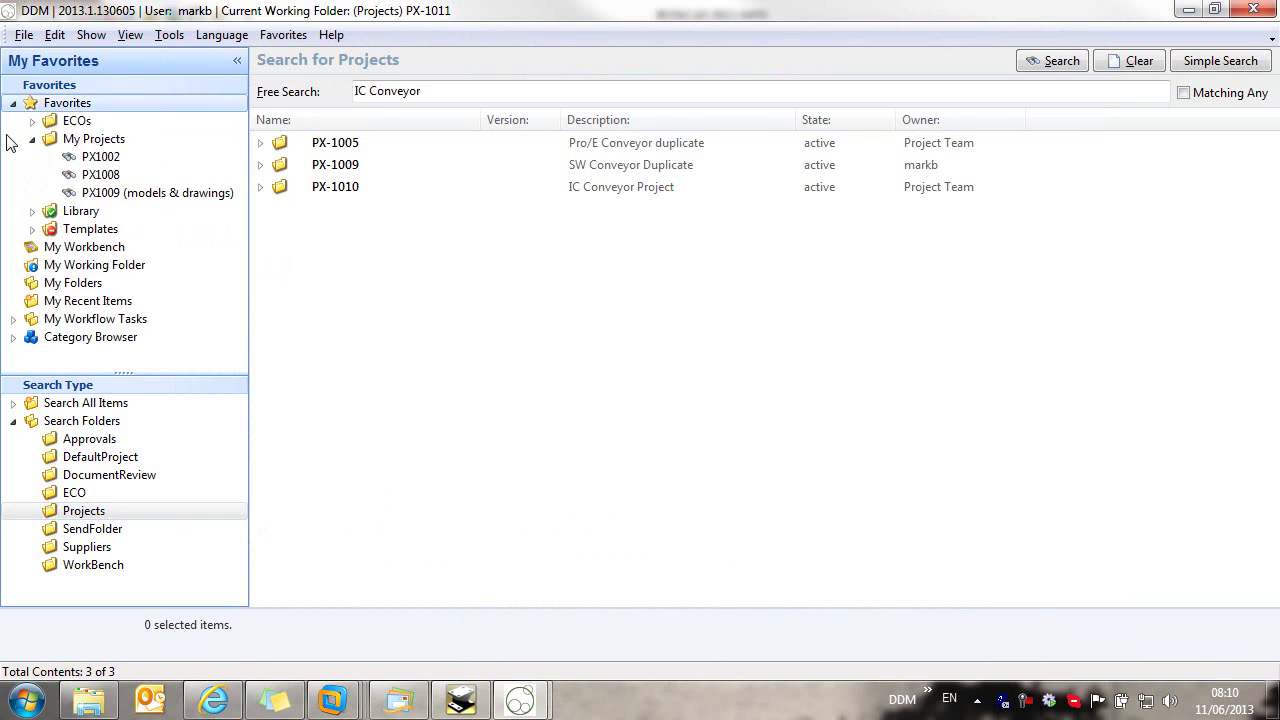
{"action": "left_click", "coordinate": [32, 139]}
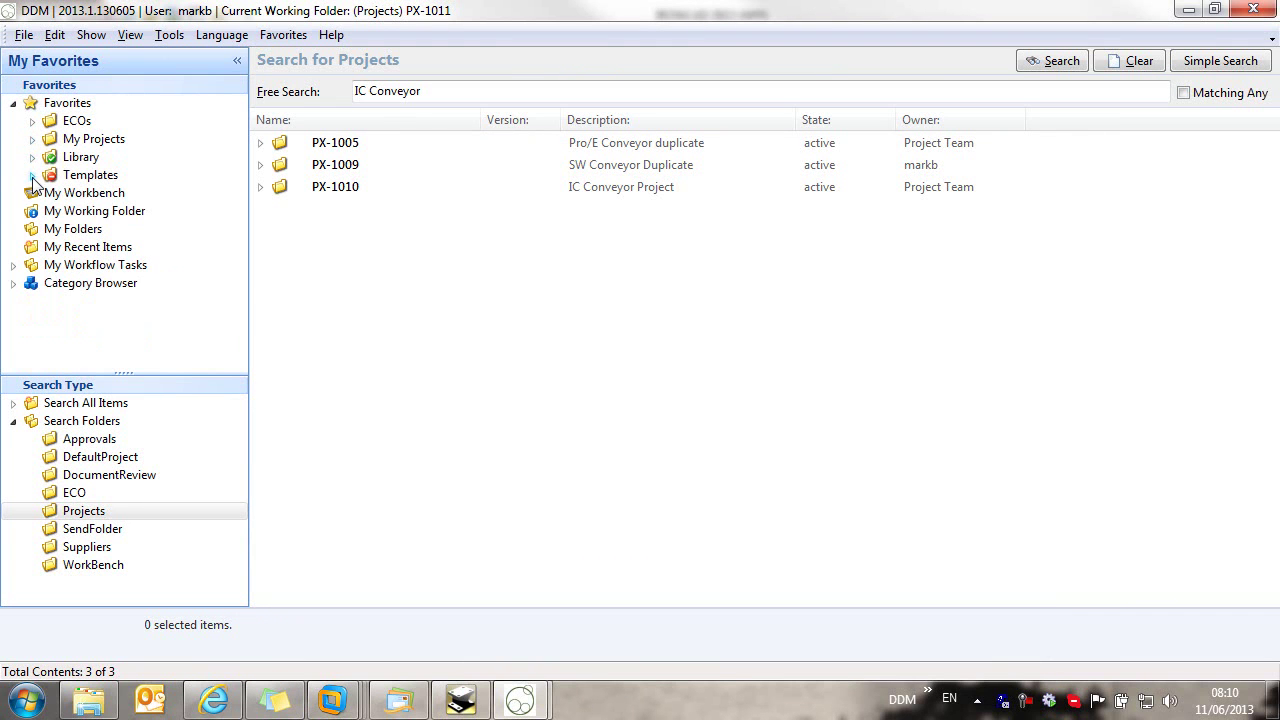
{"action": "left_click", "coordinate": [32, 175]}
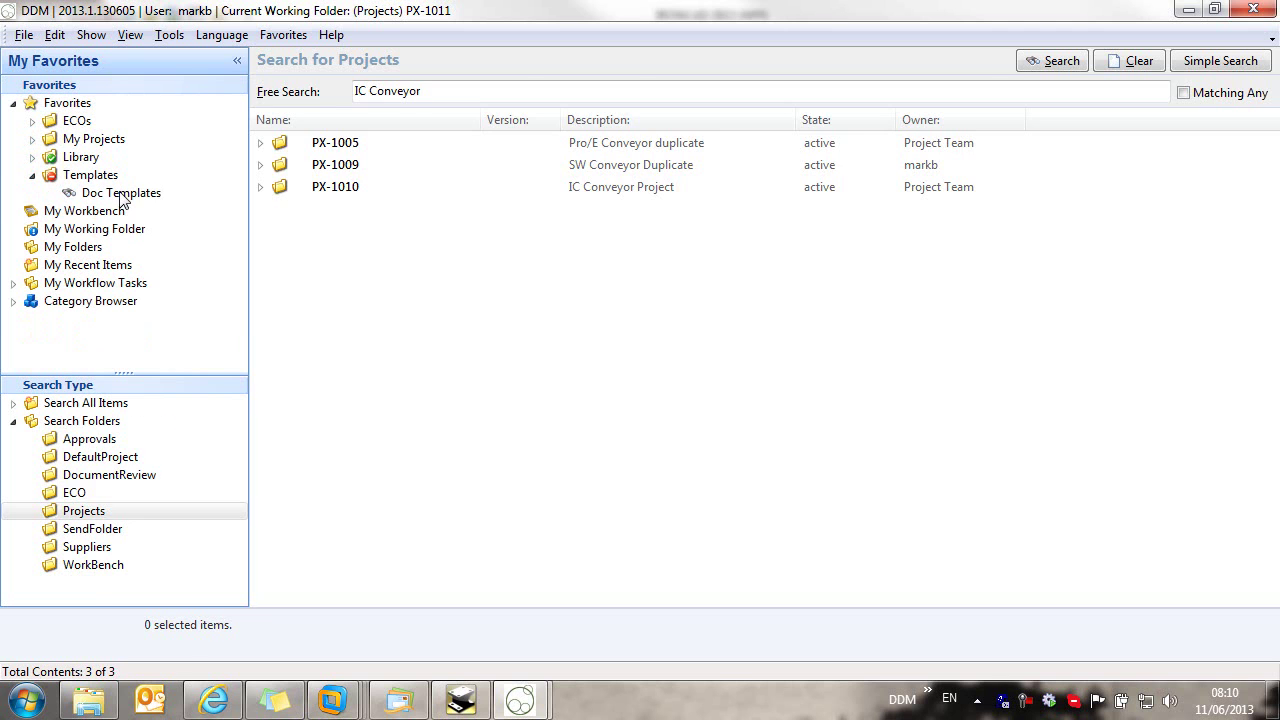
{"action": "left_click", "coordinate": [122, 194]}
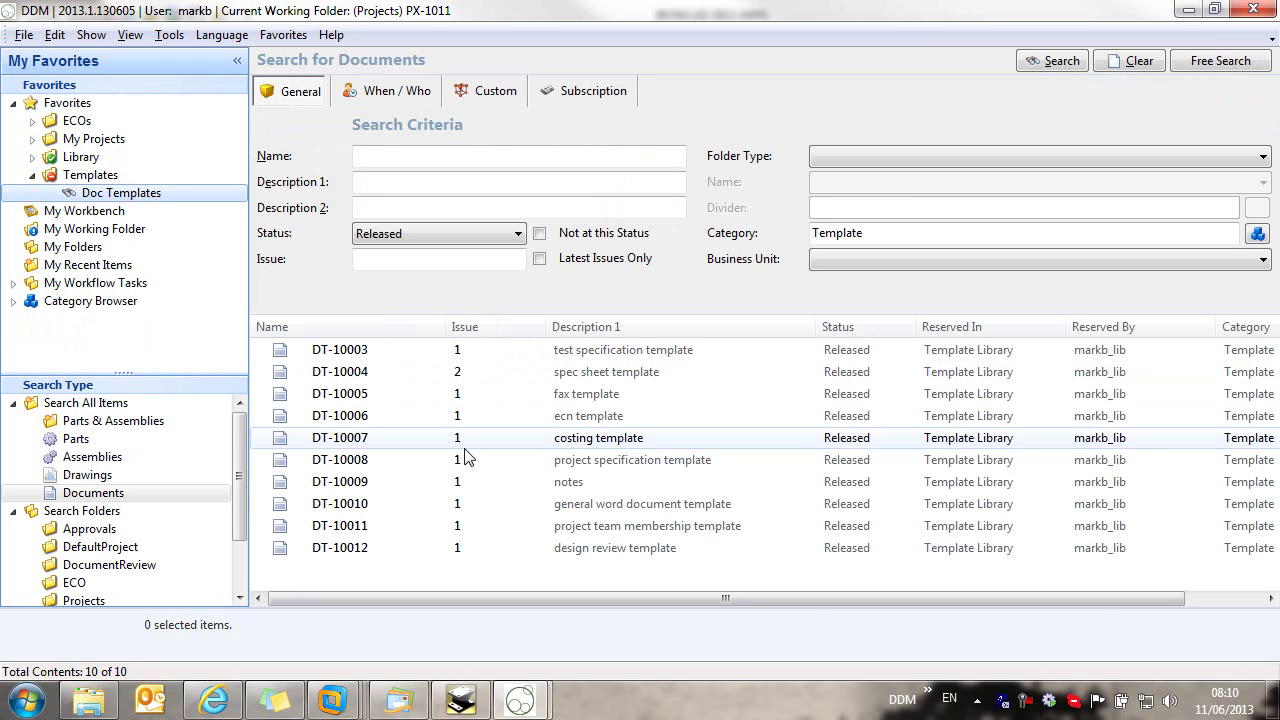
Step: Open template DT-10008 in Word, set Customer to CRTV, and enter the customer contact's name
{"action": "left_click", "coordinate": [577, 463]}
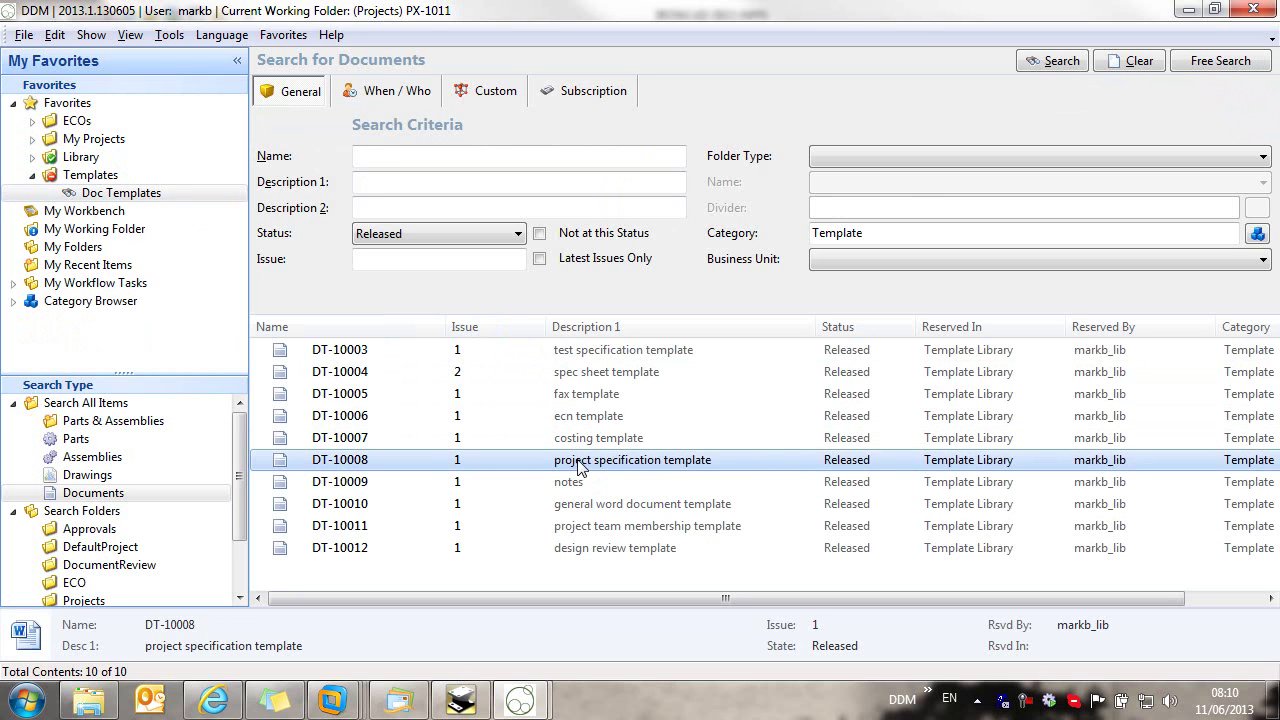
{"action": "double_click", "coordinate": [566, 466]}
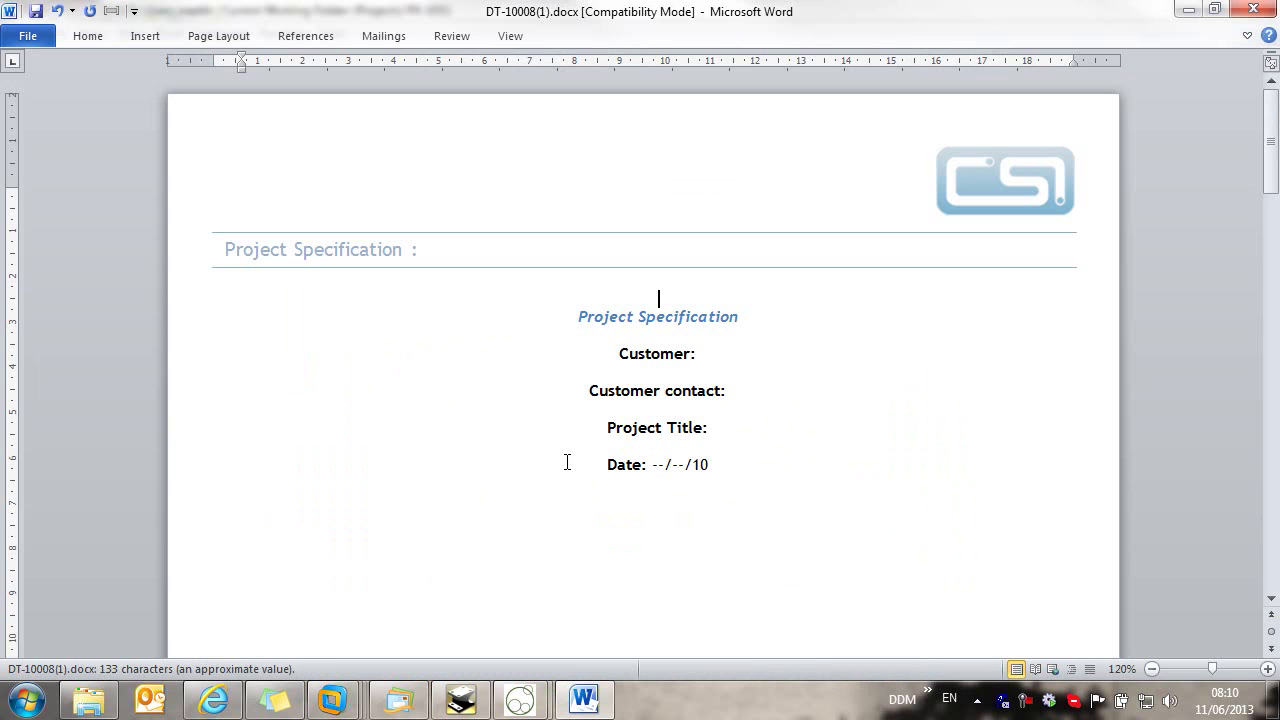
{"action": "left_click", "coordinate": [721, 352]}
{"action": "type", "text": "CRTV"}
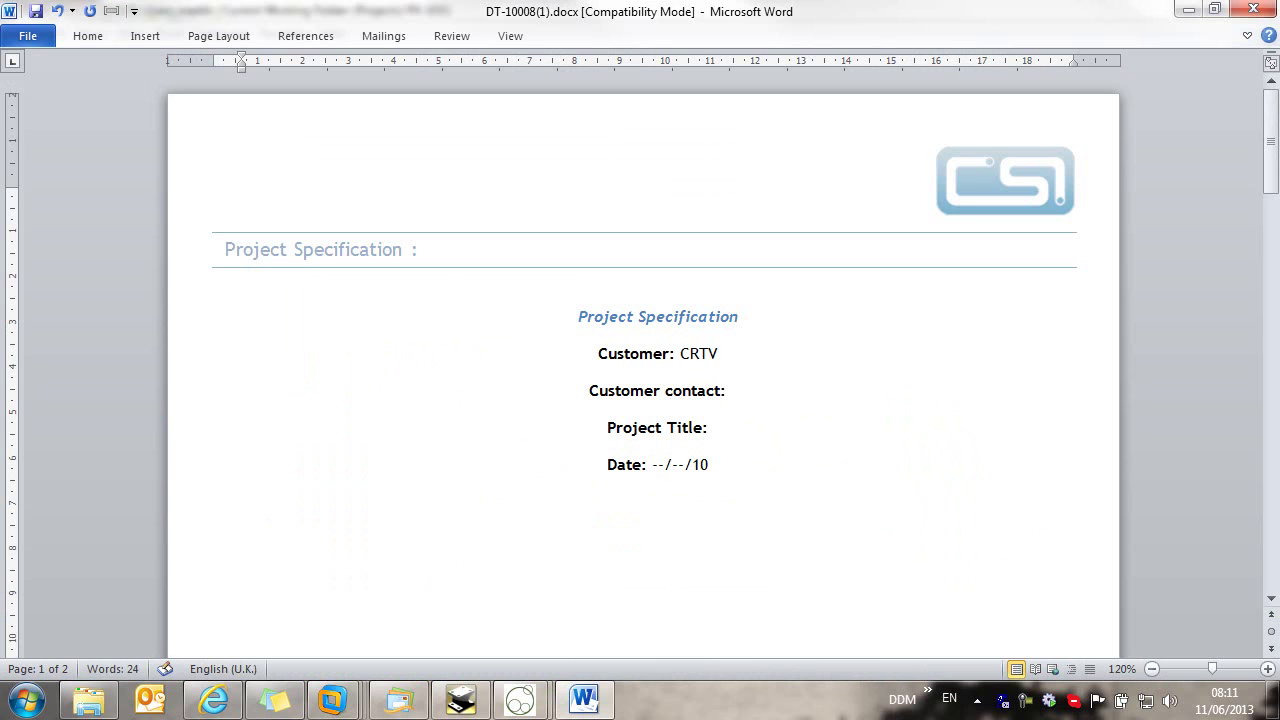
{"action": "left_click", "coordinate": [751, 390]}
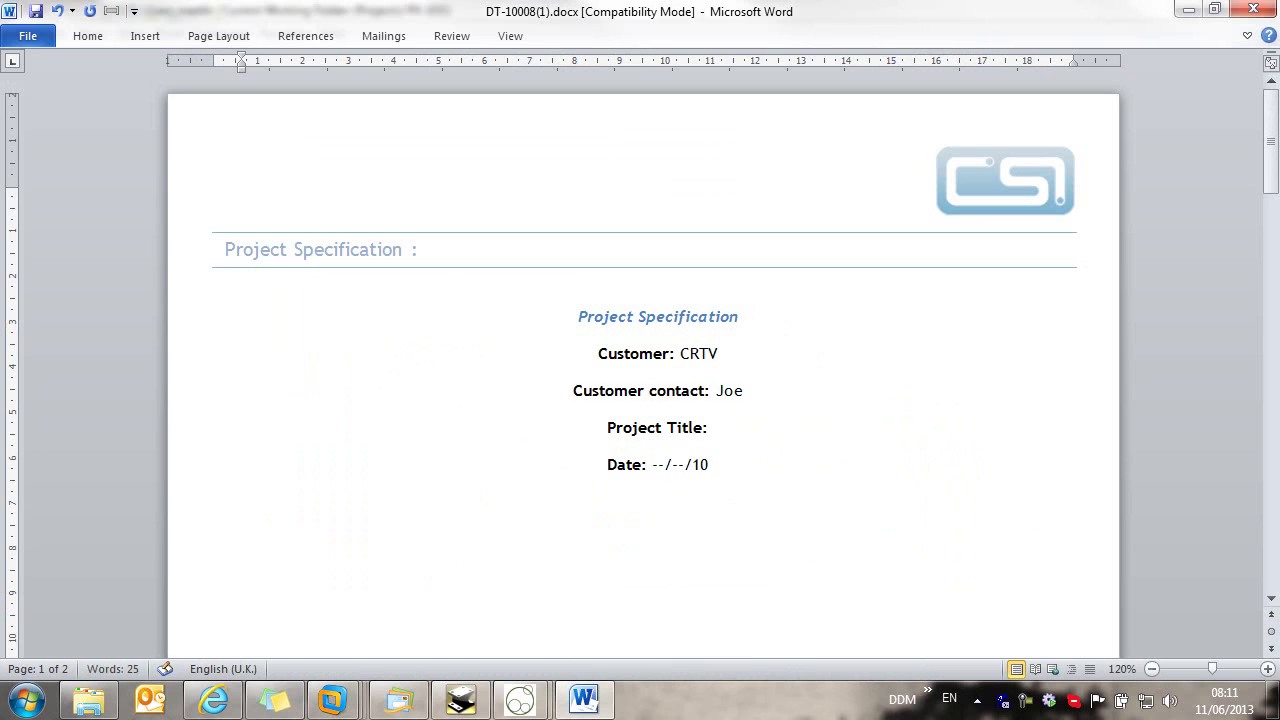
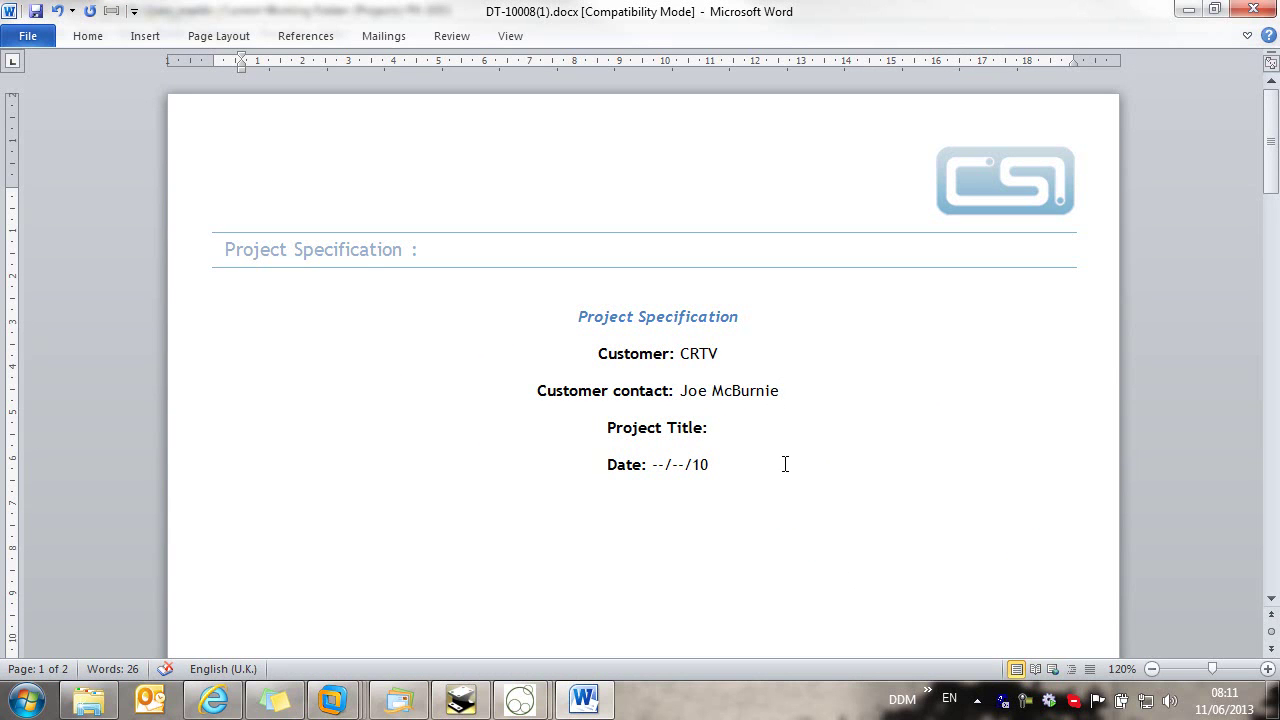
{"action": "scroll", "coordinate": [683, 543], "scroll_direction": "down", "scroll_amount": 18}
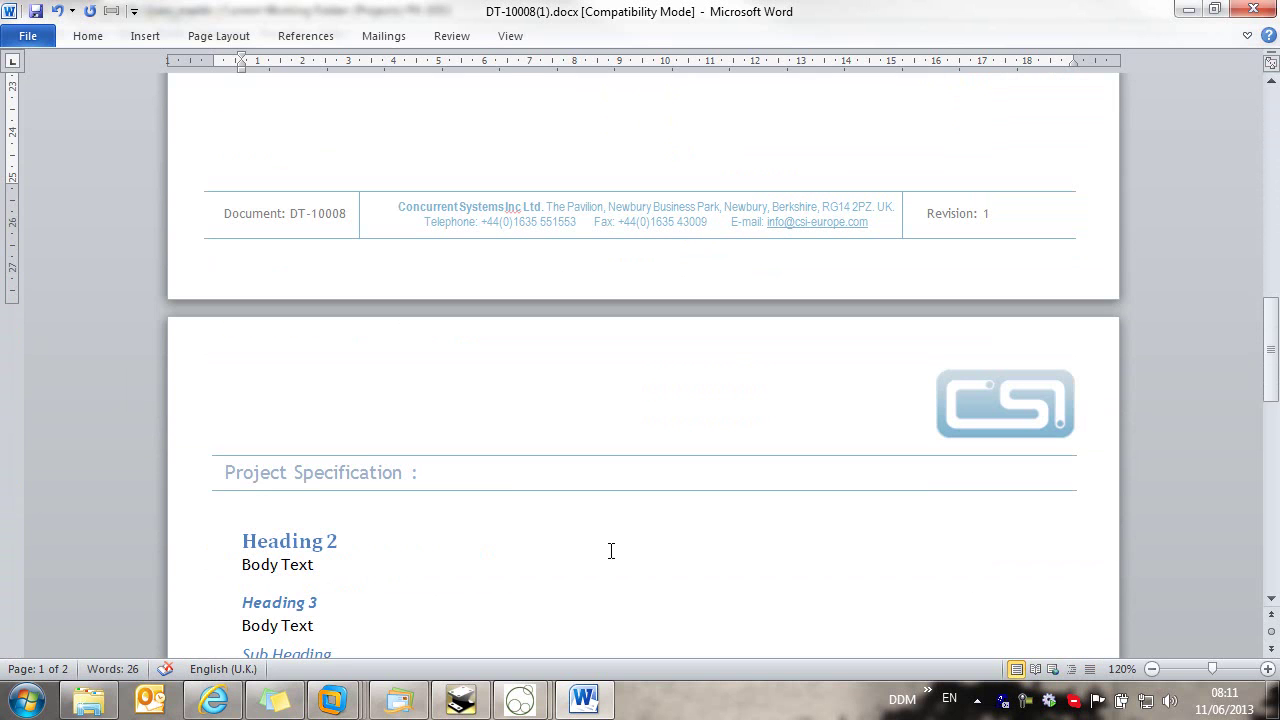
{"action": "scroll", "coordinate": [487, 533], "scroll_direction": "up", "scroll_amount": 18}
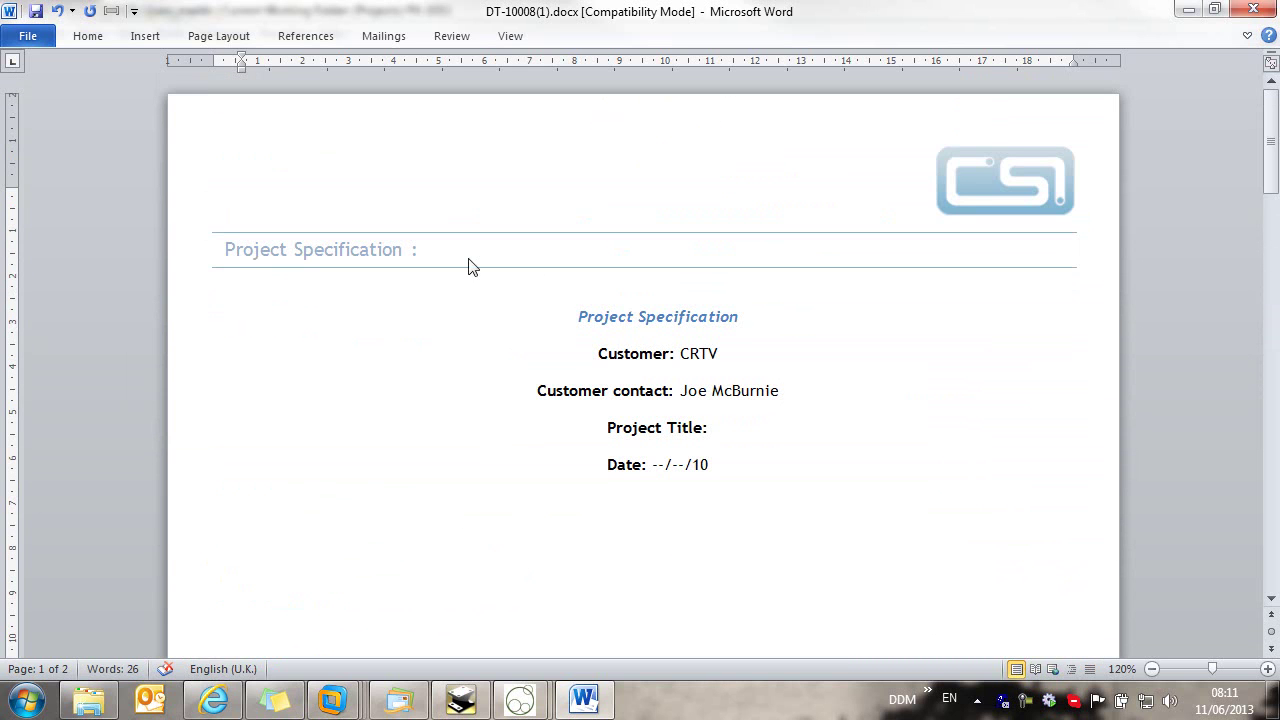
Step: Store the edited file as new General Documents item GD-100016, described 'IC Demo Specification'
{"action": "left_click", "coordinate": [35, 14]}
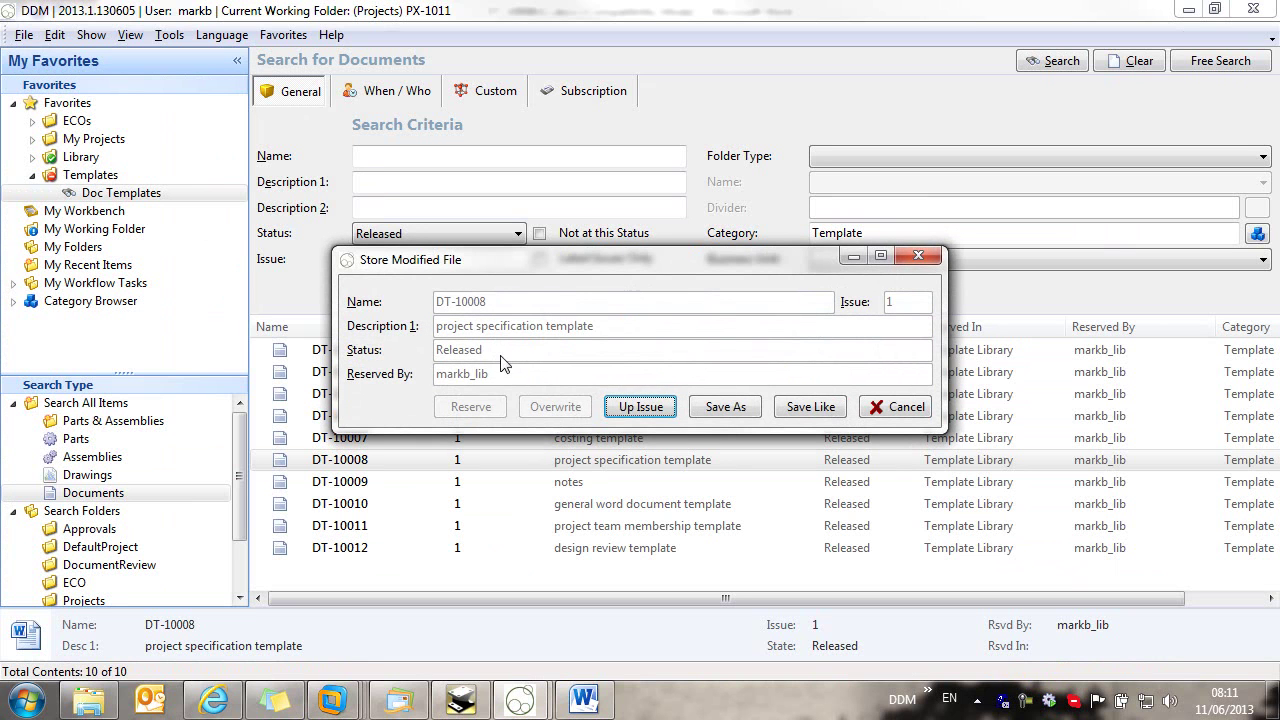
{"action": "left_click", "coordinate": [725, 407]}
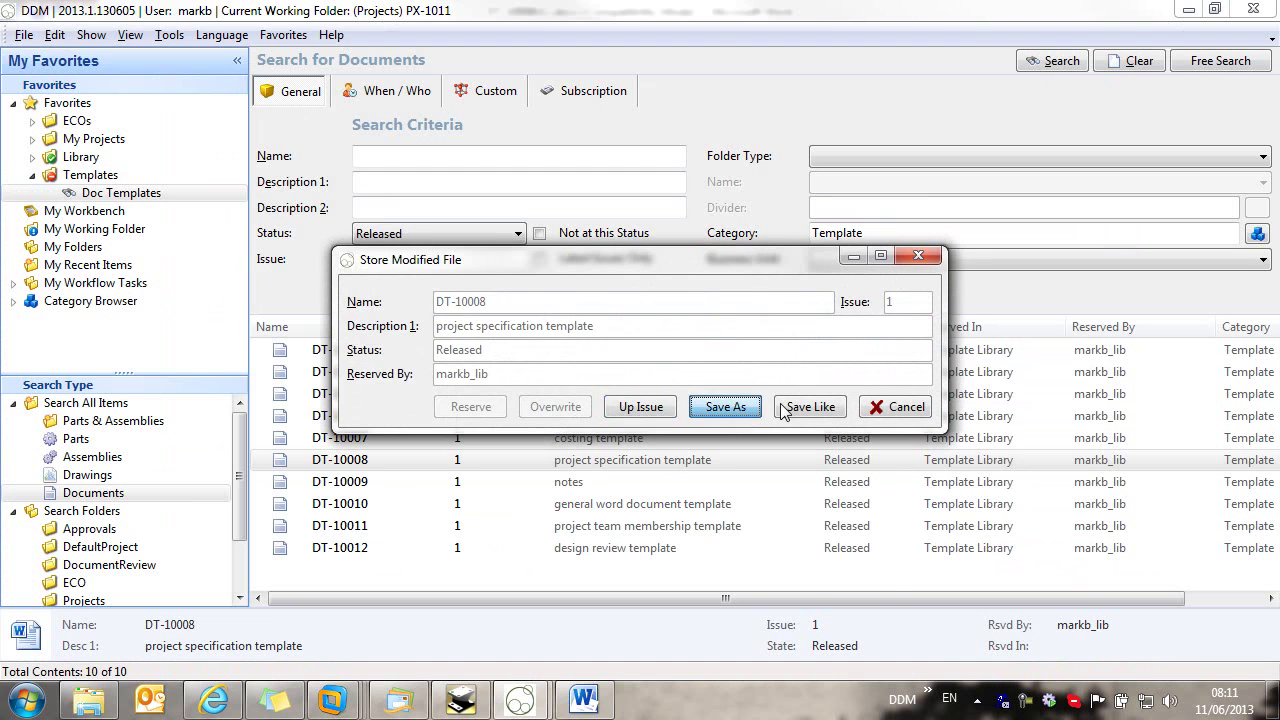
{"action": "left_click", "coordinate": [688, 61]}
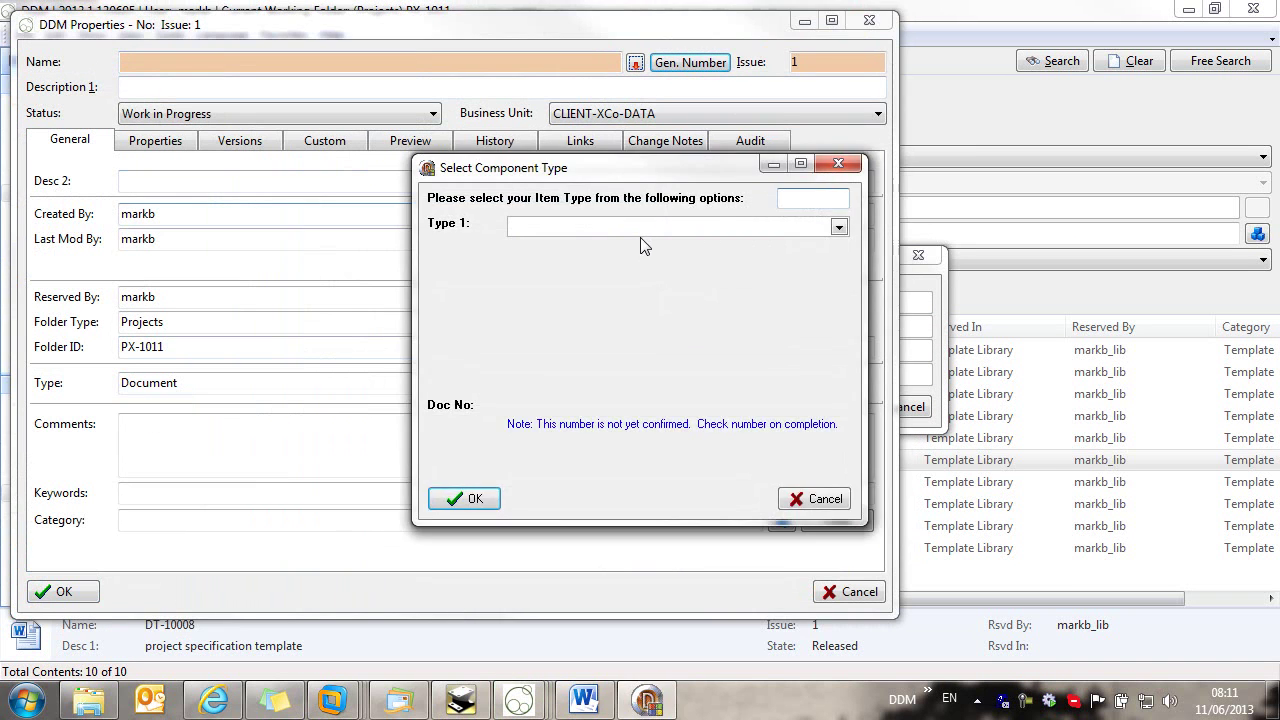
{"action": "left_click", "coordinate": [648, 230]}
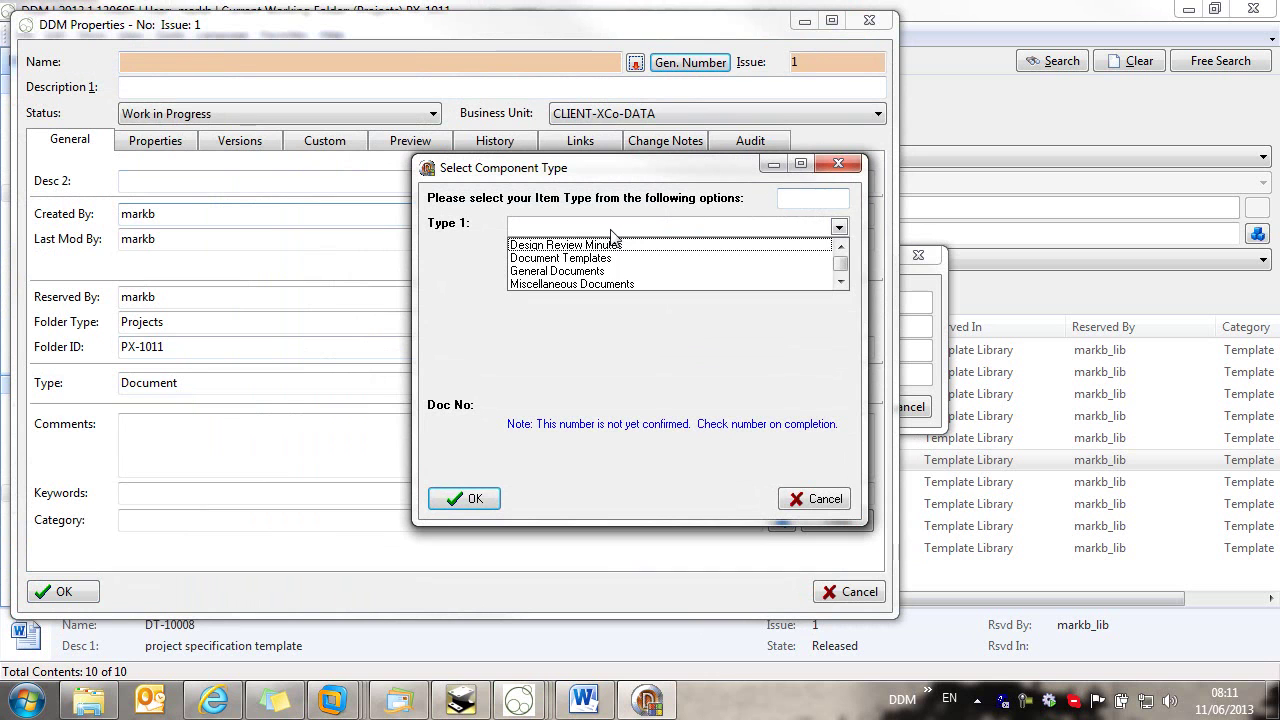
{"action": "left_click", "coordinate": [578, 272]}
{"action": "left_click", "coordinate": [485, 499]}
{"action": "left_click", "coordinate": [168, 86]}
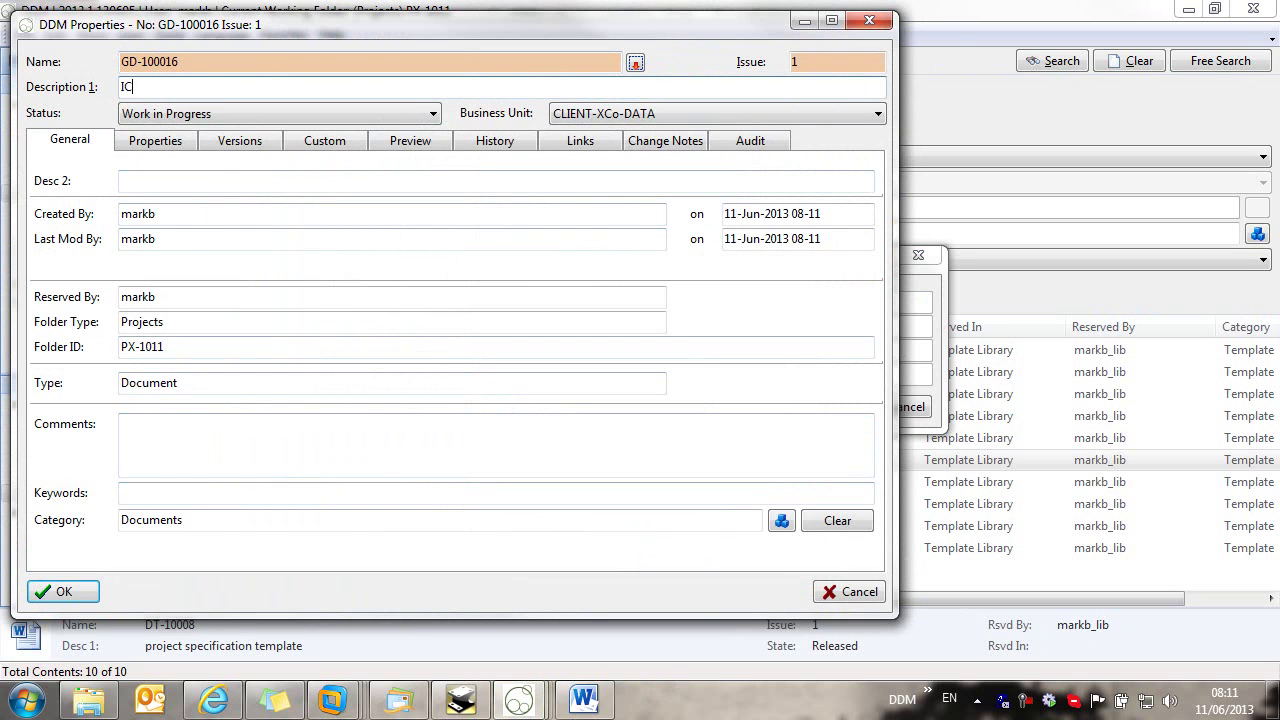
{"action": "type", "text": "IC Demo Specification"}
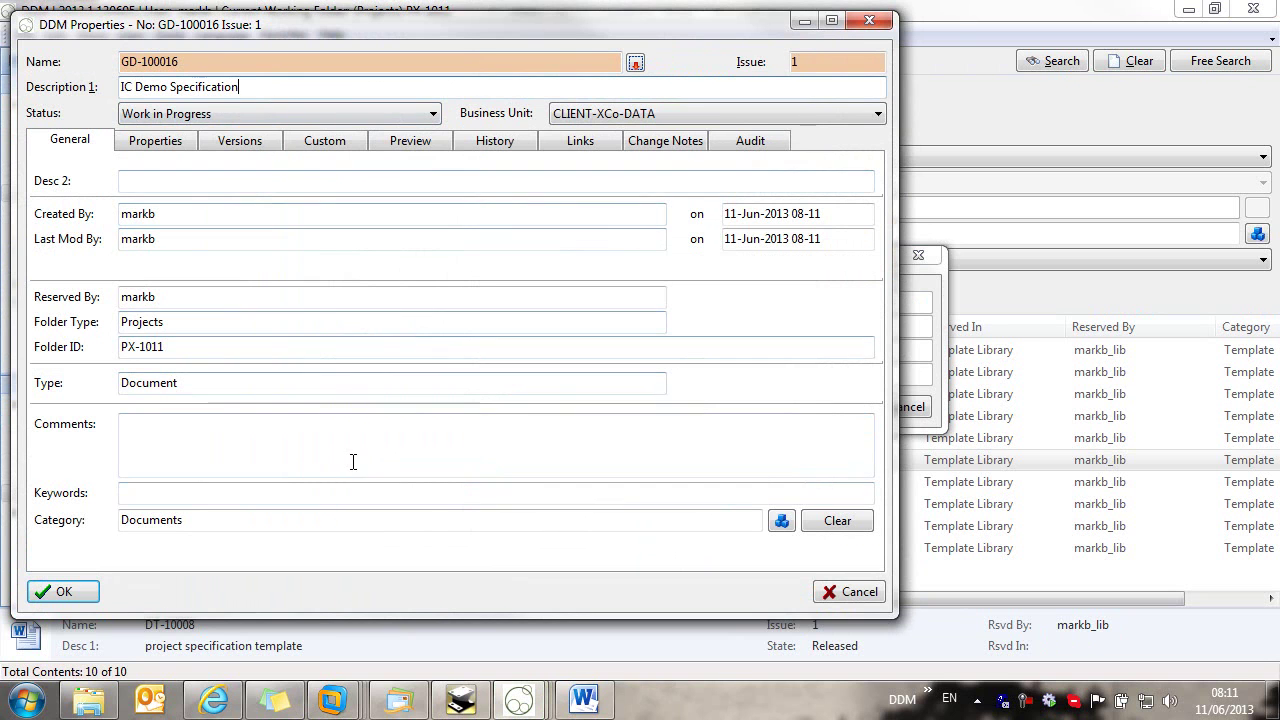
Step: Assign GD-100016 to the Documents > Specification > Project Specification category
{"action": "left_click_drag", "start_coordinate": [280, 22], "coordinate": [452, 31]}
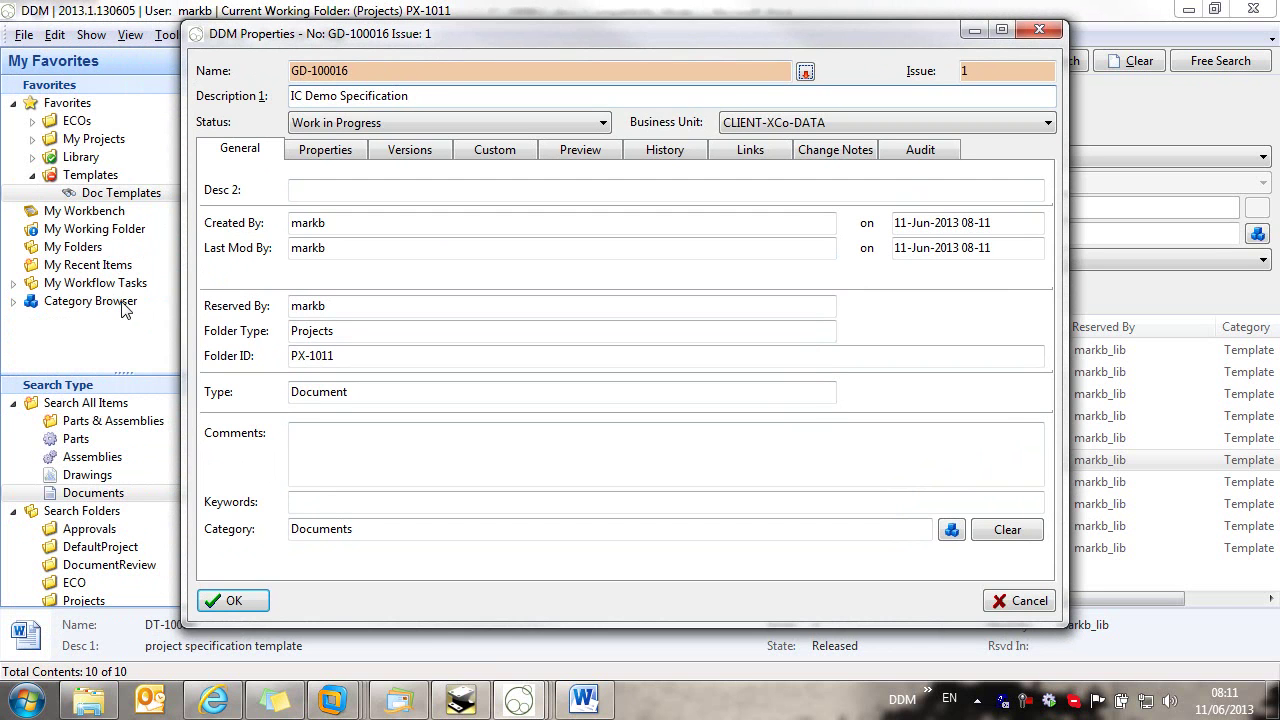
{"action": "left_click", "coordinate": [951, 529]}
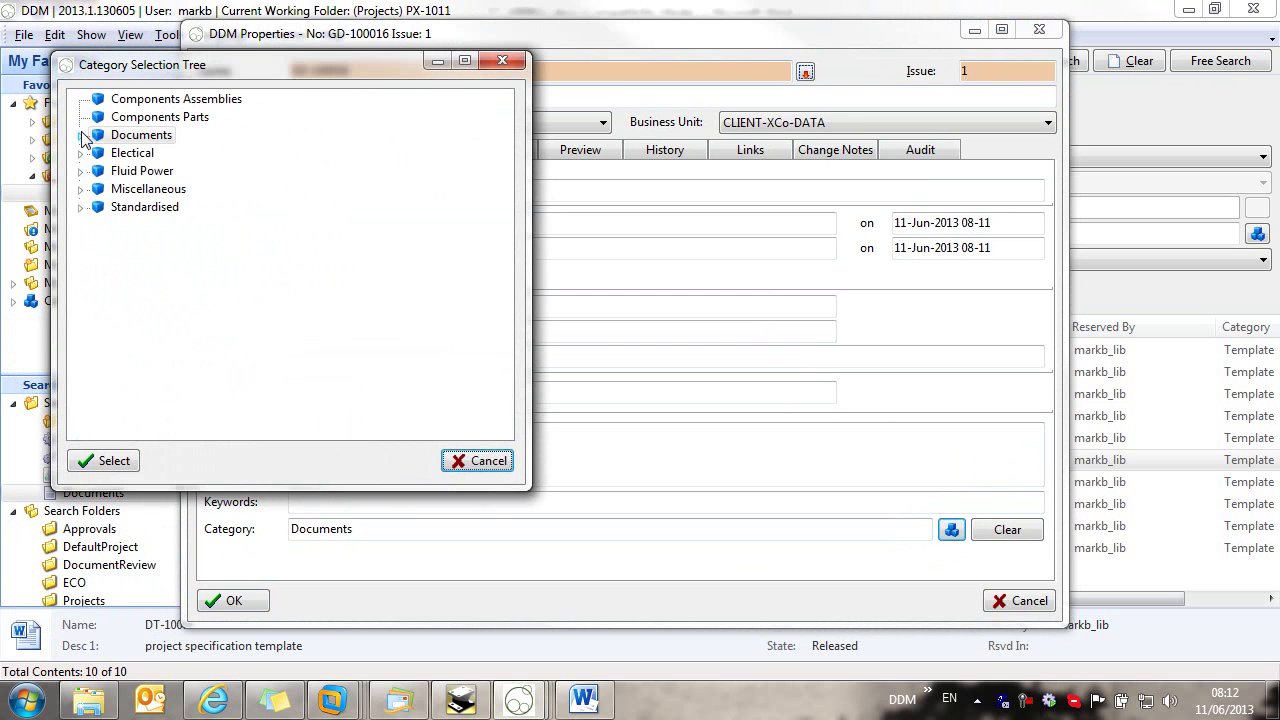
{"action": "left_click", "coordinate": [81, 135]}
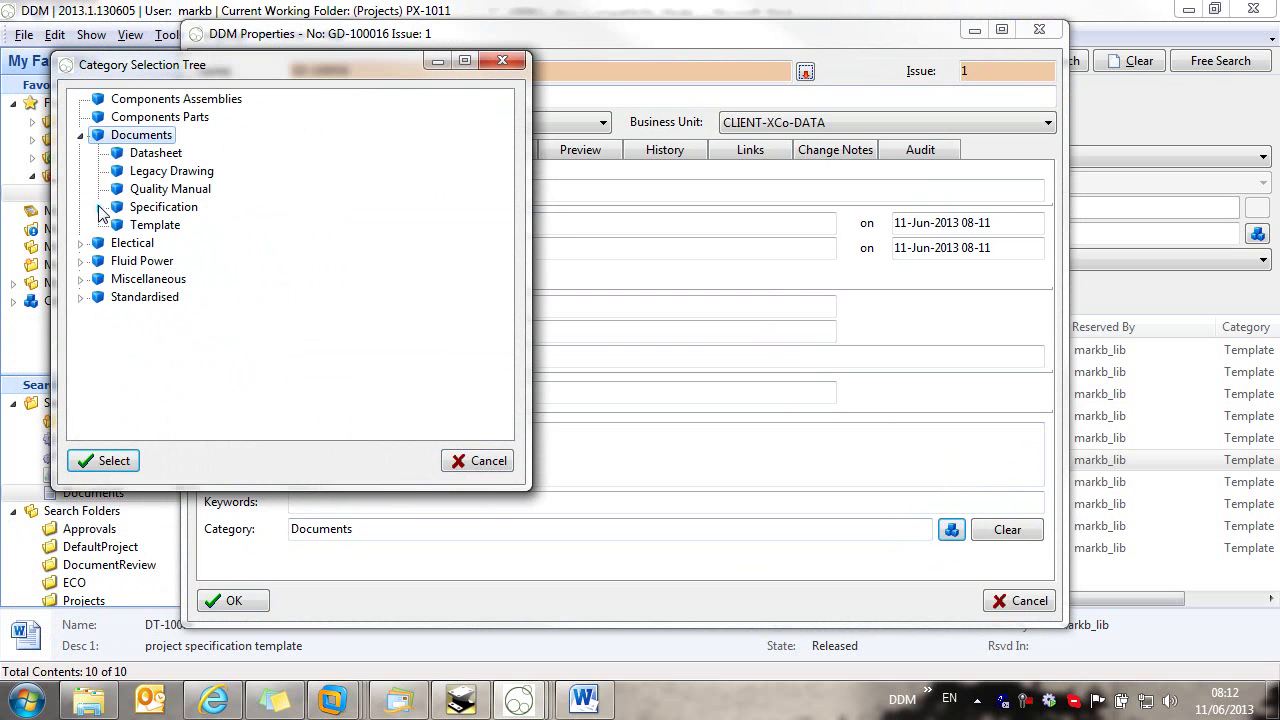
{"action": "left_click", "coordinate": [99, 207]}
{"action": "left_click", "coordinate": [204, 226]}
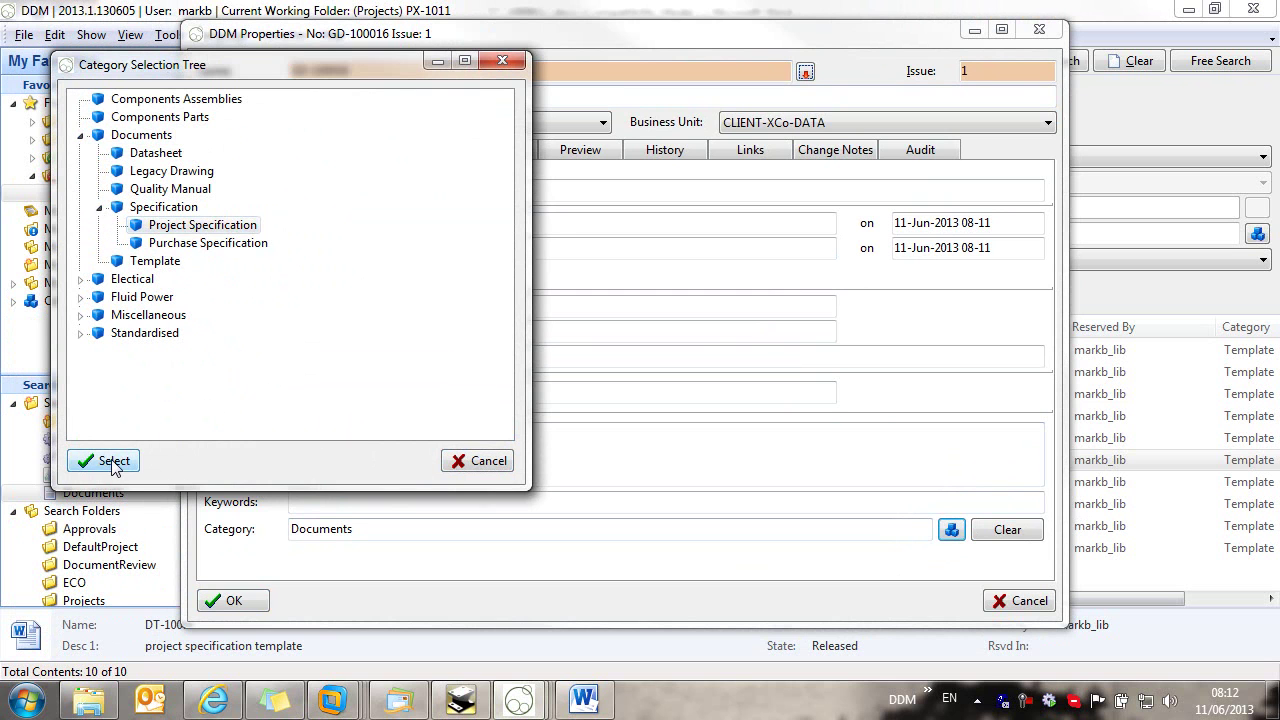
{"action": "left_click", "coordinate": [112, 460]}
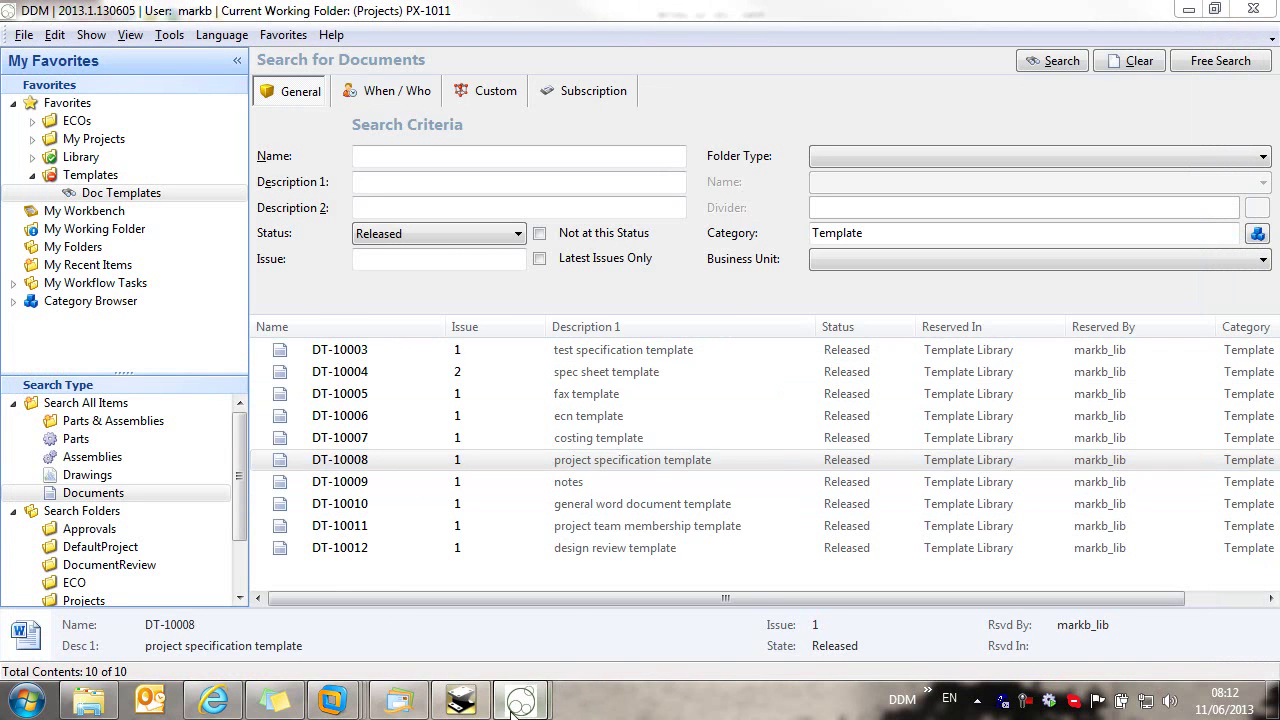
Step: File GD-100016 into Project Control's Project Specification folder in PX-1011
{"action": "mouse_move", "coordinate": [520, 700]}
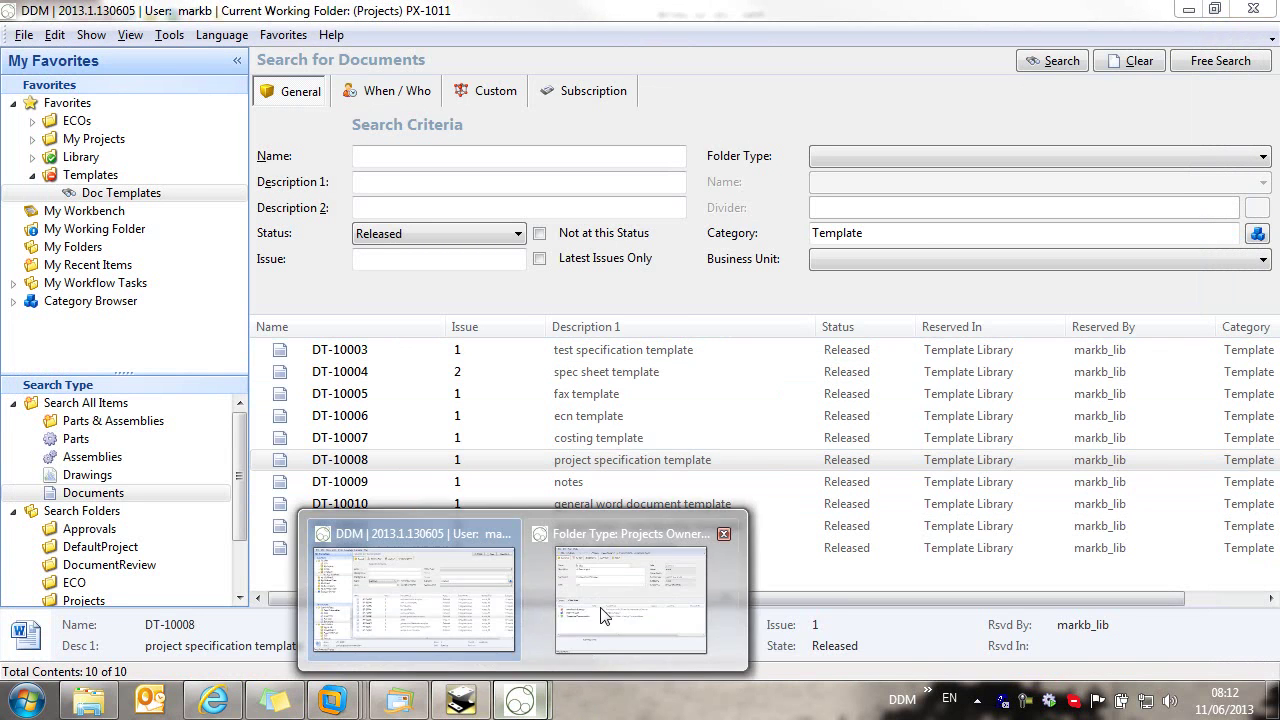
{"action": "left_click", "coordinate": [600, 624]}
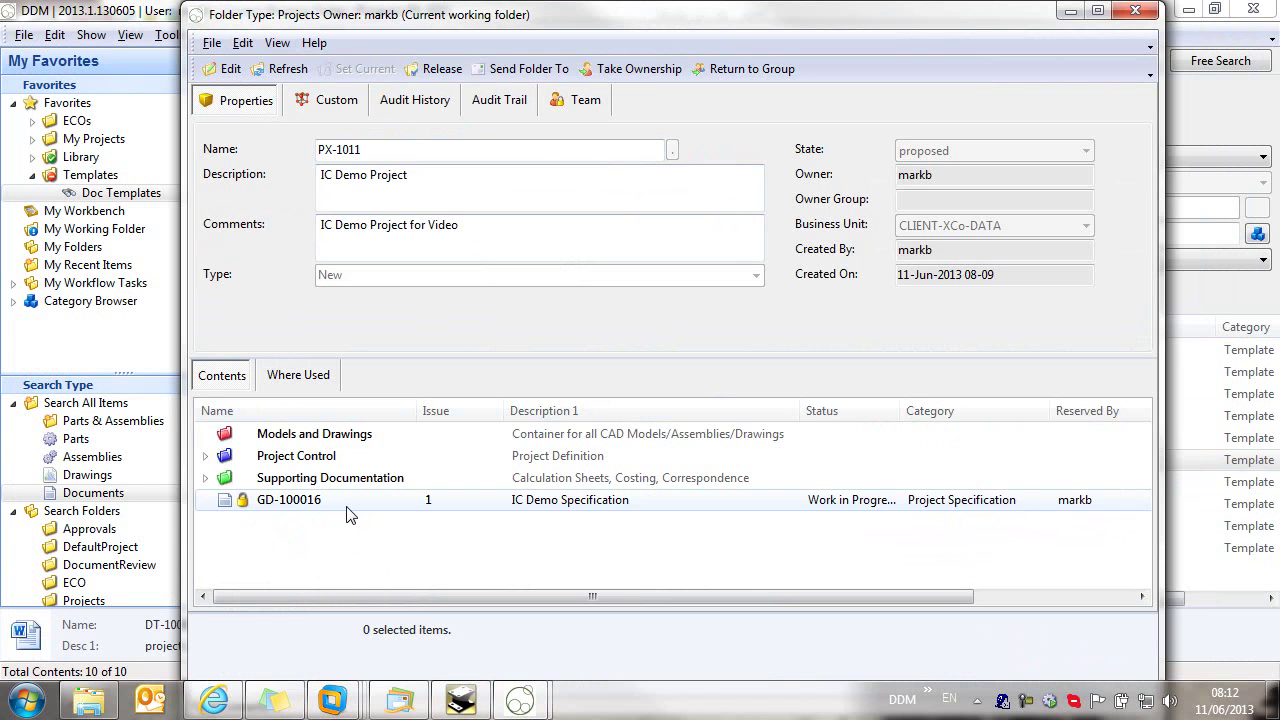
{"action": "left_click", "coordinate": [205, 456]}
{"action": "left_click_drag", "start_coordinate": [288, 566], "coordinate": [313, 535]}
{"action": "left_click", "coordinate": [223, 523]}
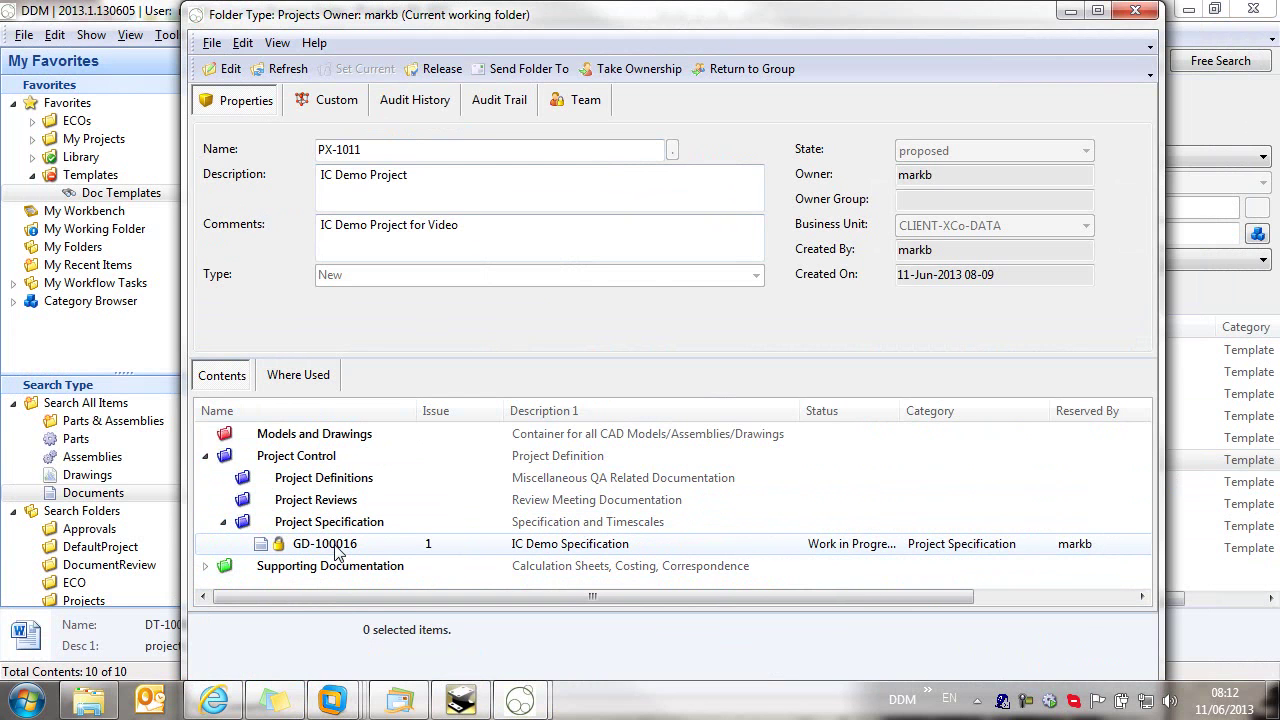
{"action": "left_click", "coordinate": [337, 549]}
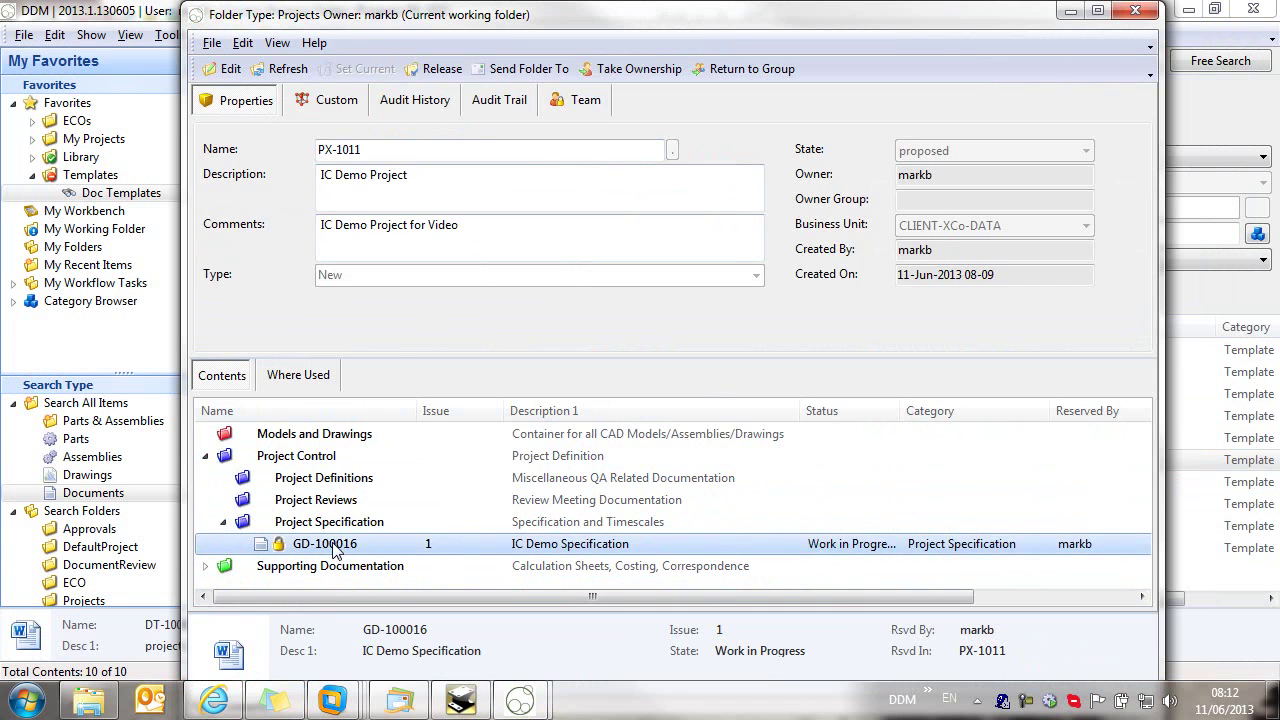
Step: Release GD-100016 to Released status and close the project folder window
{"action": "right_click", "coordinate": [334, 548]}
{"action": "mouse_move", "coordinate": [441, 106]}
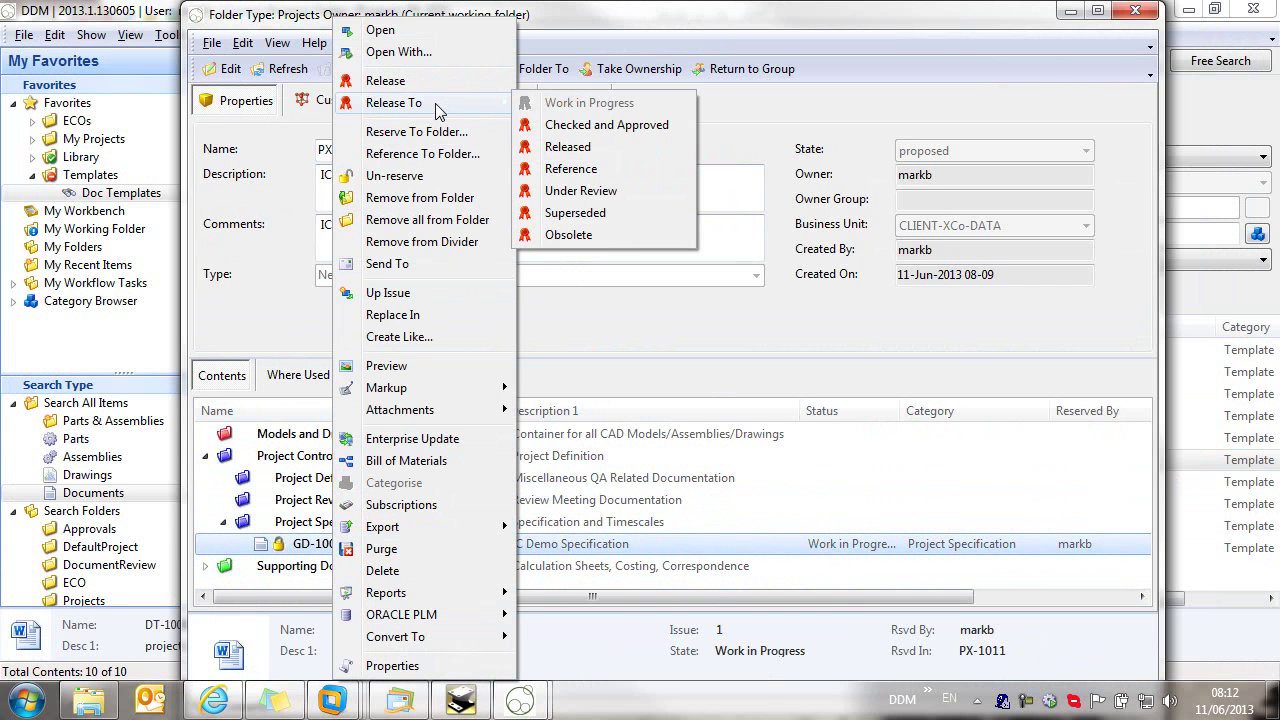
{"action": "left_click", "coordinate": [598, 148]}
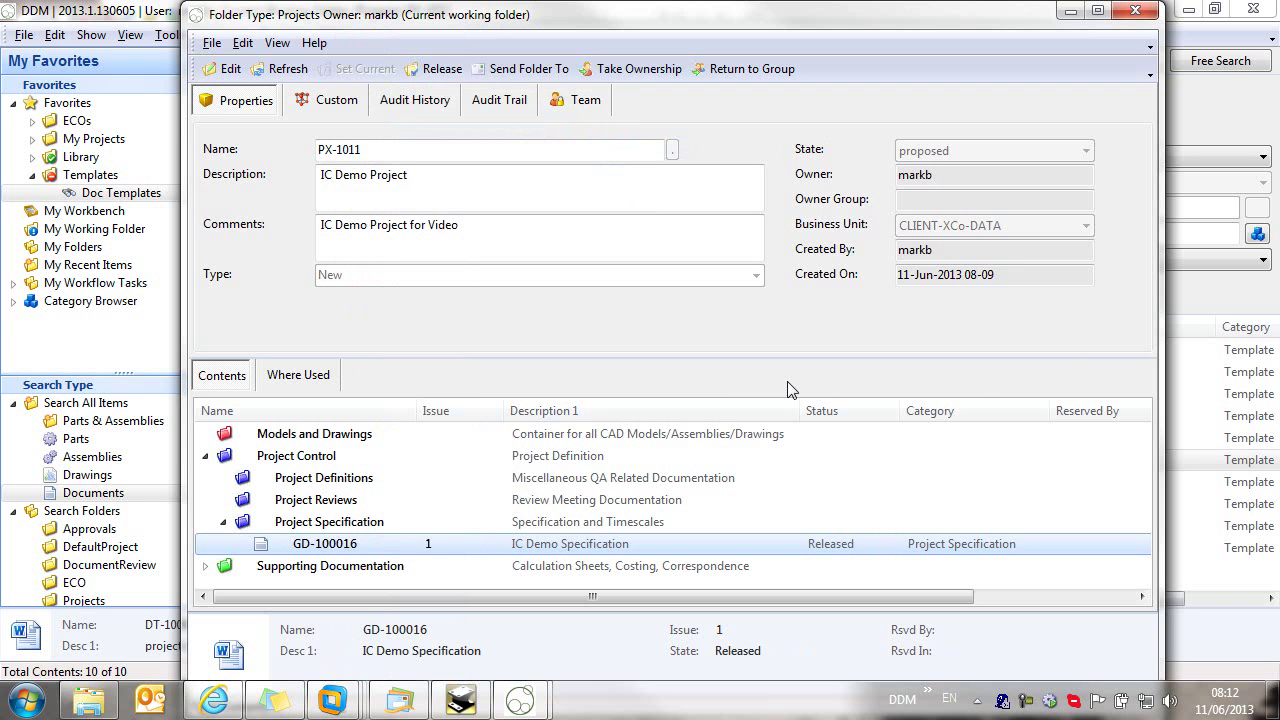
{"action": "left_click", "coordinate": [1135, 11]}
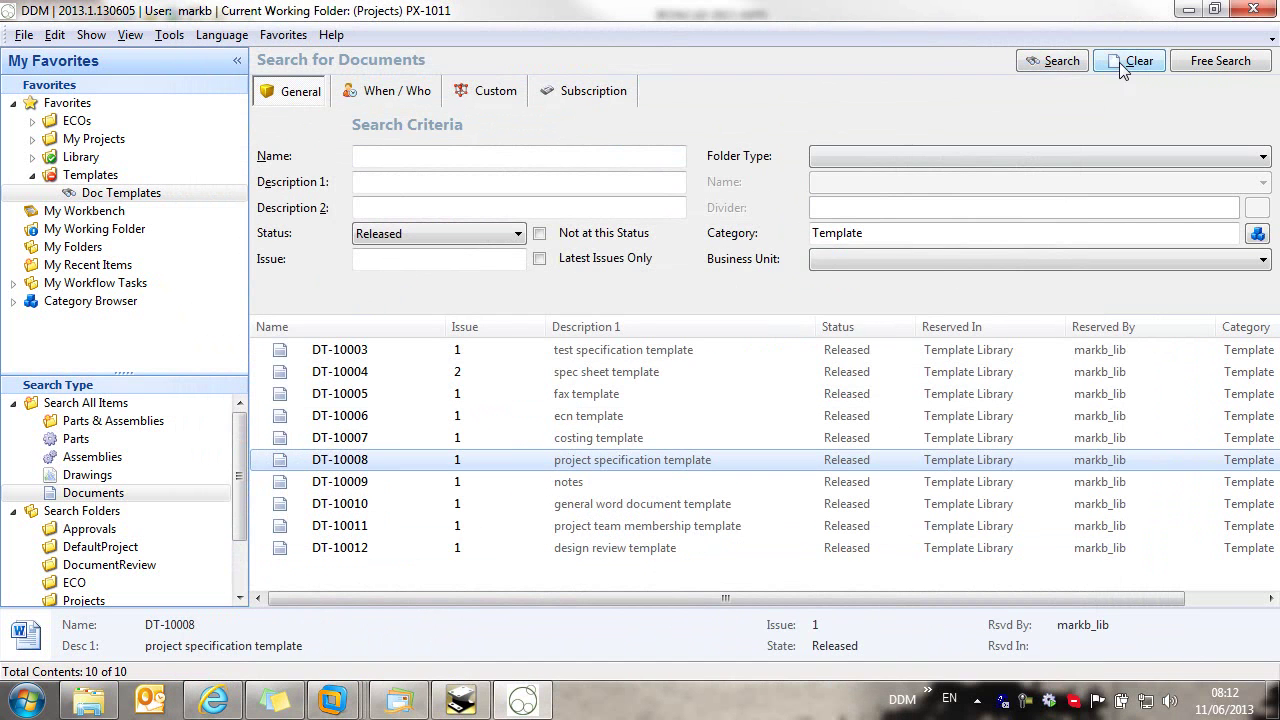
Step: Clear the previous search and search for documents in Projects folder PX-1011
{"action": "left_click", "coordinate": [1122, 62]}
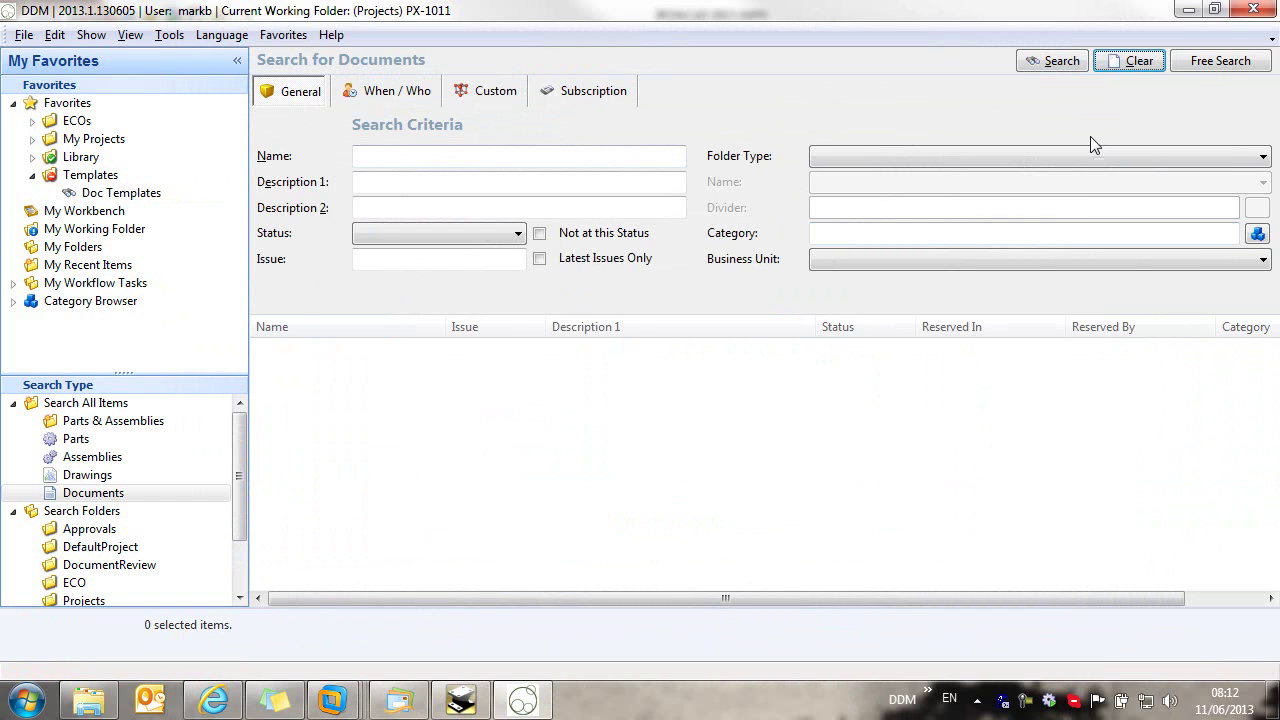
{"action": "left_click", "coordinate": [872, 156]}
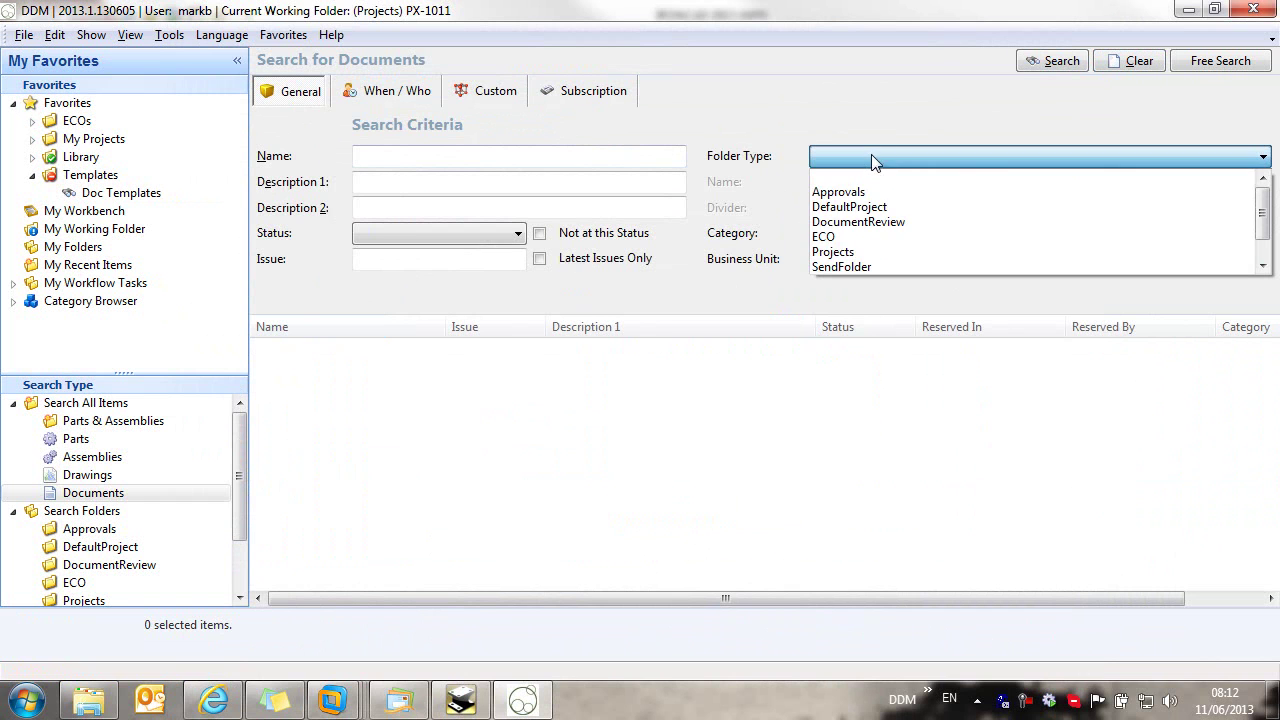
{"action": "left_click", "coordinate": [874, 251]}
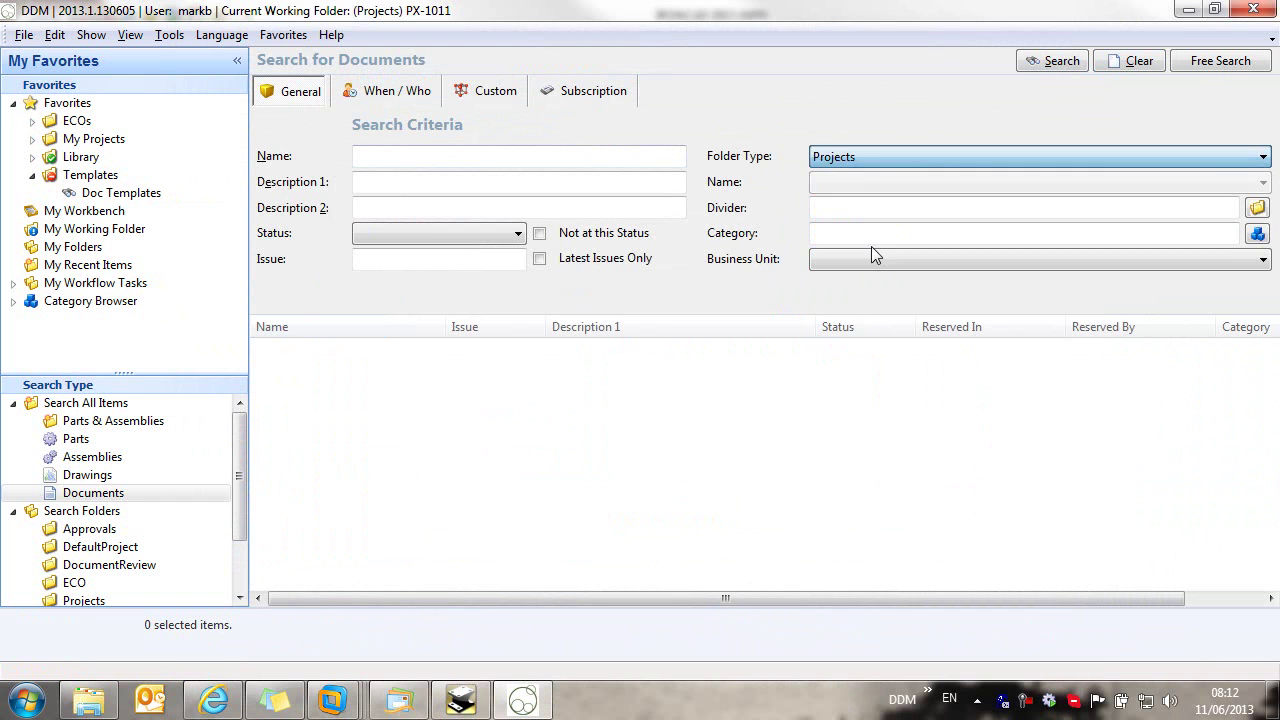
{"action": "left_click", "coordinate": [838, 188]}
{"action": "scroll", "coordinate": [900, 290], "scroll_direction": "down", "scroll_amount": 1}
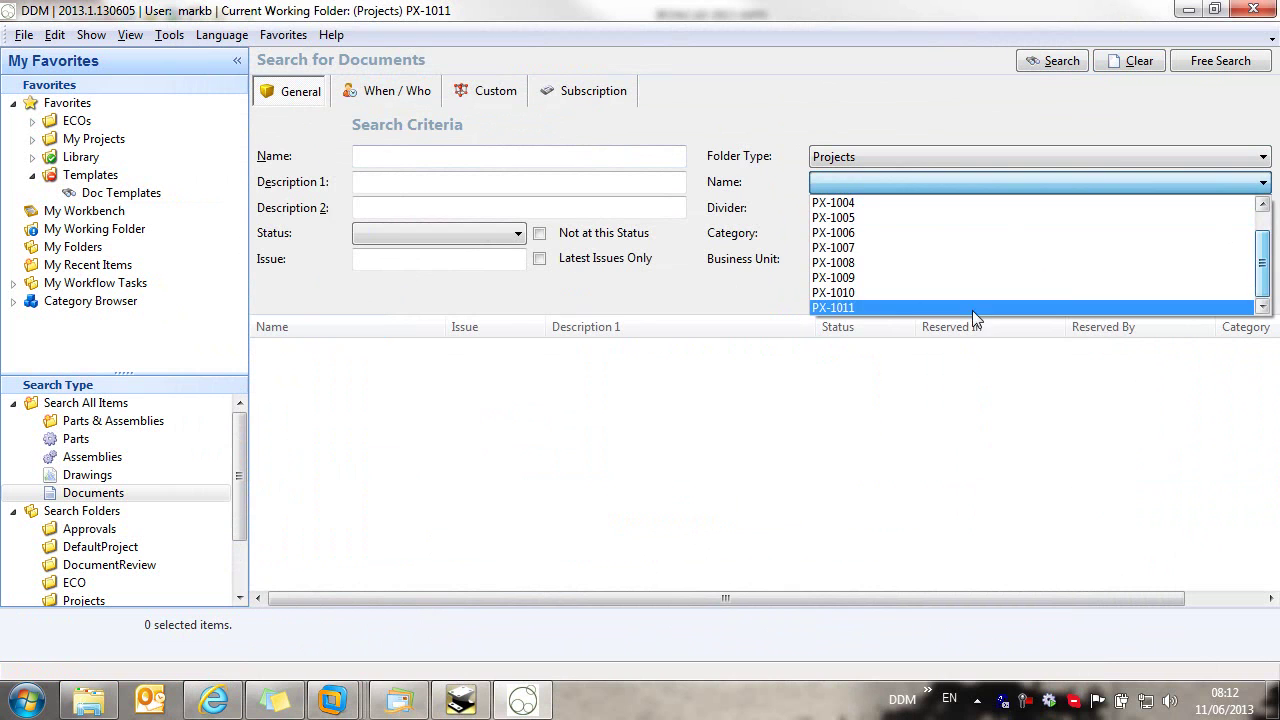
{"action": "left_click", "coordinate": [903, 310]}
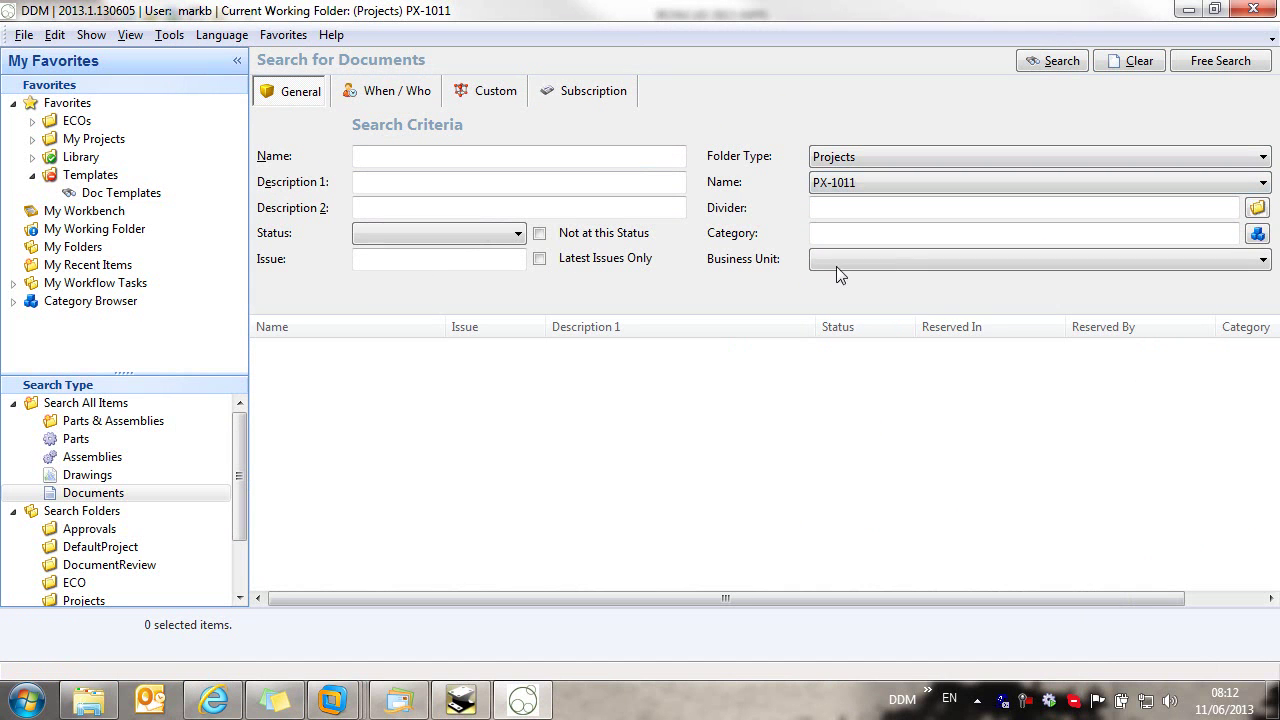
{"action": "left_click", "coordinate": [1058, 66]}
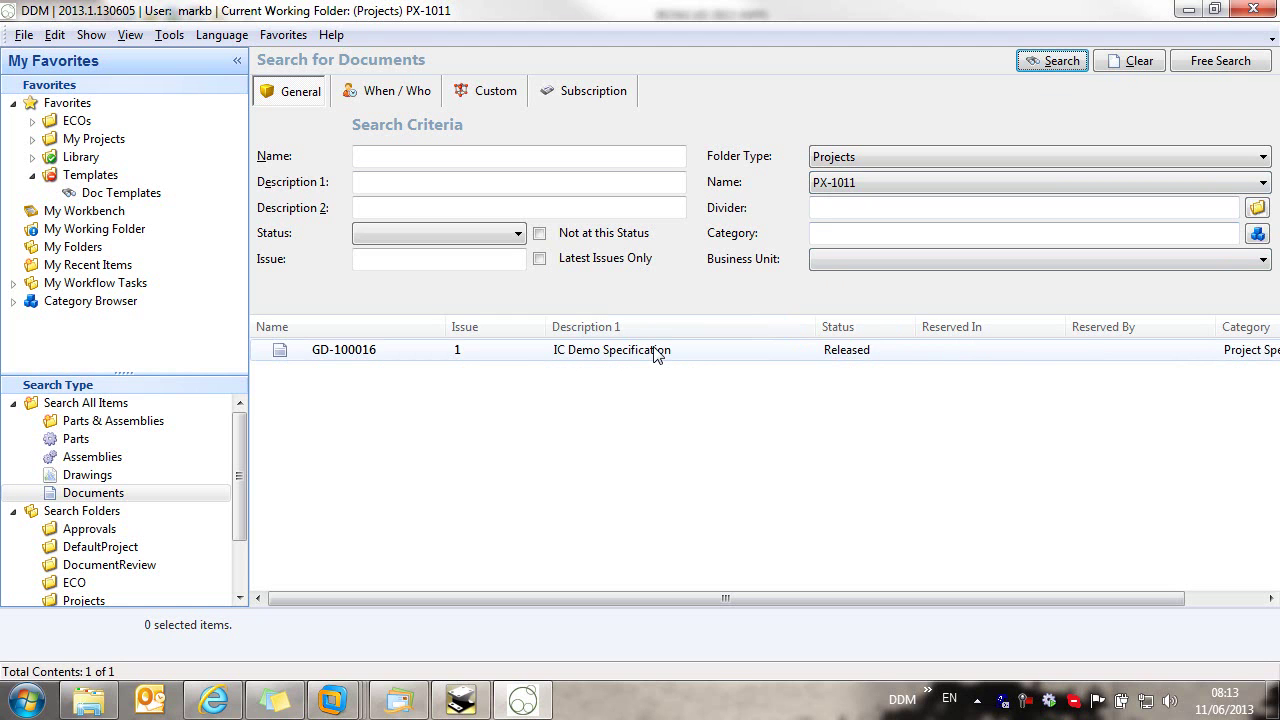
Step: Save the current search as favourite 'PX1011' under My Projects
{"action": "left_click", "coordinate": [284, 35]}
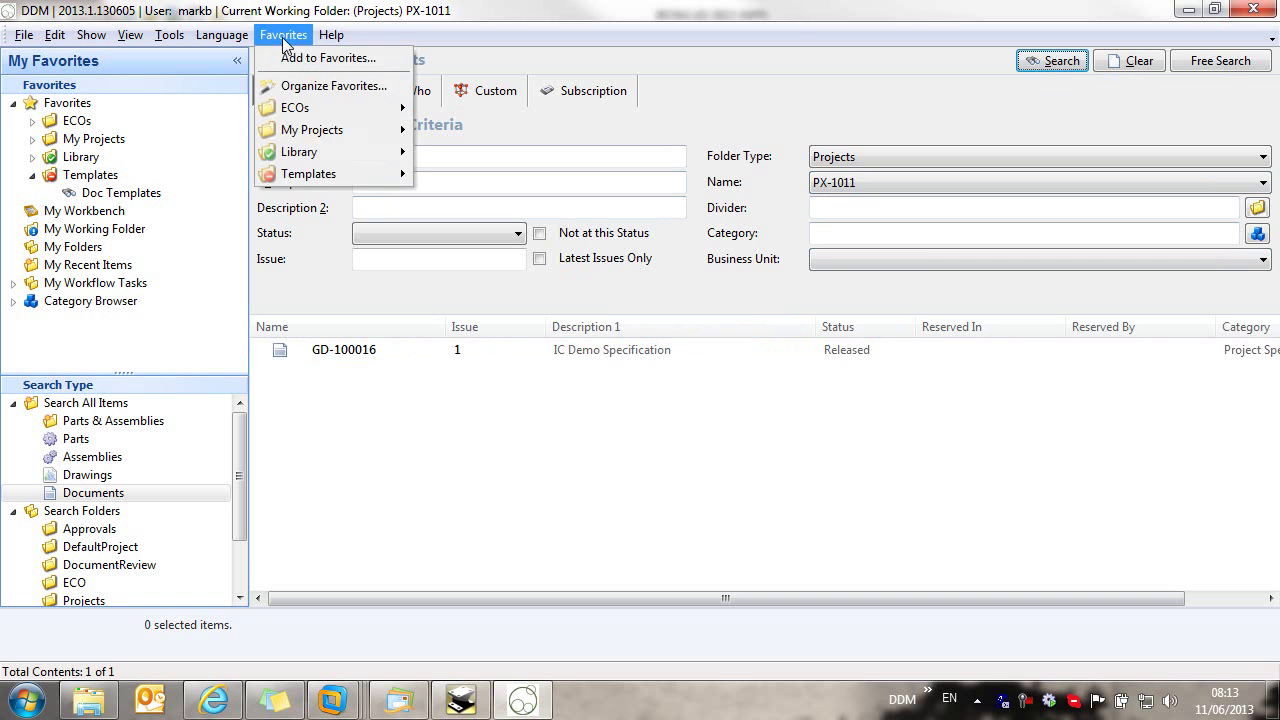
{"action": "left_click", "coordinate": [305, 60]}
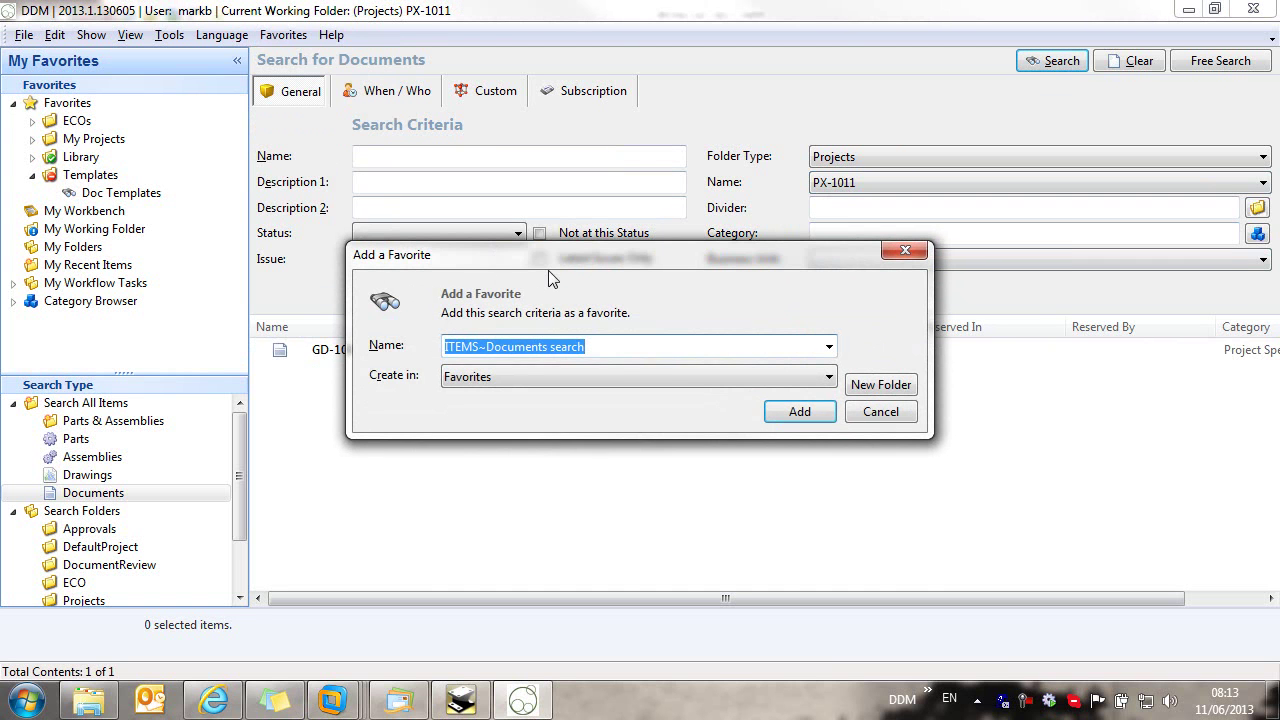
{"action": "type", "text": "PX101"}
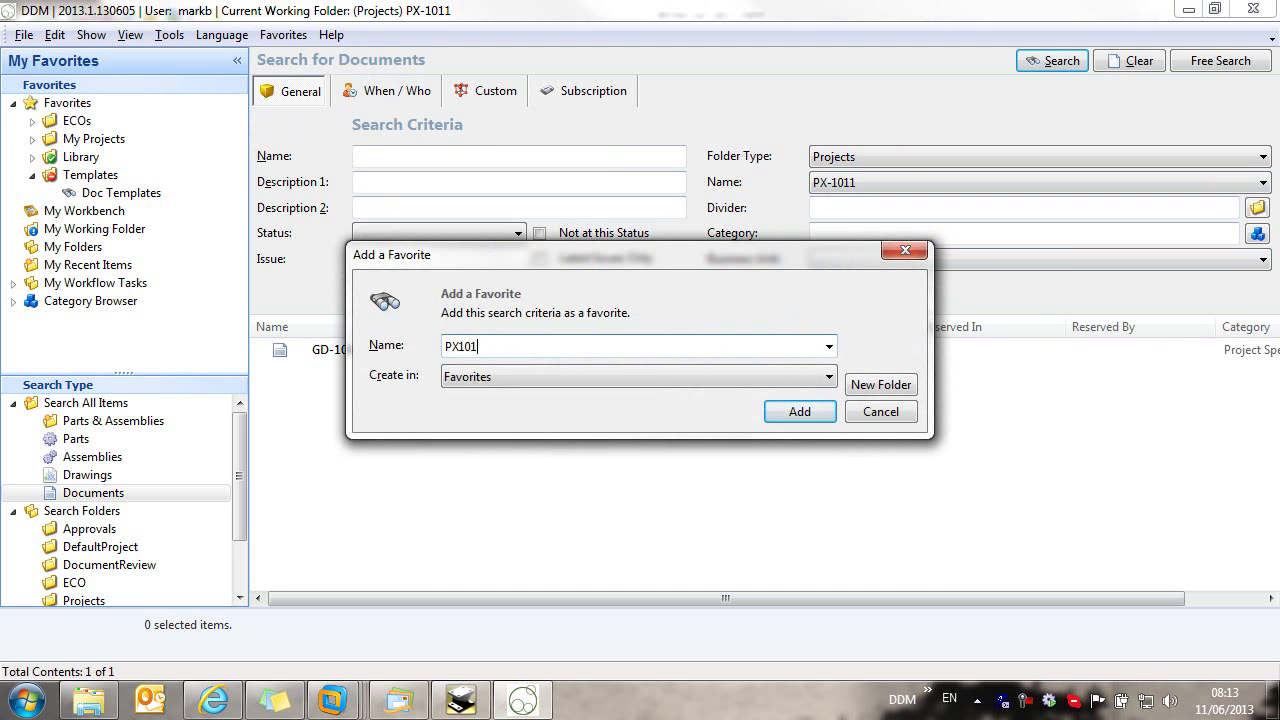
{"action": "type", "text": "1"}
{"action": "left_click", "coordinate": [525, 376]}
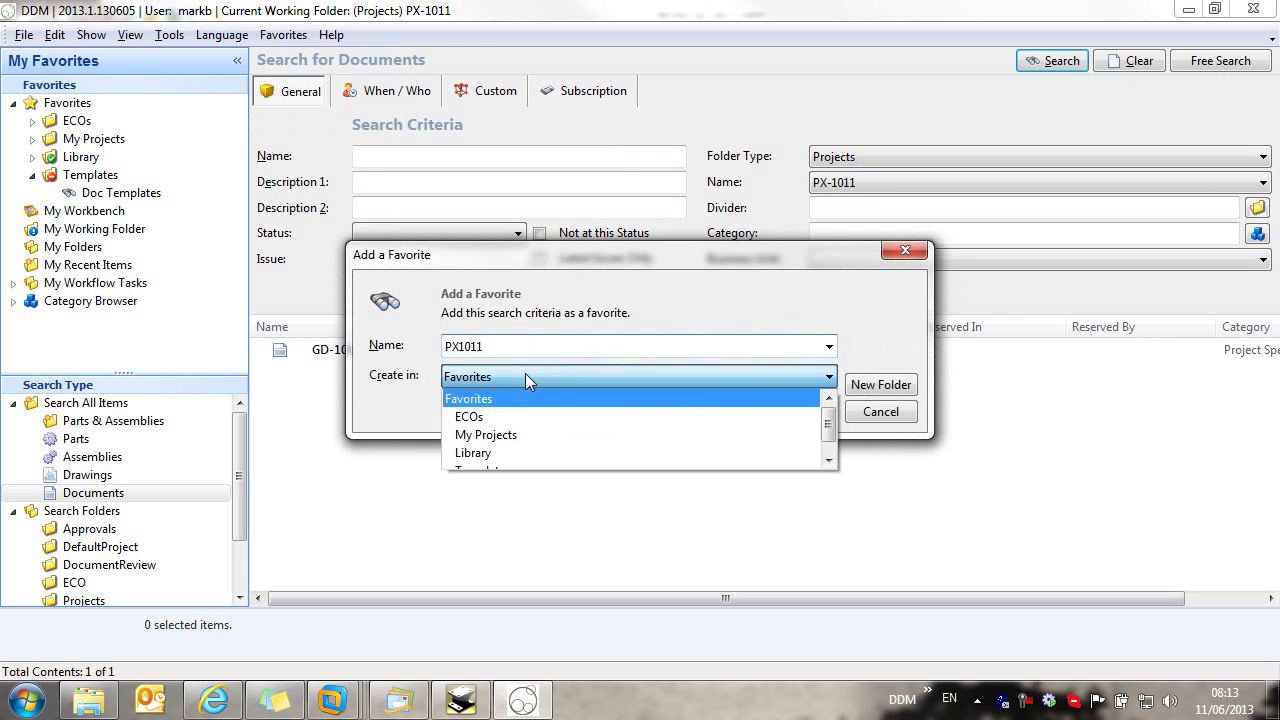
{"action": "left_click", "coordinate": [514, 437]}
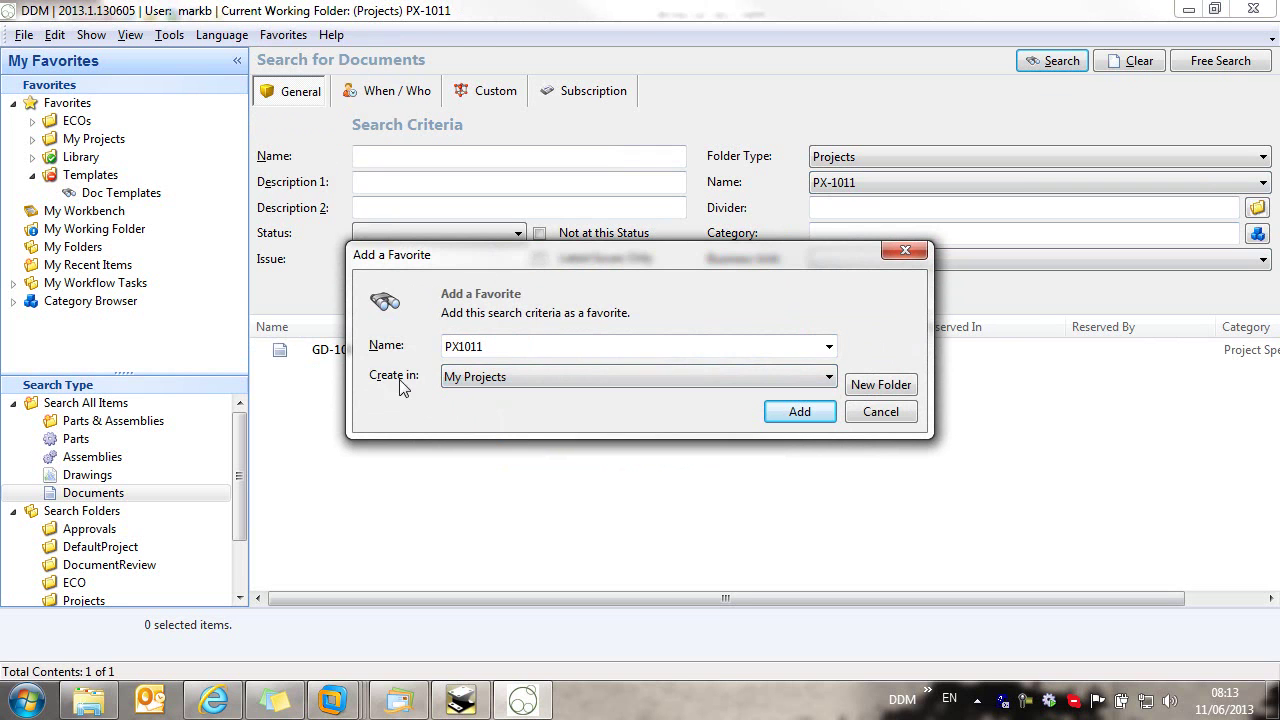
{"action": "left_click", "coordinate": [800, 411]}
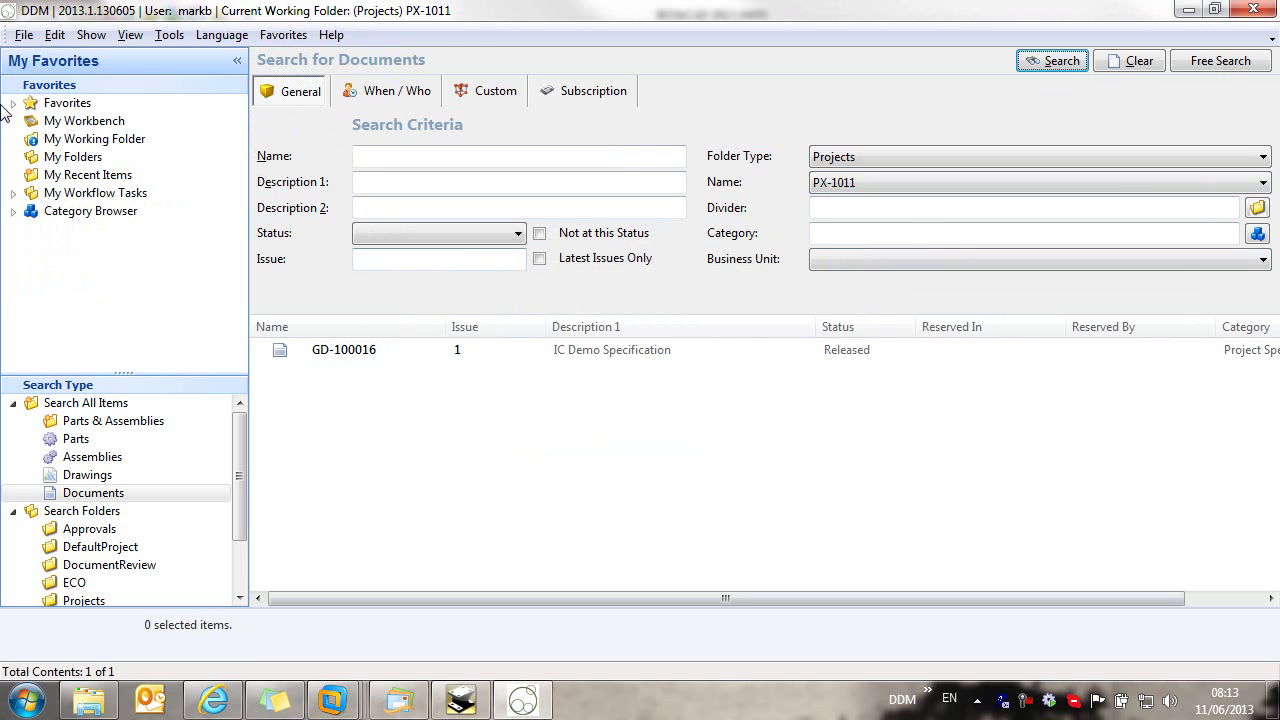
Step: Test the saved PX1008 and PX1011 project searches from My Projects
{"action": "left_click", "coordinate": [13, 104]}
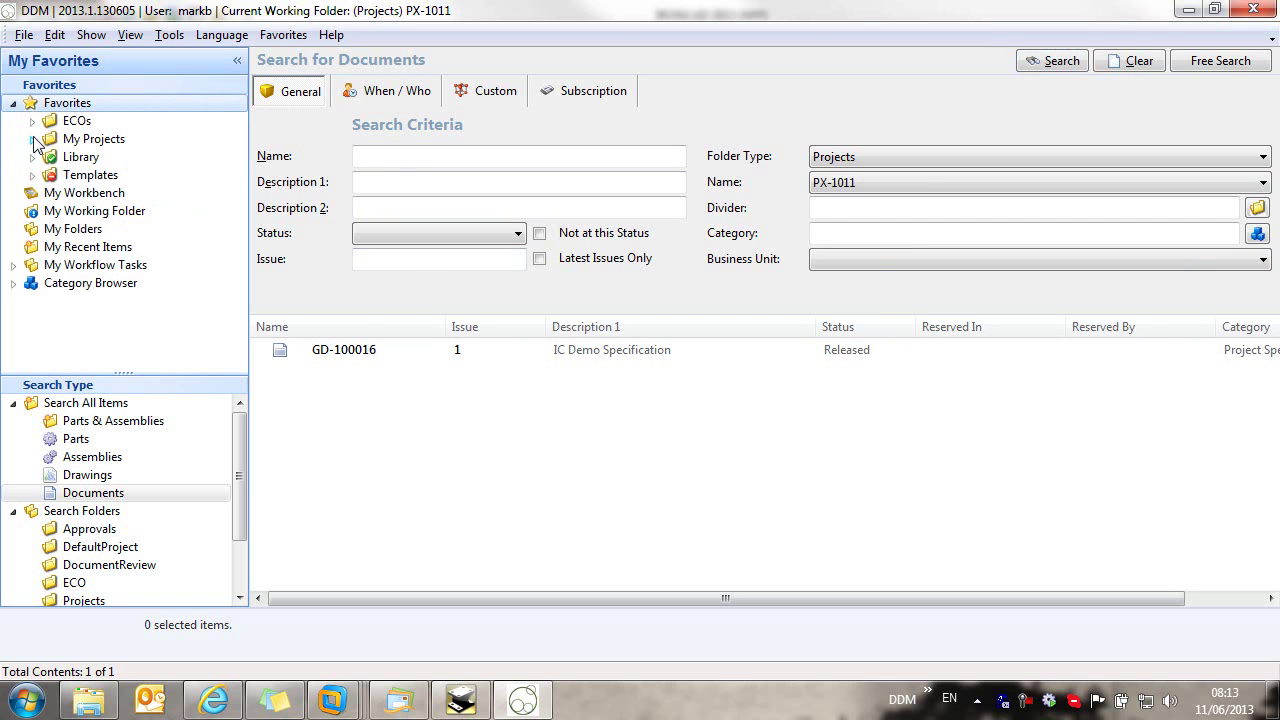
{"action": "left_click", "coordinate": [32, 139]}
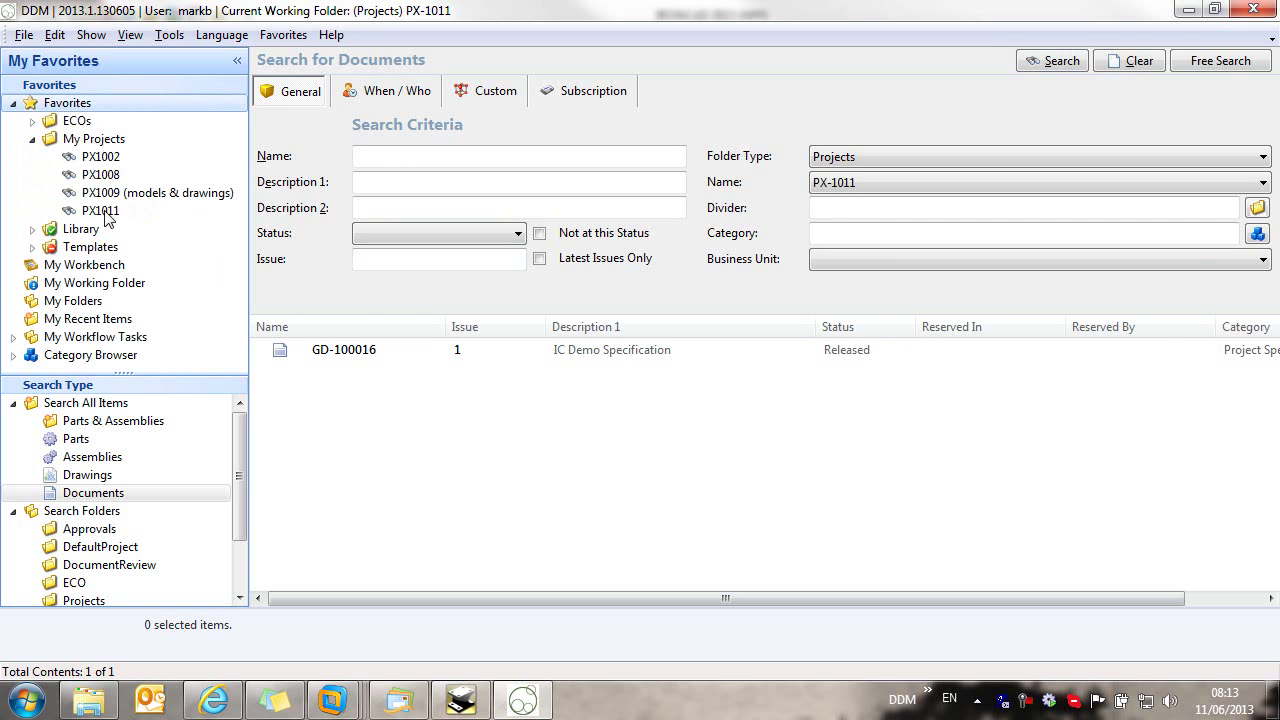
{"action": "left_click", "coordinate": [100, 176]}
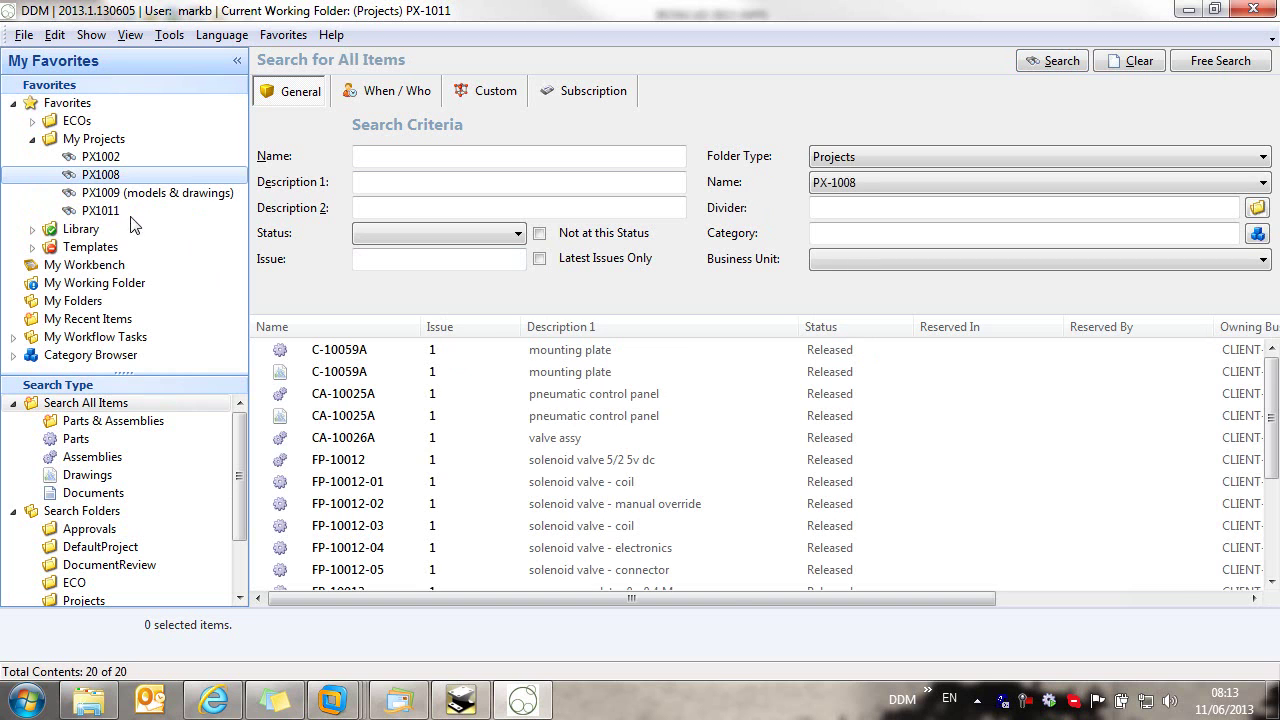
{"action": "left_click", "coordinate": [100, 211]}
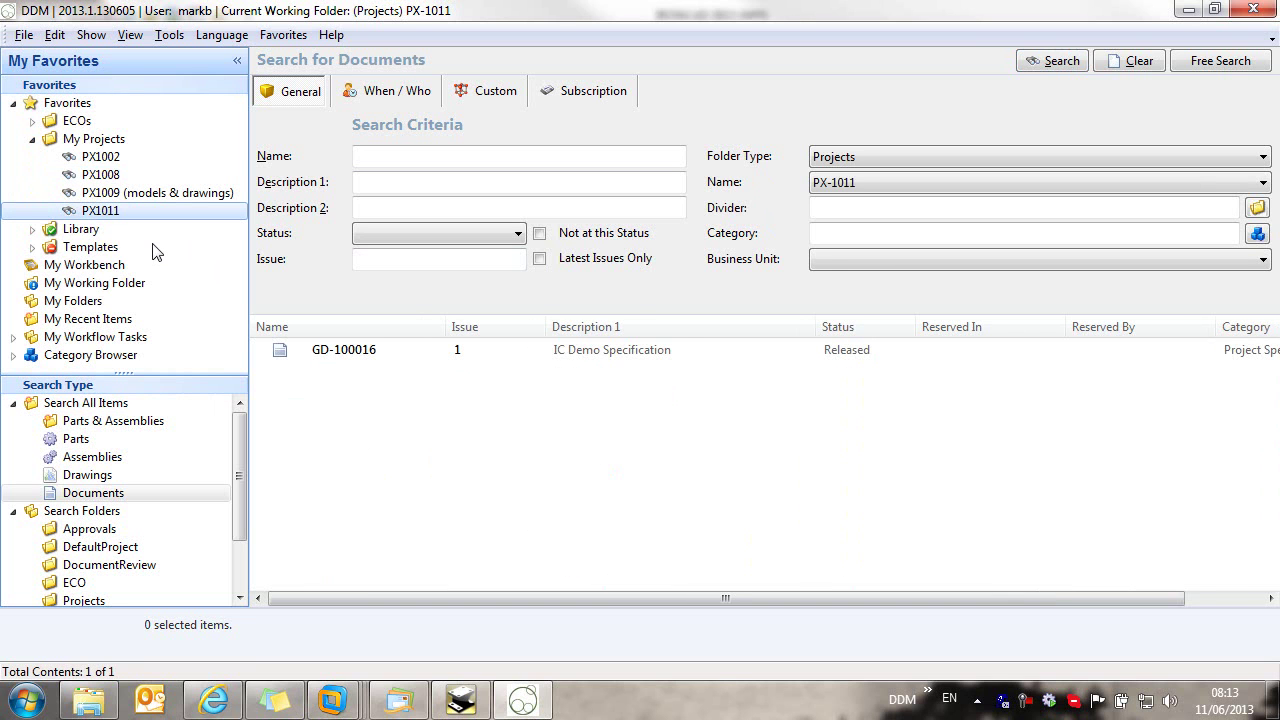
{"action": "left_click", "coordinate": [32, 139]}
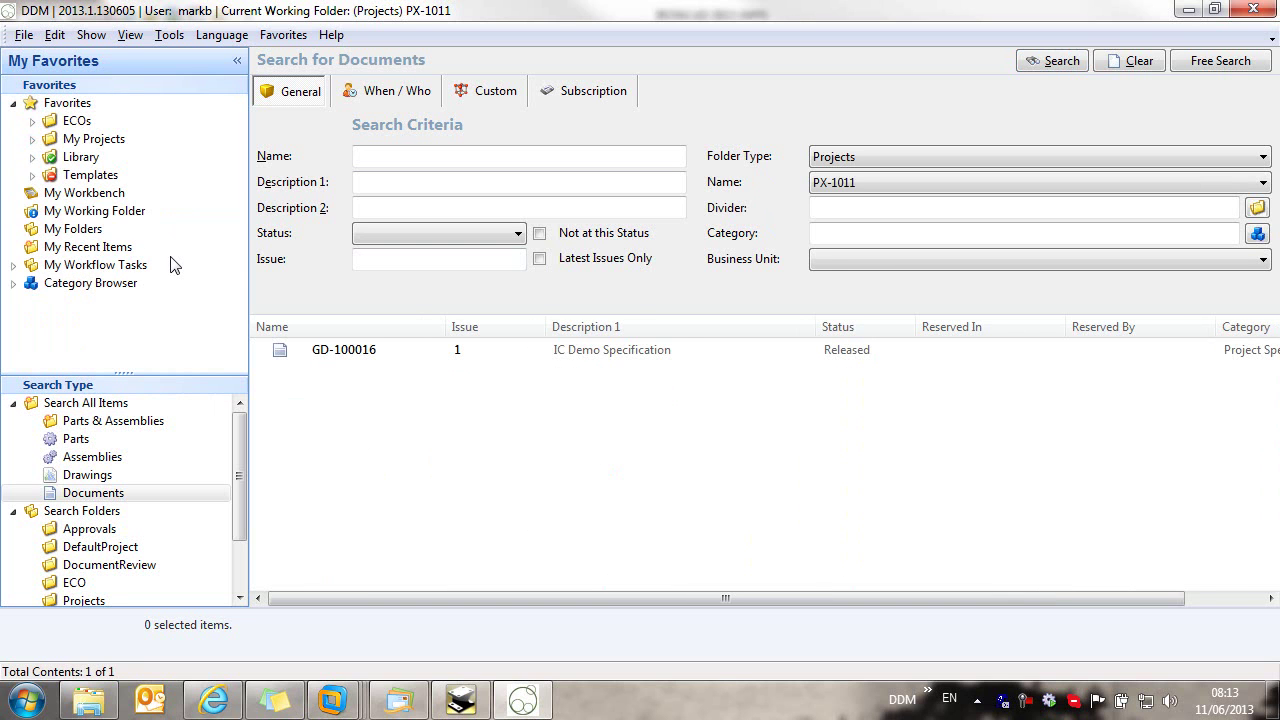
Step: Clear the search, switch to Free Search, and close DDM to the system tray
{"action": "left_click", "coordinate": [1137, 61]}
{"action": "left_click", "coordinate": [1218, 61]}
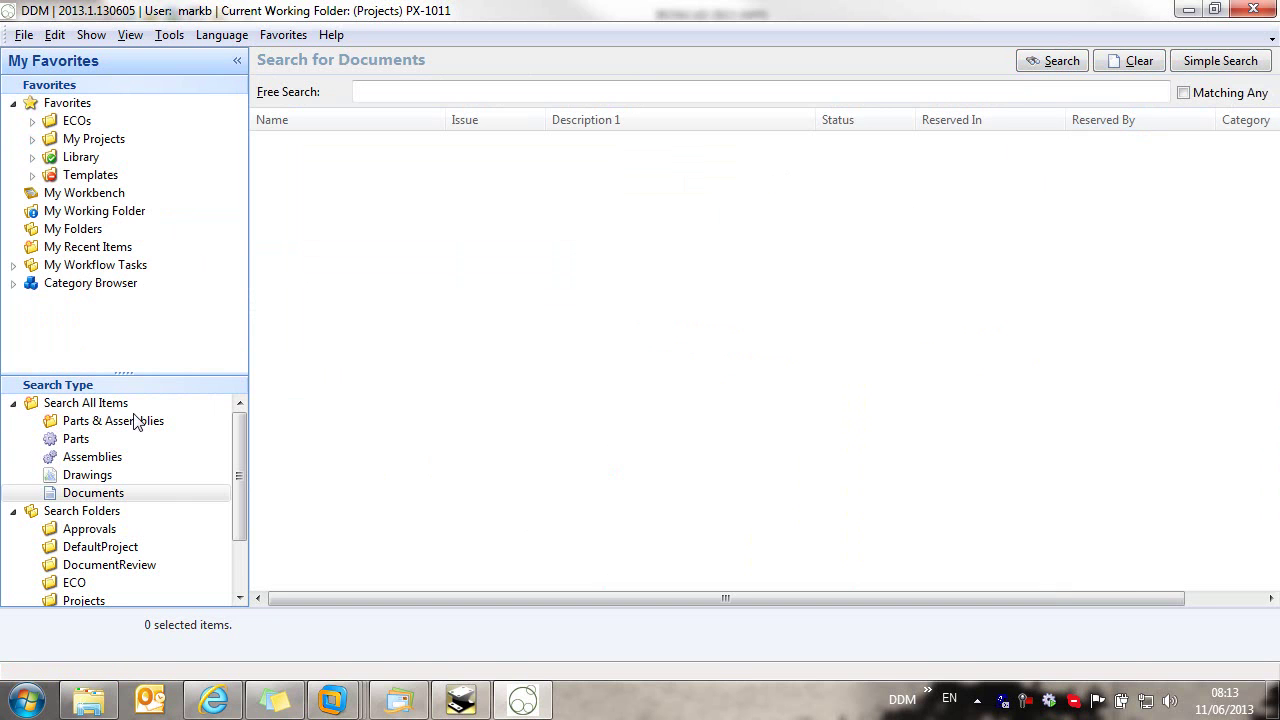
{"action": "left_click", "coordinate": [13, 403]}
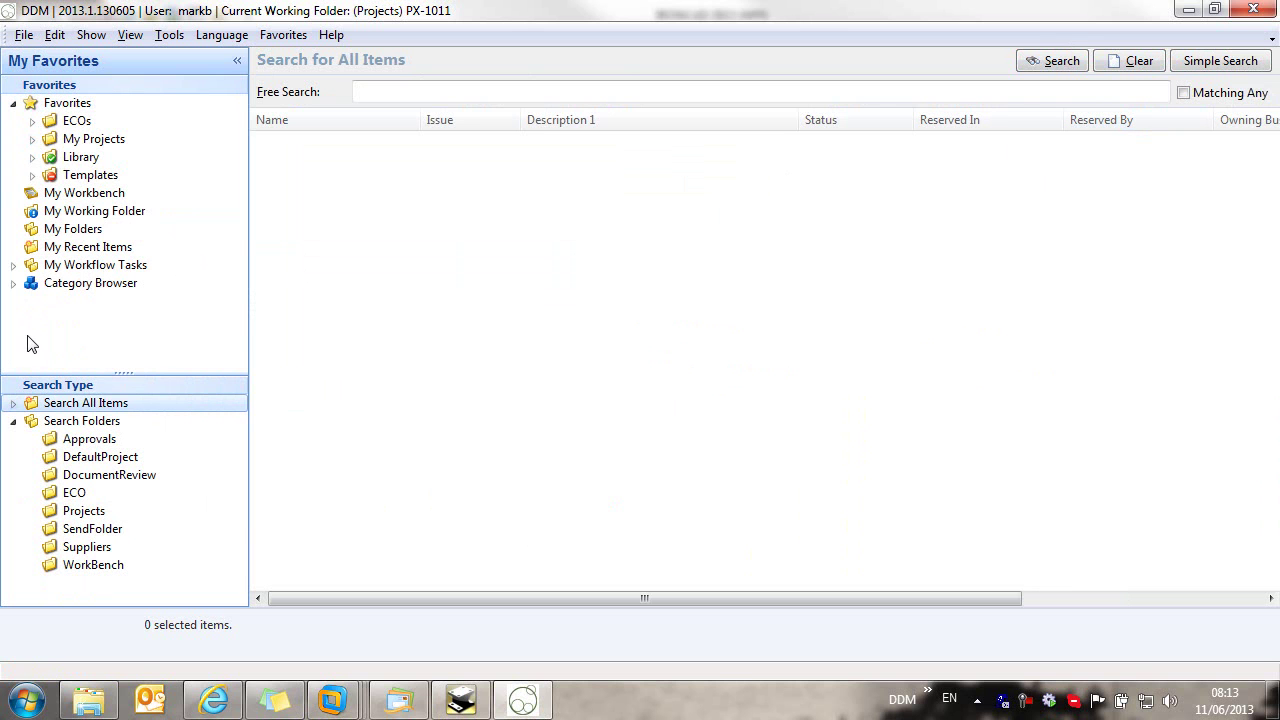
{"action": "left_click", "coordinate": [1252, 10]}
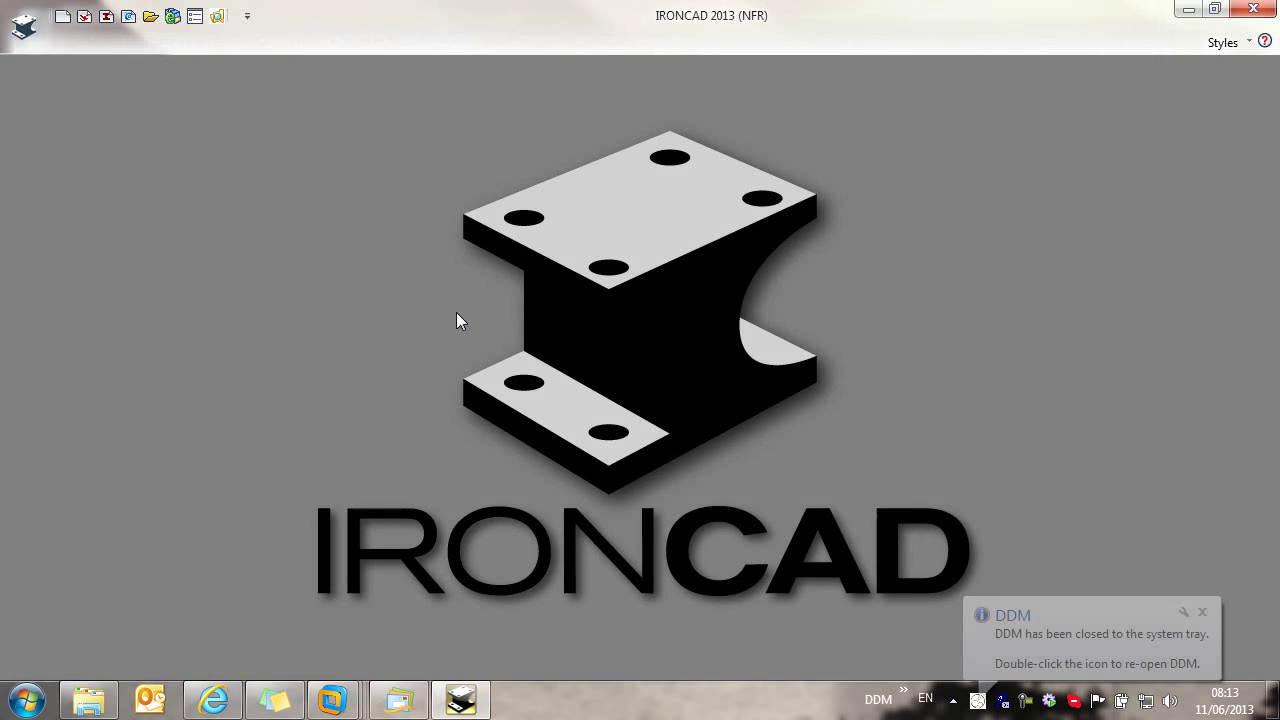
Step: In a new scene, add a block sized 35 by 16 with height 39.5
{"action": "left_click", "coordinate": [85, 16]}
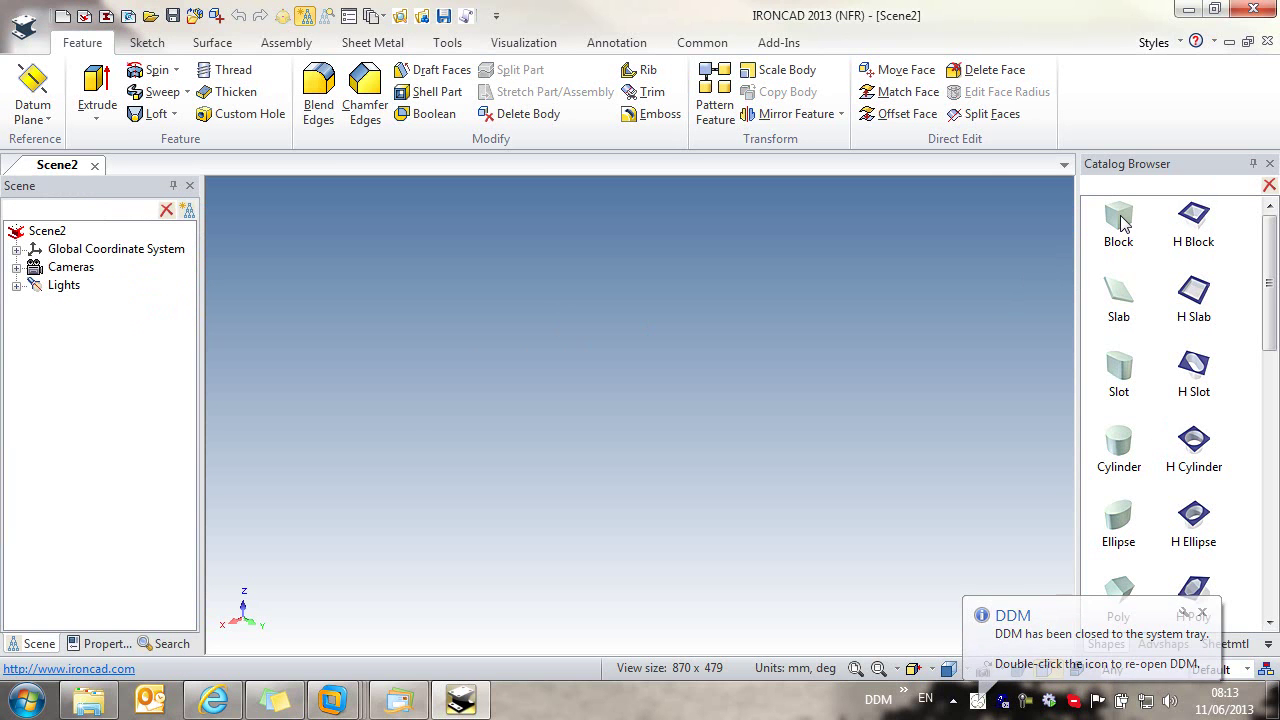
{"action": "left_click_drag", "start_coordinate": [1122, 222], "coordinate": [540, 451]}
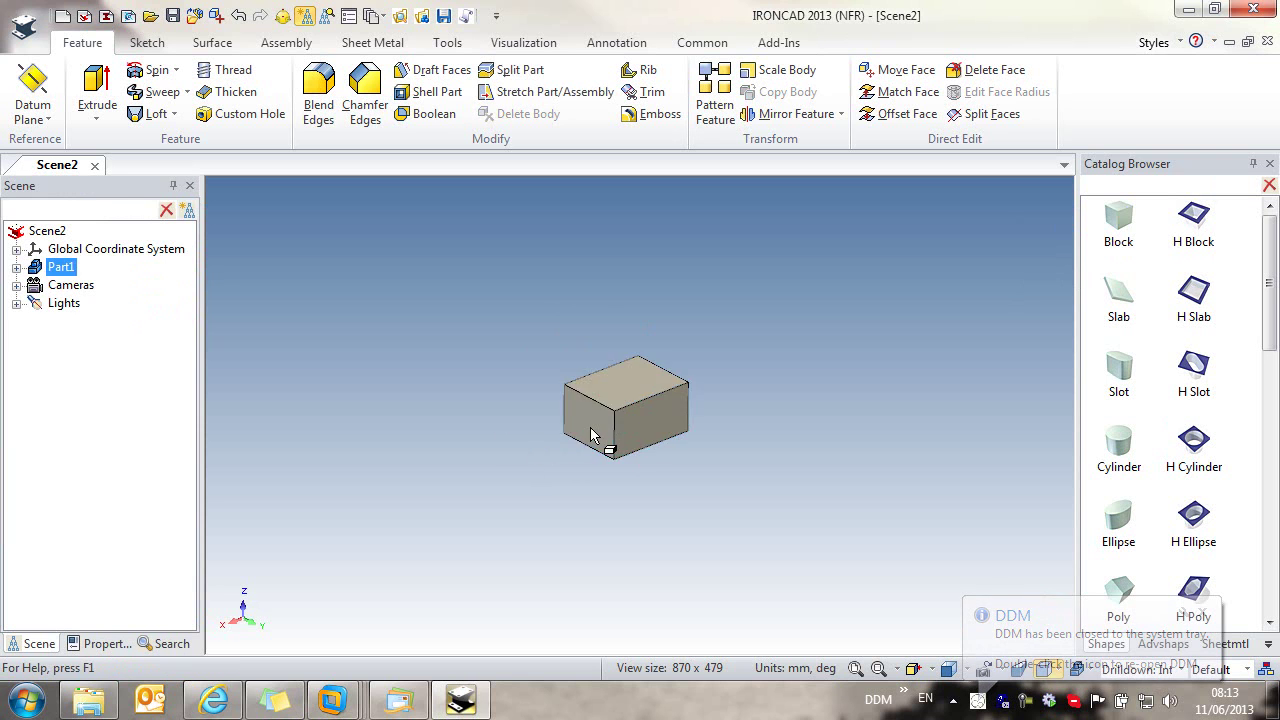
{"action": "left_click", "coordinate": [587, 434]}
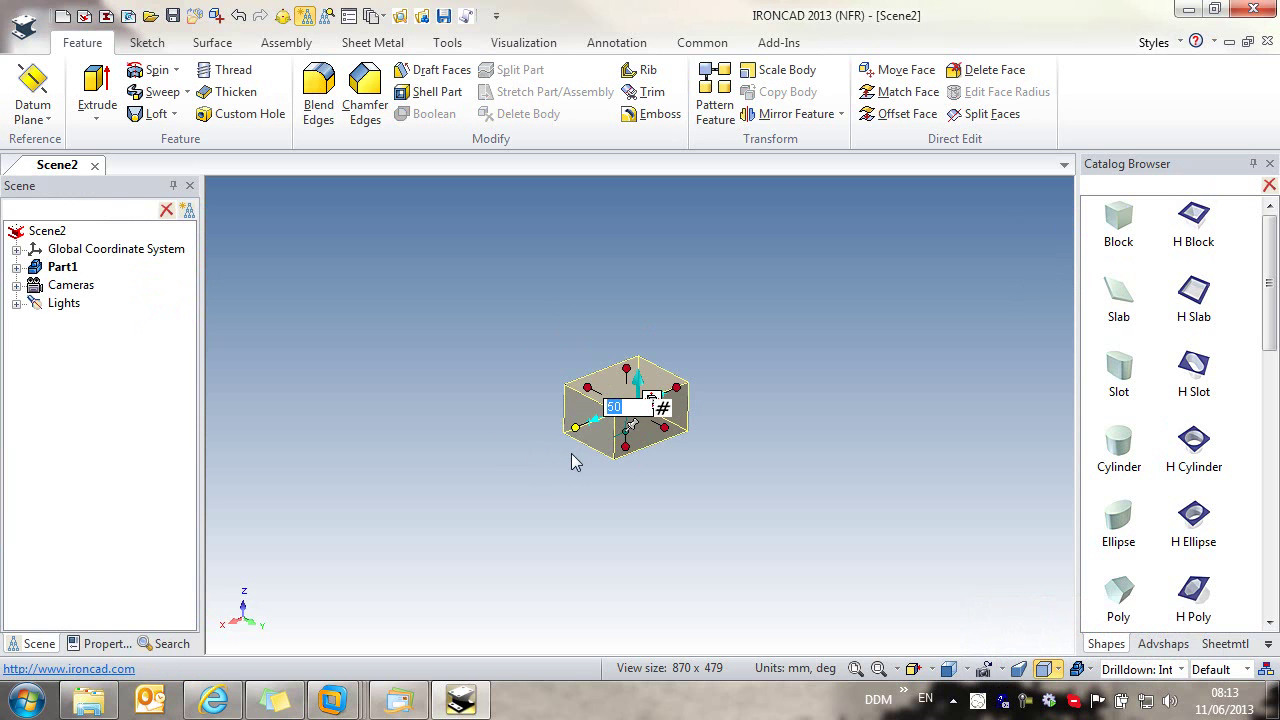
{"action": "type", "text": "35"}
{"action": "key", "text": "Return"}
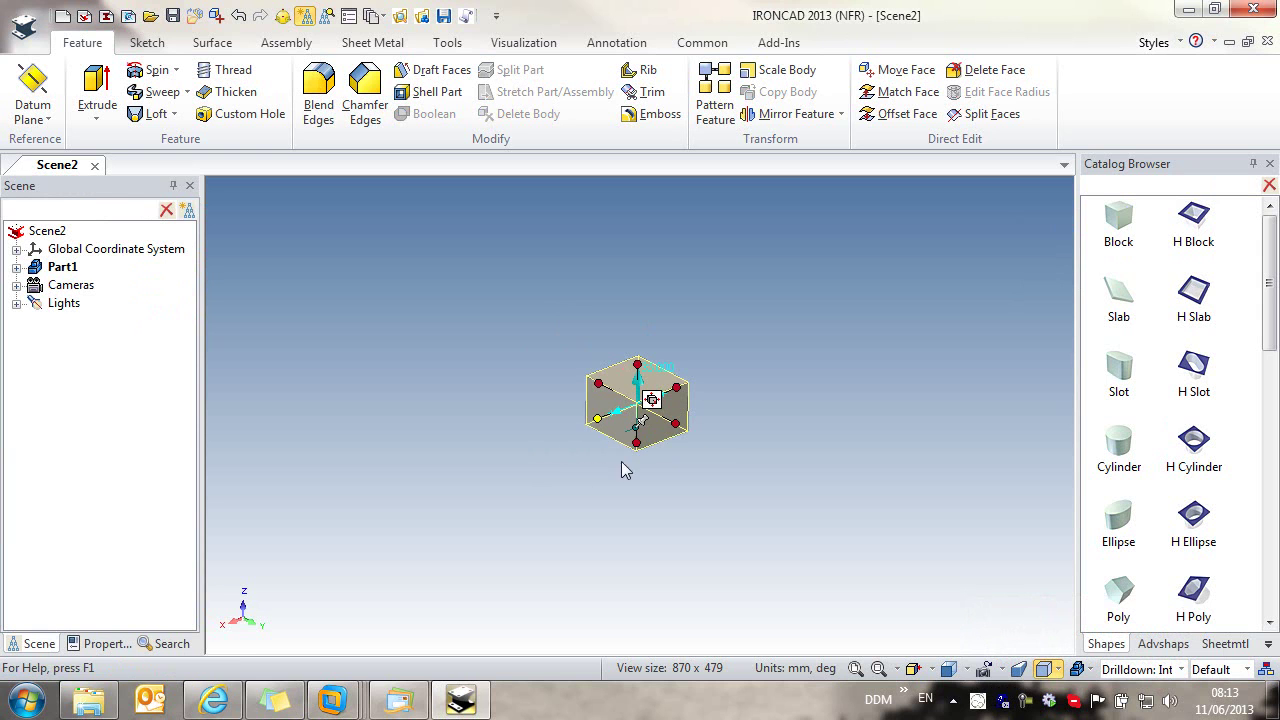
{"action": "left_click", "coordinate": [676, 424]}
{"action": "type", "text": "16"}
{"action": "key", "text": "Return"}
{"action": "left_click", "coordinate": [628, 358]}
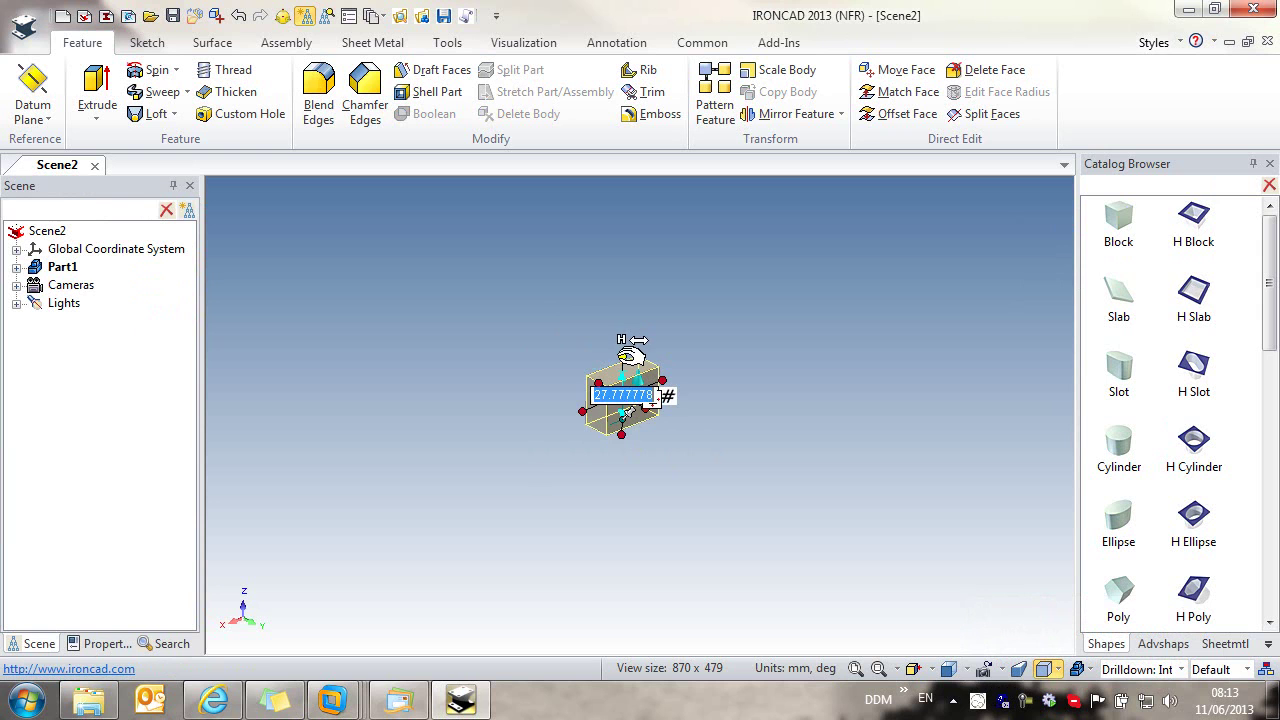
{"action": "type", "text": "39."}
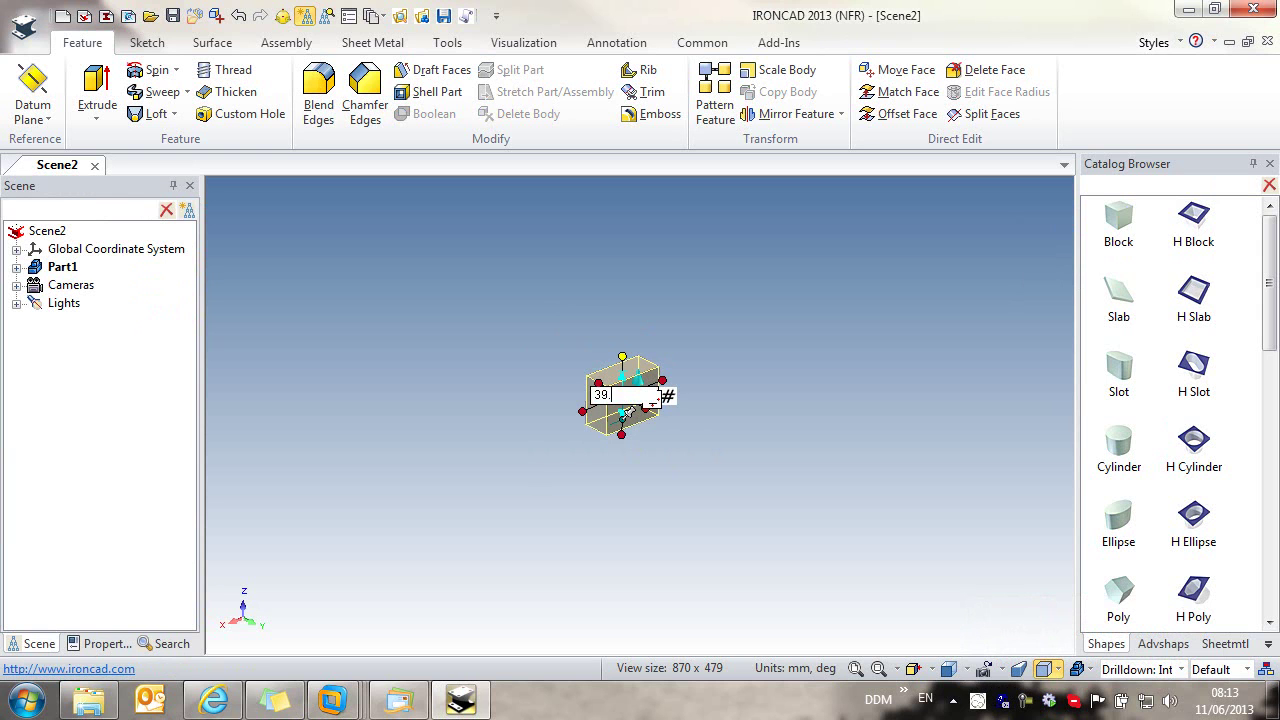
{"action": "type", "text": "5"}
{"action": "key", "text": "Return"}
{"action": "left_click", "coordinate": [813, 388]}
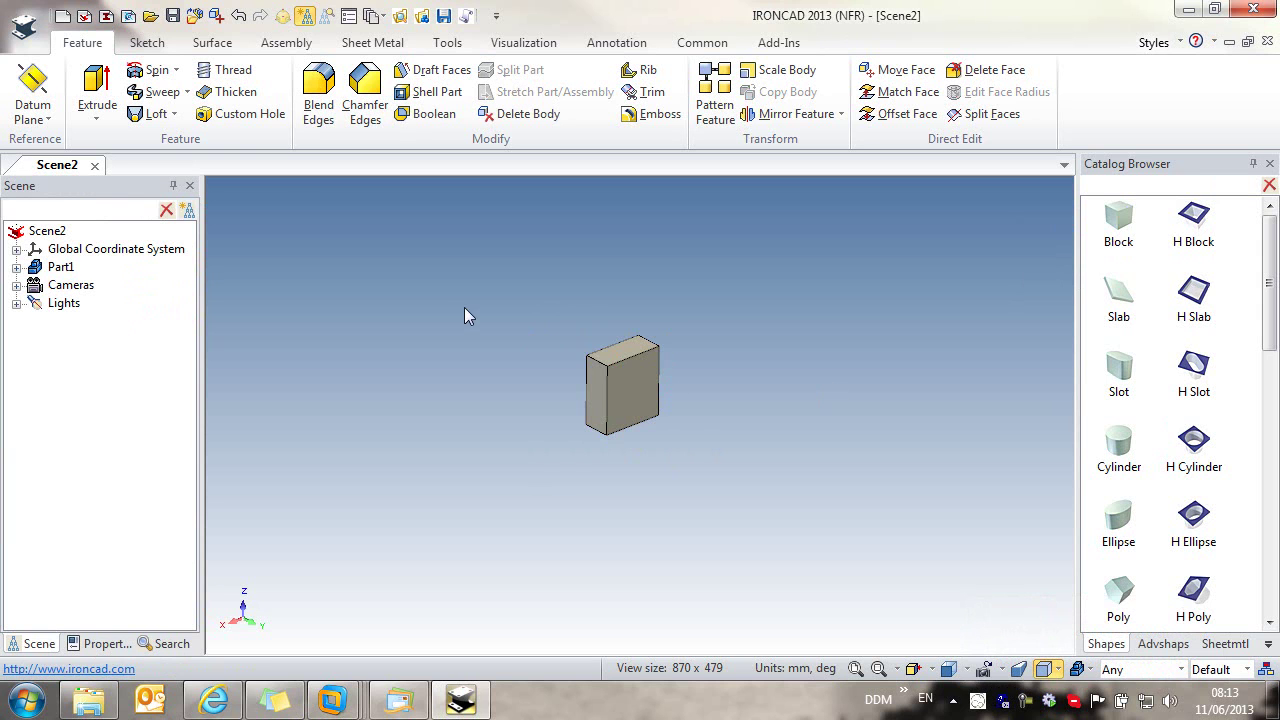
Step: Blend the block's two top edges with a 17.5 mm radius
{"action": "left_click", "coordinate": [318, 95]}
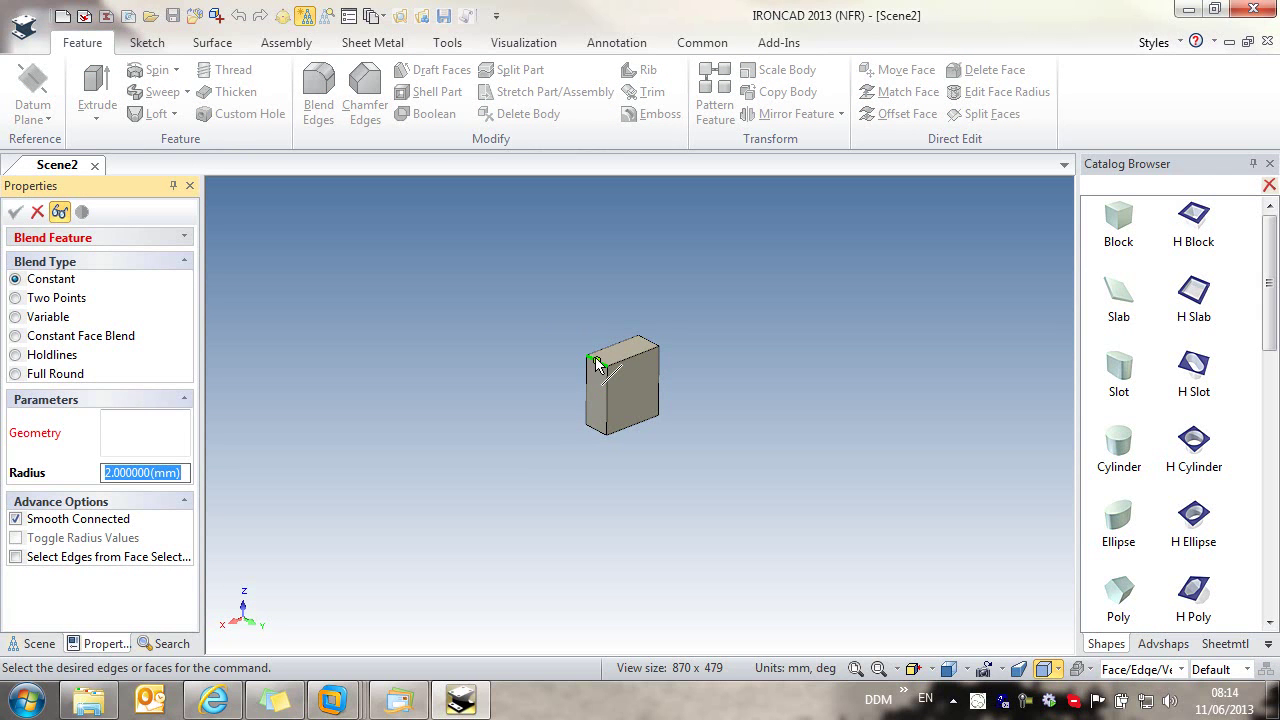
{"action": "left_click", "coordinate": [596, 364]}
{"action": "left_click", "coordinate": [652, 346]}
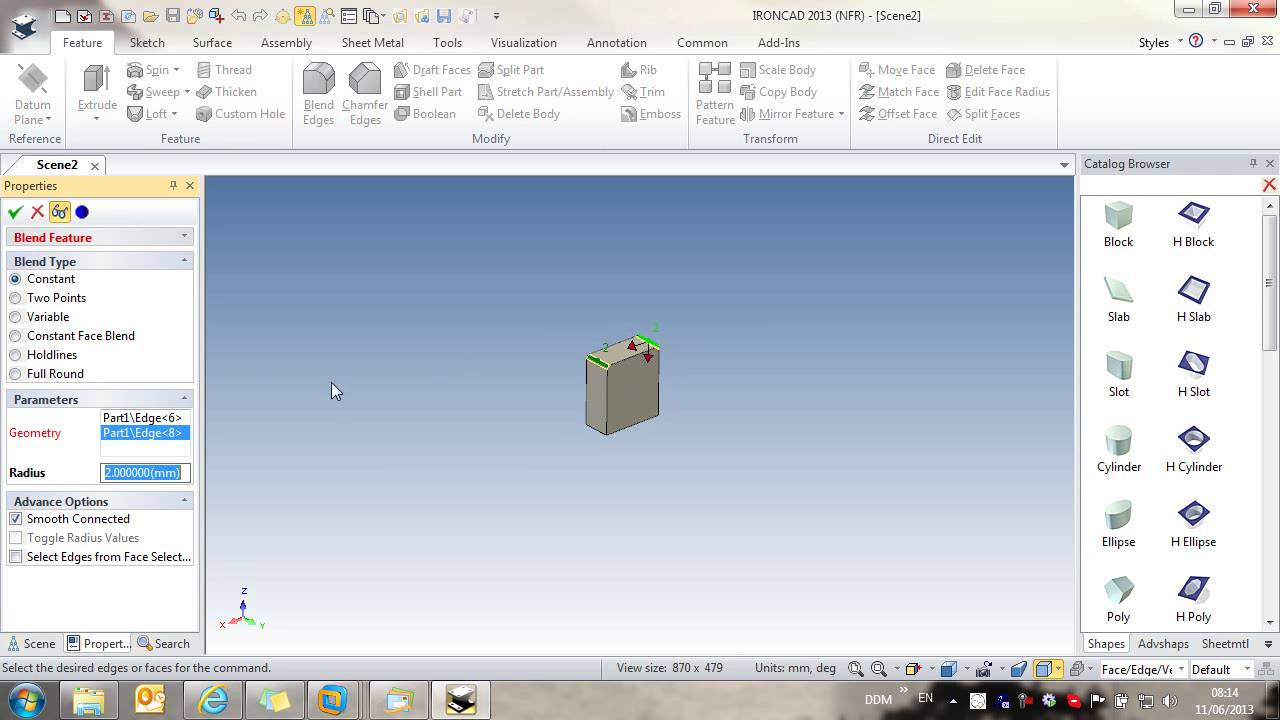
{"action": "left_click", "coordinate": [133, 420], "text": "shift"}
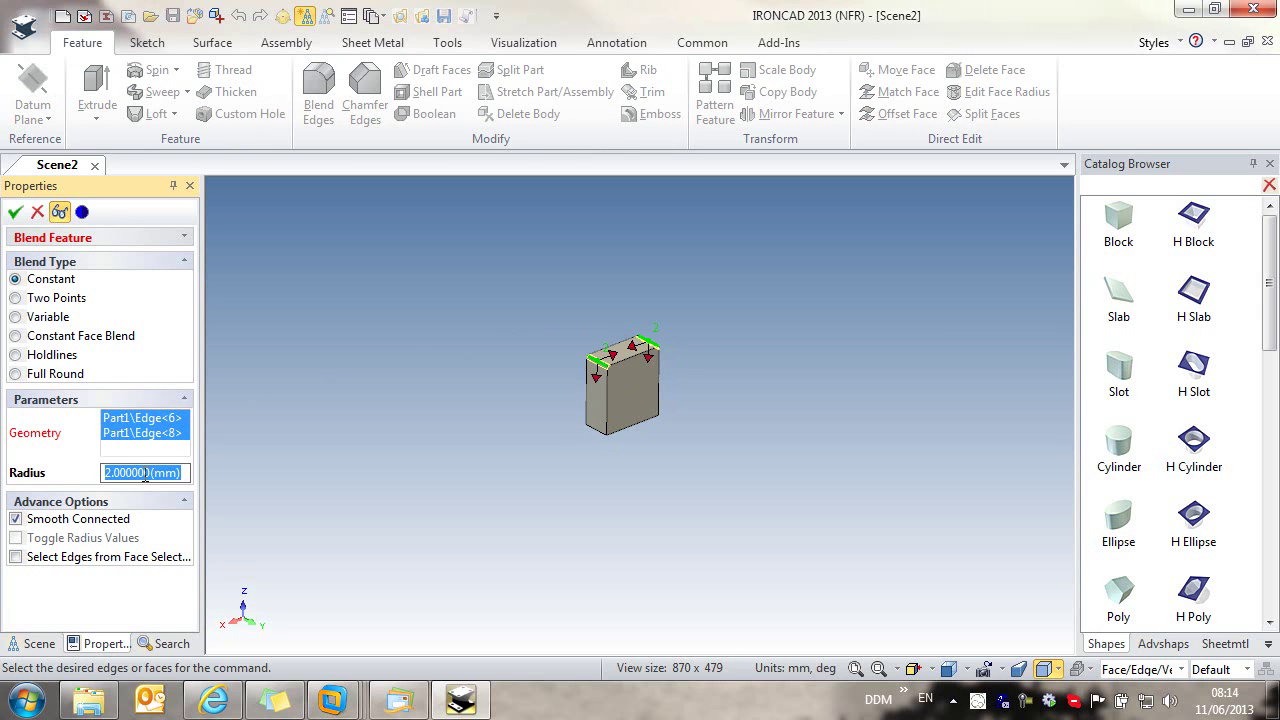
{"action": "type", "text": "3"}
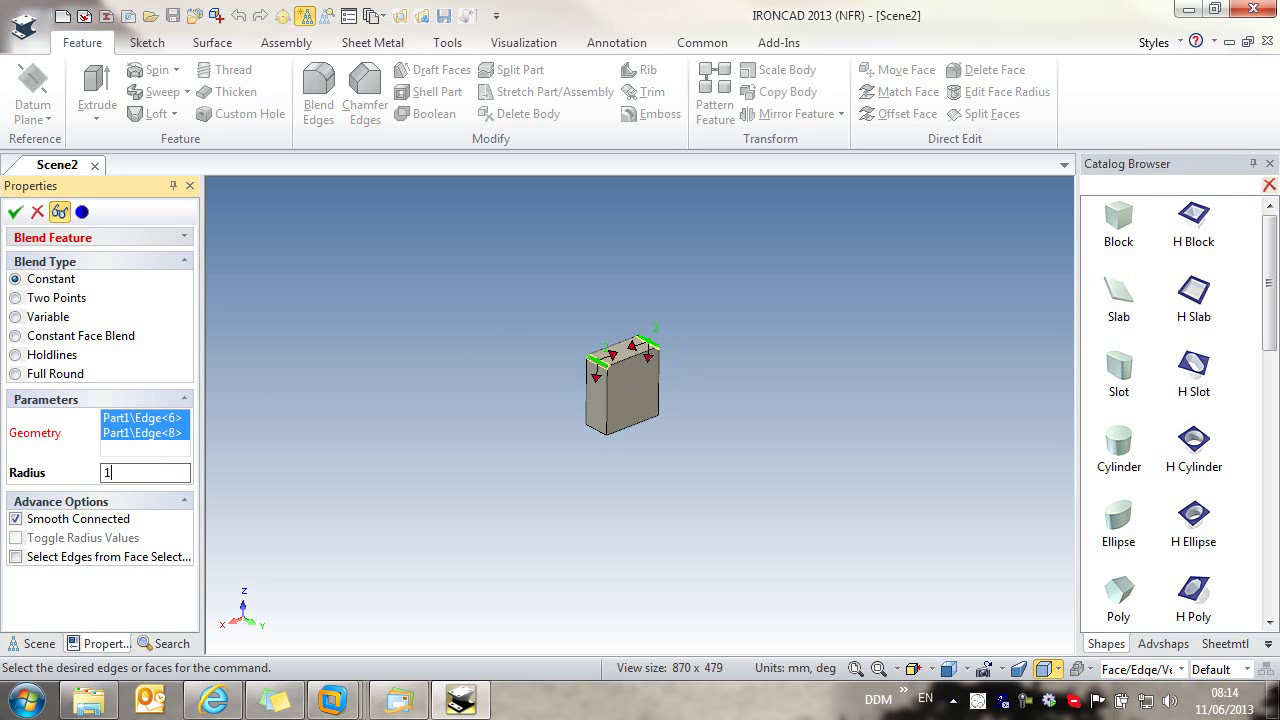
{"action": "key", "text": "Return"}
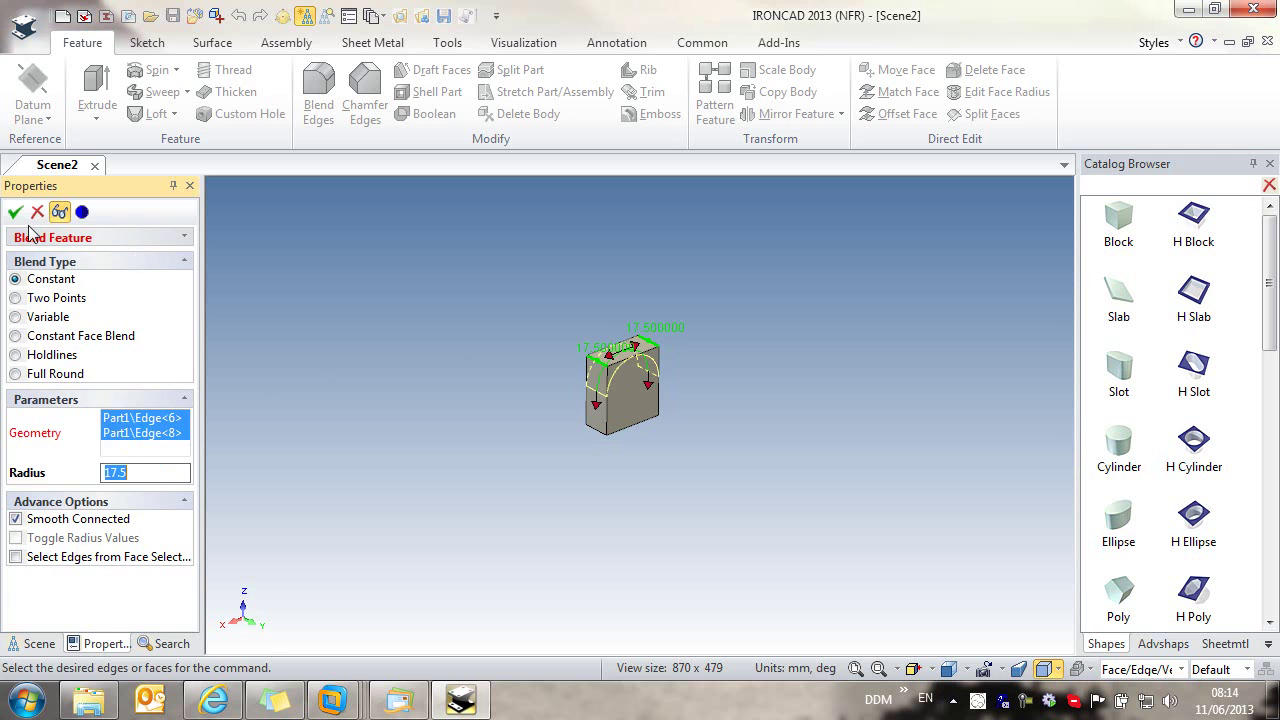
{"action": "left_click", "coordinate": [15, 212]}
{"action": "left_click", "coordinate": [643, 231]}
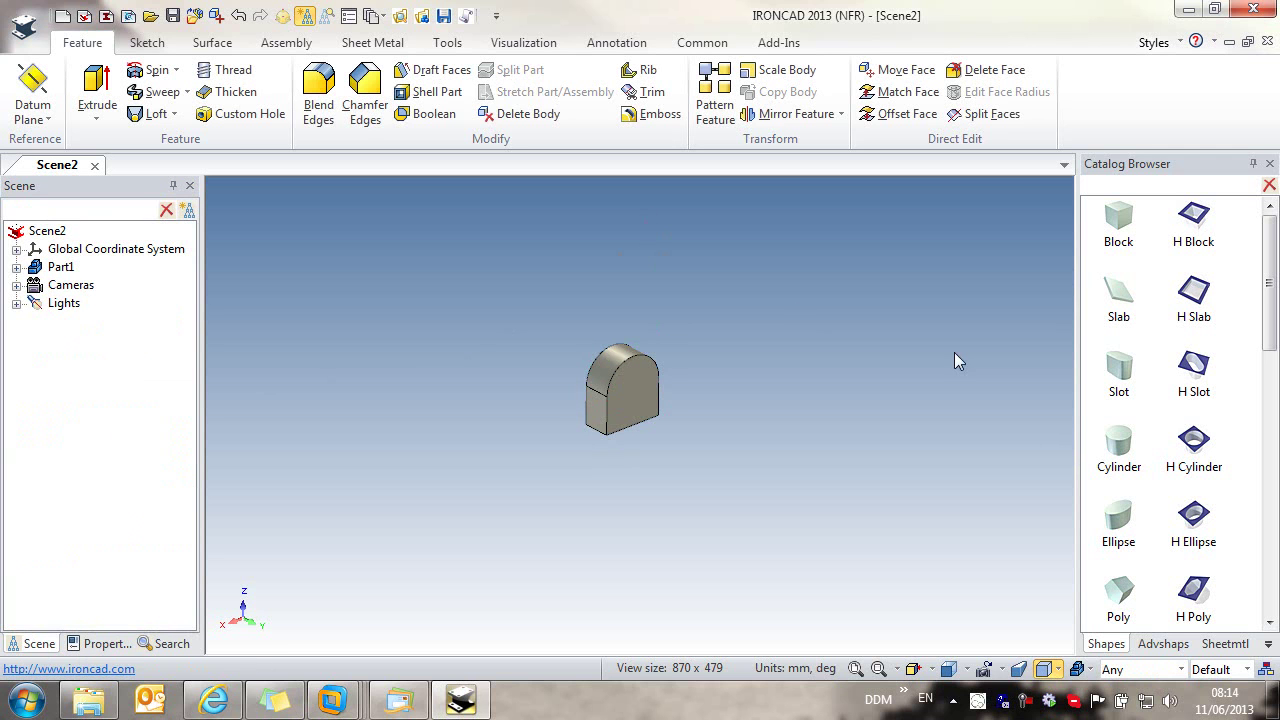
Step: Add a size 15 H Cylinder hole to the front face, extruded through the part
{"action": "left_click_drag", "start_coordinate": [1193, 437], "coordinate": [640, 378]}
{"action": "left_click", "coordinate": [627, 361]}
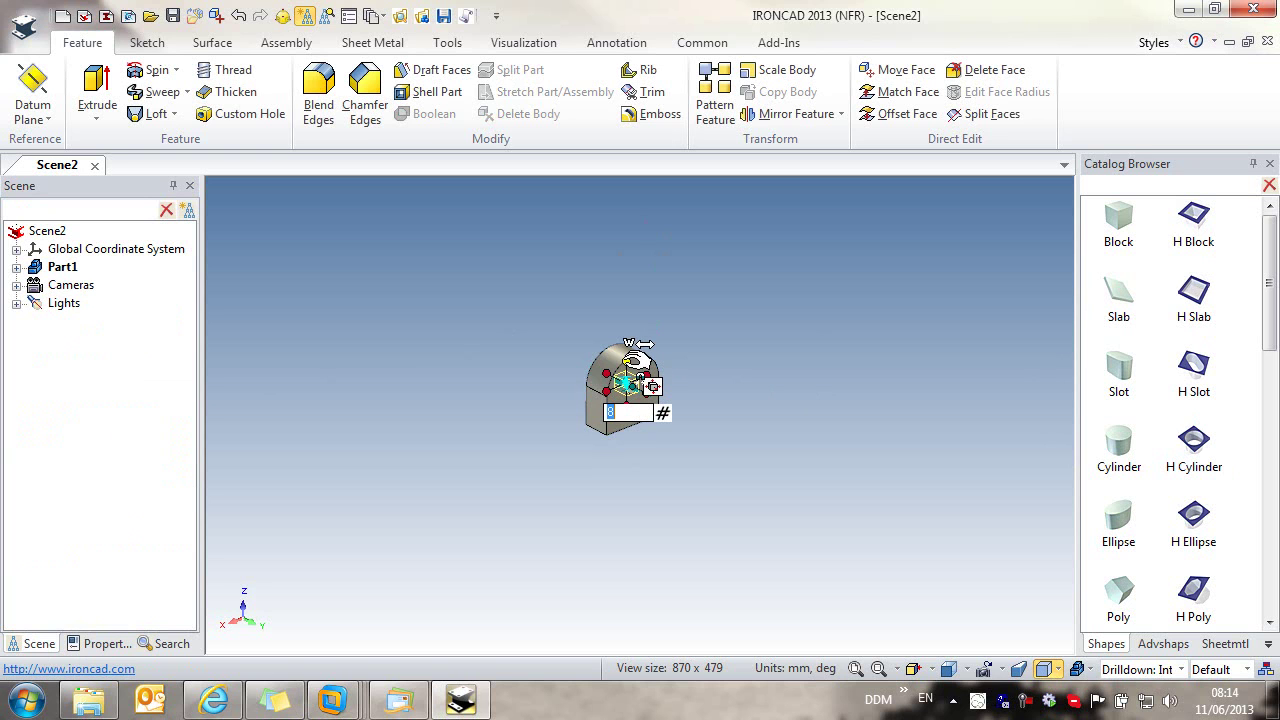
{"action": "type", "text": "15"}
{"action": "key", "text": "Return"}
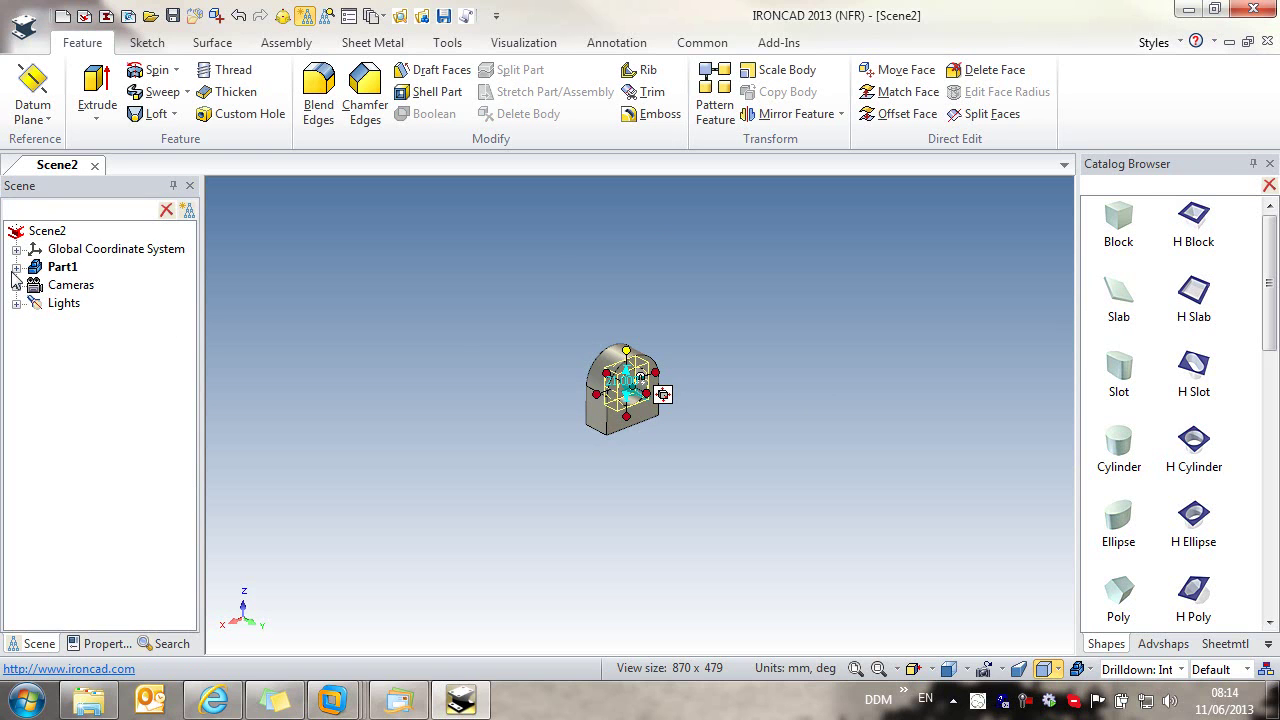
{"action": "left_click", "coordinate": [16, 267]}
{"action": "right_click", "coordinate": [88, 322]}
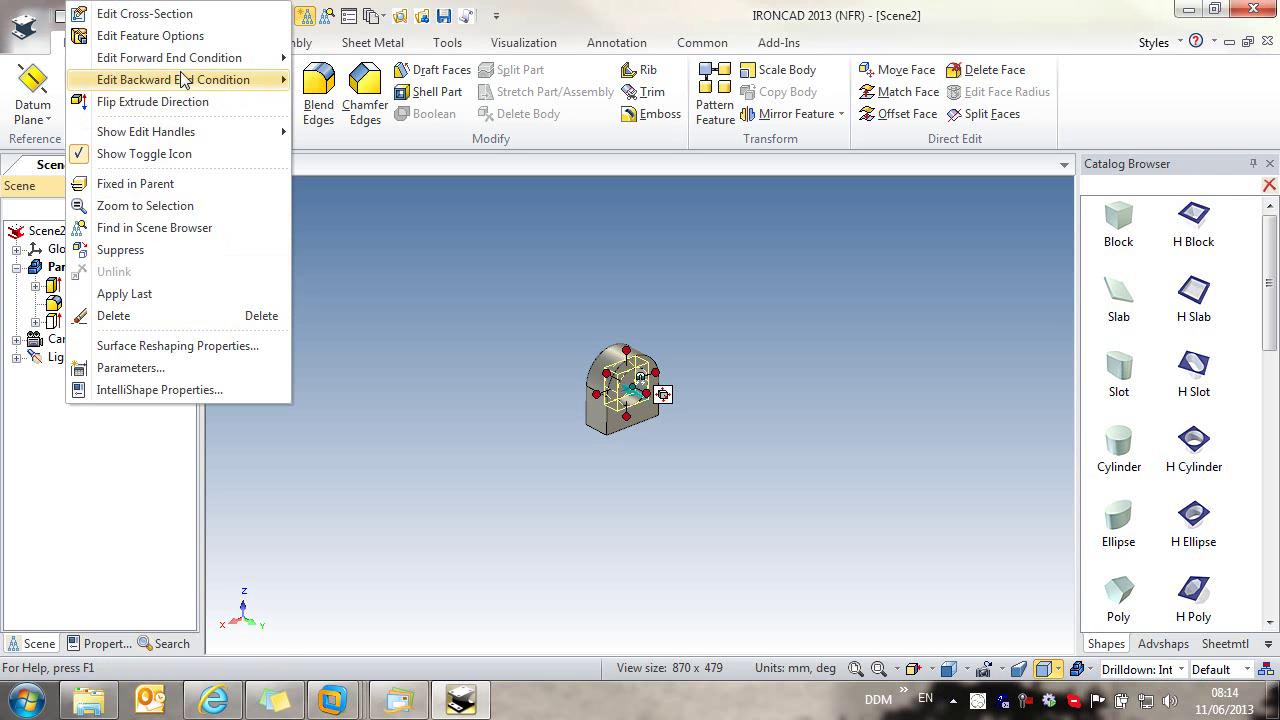
{"action": "mouse_move", "coordinate": [183, 66]}
{"action": "left_click", "coordinate": [374, 147]}
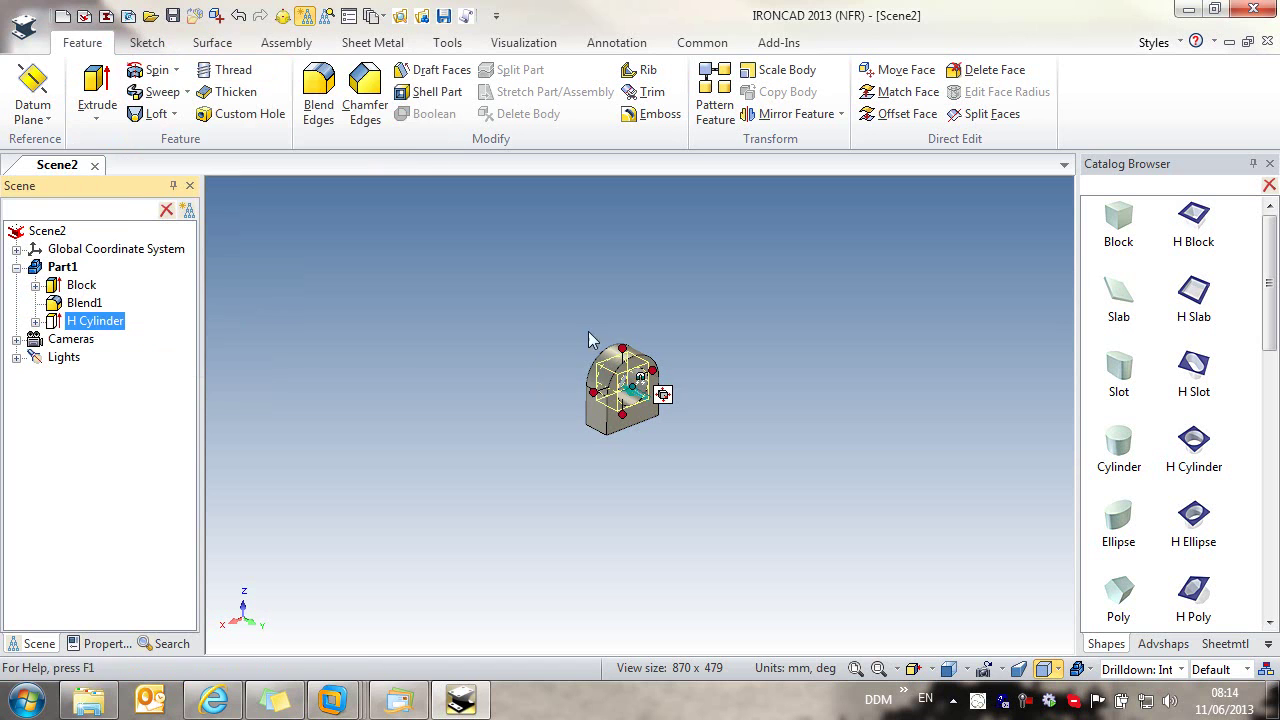
Step: Name the part 'bearing housing' and use the same text as its description
{"action": "right_click", "coordinate": [630, 425]}
{"action": "left_click", "coordinate": [720, 664]}
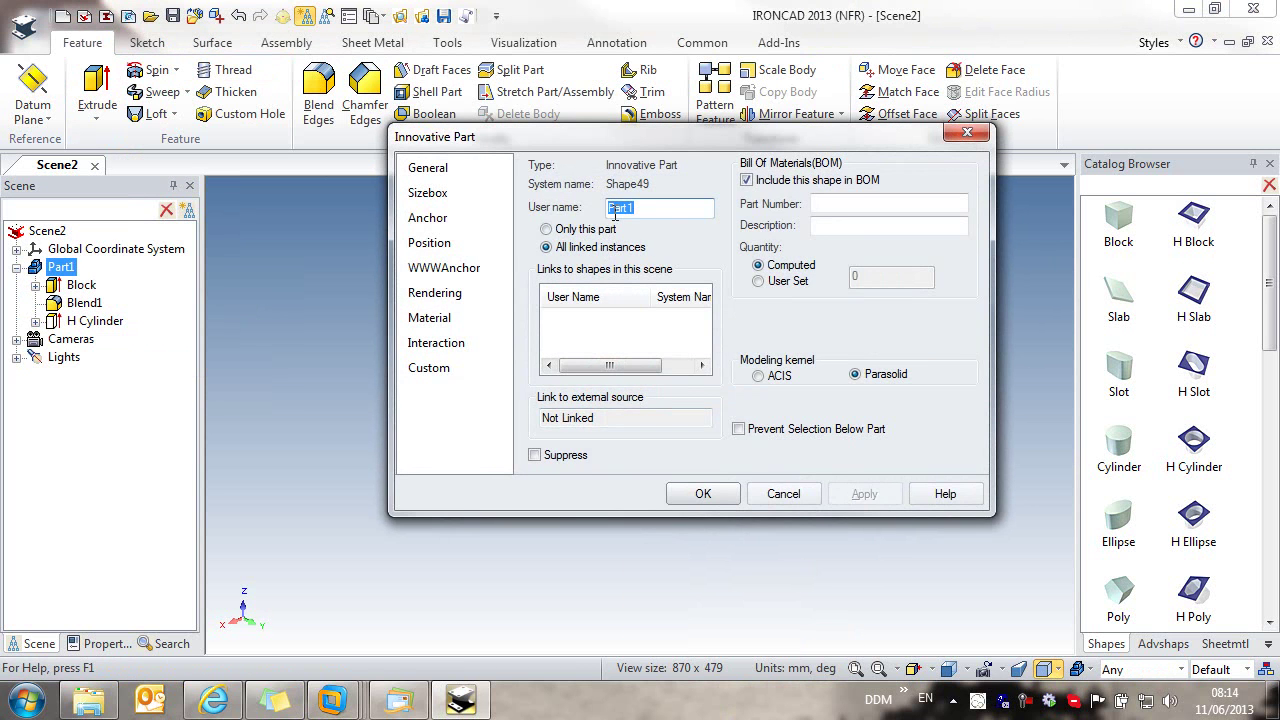
{"action": "type", "text": "bearing housing"}
{"action": "left_click_drag", "start_coordinate": [690, 207], "coordinate": [580, 210]}
{"action": "key", "text": "ctrl+c"}
{"action": "left_click", "coordinate": [830, 227]}
{"action": "key", "text": "ctrl+v"}
{"action": "left_click", "coordinate": [703, 493]}
Step: Paint the bearing housing teal with SmartPaint
{"action": "right_click", "coordinate": [655, 402]}
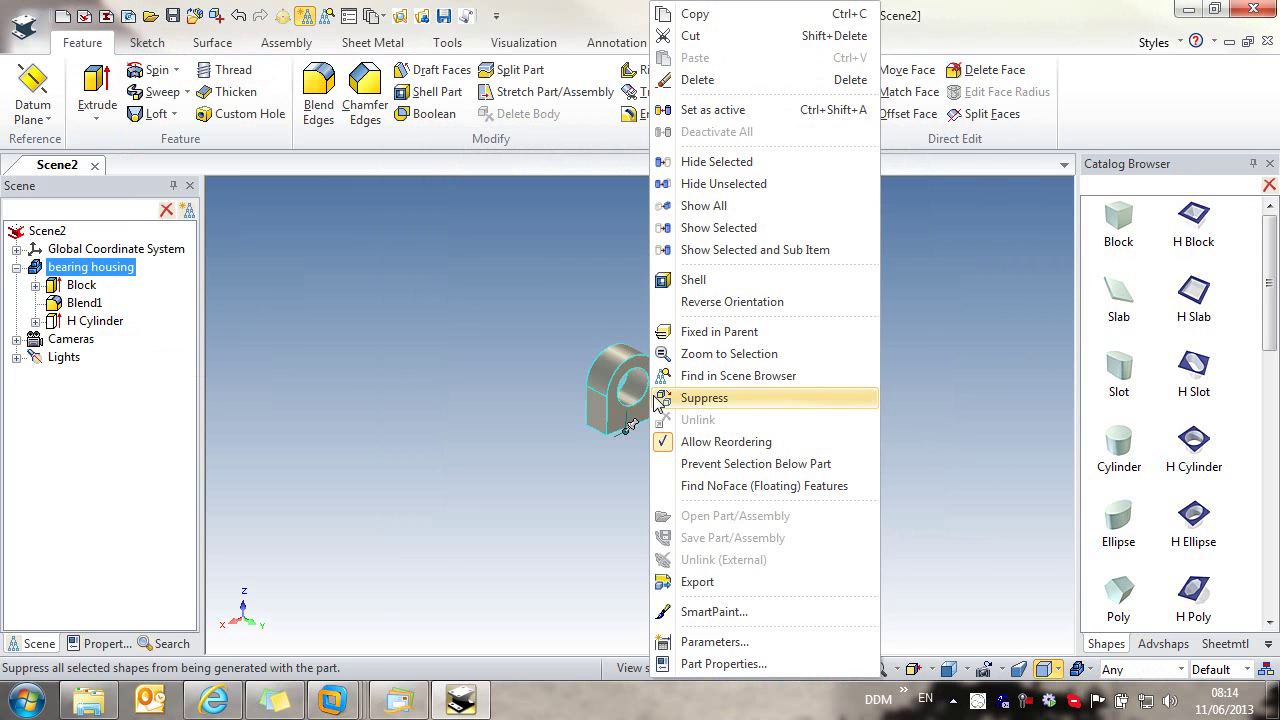
{"action": "left_click", "coordinate": [712, 611]}
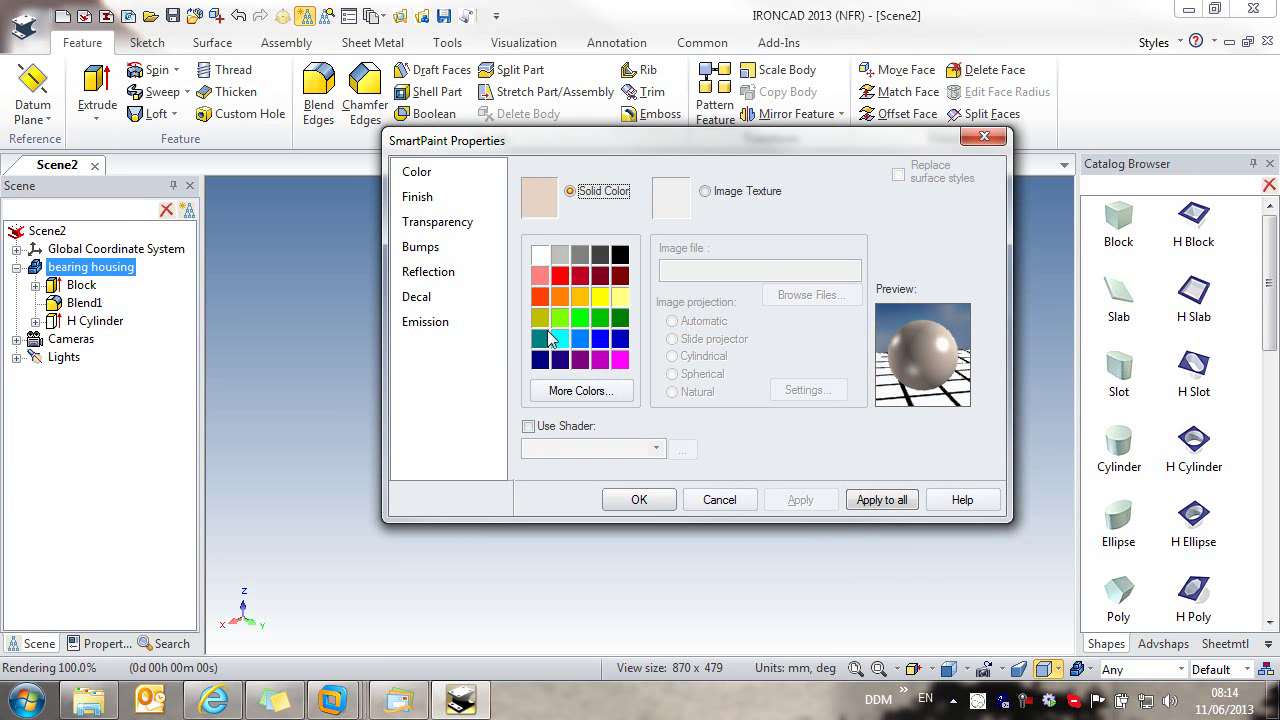
{"action": "left_click", "coordinate": [540, 338]}
{"action": "left_click", "coordinate": [639, 499]}
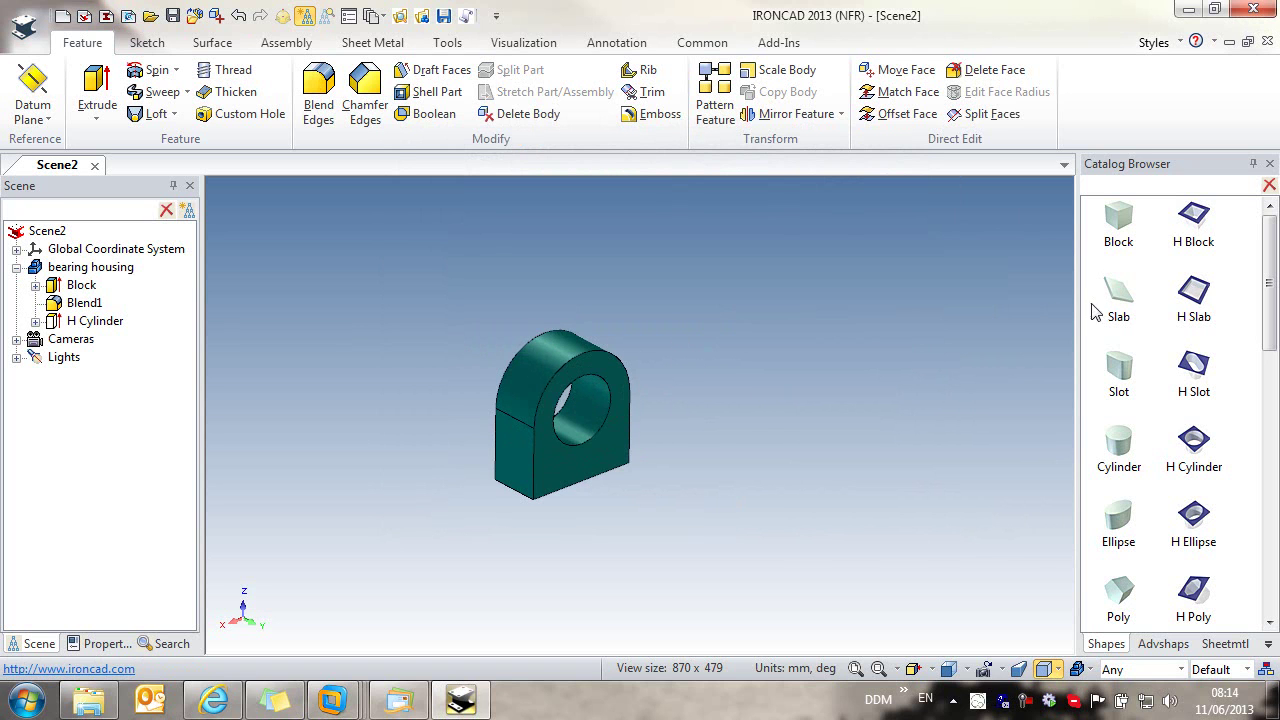
Step: Add a cylinder beside the housing with diameter 20 and height 15
{"action": "left_click_drag", "start_coordinate": [1116, 448], "coordinate": [795, 440]}
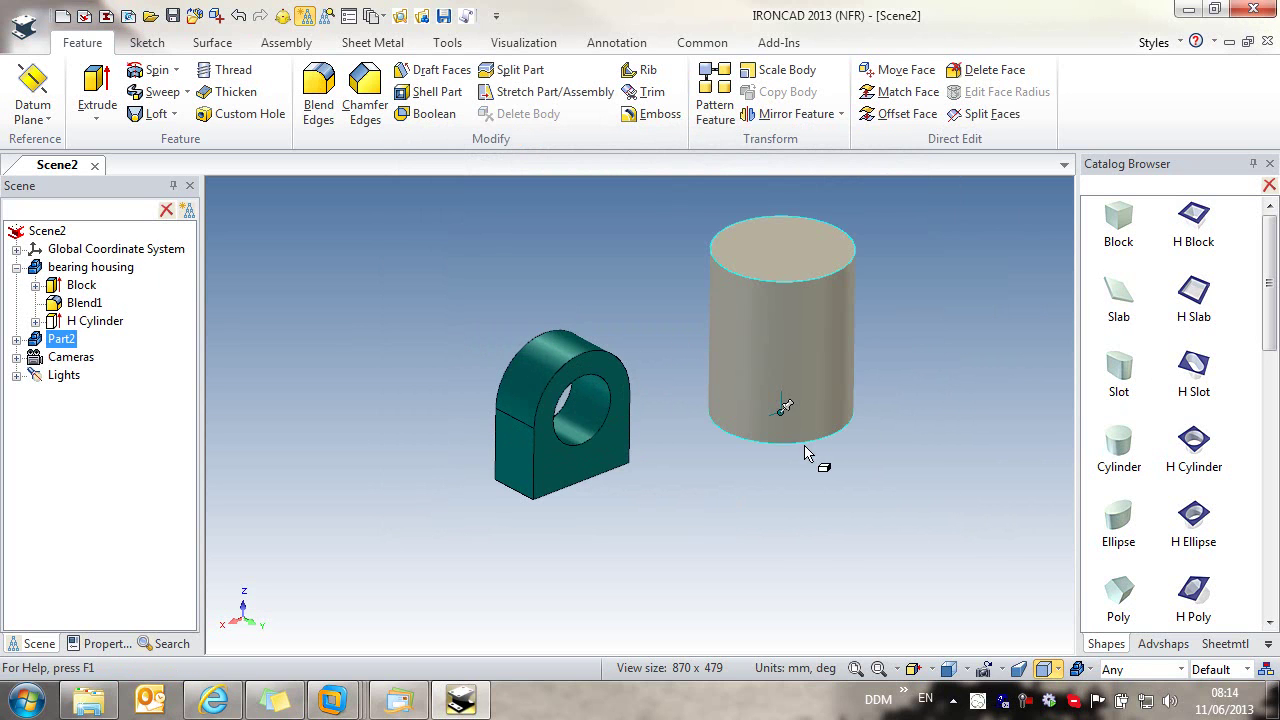
{"action": "left_click", "coordinate": [840, 358]}
{"action": "left_click", "coordinate": [842, 365]}
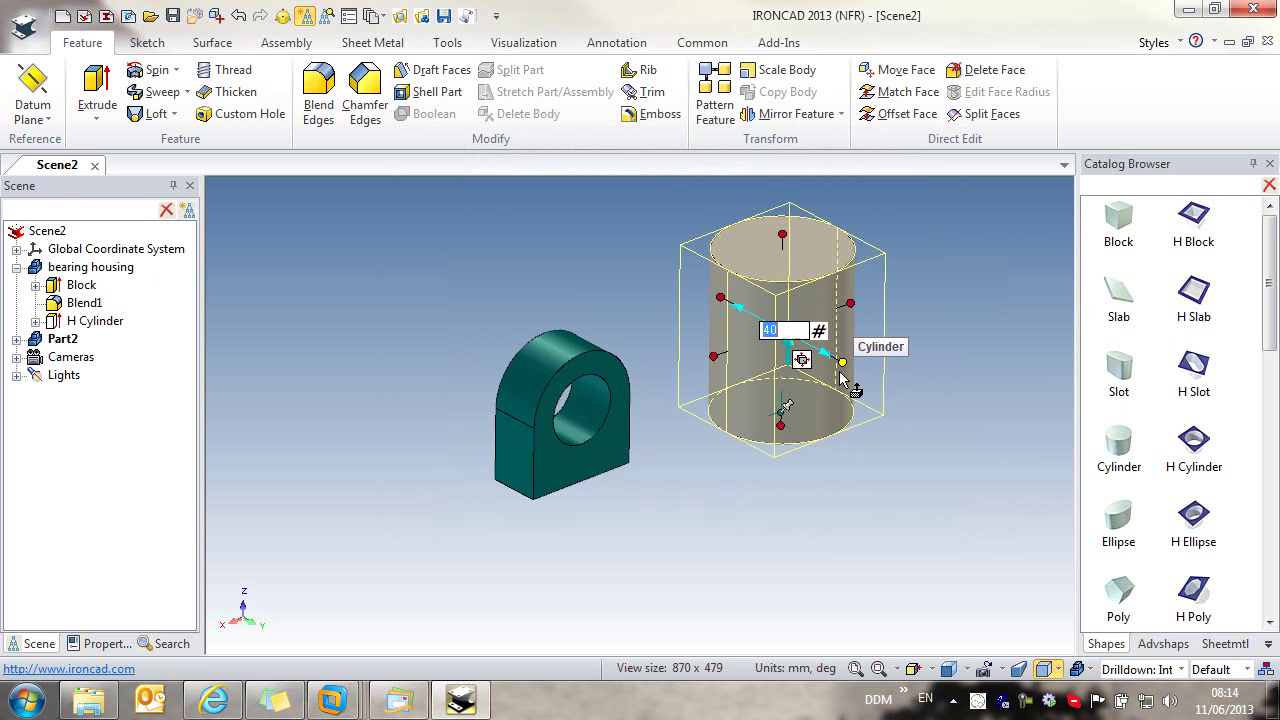
{"action": "type", "text": "20"}
{"action": "key", "text": "Return"}
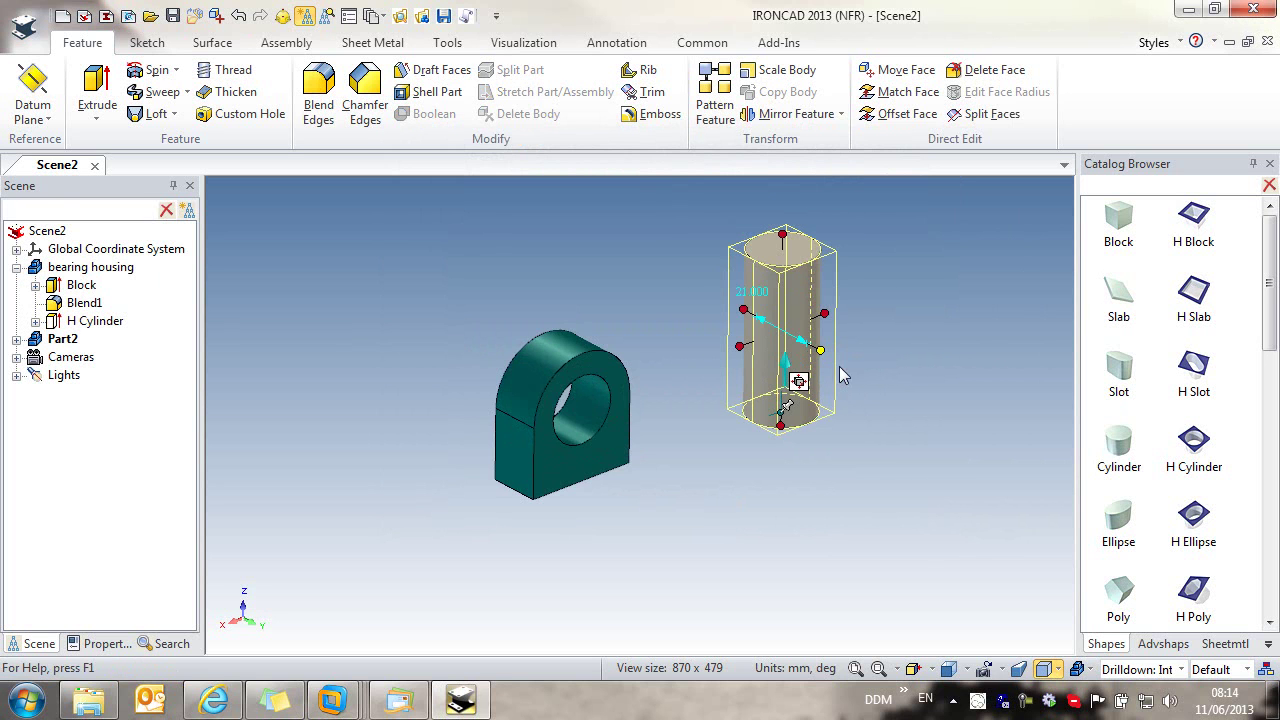
{"action": "left_click", "coordinate": [786, 232]}
{"action": "type", "text": "15"}
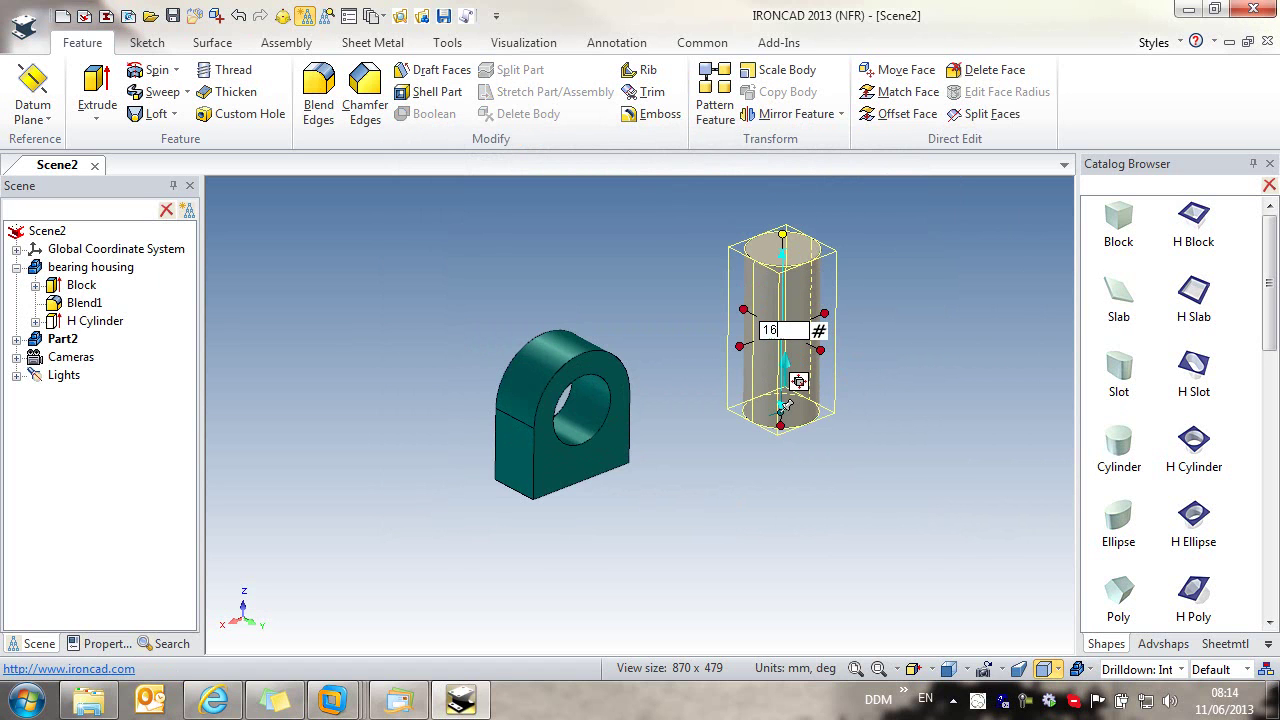
{"action": "key", "text": "Return"}
{"action": "left_click", "coordinate": [978, 380]}
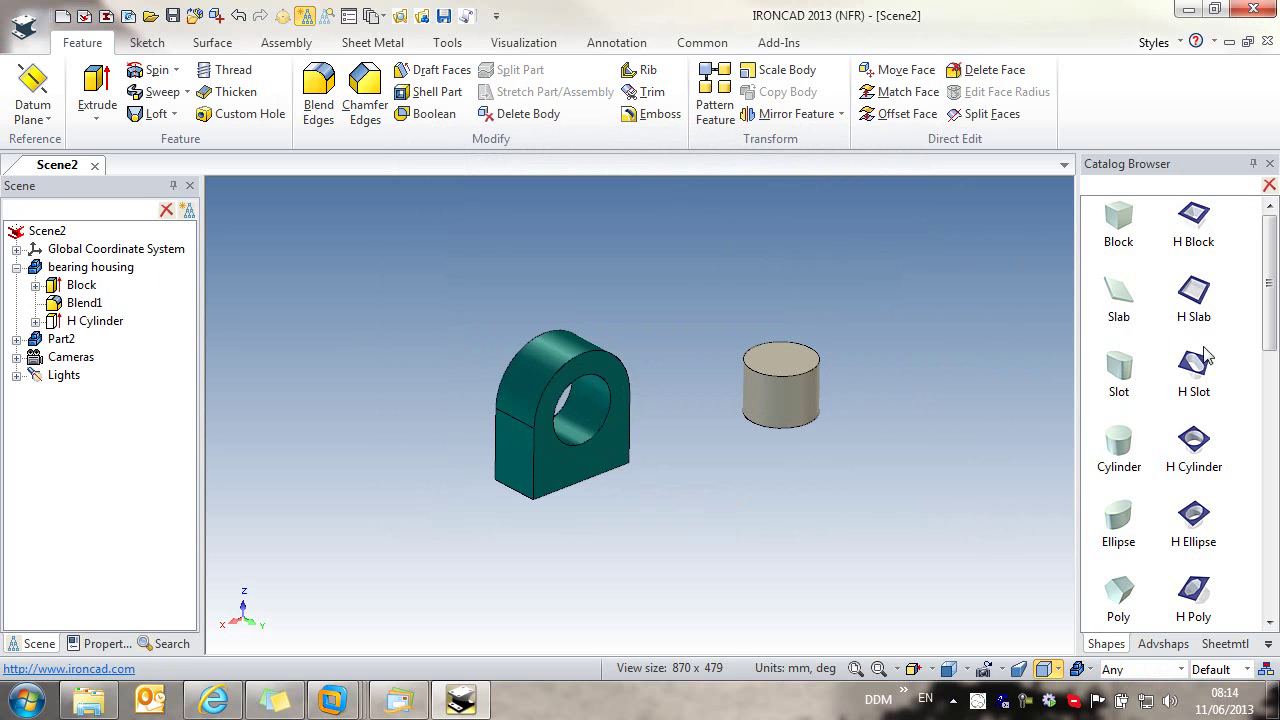
Step: Size the cylinder's hole to 15 and extrude it through the part, forming a ring
{"action": "left_click", "coordinate": [785, 386]}
{"action": "left_click", "coordinate": [790, 392]}
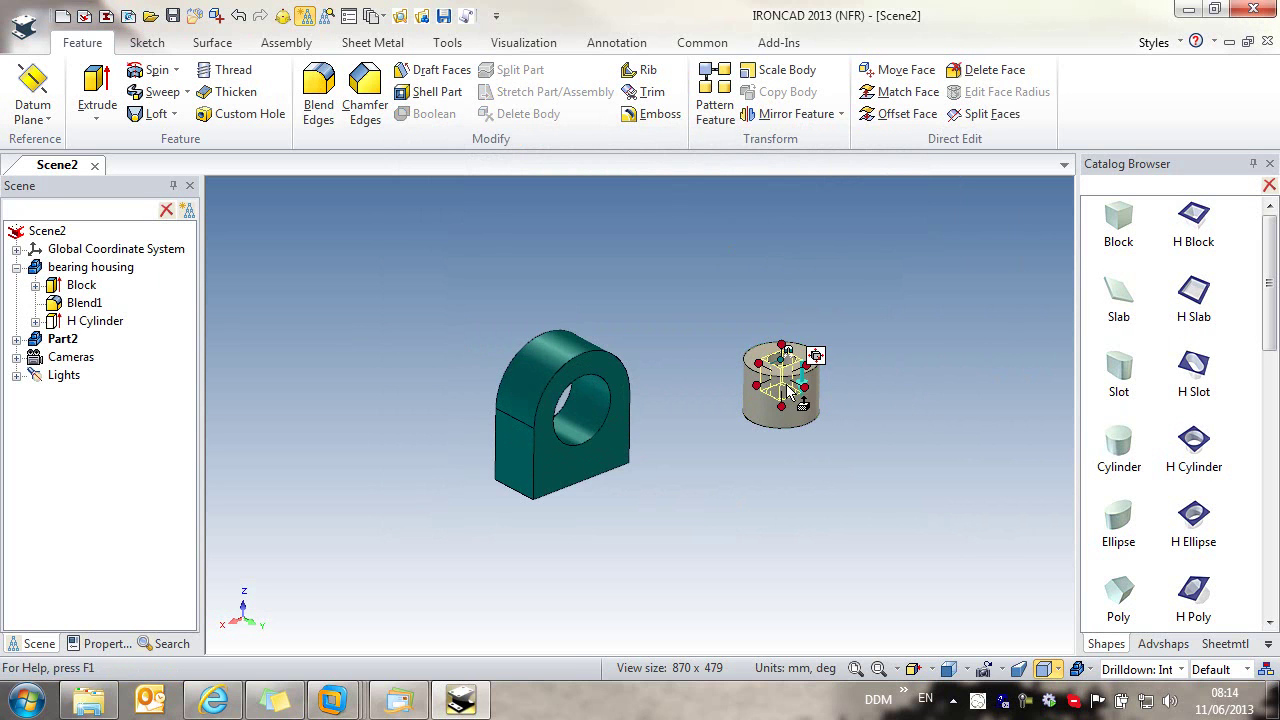
{"action": "left_click", "coordinate": [810, 376]}
{"action": "type", "text": "15"}
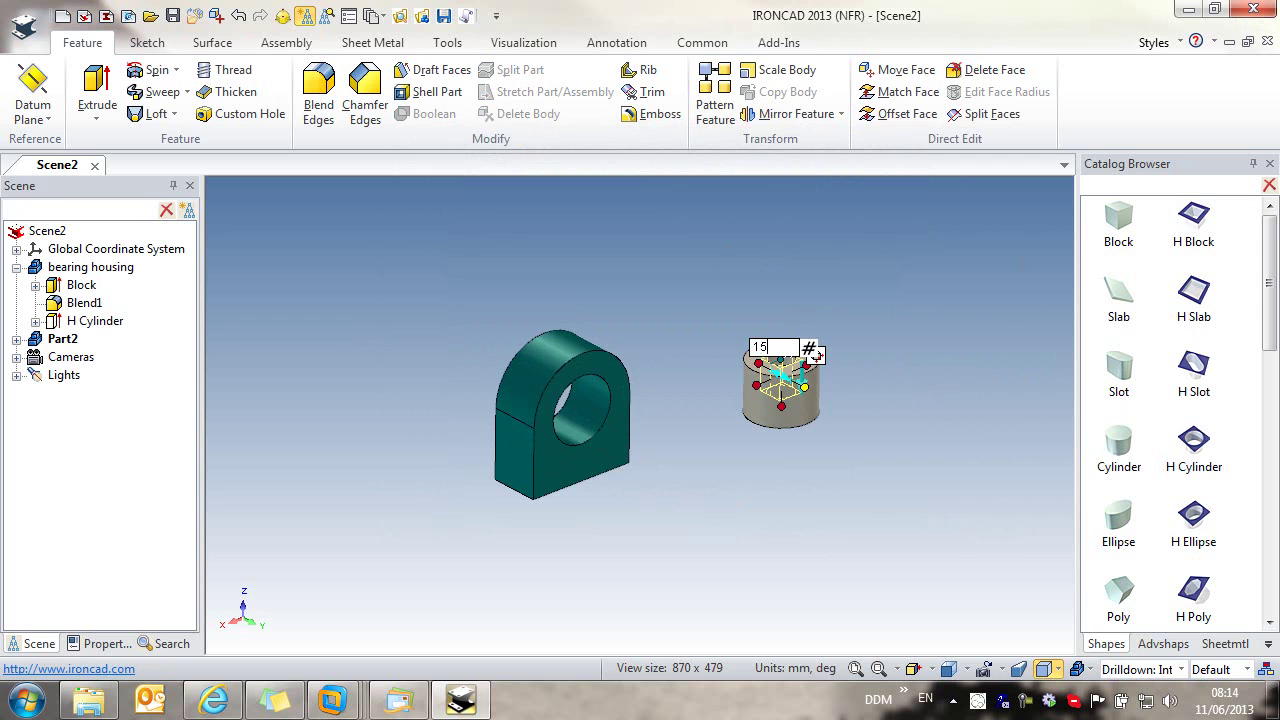
{"action": "key", "text": "Return"}
{"action": "left_click", "coordinate": [16, 340]}
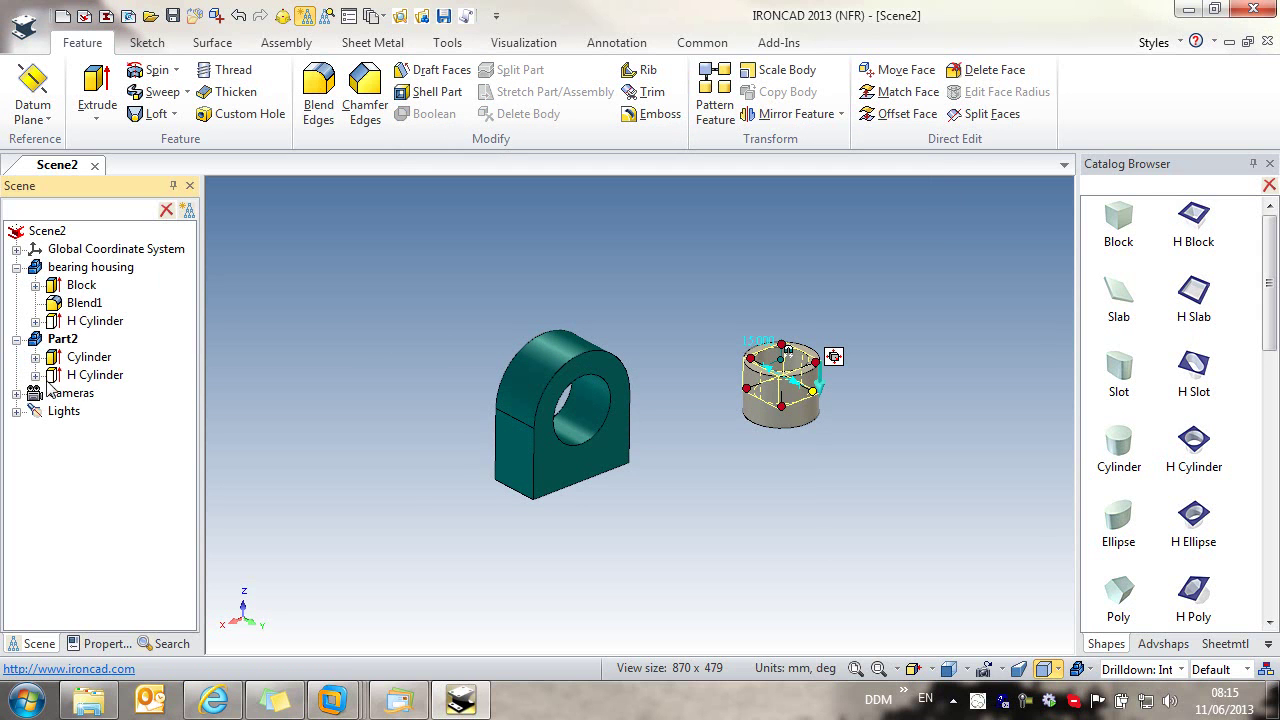
{"action": "right_click", "coordinate": [90, 378]}
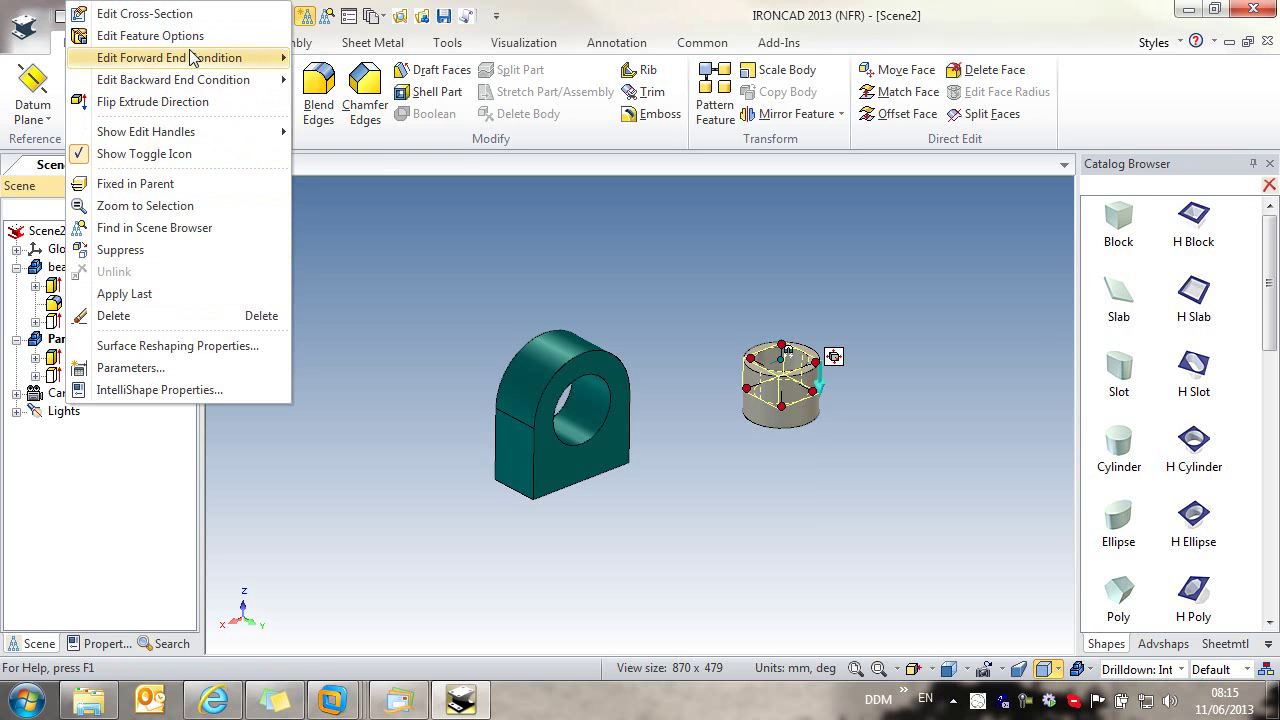
{"action": "mouse_move", "coordinate": [190, 57]}
{"action": "left_click", "coordinate": [355, 145]}
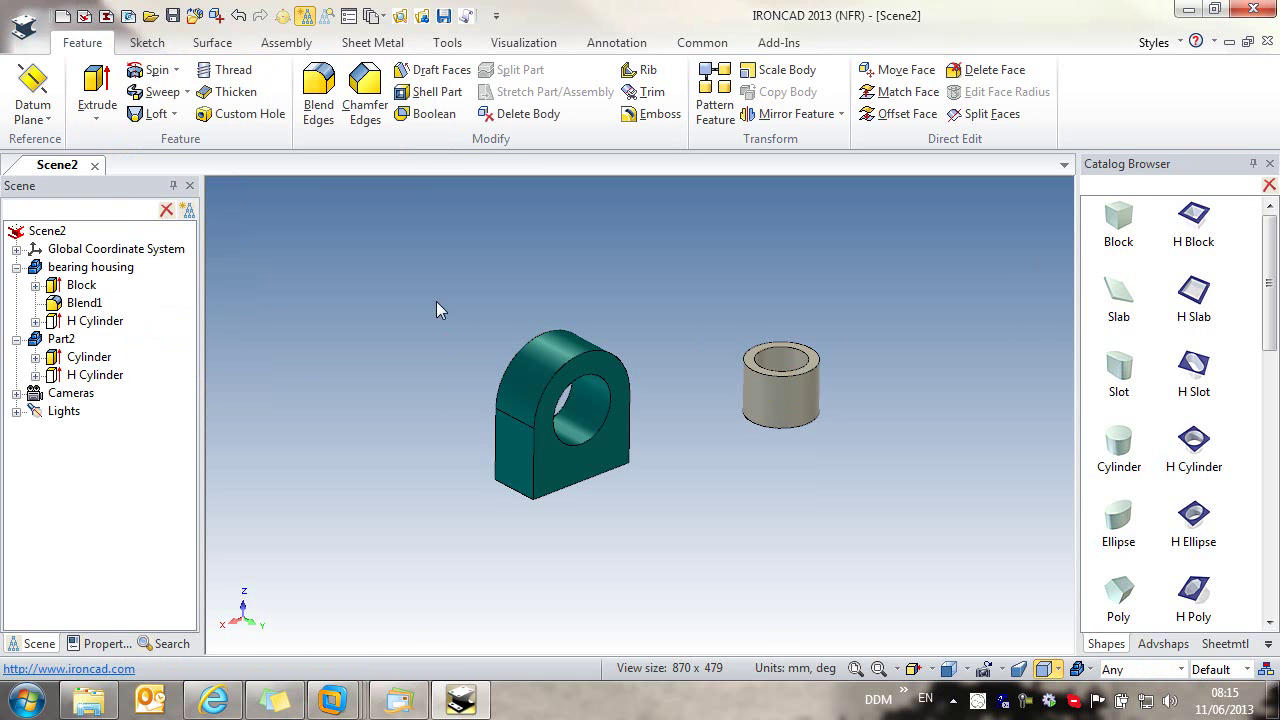
{"action": "right_click", "coordinate": [752, 421]}
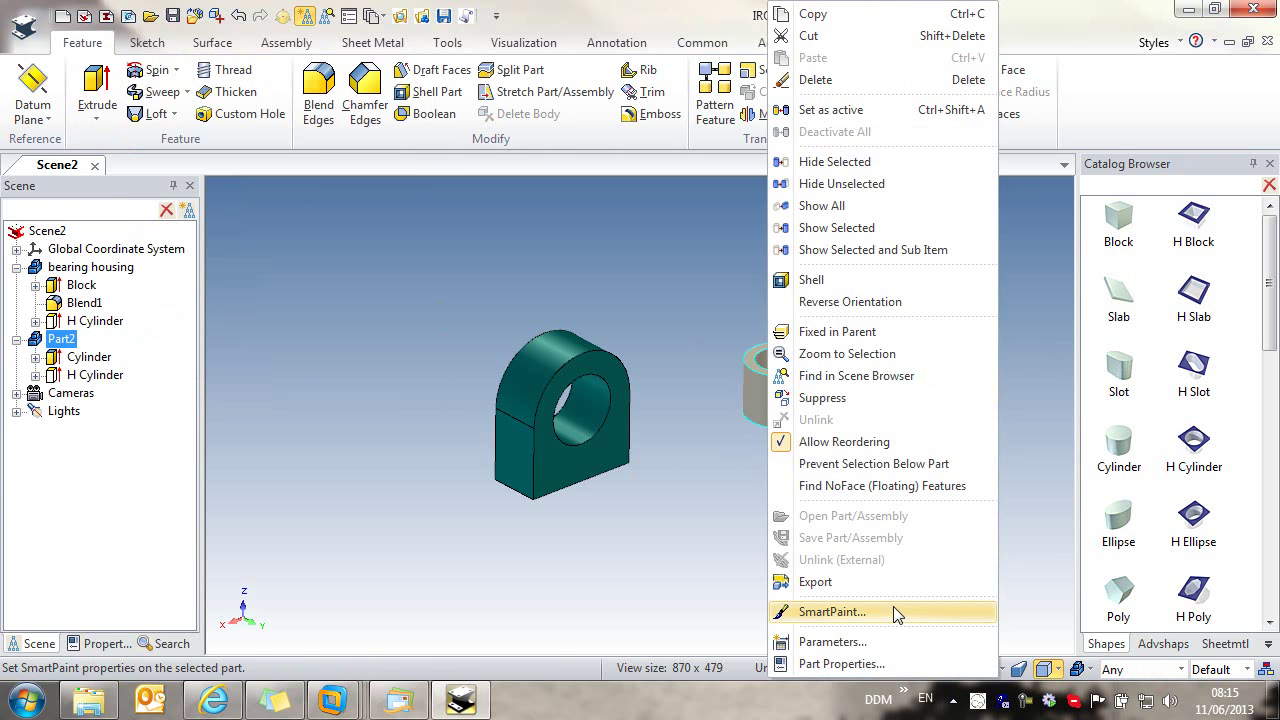
Step: Paint the ring light yellow
{"action": "left_click", "coordinate": [897, 614]}
{"action": "left_click", "coordinate": [620, 297]}
{"action": "left_click", "coordinate": [636, 500]}
Step: Name the ring 'bearing', describe it 'bearing 21-15-16', and add custom property PART_PSUPP = INA
{"action": "left_click", "coordinate": [785, 538]}
{"action": "right_click", "coordinate": [781, 387]}
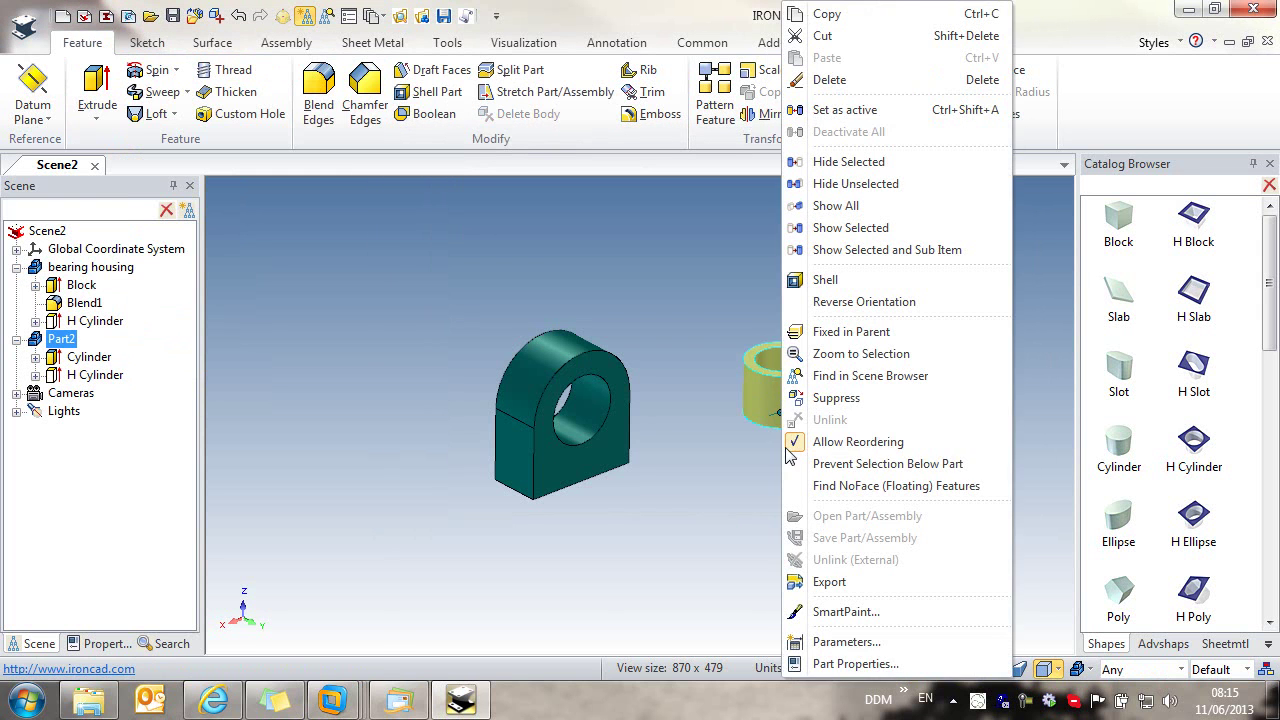
{"action": "left_click", "coordinate": [810, 664]}
{"action": "type", "text": "bearing"}
{"action": "left_click", "coordinate": [825, 225]}
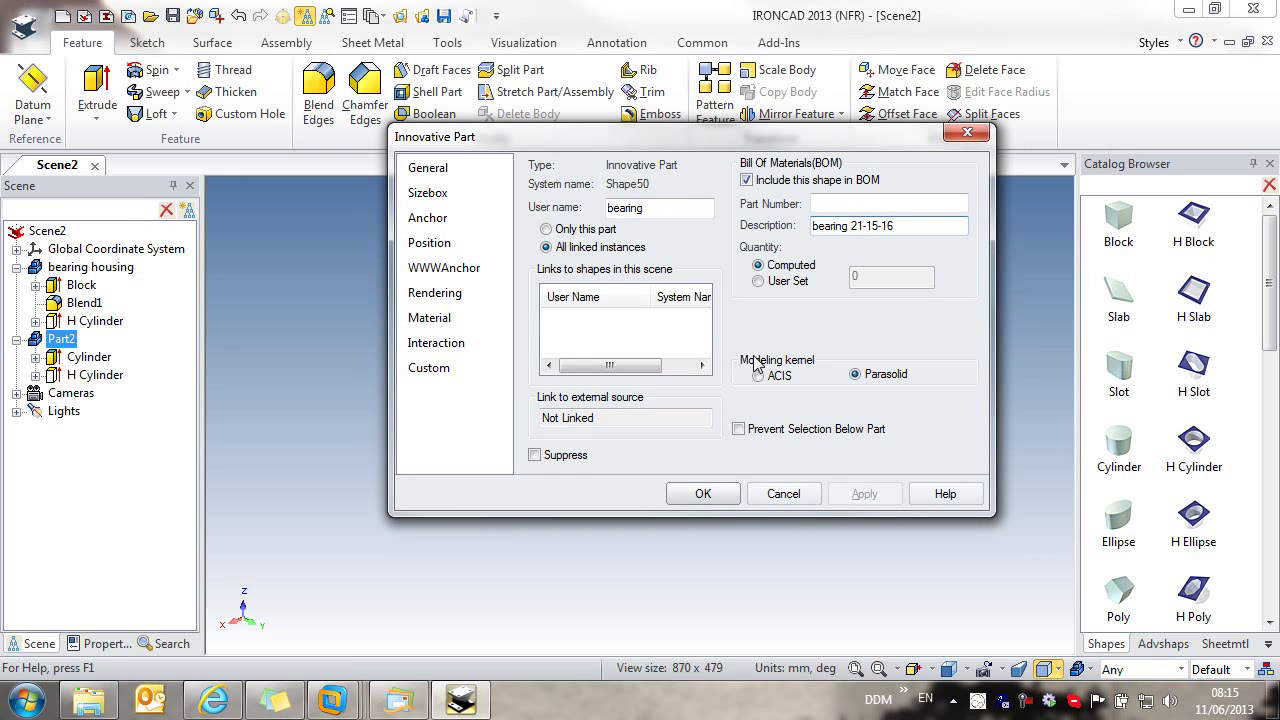
{"action": "left_click", "coordinate": [476, 372]}
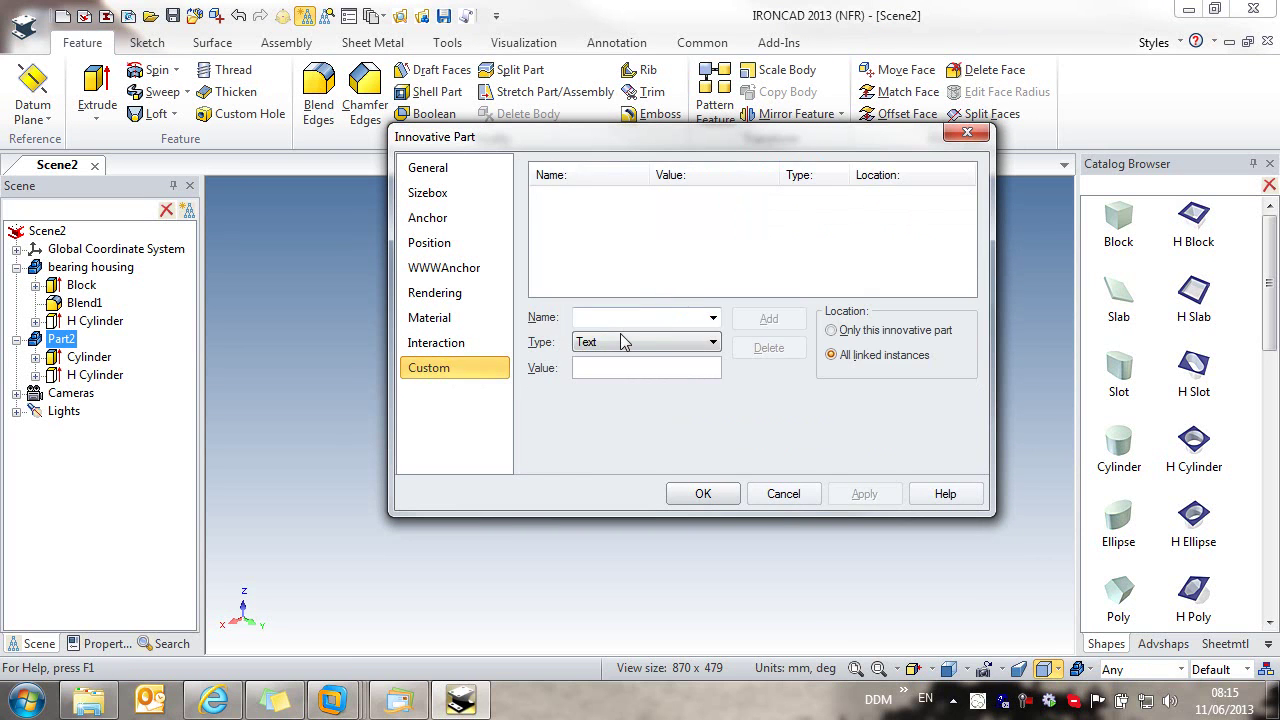
{"action": "left_click", "coordinate": [713, 317]}
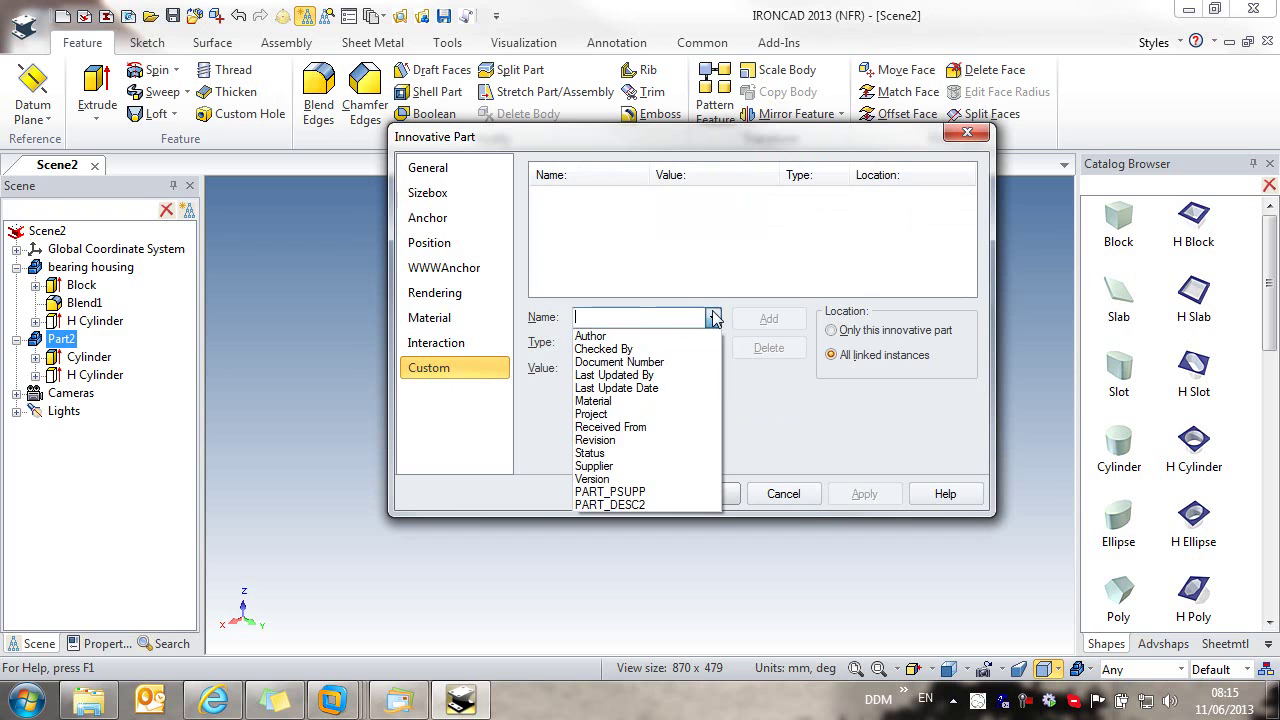
{"action": "left_click", "coordinate": [653, 493]}
{"action": "left_click", "coordinate": [624, 375]}
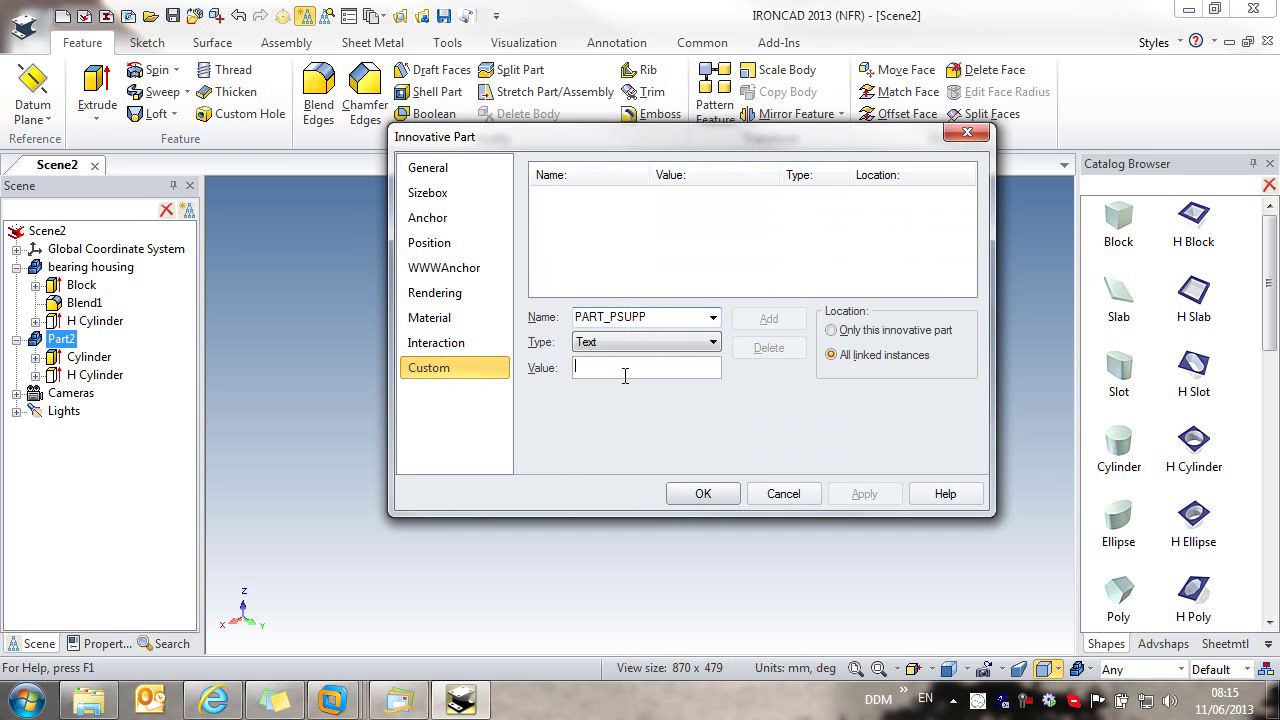
{"action": "type", "text": "INA"}
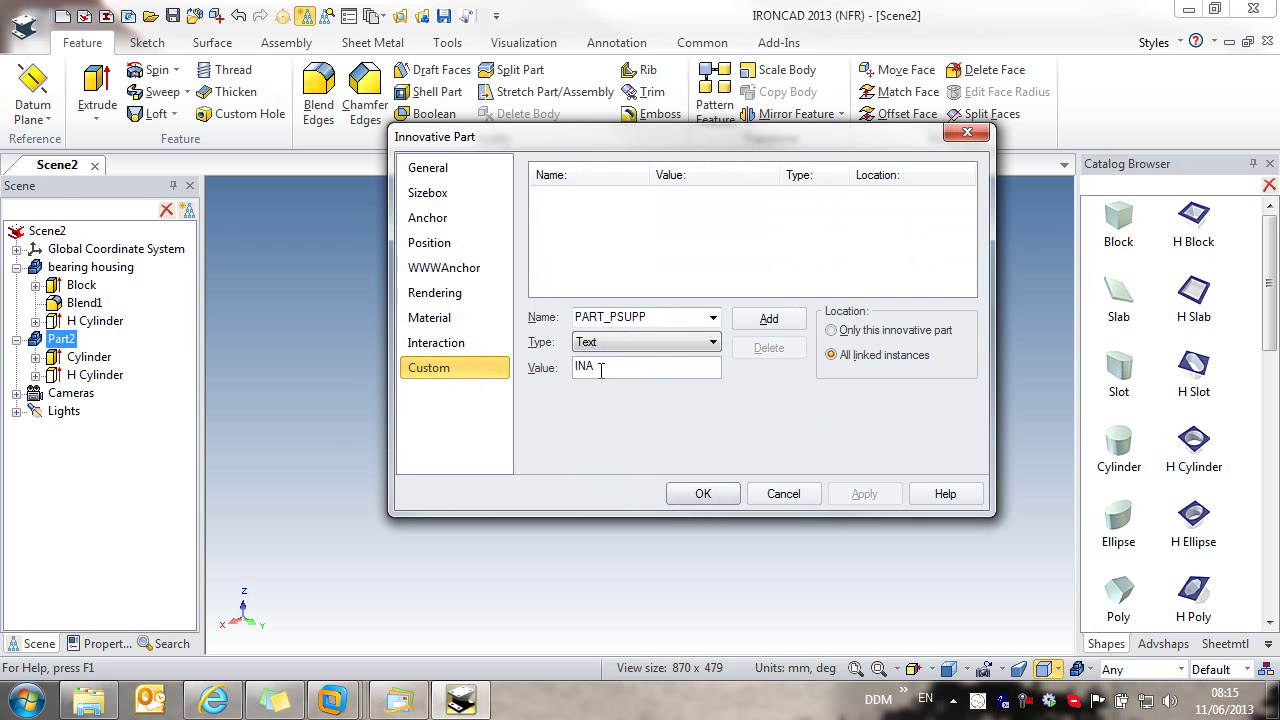
{"action": "left_click", "coordinate": [768, 318]}
{"action": "left_click", "coordinate": [690, 493]}
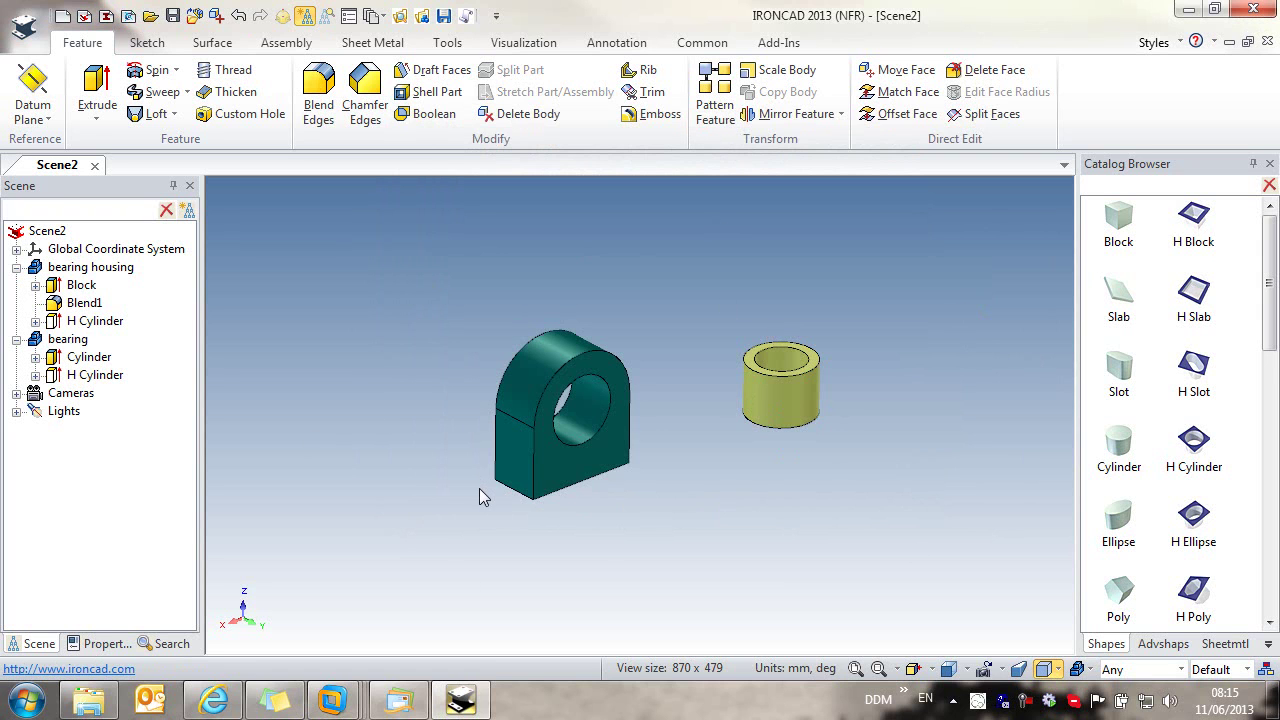
Step: Add a third cylinder part sized 15 mm wide and 80 mm tall
{"action": "left_click_drag", "start_coordinate": [1118, 440], "coordinate": [950, 368]}
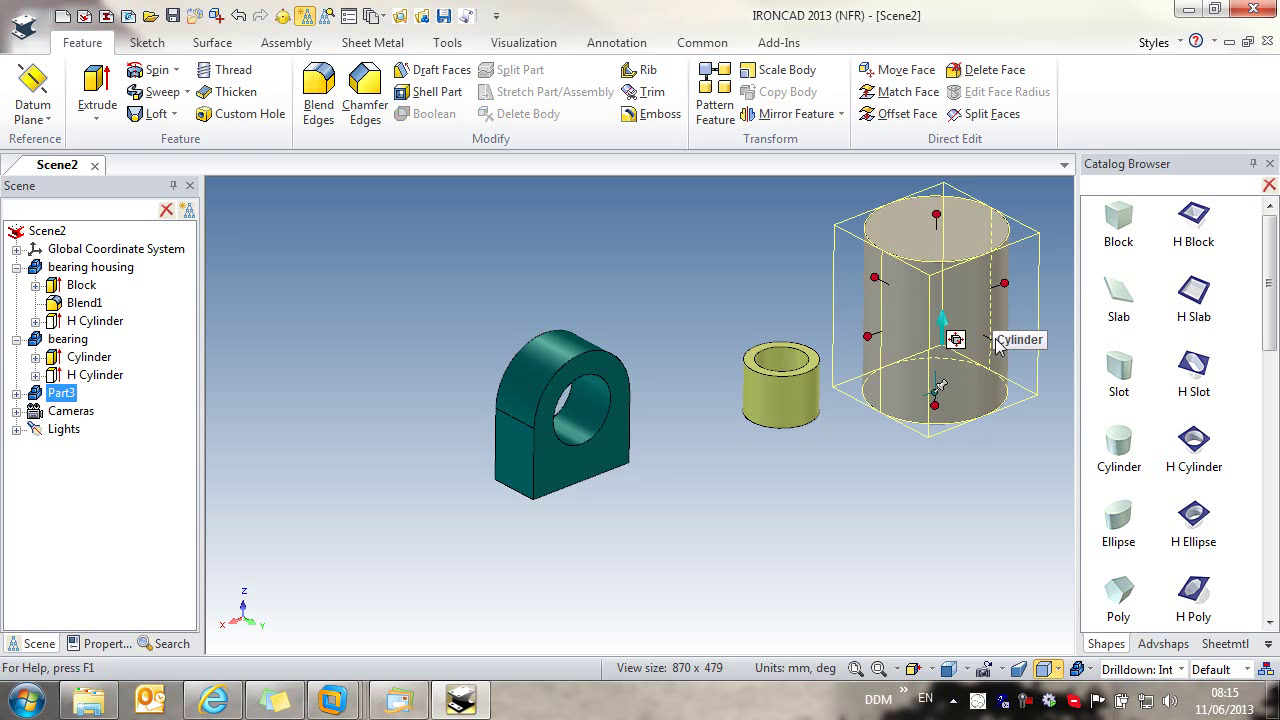
{"action": "left_click", "coordinate": [868, 337]}
{"action": "type", "text": "15"}
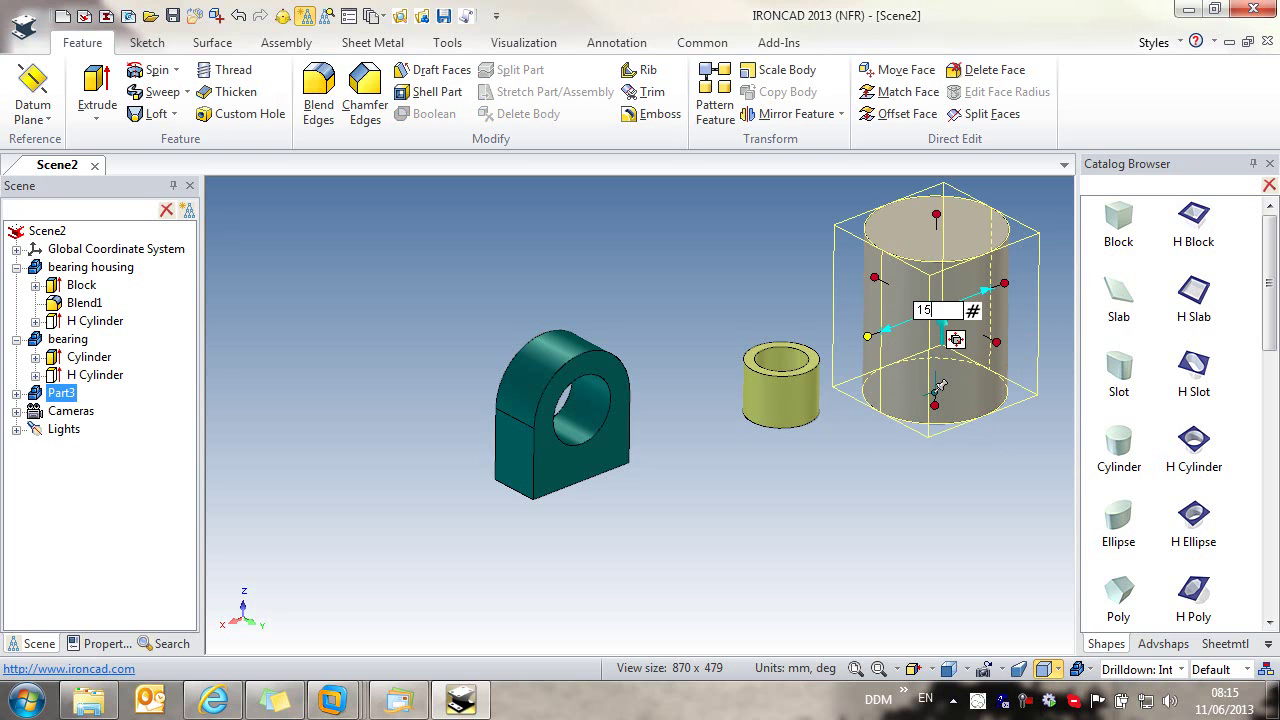
{"action": "key", "text": "Return"}
{"action": "left_click", "coordinate": [937, 216]}
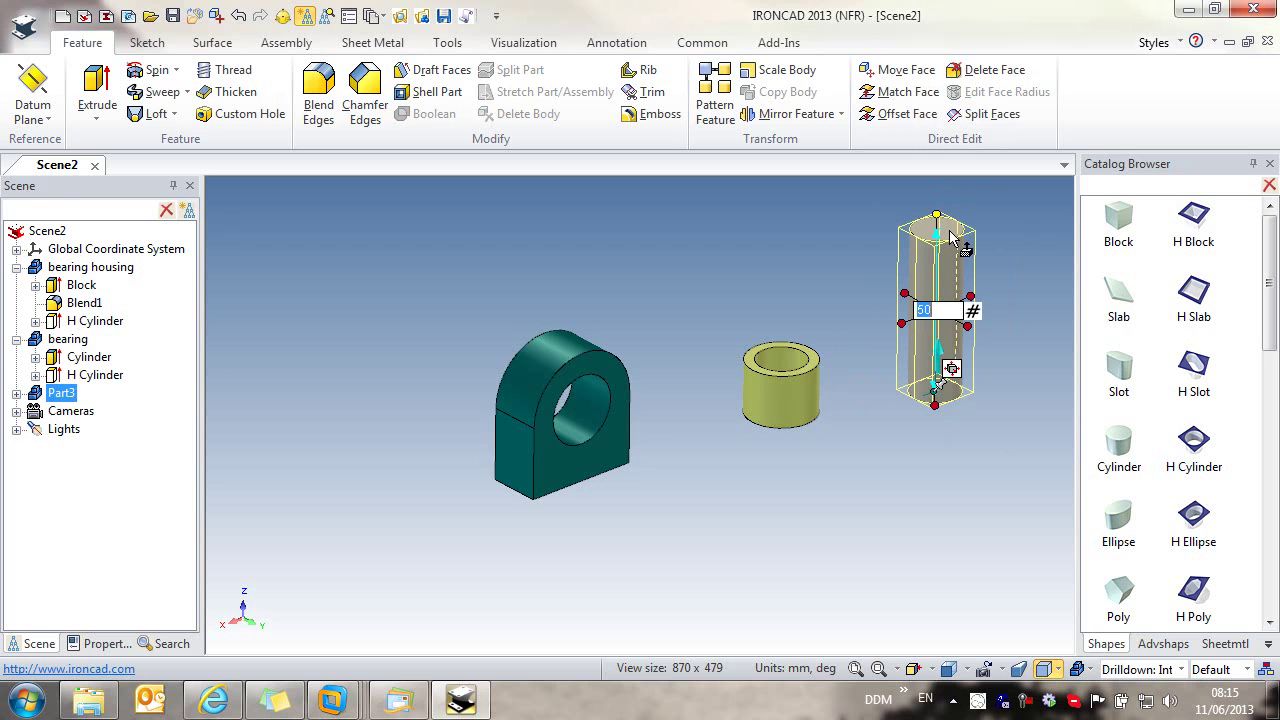
{"action": "type", "text": "80"}
{"action": "key", "text": "Return"}
{"action": "left_click", "coordinate": [869, 352]}
Step: SmartPaint the new cylinder black
{"action": "right_click", "coordinate": [946, 302]}
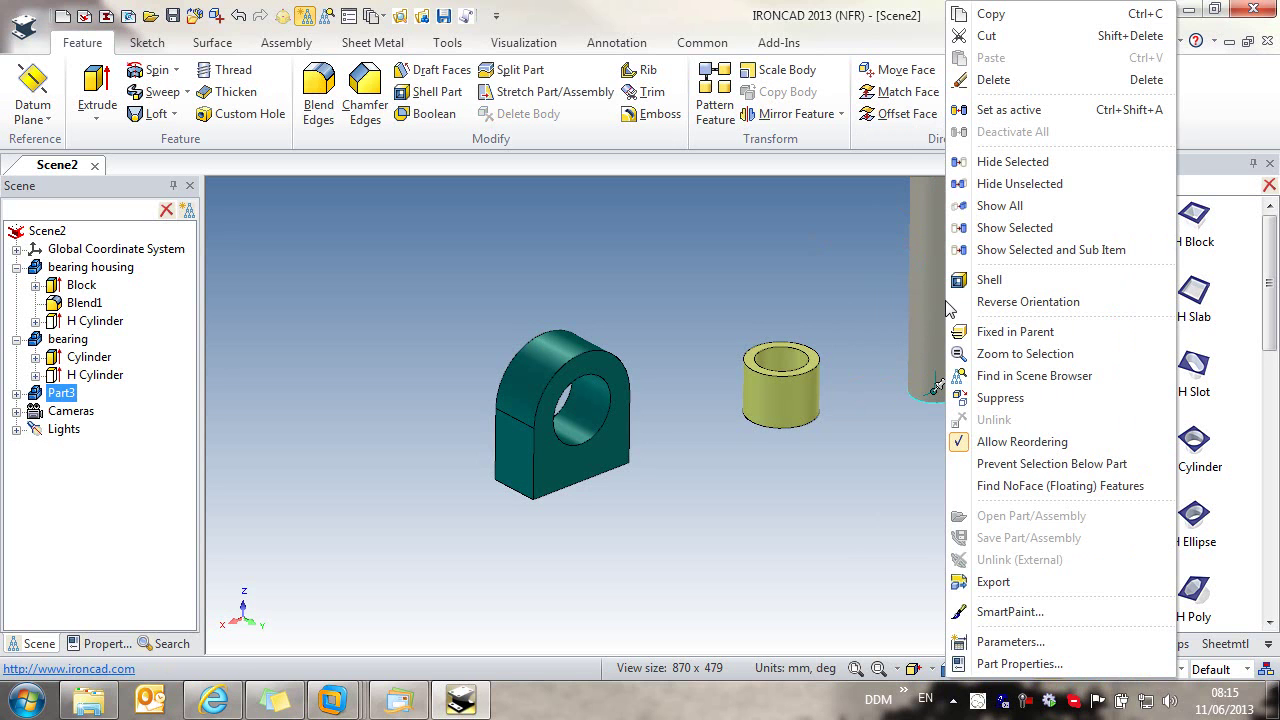
{"action": "left_click", "coordinate": [1035, 611]}
{"action": "left_click", "coordinate": [938, 387]}
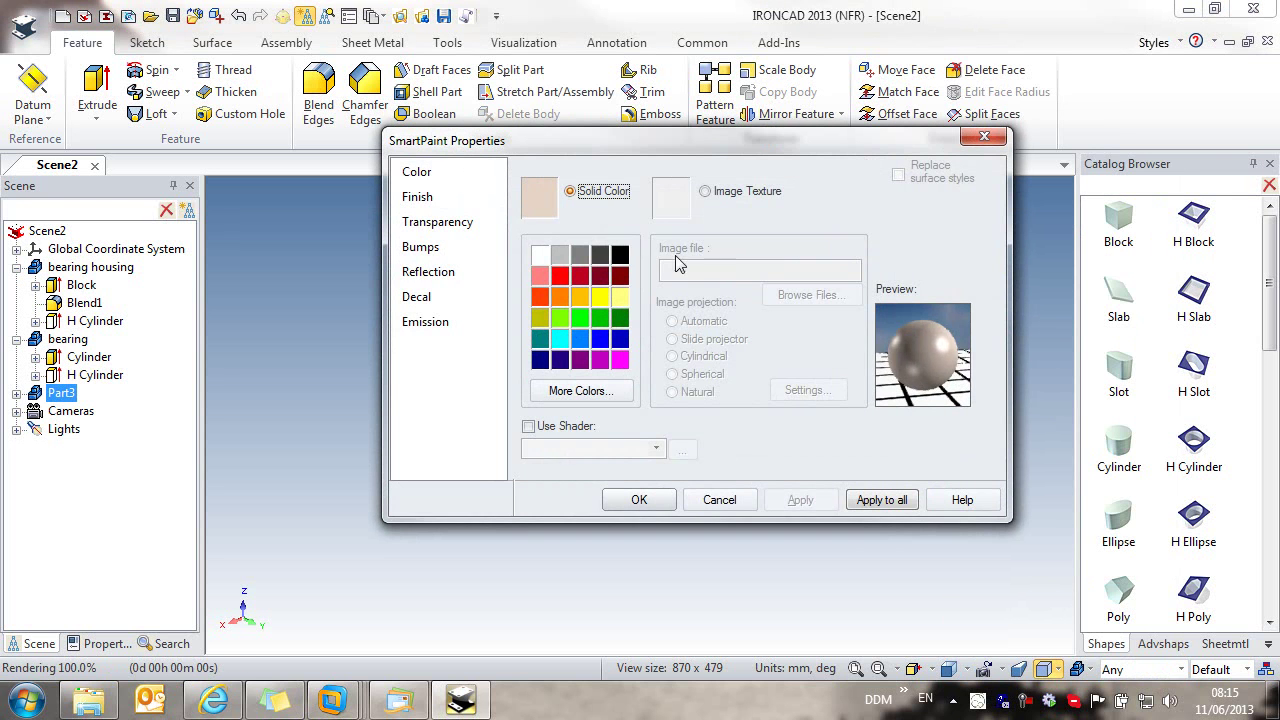
{"action": "left_click", "coordinate": [603, 258]}
{"action": "left_click", "coordinate": [640, 496]}
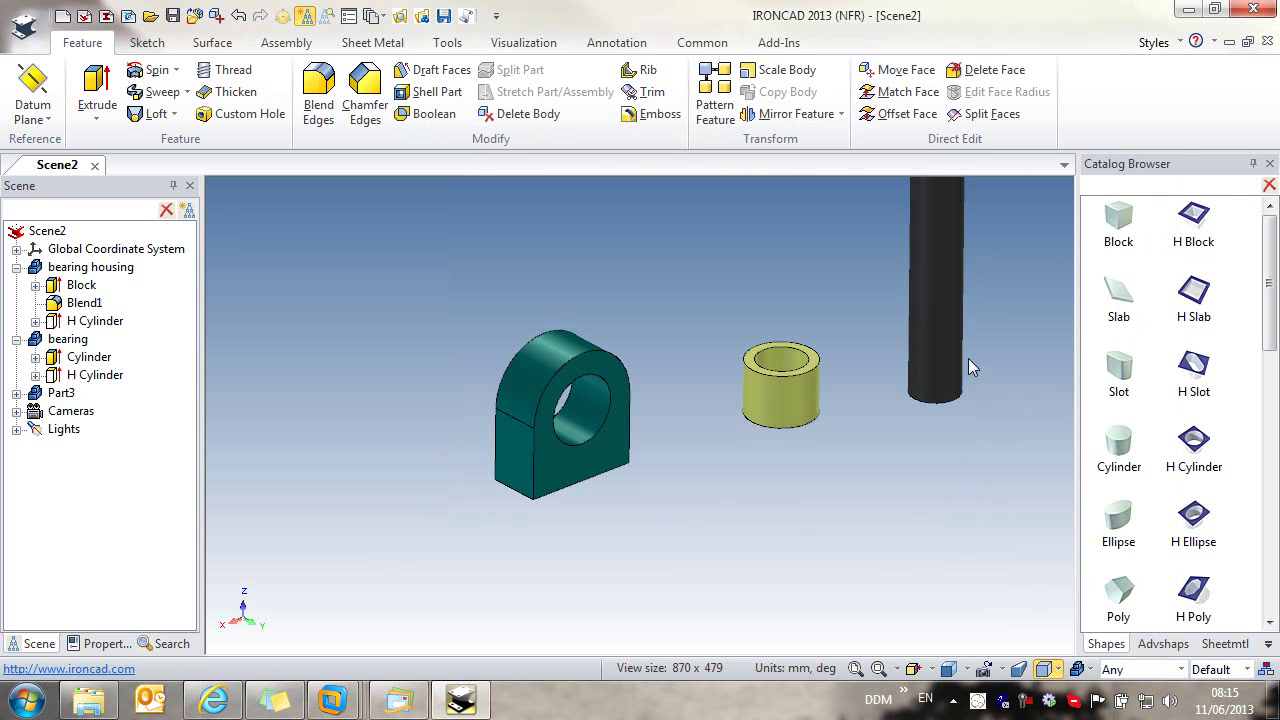
Step: Set the cylinder's Part Properties: user name 'shaft', description 'shaft 15 dia'
{"action": "right_click", "coordinate": [946, 380]}
{"action": "left_click", "coordinate": [1031, 671]}
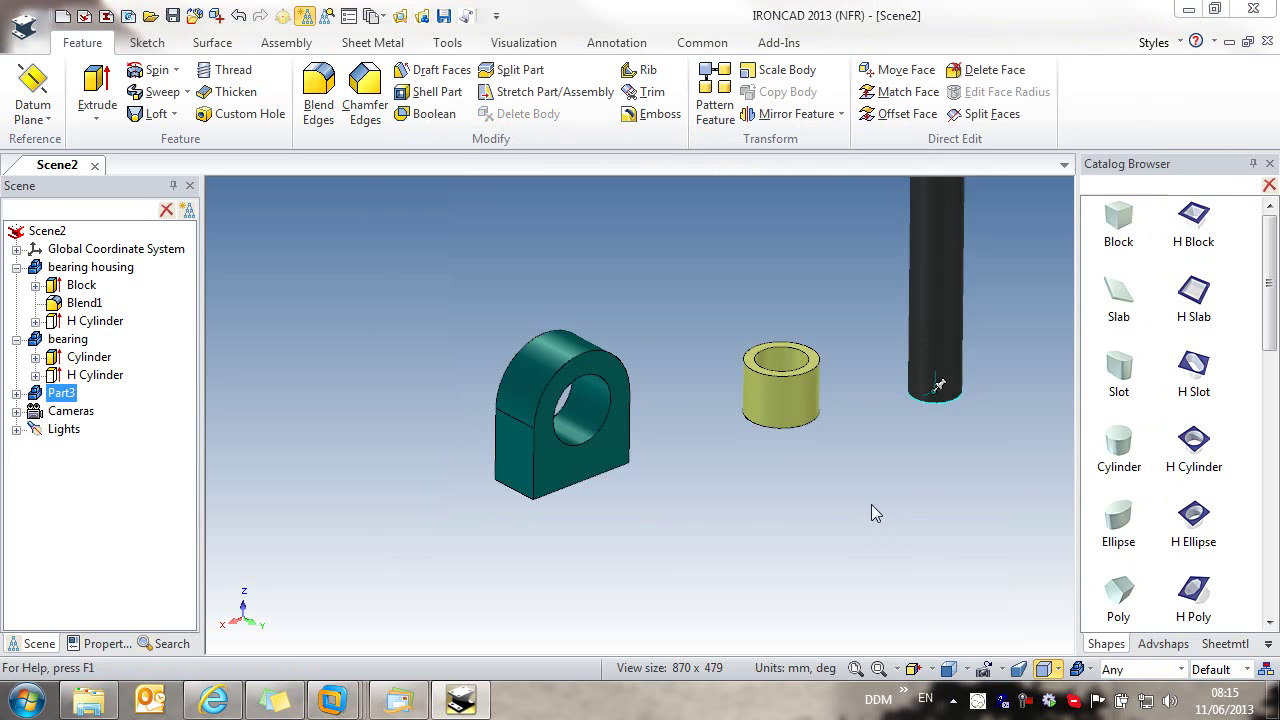
{"action": "type", "text": "shaft"}
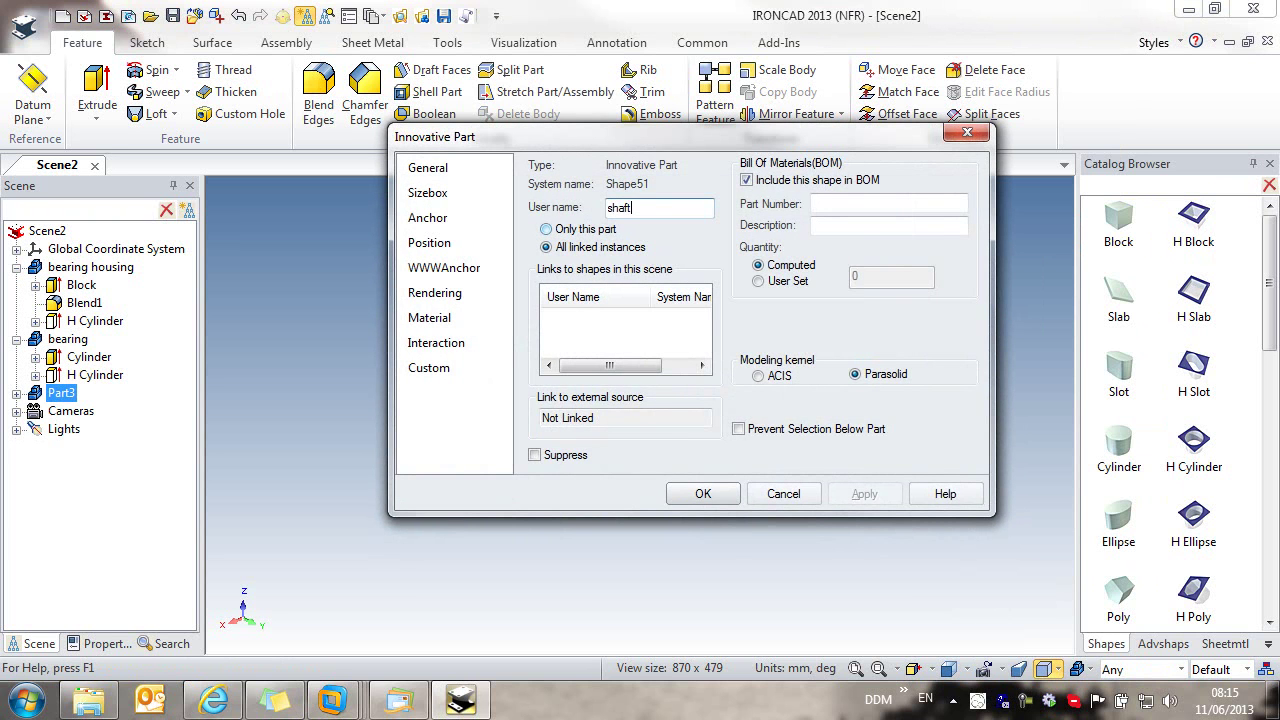
{"action": "left_click", "coordinate": [843, 227]}
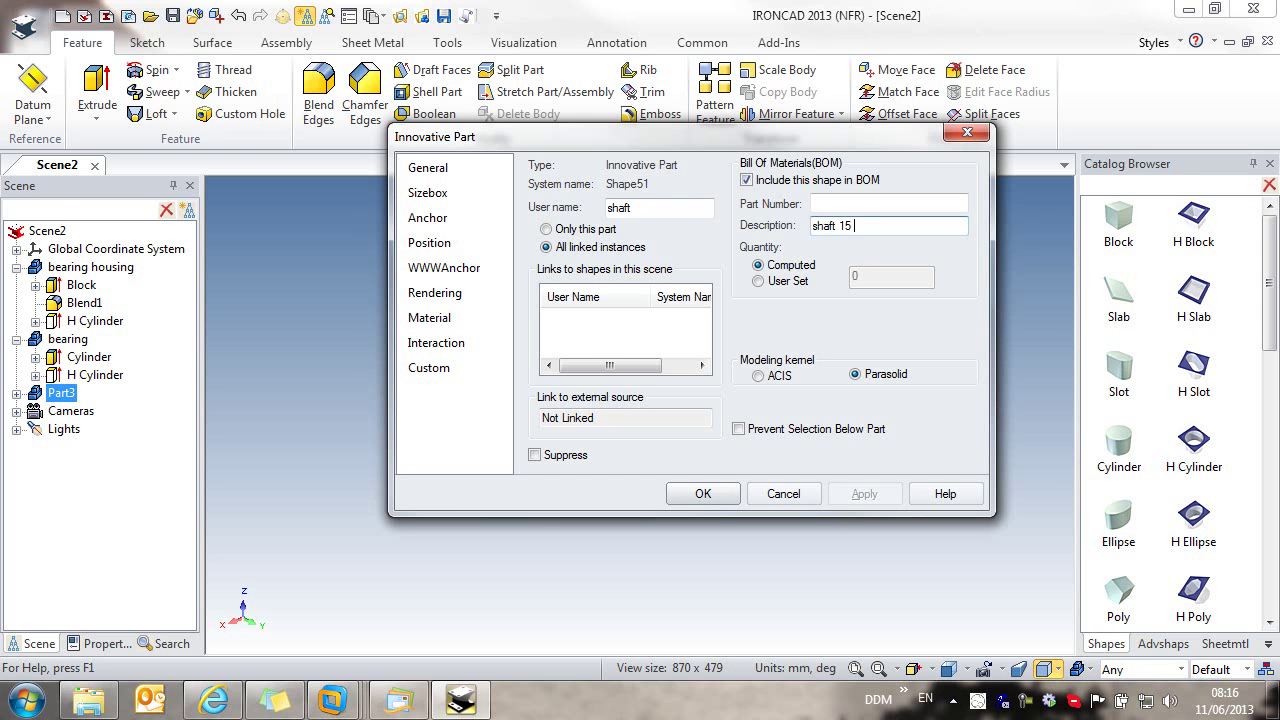
{"action": "left_click", "coordinate": [703, 493]}
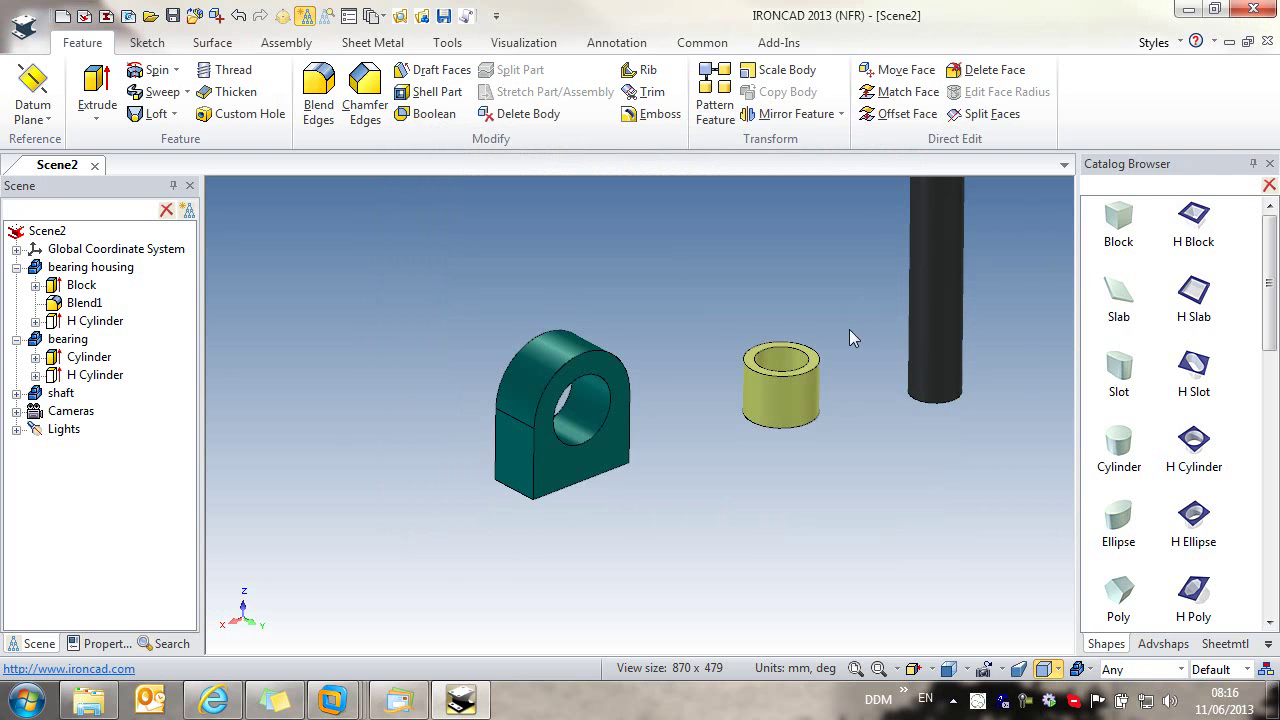
Step: Box-select the housing, bearing and shaft and group them into Assembly1
{"action": "scroll", "coordinate": [841, 328], "scroll_direction": "up", "scroll_amount": 3}
{"action": "scroll", "coordinate": [841, 321], "scroll_direction": "down", "scroll_amount": 5}
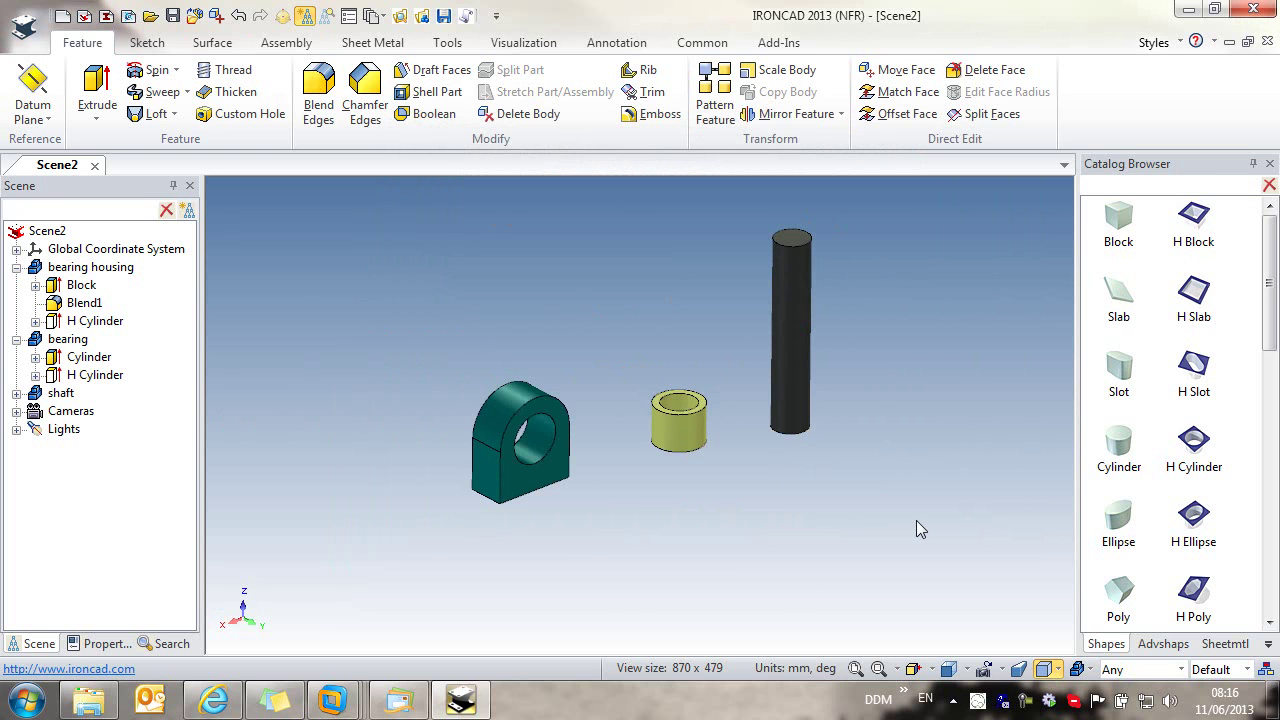
{"action": "left_click_drag", "start_coordinate": [978, 583], "coordinate": [381, 211]}
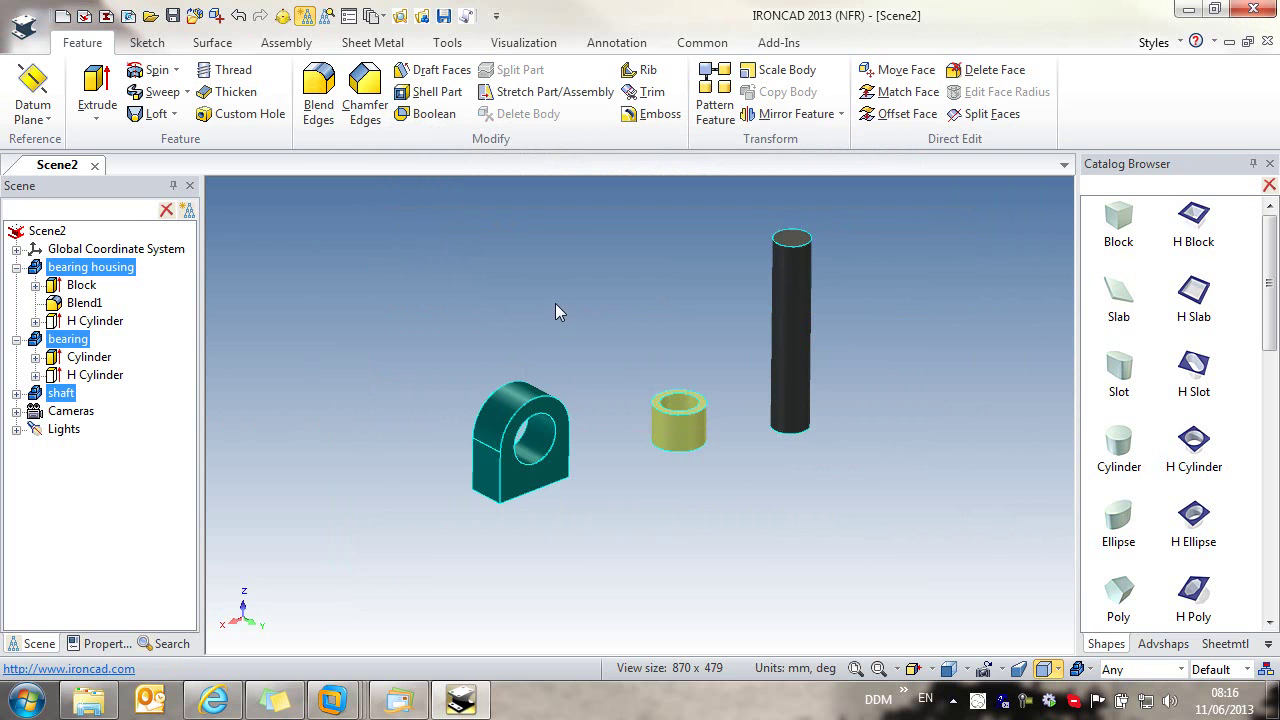
{"action": "left_click", "coordinate": [286, 42]}
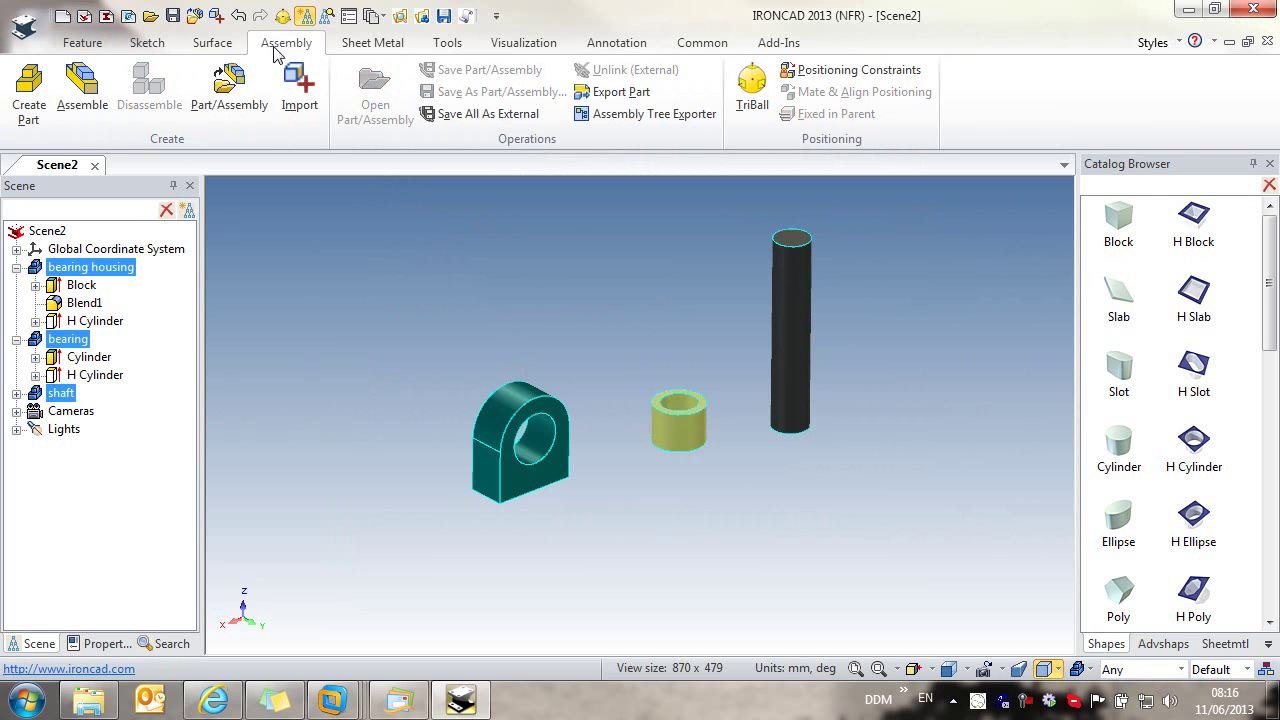
{"action": "left_click", "coordinate": [82, 85]}
{"action": "left_click", "coordinate": [397, 325]}
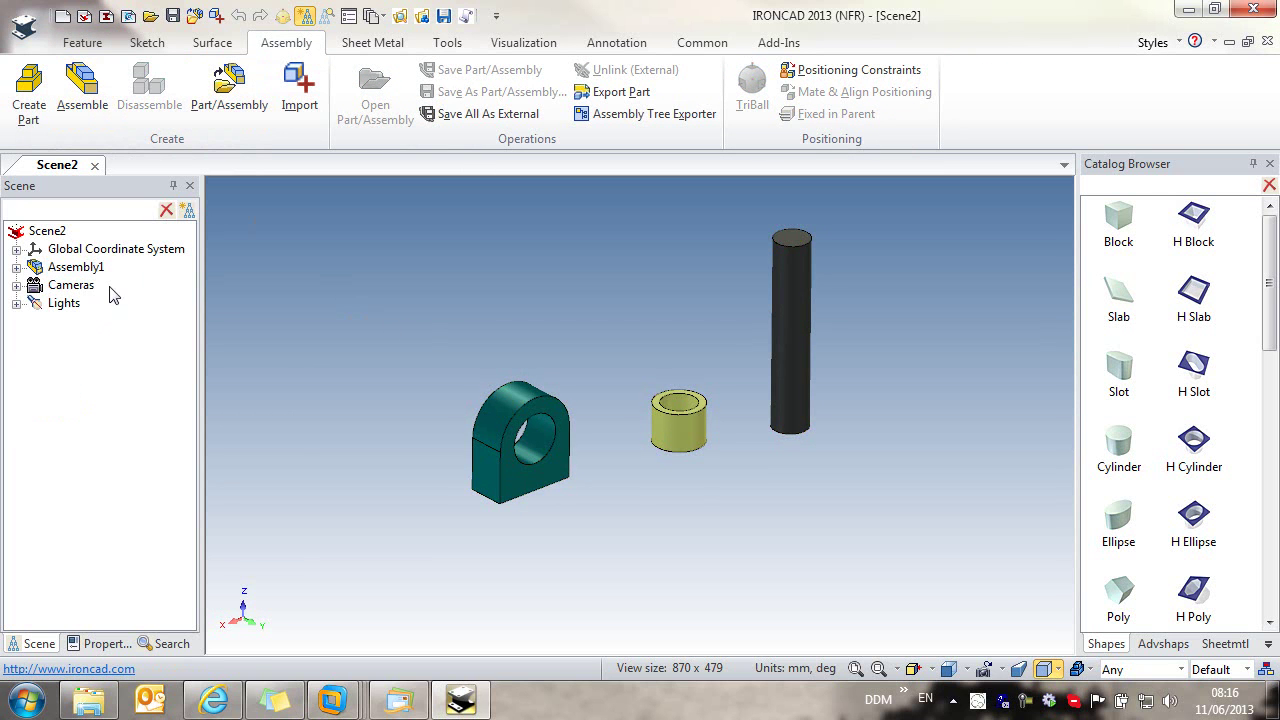
Step: Name Assembly1 'bearing assembly' with description 'bearing assembly', then expand it in the tree
{"action": "left_click", "coordinate": [50, 267]}
{"action": "right_click", "coordinate": [50, 267]}
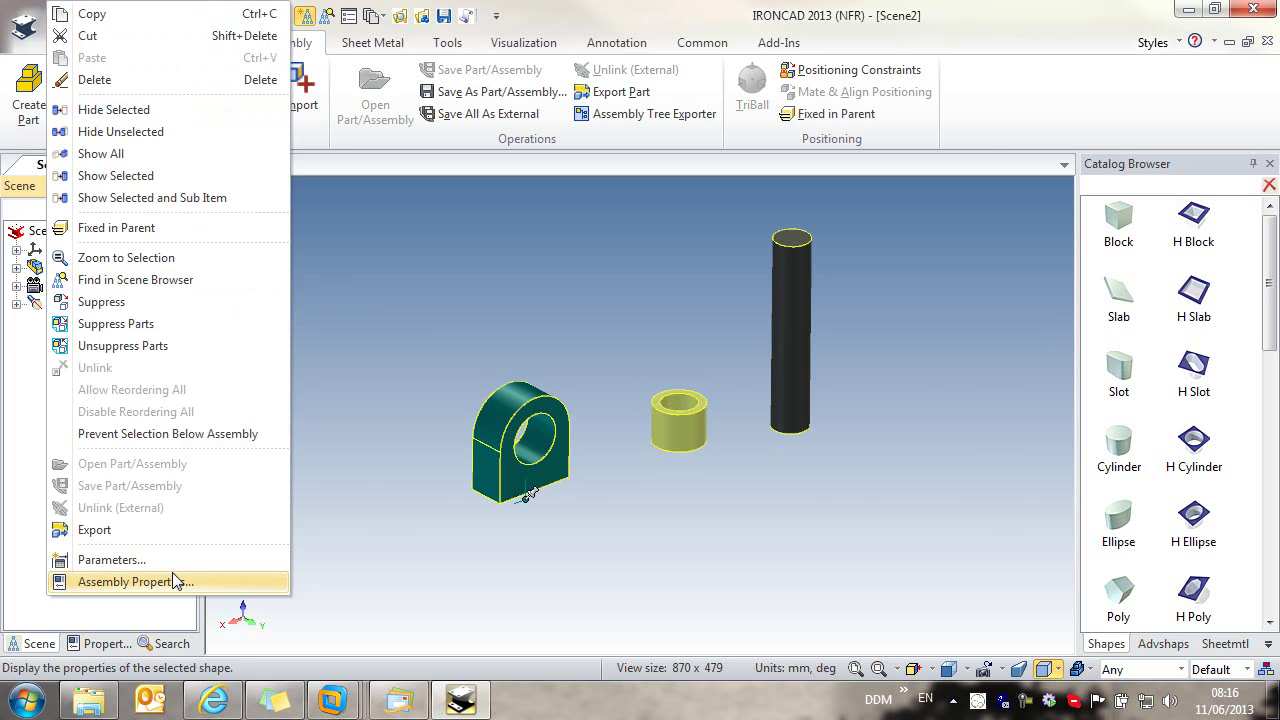
{"action": "left_click", "coordinate": [130, 581]}
{"action": "type", "text": "bearing assembly"}
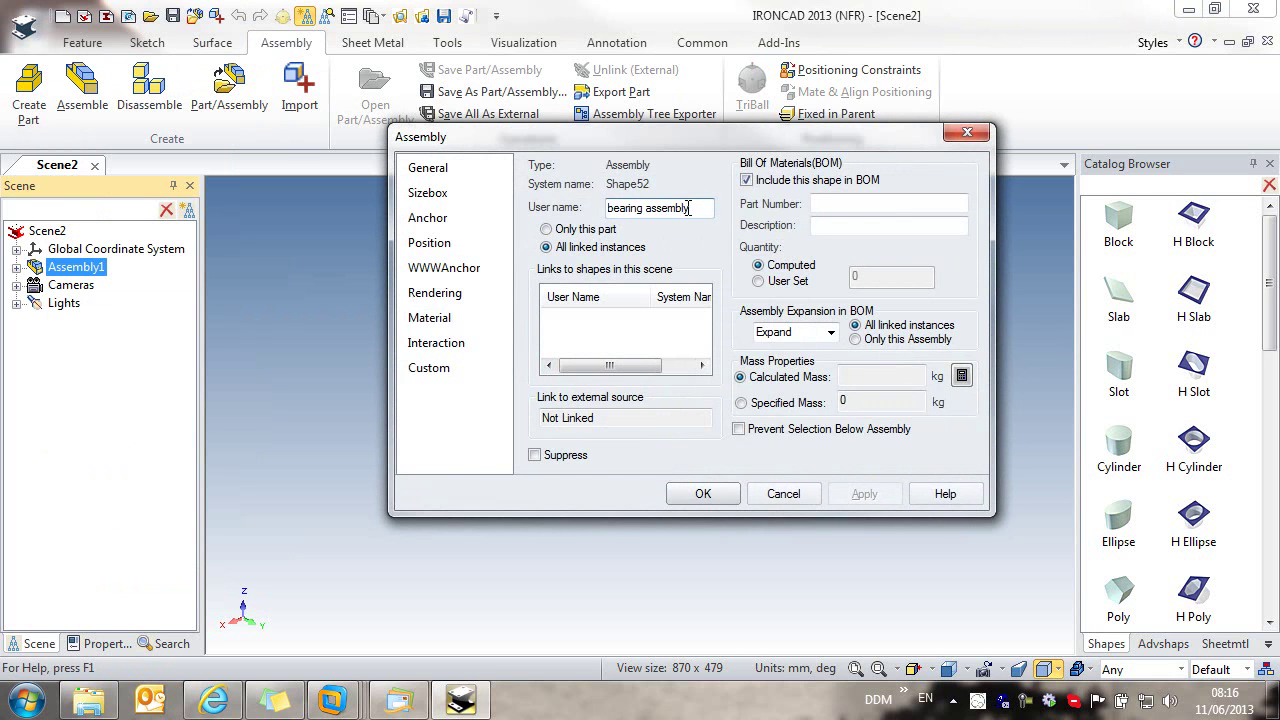
{"action": "left_click_drag", "start_coordinate": [705, 208], "coordinate": [609, 208]}
{"action": "key", "text": "ctrl+c"}
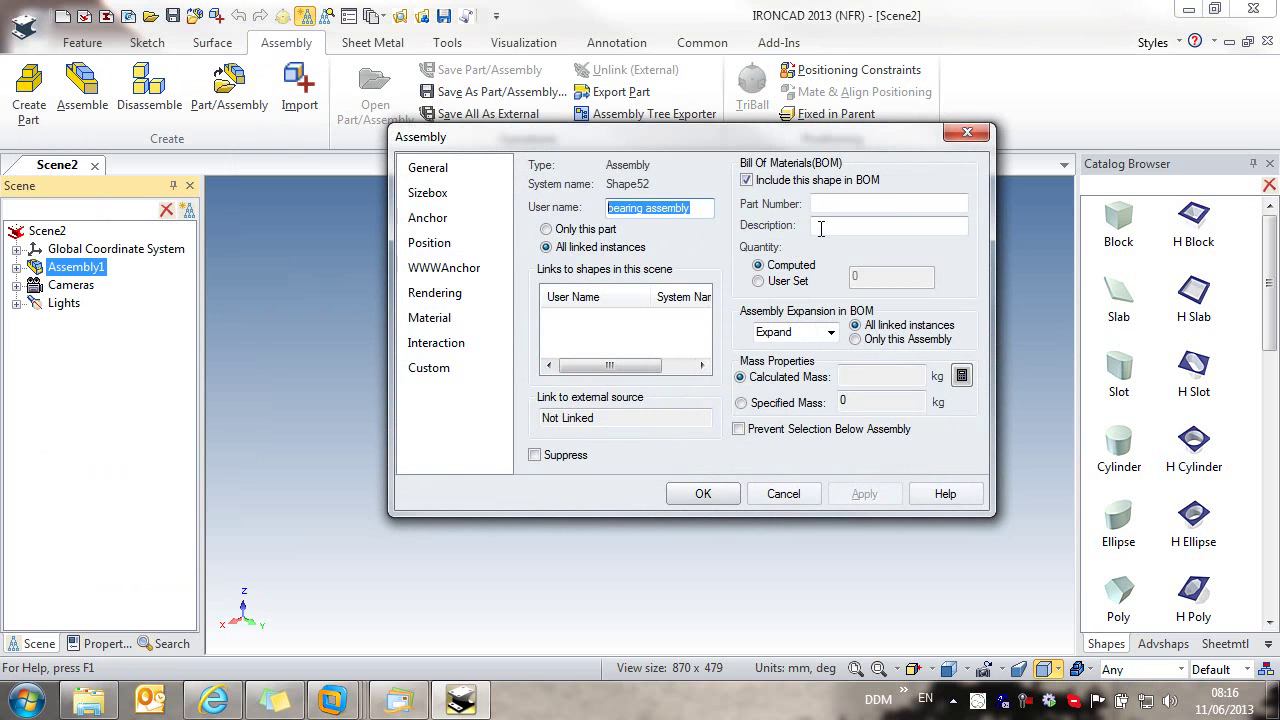
{"action": "left_click", "coordinate": [818, 226]}
{"action": "key", "text": "ctrl+v"}
{"action": "left_click", "coordinate": [692, 498]}
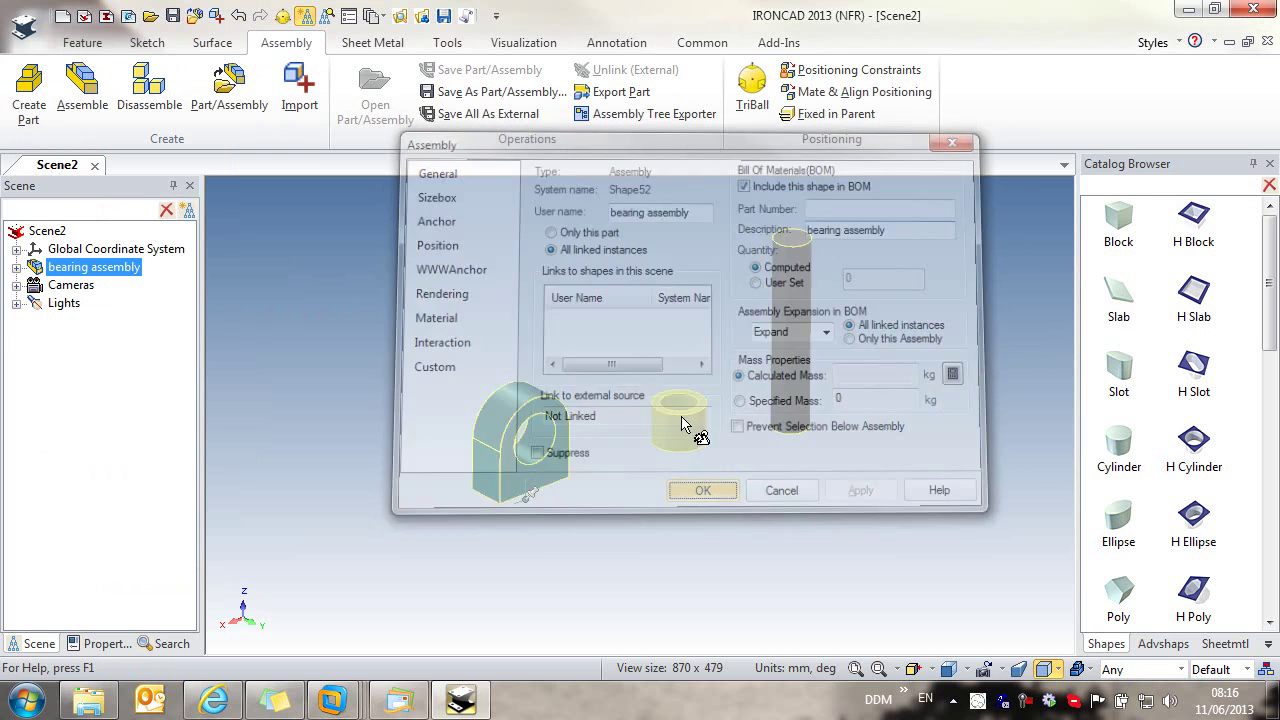
{"action": "left_click", "coordinate": [16, 267]}
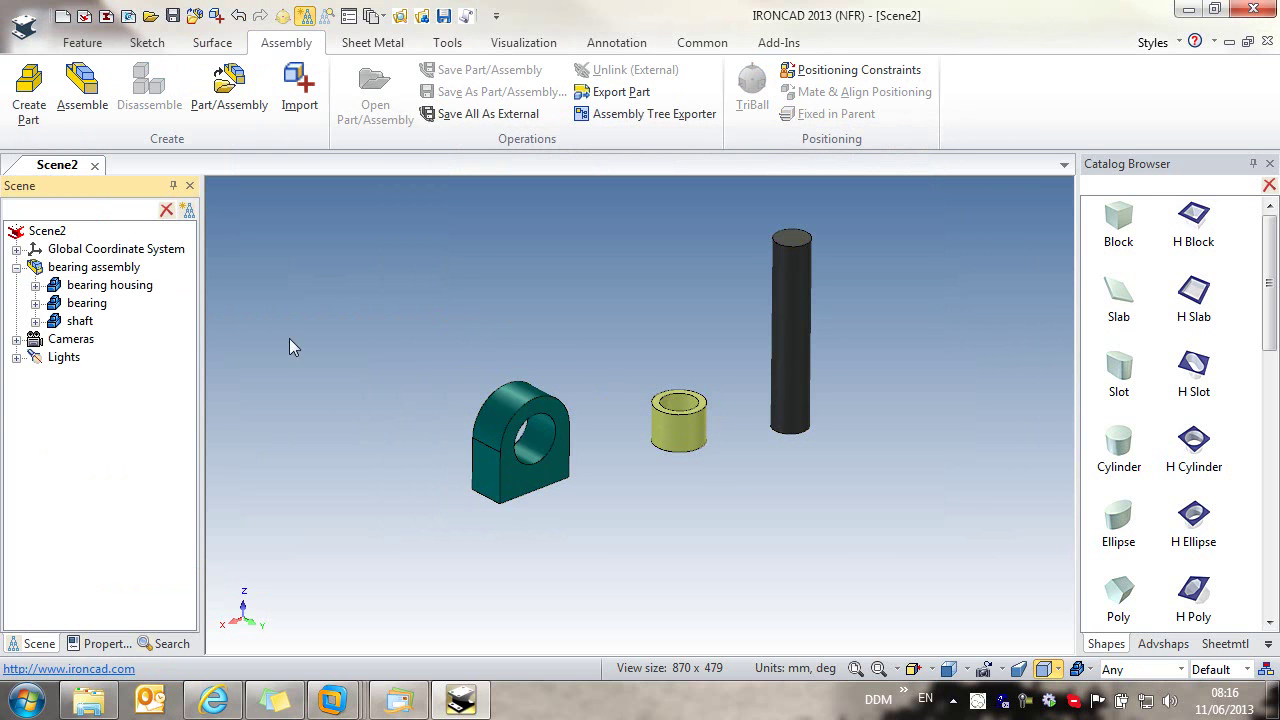
Step: Save the scene with a generated Concept Numbers item 00000521, then close the save log
{"action": "left_click", "coordinate": [445, 16]}
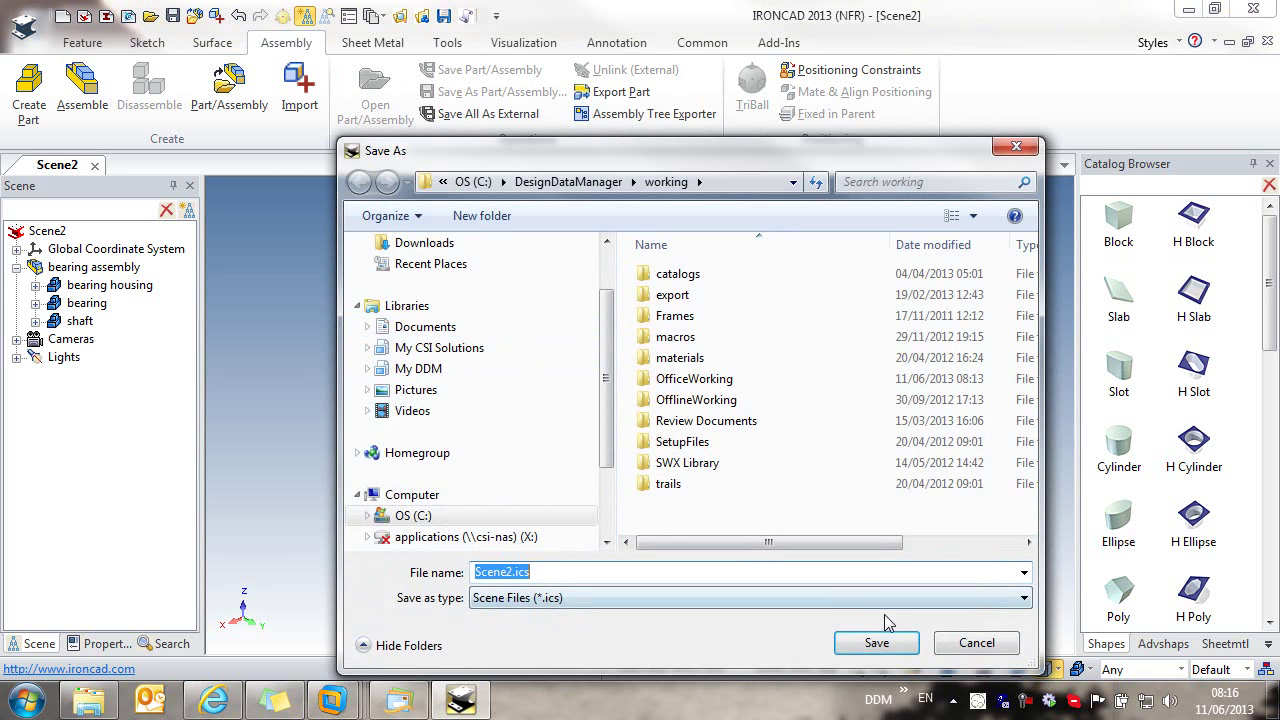
{"action": "left_click", "coordinate": [886, 642]}
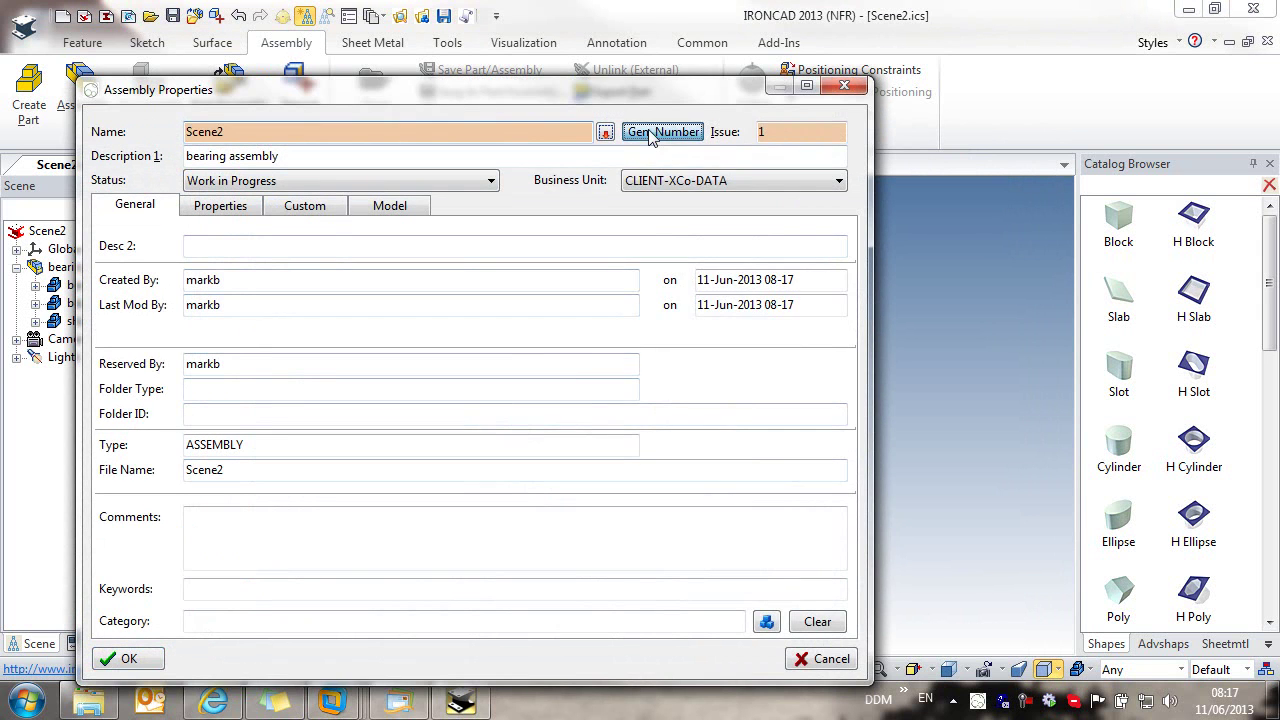
{"action": "left_click", "coordinate": [660, 131]}
{"action": "left_click", "coordinate": [565, 228]}
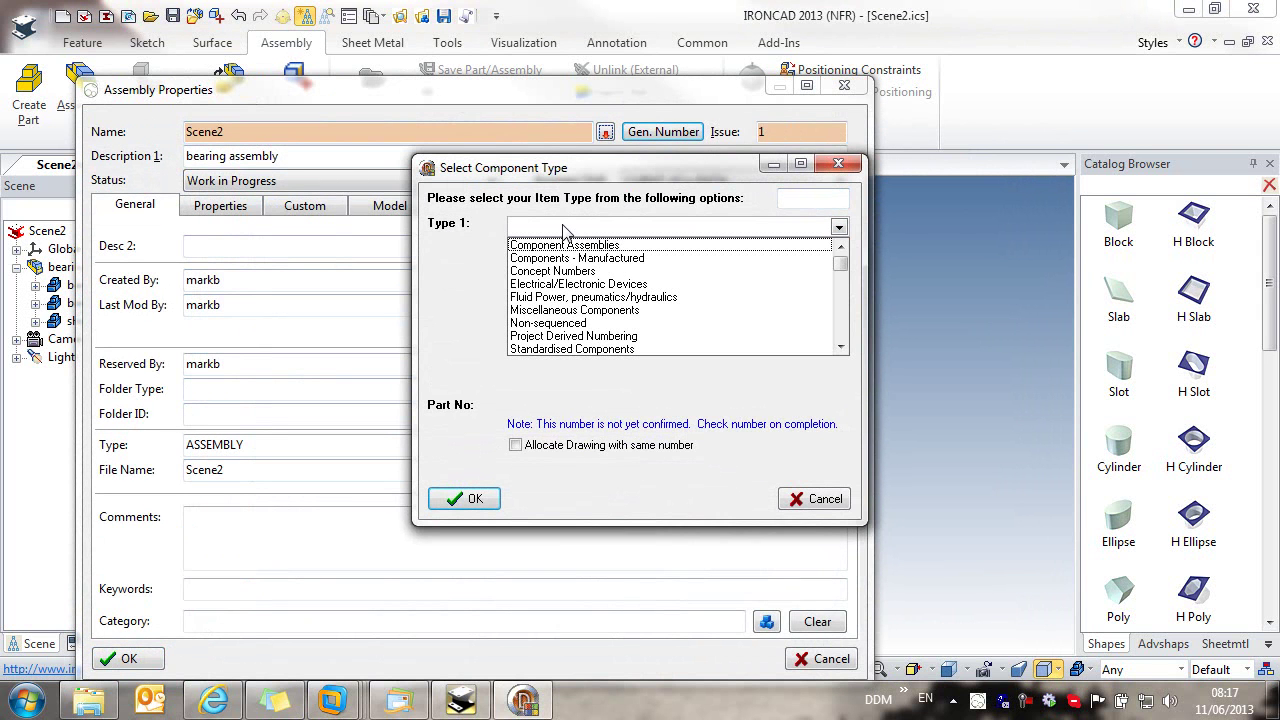
{"action": "left_click", "coordinate": [572, 271]}
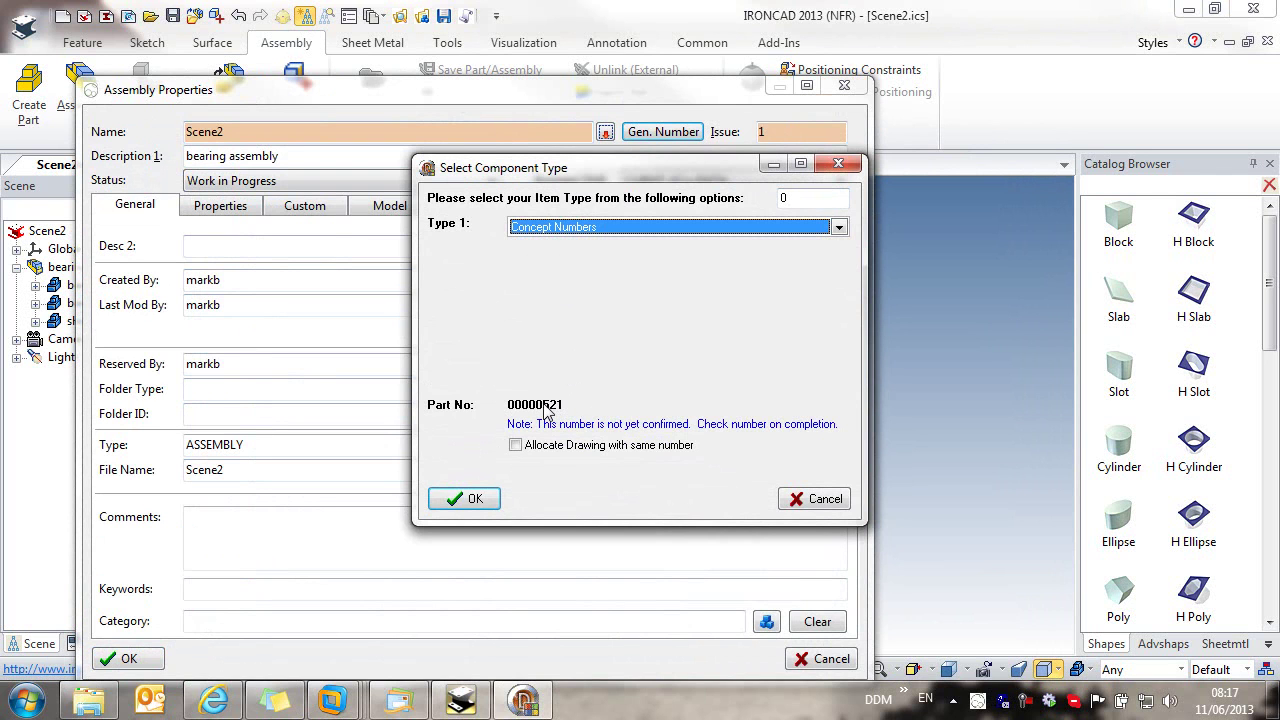
{"action": "left_click", "coordinate": [465, 498]}
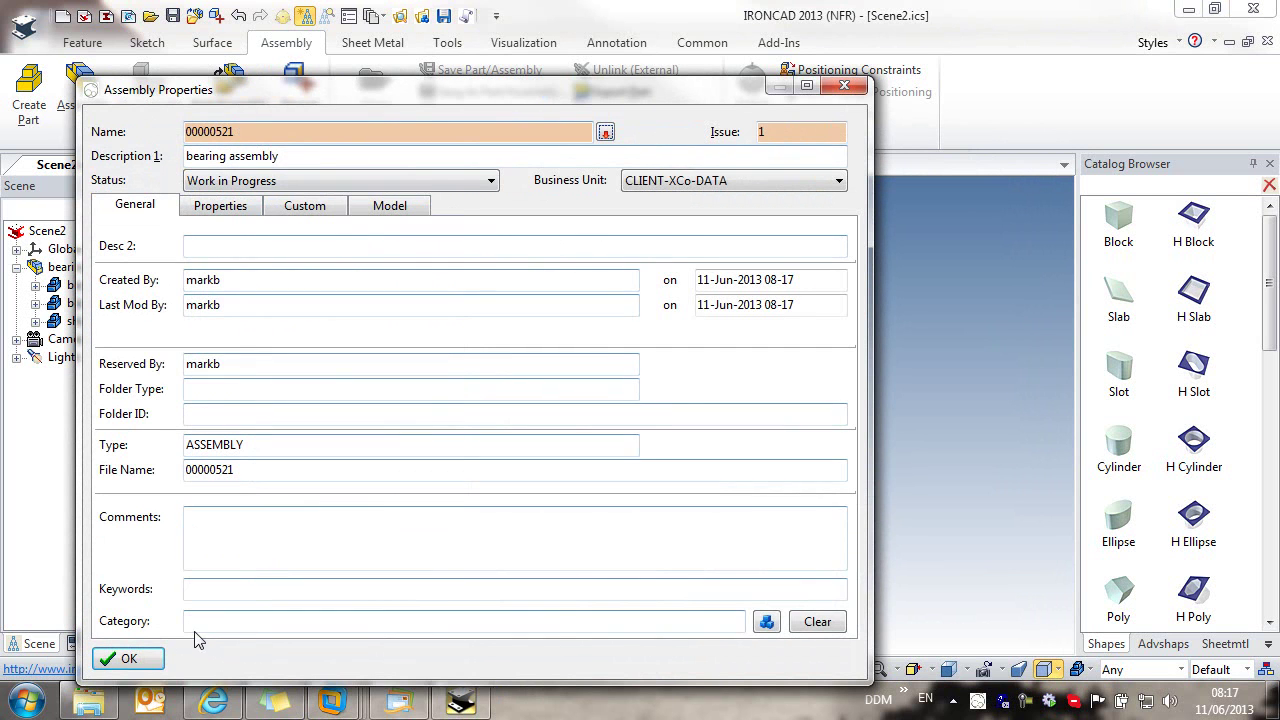
{"action": "left_click", "coordinate": [125, 658]}
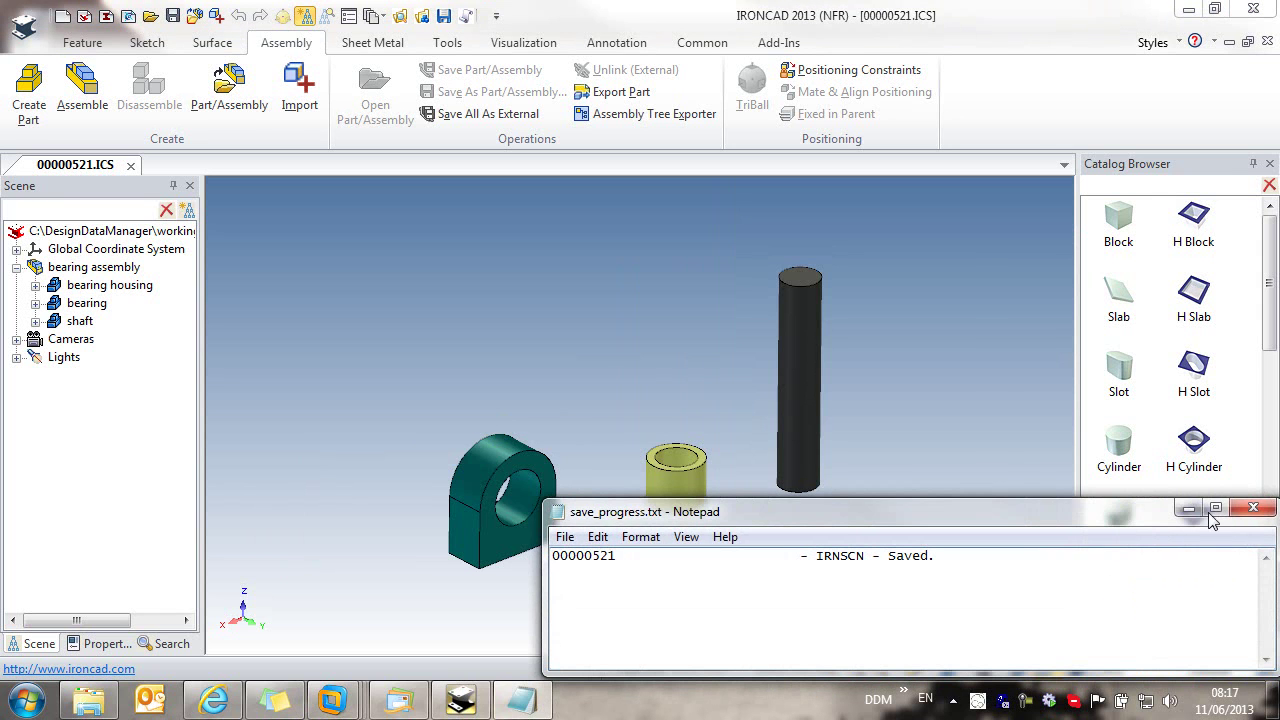
{"action": "left_click", "coordinate": [1257, 511]}
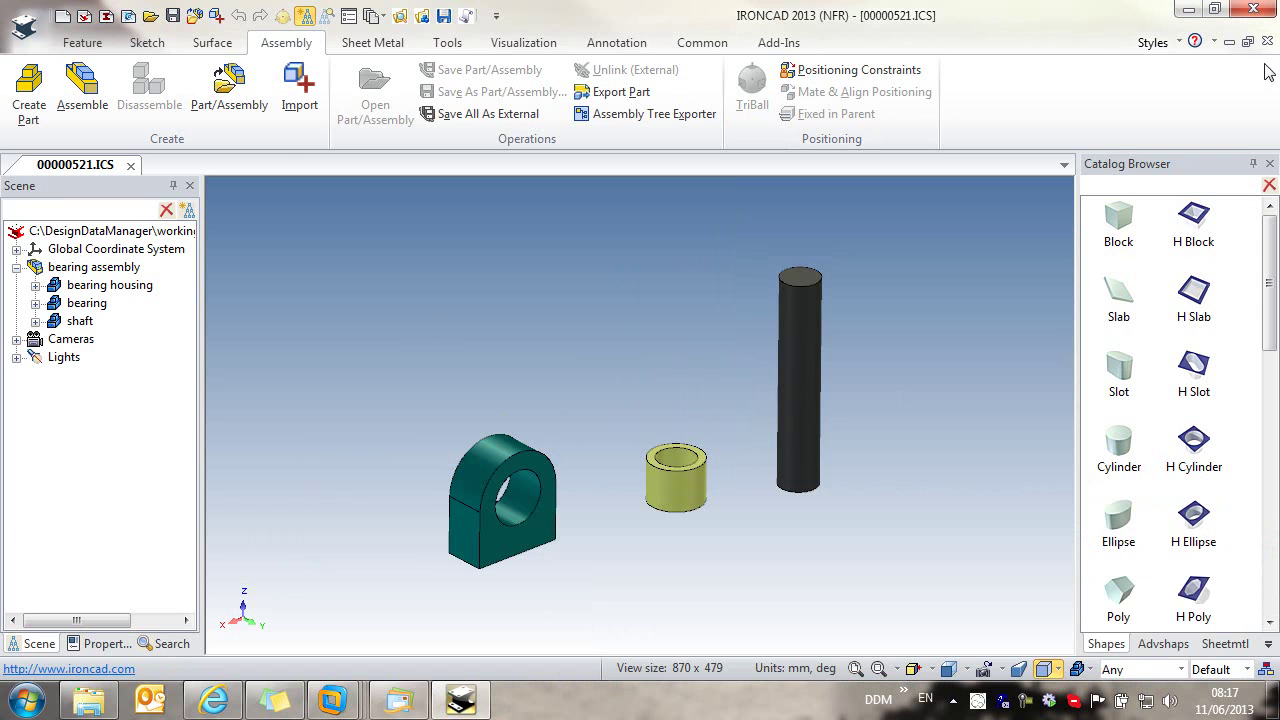
Step: Close 00000521.ICS and select the 00000521 bearing assembly row in DDM's My Recent Items
{"action": "left_click", "coordinate": [130, 165]}
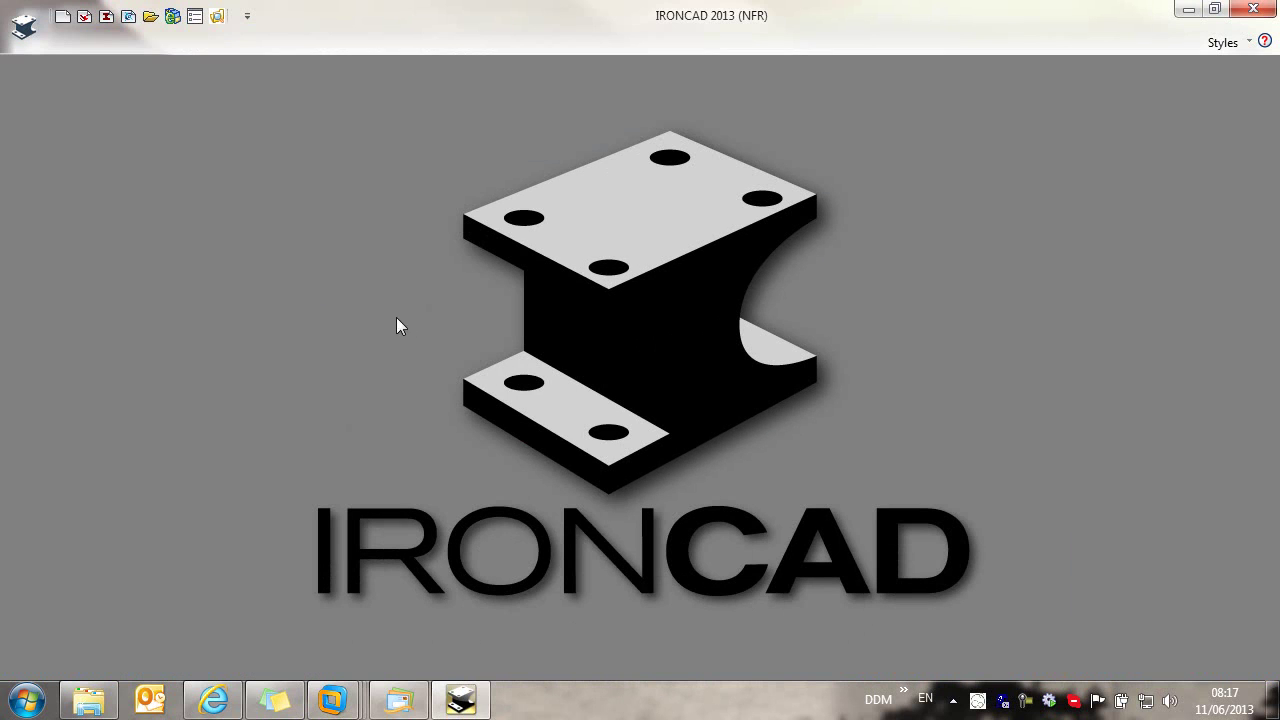
{"action": "left_click", "coordinate": [217, 16]}
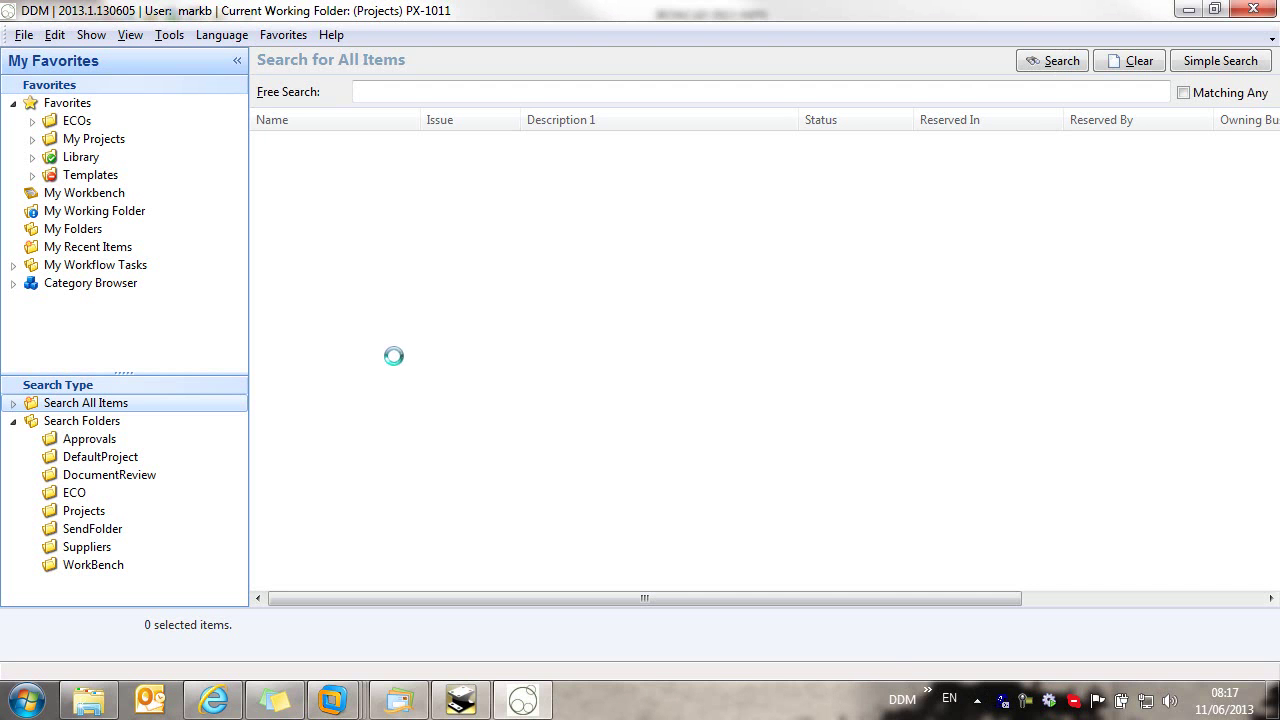
{"action": "left_click", "coordinate": [110, 248]}
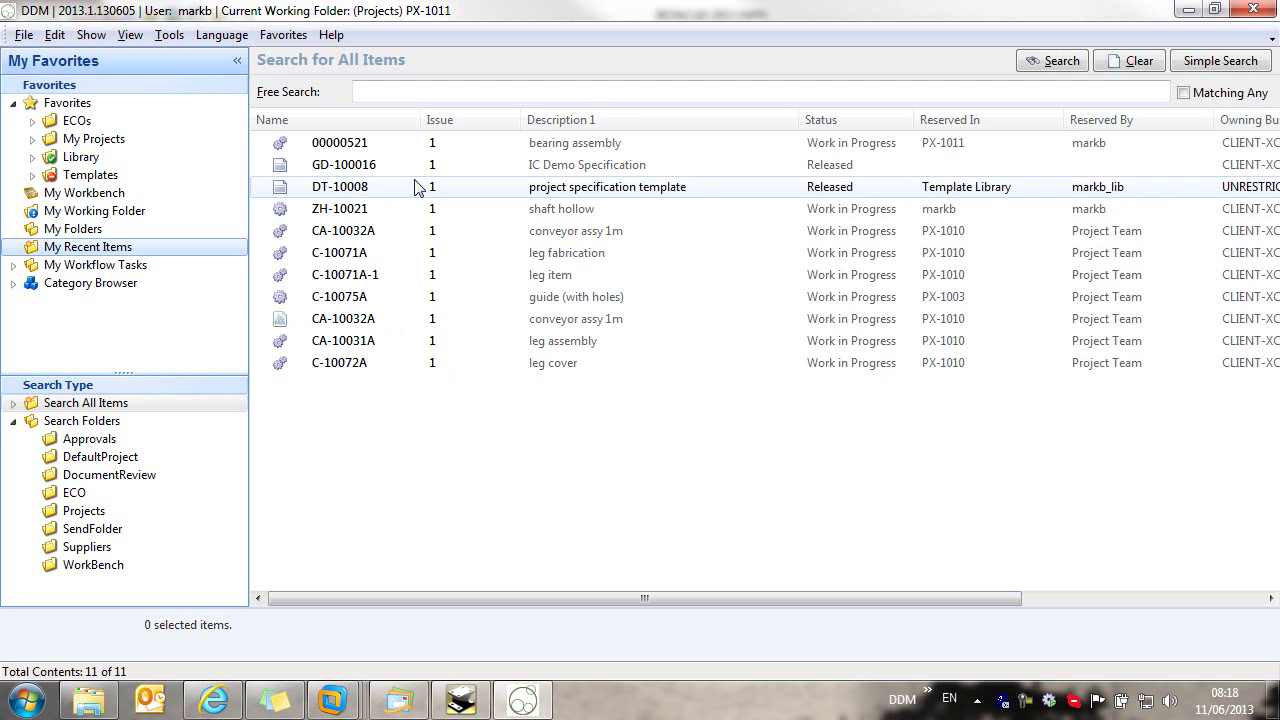
{"action": "left_click", "coordinate": [390, 147]}
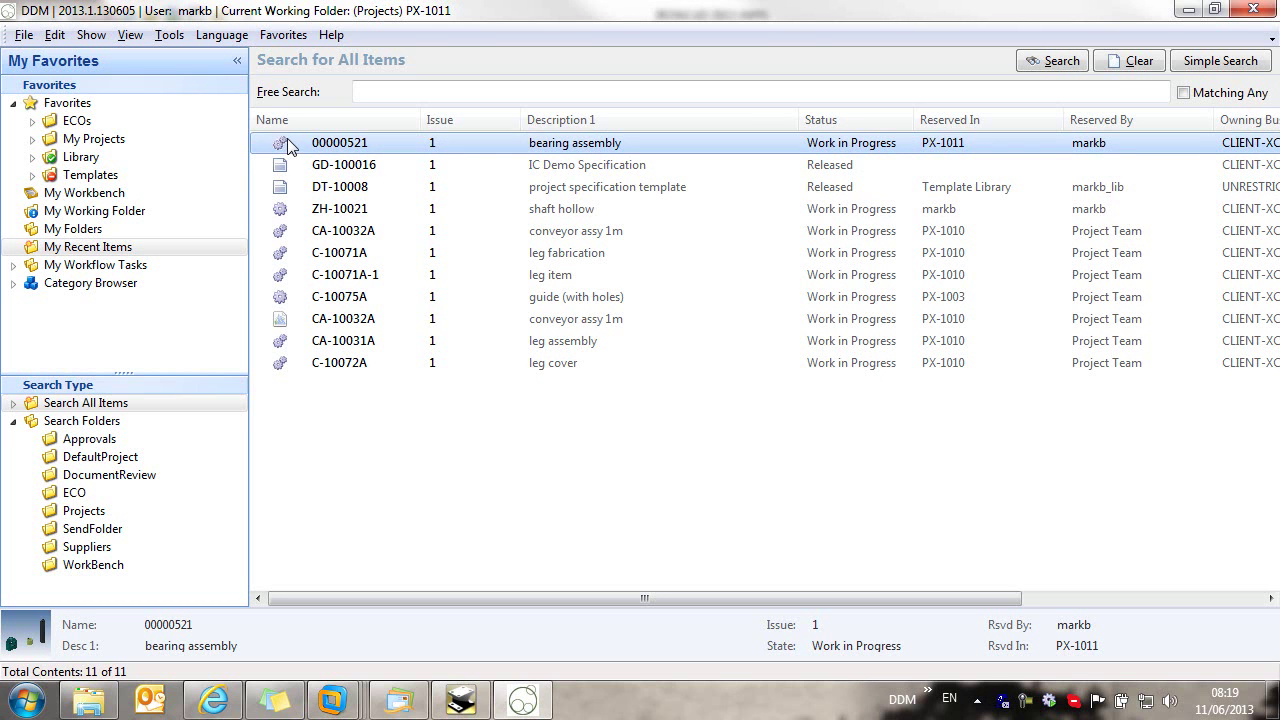
Step: Compare the details of hollow shaft ZH-10021 and bearing assembly 00000521, then list My Folders
{"action": "left_click", "coordinate": [332, 212]}
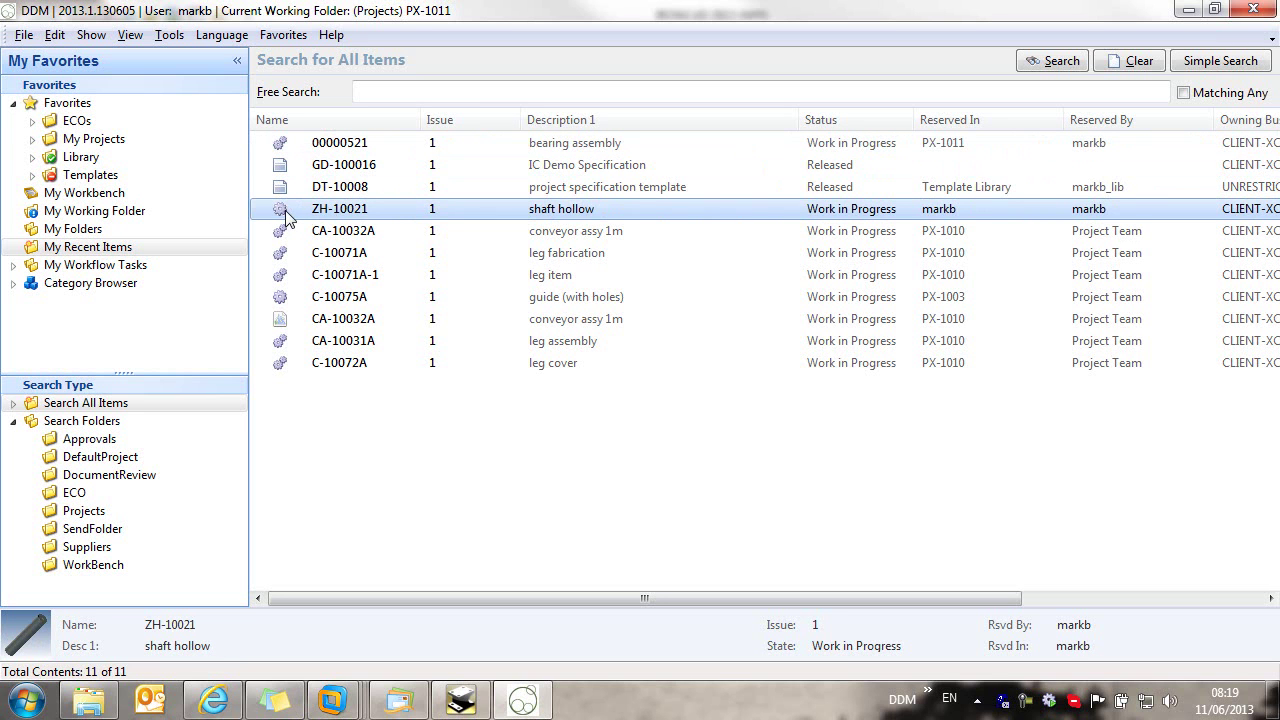
{"action": "left_click", "coordinate": [285, 145]}
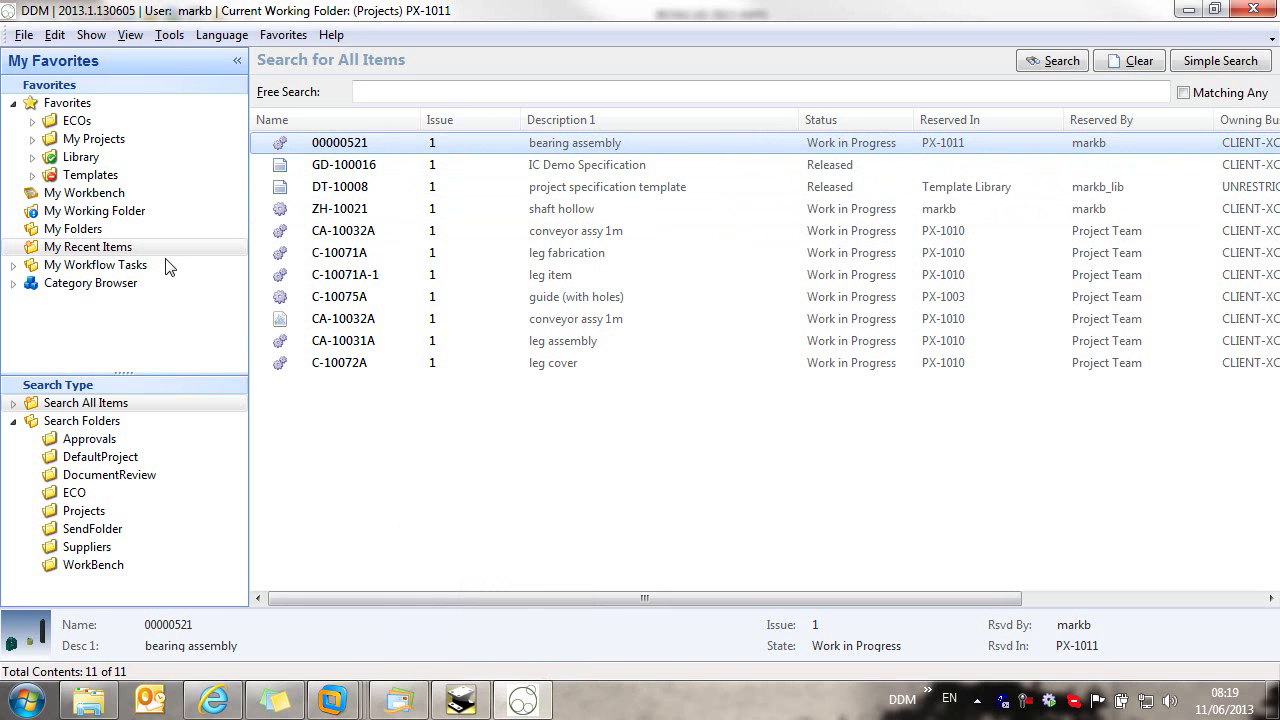
{"action": "left_click", "coordinate": [108, 229]}
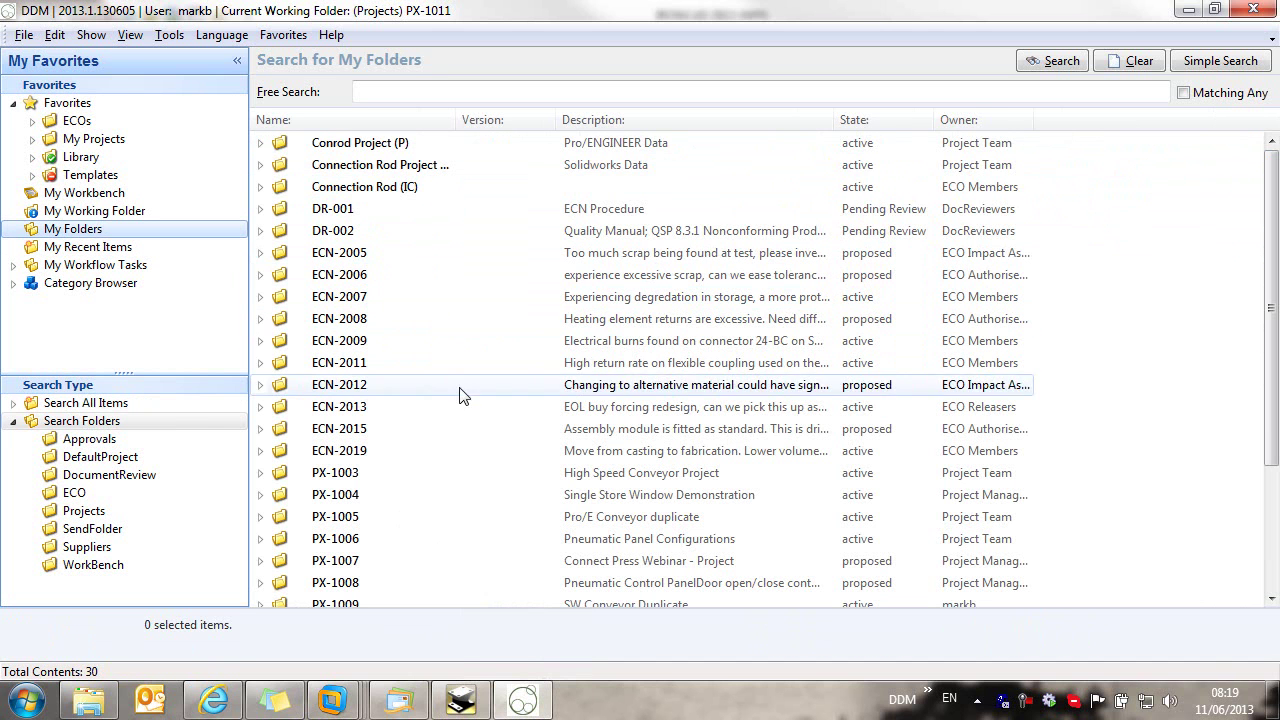
Step: File bearing assembly 00000521 into project PX-1011's Models and Drawings folder
{"action": "left_click_drag", "start_coordinate": [1270, 300], "coordinate": [1270, 425]}
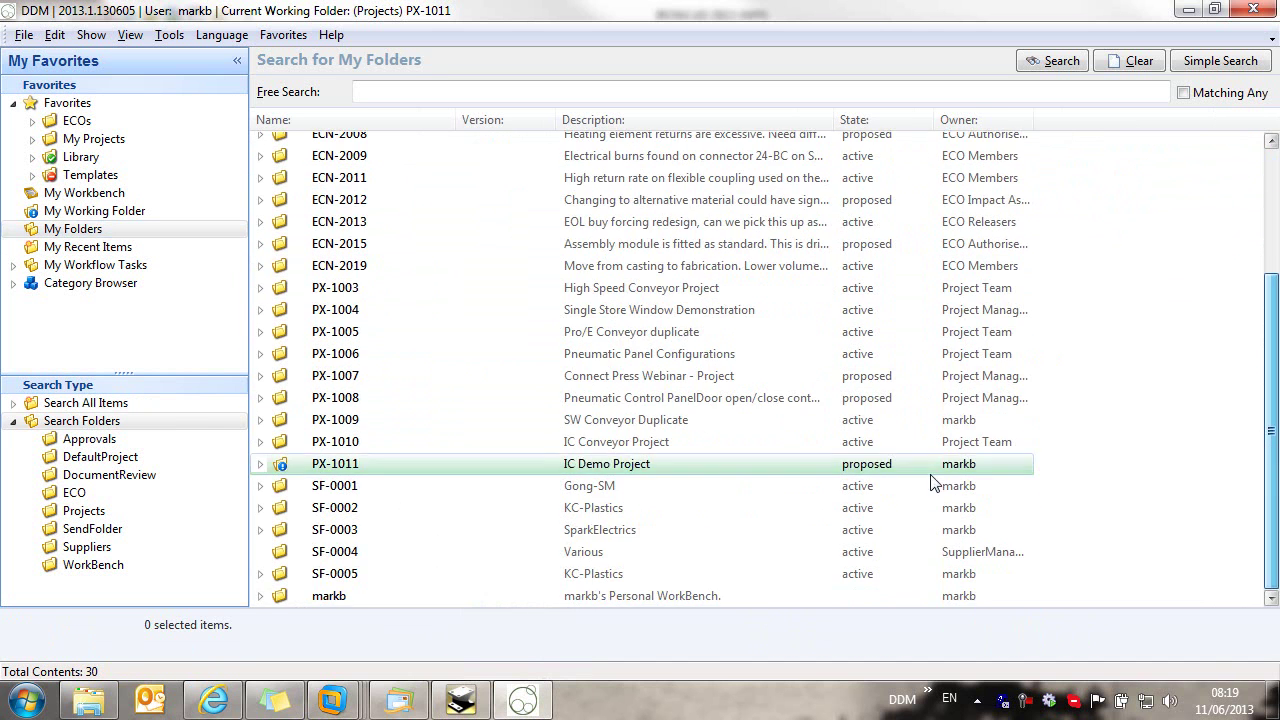
{"action": "double_click", "coordinate": [340, 464]}
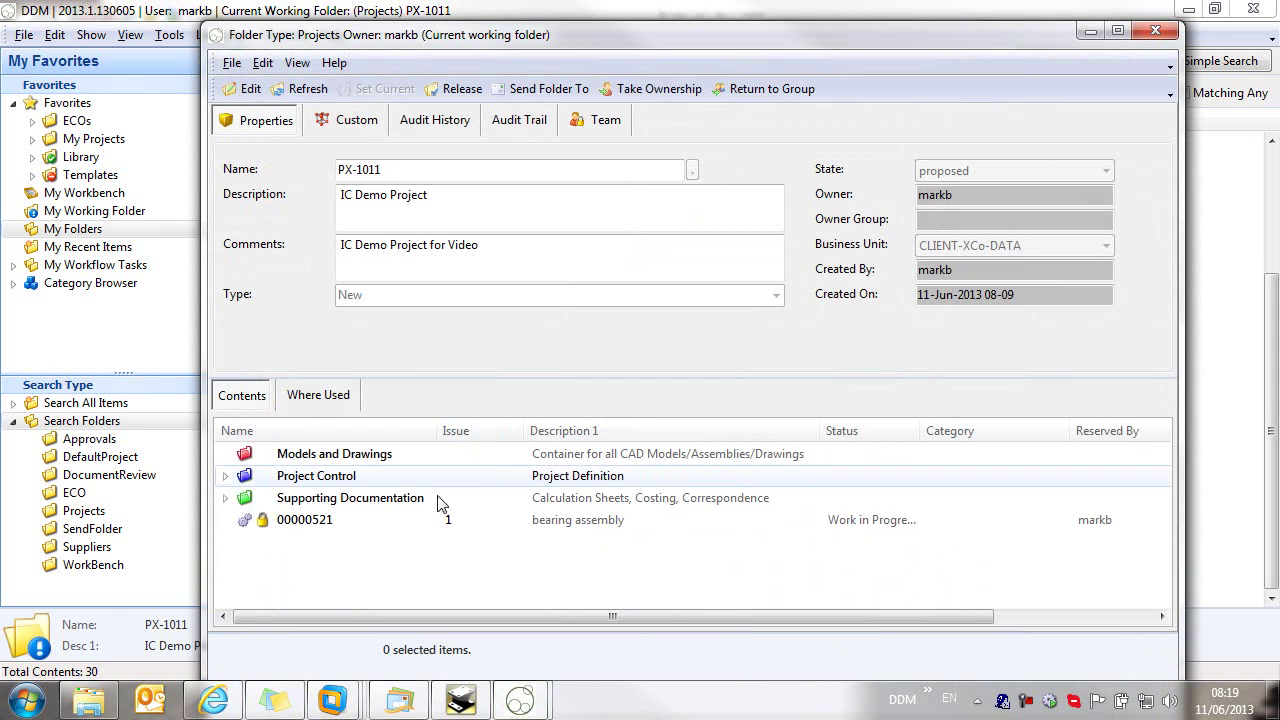
{"action": "left_click", "coordinate": [303, 528]}
{"action": "left_click_drag", "start_coordinate": [318, 530], "coordinate": [286, 466]}
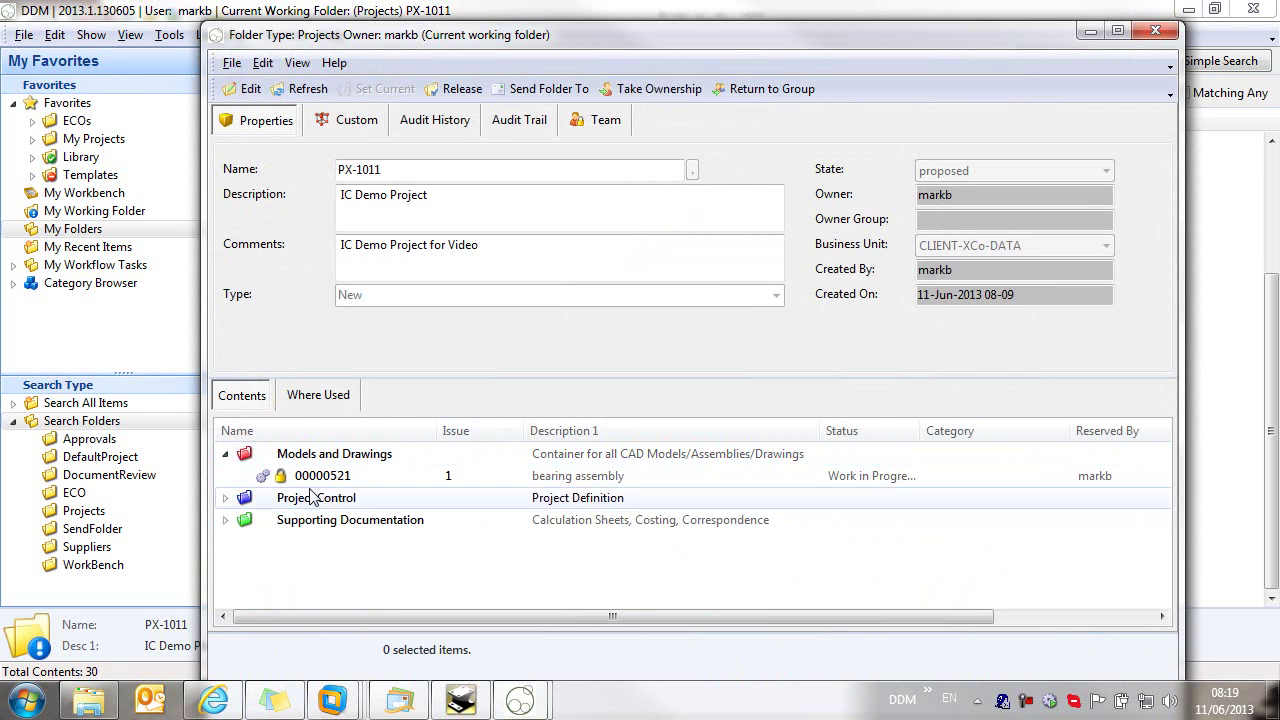
{"action": "left_click", "coordinate": [1155, 31]}
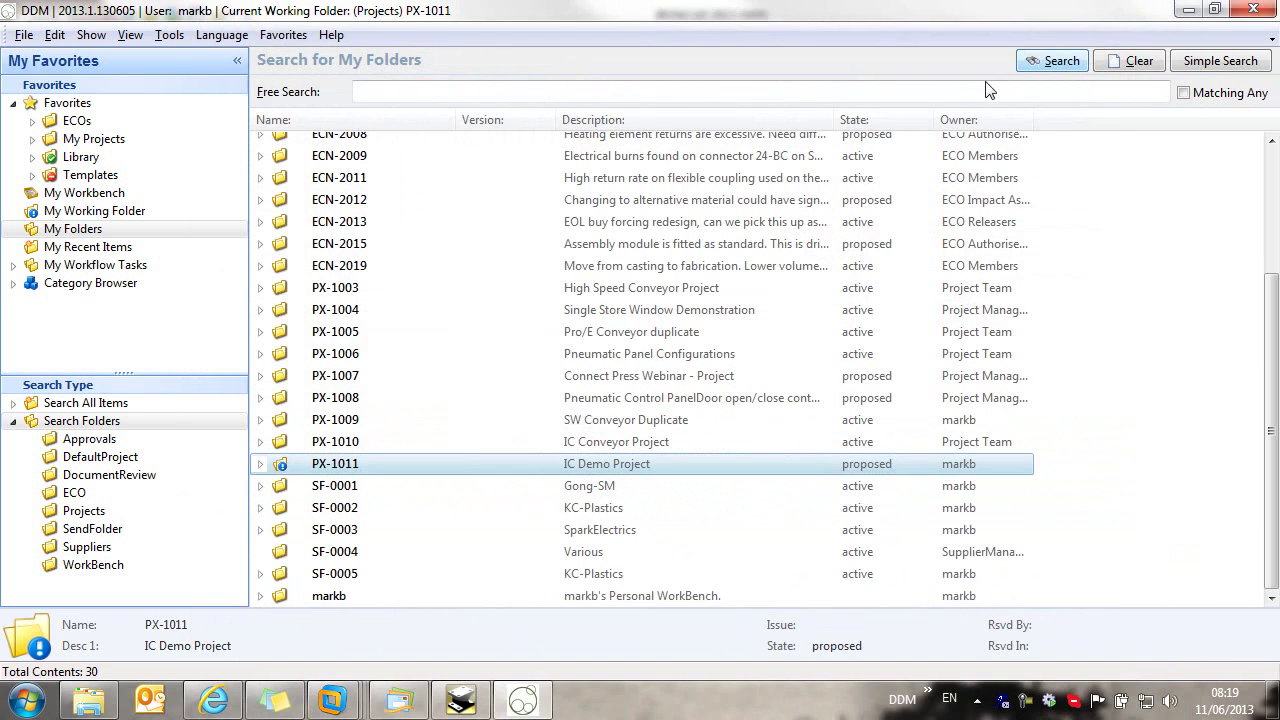
Step: Load 00000521 from My Working Folder's Models and Drawings into IRONCAD
{"action": "left_click", "coordinate": [110, 214]}
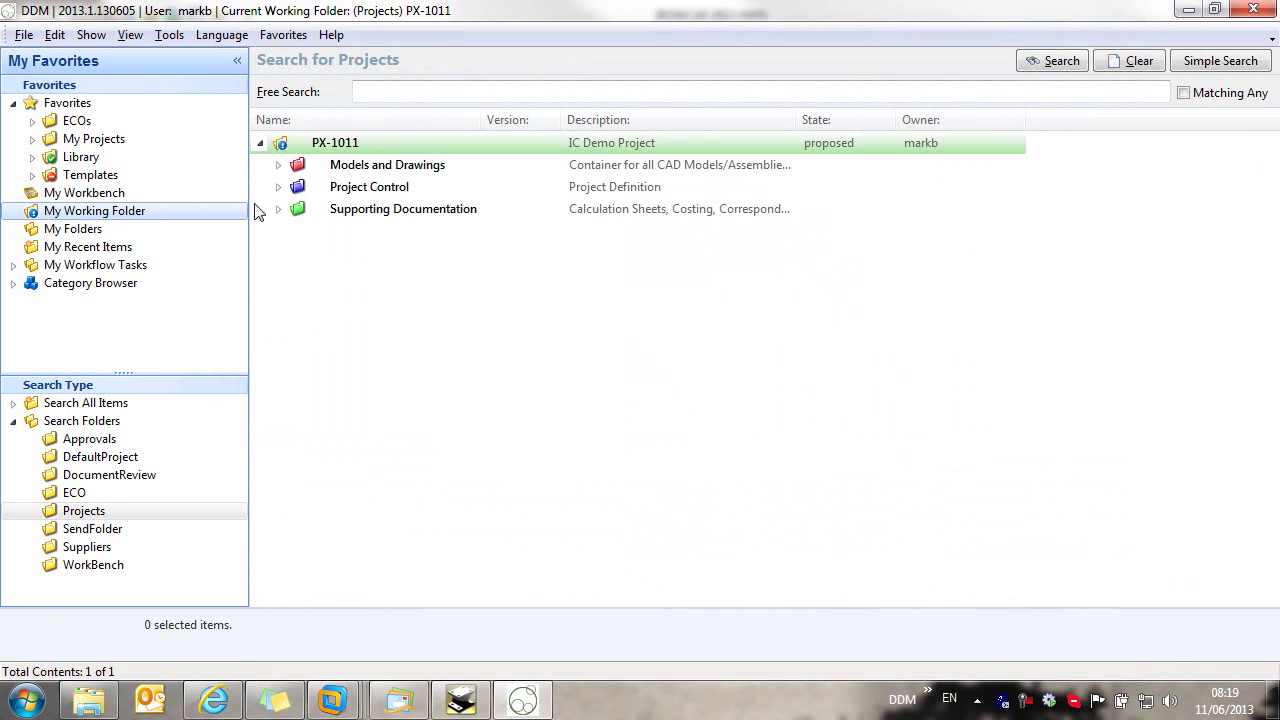
{"action": "left_click", "coordinate": [278, 166]}
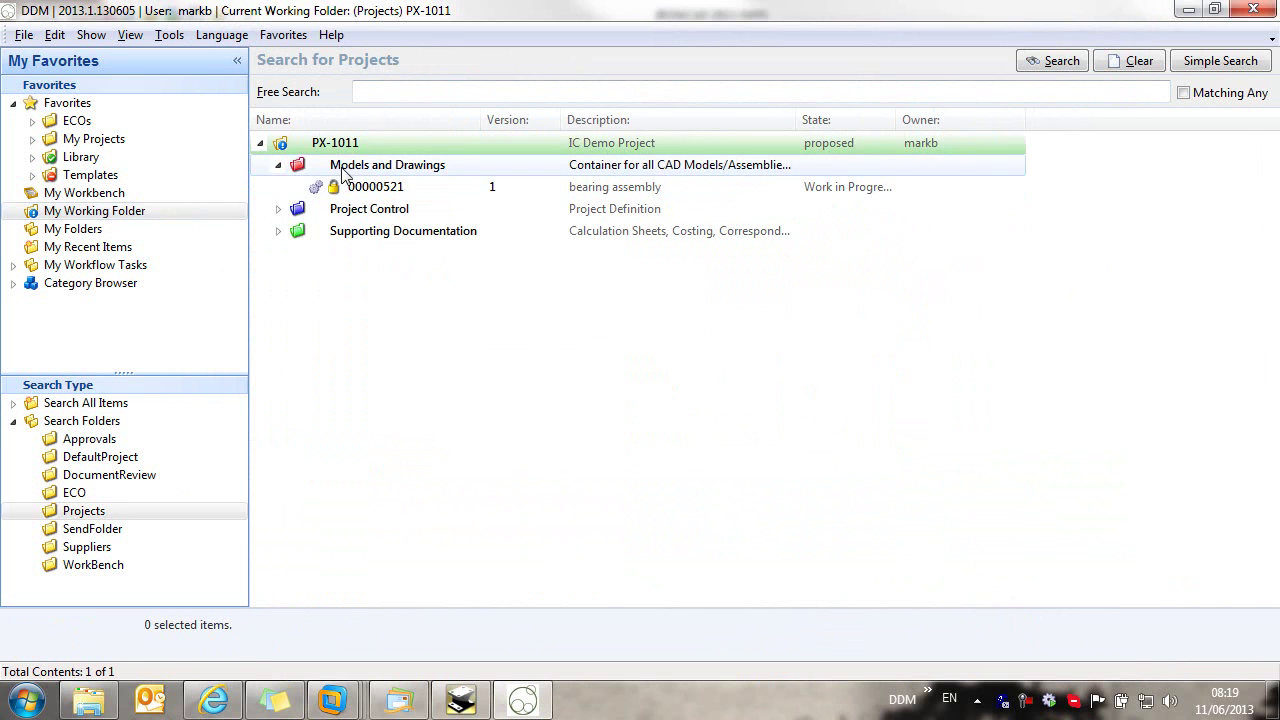
{"action": "left_click", "coordinate": [424, 190]}
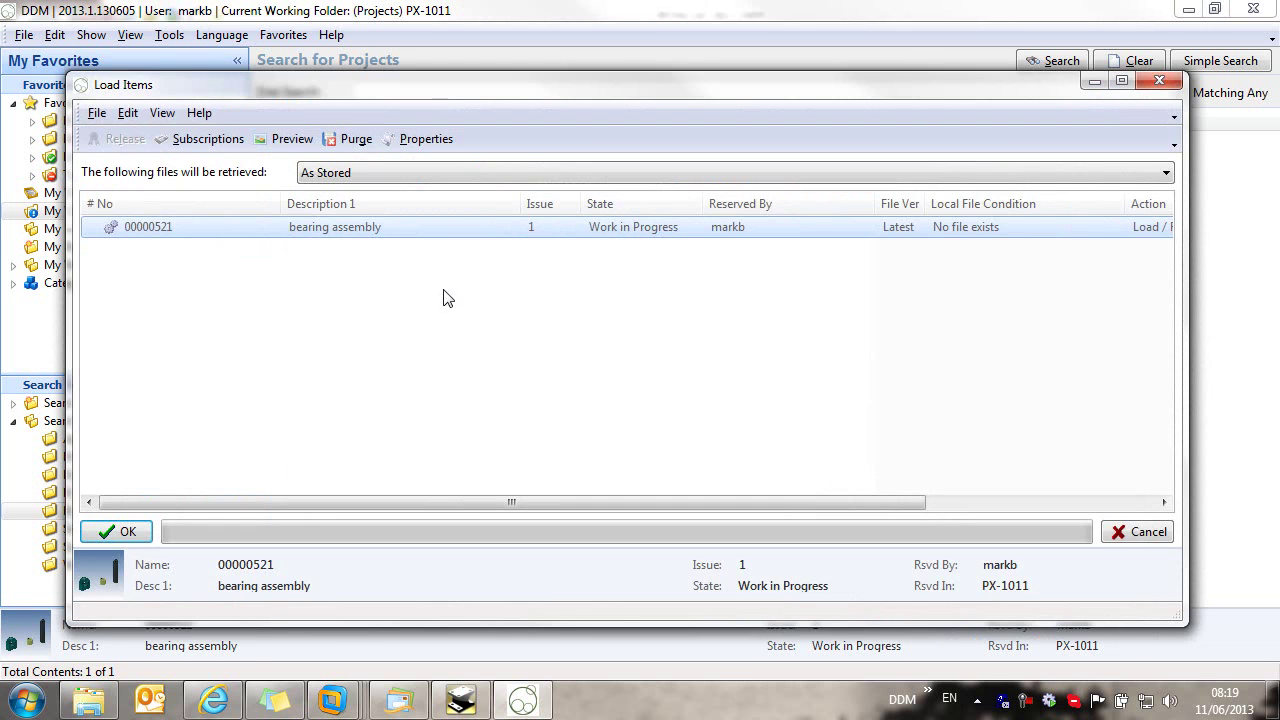
{"action": "left_click", "coordinate": [127, 533]}
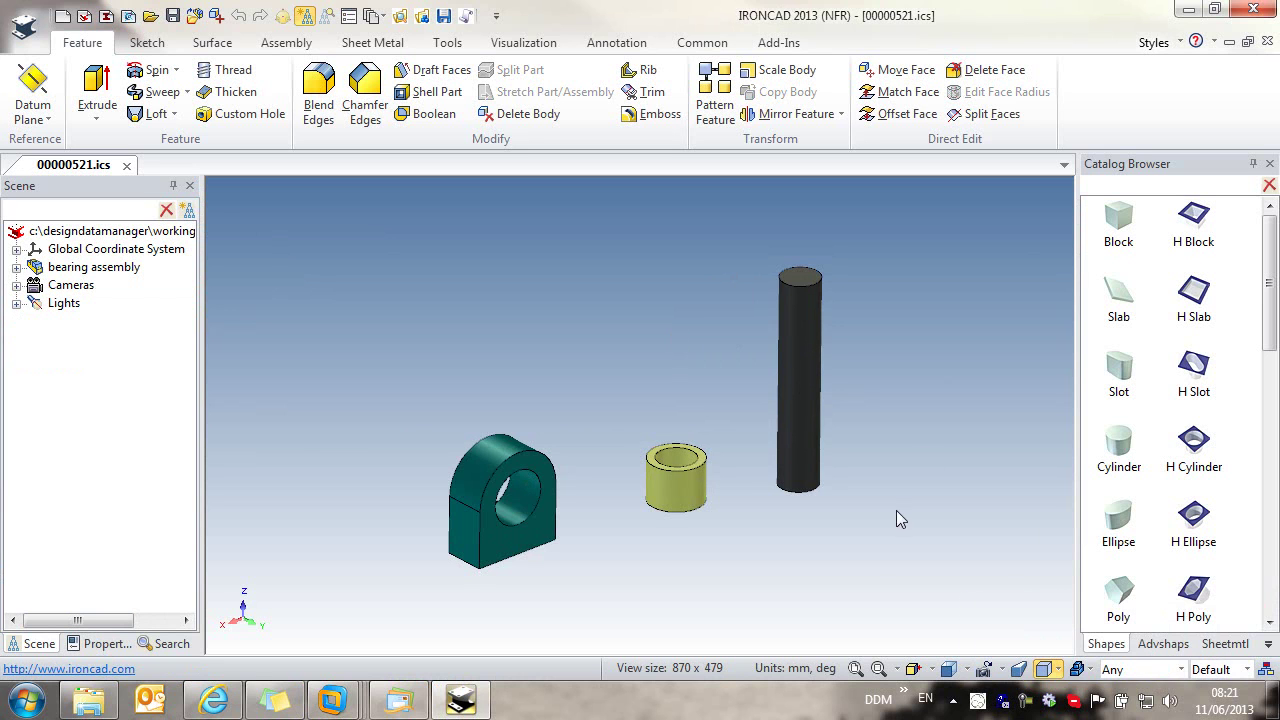
Step: Align the yellow bearing sleeve parallel to the housing hole's axis using the TriBall
{"action": "left_click", "coordinate": [698, 506]}
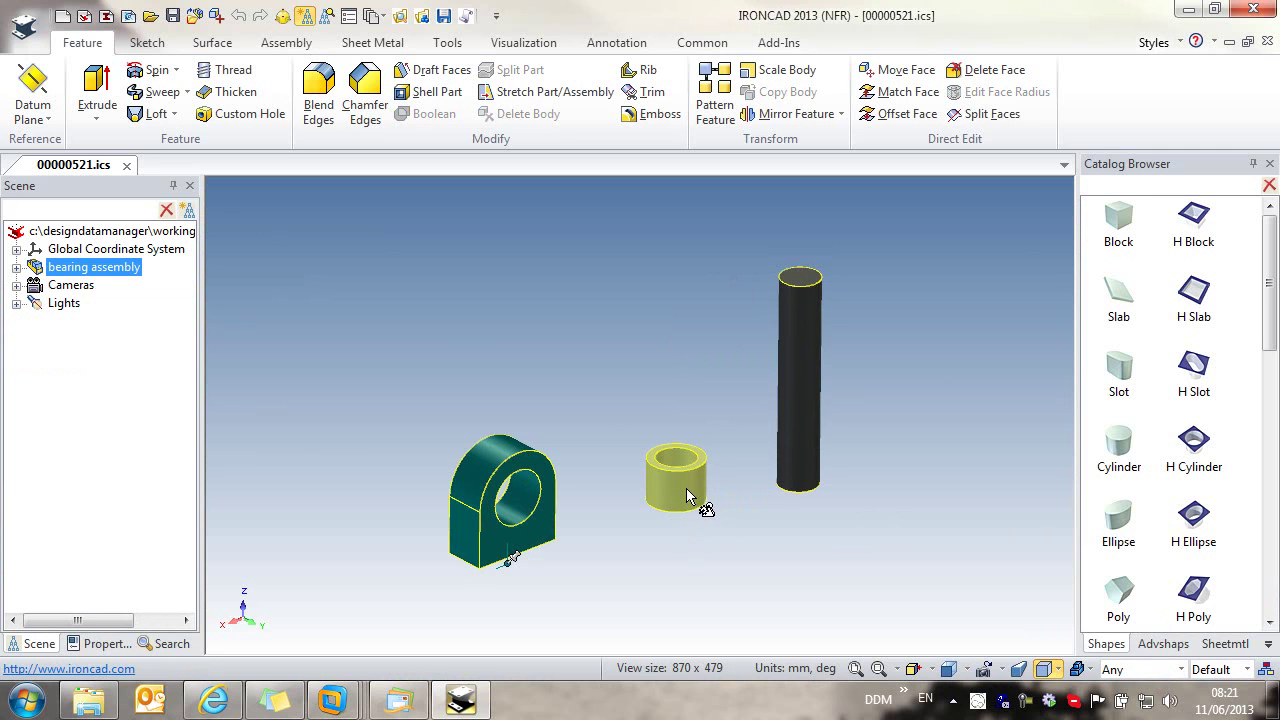
{"action": "left_click", "coordinate": [686, 488]}
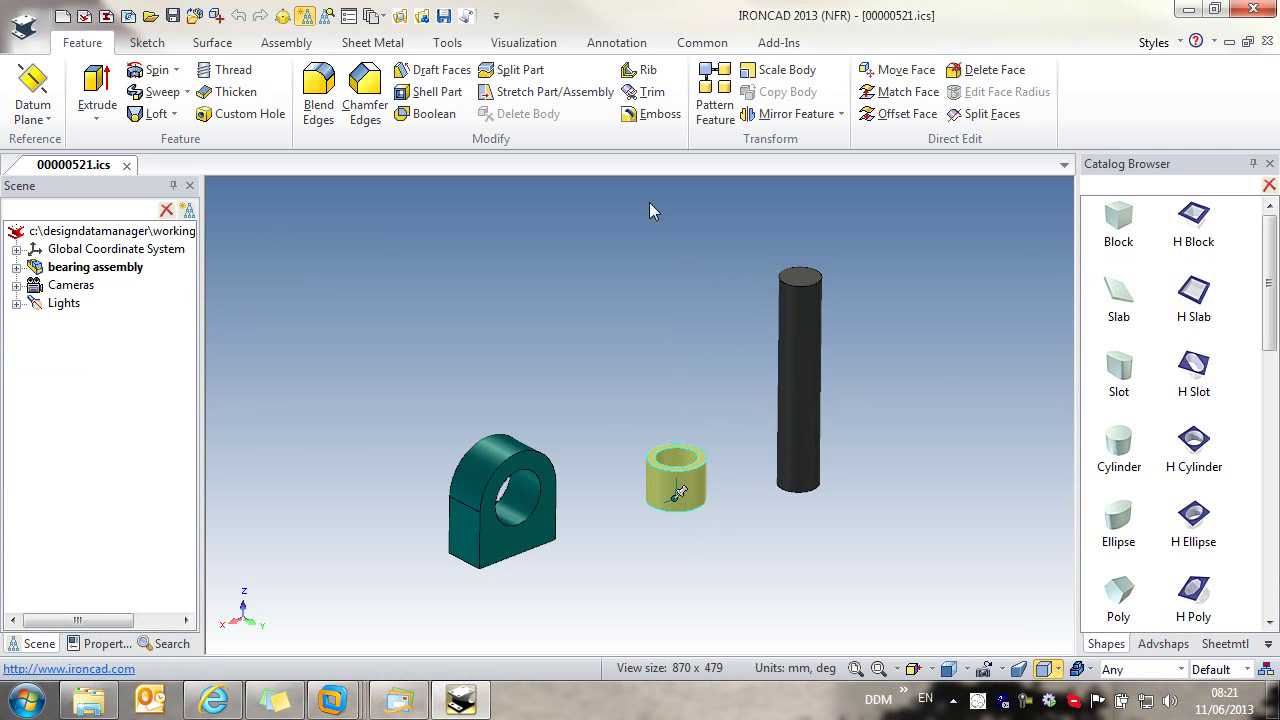
{"action": "left_click", "coordinate": [283, 17]}
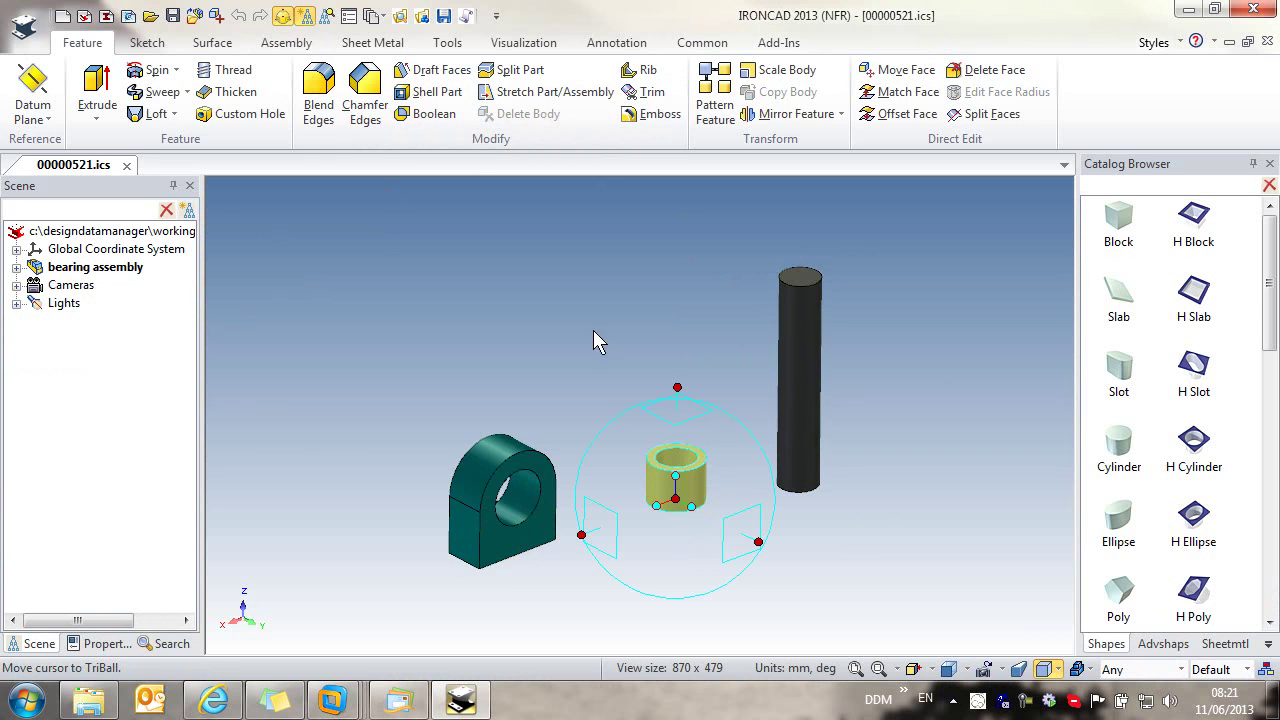
{"action": "right_click", "coordinate": [676, 477]}
{"action": "left_click", "coordinate": [766, 420]}
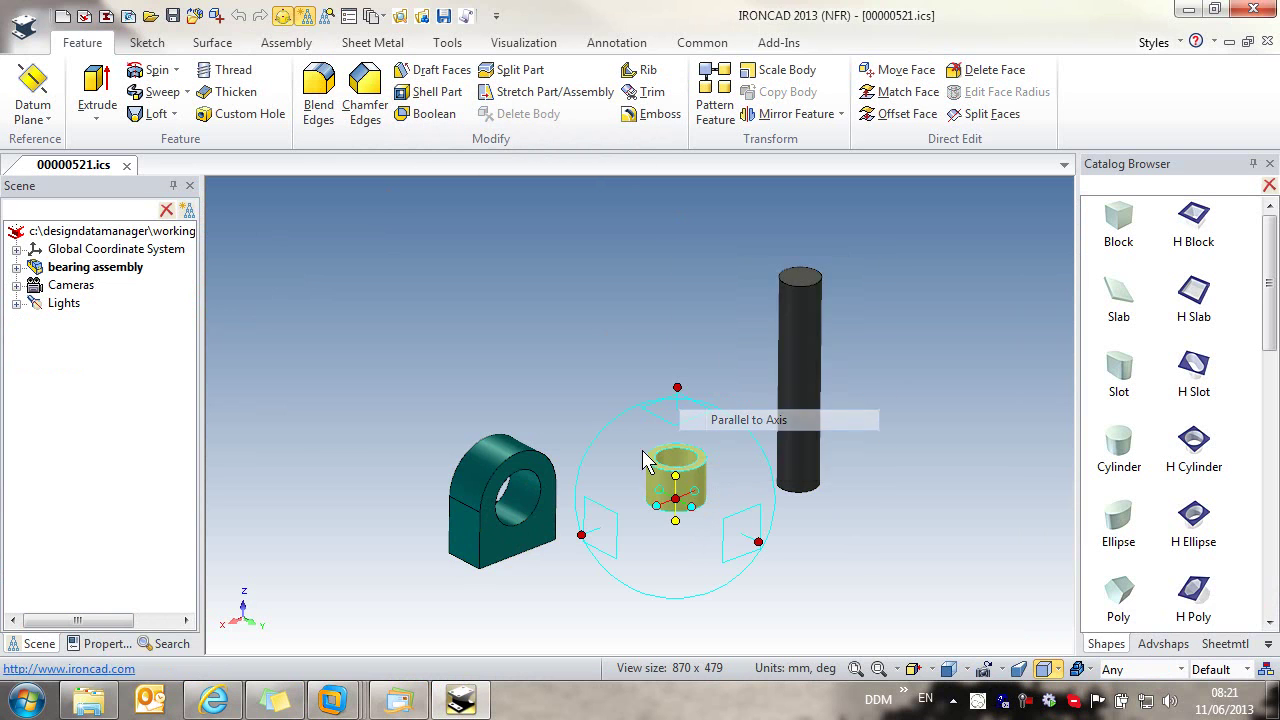
{"action": "left_click", "coordinate": [530, 510]}
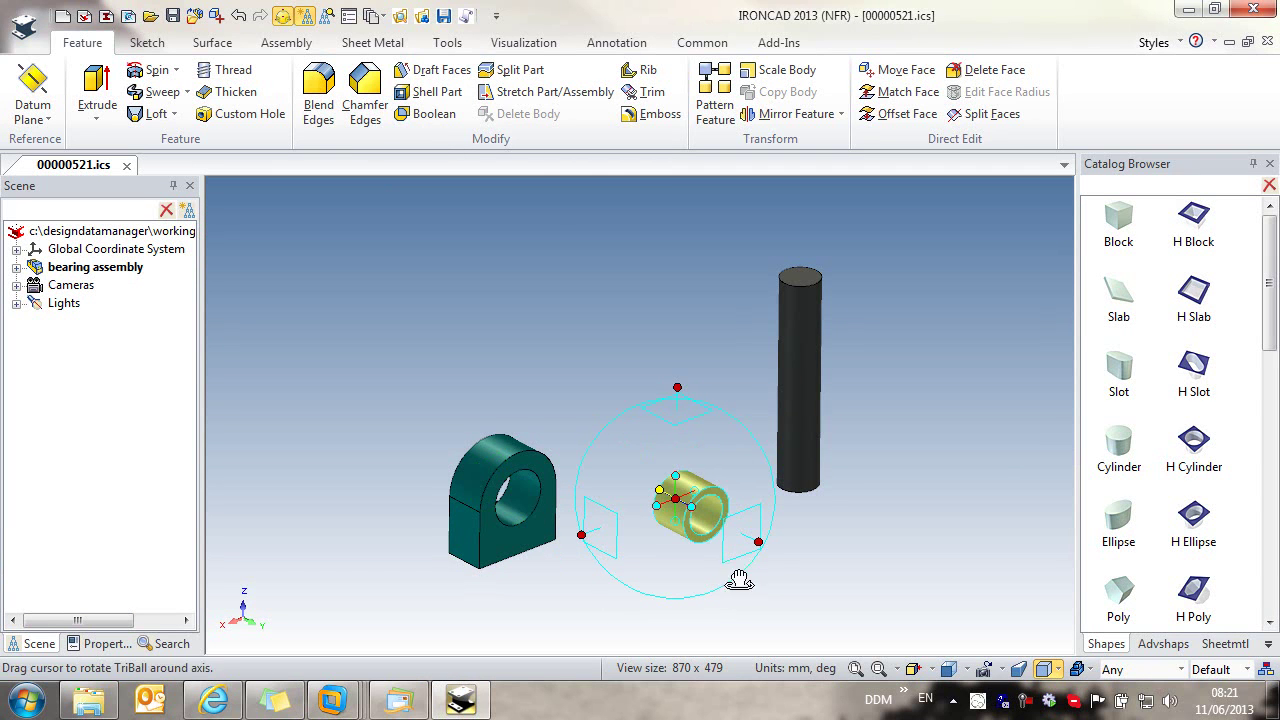
Step: Snap the sleeve to the centre of the housing hole, then select the black shaft
{"action": "right_click", "coordinate": [676, 502]}
{"action": "left_click", "coordinate": [788, 627]}
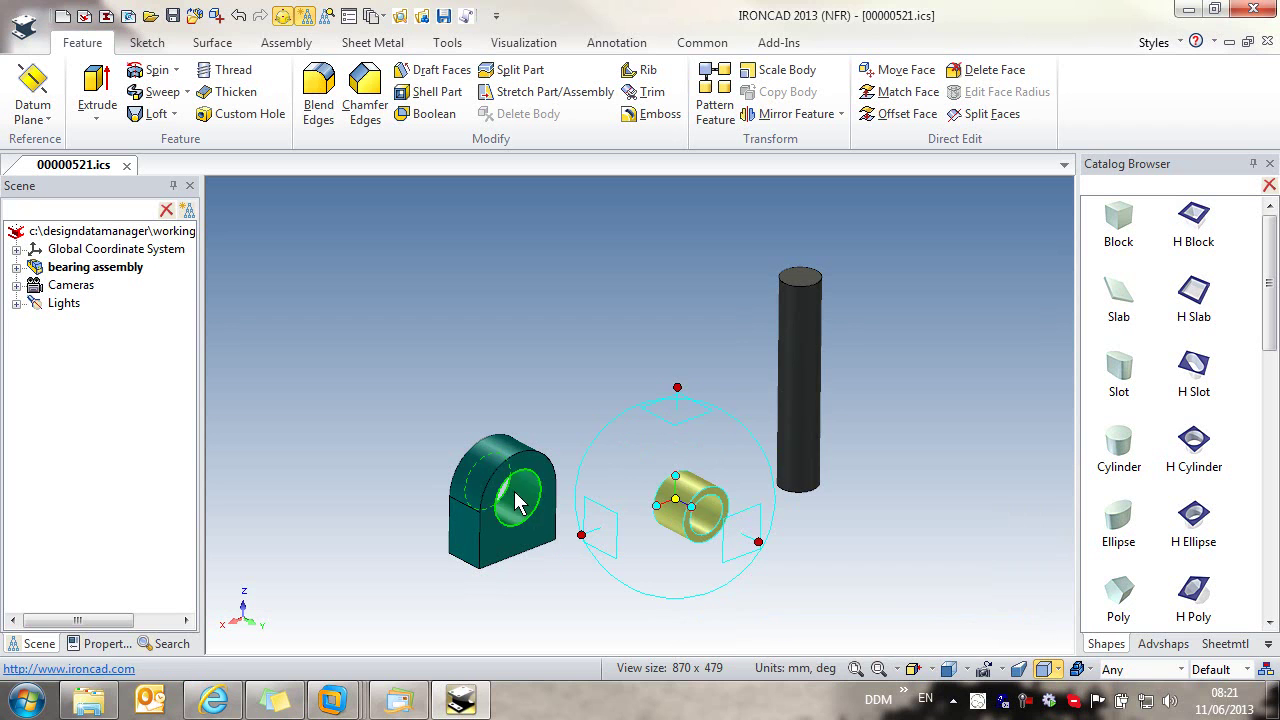
{"action": "left_click", "coordinate": [517, 502]}
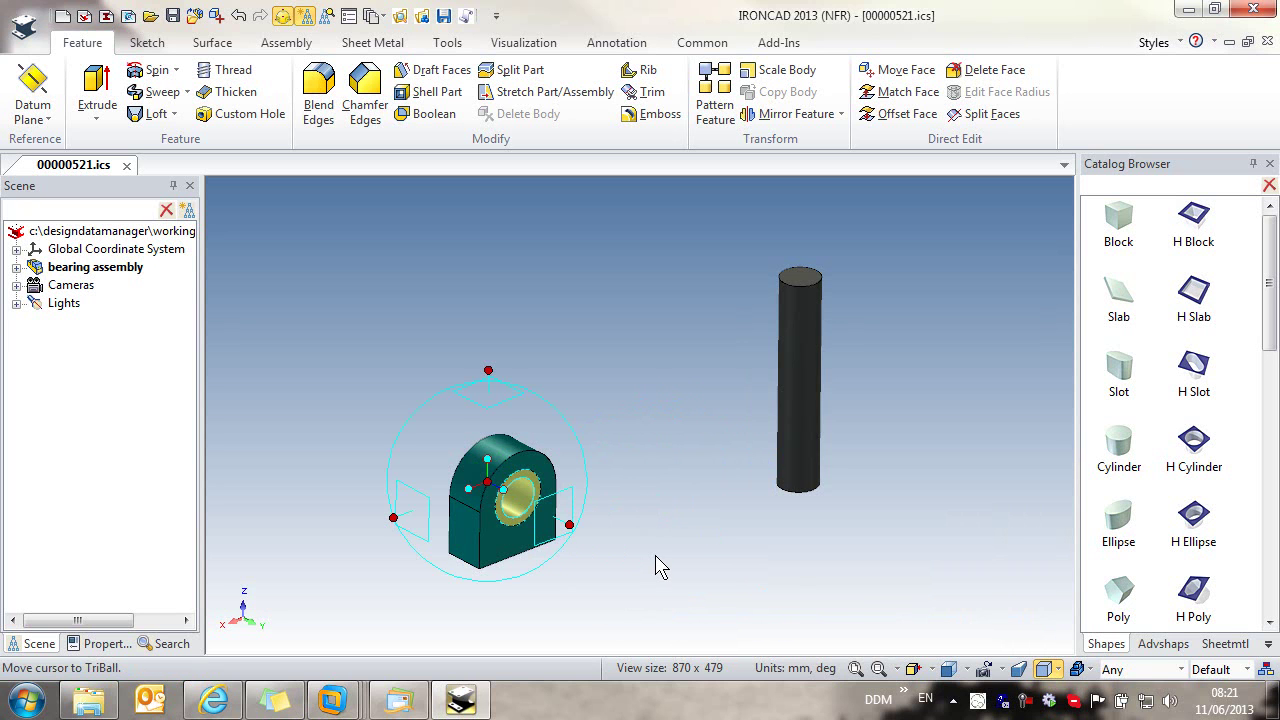
{"action": "left_click", "coordinate": [283, 16]}
{"action": "left_click", "coordinate": [795, 388]}
{"action": "left_click", "coordinate": [806, 386]}
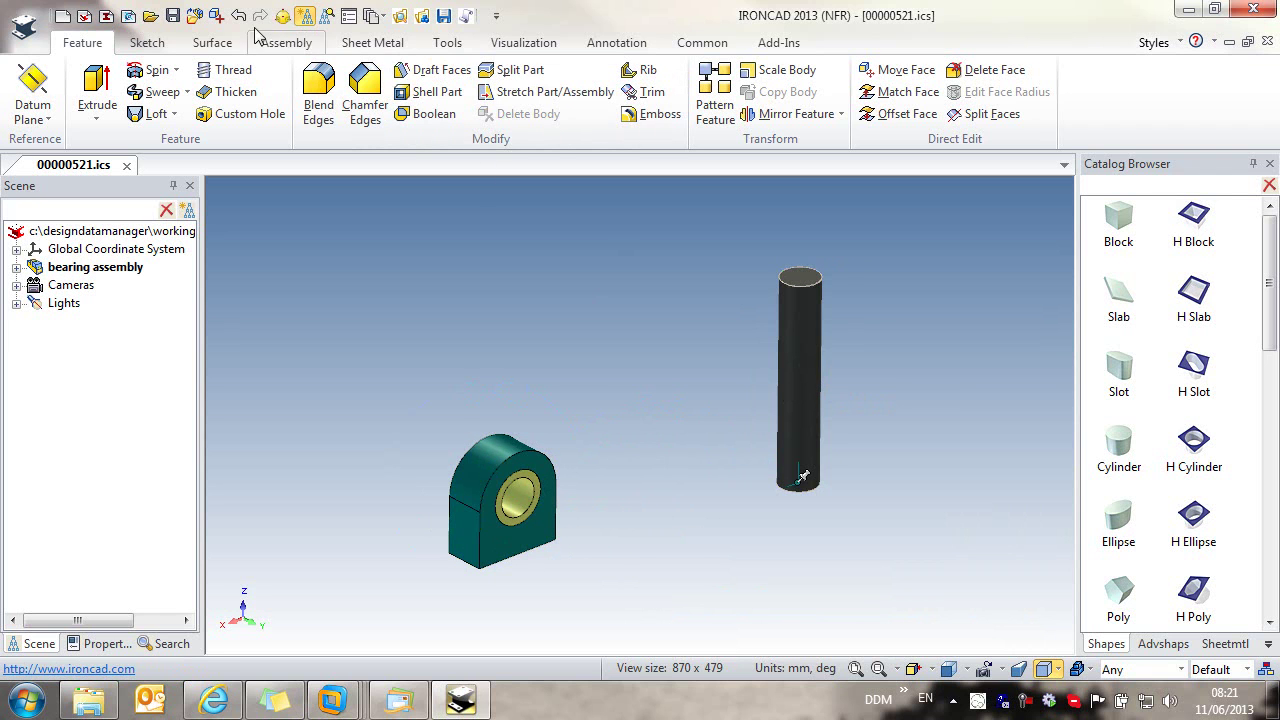
Step: Move the shaft's TriBall pivot up 35 and align the shaft parallel to the housing bore
{"action": "left_click", "coordinate": [283, 16]}
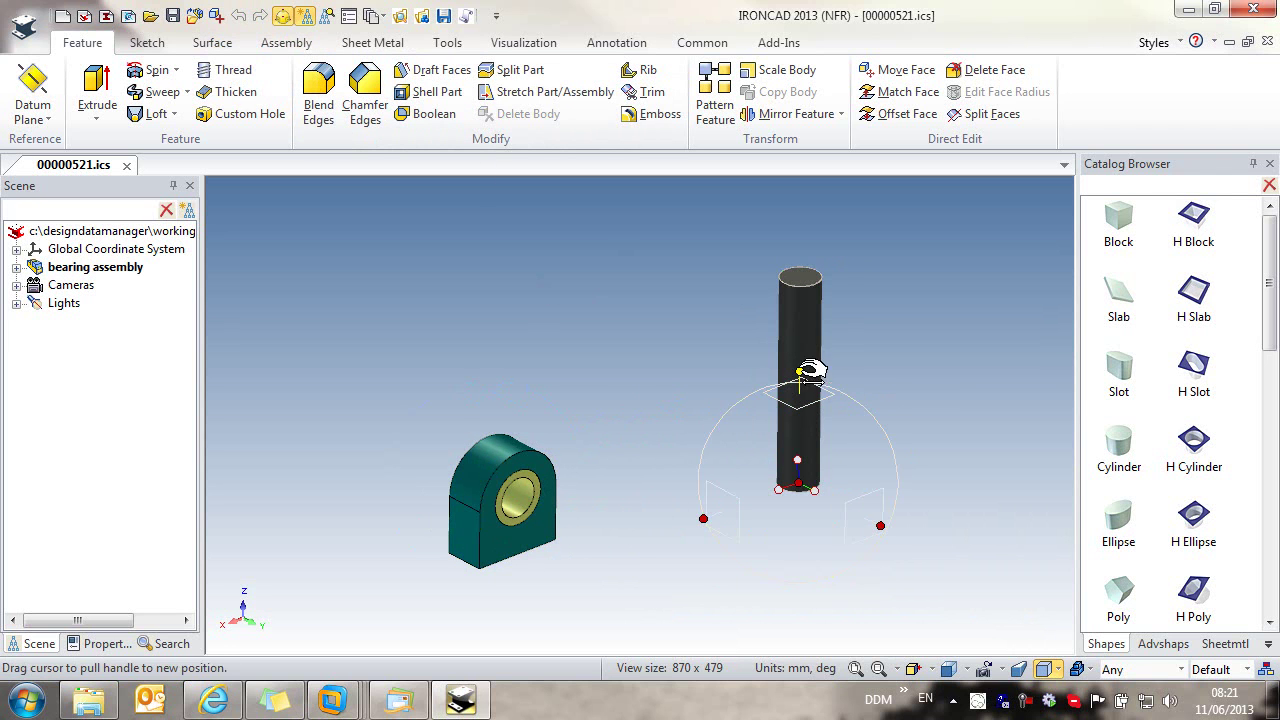
{"action": "left_click_drag", "start_coordinate": [810, 375], "coordinate": [810, 313]}
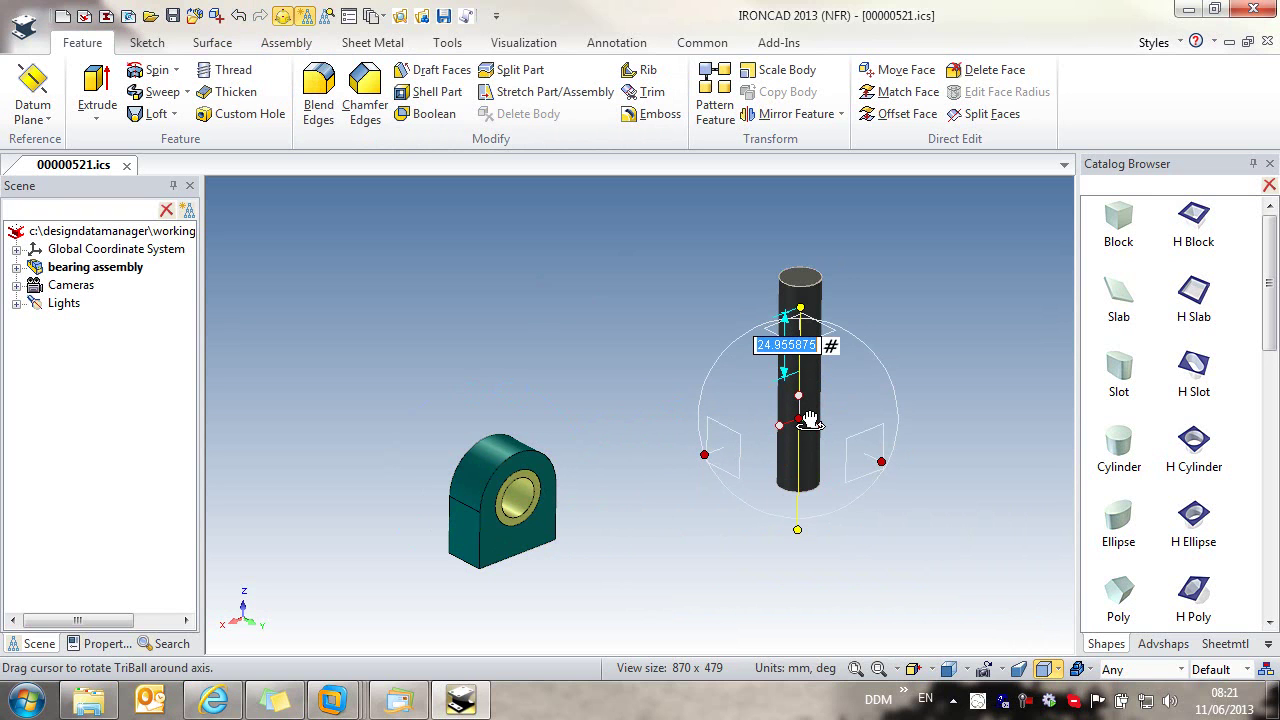
{"action": "type", "text": "35"}
{"action": "key", "text": "Return"}
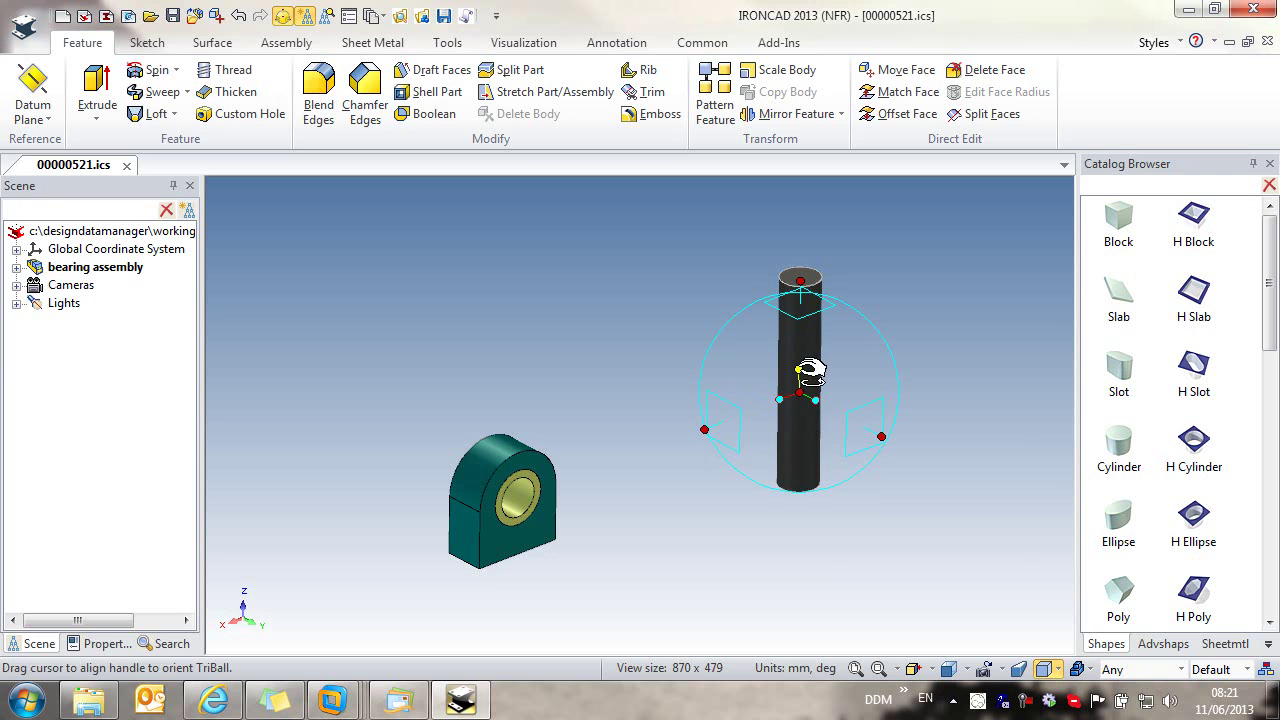
{"action": "right_click", "coordinate": [799, 370]}
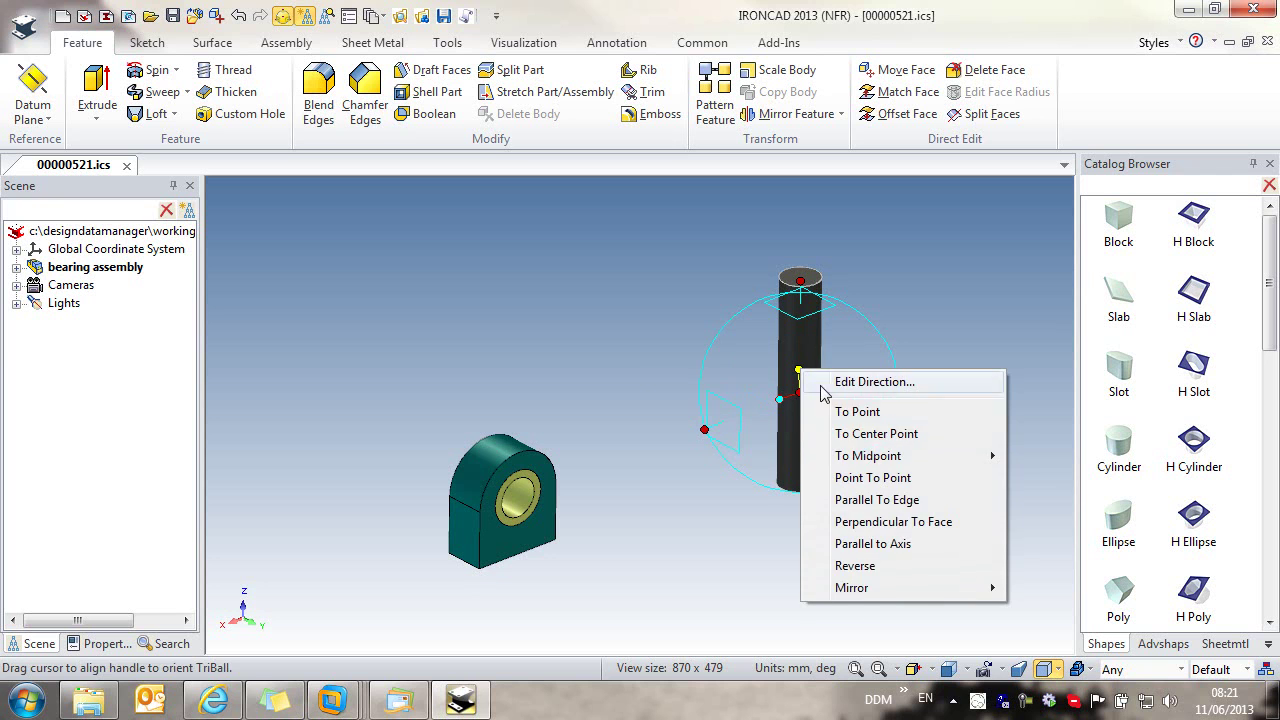
{"action": "left_click", "coordinate": [916, 552]}
{"action": "left_click", "coordinate": [522, 505]}
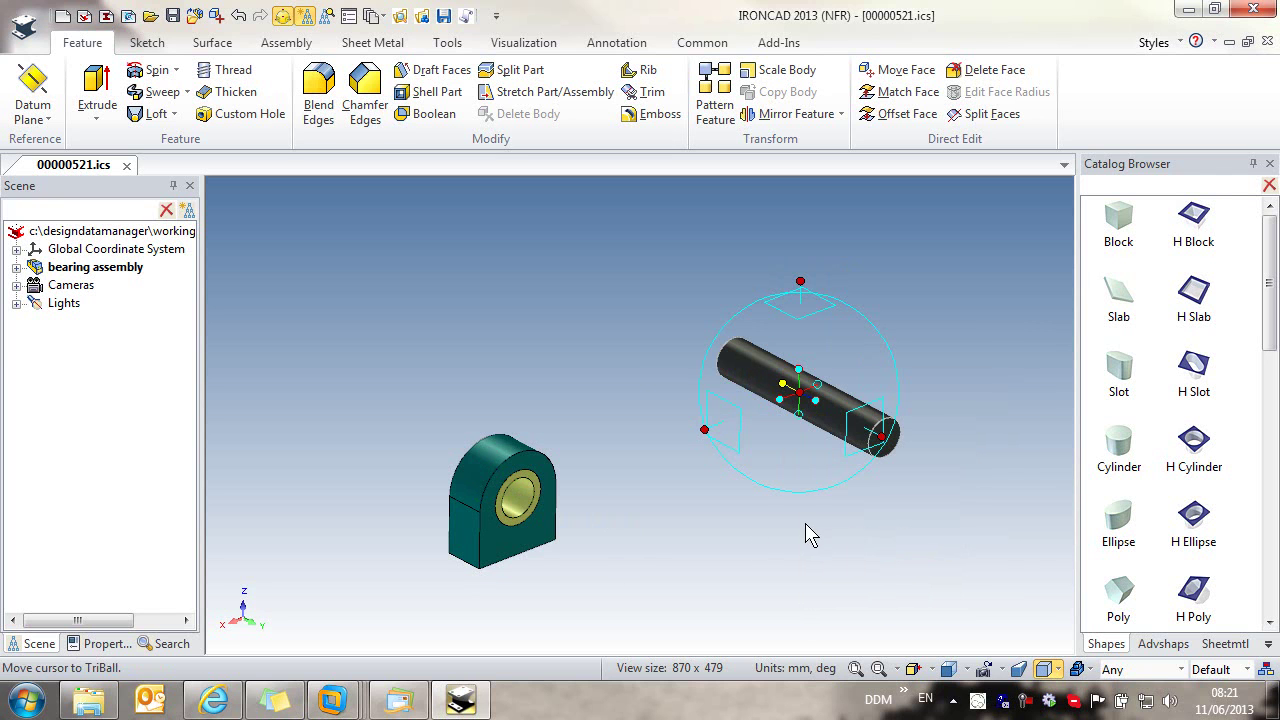
Step: Centre the shaft in the housing bore and fit the whole assembly in view
{"action": "right_click", "coordinate": [812, 398]}
{"action": "left_click", "coordinate": [900, 518]}
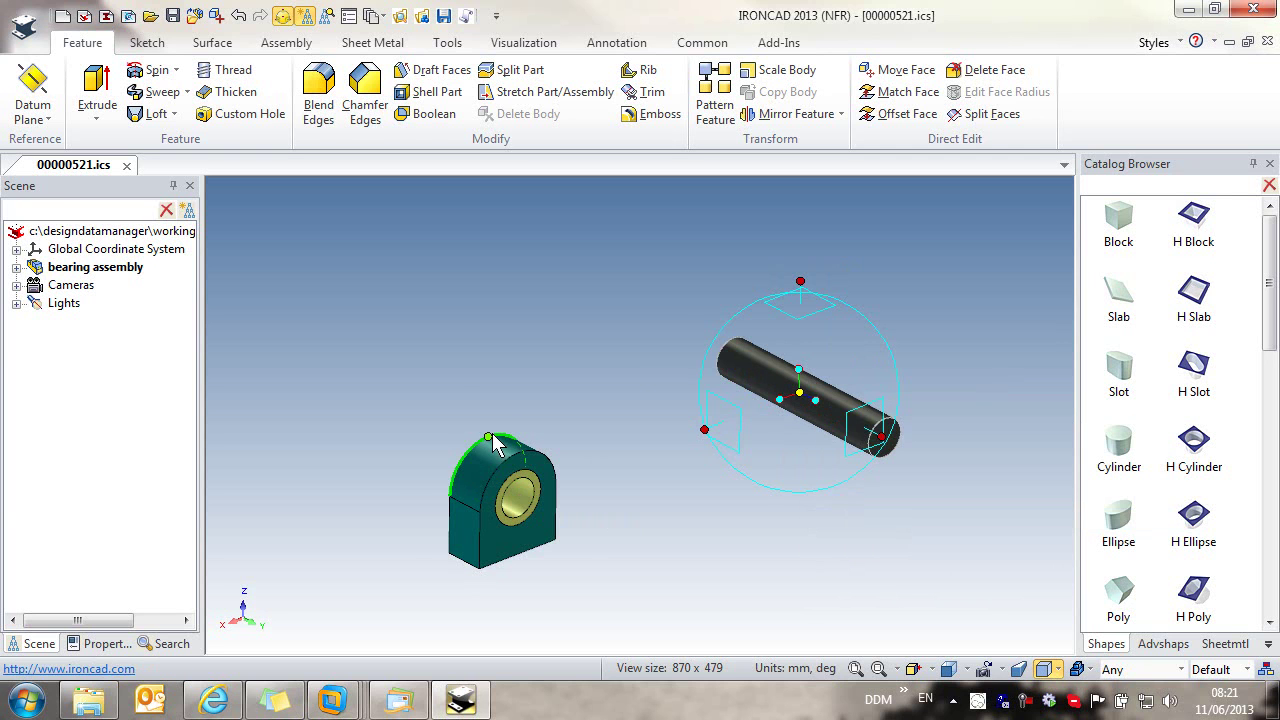
{"action": "left_click", "coordinate": [490, 440]}
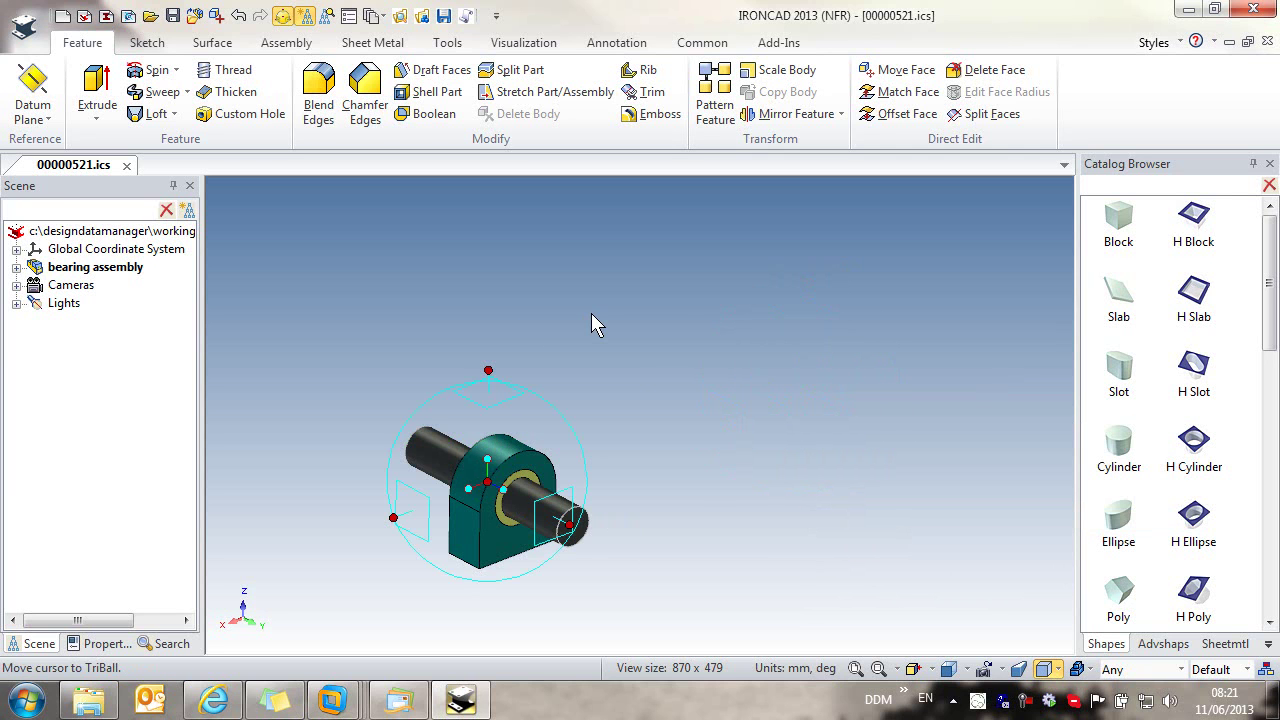
{"action": "left_click", "coordinate": [284, 17]}
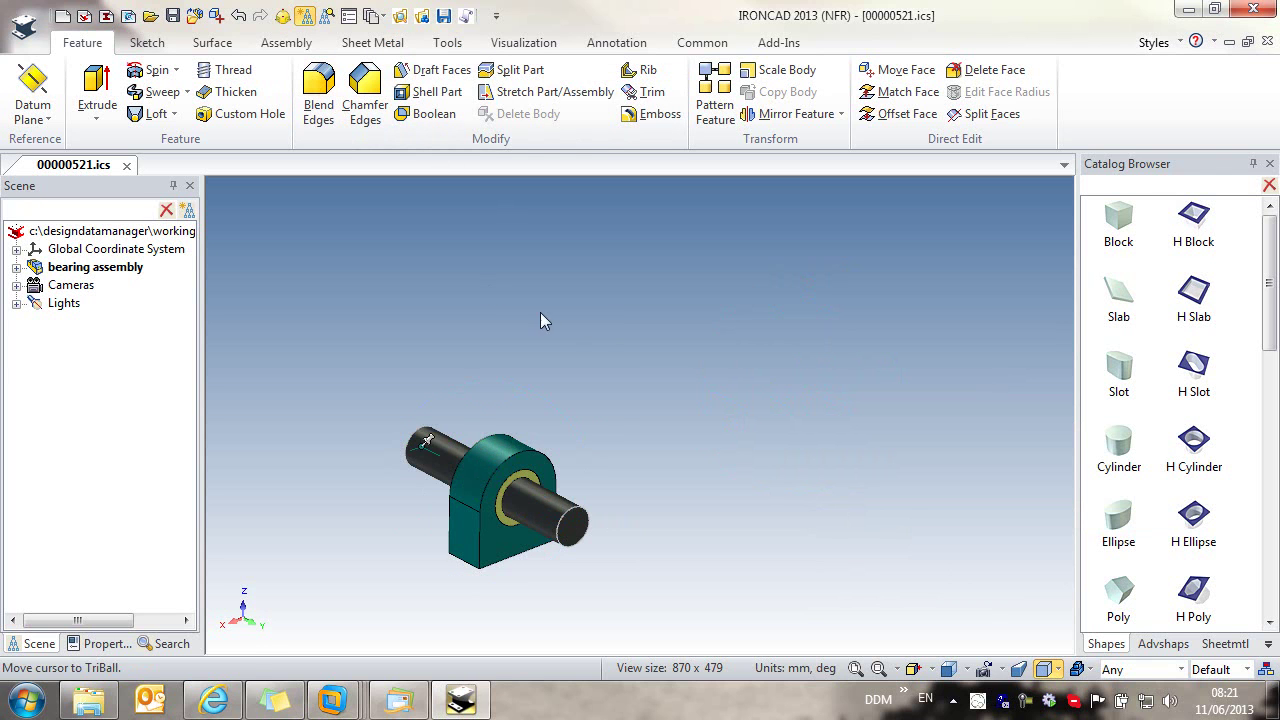
{"action": "left_click", "coordinate": [857, 669]}
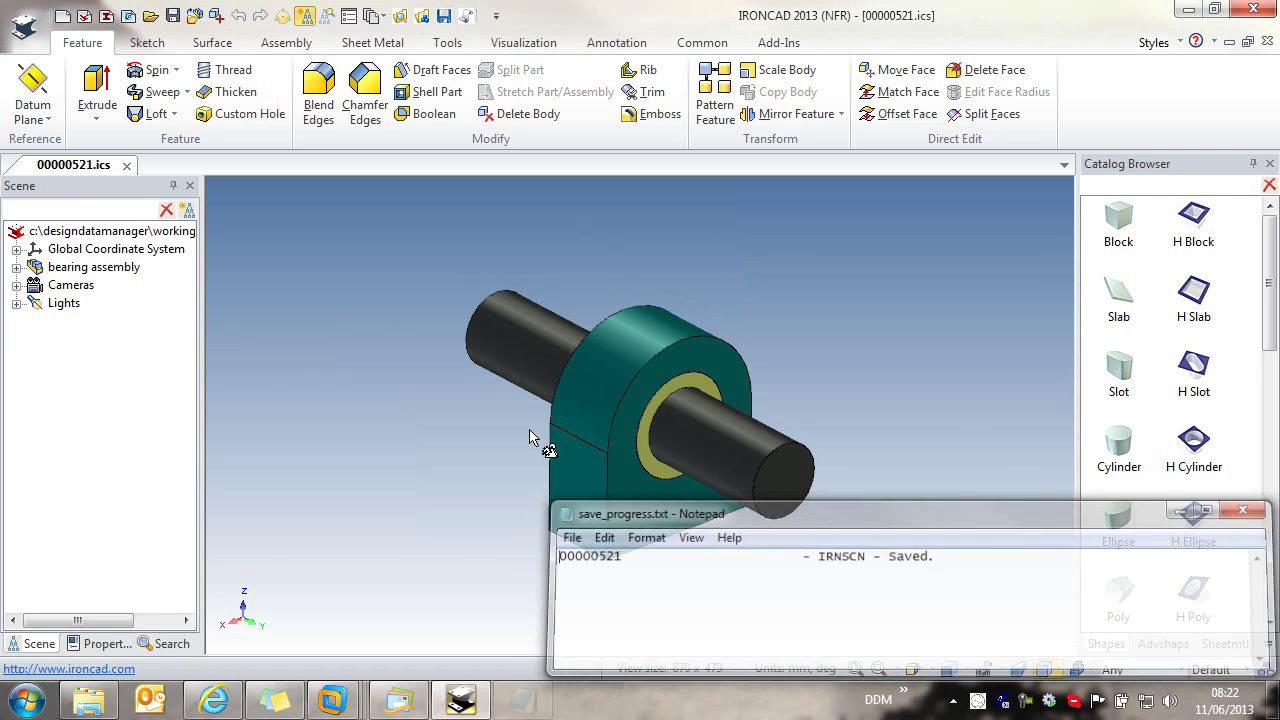
Step: Expand bearing assembly to show bearing housing, bearing and shaft, then show the Add-Ins commands
{"action": "left_click", "coordinate": [16, 267]}
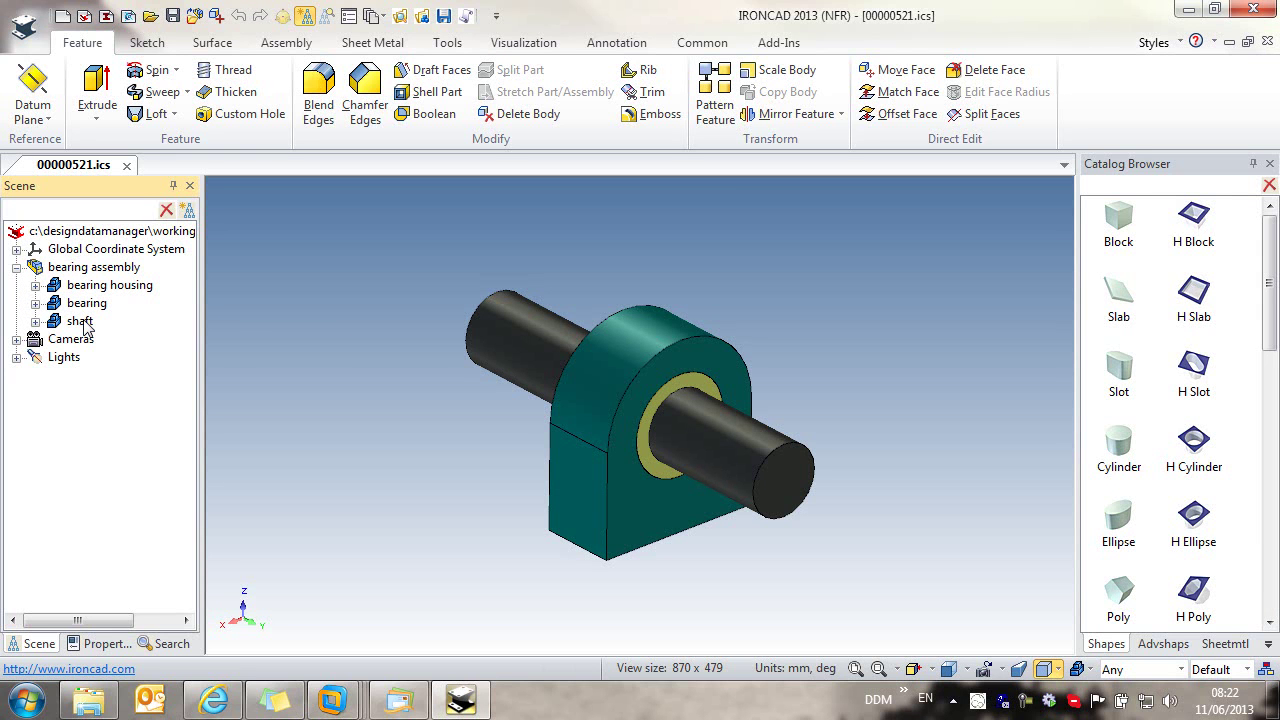
{"action": "left_click", "coordinate": [779, 44]}
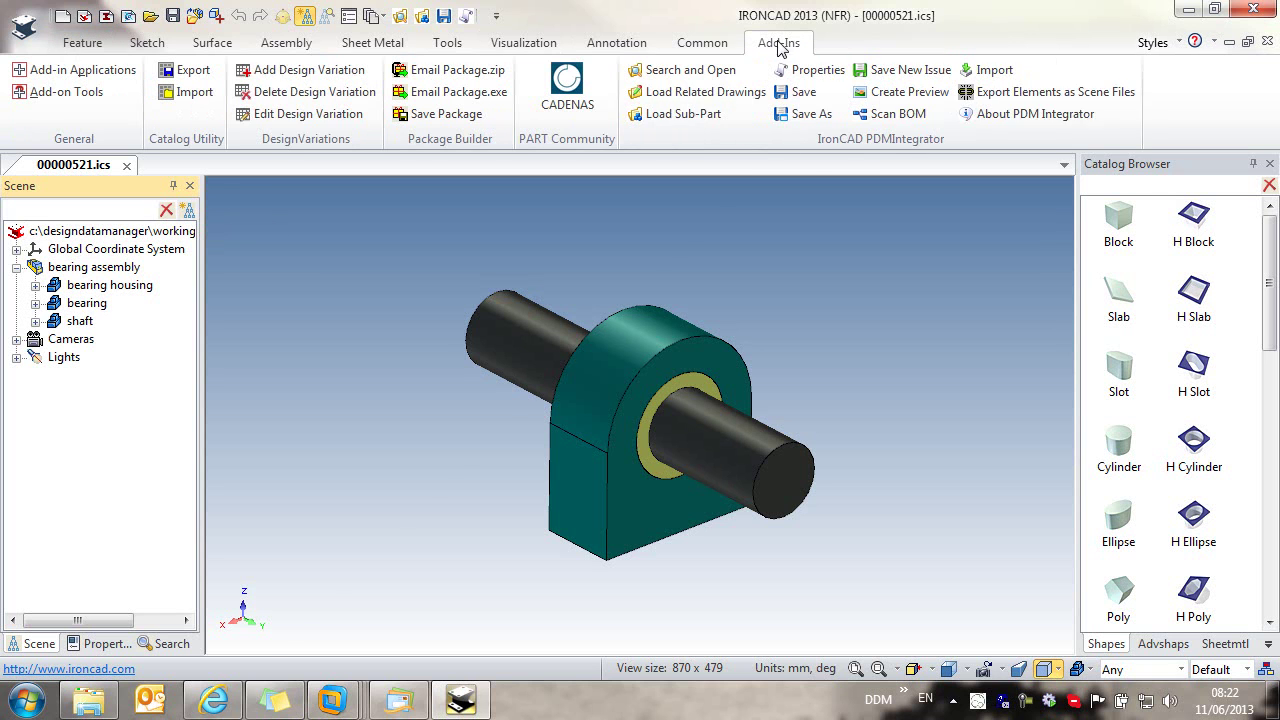
Step: Export shaft, bearing and bearing housing as separate linked scene files, then expand bearing housing's features
{"action": "left_click", "coordinate": [1052, 92]}
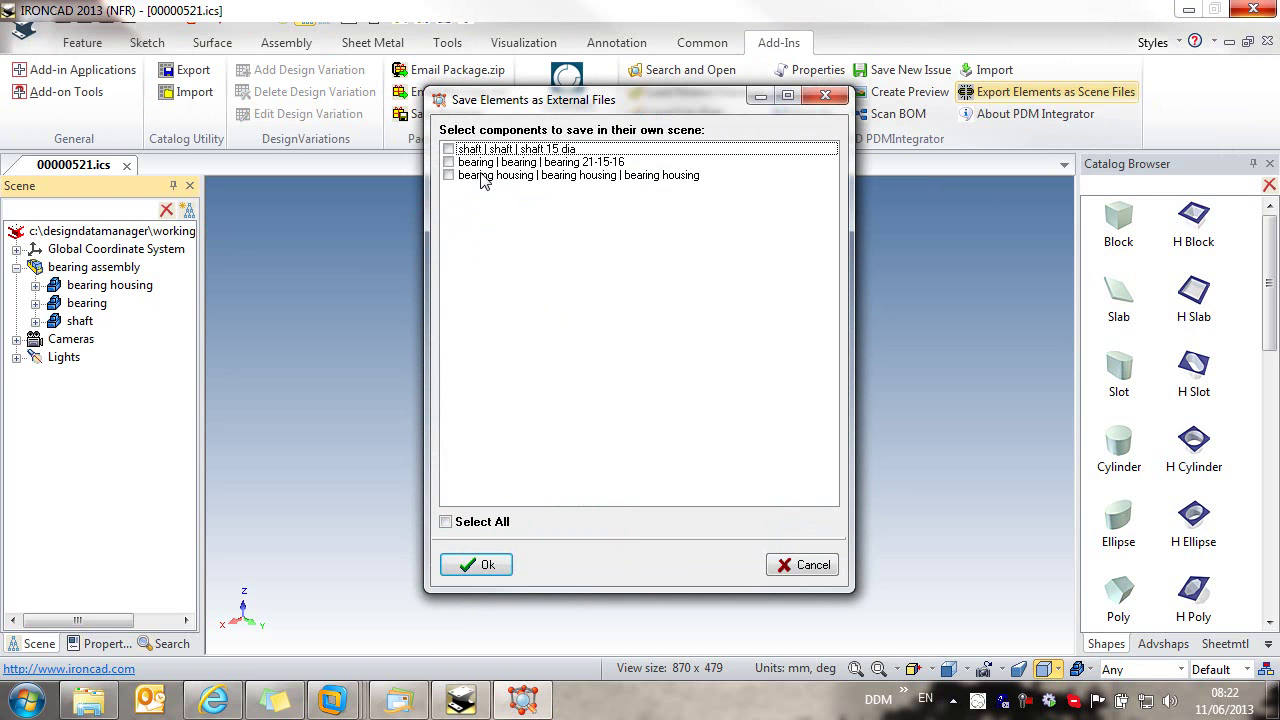
{"action": "left_click", "coordinate": [445, 521]}
{"action": "left_click", "coordinate": [498, 564]}
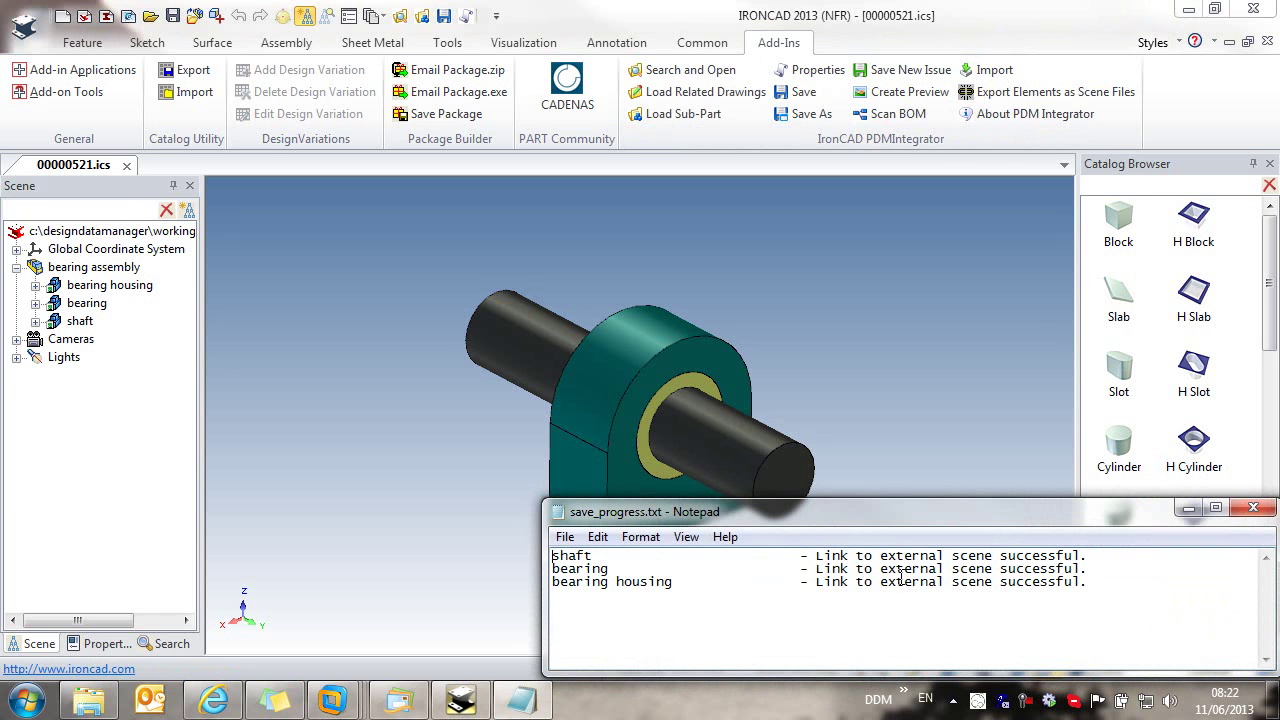
{"action": "left_click", "coordinate": [1253, 508]}
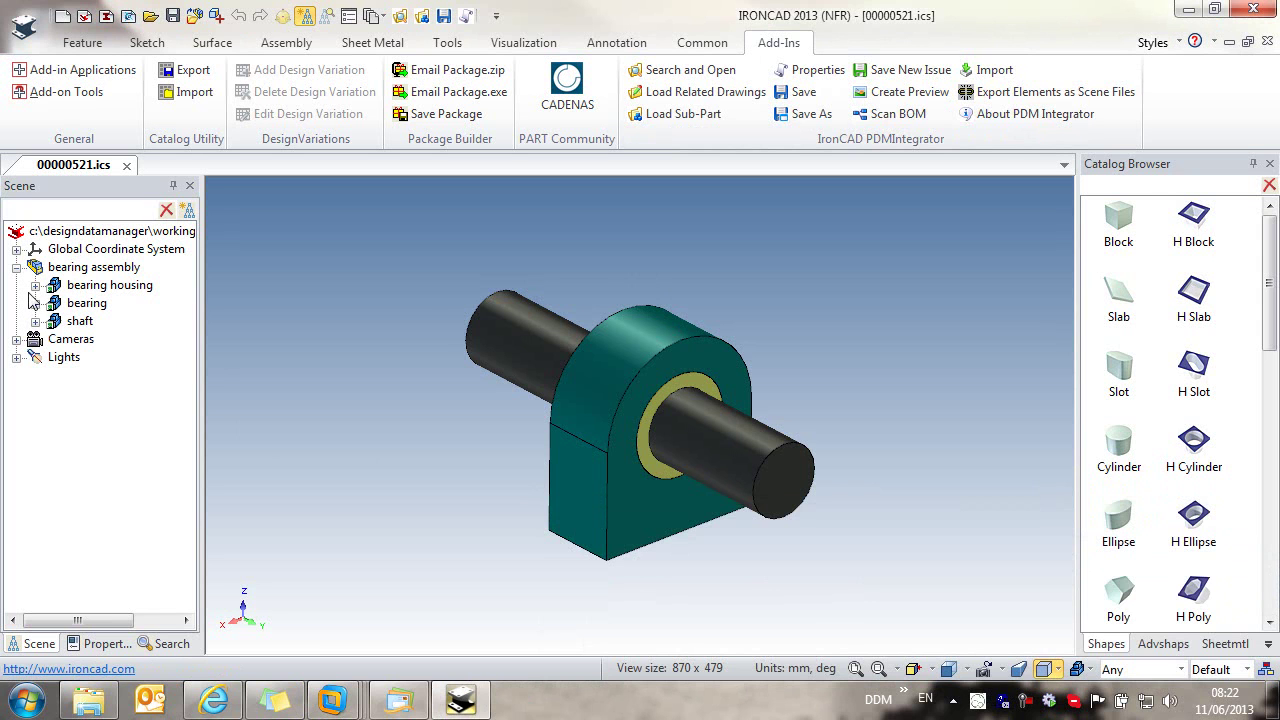
{"action": "left_click", "coordinate": [35, 285]}
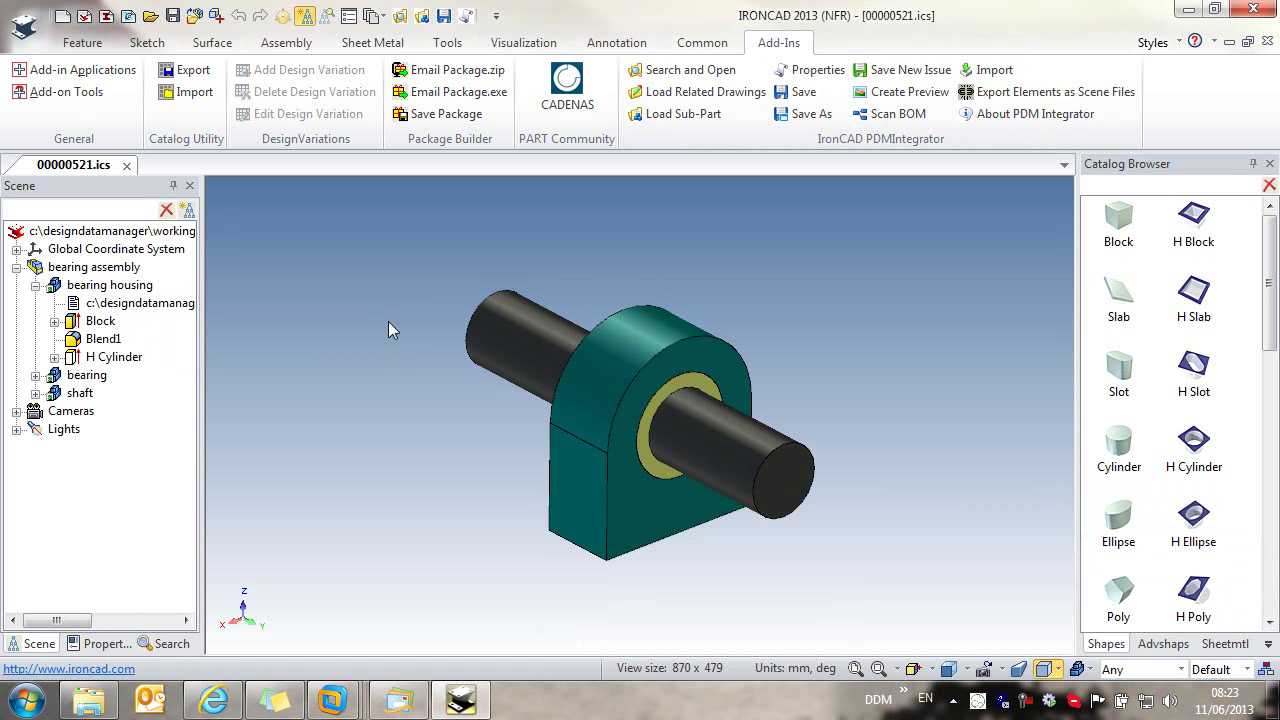
Step: PDM-save the shaft as ZH-10022, Miscellaneous Components type, Shaft category
{"action": "left_click", "coordinate": [449, 10]}
{"action": "left_click", "coordinate": [660, 132]}
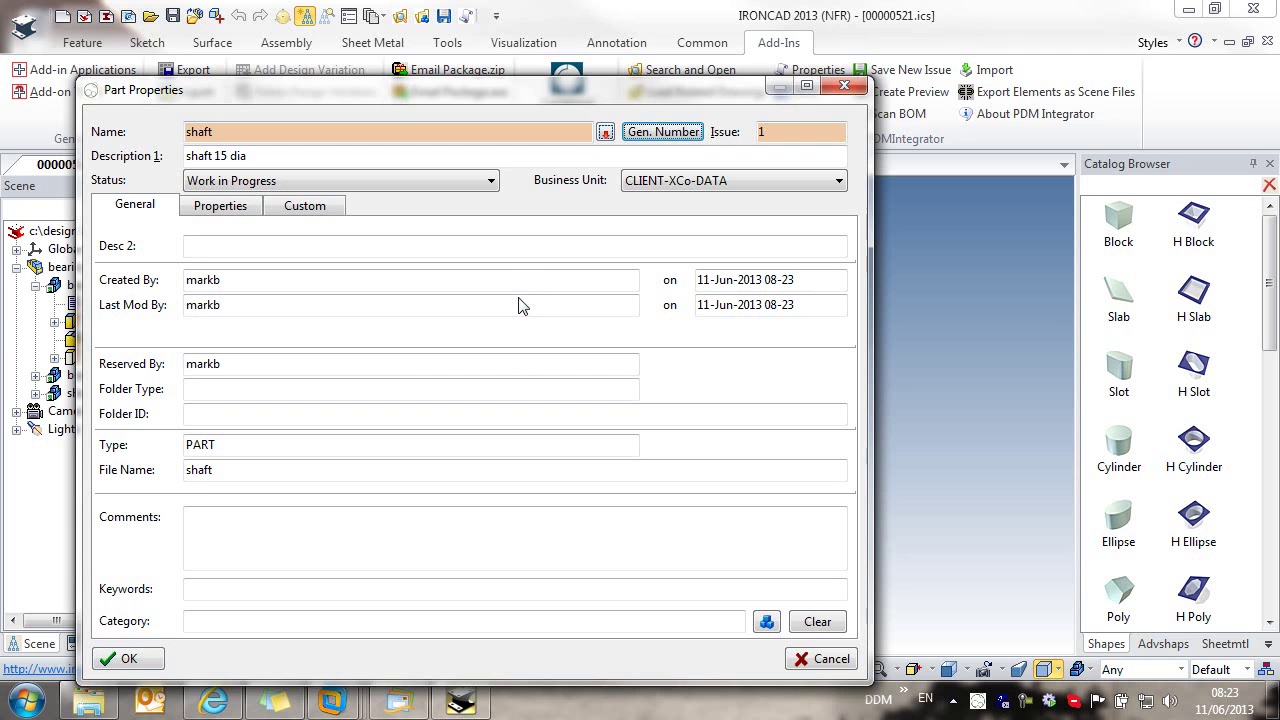
{"action": "left_click", "coordinate": [552, 228]}
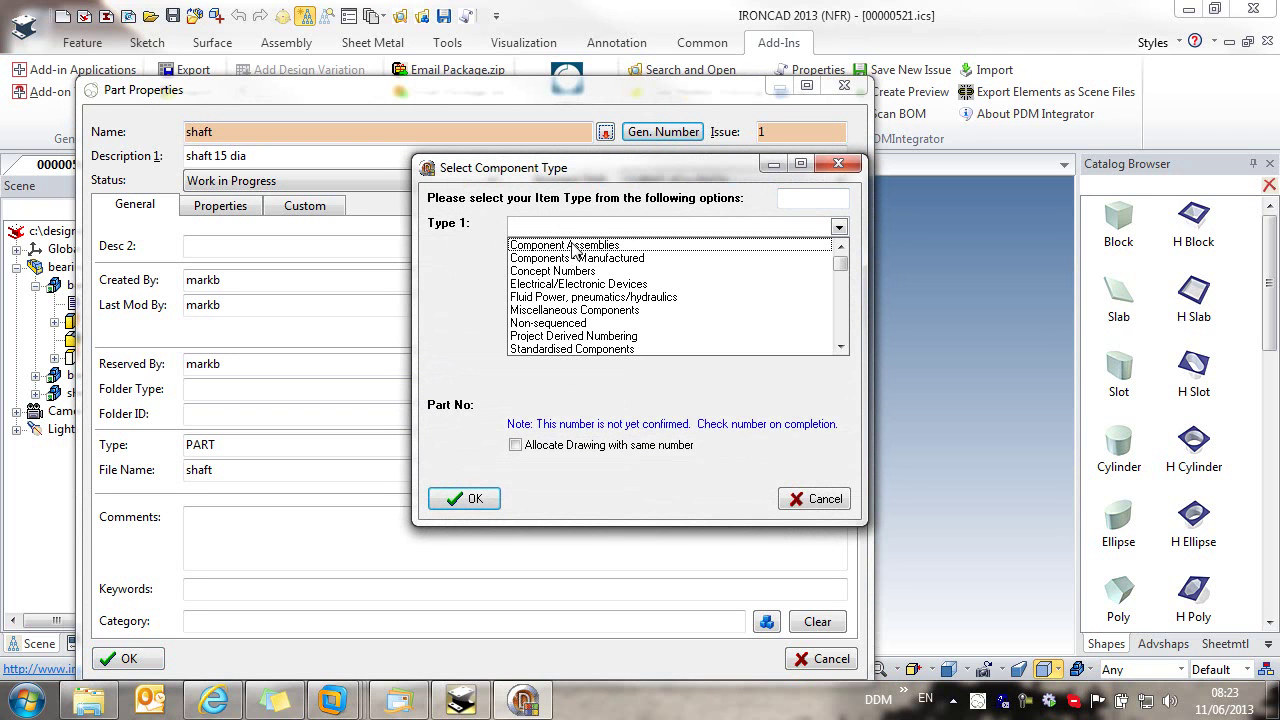
{"action": "left_click", "coordinate": [565, 311]}
{"action": "left_click", "coordinate": [488, 498]}
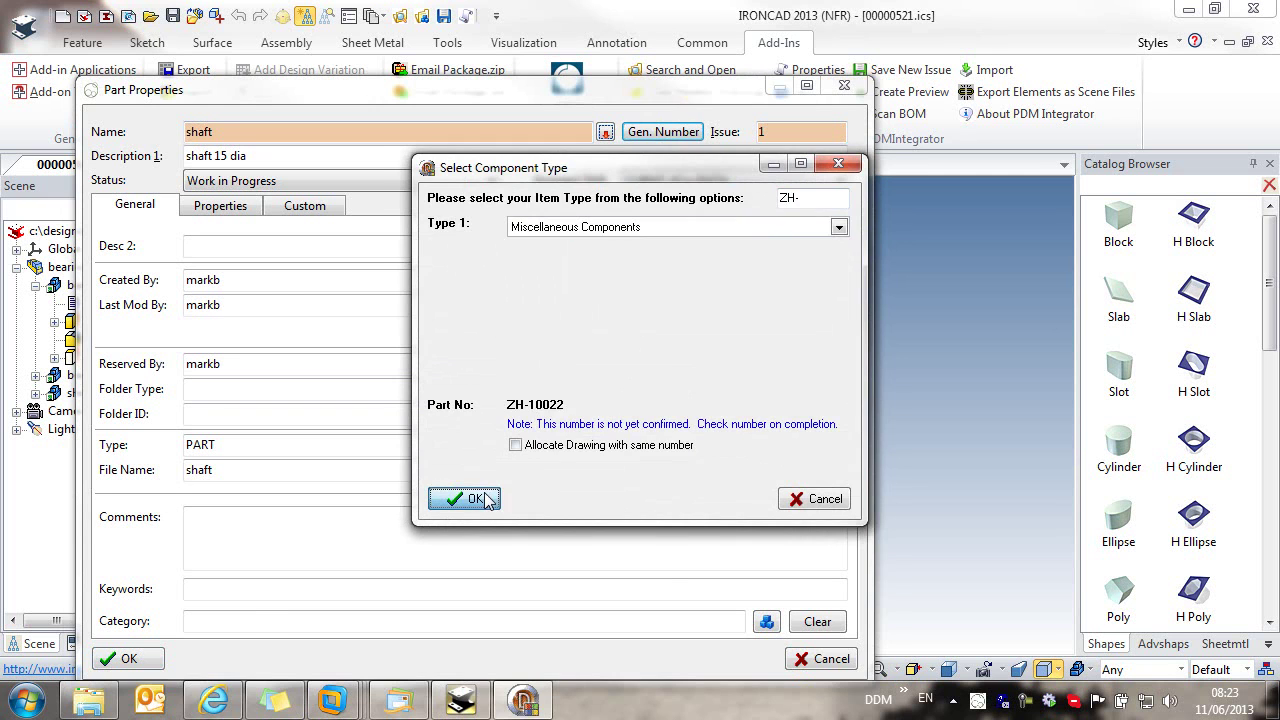
{"action": "left_click", "coordinate": [766, 621]}
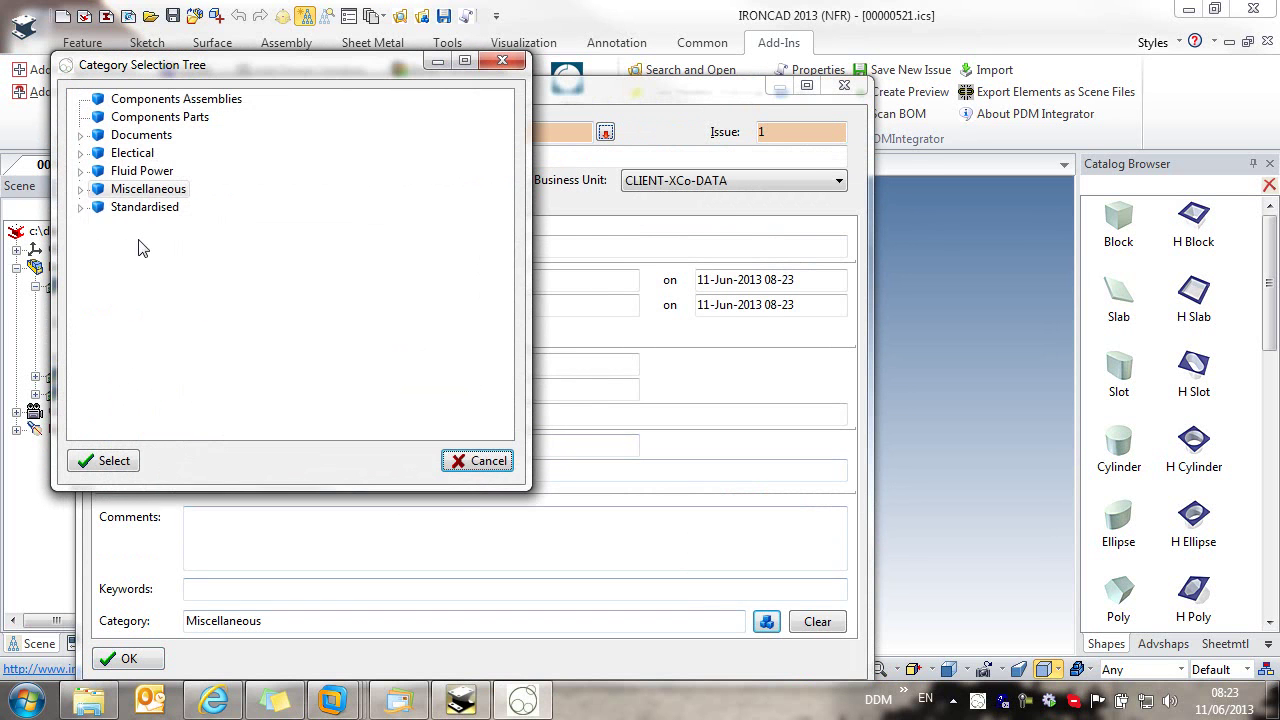
{"action": "left_click", "coordinate": [82, 189]}
{"action": "left_click", "coordinate": [143, 297]}
{"action": "left_click", "coordinate": [106, 460]}
{"action": "left_click", "coordinate": [158, 657]}
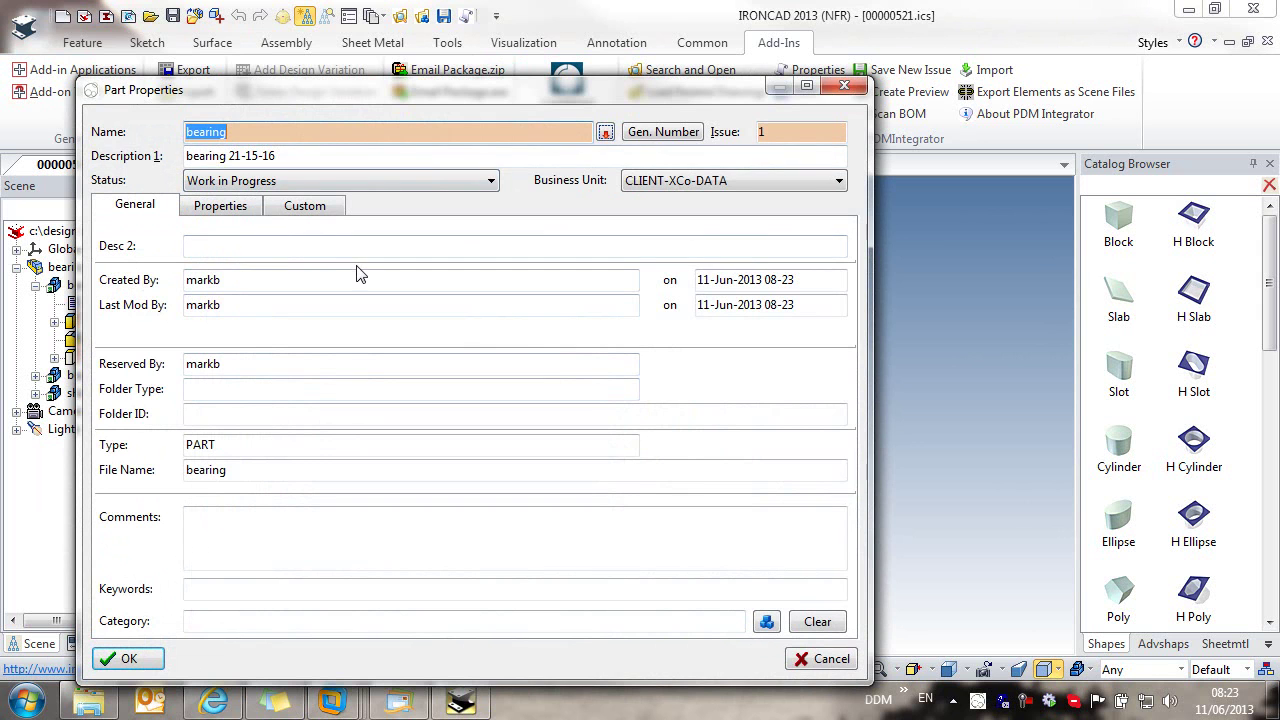
Step: Number the bearing ZH-10023, Miscellaneous Components type, Bearing category, checking its custom attributes
{"action": "left_click", "coordinate": [663, 131]}
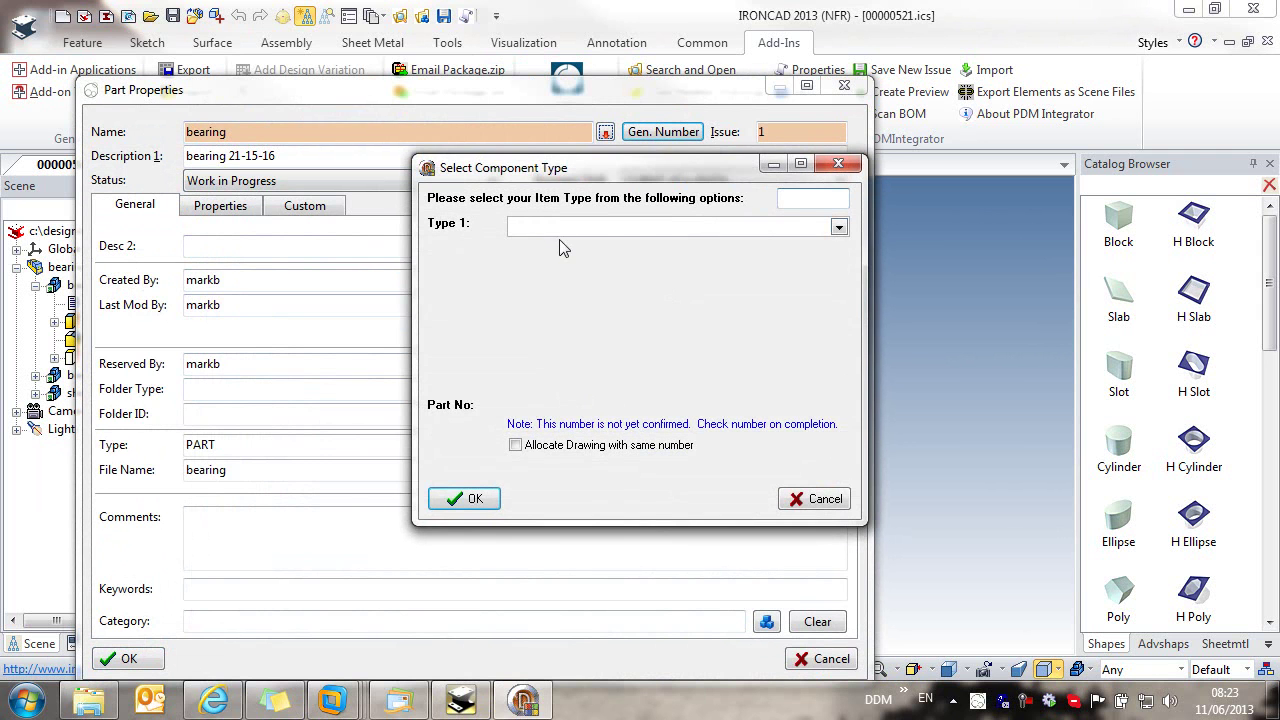
{"action": "left_click", "coordinate": [565, 227]}
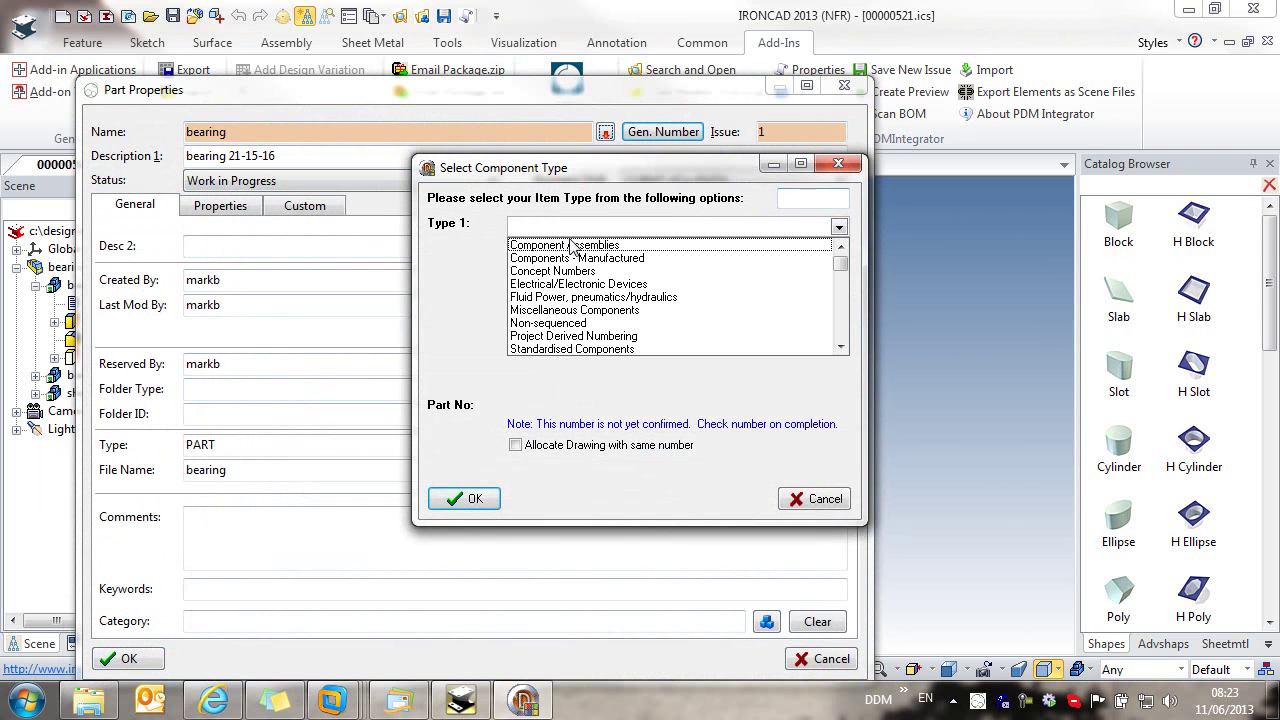
{"action": "left_click", "coordinate": [560, 310]}
{"action": "left_click", "coordinate": [471, 498]}
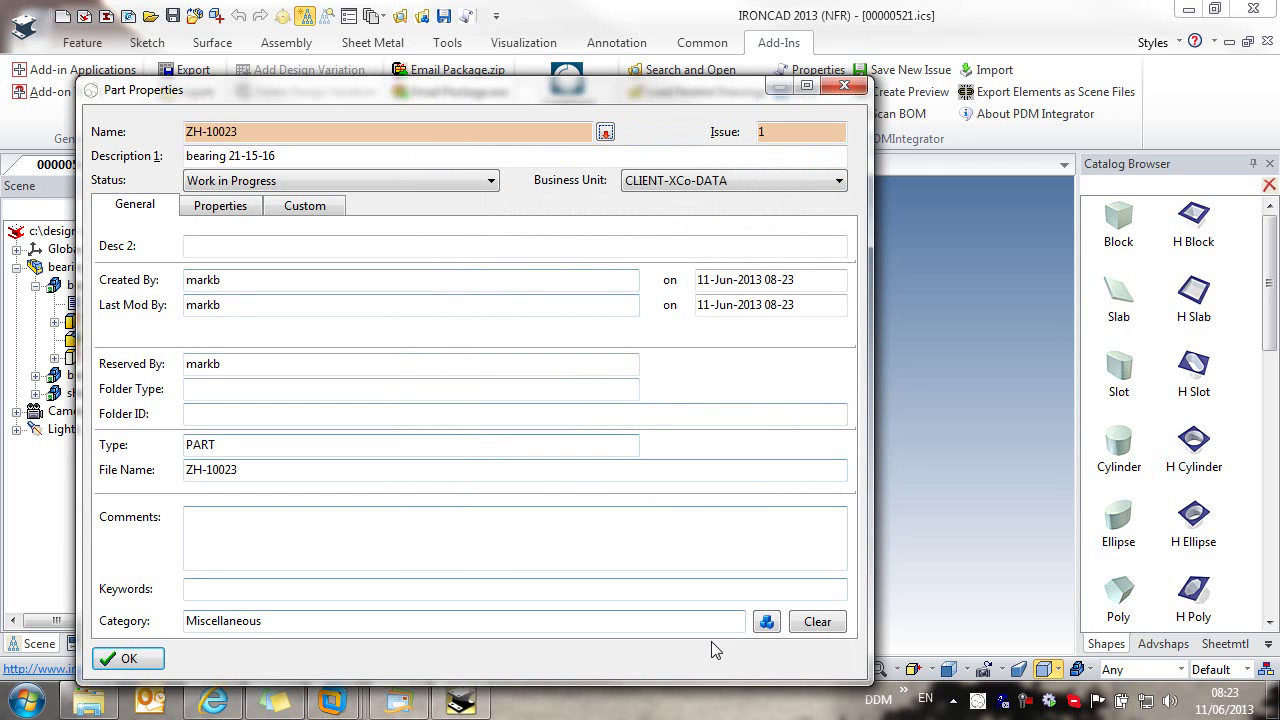
{"action": "left_click", "coordinate": [766, 621]}
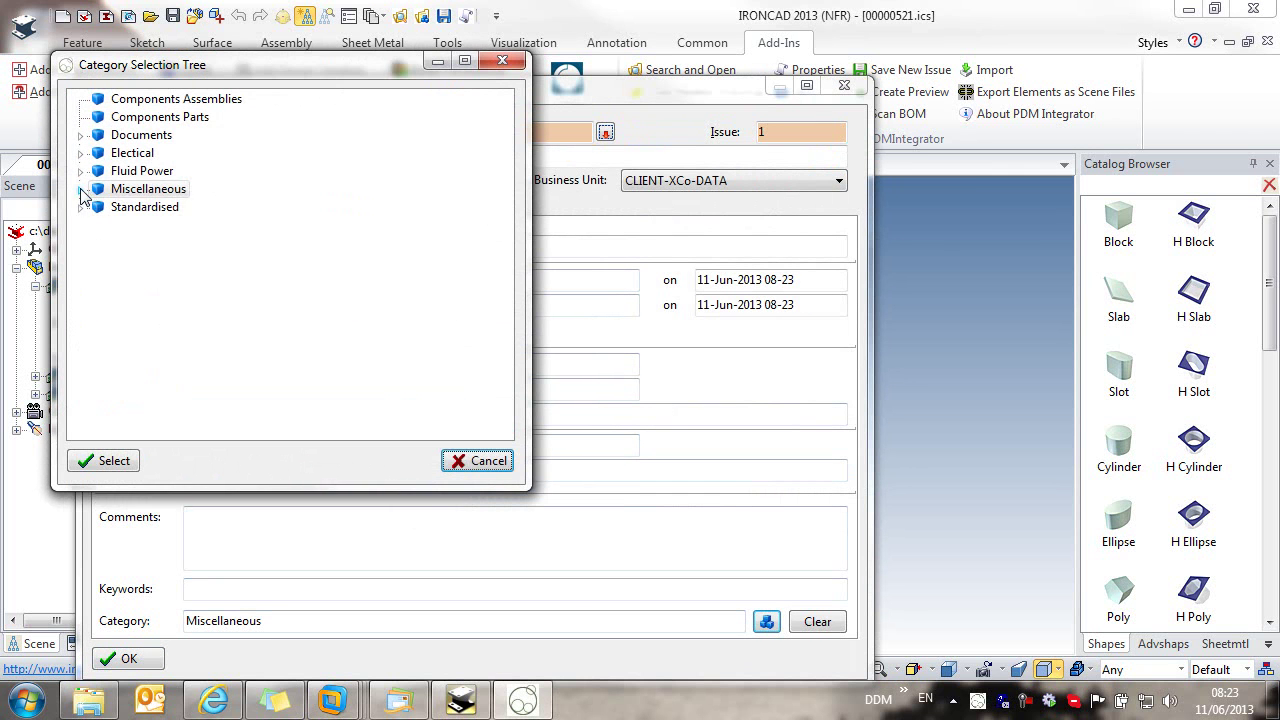
{"action": "left_click", "coordinate": [82, 189]}
{"action": "left_click", "coordinate": [148, 207]}
{"action": "left_click", "coordinate": [108, 461]}
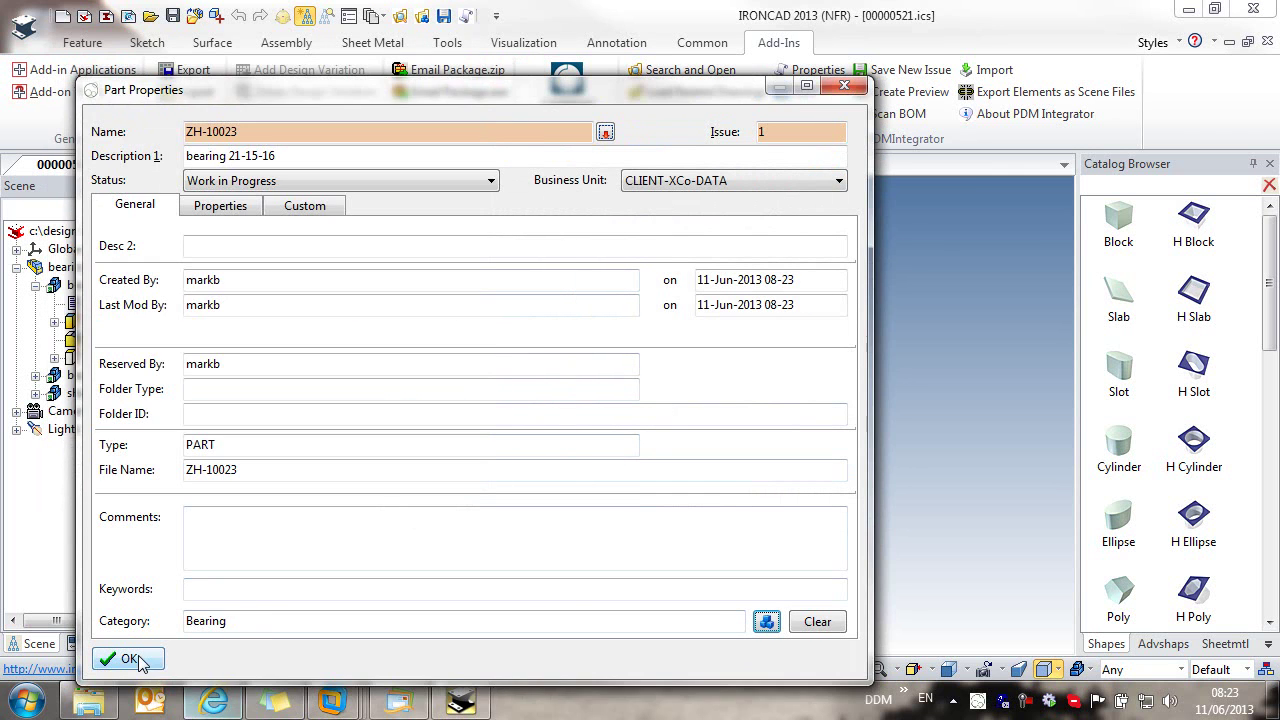
{"action": "left_click", "coordinate": [307, 206]}
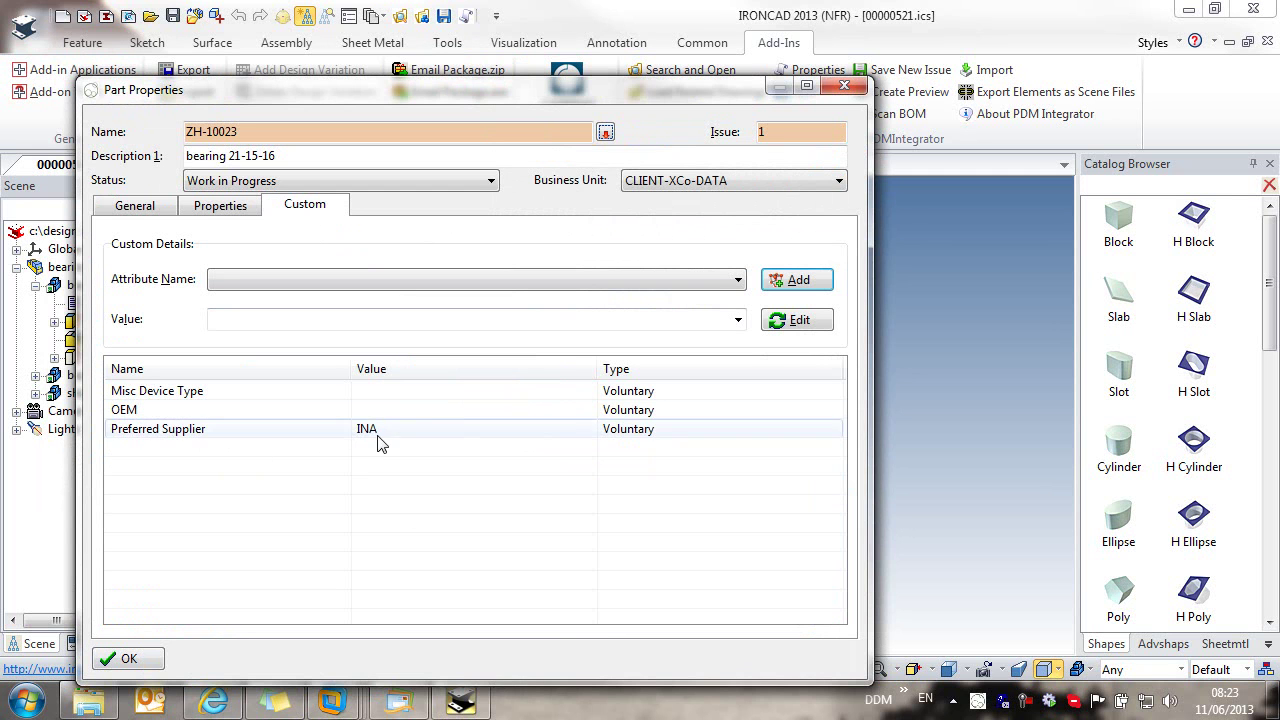
{"action": "left_click", "coordinate": [158, 656]}
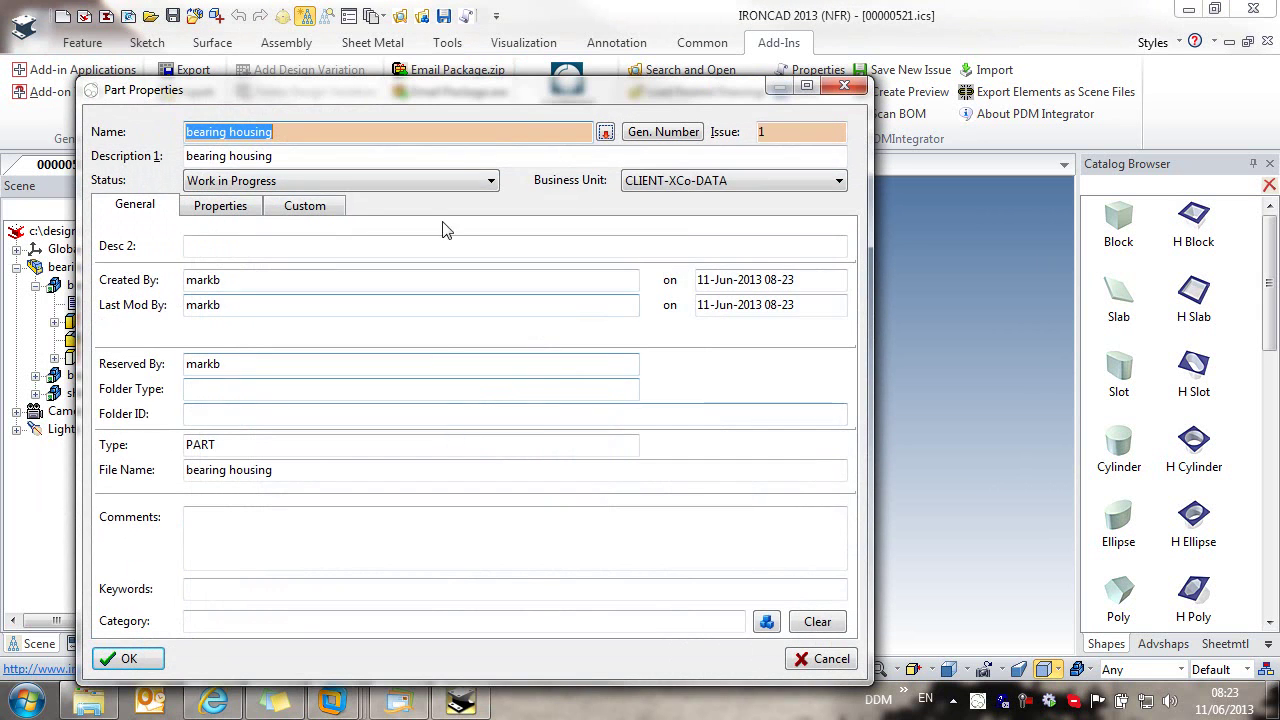
Step: Number the bearing housing C-10076A as a Components - Manufactured type
{"action": "left_click", "coordinate": [647, 143]}
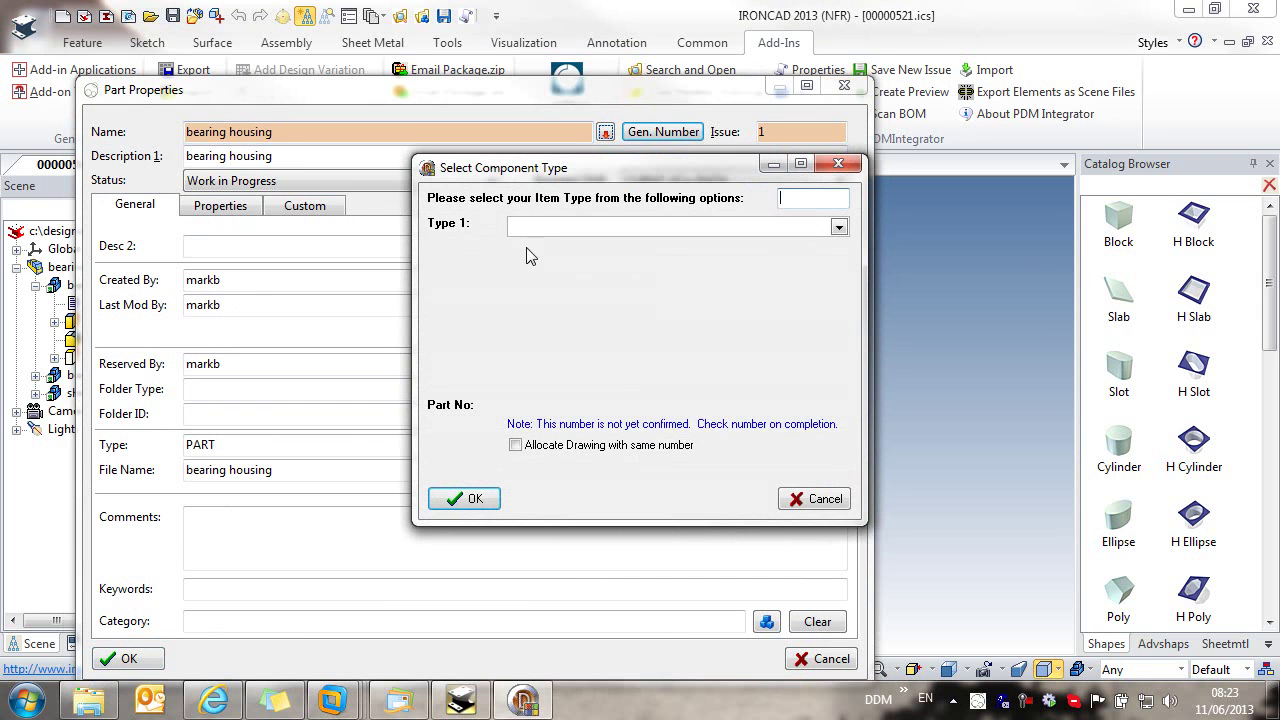
{"action": "left_click", "coordinate": [555, 228]}
{"action": "left_click", "coordinate": [595, 258]}
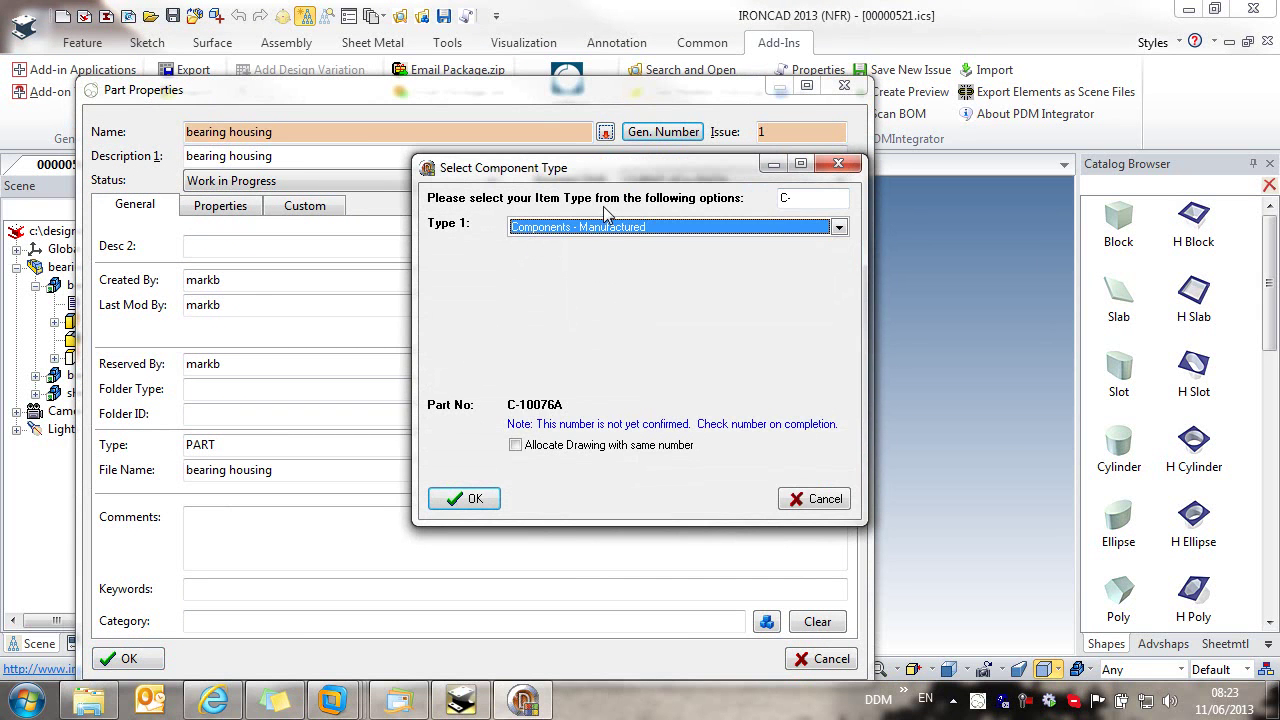
{"action": "left_click", "coordinate": [466, 498]}
{"action": "left_click", "coordinate": [158, 657]}
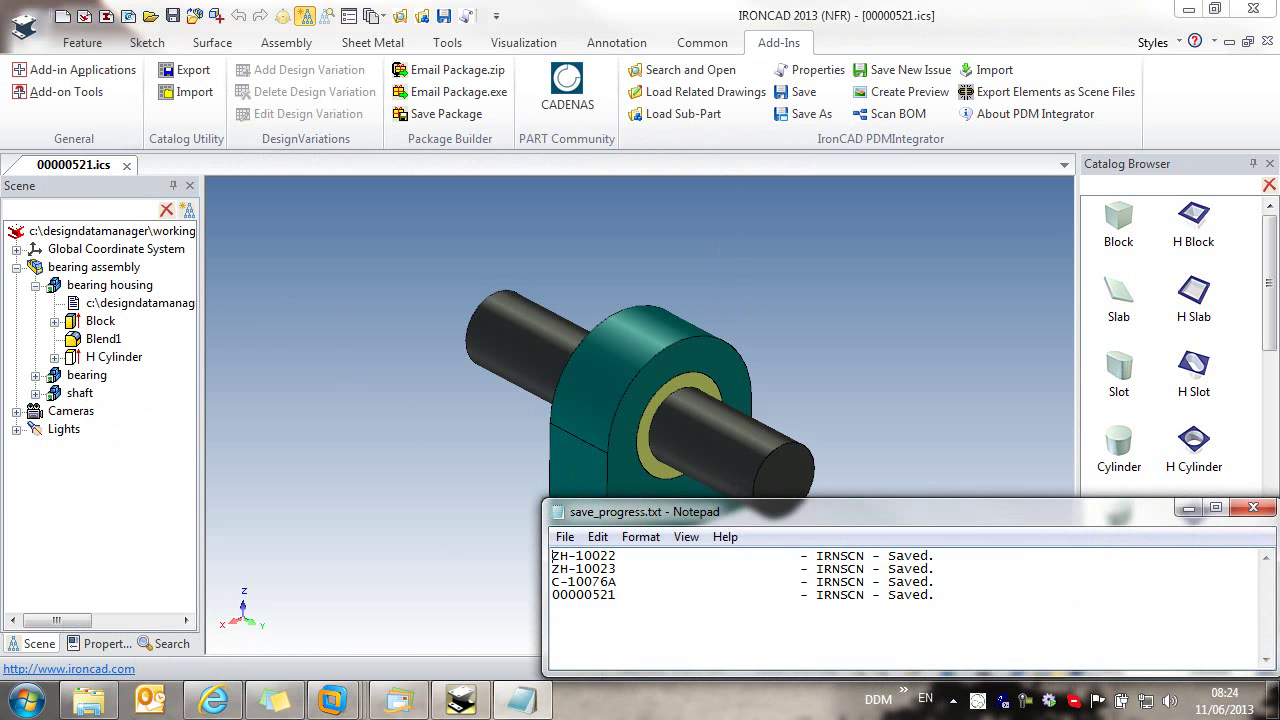
Step: Verify in PDM properties that the assembly links its three parts, then close the assembly document
{"action": "left_click", "coordinate": [1253, 508]}
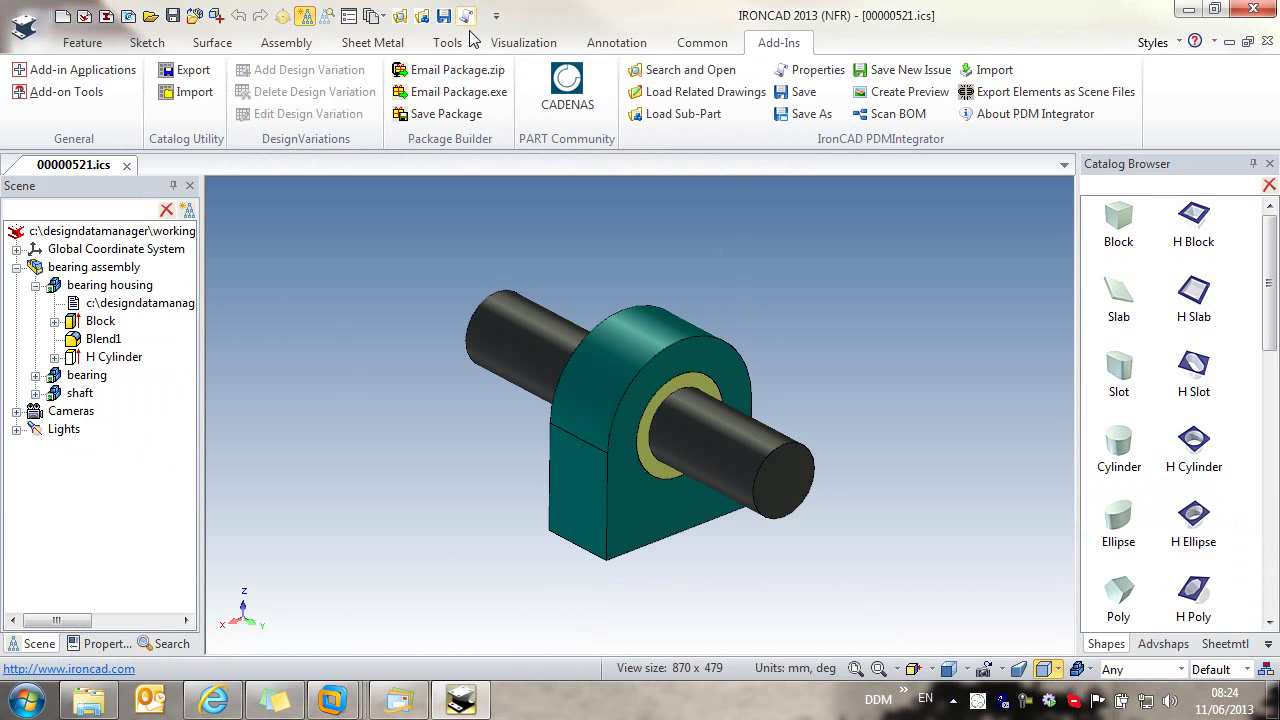
{"action": "left_click", "coordinate": [468, 22]}
{"action": "left_click", "coordinate": [750, 152]}
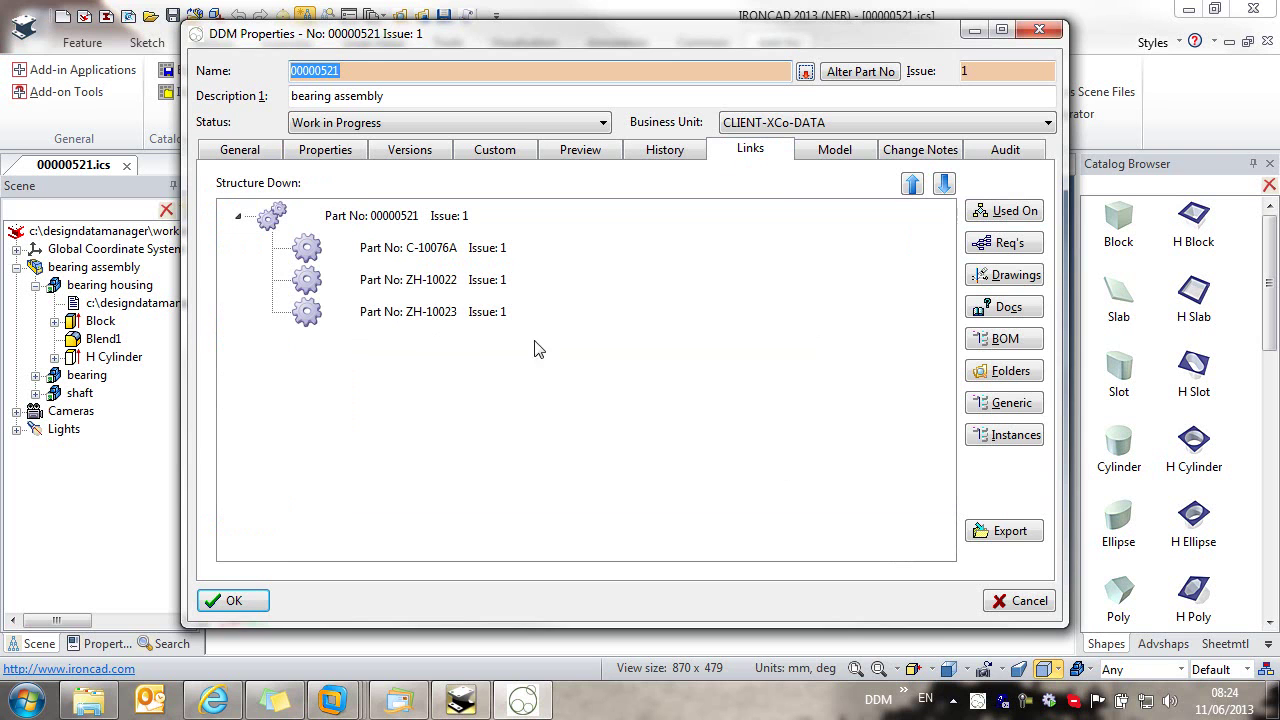
{"action": "left_click", "coordinate": [1022, 601]}
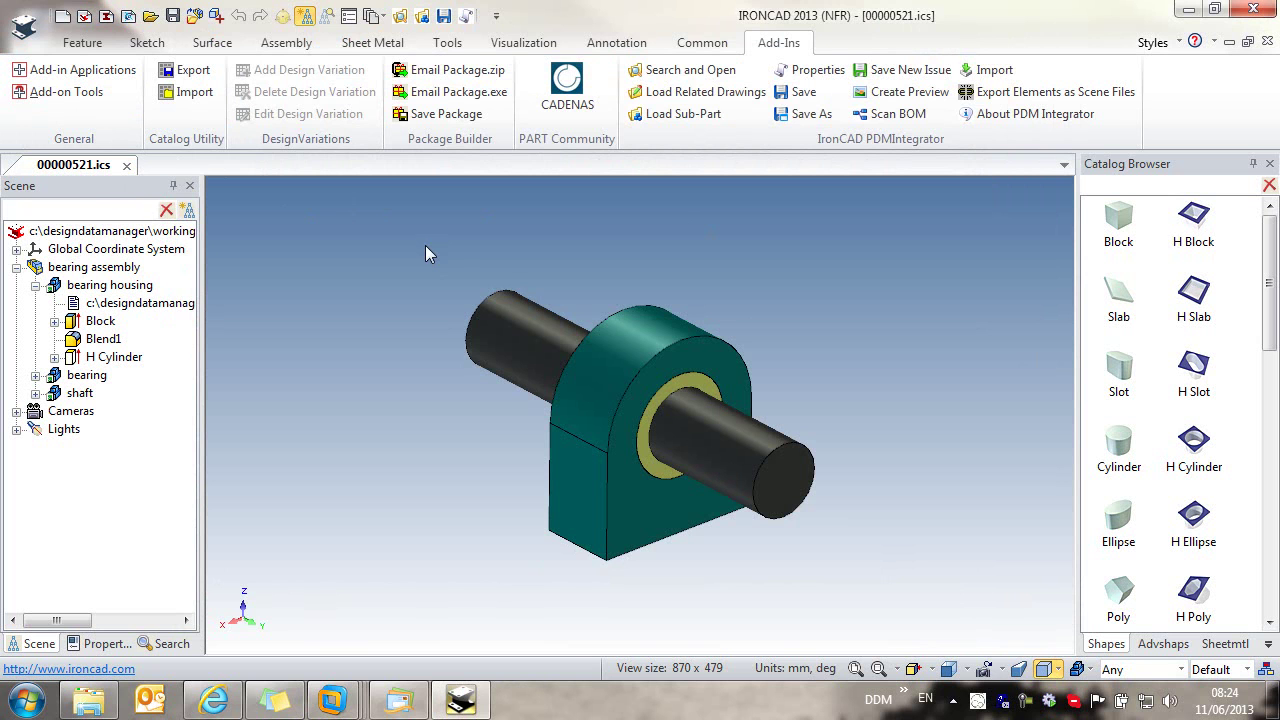
{"action": "left_click", "coordinate": [128, 166]}
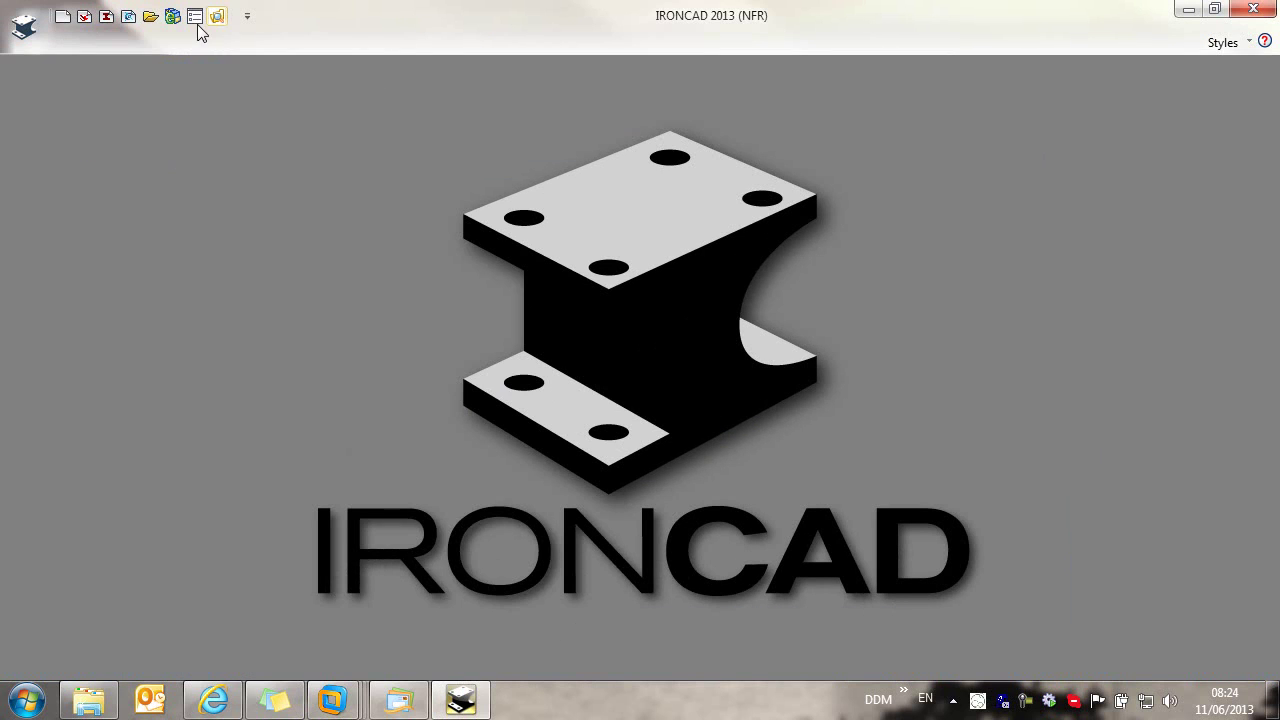
{"action": "left_click", "coordinate": [218, 17]}
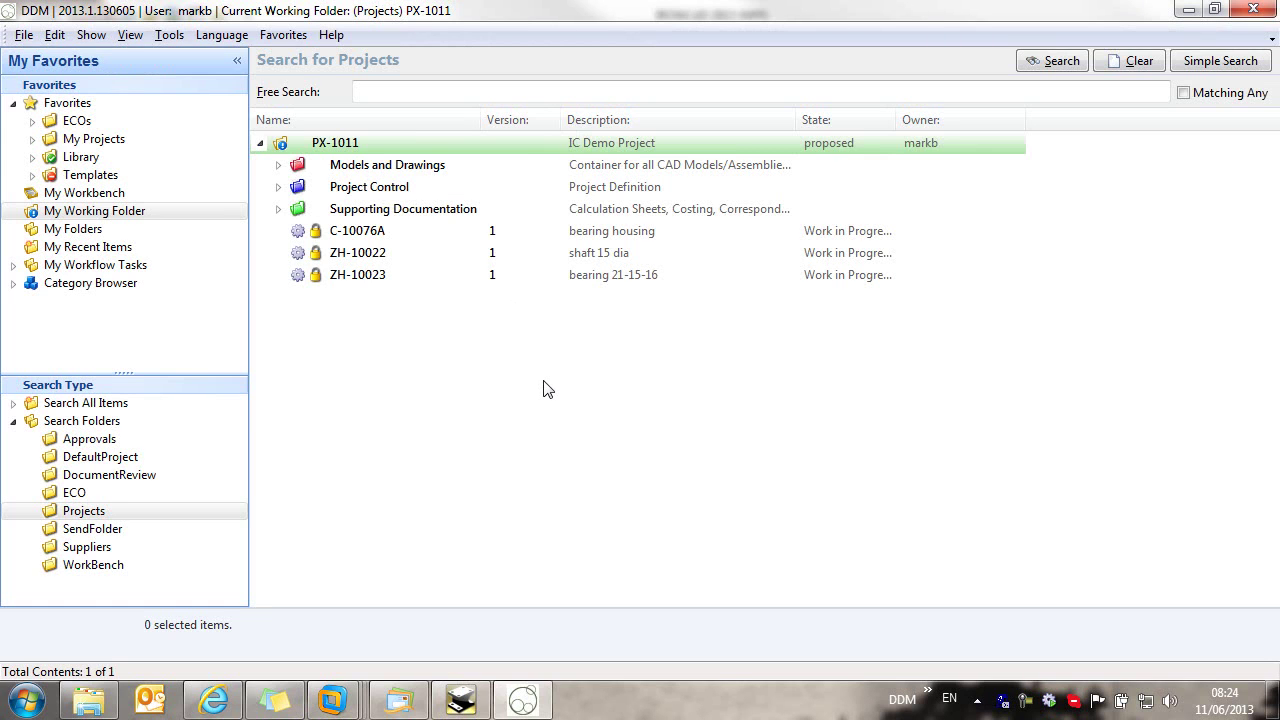
Step: Confirm PX-1011's Models and Drawings holds C-10076A, ZH-10022, ZH-10023 and 00000521, then select 00000521
{"action": "double_click", "coordinate": [336, 143]}
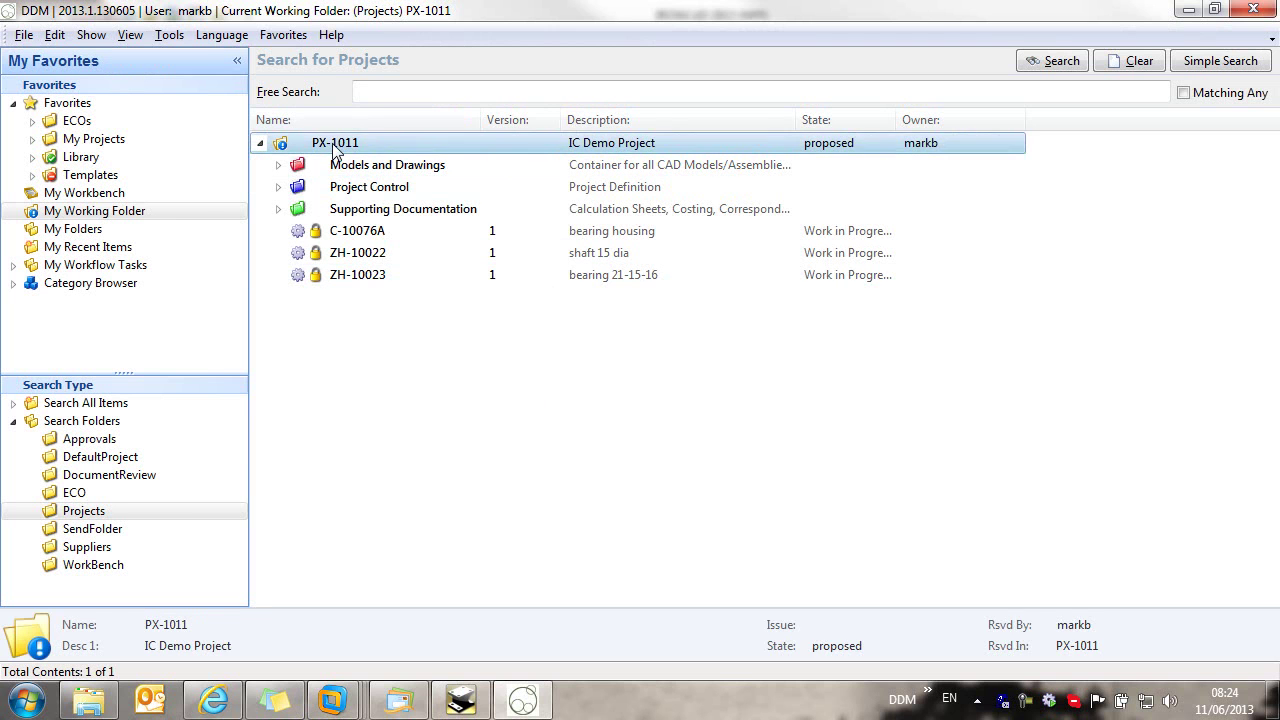
{"action": "left_click_drag", "start_coordinate": [355, 585], "coordinate": [319, 478]}
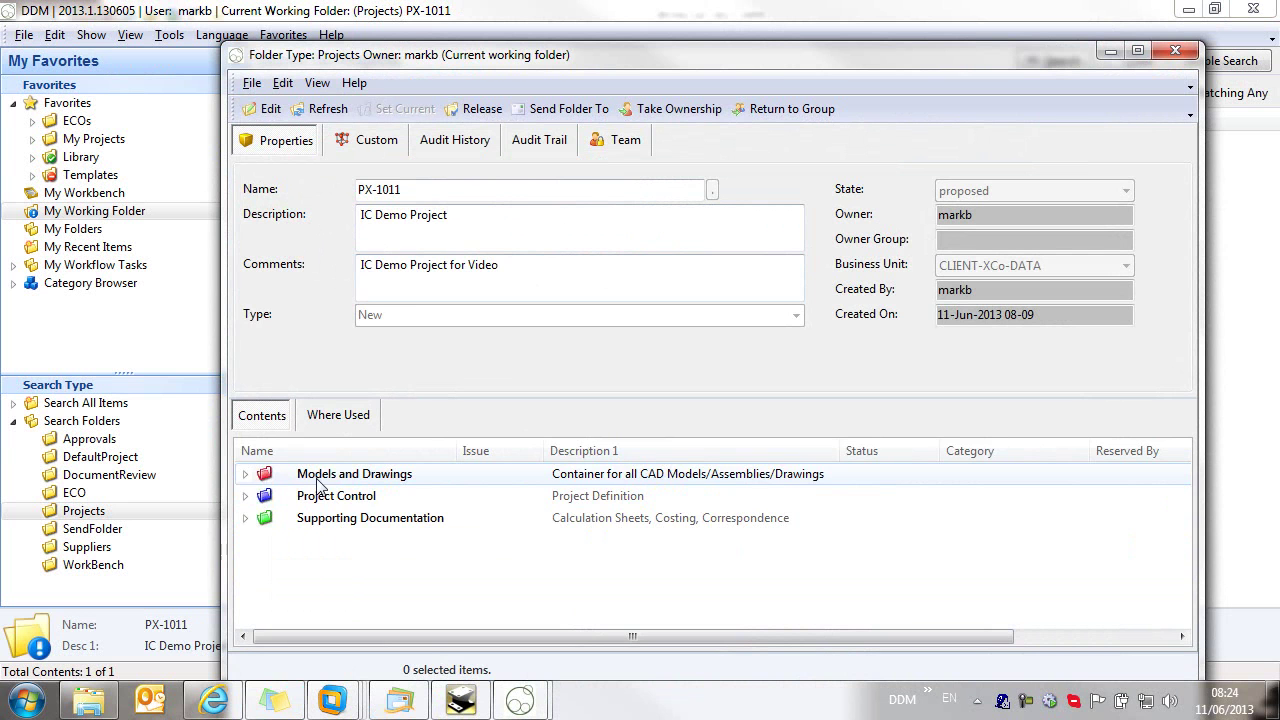
{"action": "left_click", "coordinate": [246, 474]}
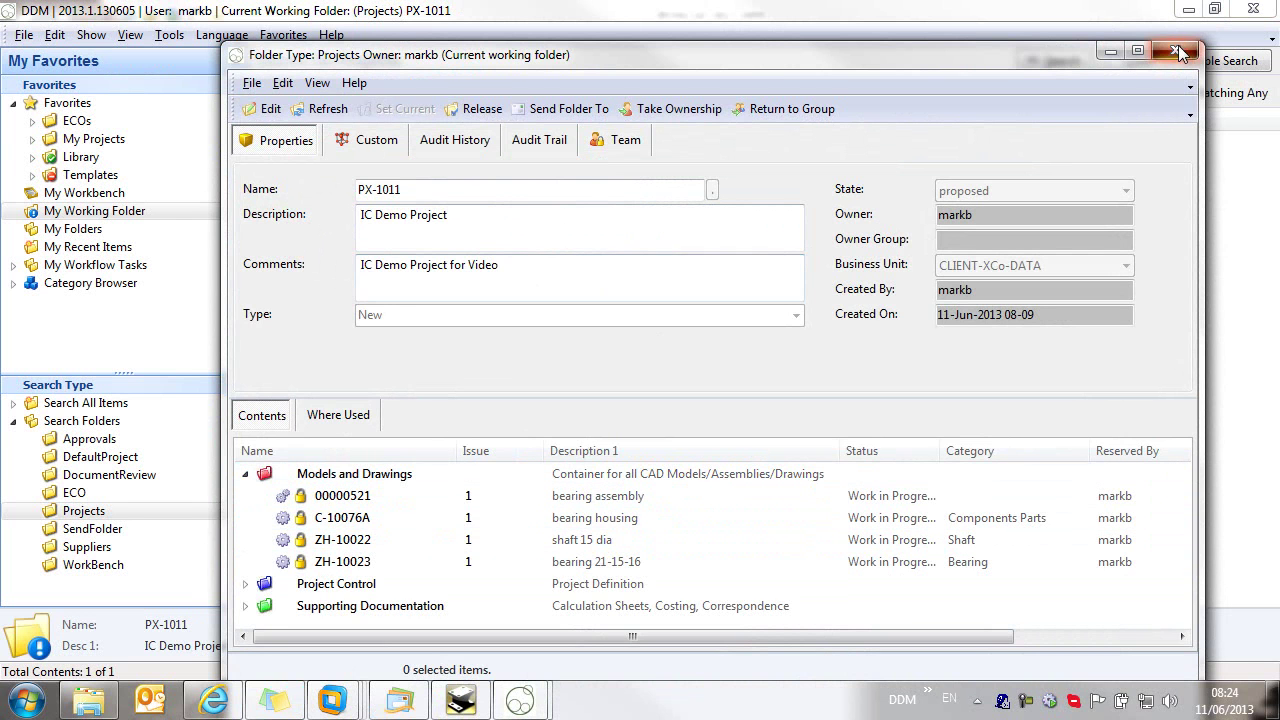
{"action": "left_click", "coordinate": [1180, 51]}
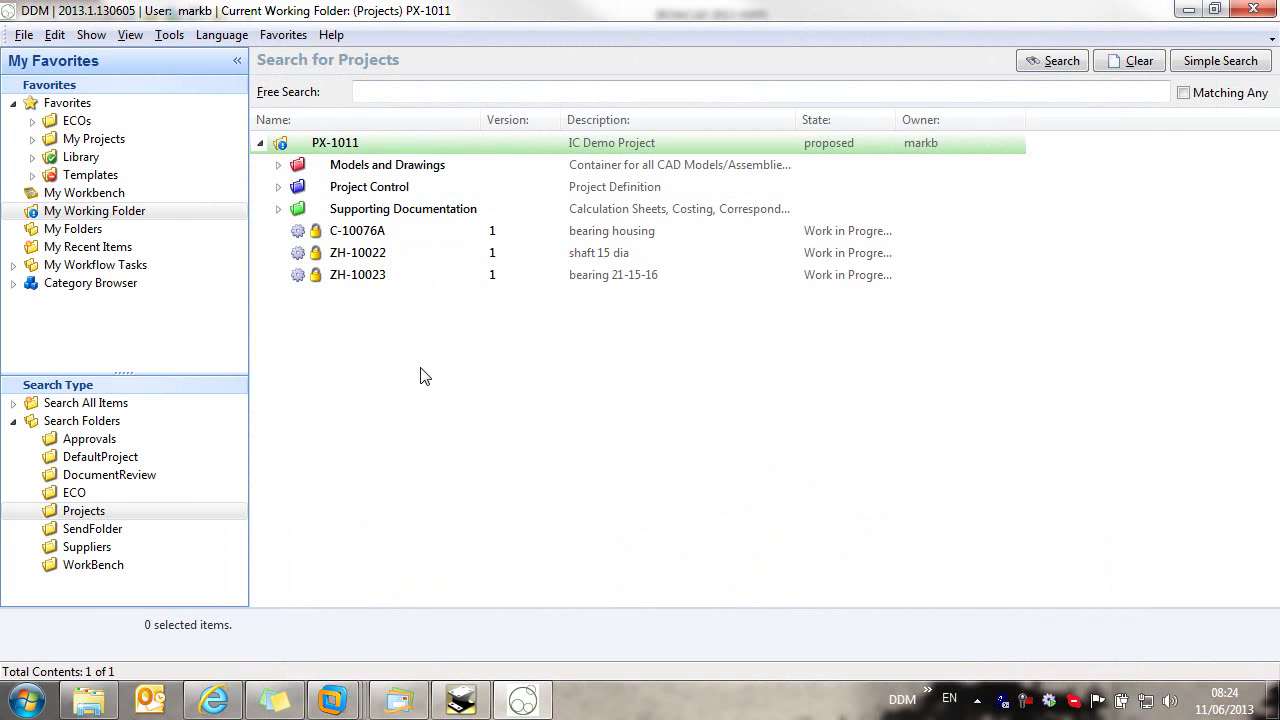
{"action": "left_click", "coordinate": [278, 165]}
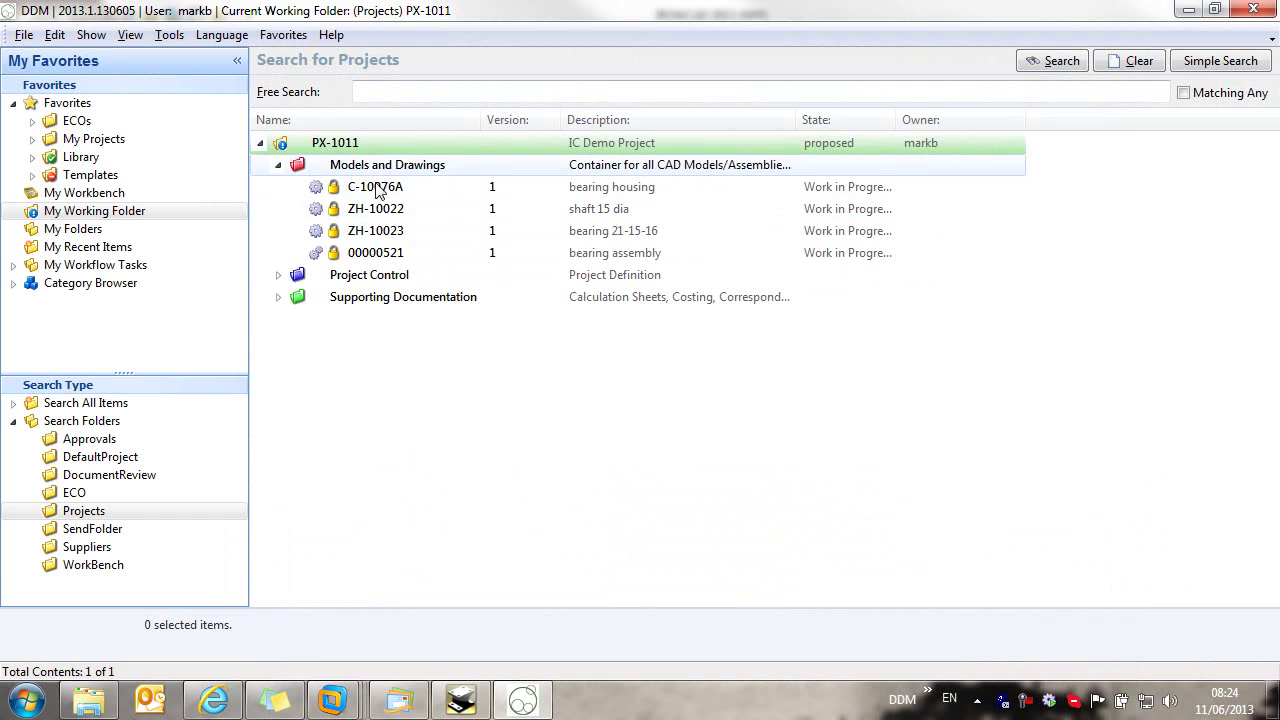
{"action": "left_click", "coordinate": [386, 258]}
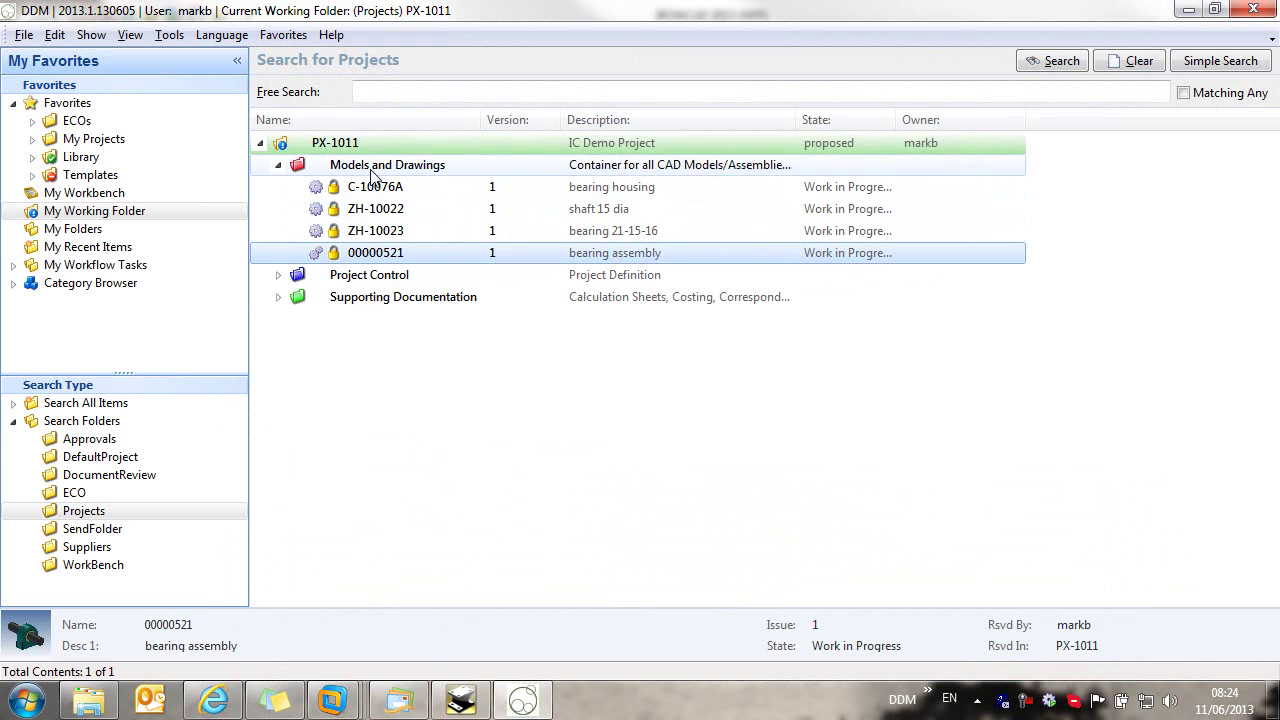
Step: Open the bill of materials for 00000521 and widen its Status column
{"action": "right_click", "coordinate": [386, 258]}
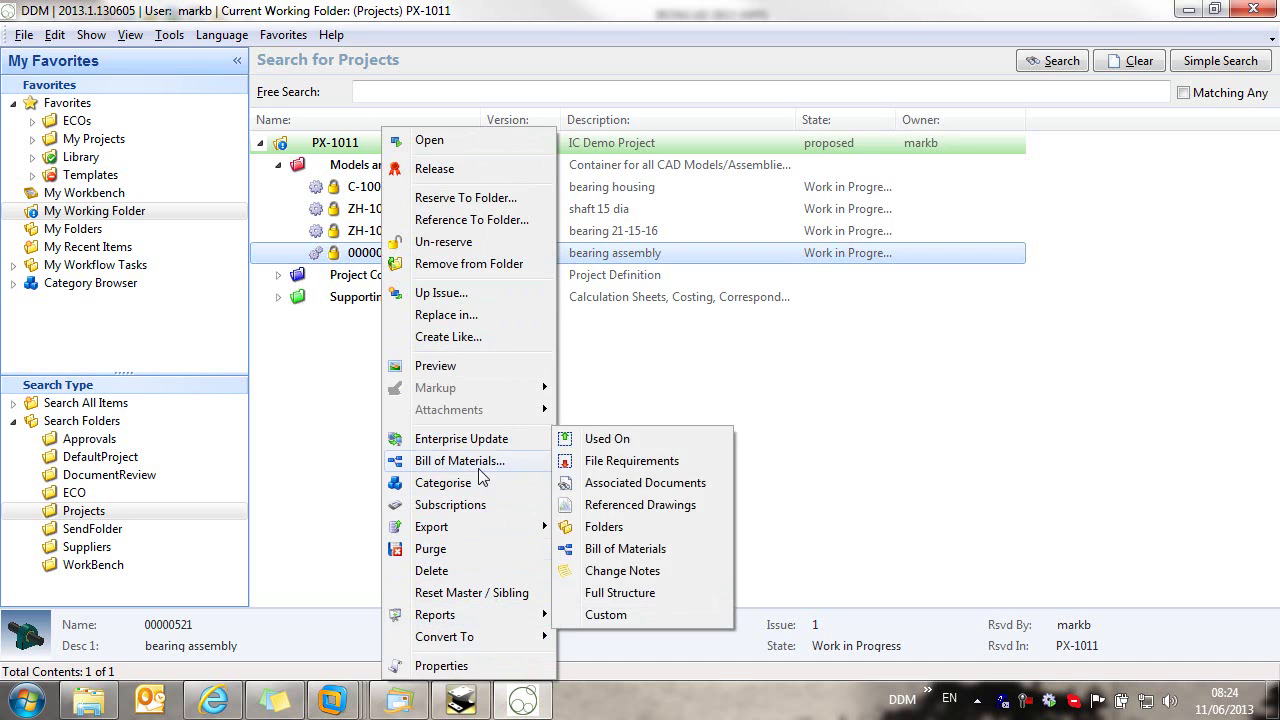
{"action": "left_click", "coordinate": [490, 461]}
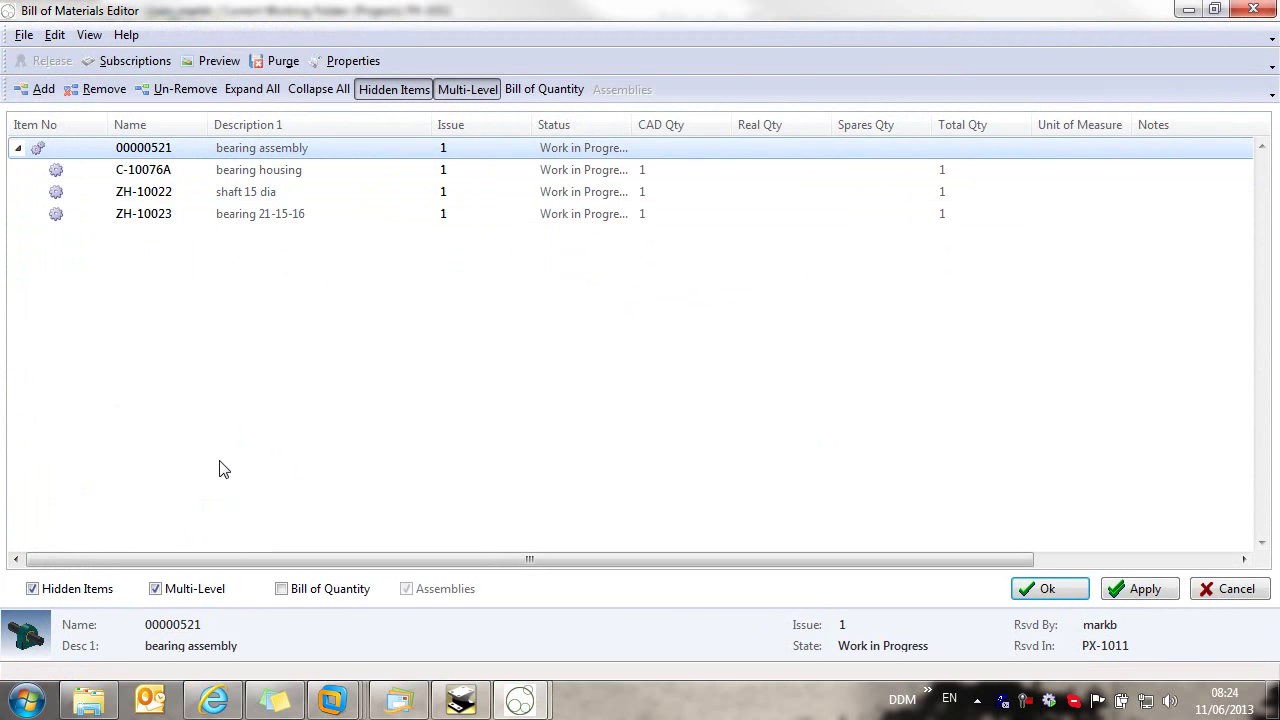
{"action": "left_click_drag", "start_coordinate": [633, 122], "coordinate": [689, 122]}
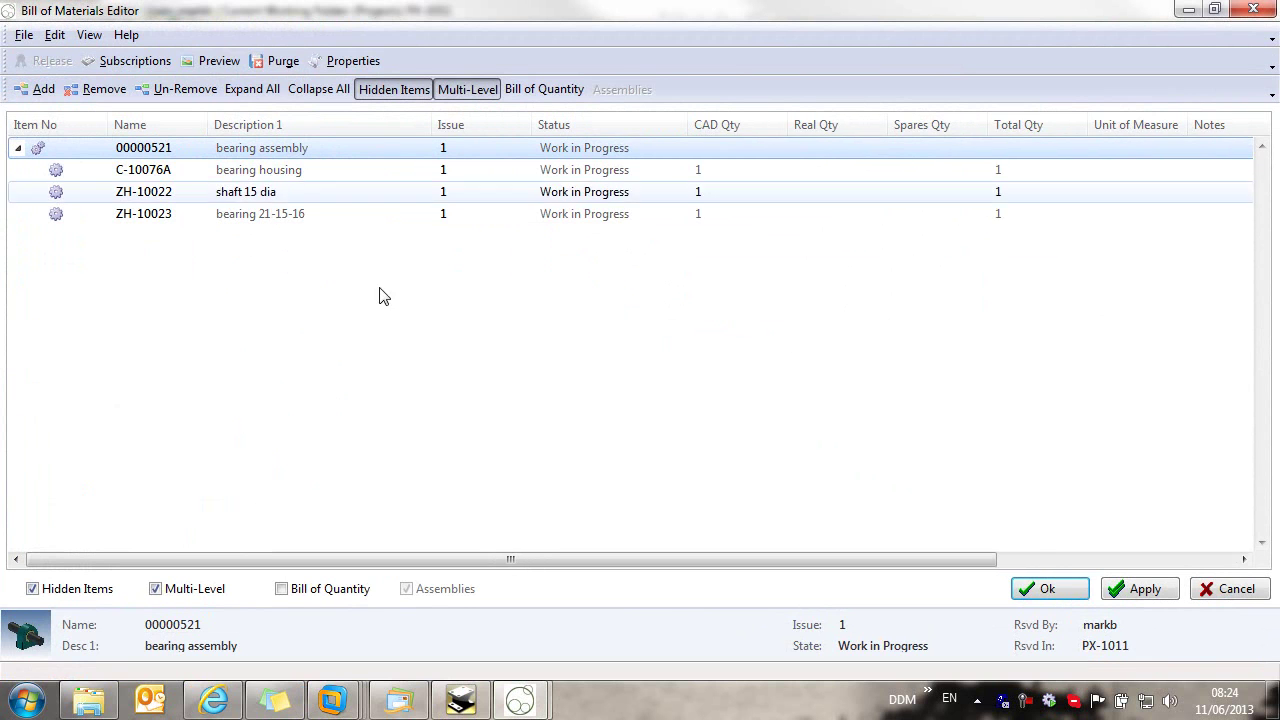
Step: Auto-number the three components 100, 110 and 120 (start 100, increment 10) and apply
{"action": "left_click_drag", "start_coordinate": [234, 309], "coordinate": [108, 147]}
{"action": "right_click", "coordinate": [137, 150]}
{"action": "left_click", "coordinate": [400, 319]}
{"action": "left_click_drag", "start_coordinate": [280, 310], "coordinate": [72, 134]}
{"action": "right_click", "coordinate": [171, 216]}
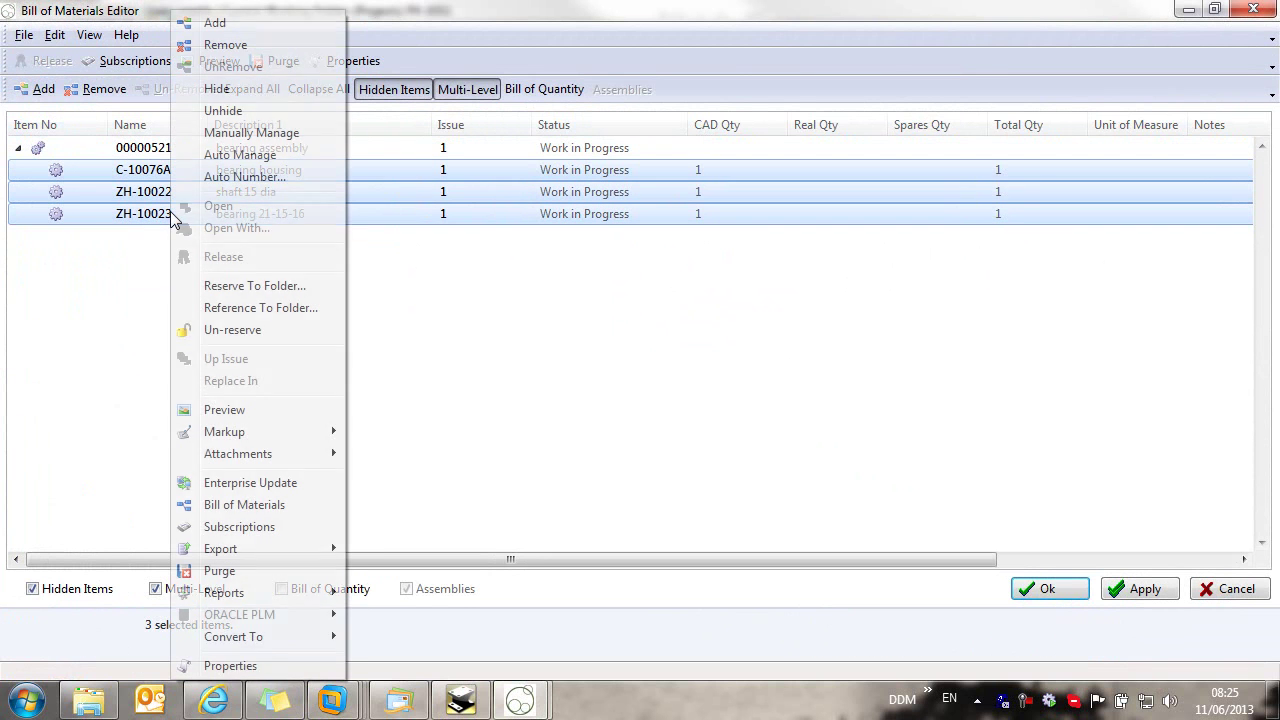
{"action": "left_click", "coordinate": [279, 179]}
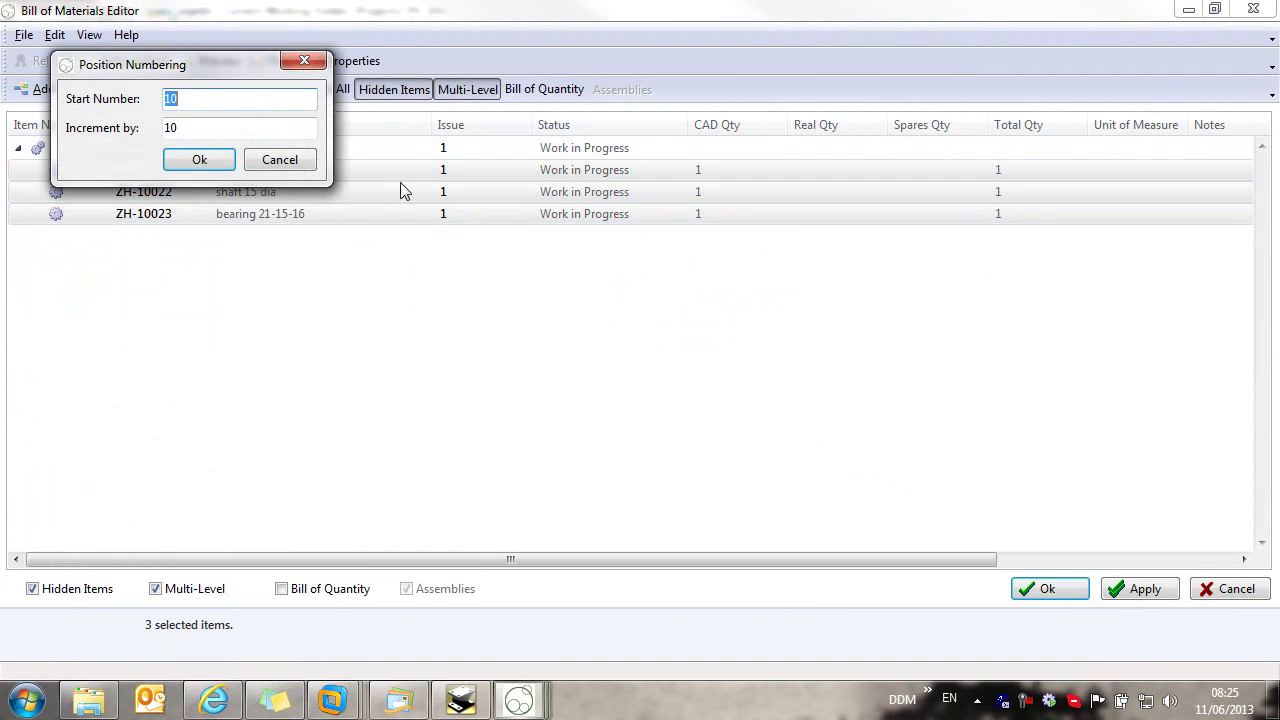
{"action": "left_click", "coordinate": [242, 128]}
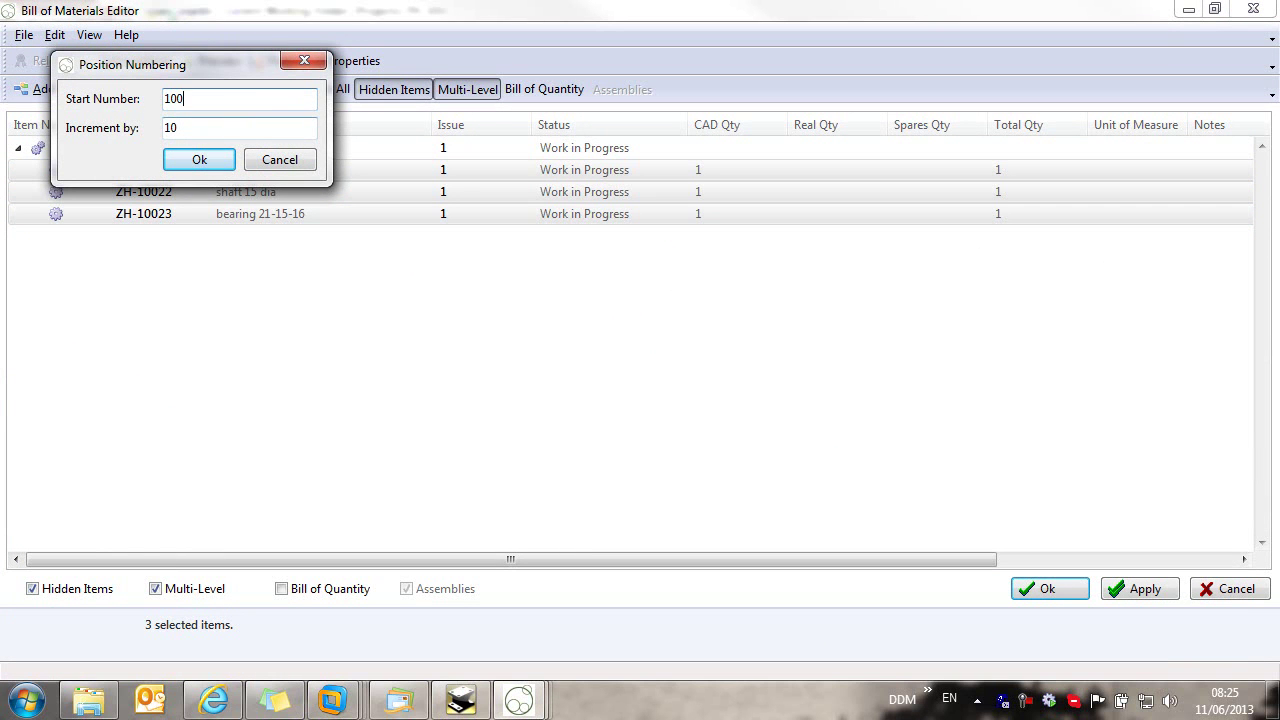
{"action": "left_click", "coordinate": [199, 160]}
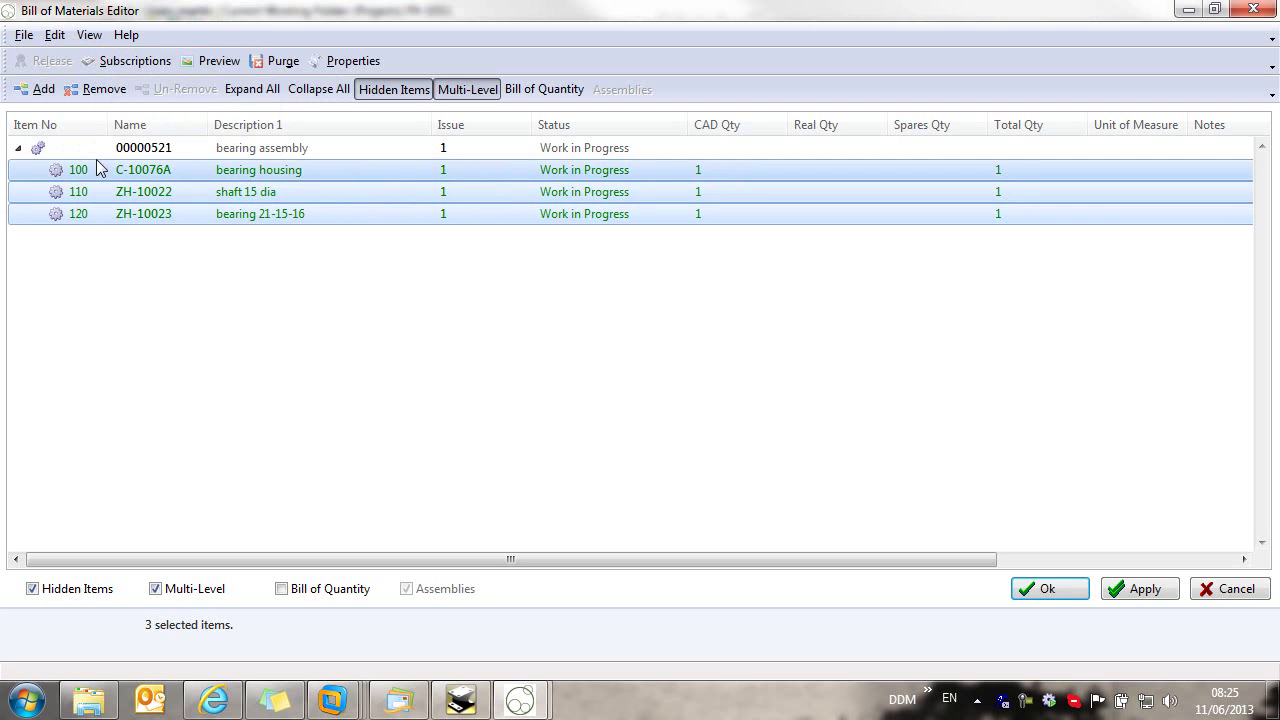
{"action": "left_click", "coordinate": [1140, 588]}
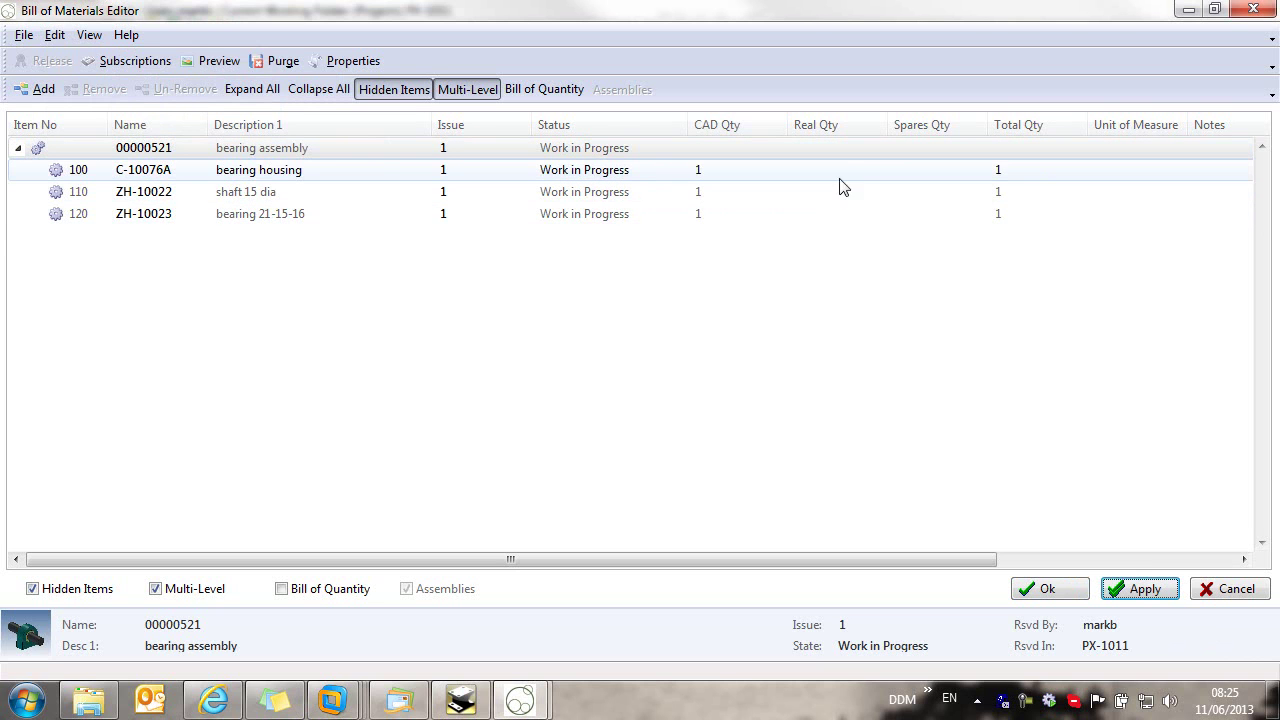
{"action": "right_click", "coordinate": [737, 214]}
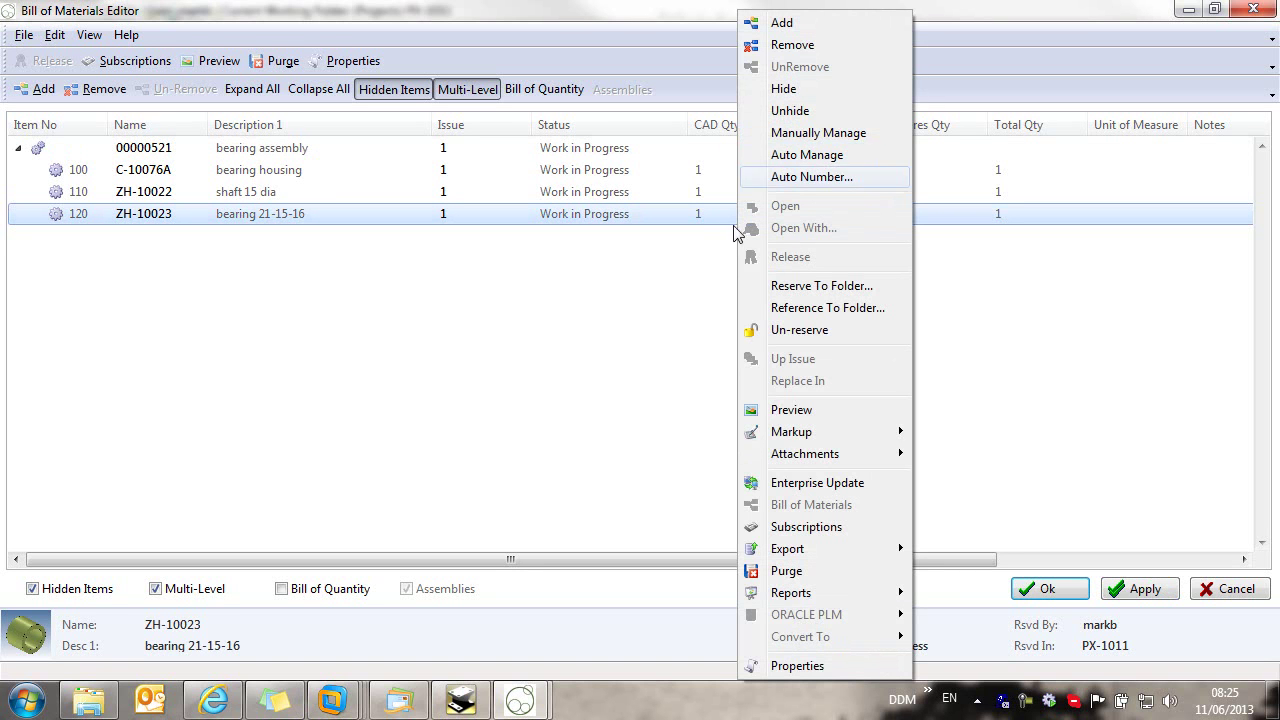
{"action": "left_click", "coordinate": [640, 328]}
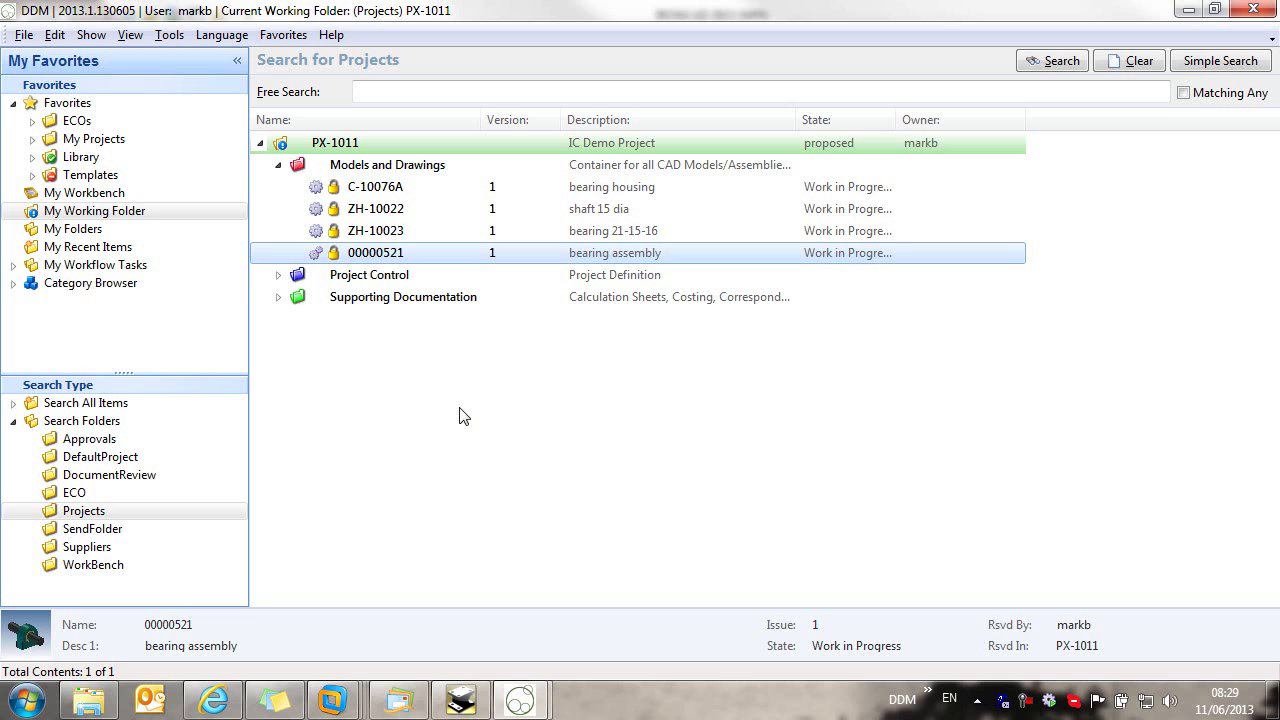
Step: Start a new part and generate part number ZH-10024 as a Miscellaneous Components type
{"action": "left_click", "coordinate": [13, 403]}
{"action": "left_click", "coordinate": [78, 440]}
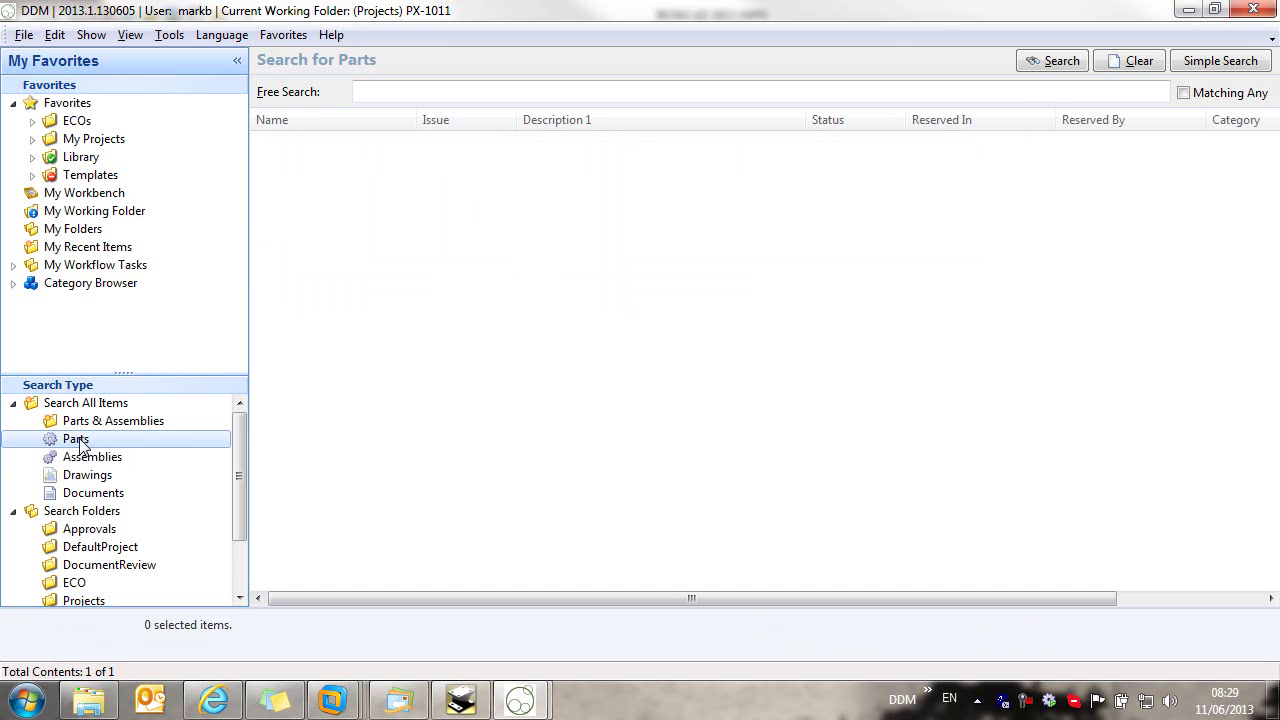
{"action": "left_click", "coordinate": [84, 448]}
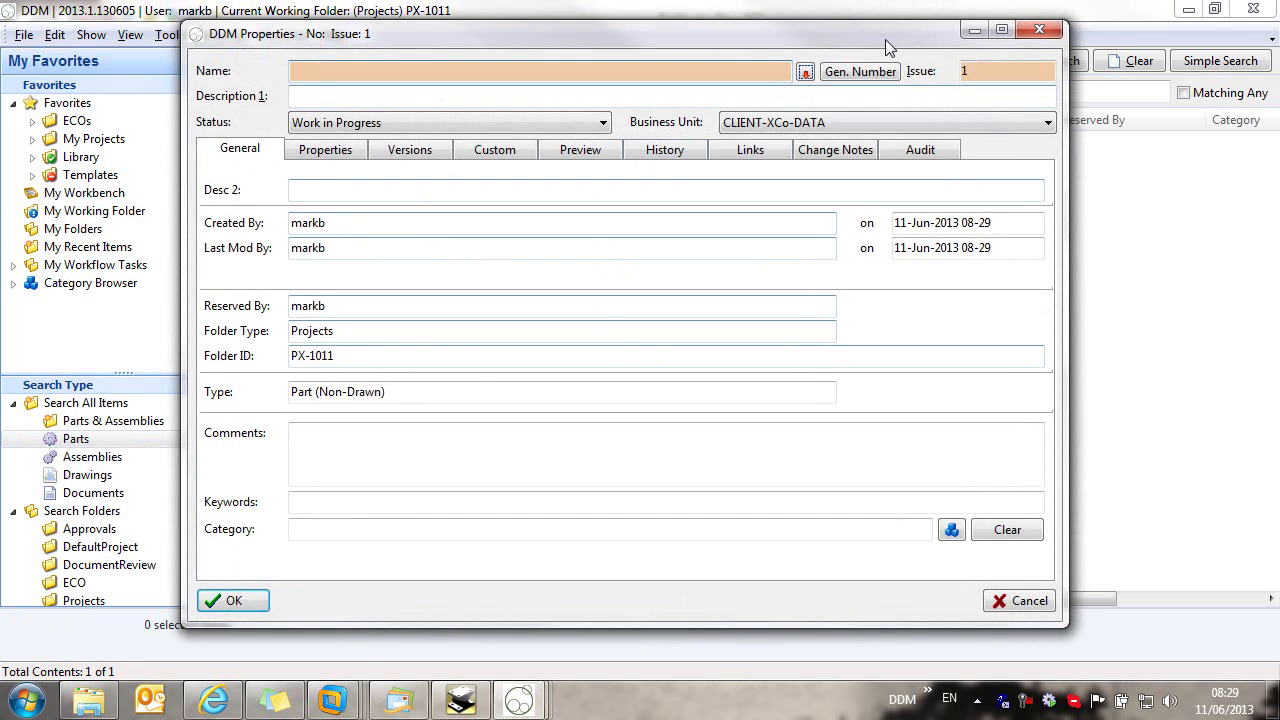
{"action": "left_click", "coordinate": [872, 75]}
{"action": "left_click", "coordinate": [617, 228]}
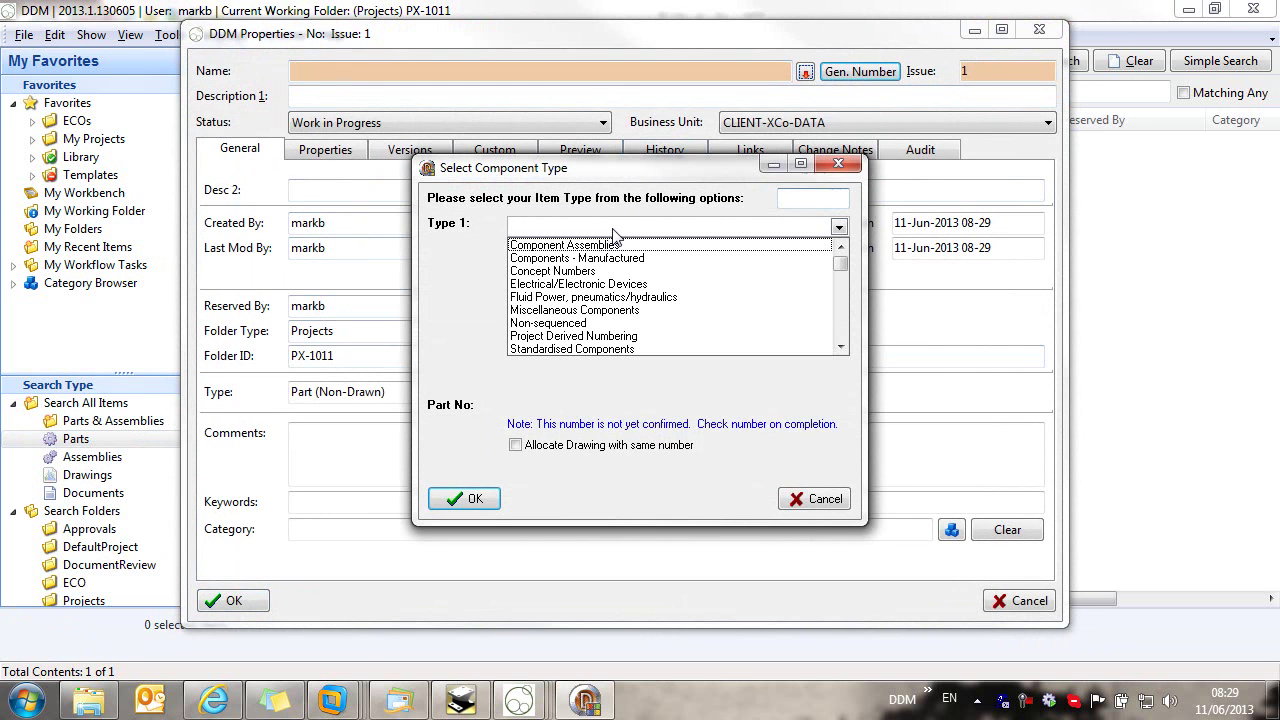
{"action": "left_click", "coordinate": [556, 310]}
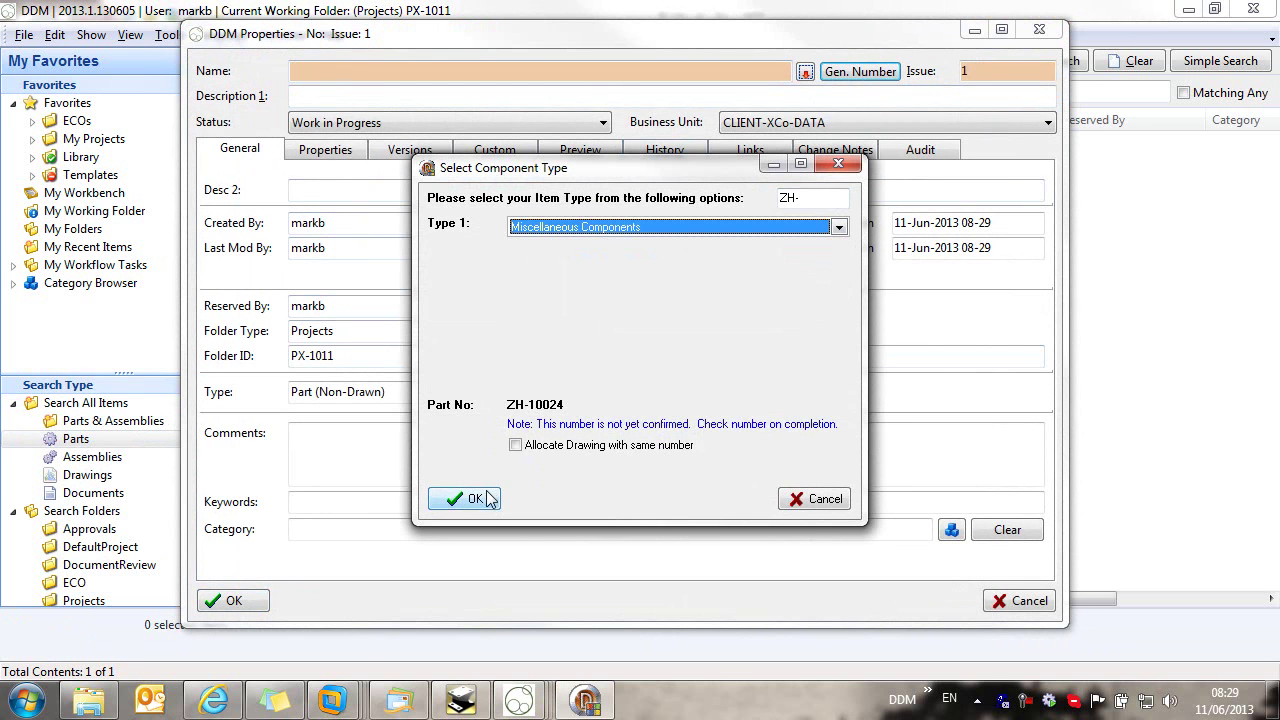
{"action": "left_click", "coordinate": [466, 497]}
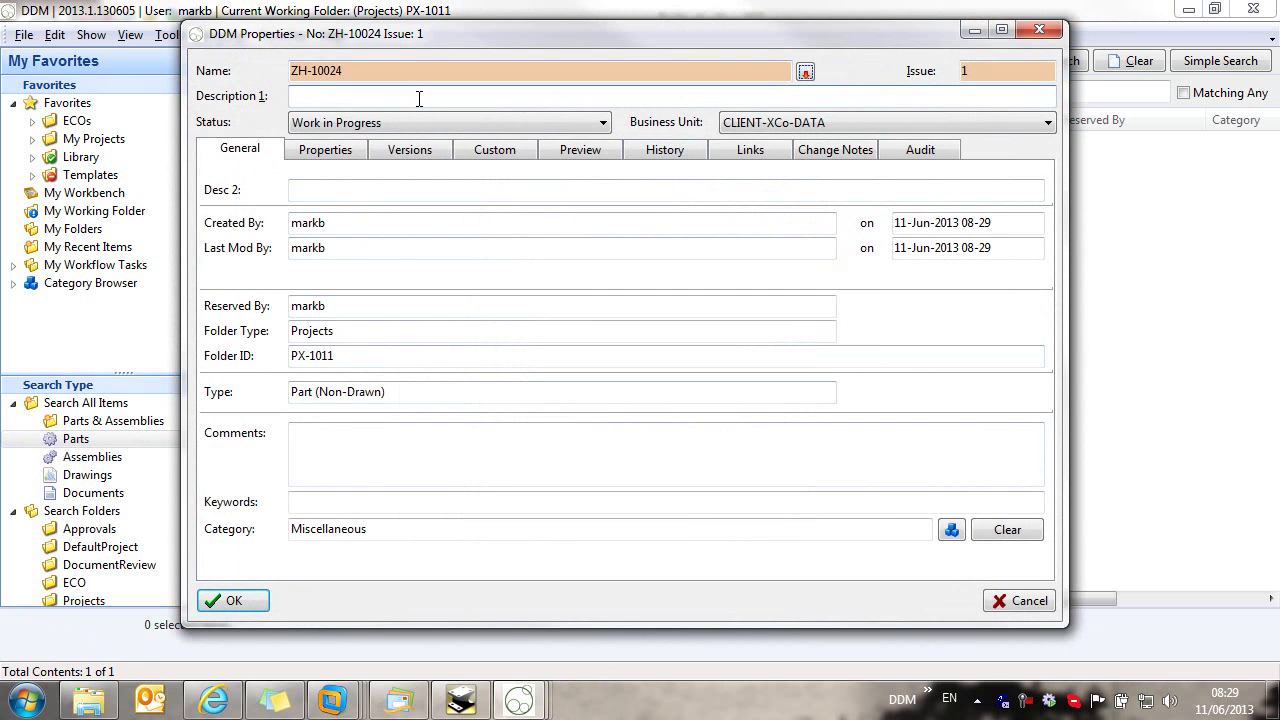
Step: Describe the part as silicon lubricant, assign category Miscellaneous > Lubricant, and save it
{"action": "type", "text": "silicon lubricant"}
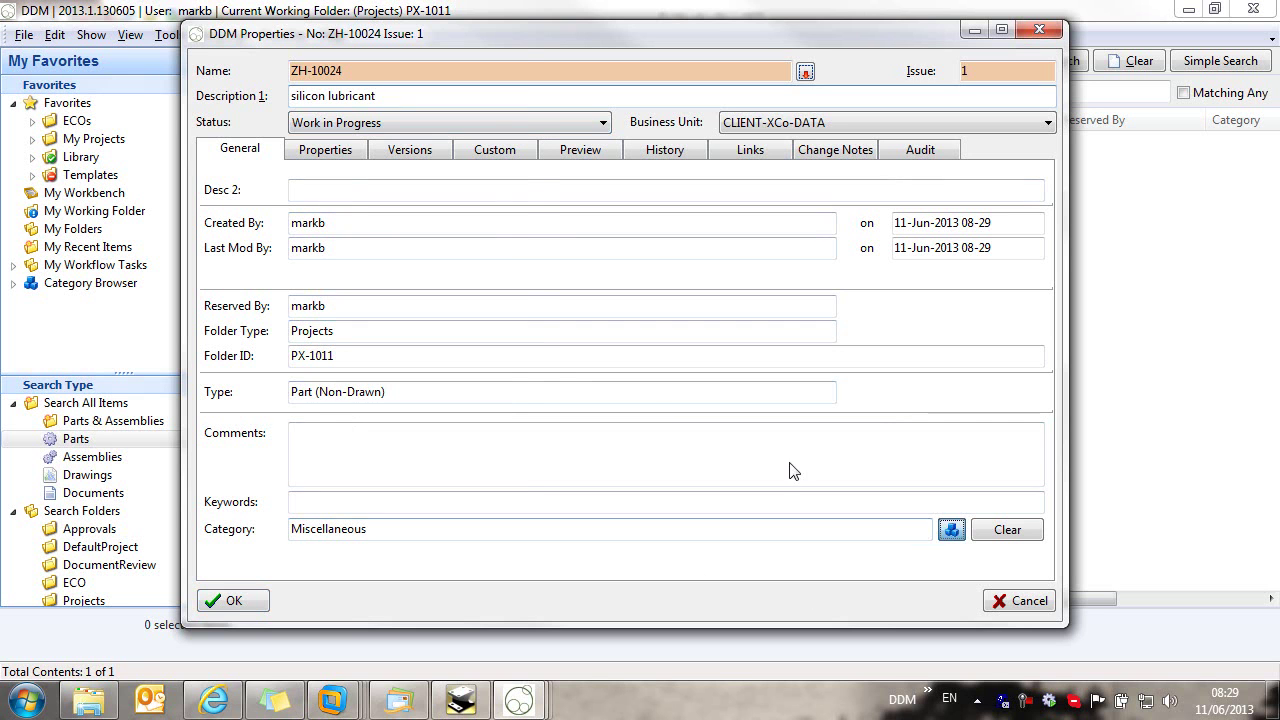
{"action": "left_click", "coordinate": [951, 529]}
{"action": "left_click", "coordinate": [80, 189]}
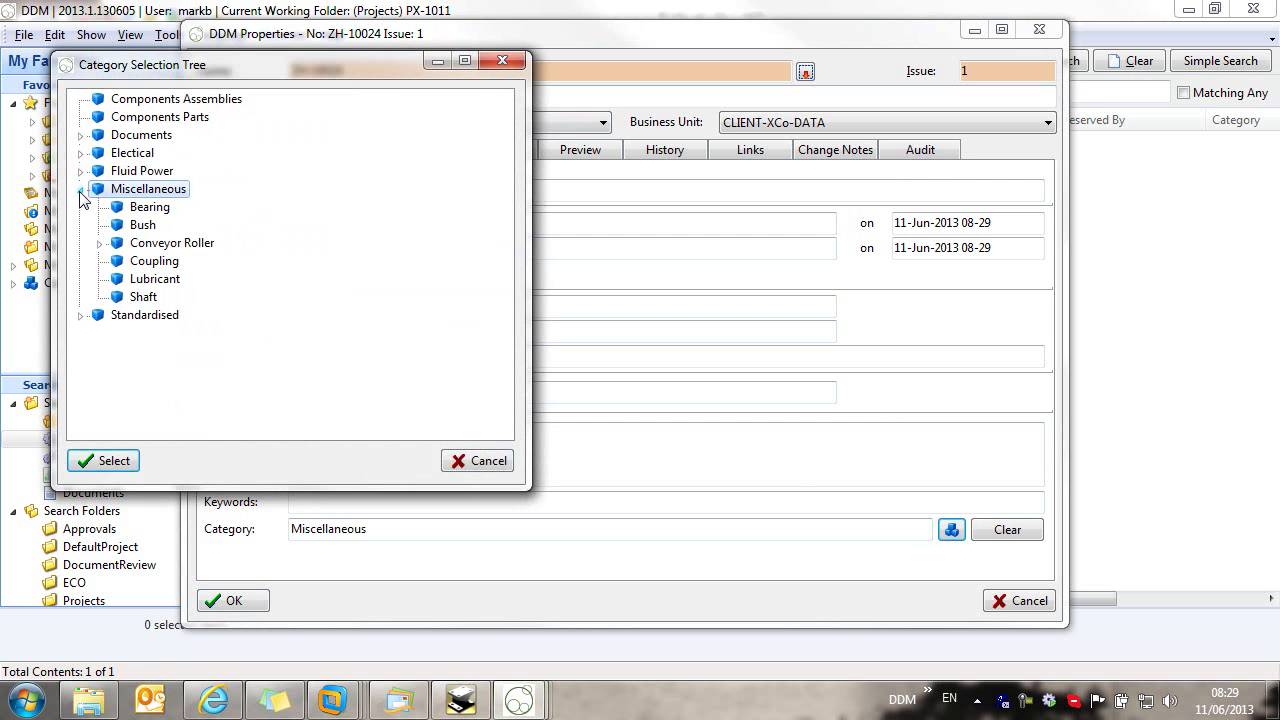
{"action": "left_click", "coordinate": [155, 279]}
{"action": "left_click", "coordinate": [103, 460]}
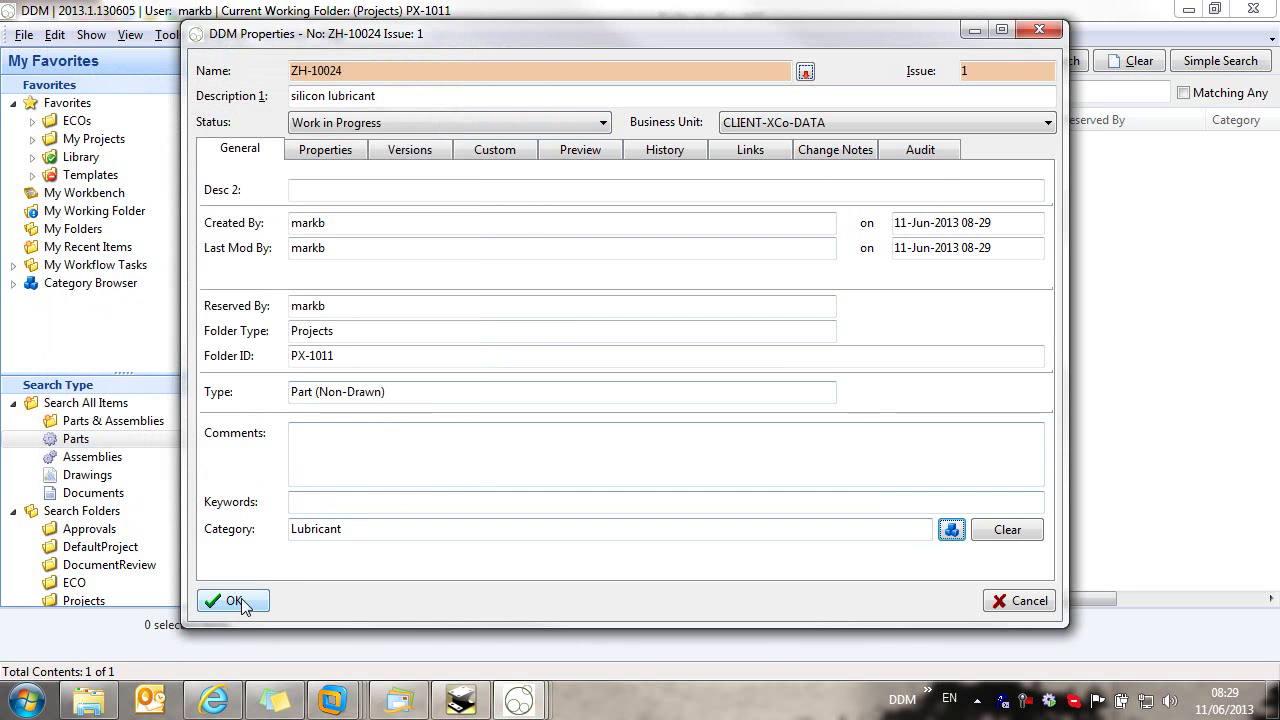
{"action": "key", "text": "Return"}
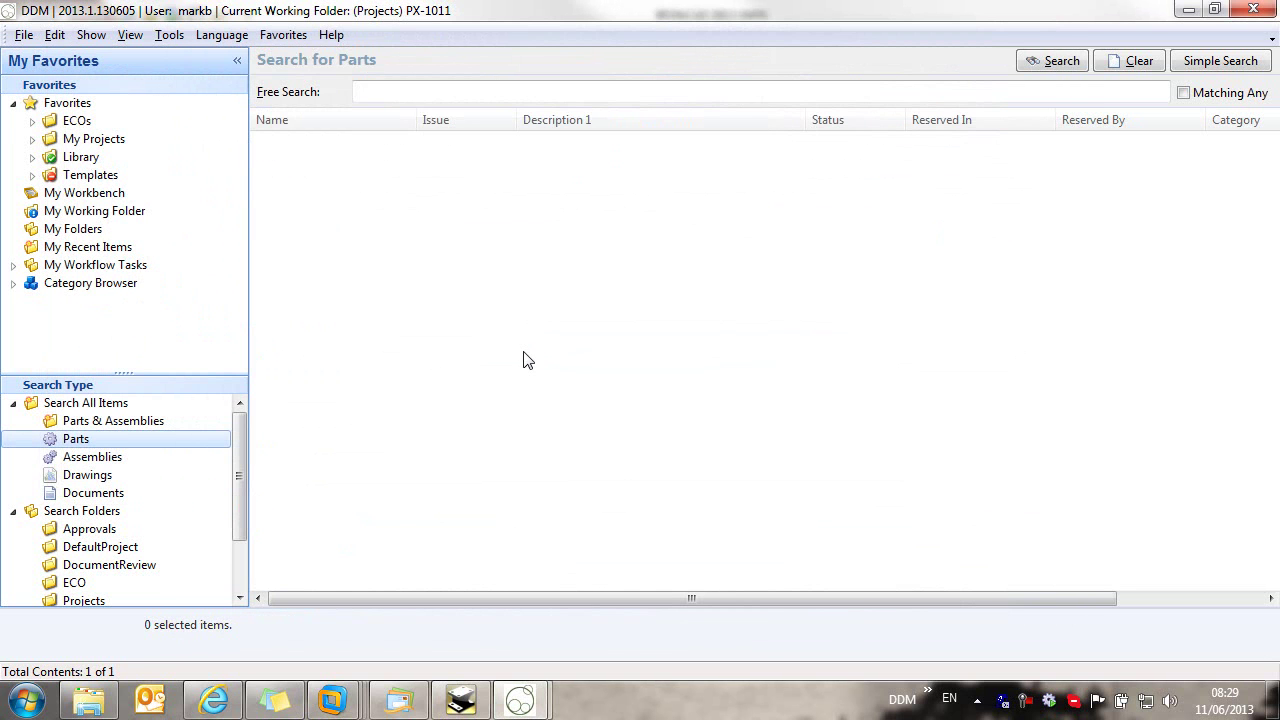
Step: Find ZH-10024 among the recent items and open its properties
{"action": "left_click", "coordinate": [13, 403]}
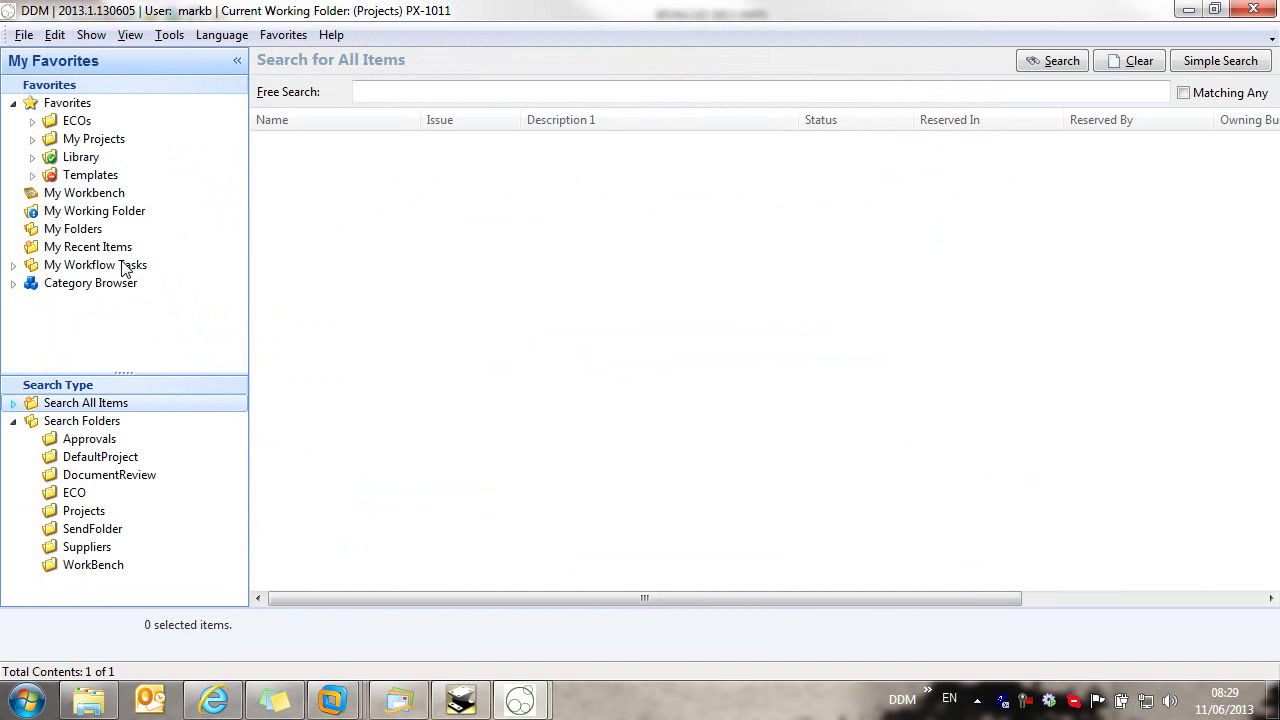
{"action": "left_click", "coordinate": [140, 248]}
{"action": "left_click", "coordinate": [425, 145]}
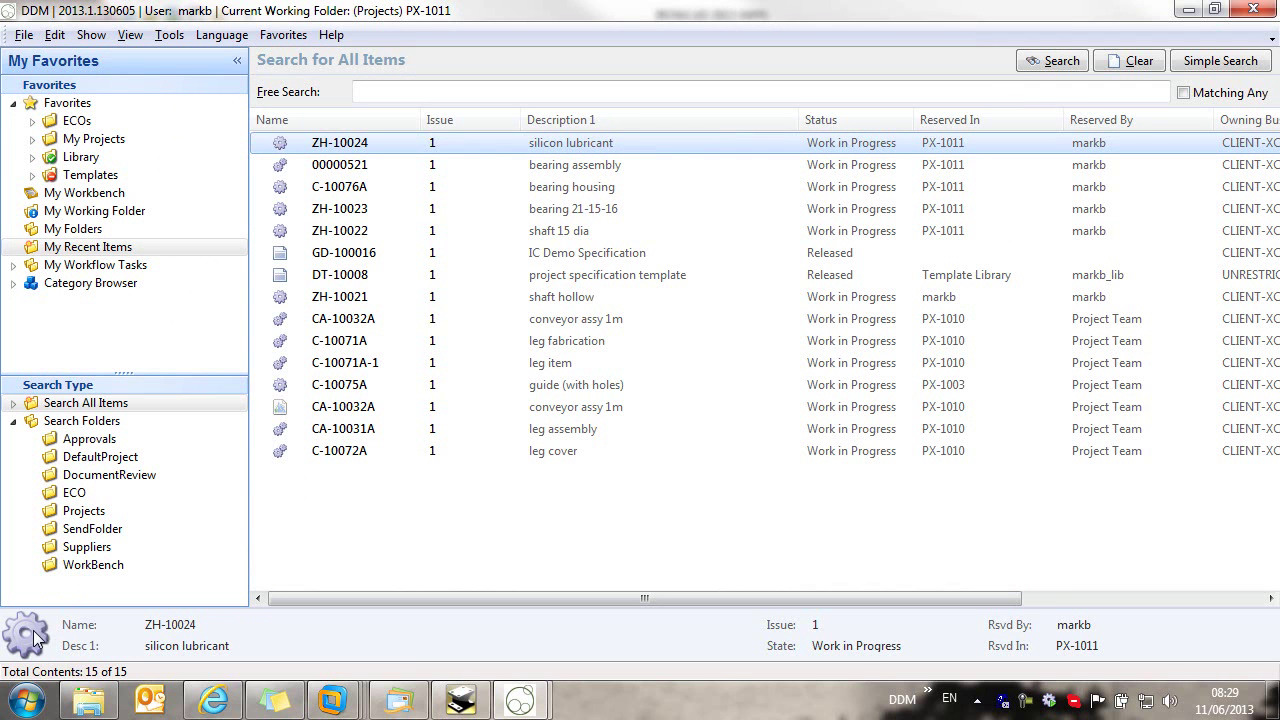
{"action": "right_click", "coordinate": [370, 145]}
{"action": "left_click", "coordinate": [430, 658]}
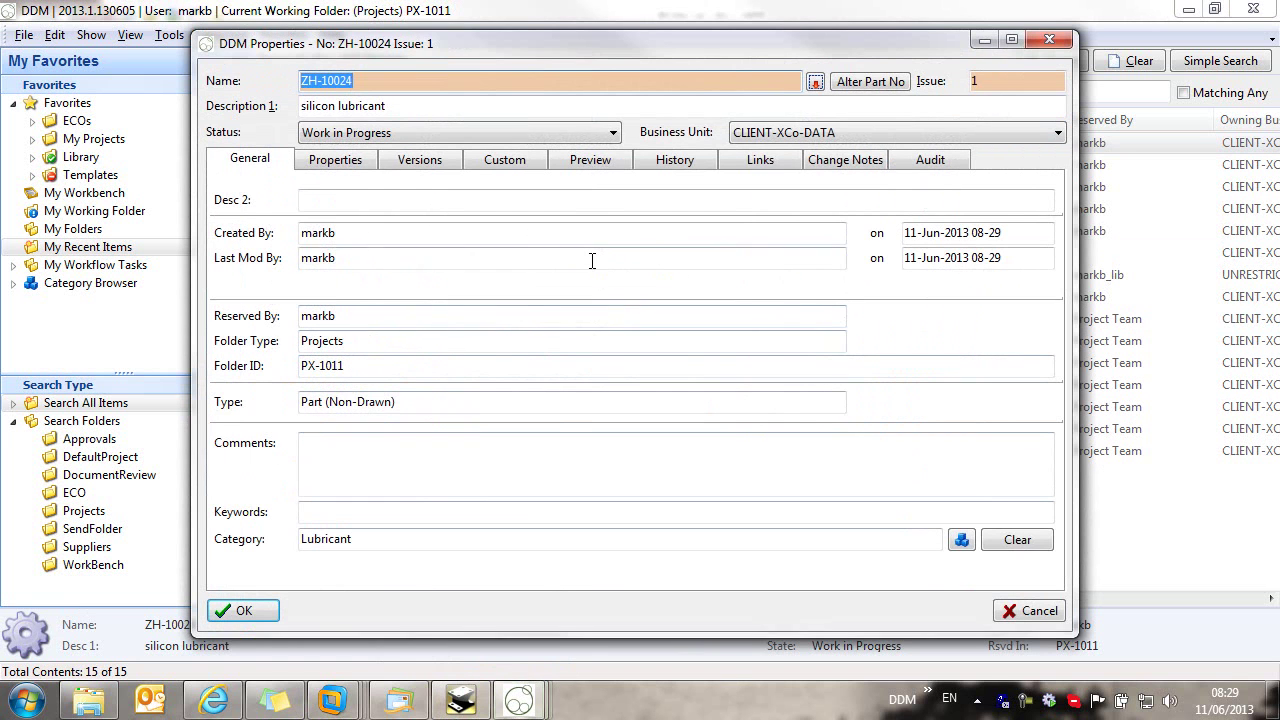
Step: Enter ml as the Unit of Measure and switch to the Preview page
{"action": "left_click", "coordinate": [312, 165]}
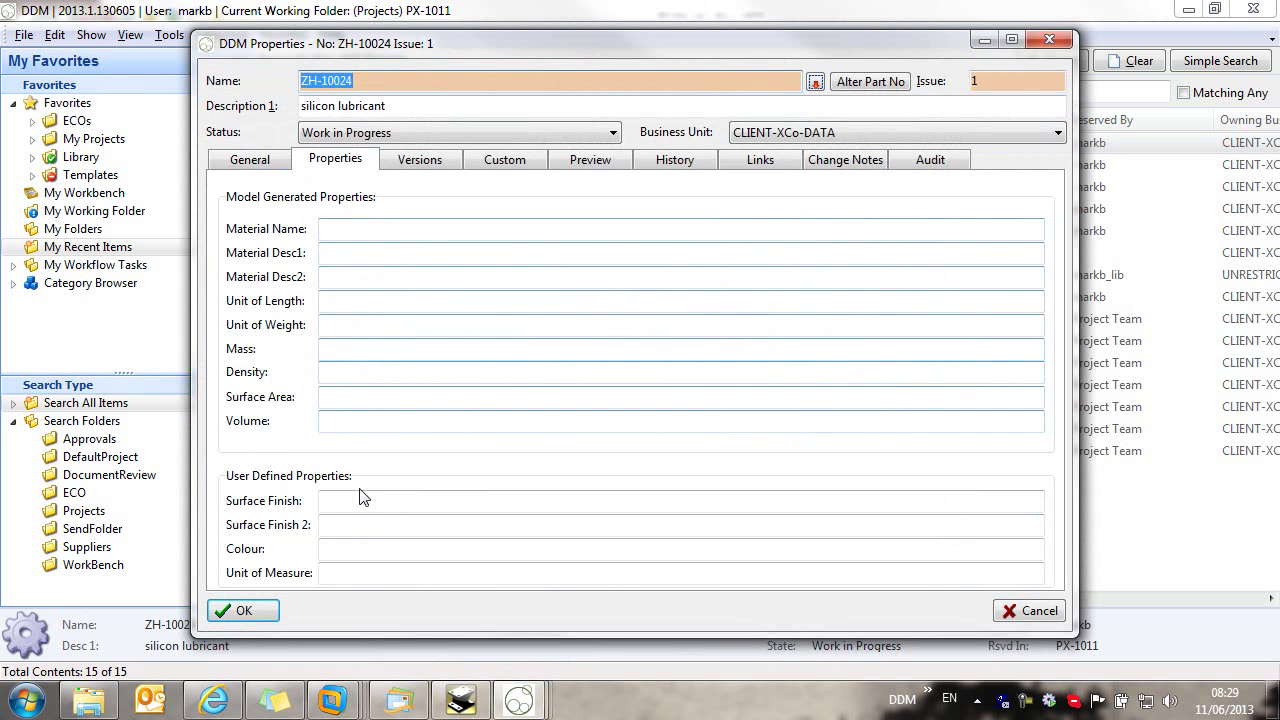
{"action": "left_click", "coordinate": [344, 573]}
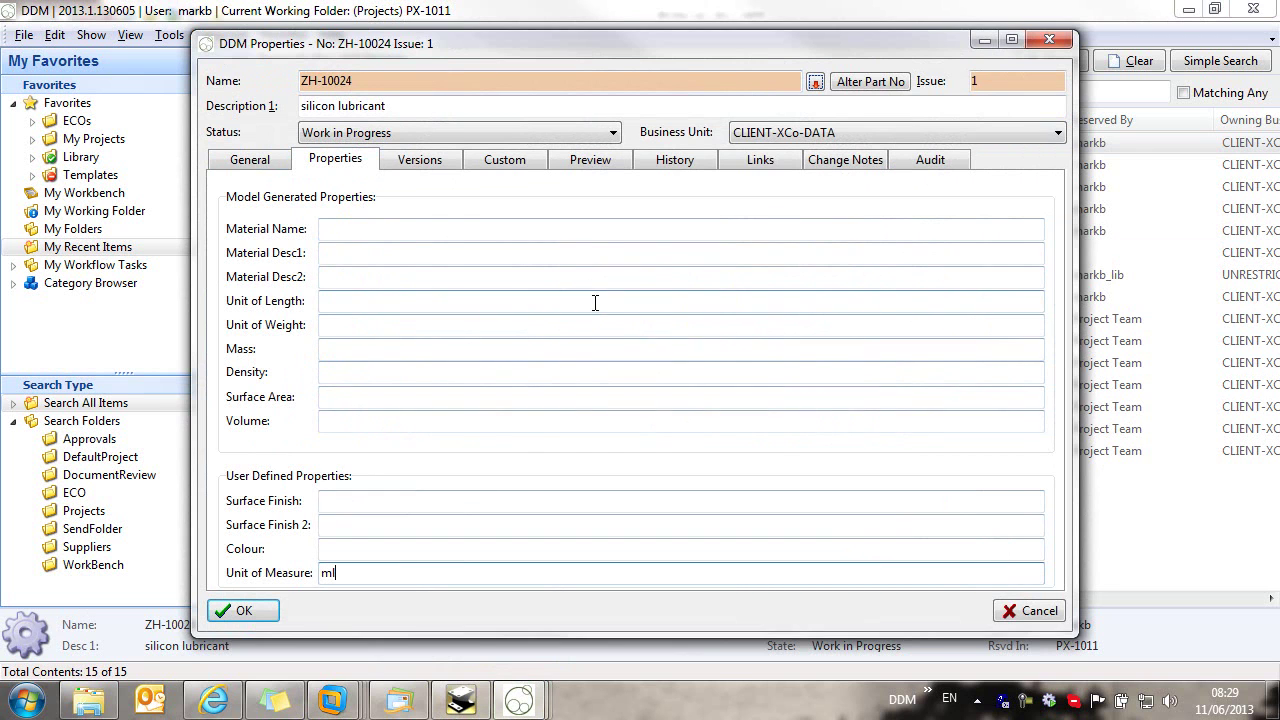
{"action": "left_click", "coordinate": [582, 163]}
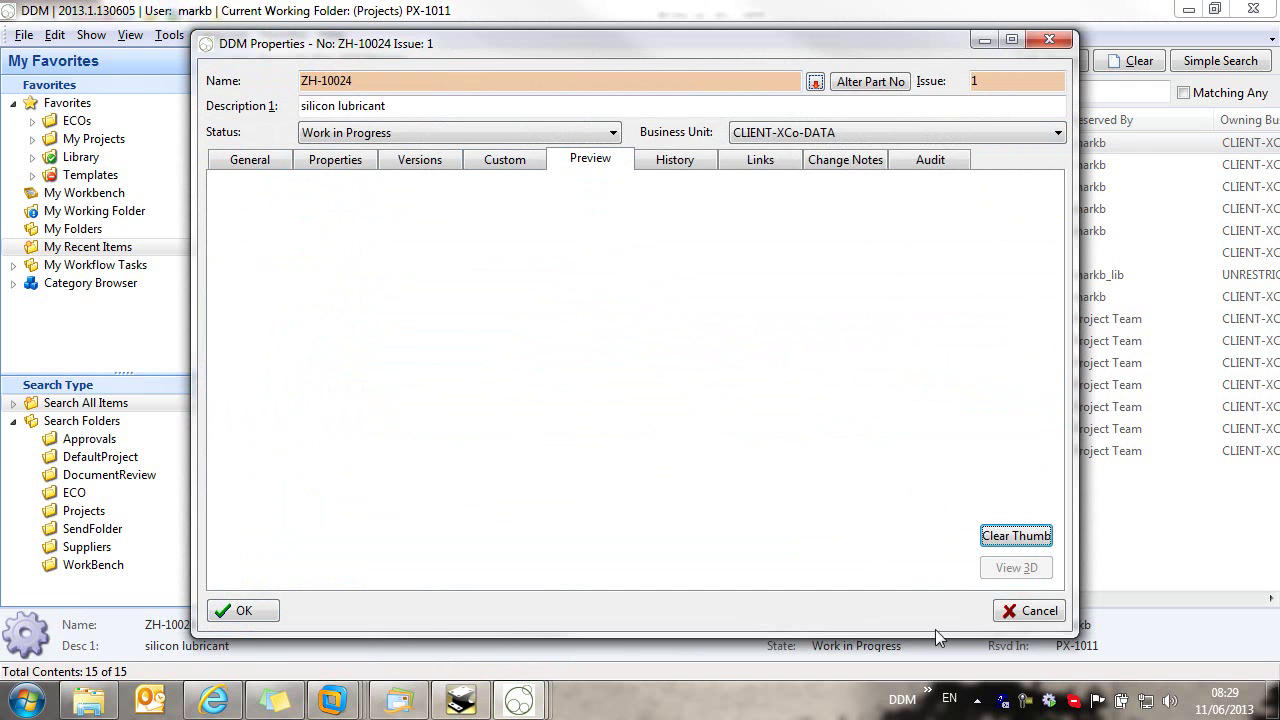
{"action": "left_click", "coordinate": [928, 695]}
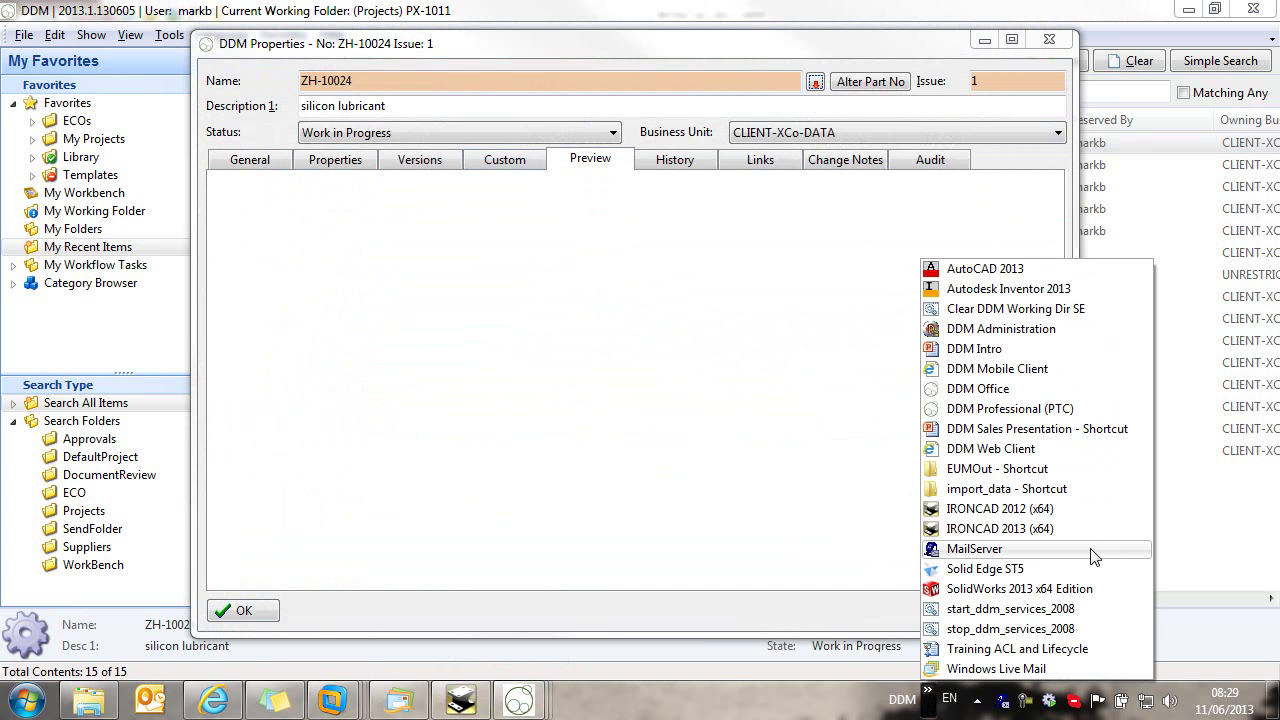
Step: Attach SilLub.jpg from the Loctite3030 folder as ZH-10024's preview thumbnail and save the properties
{"action": "left_click", "coordinate": [1078, 489]}
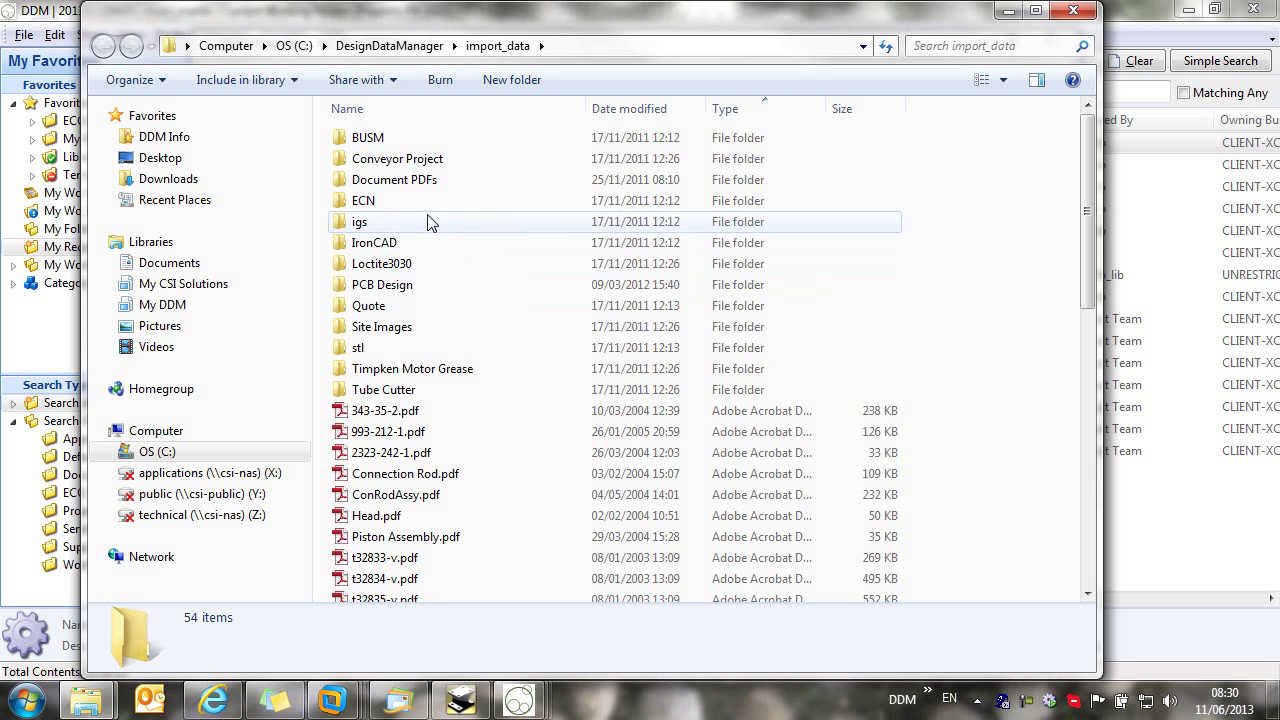
{"action": "double_click", "coordinate": [416, 268]}
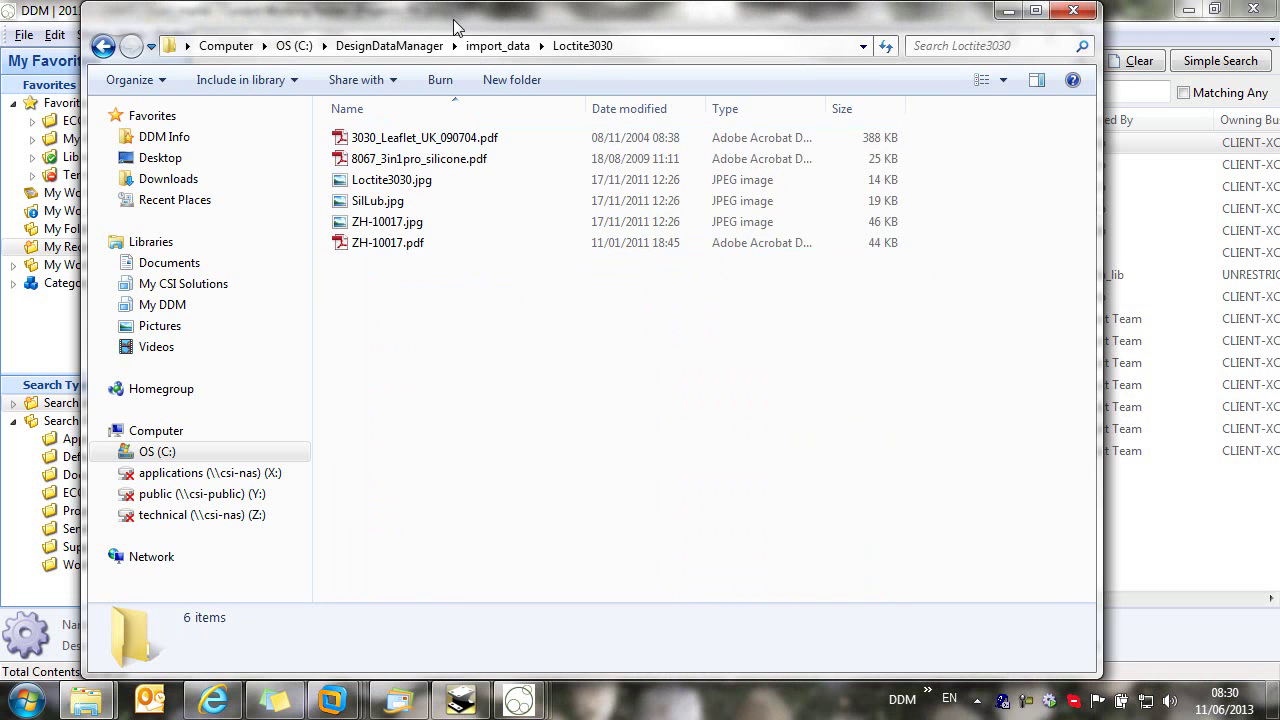
{"action": "left_click_drag", "start_coordinate": [458, 19], "coordinate": [637, 344]}
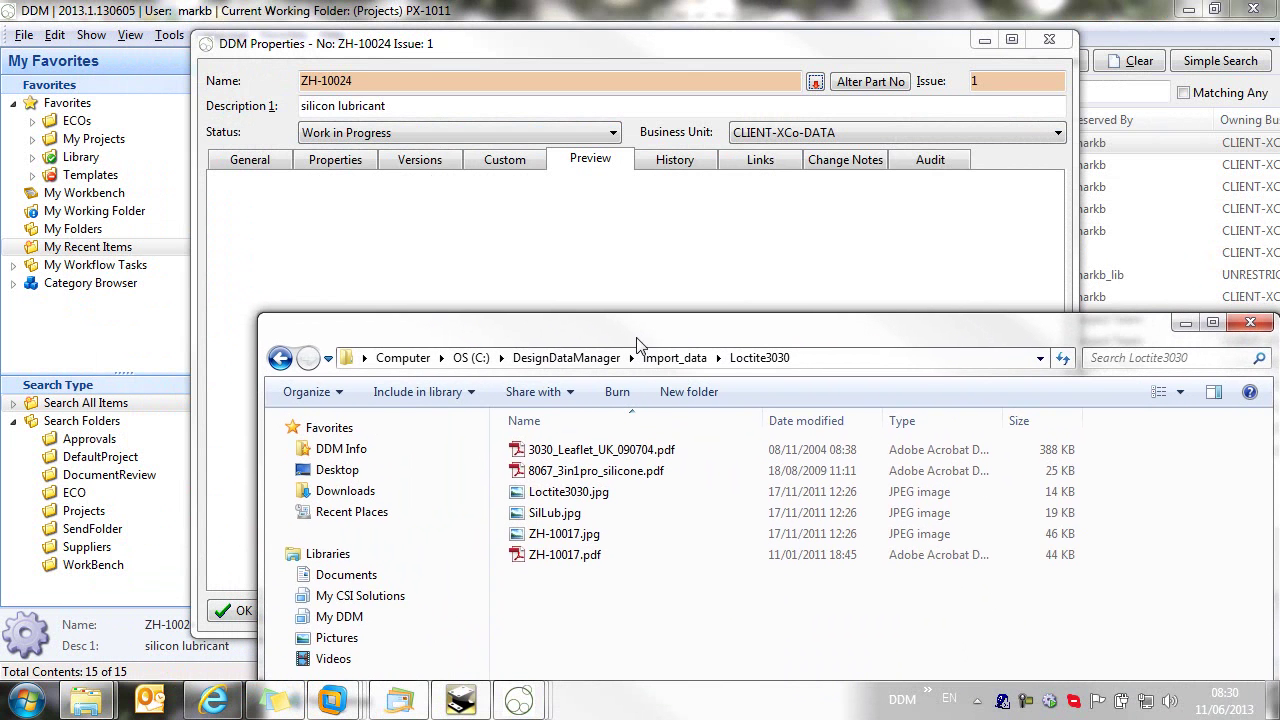
{"action": "left_click_drag", "start_coordinate": [560, 516], "coordinate": [520, 271]}
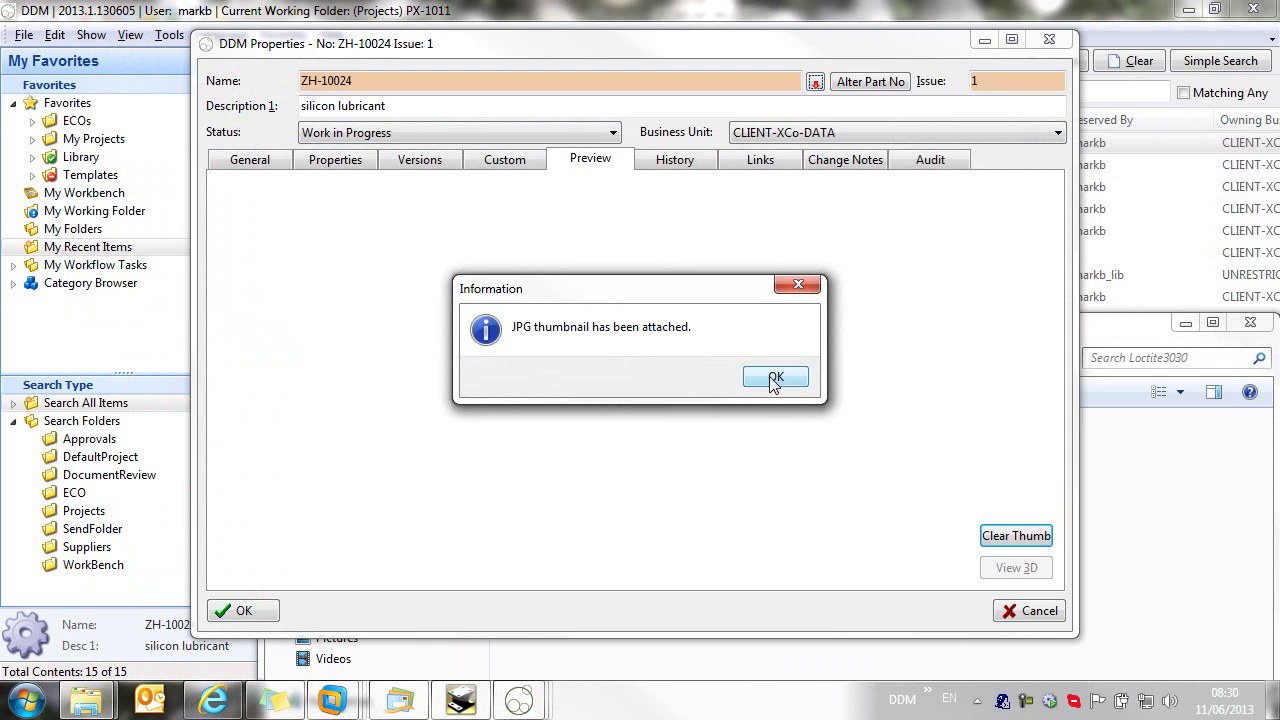
{"action": "left_click", "coordinate": [776, 378]}
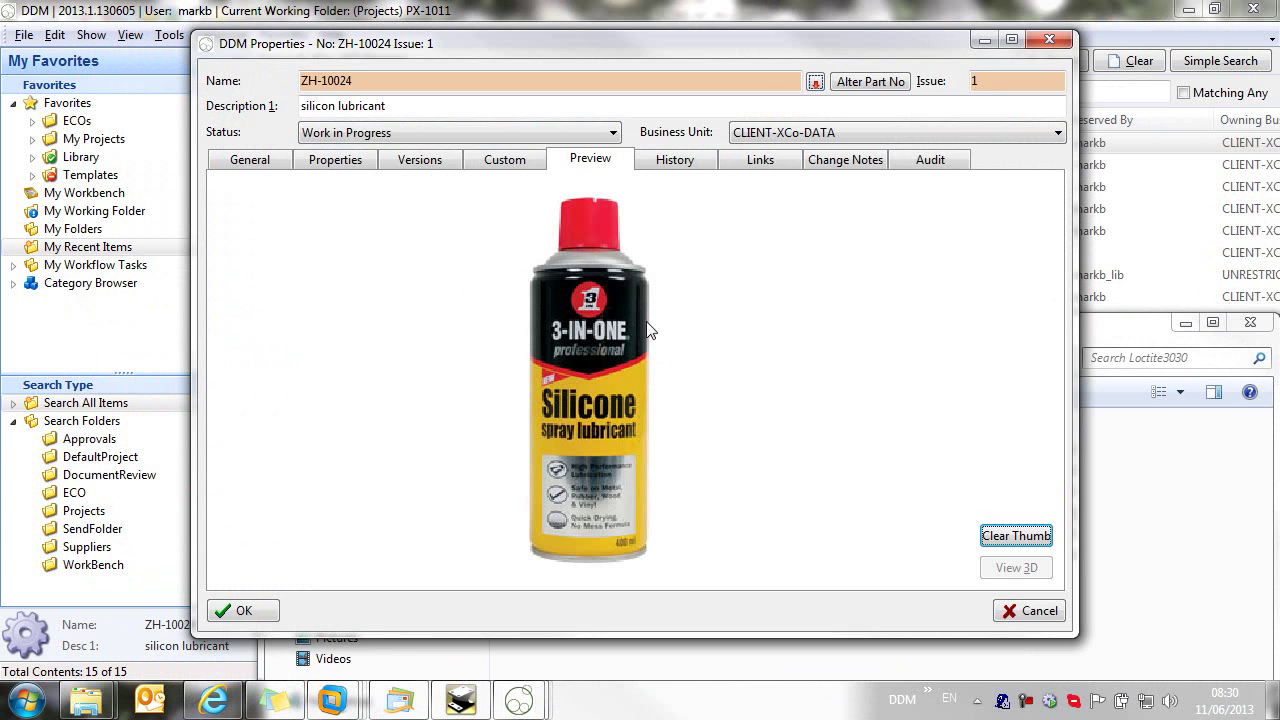
{"action": "left_click", "coordinate": [244, 612]}
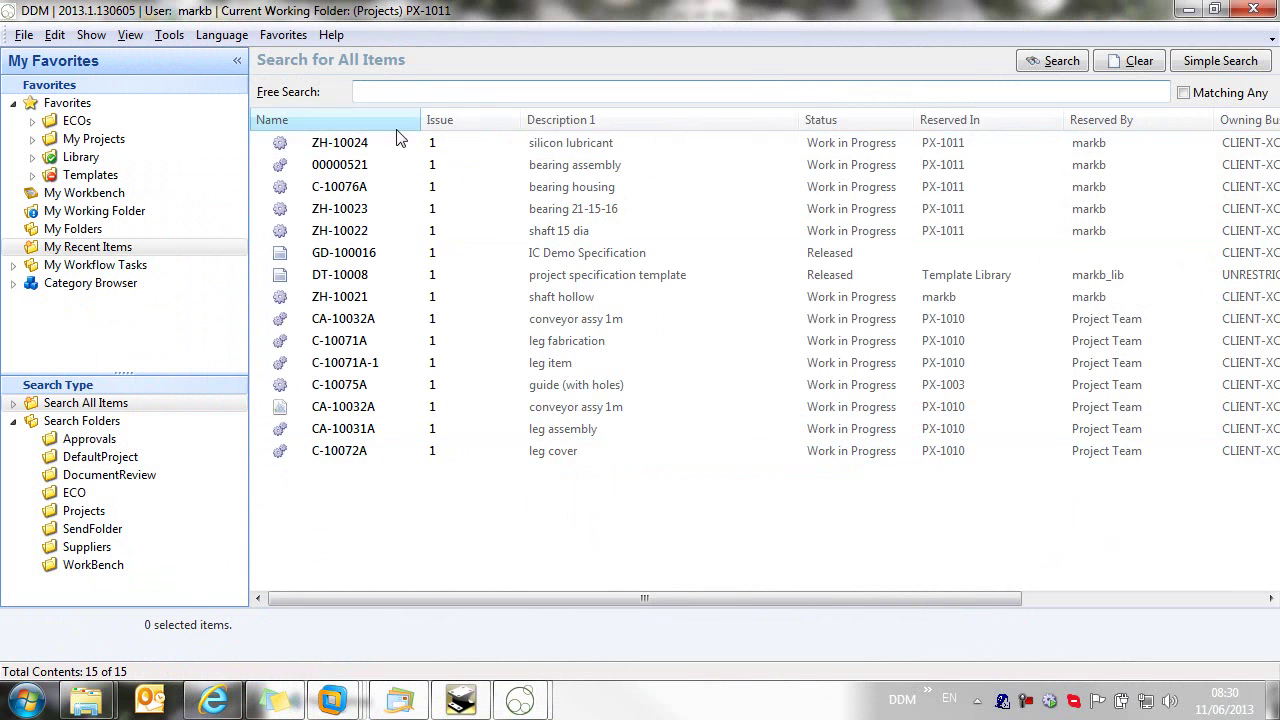
{"action": "left_click", "coordinate": [375, 143]}
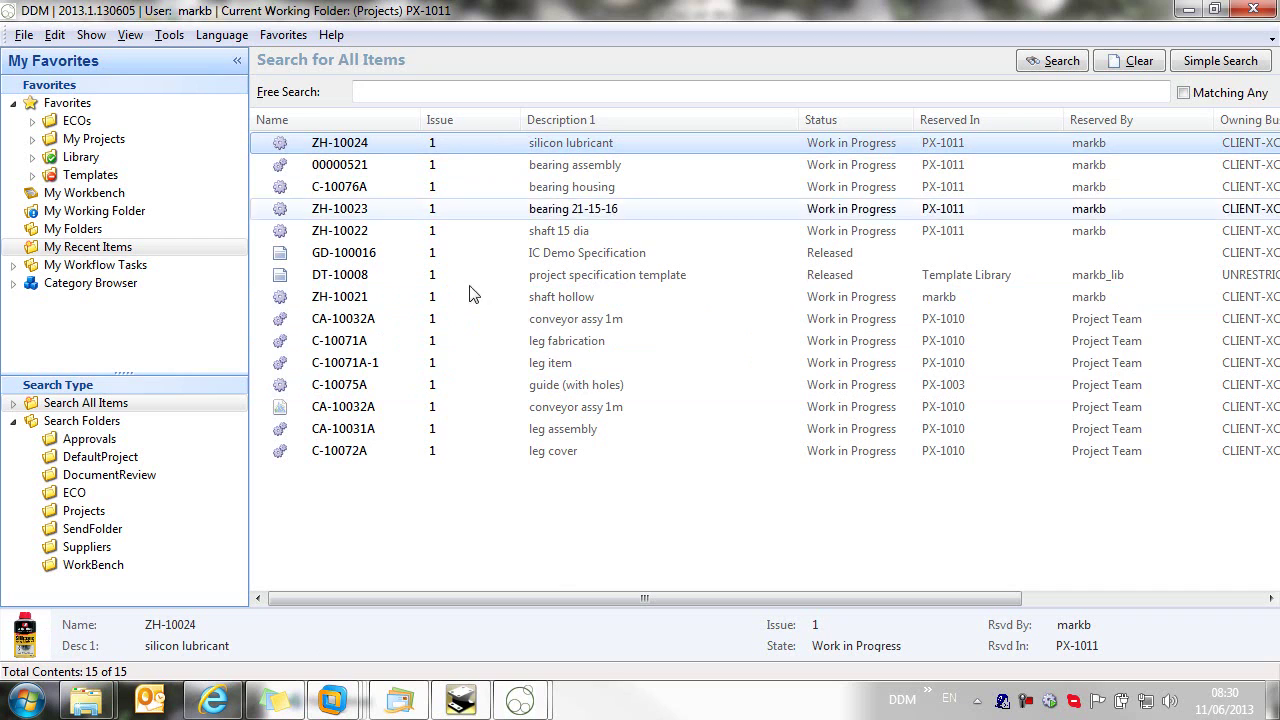
Step: Bring 8067_3in1pro_silicone.pdf from the Loctite3030 folder into DDM and close the folder window
{"action": "mouse_move", "coordinate": [86, 700]}
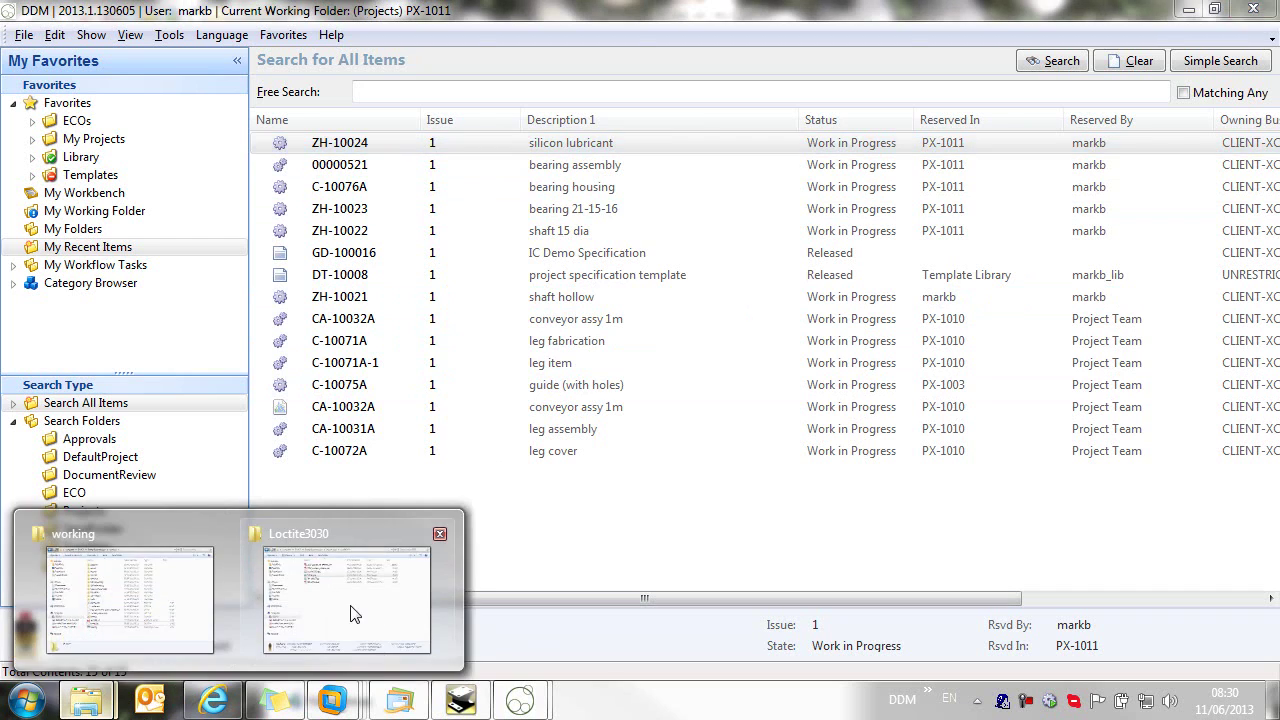
{"action": "left_click", "coordinate": [355, 613]}
{"action": "left_click_drag", "start_coordinate": [814, 322], "coordinate": [1060, 268]}
{"action": "left_click", "coordinate": [868, 418]}
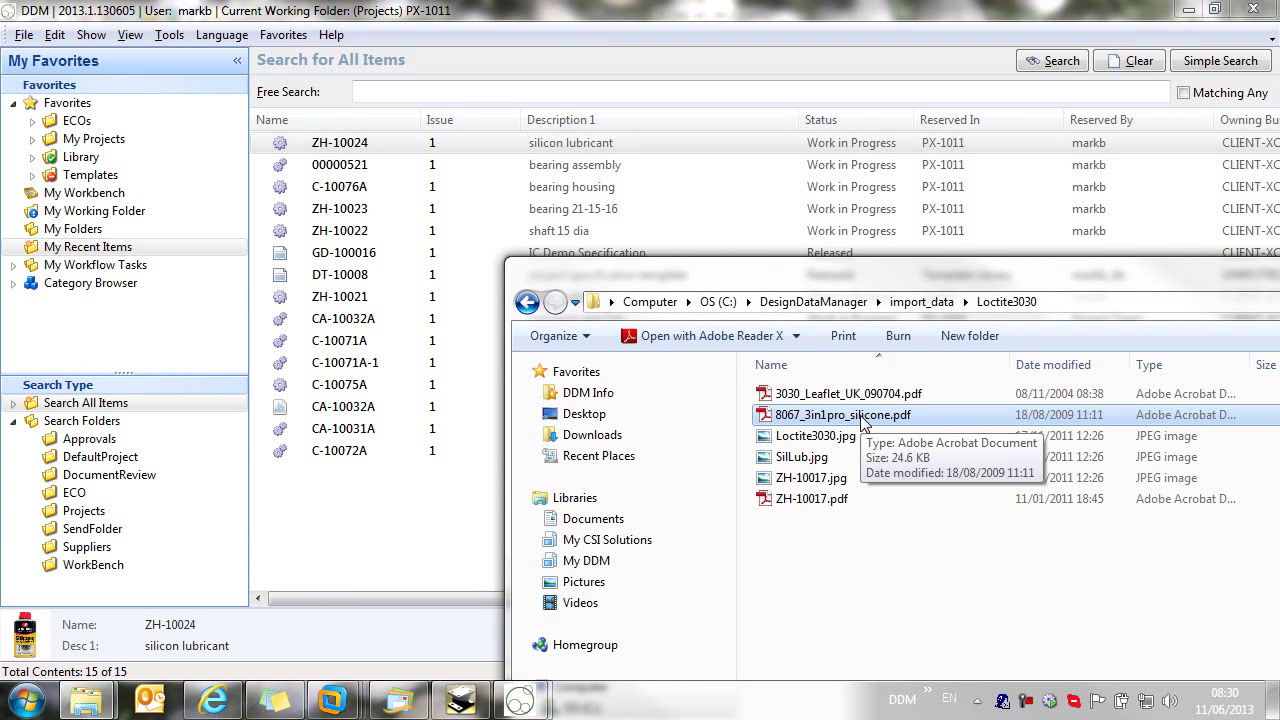
{"action": "left_click_drag", "start_coordinate": [865, 425], "coordinate": [431, 518]}
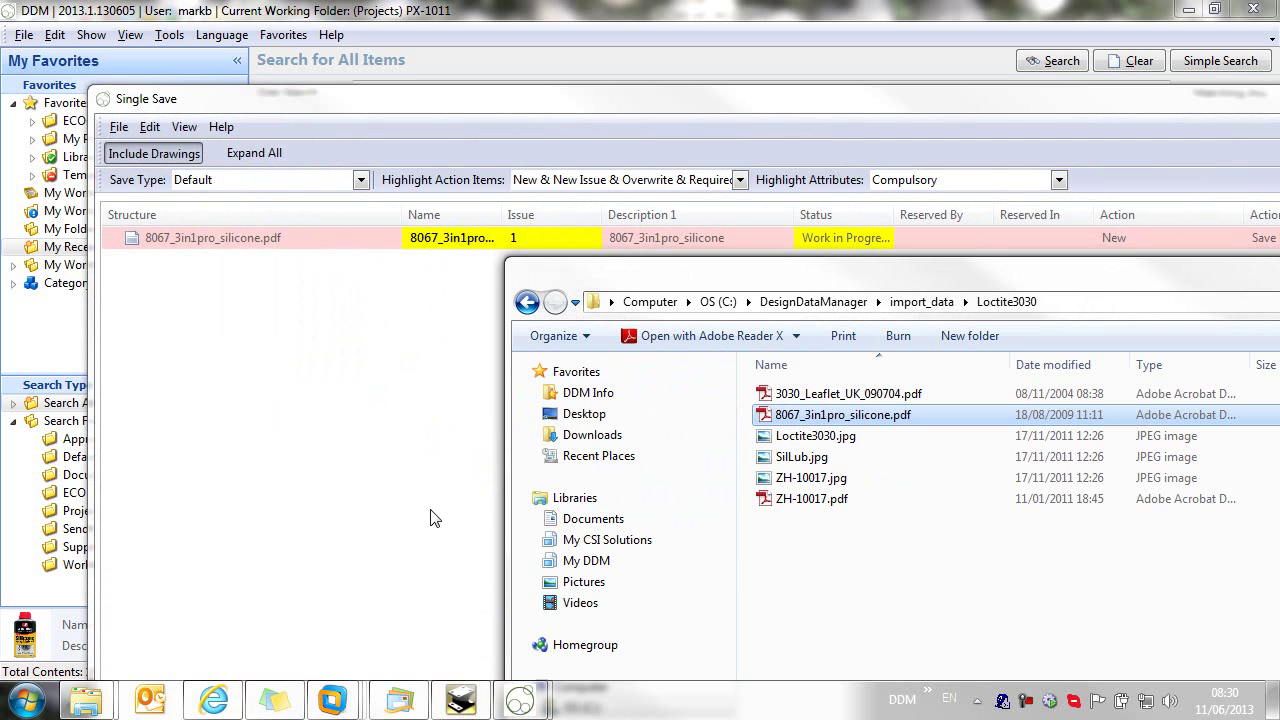
{"action": "left_click_drag", "start_coordinate": [1085, 282], "coordinate": [729, 296]}
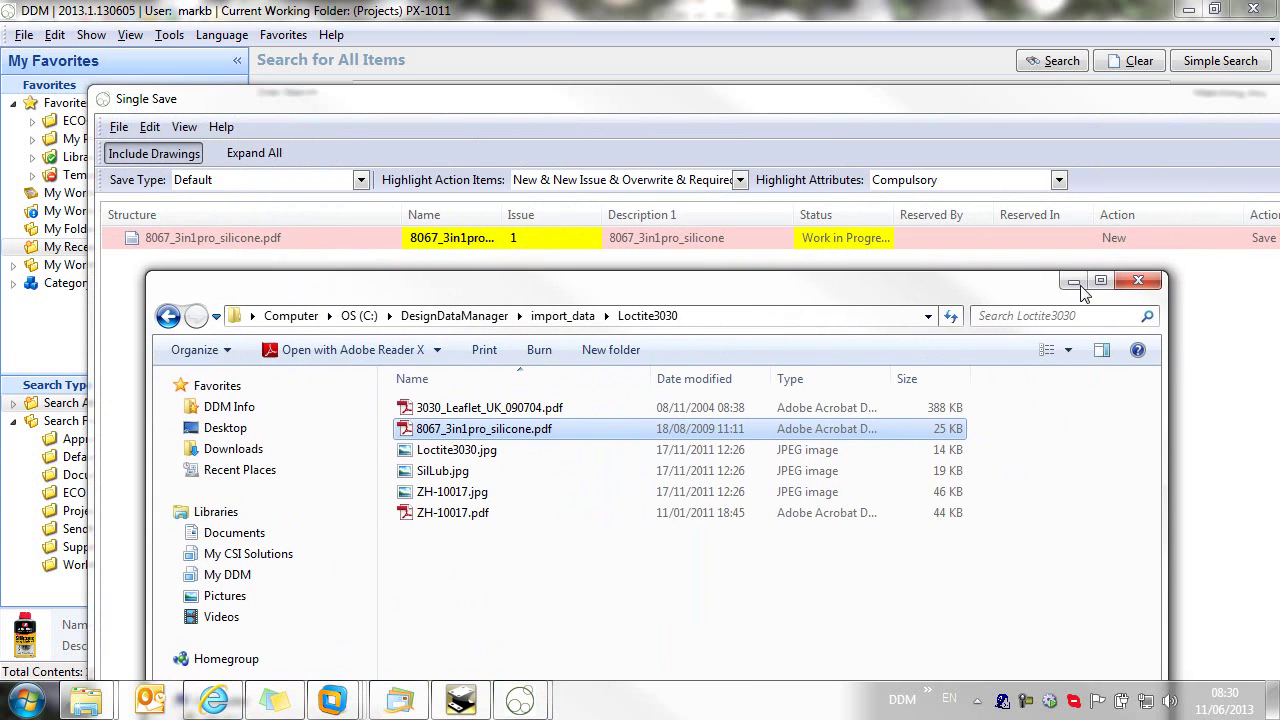
{"action": "left_click", "coordinate": [1139, 282]}
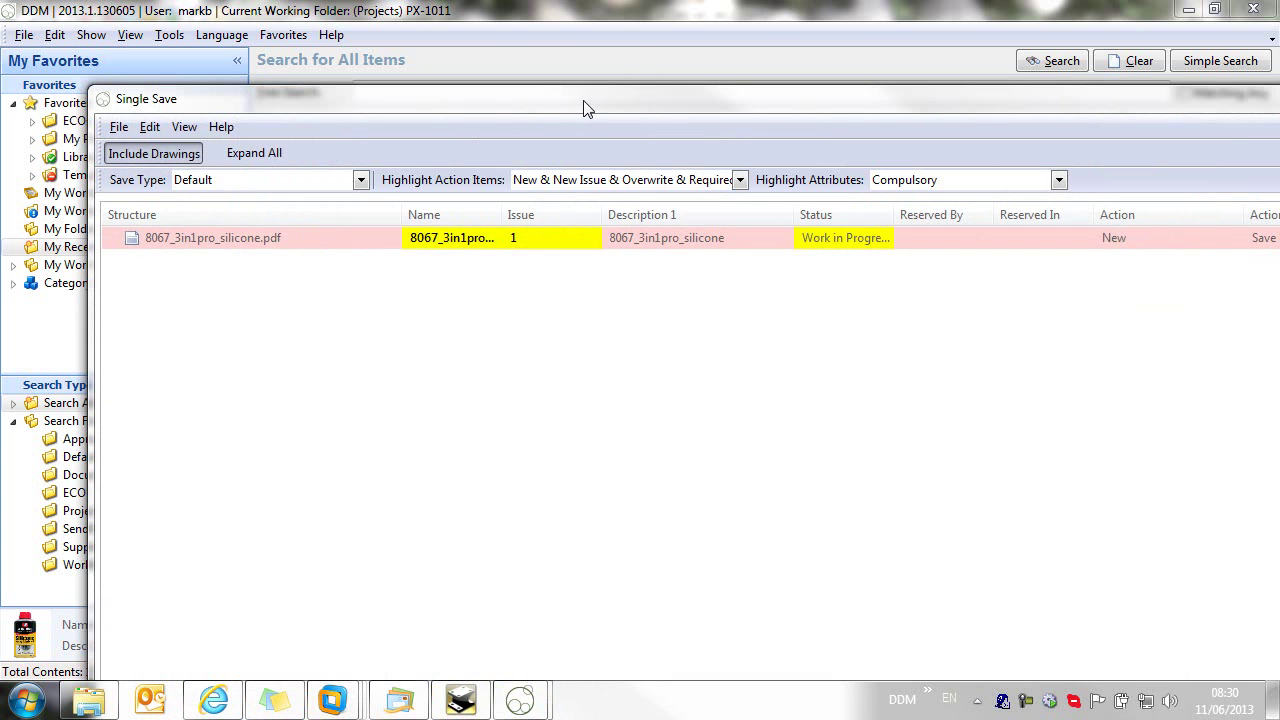
{"action": "left_click_drag", "start_coordinate": [587, 108], "coordinate": [541, 57]}
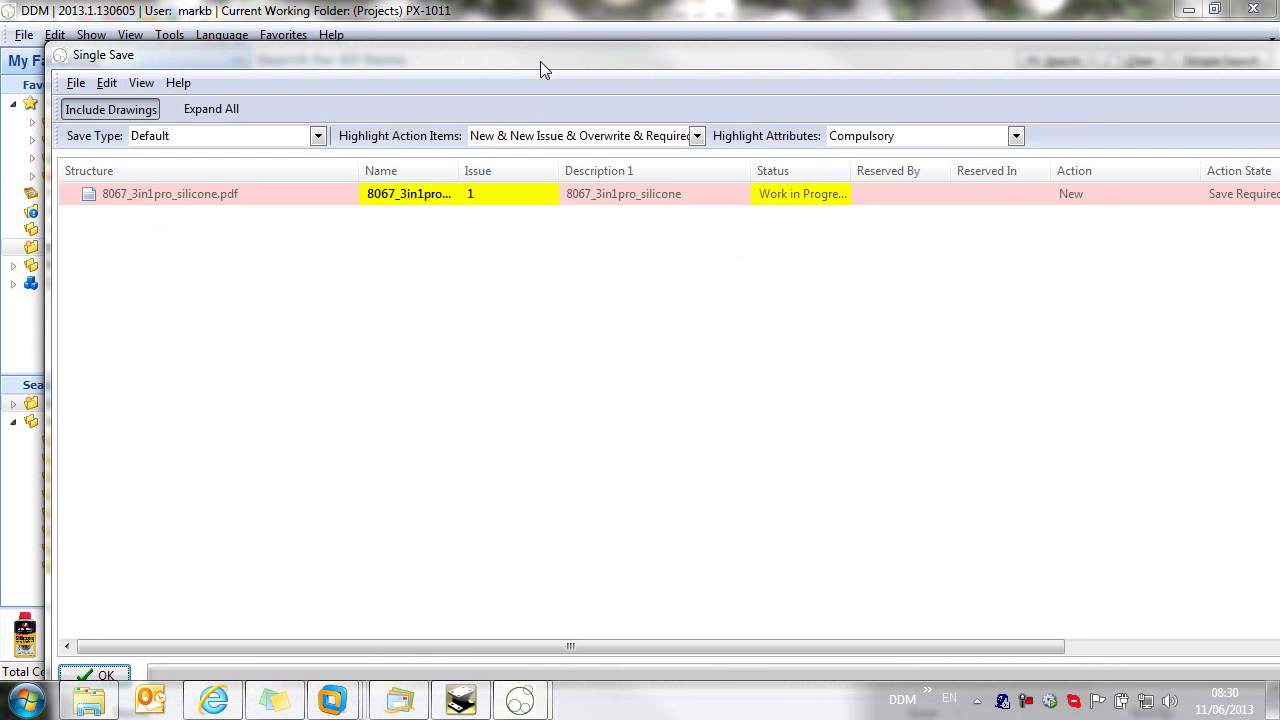
Step: Generate a General Documents number, GD-100017, for the imported PDF
{"action": "right_click", "coordinate": [183, 200]}
{"action": "left_click", "coordinate": [241, 304]}
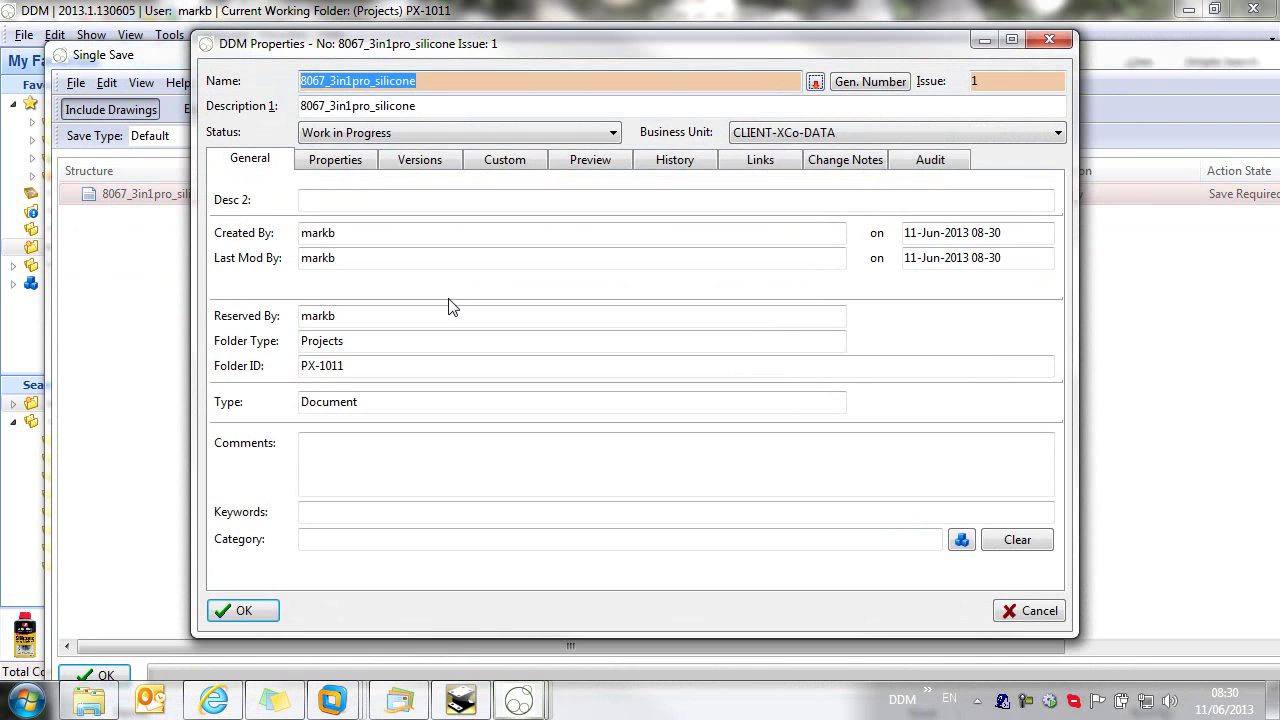
{"action": "left_click", "coordinate": [868, 81]}
{"action": "left_click", "coordinate": [615, 228]}
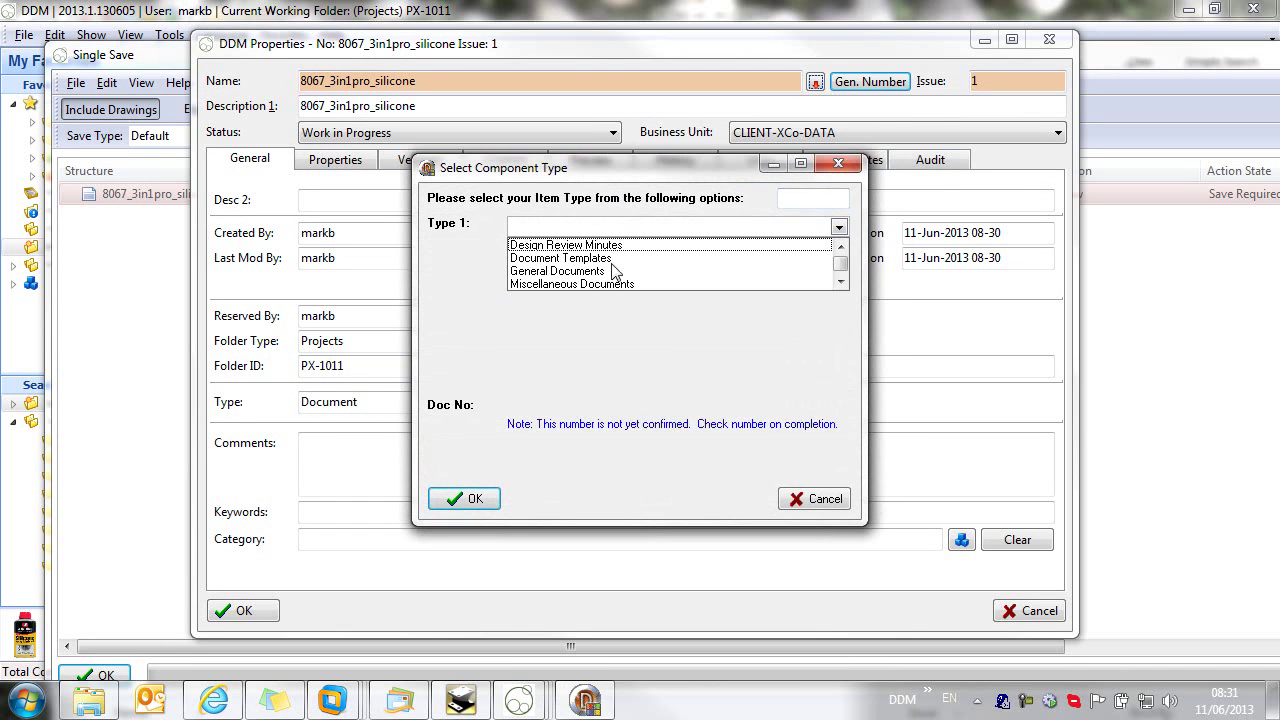
{"action": "left_click", "coordinate": [557, 271]}
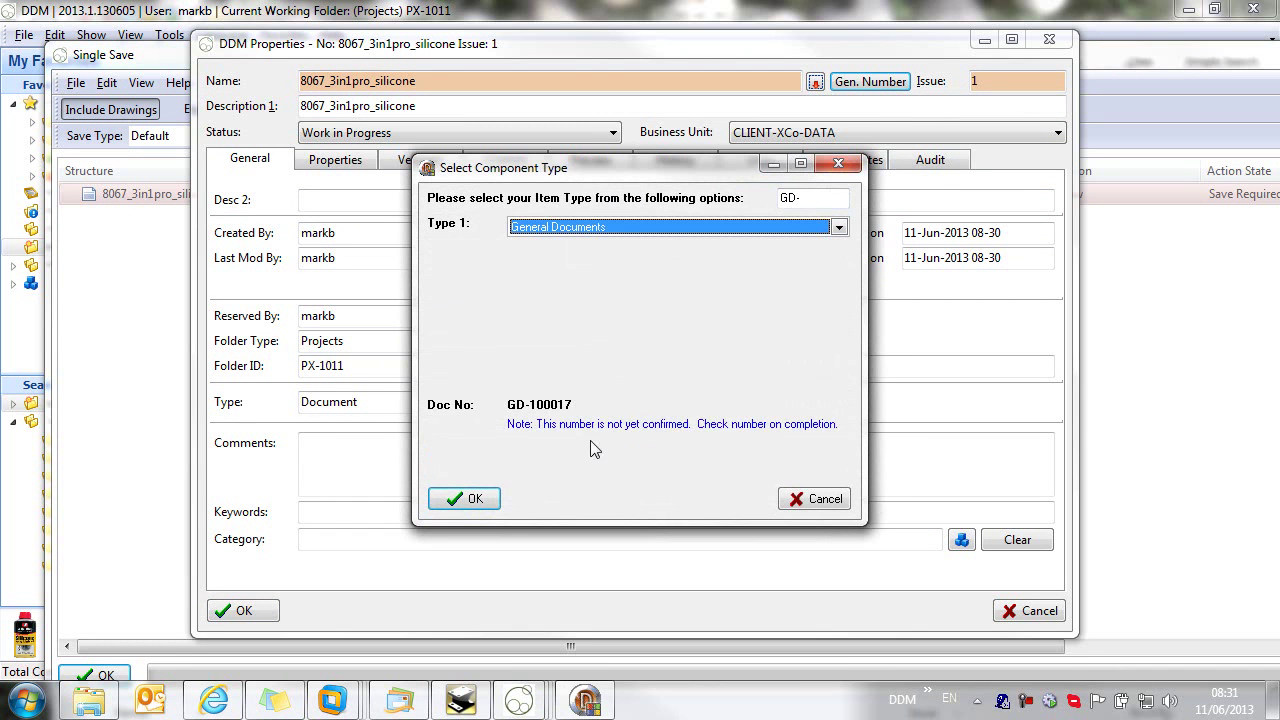
{"action": "left_click", "coordinate": [455, 500]}
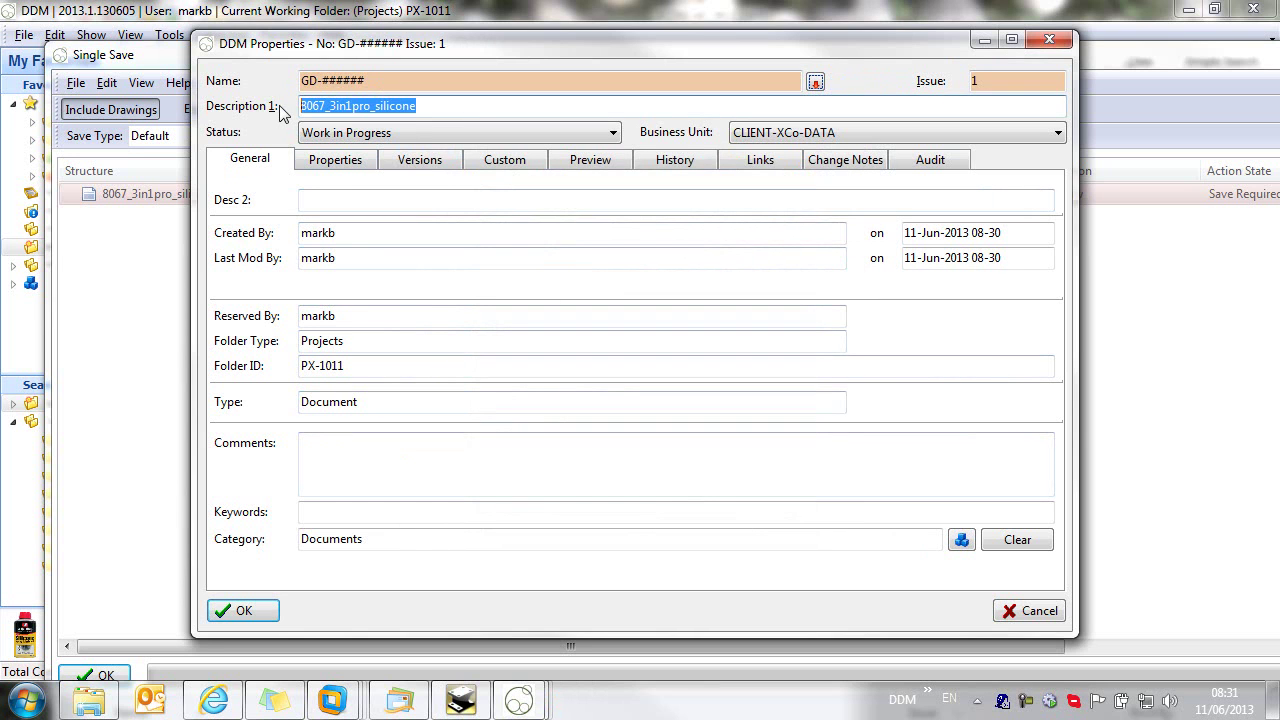
Step: Describe it as Silicon Lubricant datasheet, set category Datasheet, and save it into DDM
{"action": "type", "text": "Si"}
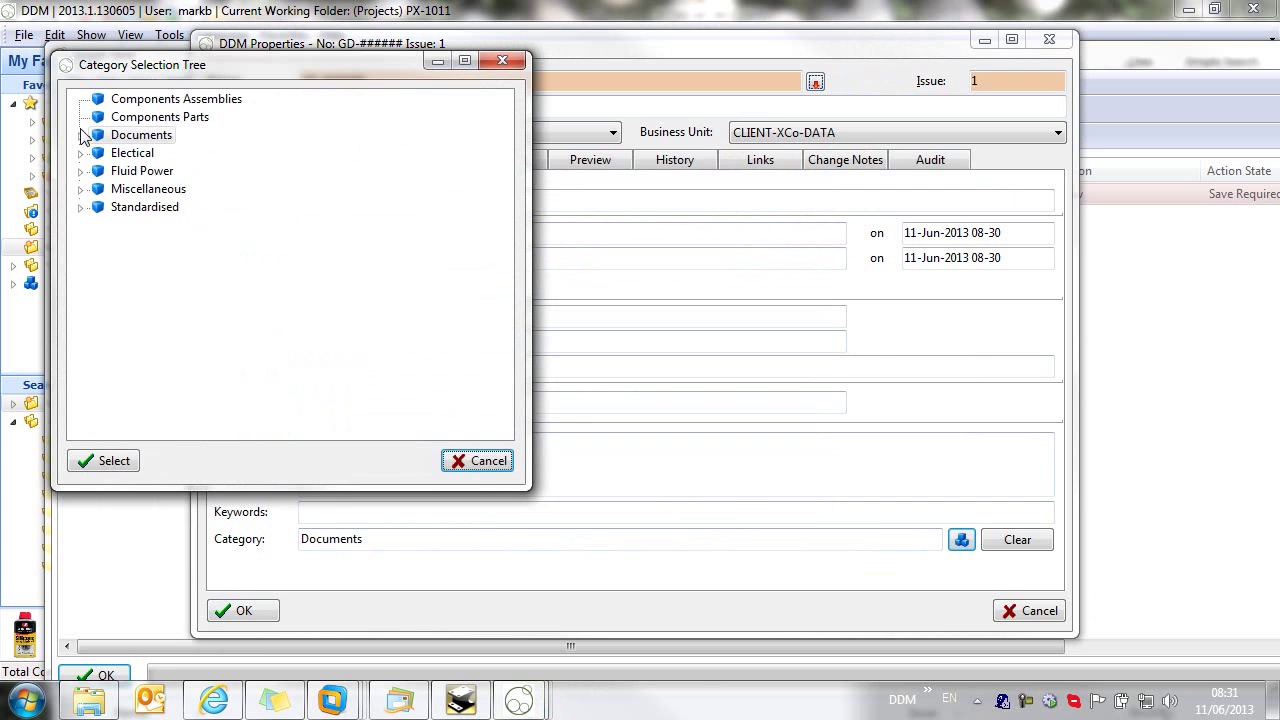
{"action": "left_click", "coordinate": [81, 135]}
{"action": "left_click", "coordinate": [152, 156]}
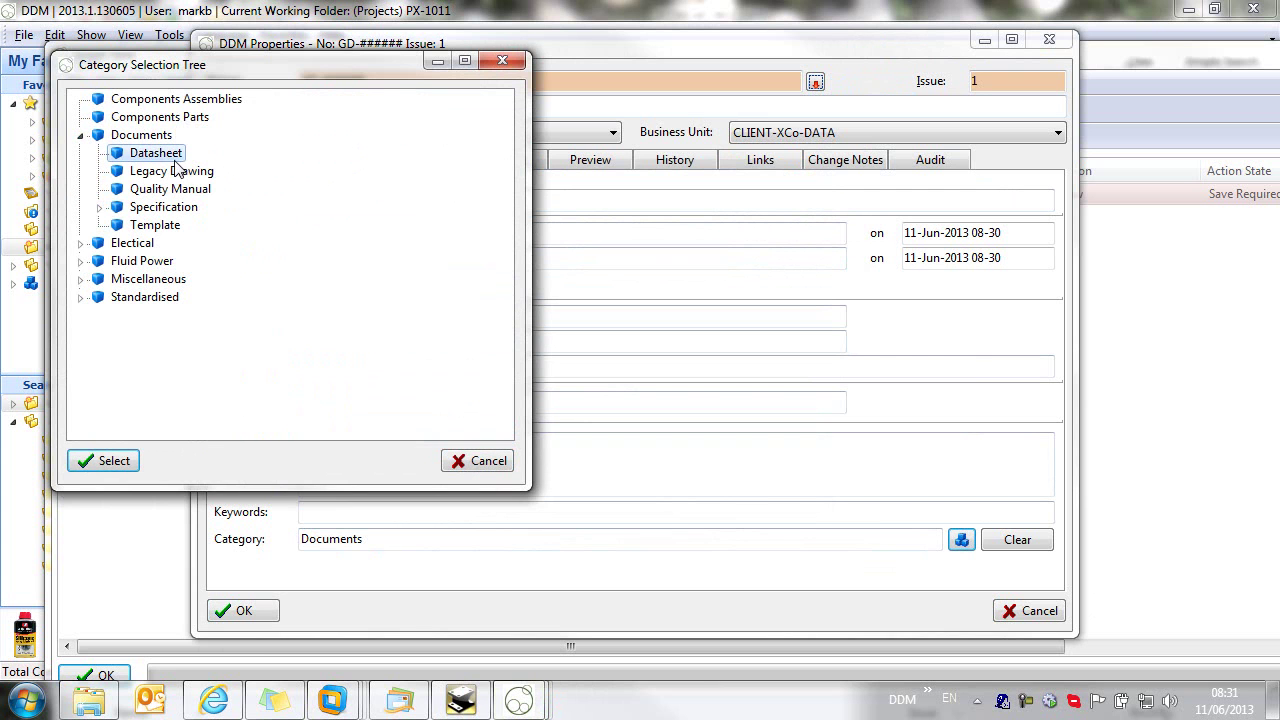
{"action": "left_click", "coordinate": [108, 460]}
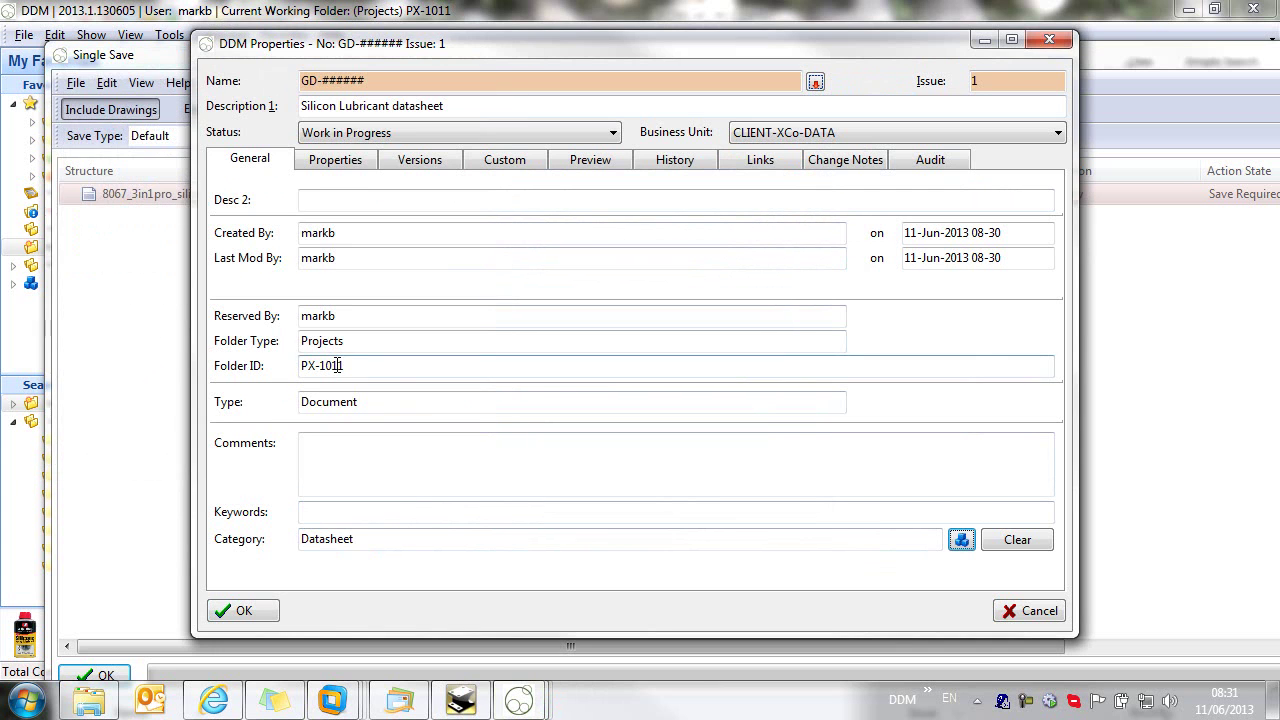
{"action": "left_click", "coordinate": [238, 609]}
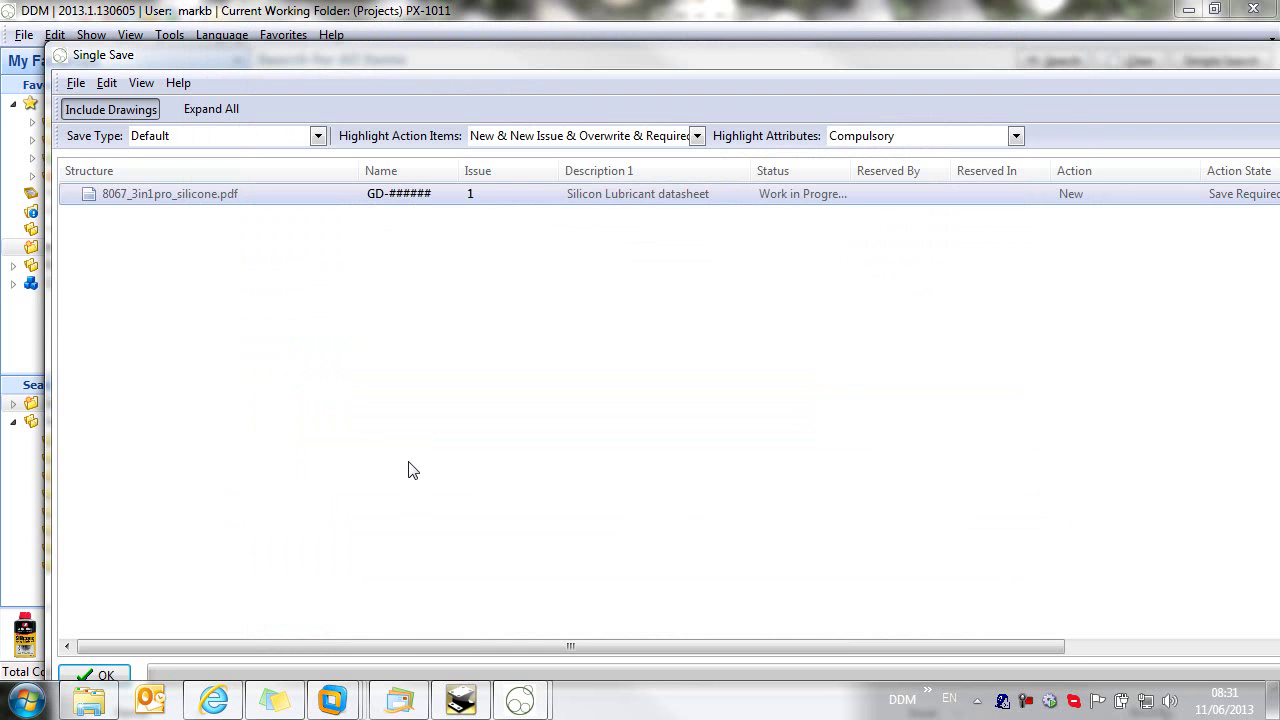
{"action": "left_click", "coordinate": [106, 677]}
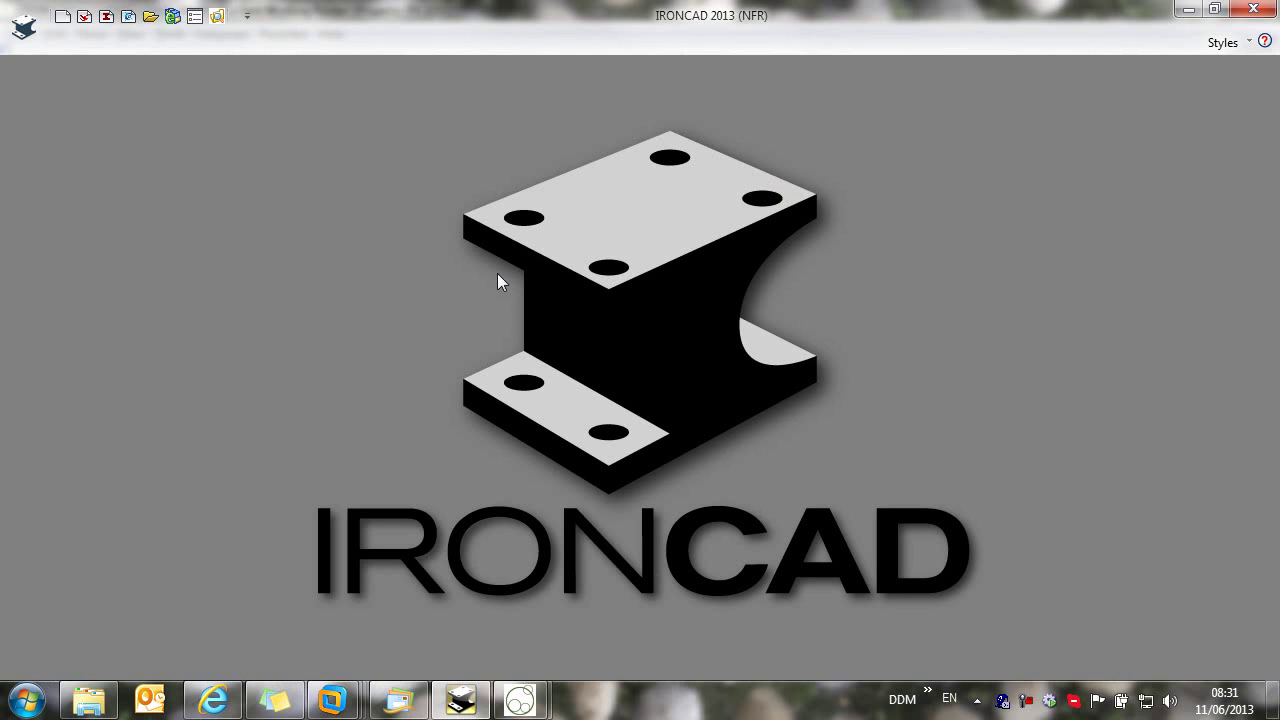
Step: Open part ZH-10024's properties and show its linked structure
{"action": "mouse_move", "coordinate": [519, 700]}
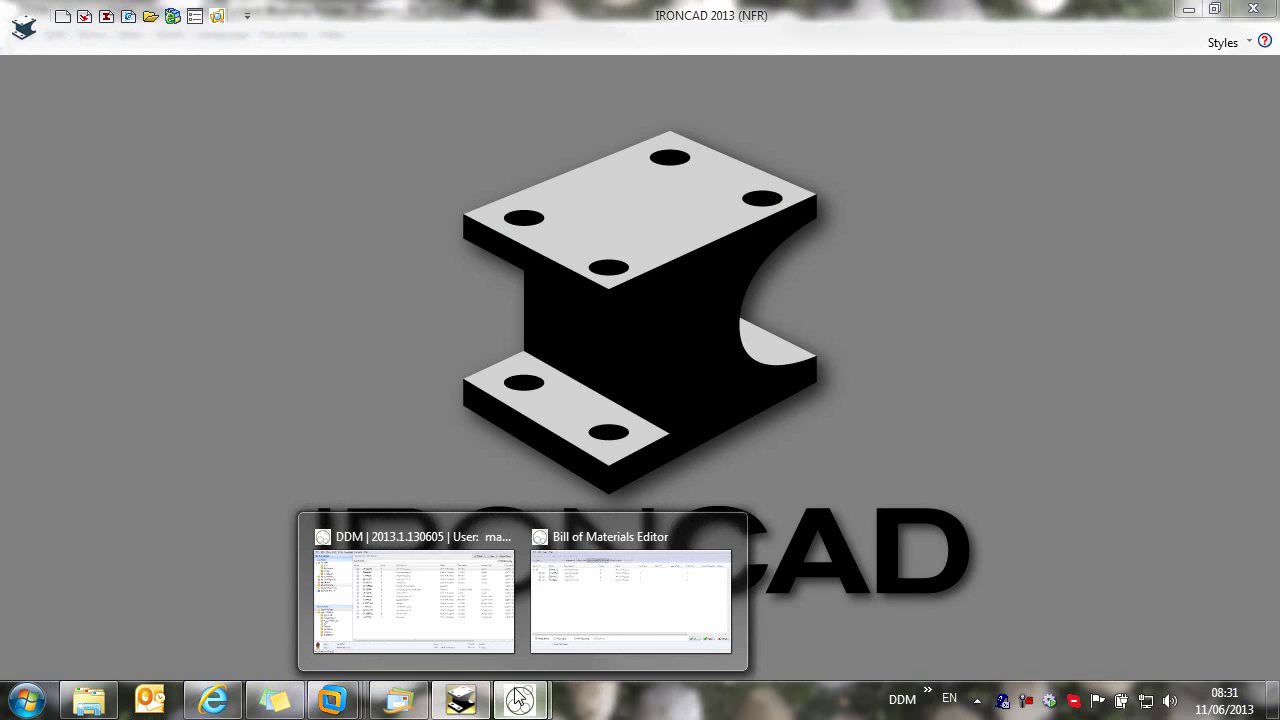
{"action": "left_click", "coordinate": [455, 607]}
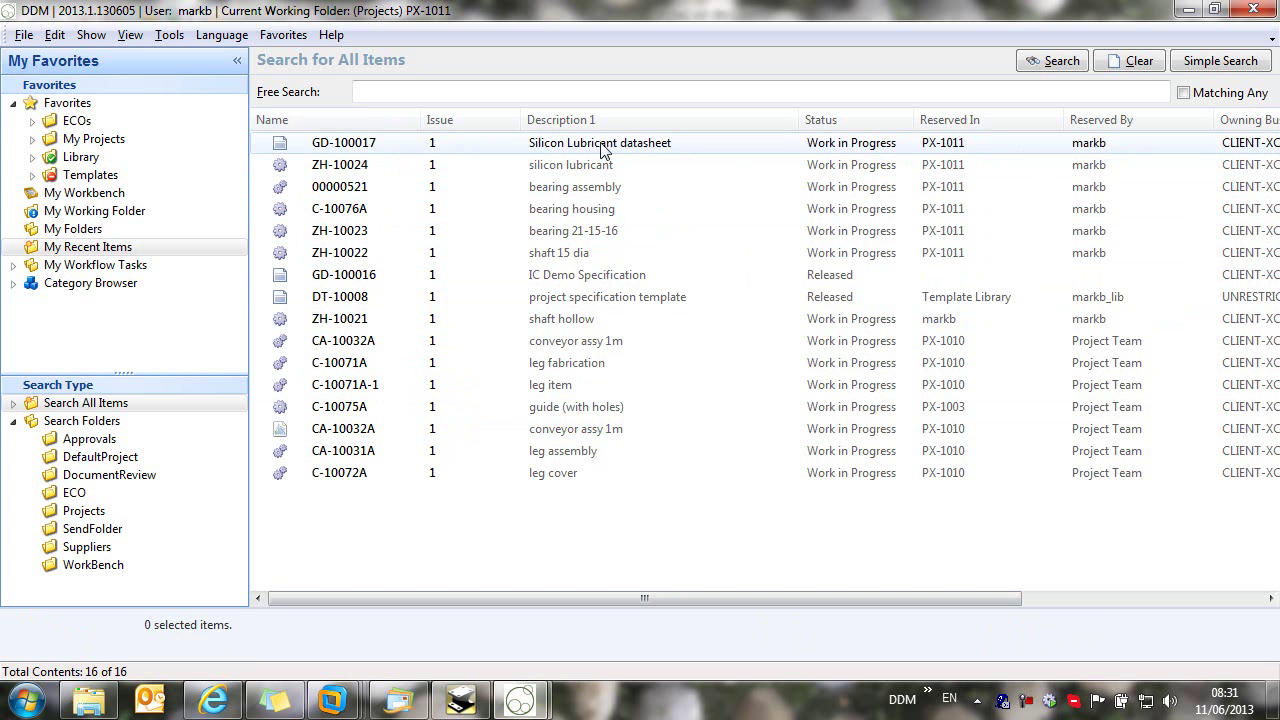
{"action": "left_click", "coordinate": [378, 172]}
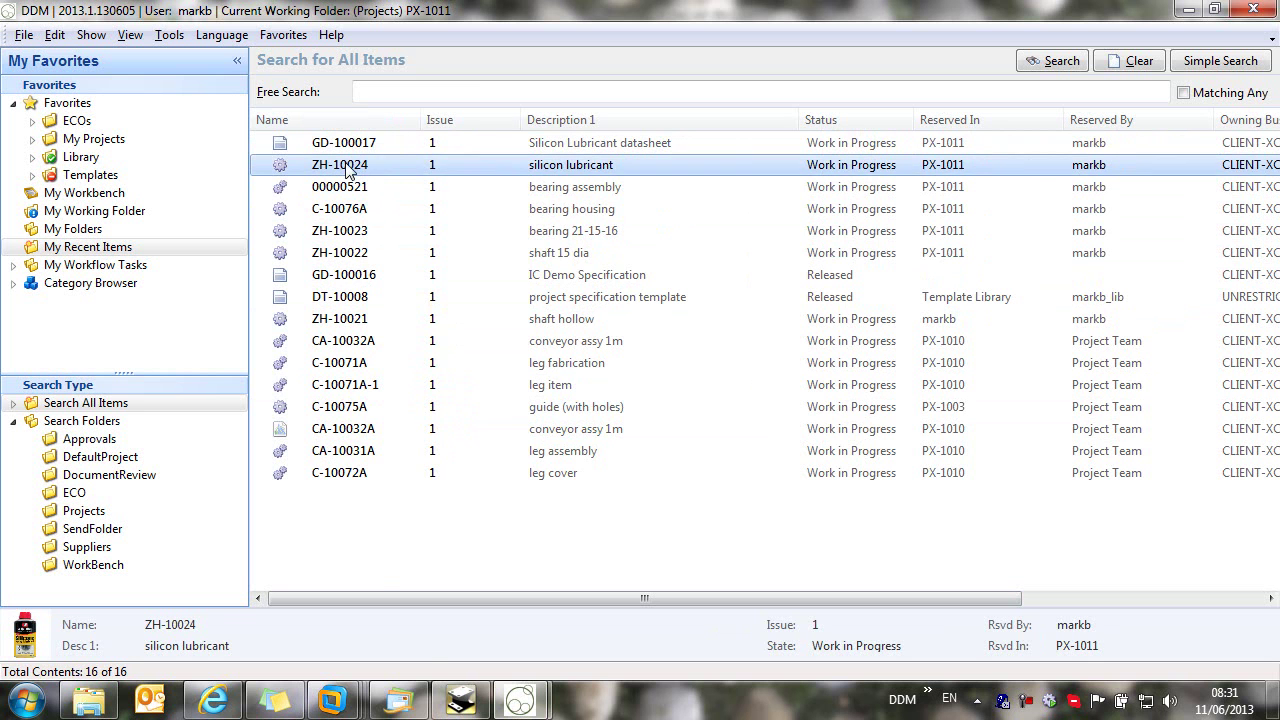
{"action": "right_click", "coordinate": [345, 166]}
{"action": "left_click", "coordinate": [470, 666]}
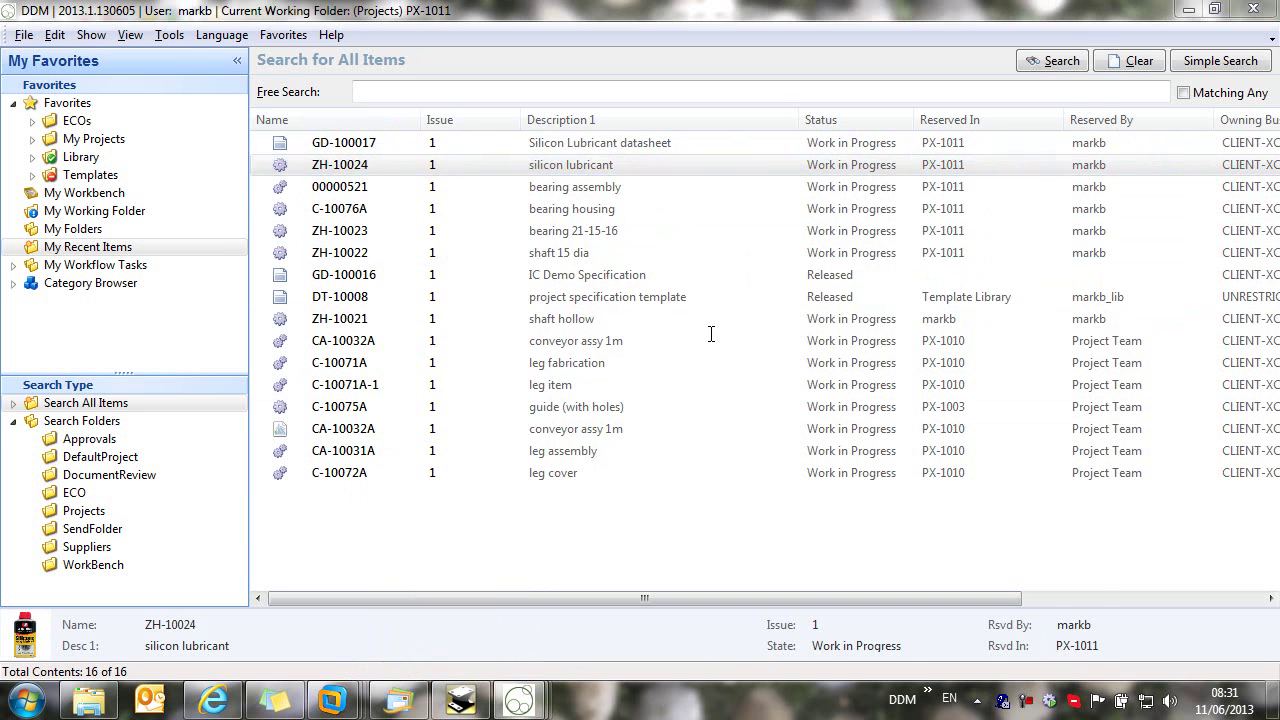
{"action": "left_click_drag", "start_coordinate": [515, 54], "coordinate": [730, 156]}
{"action": "left_click", "coordinate": [980, 262]}
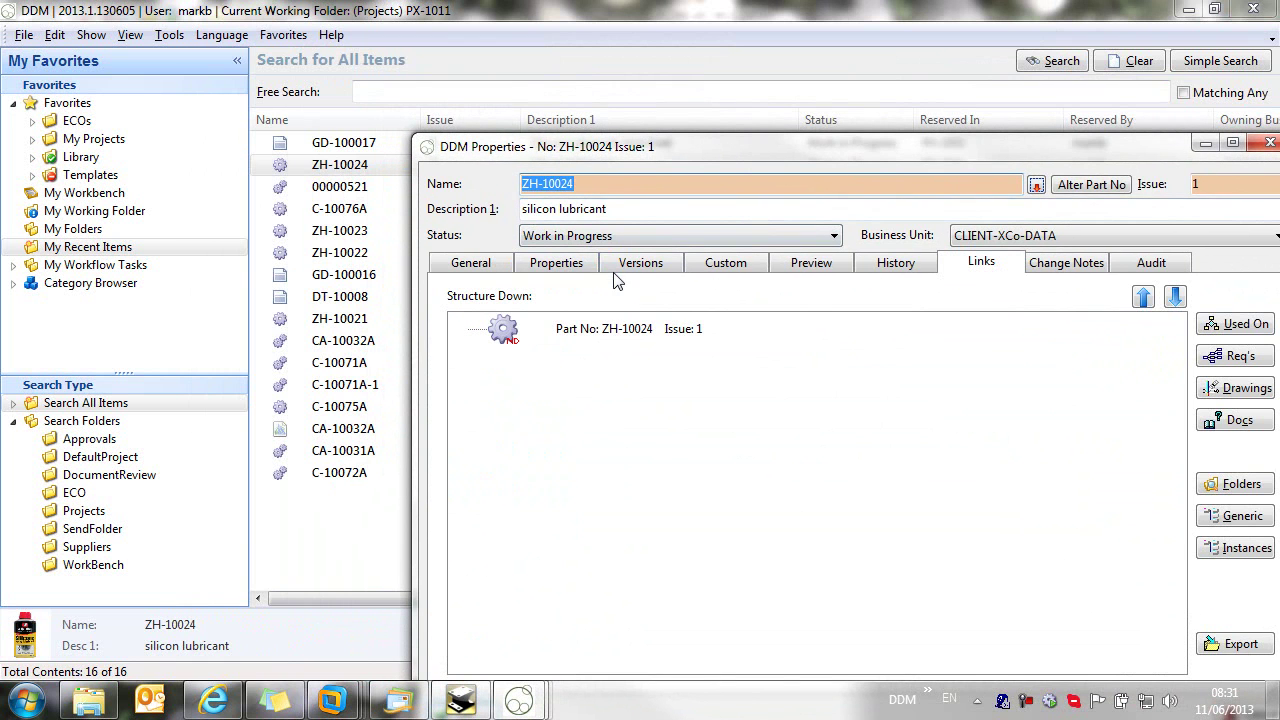
Step: Link datasheet GD-100017 under ZH-10024, view it to confirm, and save the properties
{"action": "left_click", "coordinate": [330, 147]}
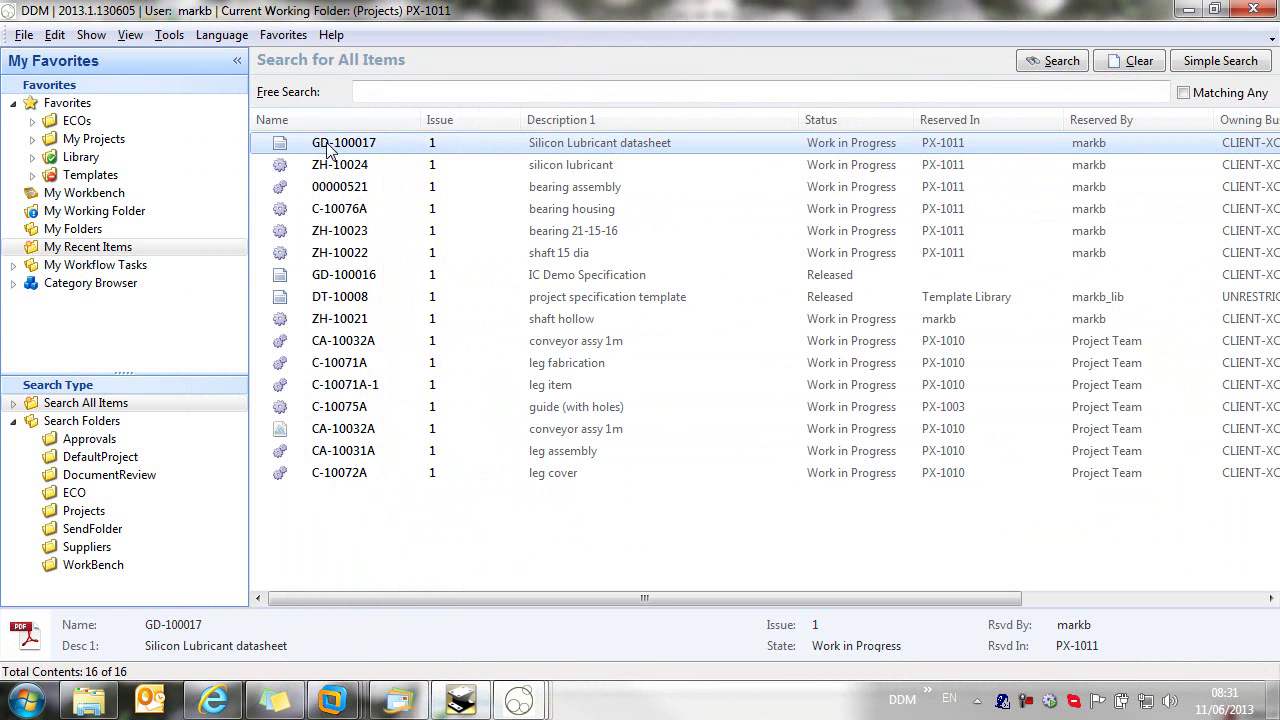
{"action": "key", "text": "alt+Tab"}
{"action": "left_click_drag", "start_coordinate": [535, 289], "coordinate": [602, 390]}
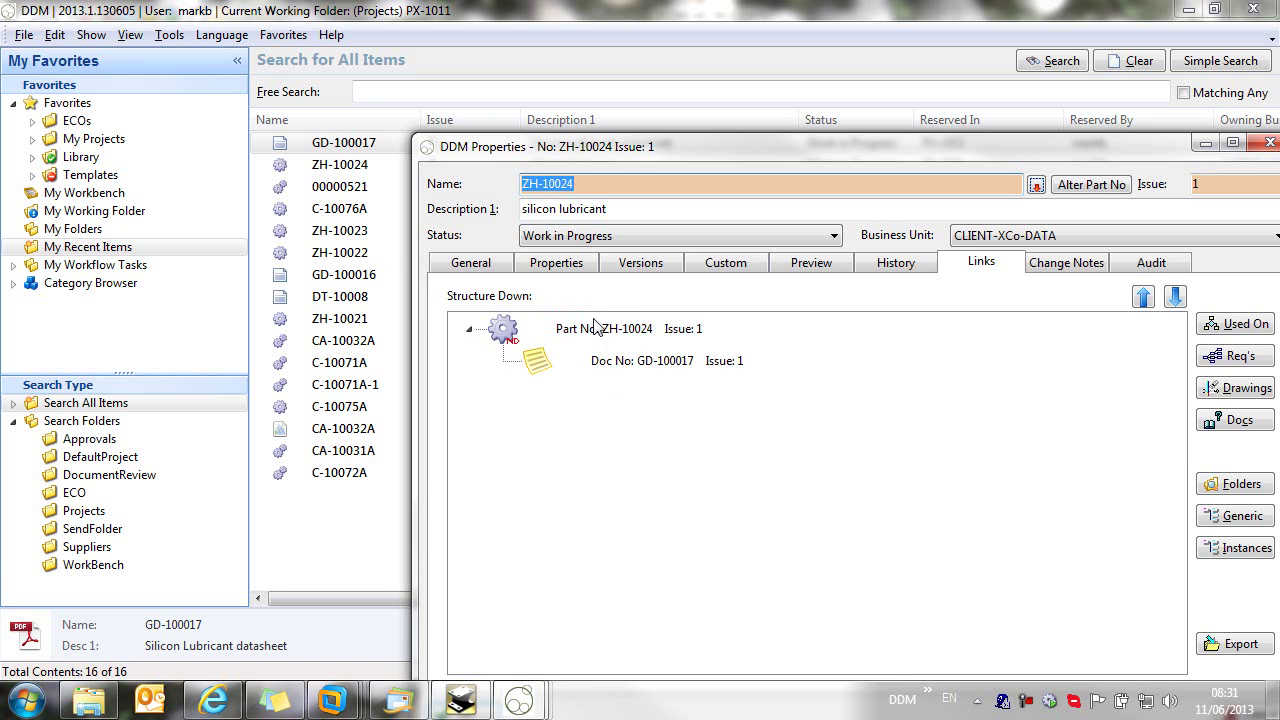
{"action": "left_click_drag", "start_coordinate": [640, 151], "coordinate": [445, 62]}
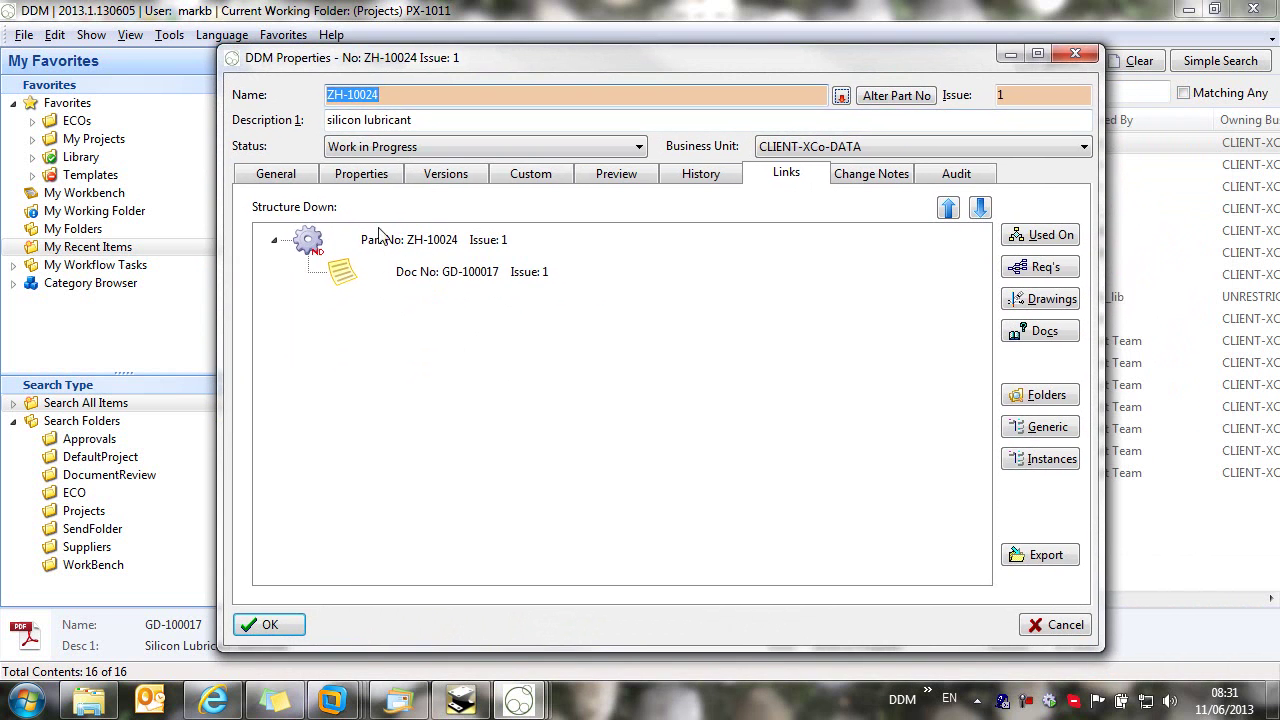
{"action": "right_click", "coordinate": [465, 284]}
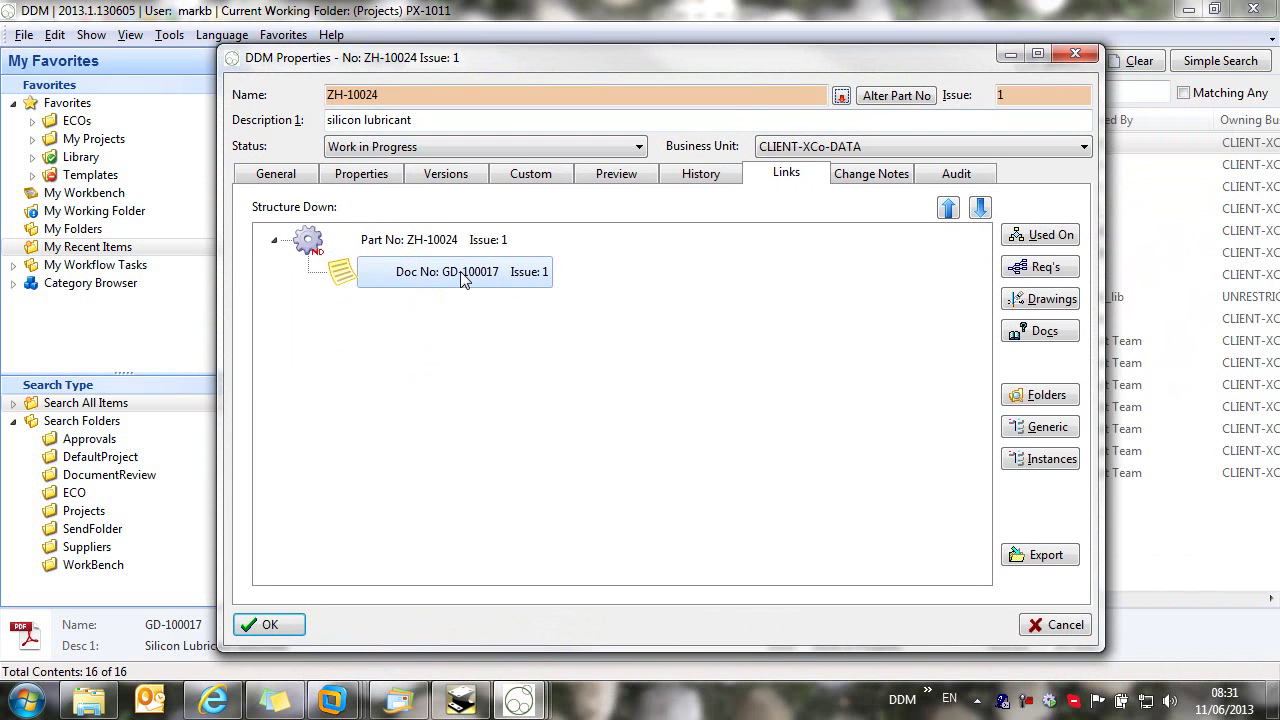
{"action": "left_click", "coordinate": [516, 444]}
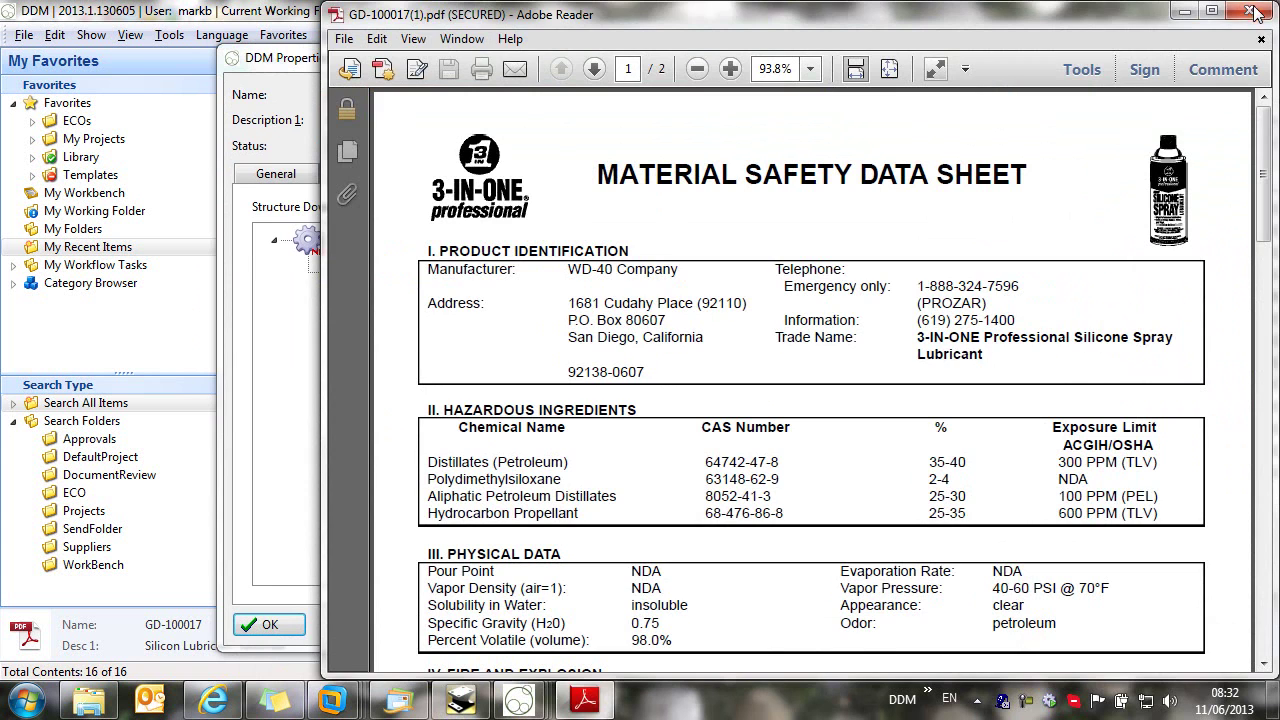
{"action": "left_click", "coordinate": [1250, 11]}
{"action": "left_click", "coordinate": [270, 627]}
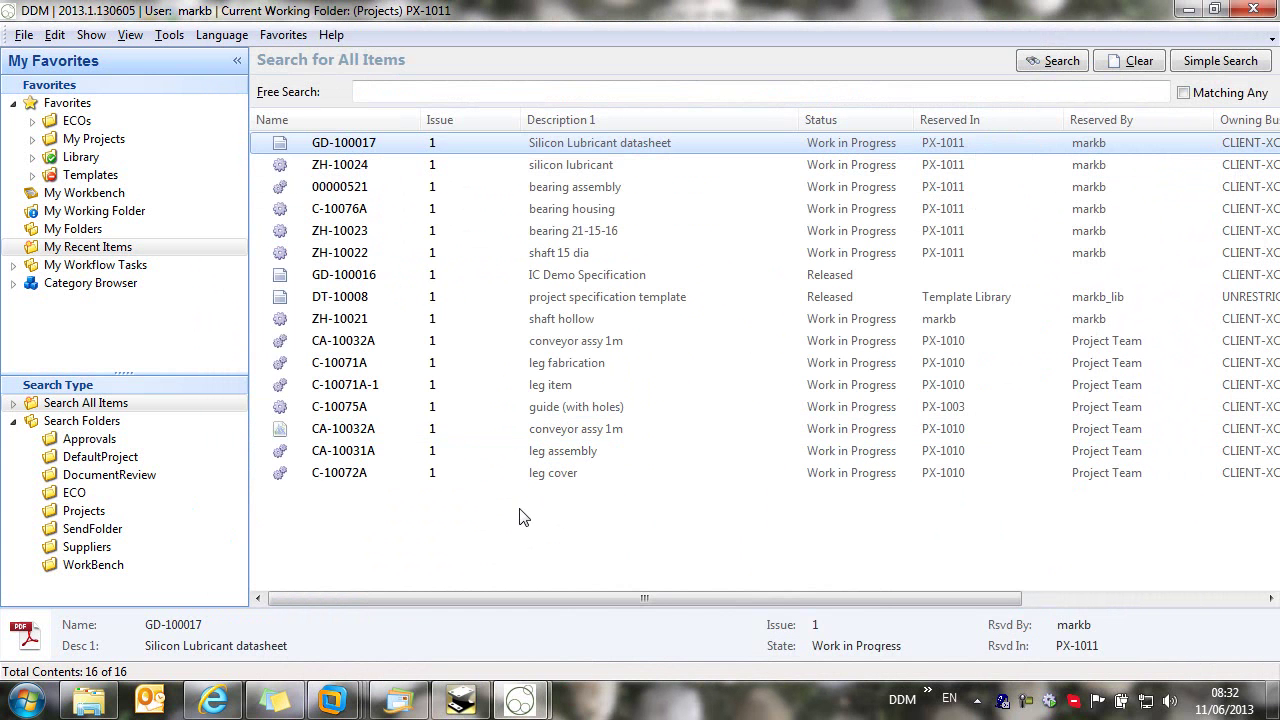
Step: Reselect part ZH-10024 in the list and shrink DDM to a floating window
{"action": "key", "text": "Down"}
{"action": "left_click", "coordinate": [530, 540]}
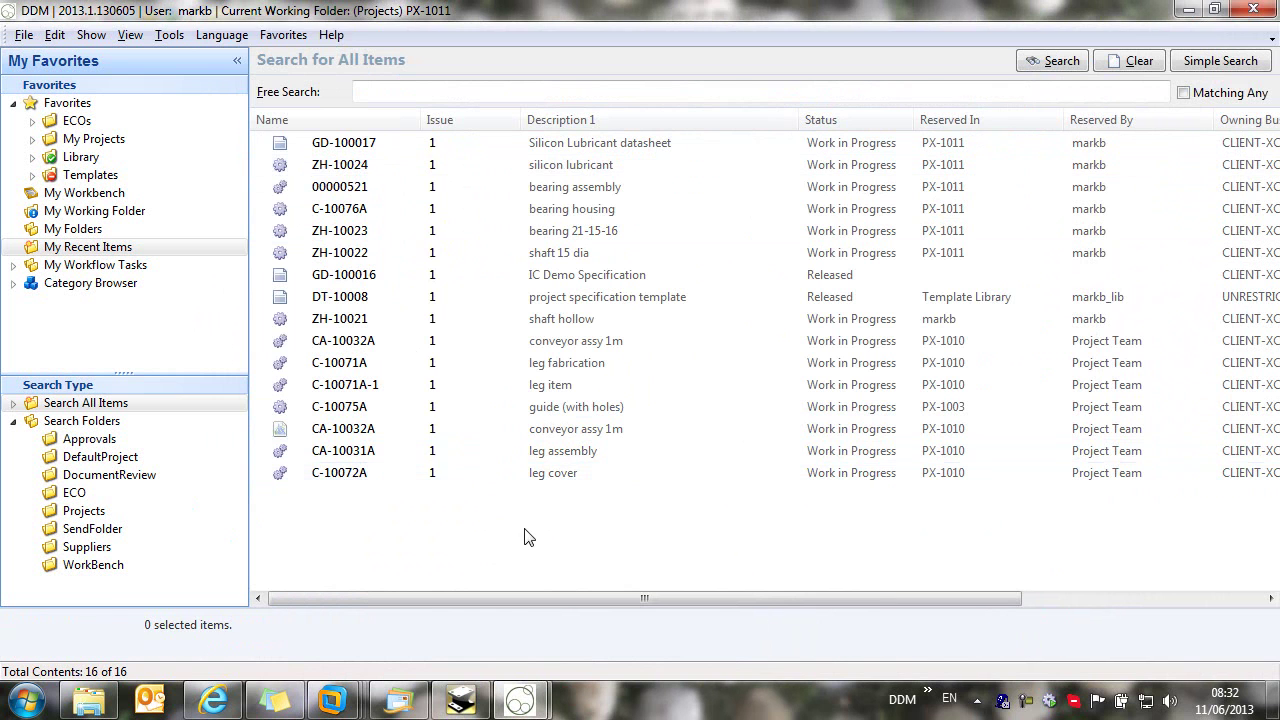
{"action": "left_click", "coordinate": [316, 168]}
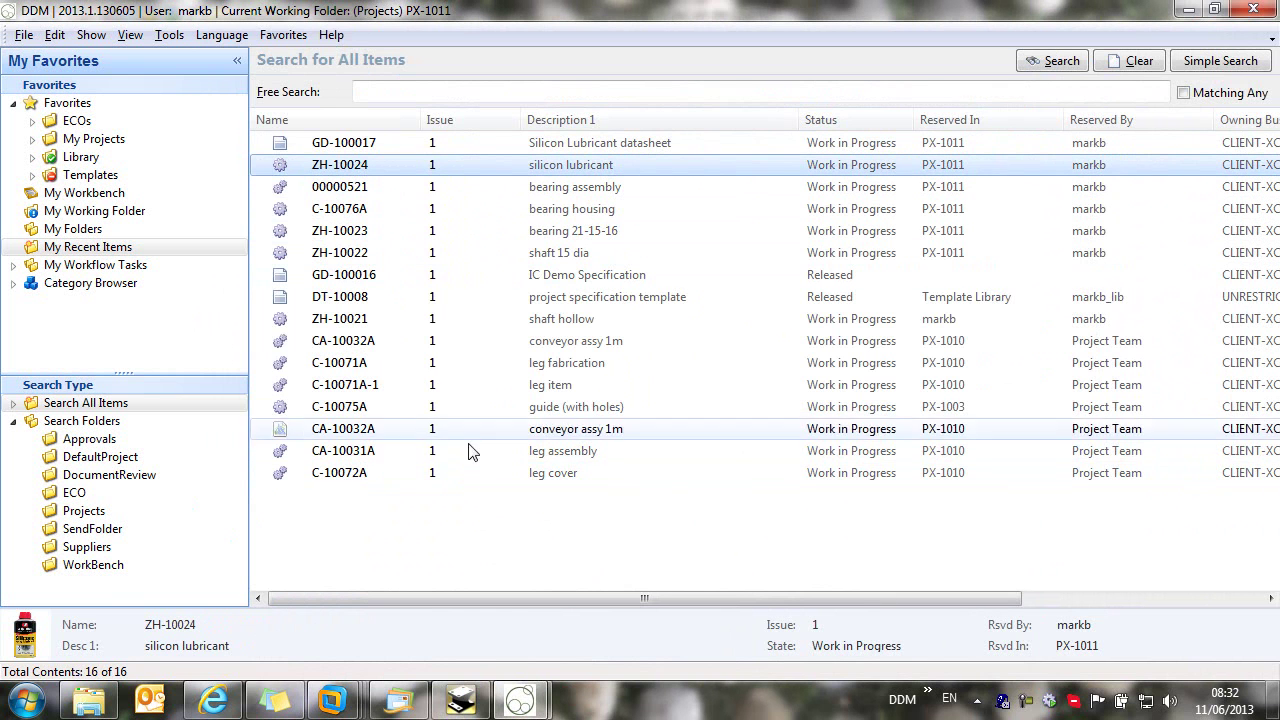
{"action": "left_click", "coordinate": [1215, 10]}
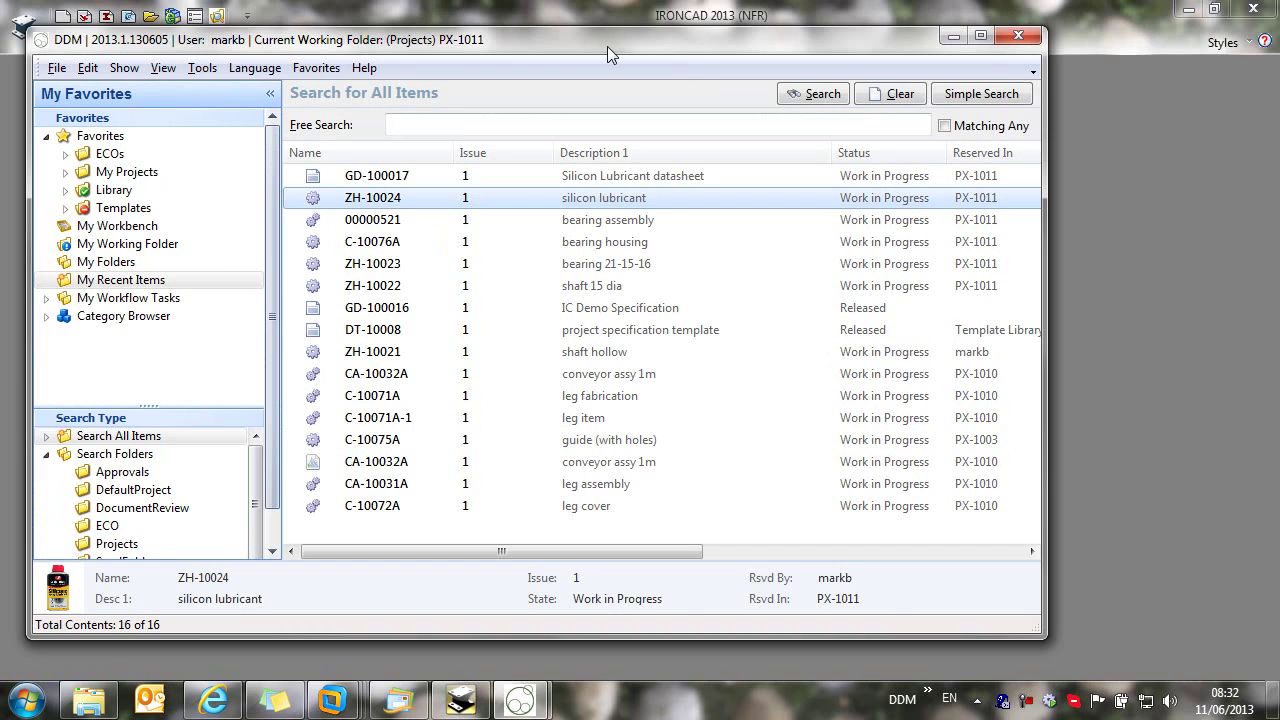
Step: Add silicon lubricant ZH-10024 to the bearing assembly's Bill of Materials
{"action": "left_click_drag", "start_coordinate": [583, 41], "coordinate": [617, 63]}
{"action": "mouse_move", "coordinate": [520, 700]}
{"action": "left_click", "coordinate": [620, 621]}
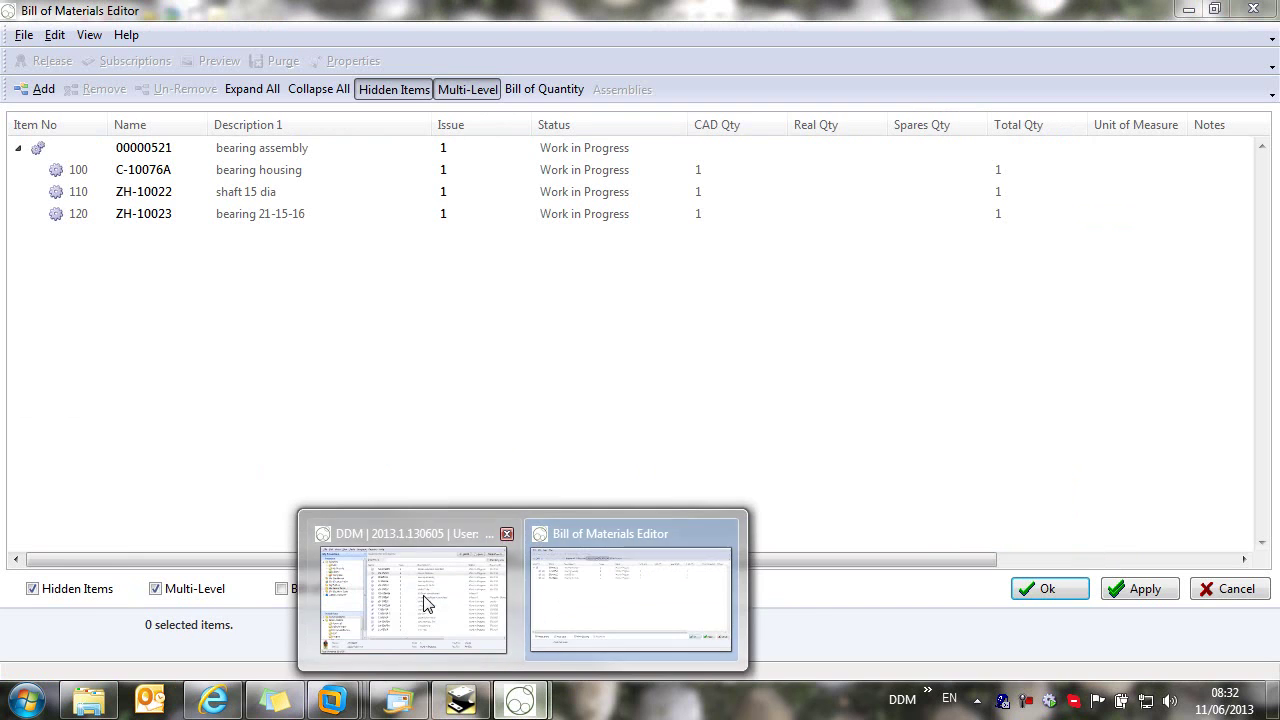
{"action": "left_click", "coordinate": [428, 600]}
{"action": "left_click_drag", "start_coordinate": [405, 227], "coordinate": [1140, 416]}
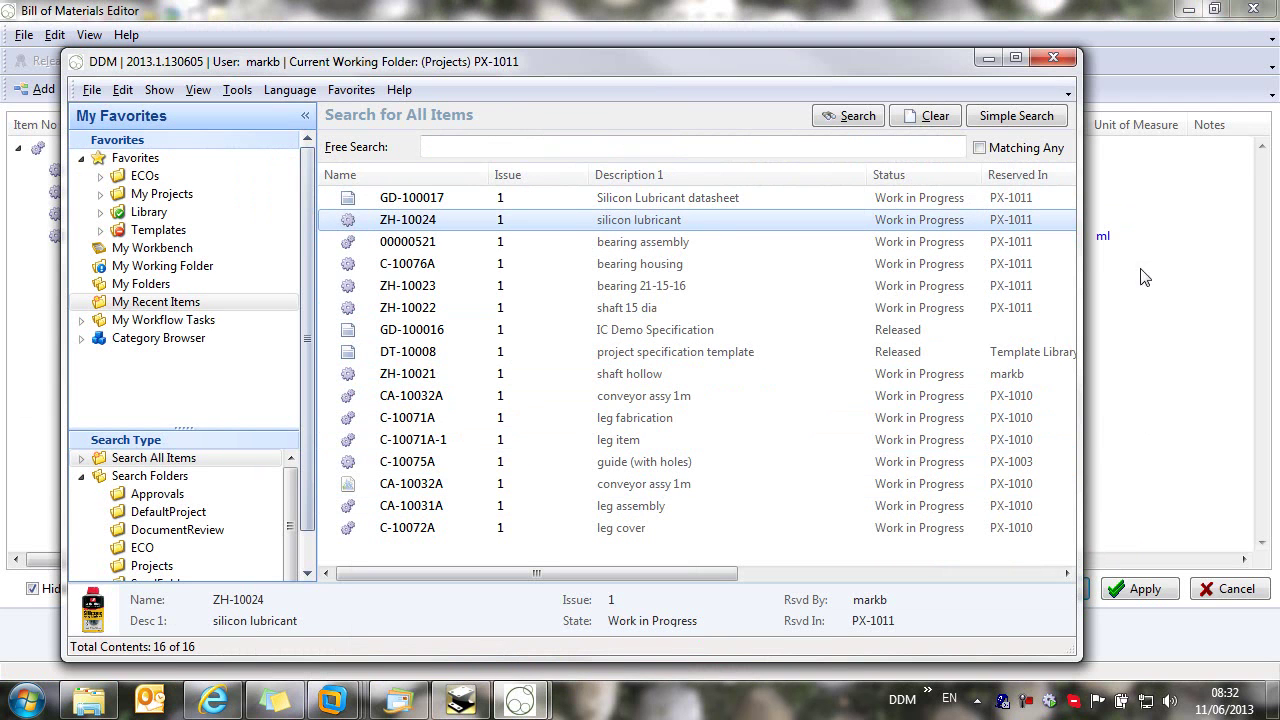
{"action": "left_click", "coordinate": [988, 58]}
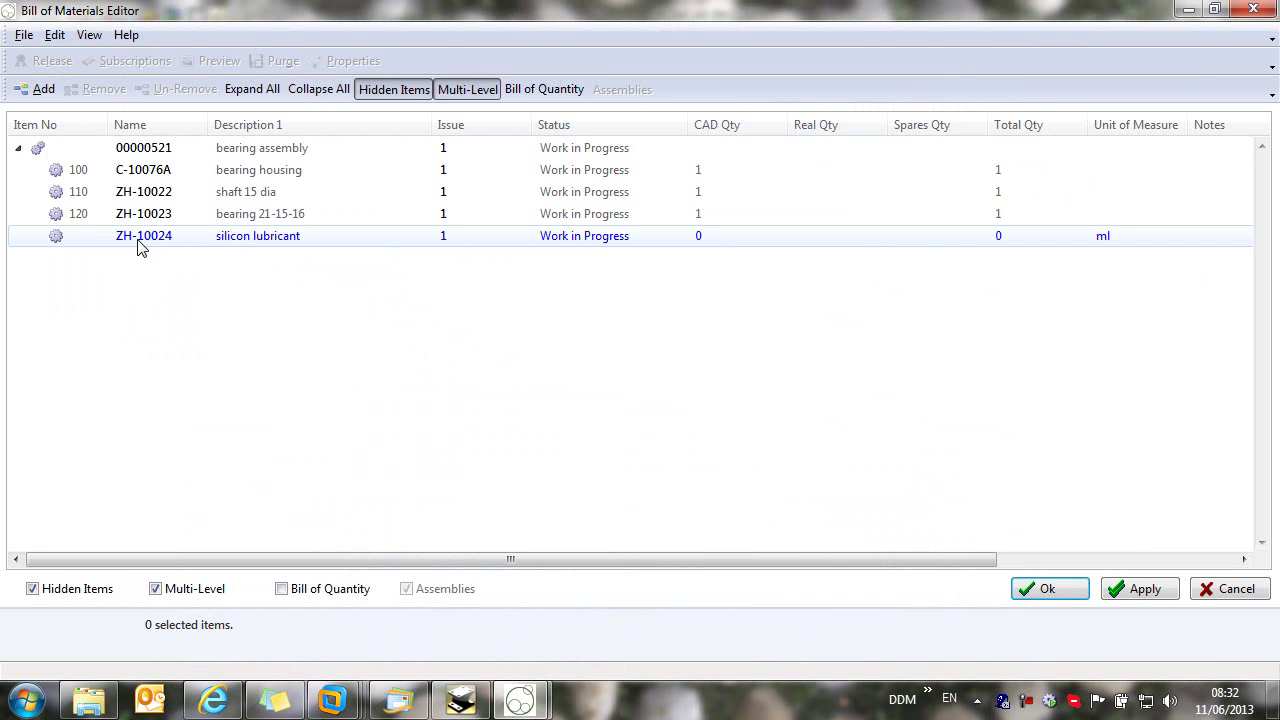
Step: Set the lubricant row to item 130, real quantity 15, note 'apply to bearing', and save
{"action": "left_click", "coordinate": [81, 242]}
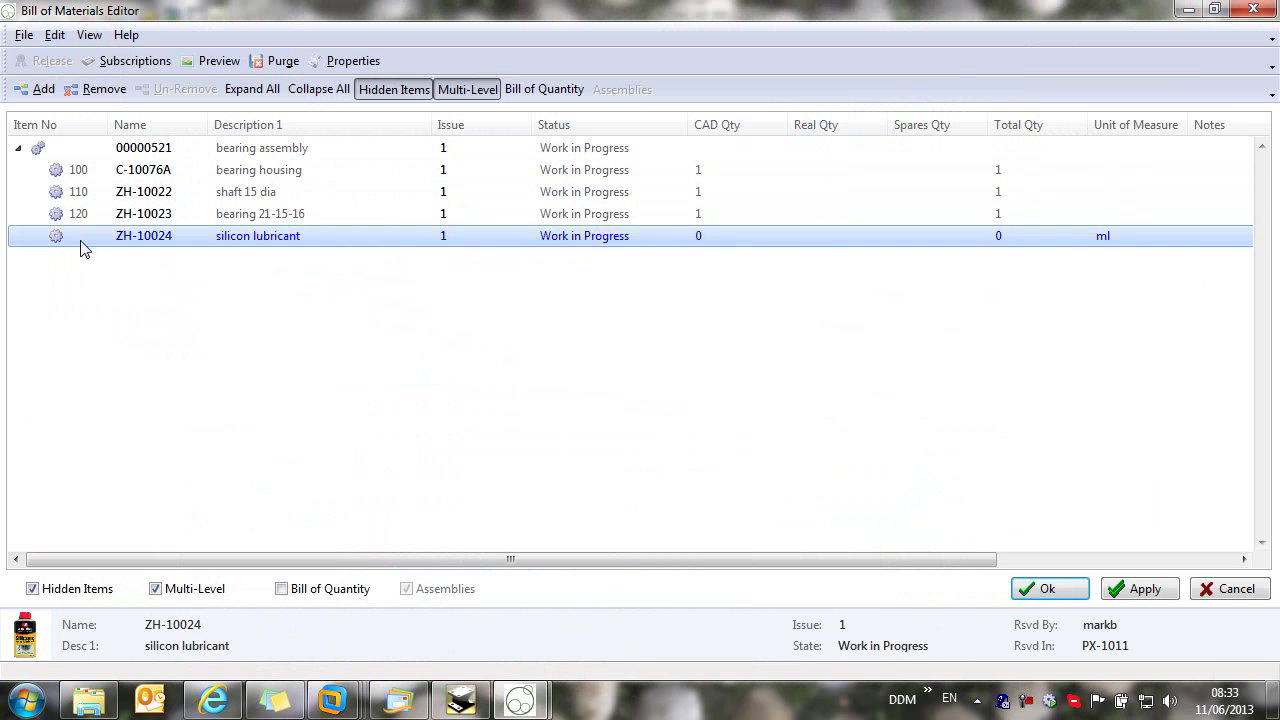
{"action": "left_click", "coordinate": [81, 238]}
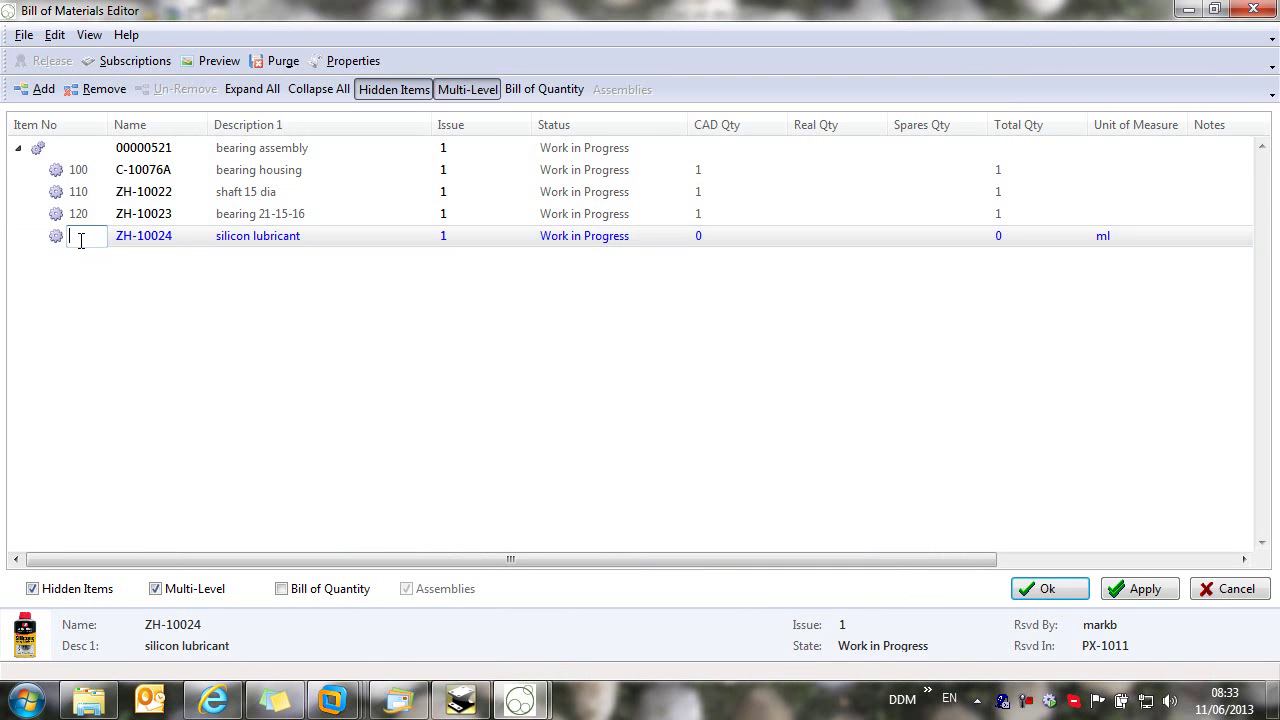
{"action": "key", "text": "Return"}
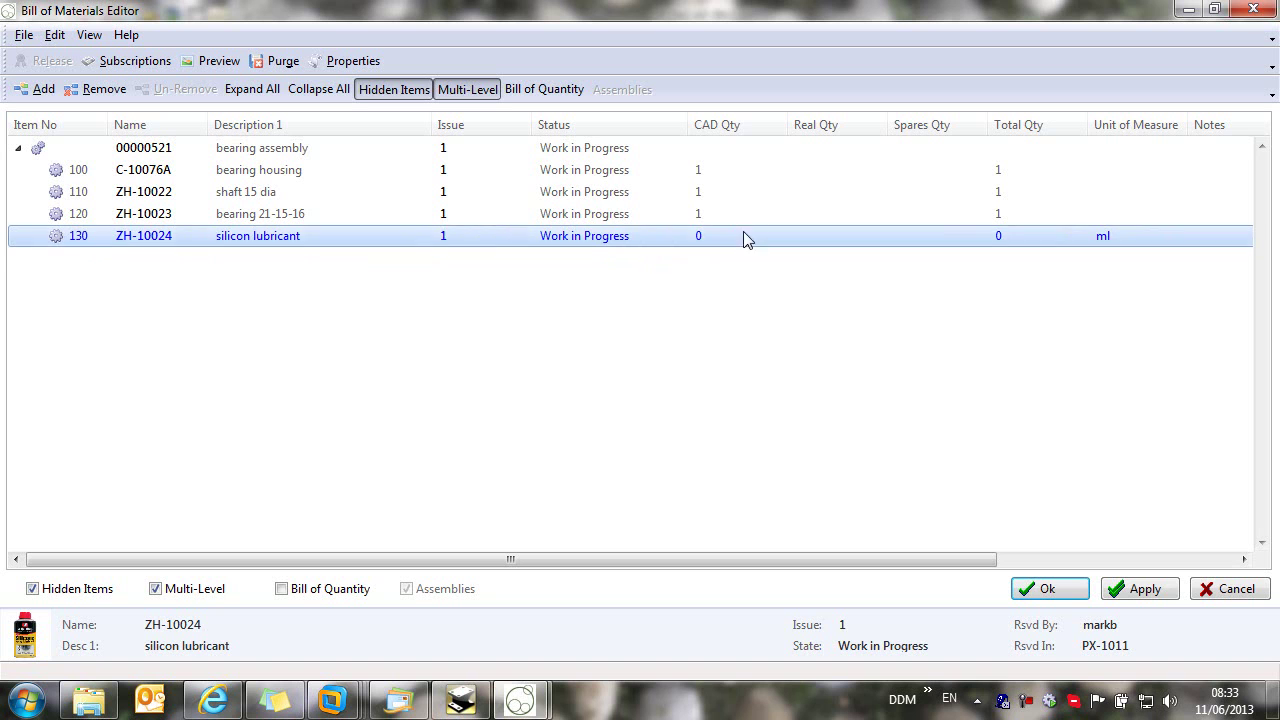
{"action": "left_click", "coordinate": [819, 237]}
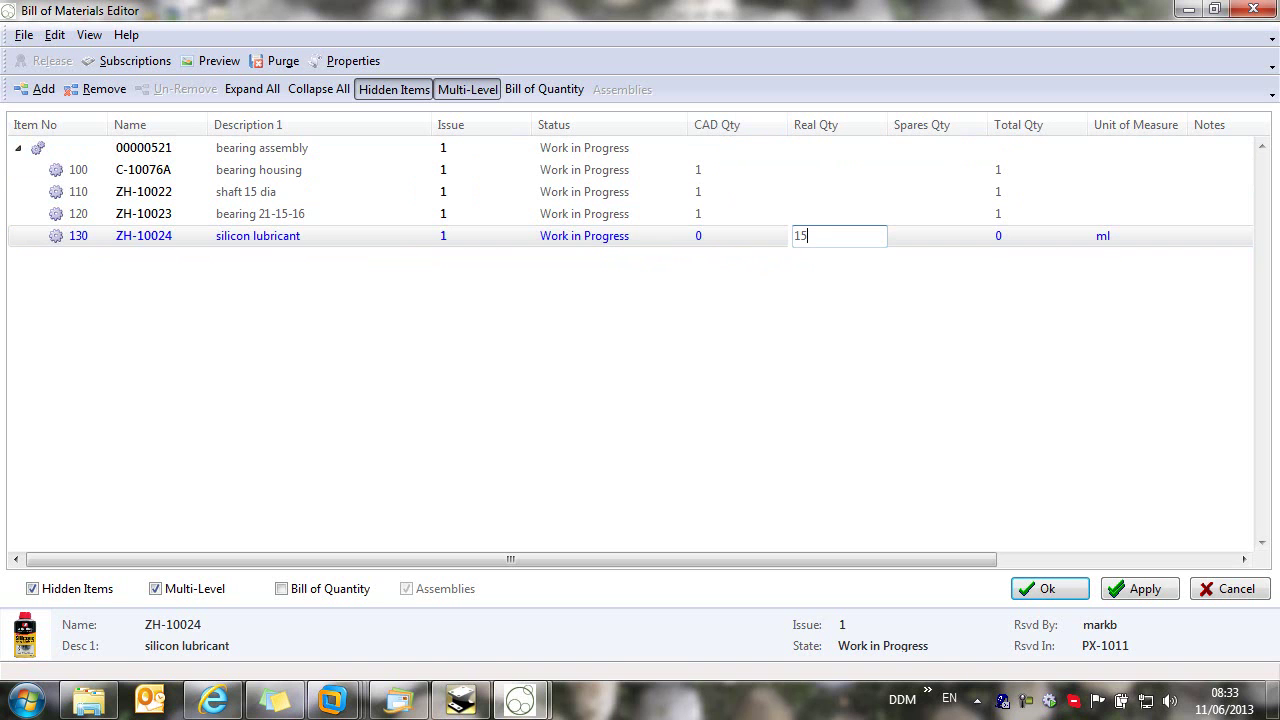
{"action": "type", "text": "15"}
{"action": "left_click_drag", "start_coordinate": [960, 557], "coordinate": [1052, 277]}
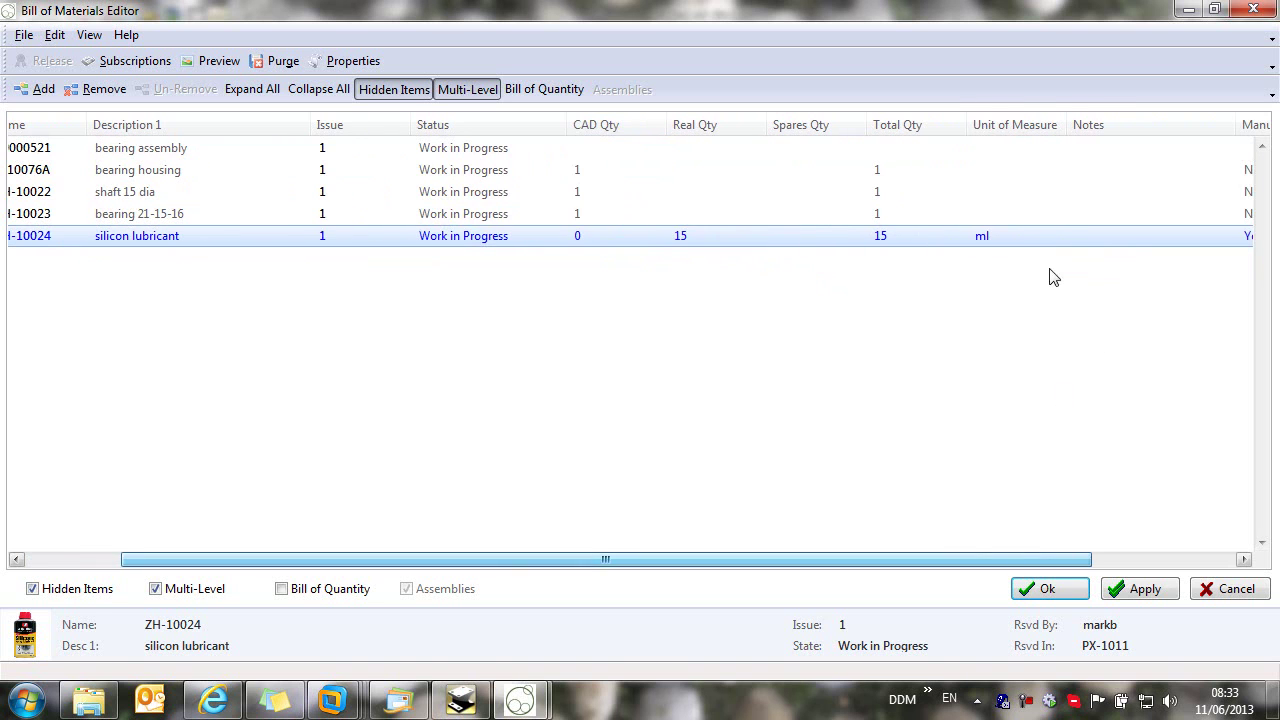
{"action": "left_click", "coordinate": [1113, 236]}
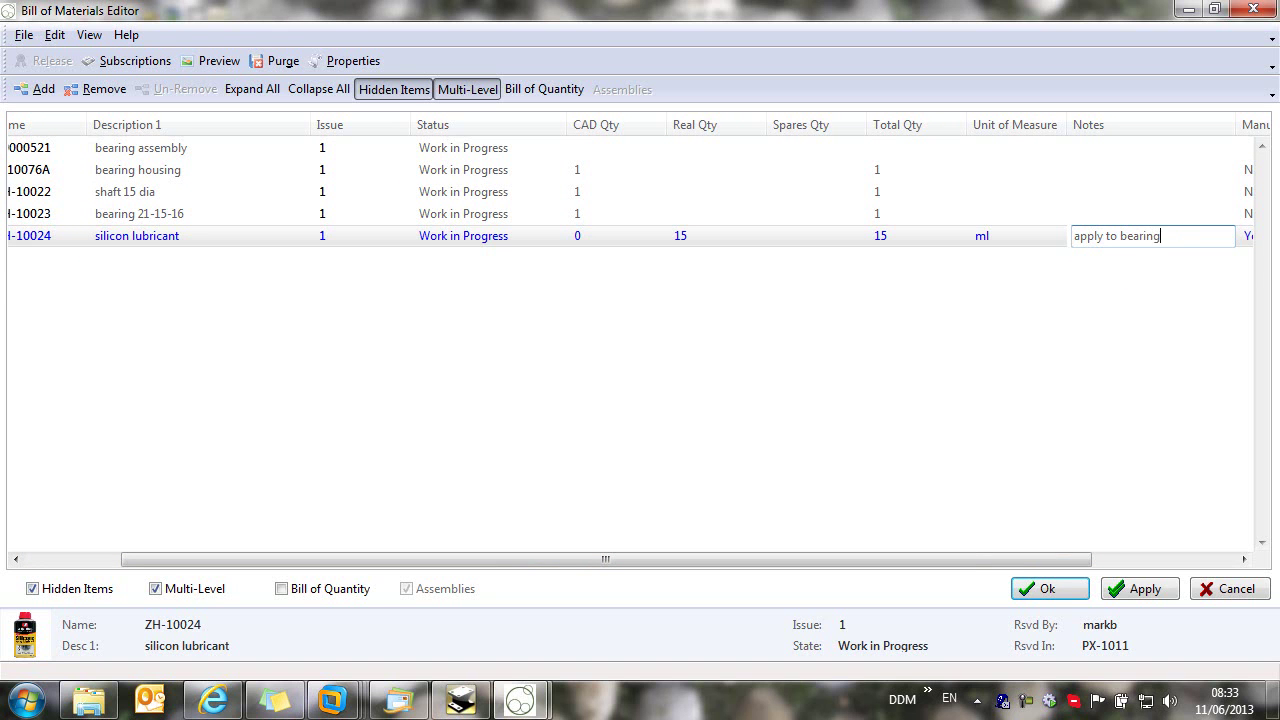
{"action": "left_click", "coordinate": [1200, 323]}
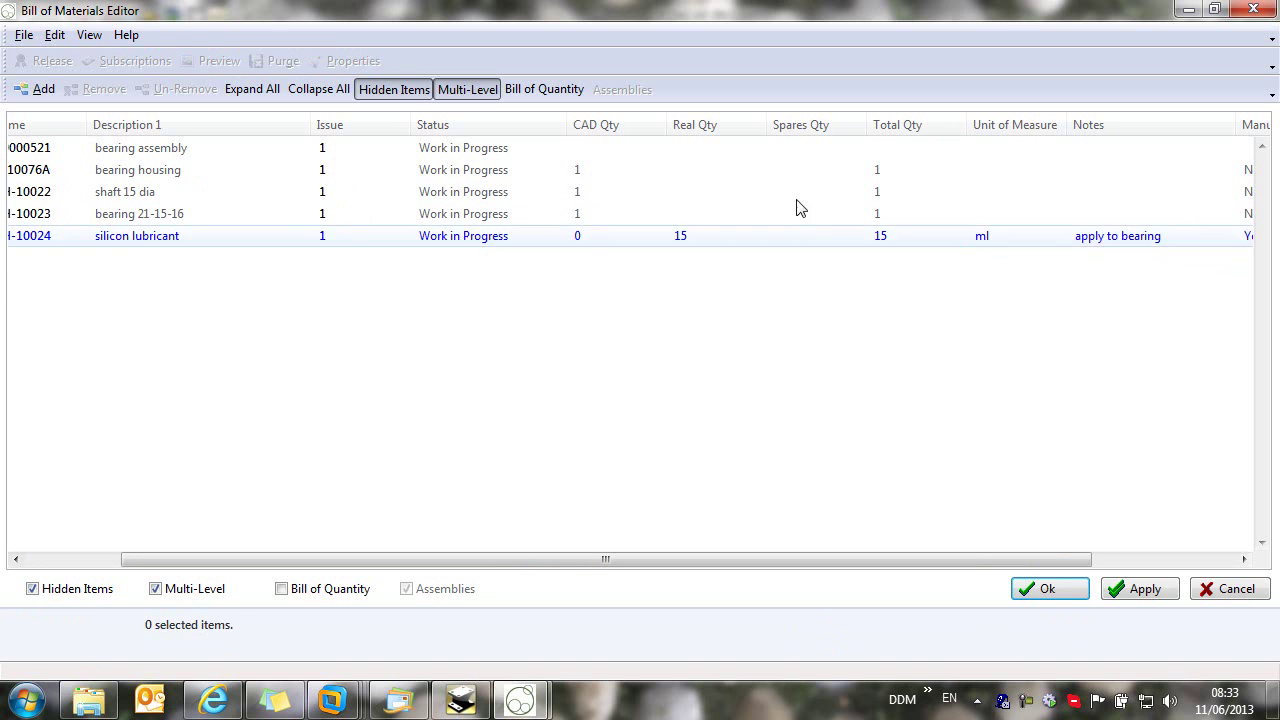
{"action": "left_click", "coordinate": [1143, 589]}
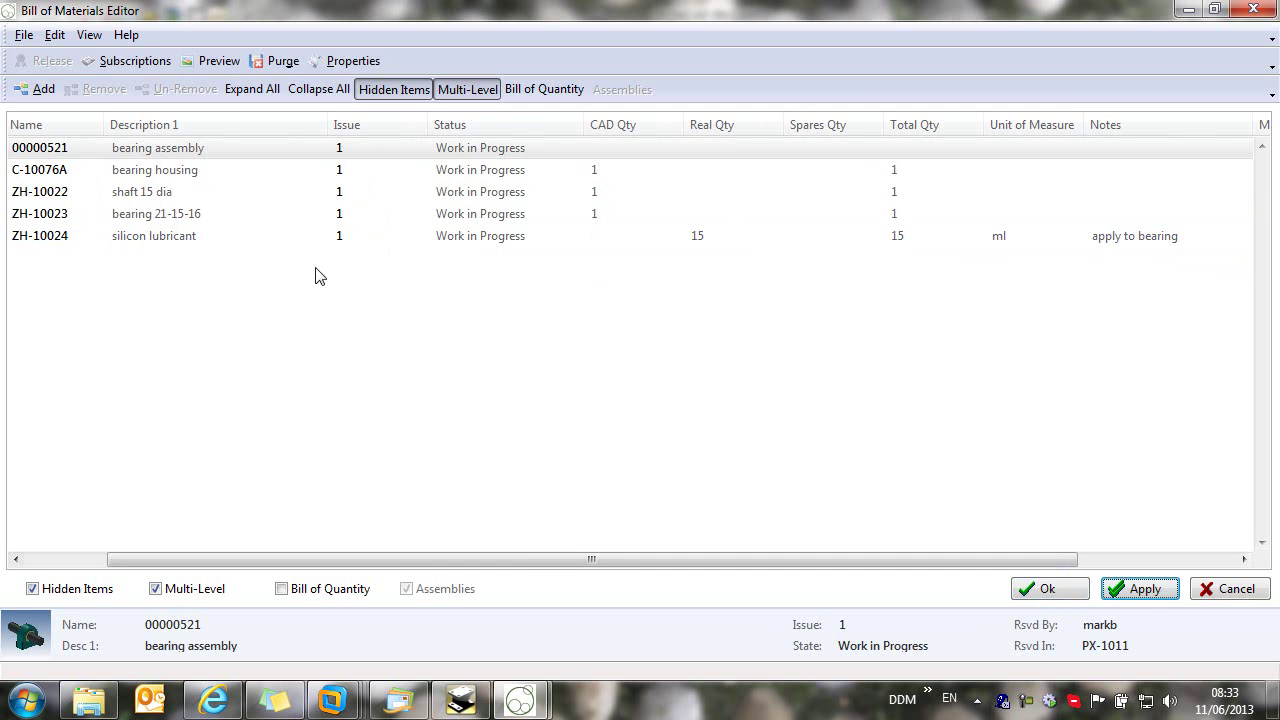
{"action": "left_click", "coordinate": [1050, 590]}
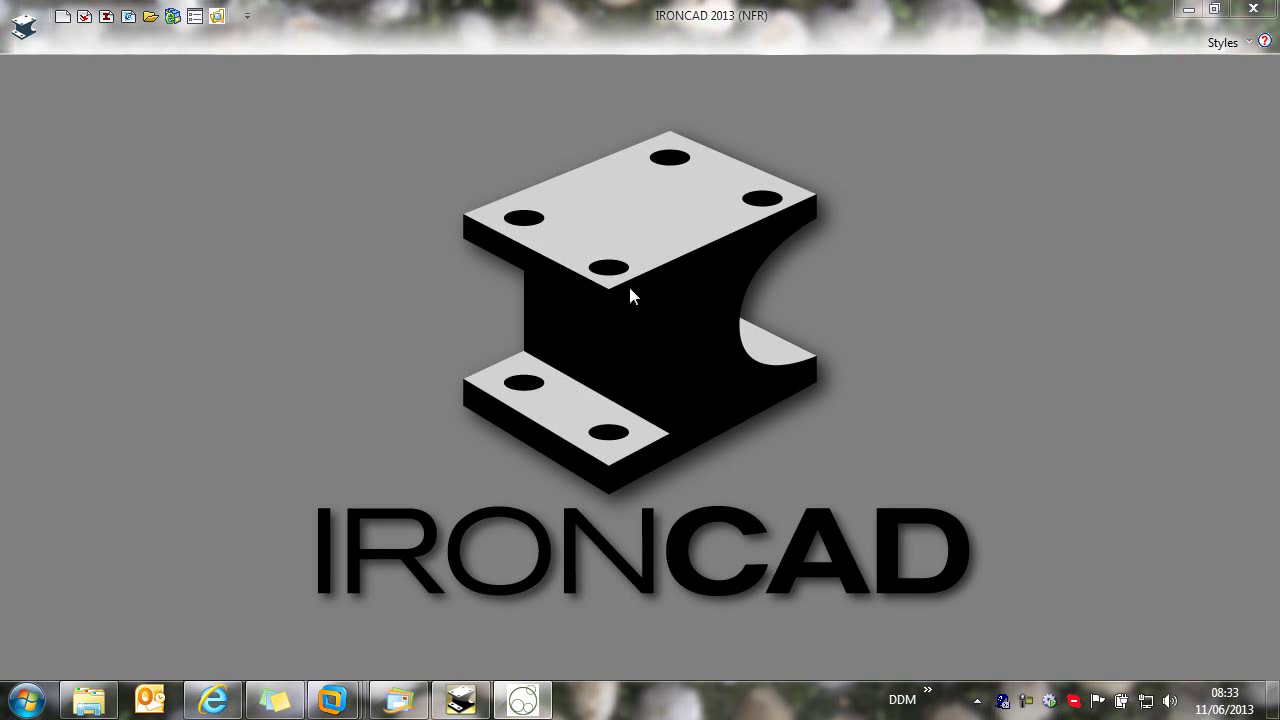
Step: Generate the Bill of Materials report for 00000521, check the lubricant's quantity of 15, and close it
{"action": "left_click", "coordinate": [540, 705]}
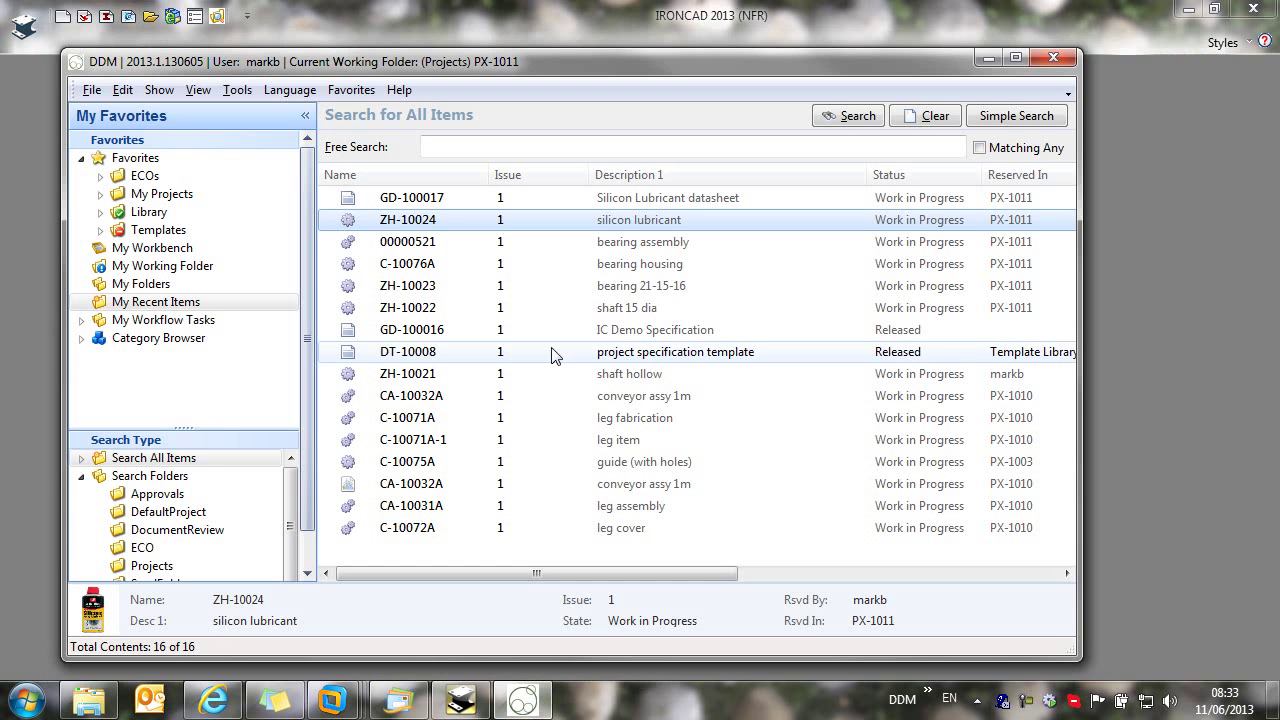
{"action": "left_click", "coordinate": [1016, 58]}
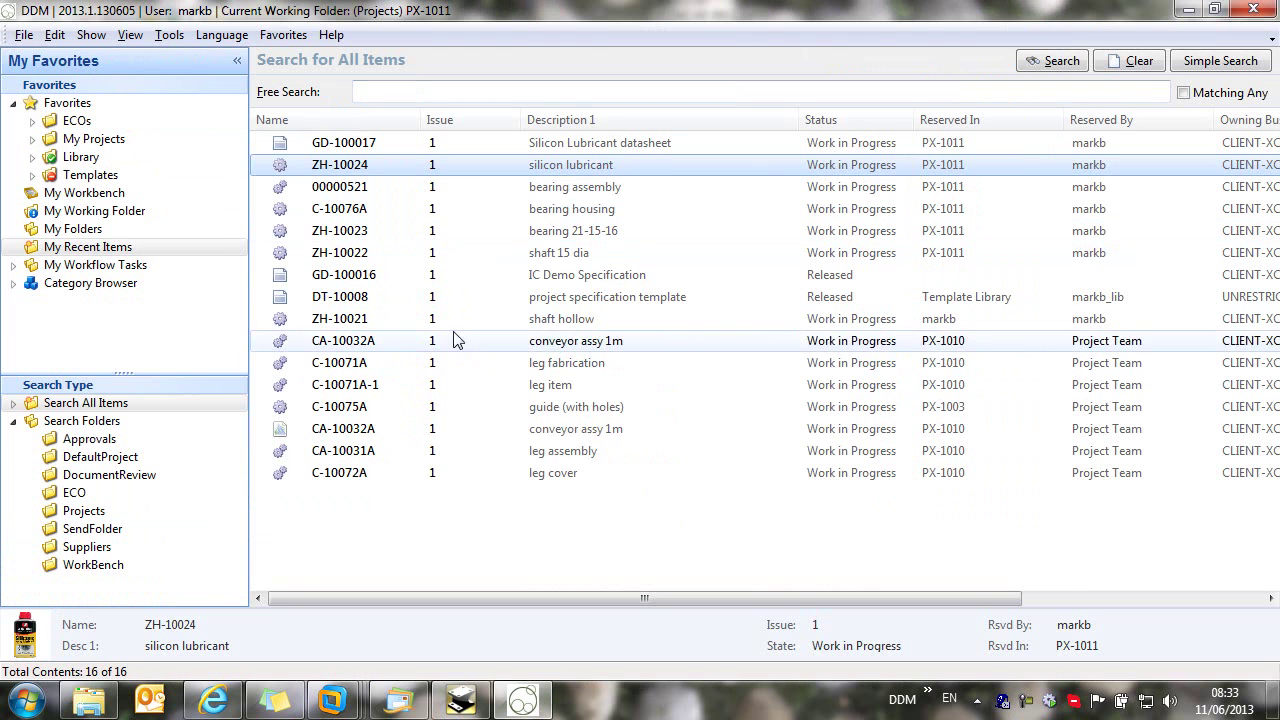
{"action": "left_click", "coordinate": [363, 190]}
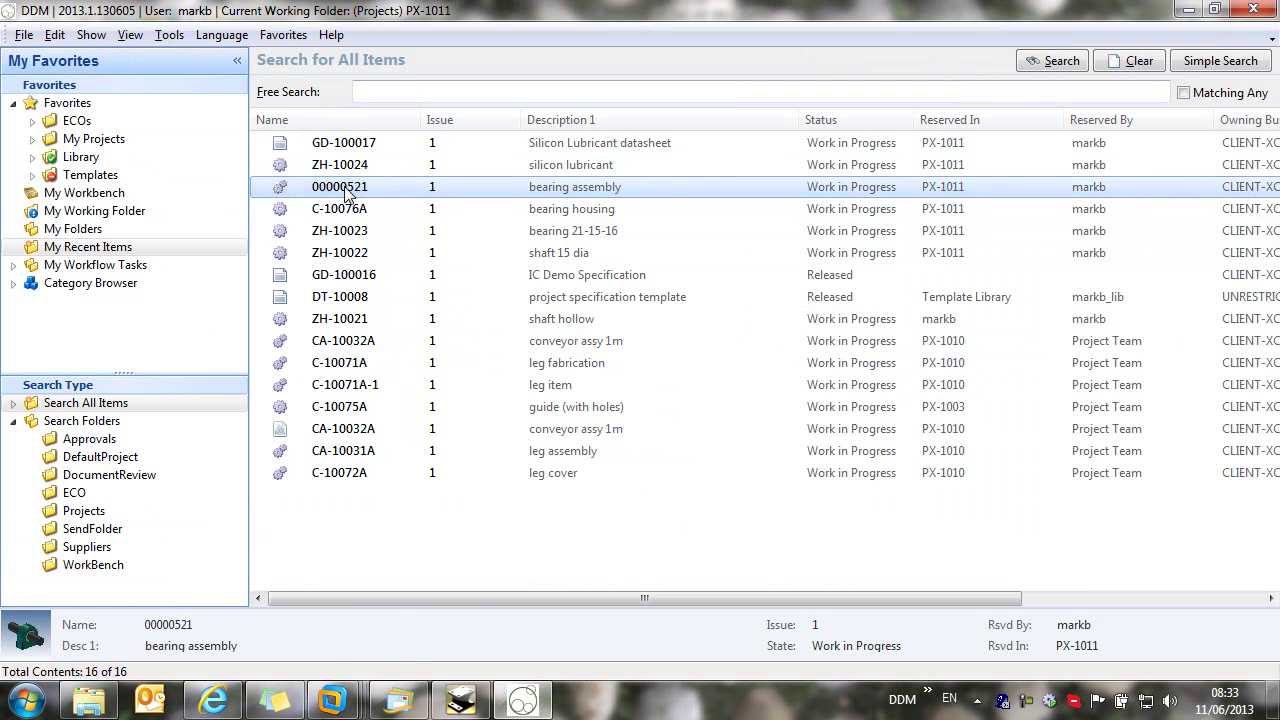
{"action": "right_click", "coordinate": [346, 188]}
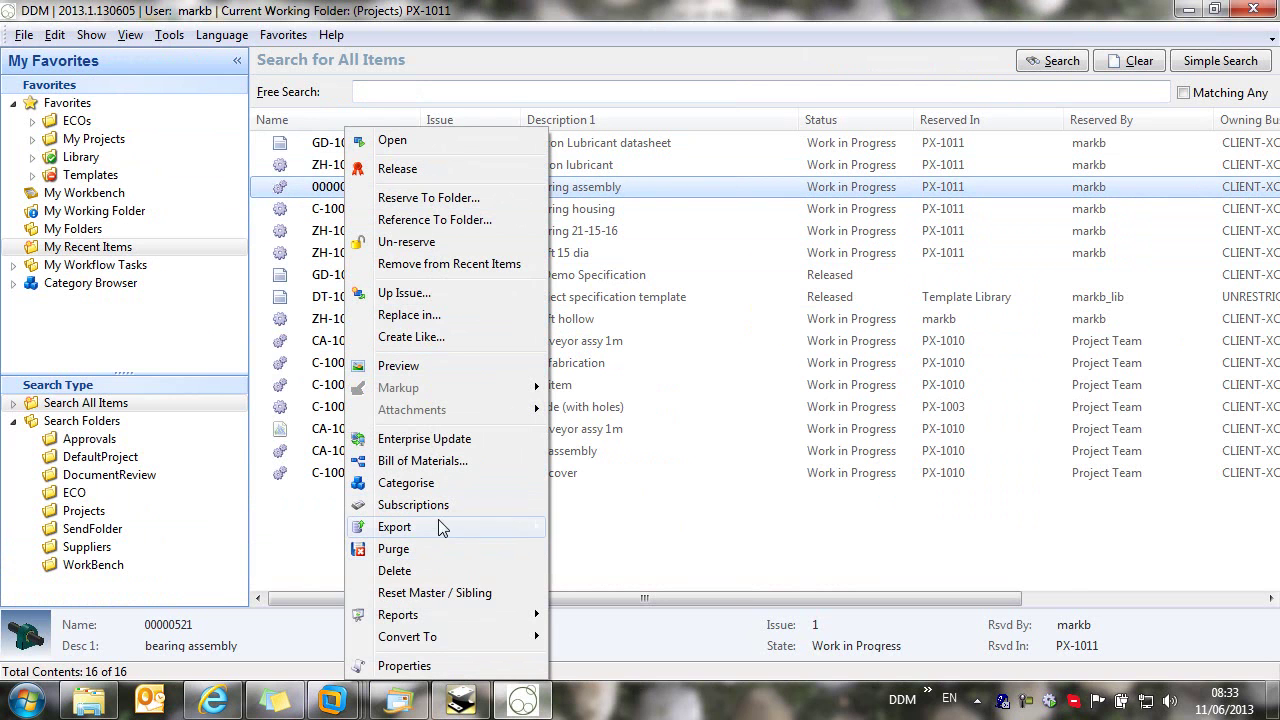
{"action": "mouse_move", "coordinate": [449, 613]}
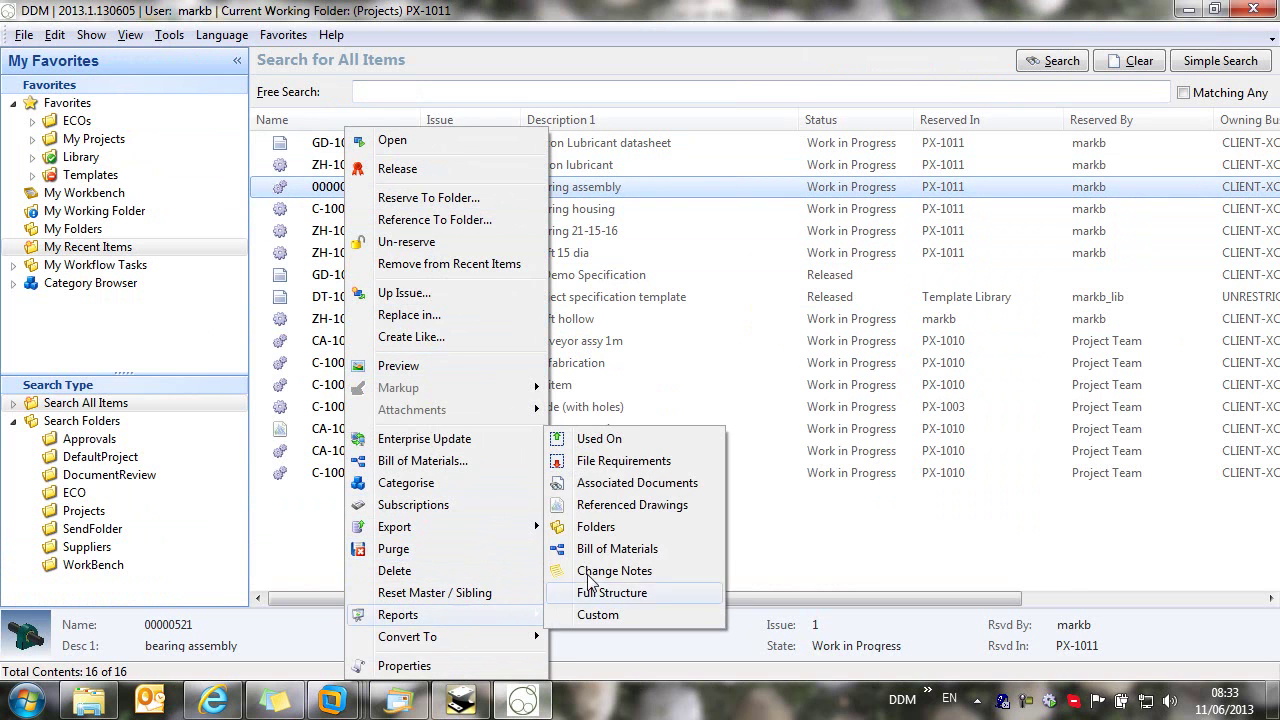
{"action": "left_click", "coordinate": [618, 552]}
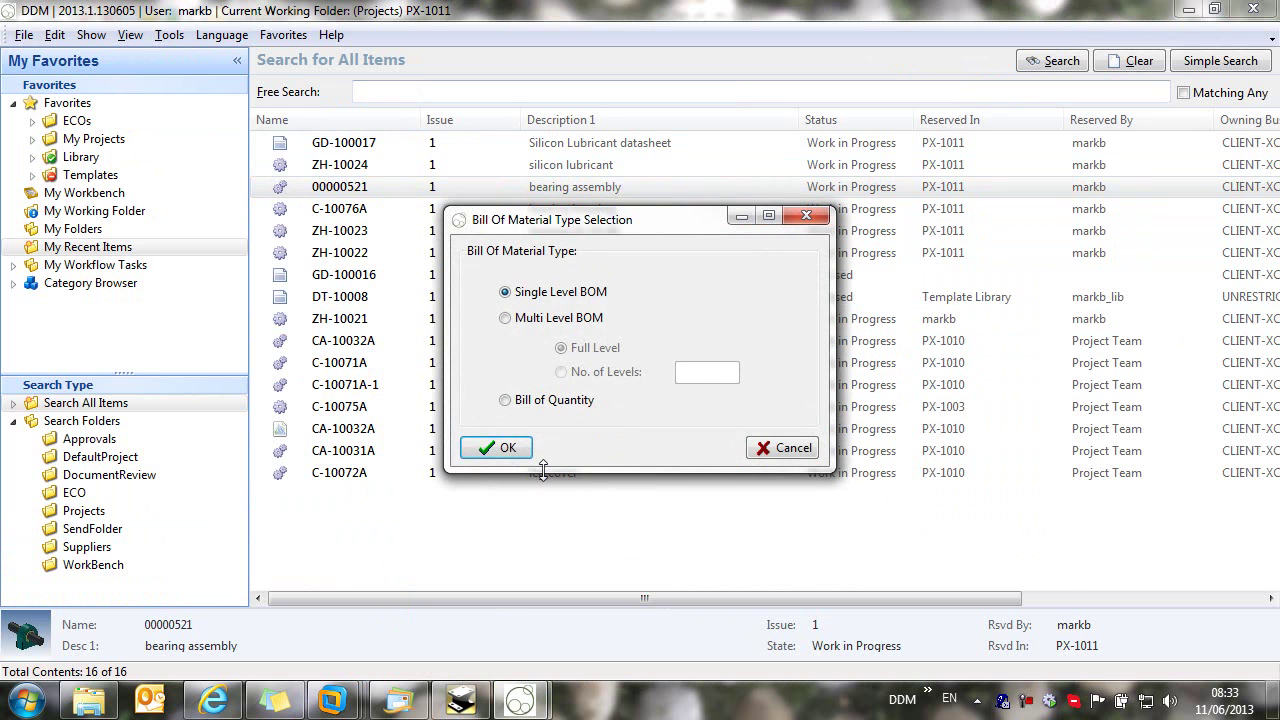
{"action": "left_click", "coordinate": [506, 448]}
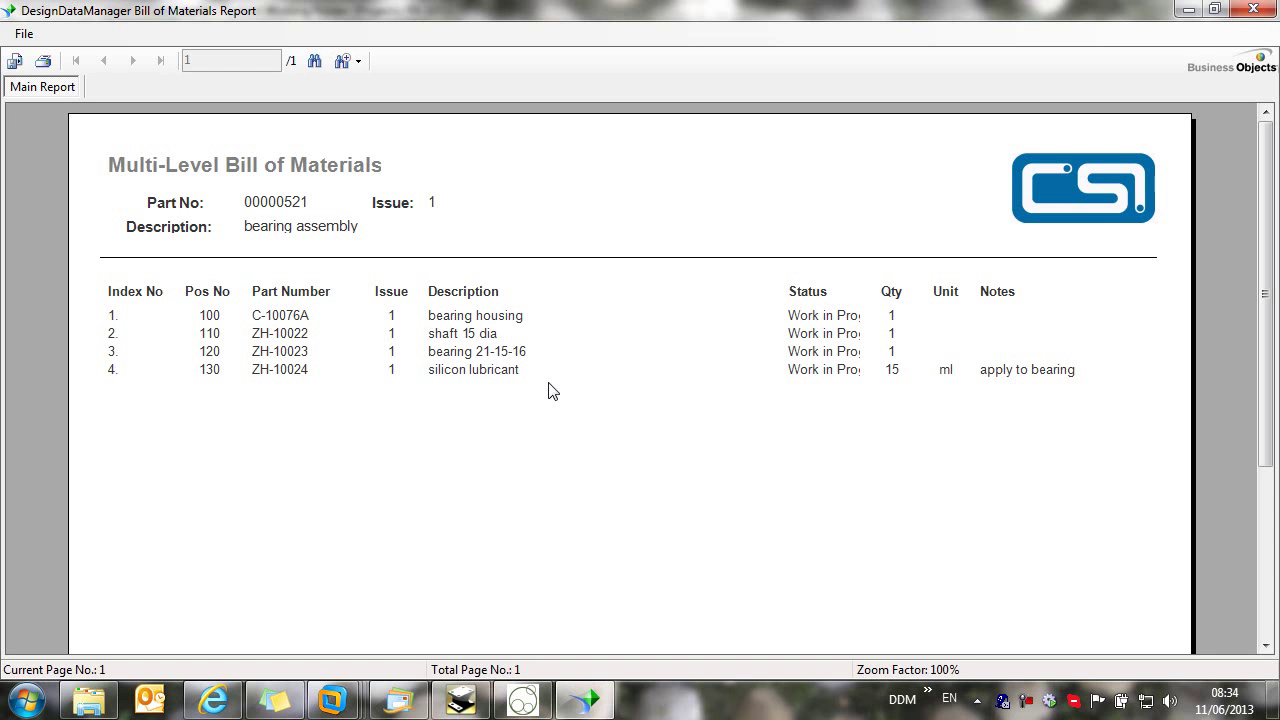
{"action": "left_click", "coordinate": [895, 374]}
{"action": "left_click", "coordinate": [1253, 9]}
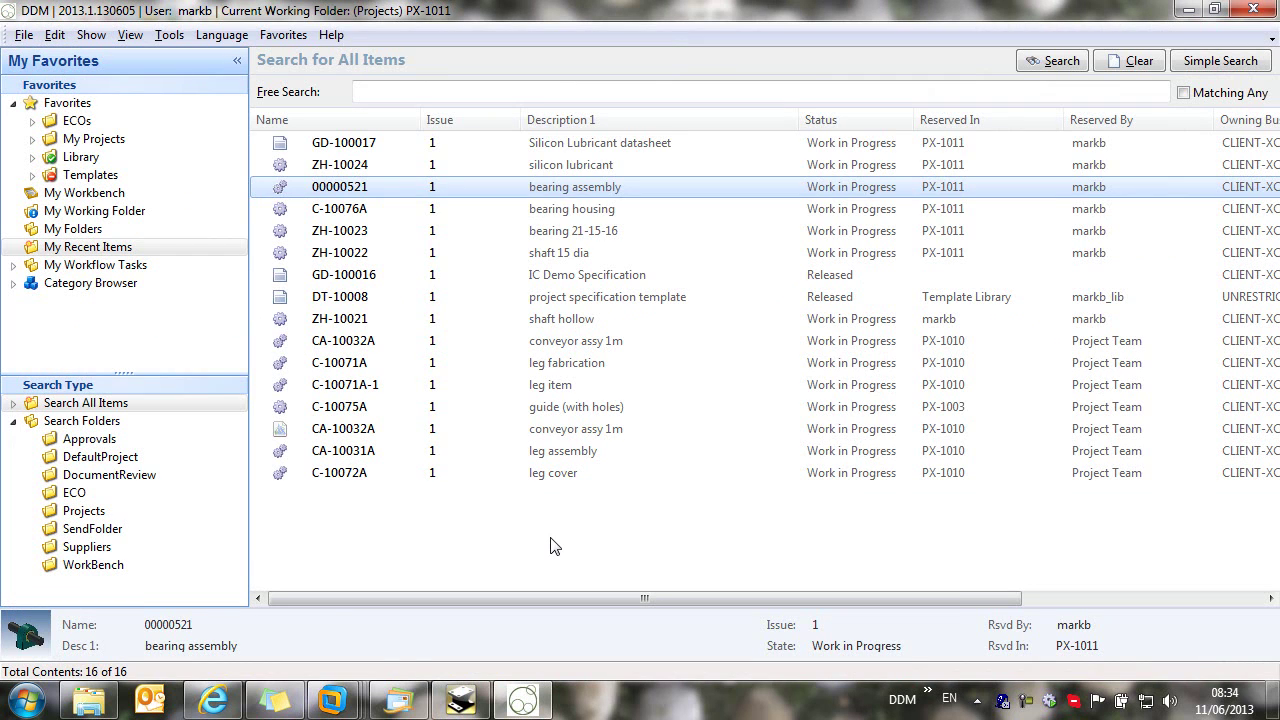
Step: Set ZH-10024 and its datasheet GD-100017 to Released in the Release Manager
{"action": "left_click", "coordinate": [345, 168]}
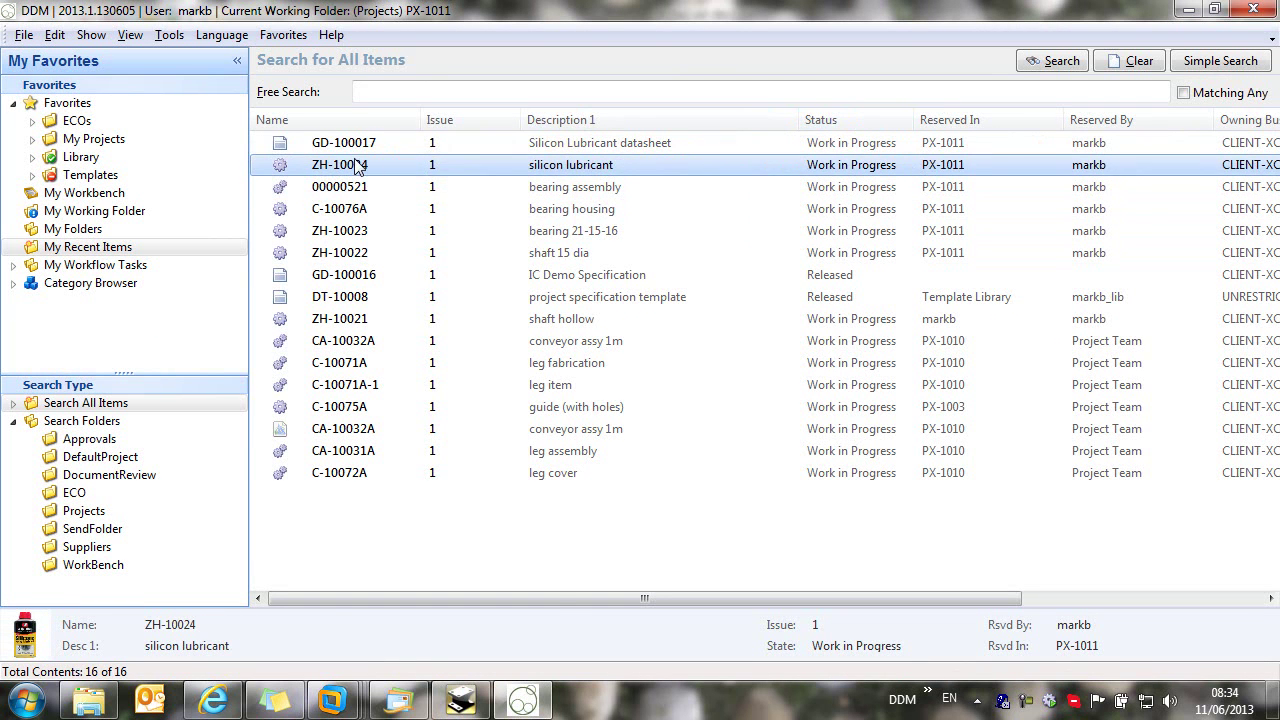
{"action": "right_click", "coordinate": [357, 170]}
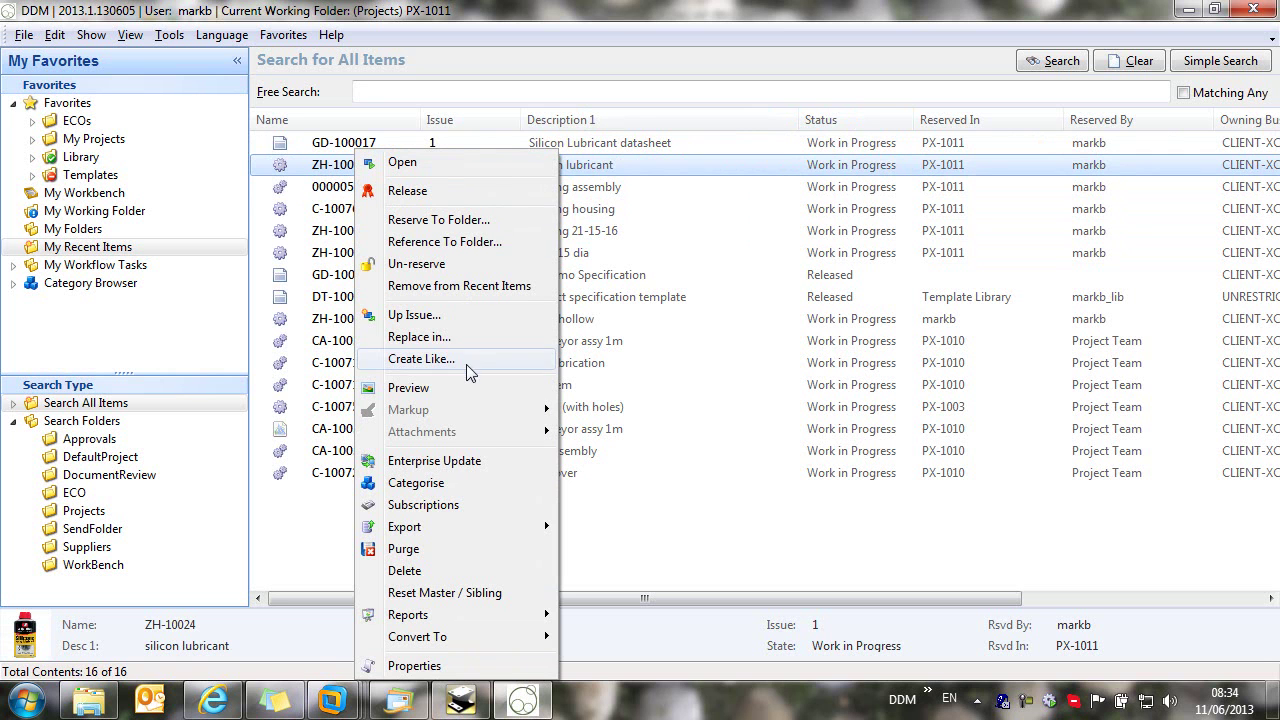
{"action": "left_click", "coordinate": [464, 193]}
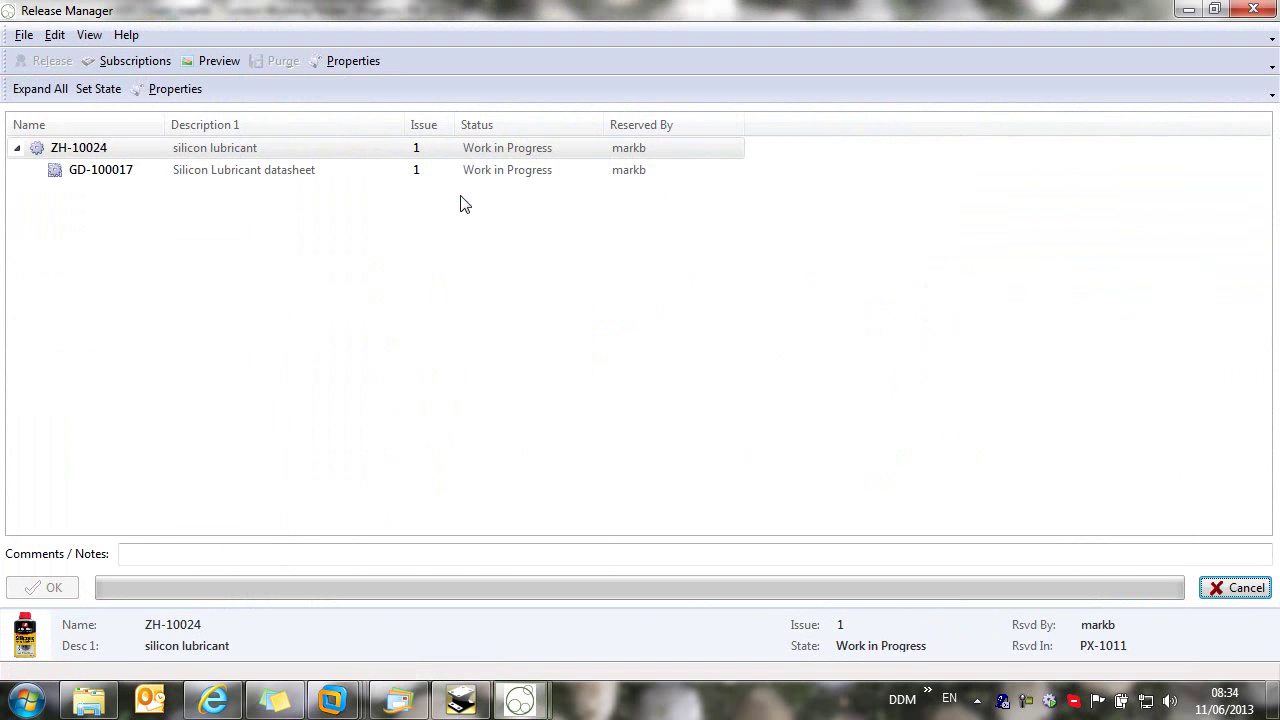
{"action": "left_click", "coordinate": [117, 180], "text": "shift"}
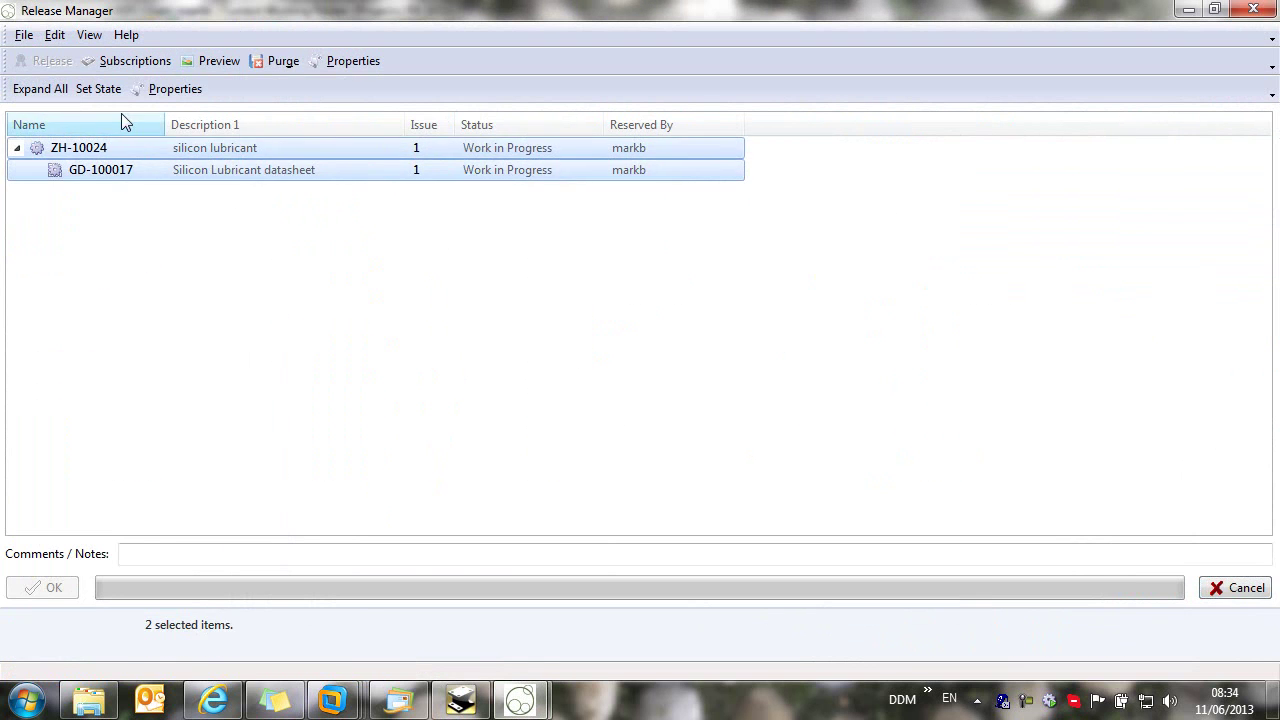
{"action": "left_click", "coordinate": [98, 89]}
{"action": "left_click", "coordinate": [268, 84]}
{"action": "left_click", "coordinate": [167, 132]}
{"action": "key", "text": "Return"}
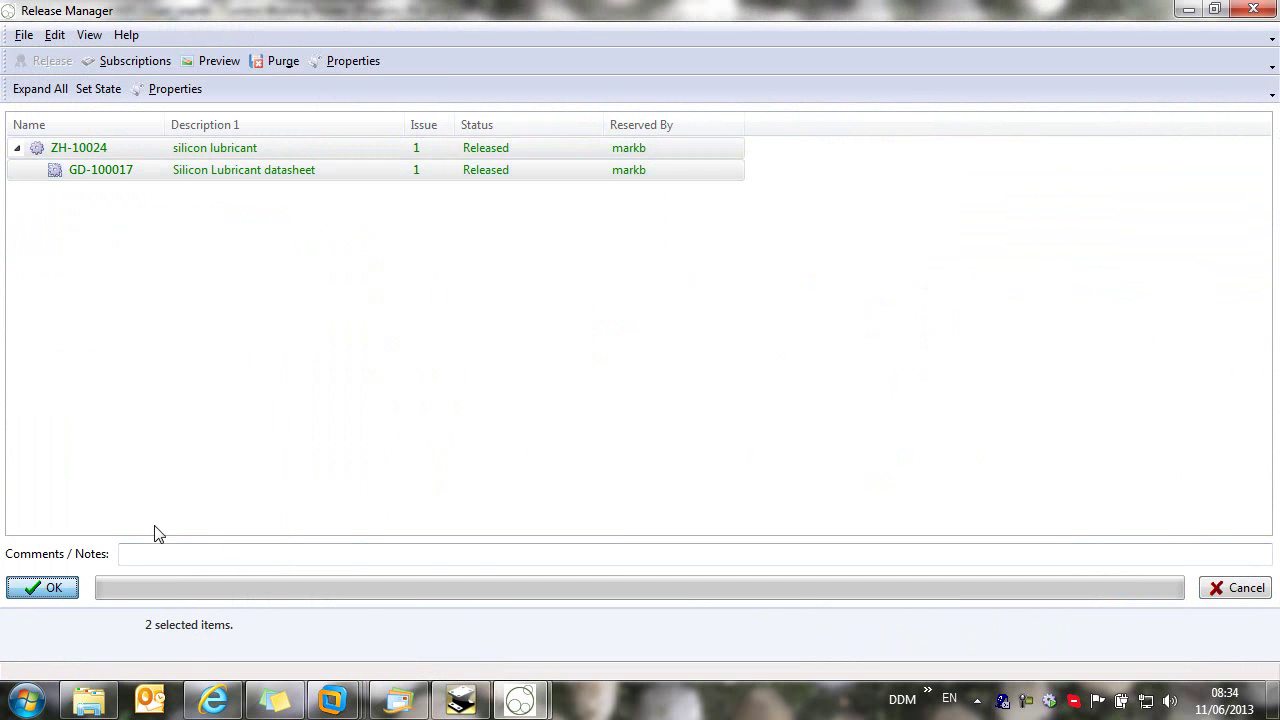
{"action": "left_click", "coordinate": [40, 587]}
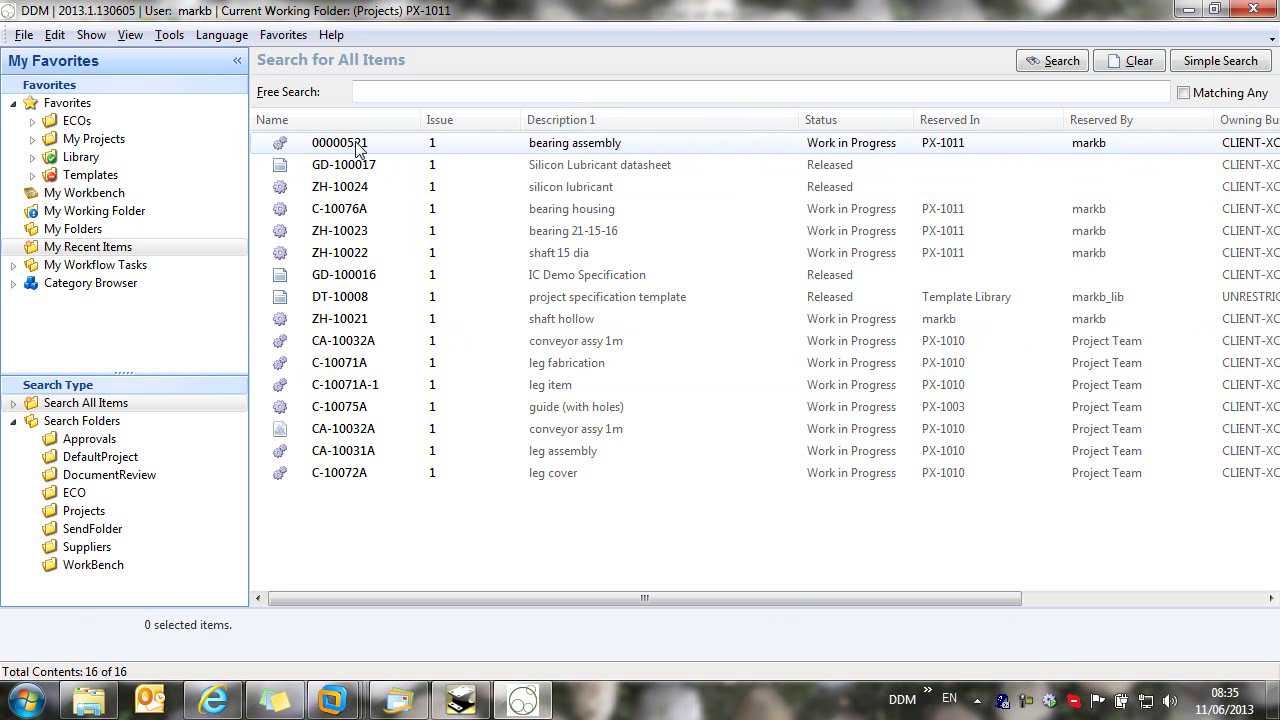
Step: Load assembly 00000521 in IRONCAD and renumber it CA-10034A as a Component Assemblies item
{"action": "double_click", "coordinate": [360, 145]}
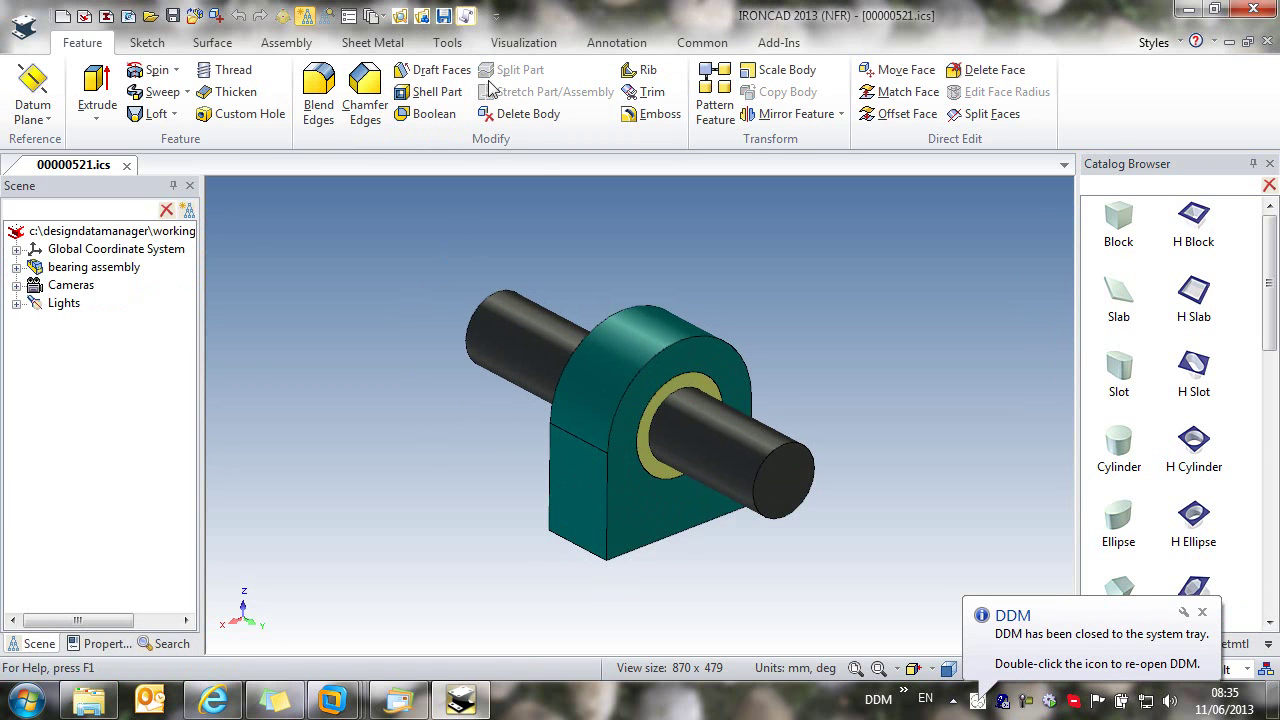
{"action": "left_click", "coordinate": [466, 16]}
{"action": "left_click", "coordinate": [896, 95]}
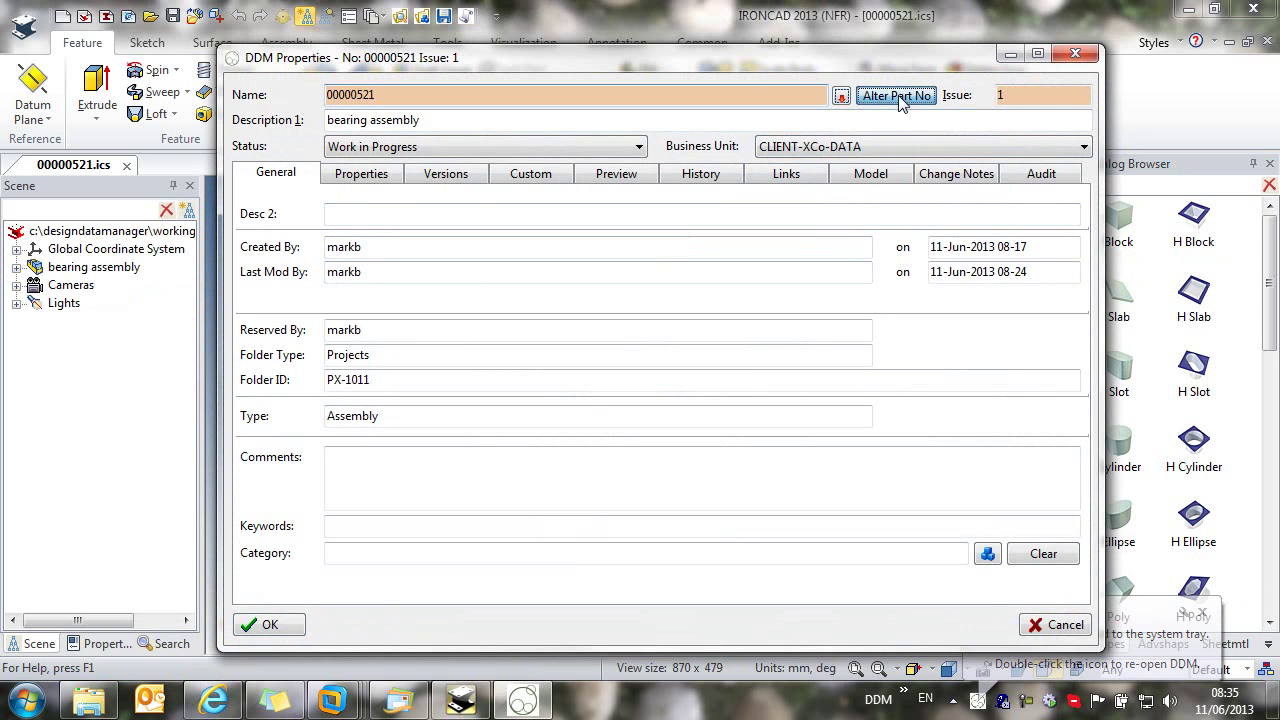
{"action": "left_click", "coordinate": [896, 95]}
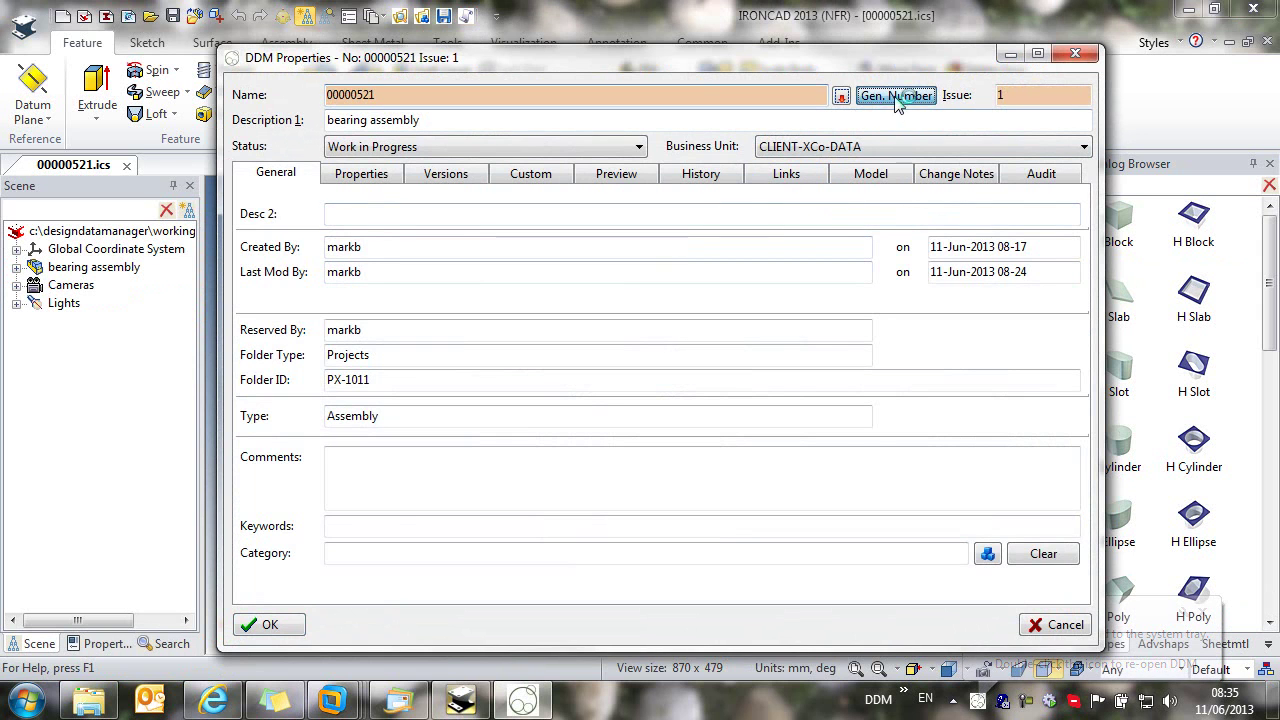
{"action": "left_click", "coordinate": [632, 226]}
{"action": "left_click", "coordinate": [586, 246]}
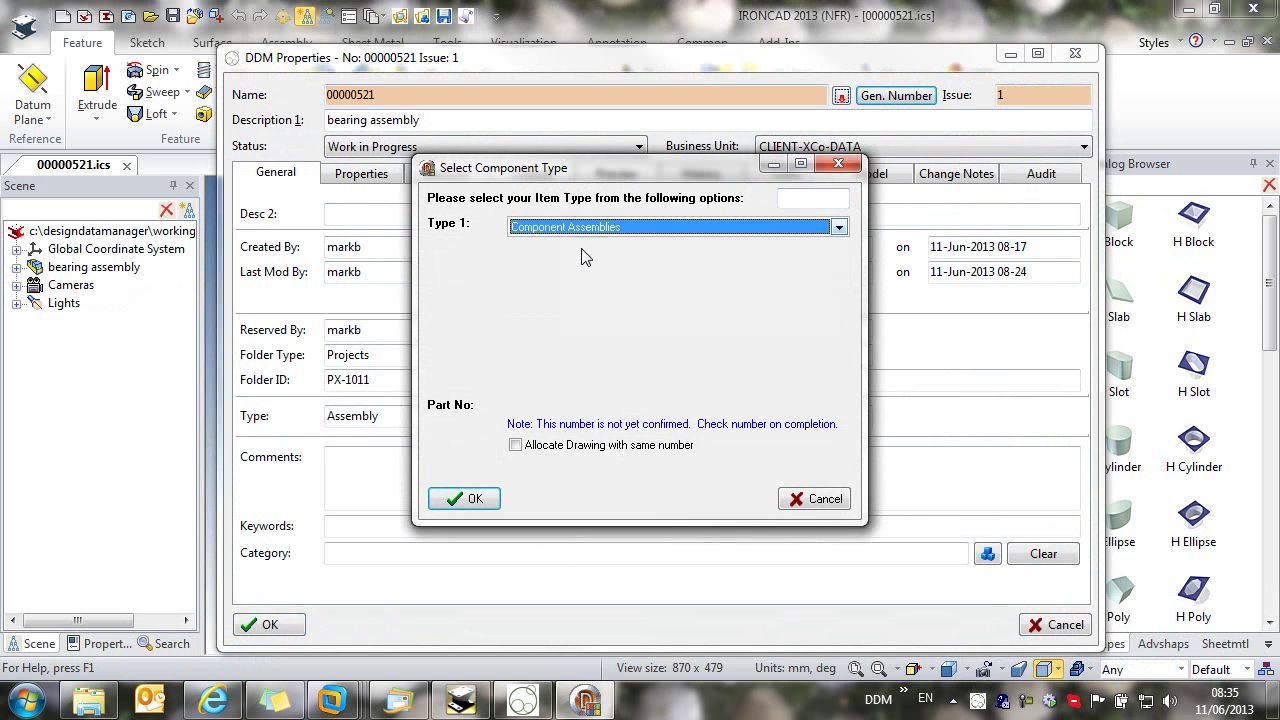
{"action": "left_click", "coordinate": [474, 499]}
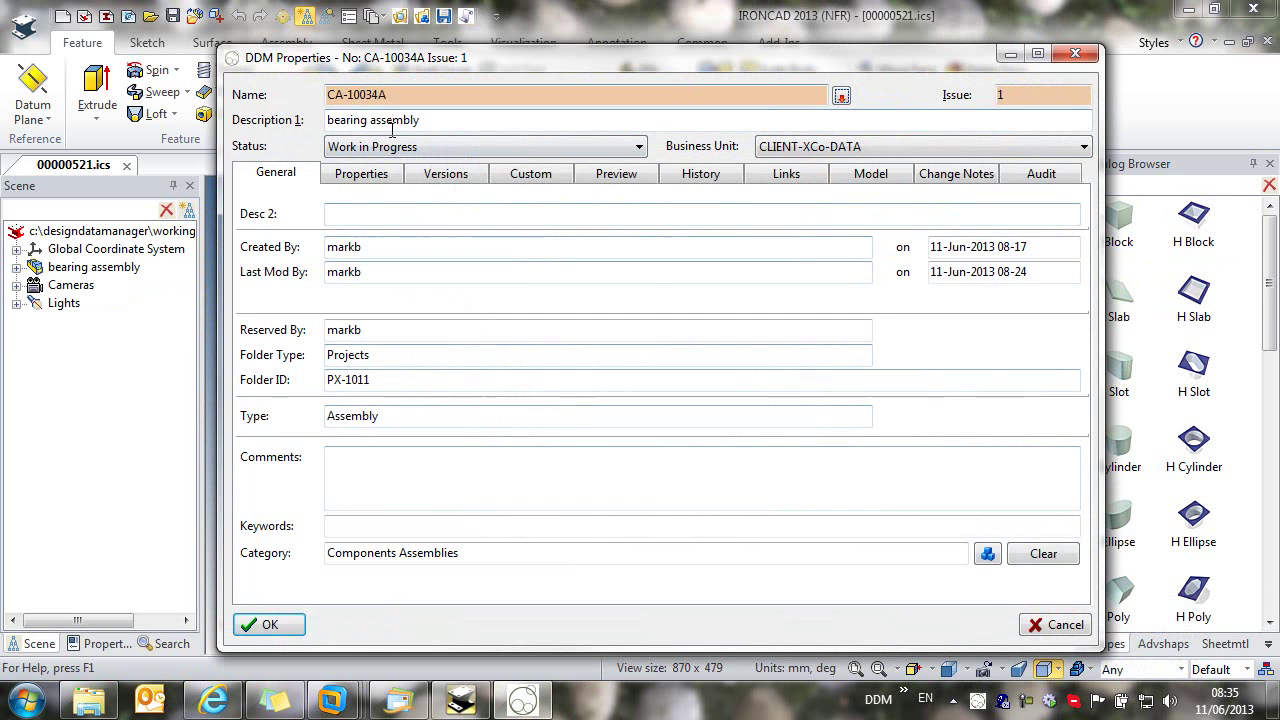
{"action": "left_click", "coordinate": [270, 625]}
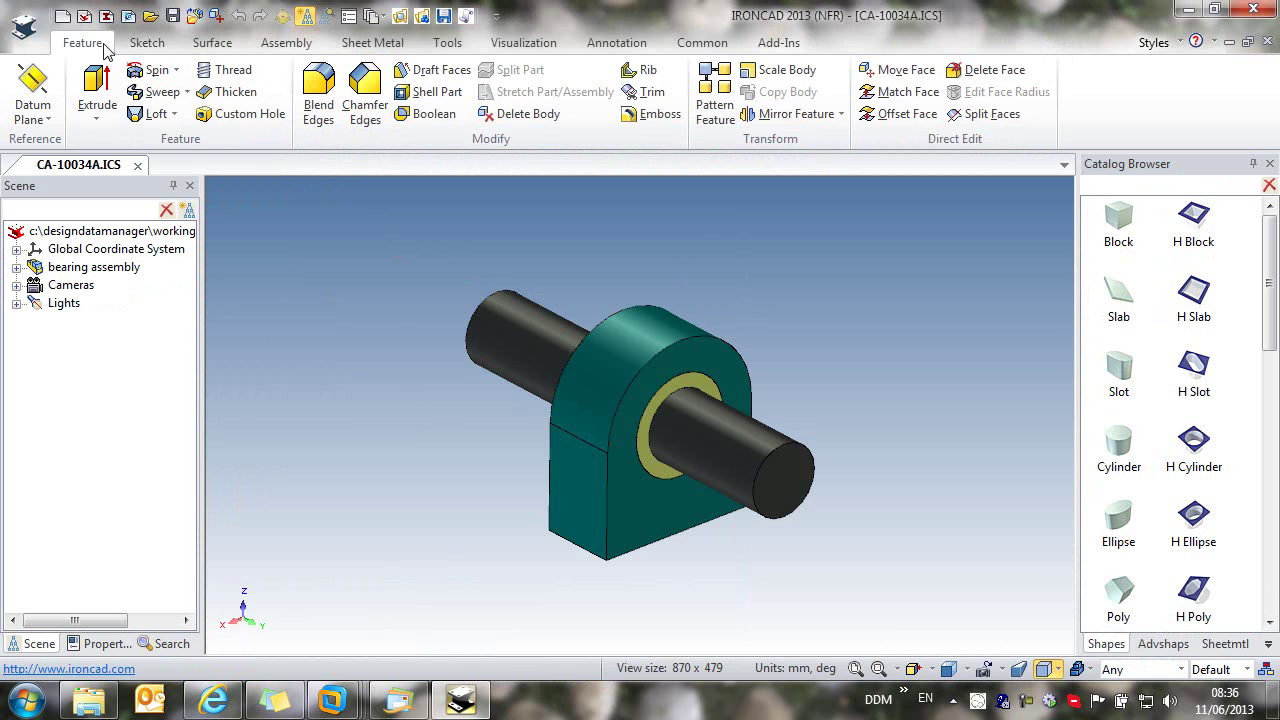
Step: Create a new drawing from the DDM_ECN template
{"action": "left_click", "coordinate": [62, 16]}
{"action": "left_click", "coordinate": [62, 104]}
{"action": "left_click", "coordinate": [250, 80]}
{"action": "left_click", "coordinate": [634, 176]}
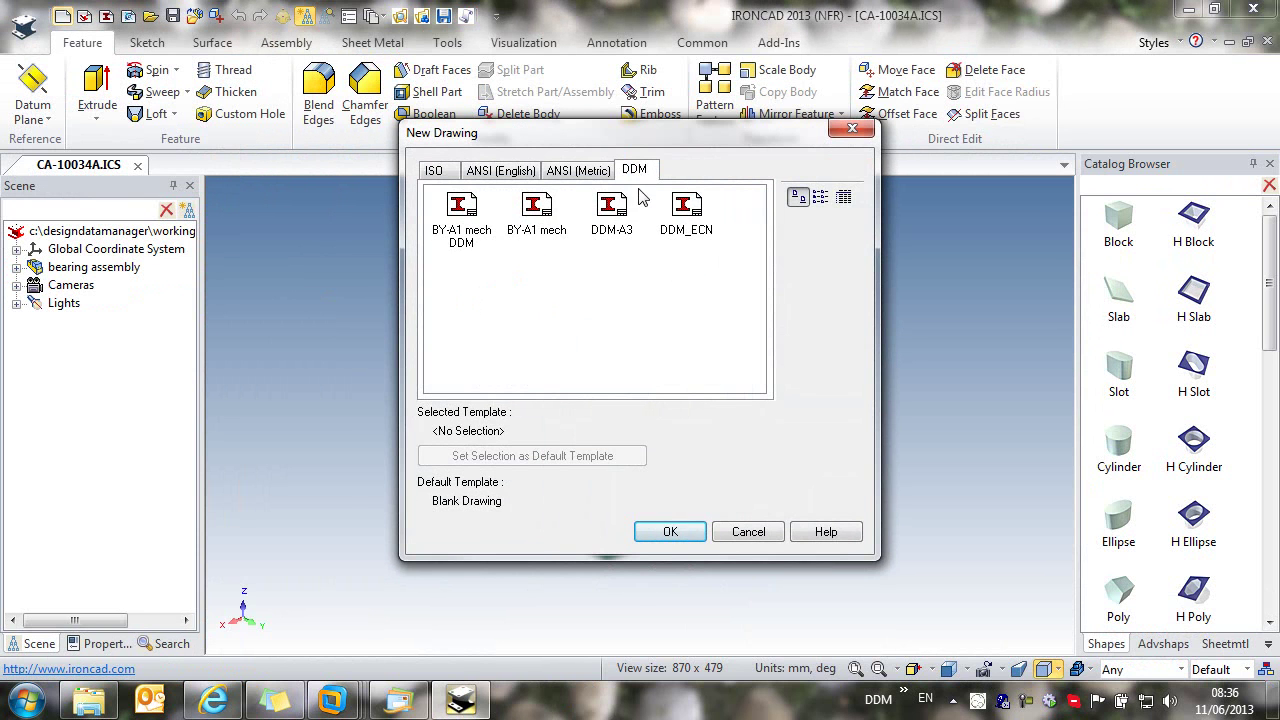
{"action": "left_click", "coordinate": [690, 212]}
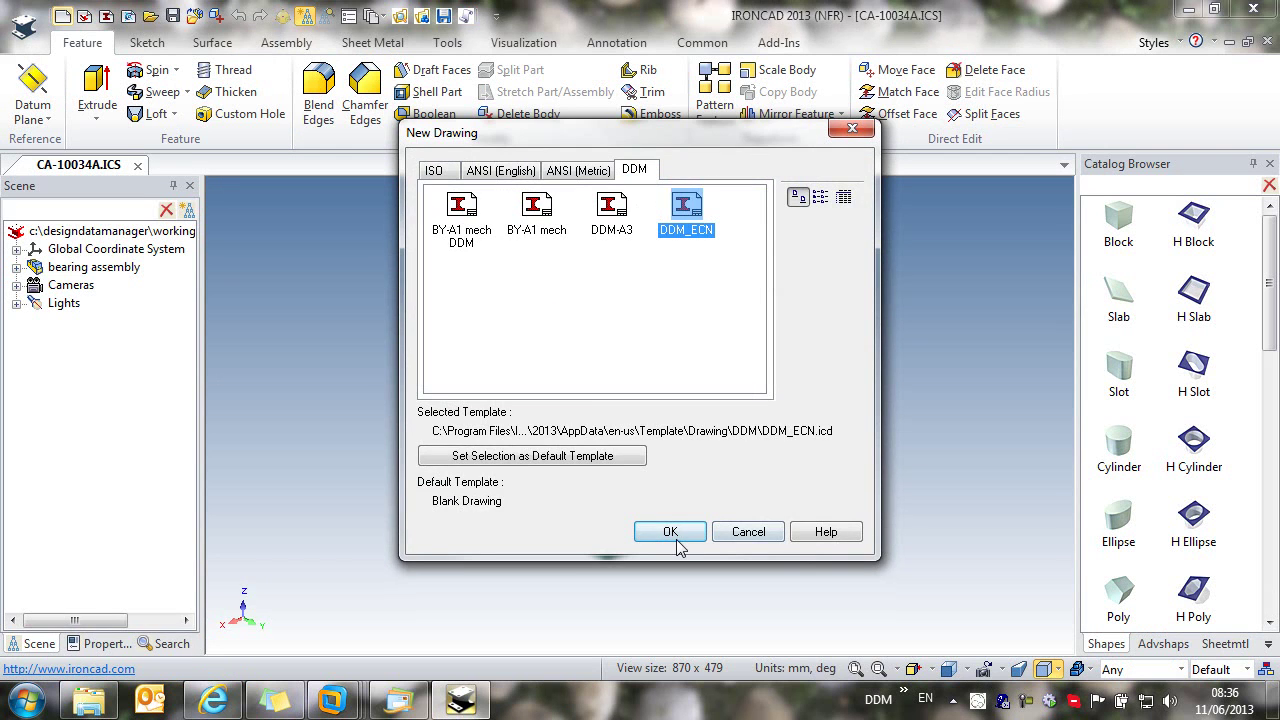
{"action": "left_click", "coordinate": [670, 531]}
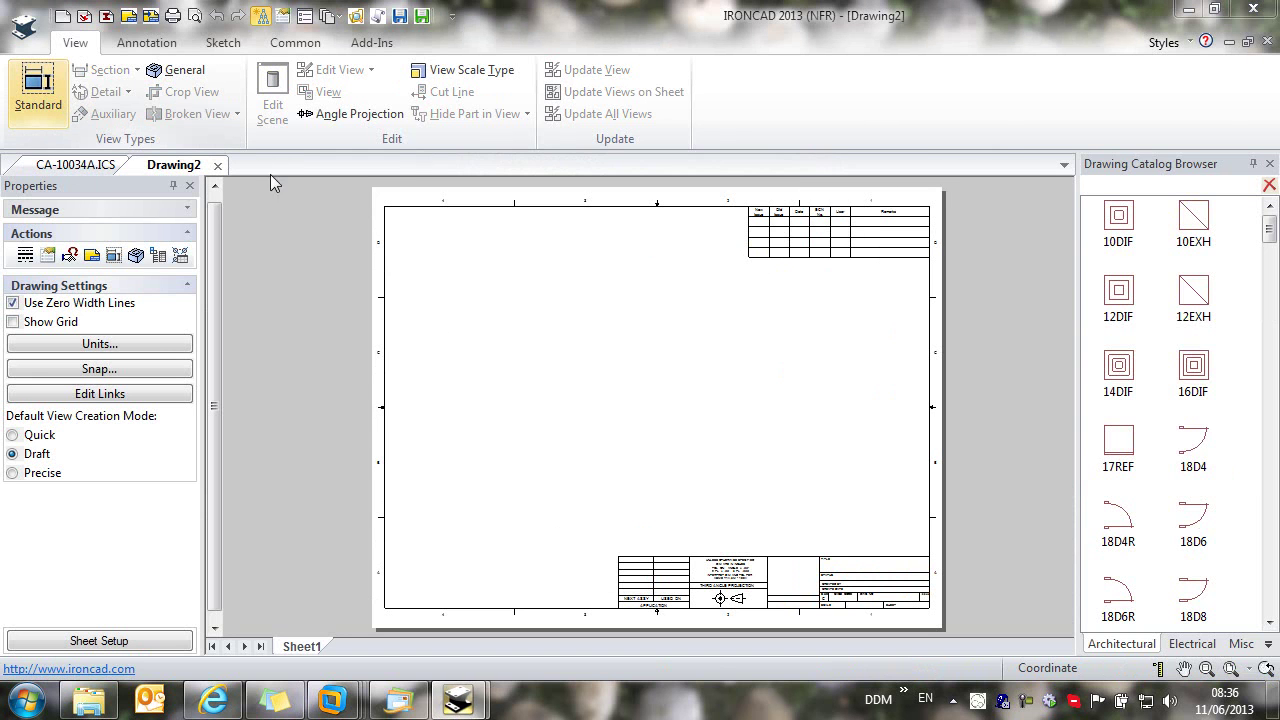
Step: Place front and right standard views of the bearing assembly on the sheet
{"action": "left_click", "coordinate": [38, 90]}
{"action": "left_click", "coordinate": [529, 428]}
{"action": "left_click", "coordinate": [584, 425]}
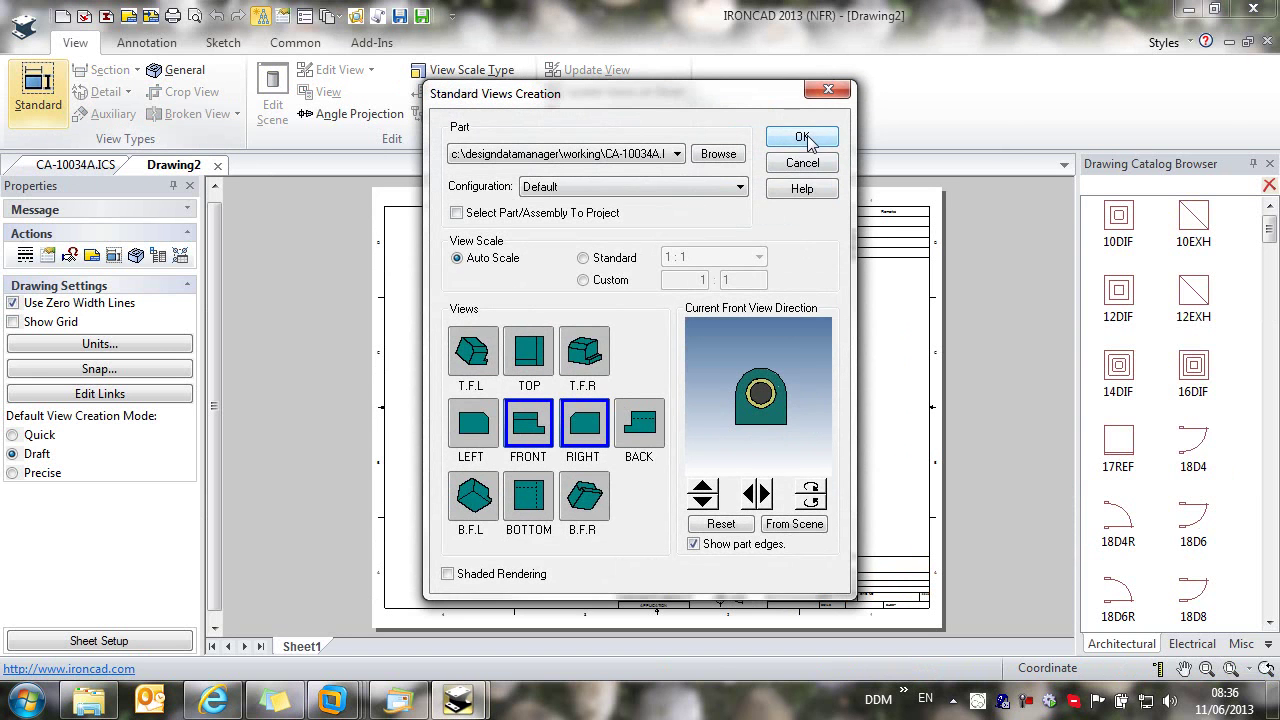
{"action": "left_click", "coordinate": [803, 138]}
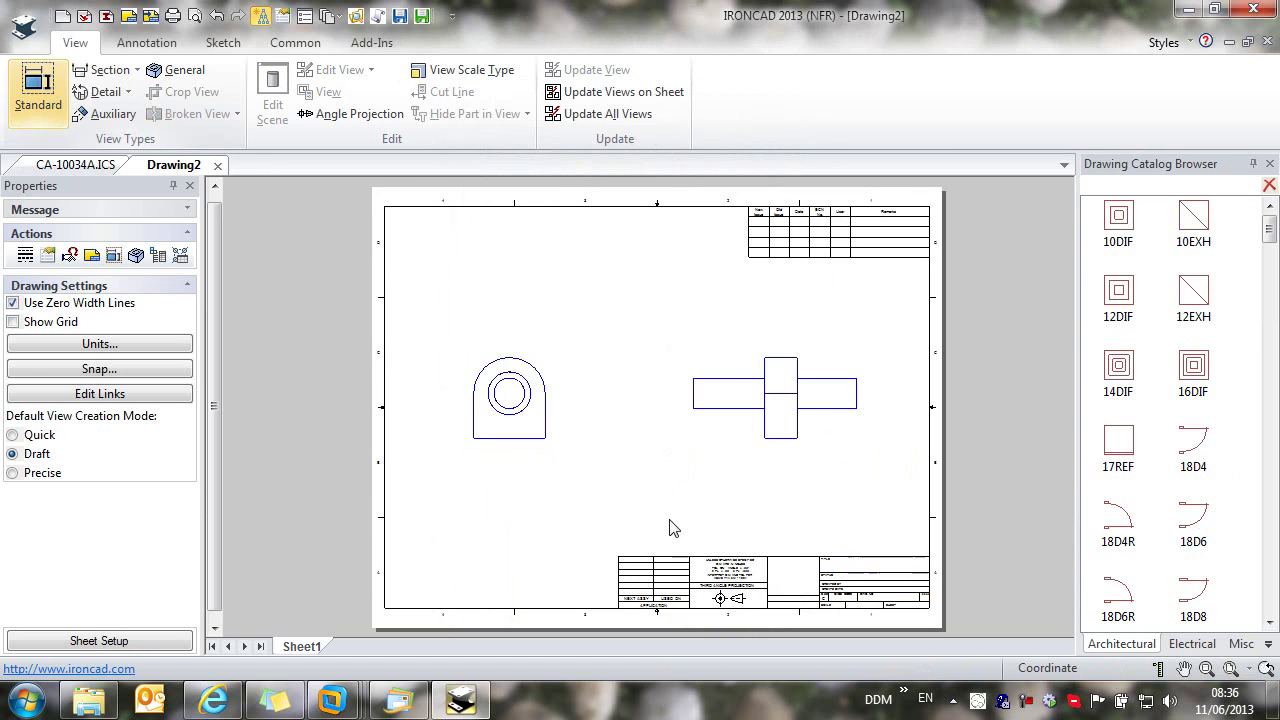
Step: Save the drawing to the database as CA-10034A, then close the drawing and 3D assembly
{"action": "left_click", "coordinate": [368, 46]}
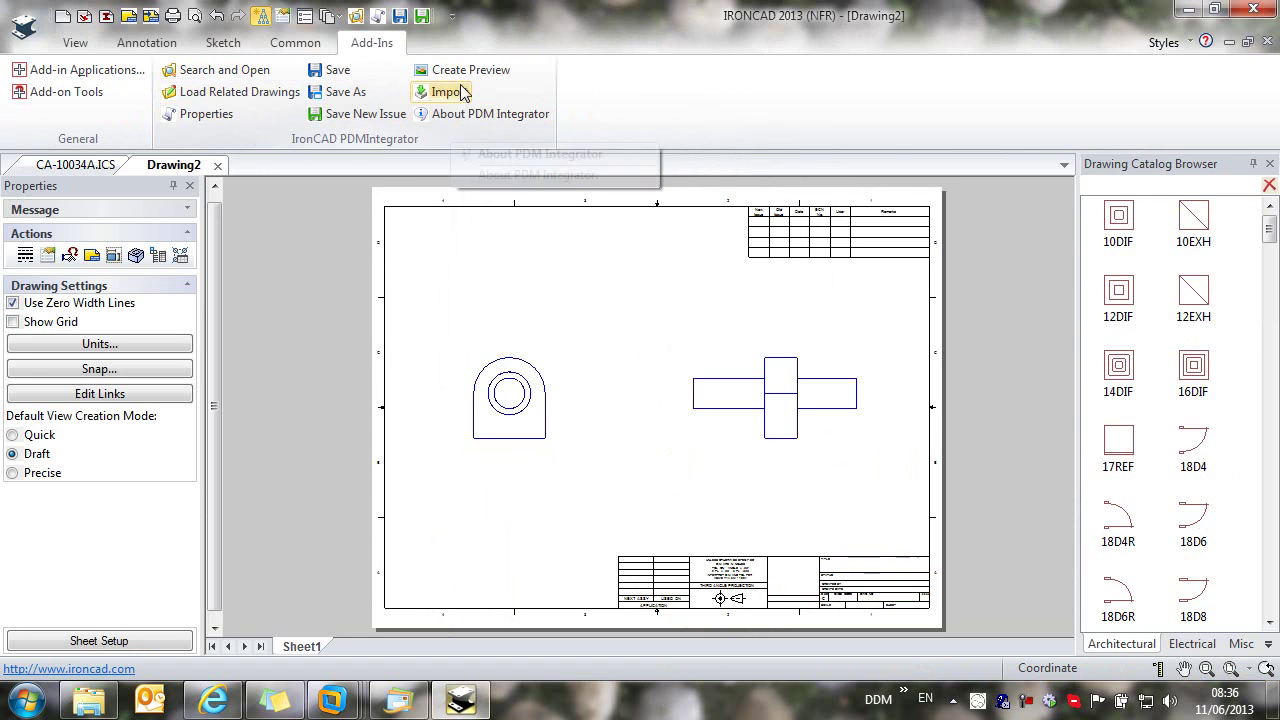
{"action": "left_click", "coordinate": [400, 17]}
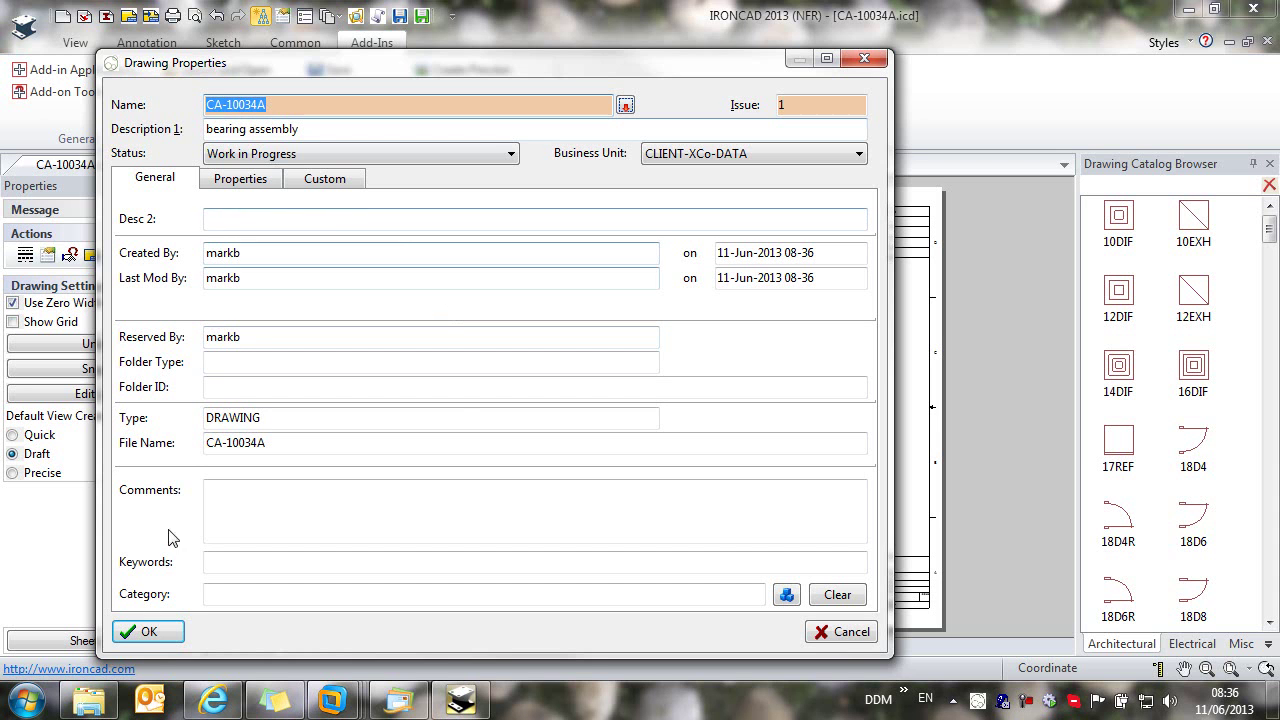
{"action": "left_click", "coordinate": [148, 631]}
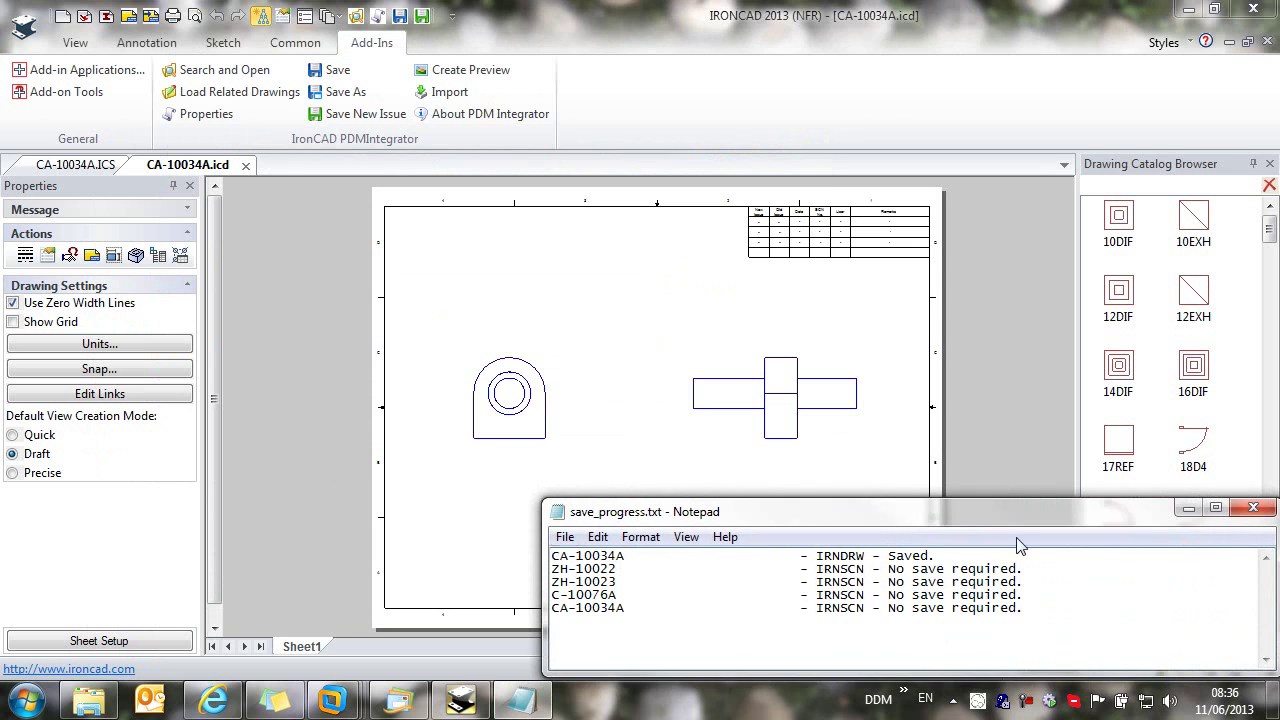
{"action": "mouse_move", "coordinate": [617, 385]}
{"action": "middle_mouse_down"}
{"action": "mouse_move", "coordinate": [563, 331]}
{"action": "mouse_move", "coordinate": [453, 265]}
{"action": "middle_mouse_up"}
{"action": "scroll", "coordinate": [885, 511], "scroll_direction": "up", "scroll_amount": 2}
{"action": "scroll", "coordinate": [752, 456], "scroll_direction": "up", "scroll_amount": 4}
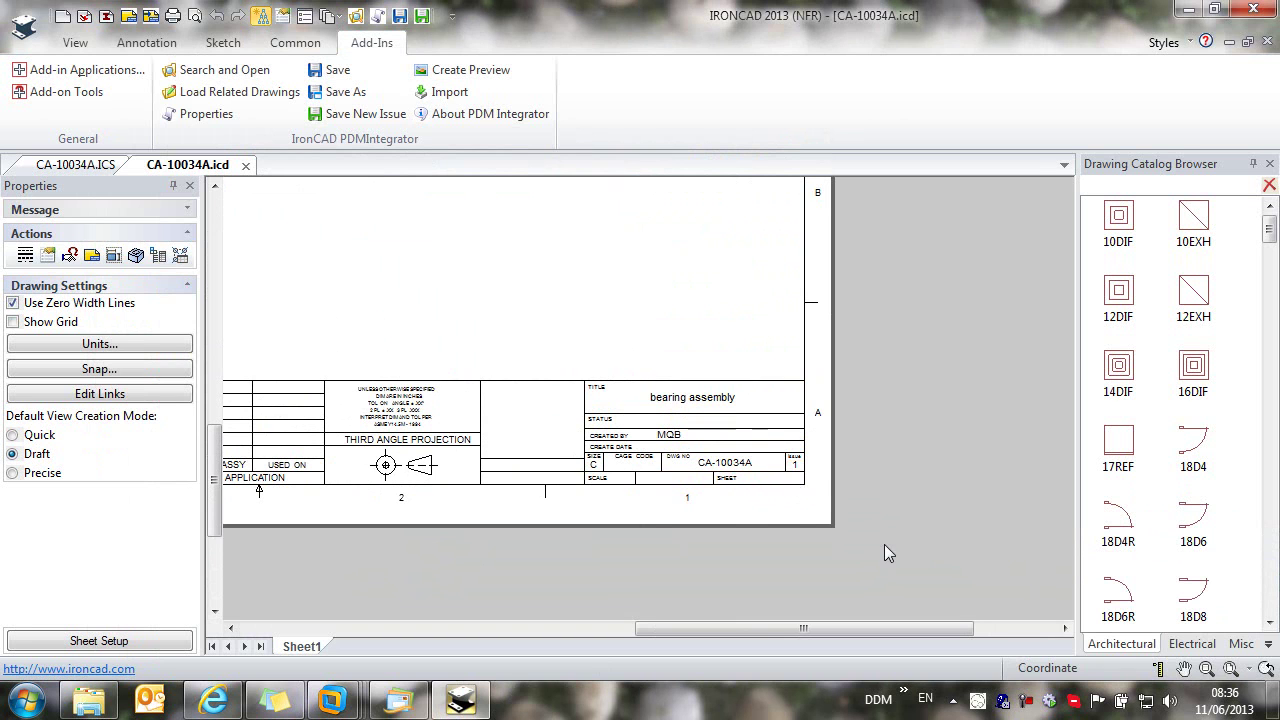
{"action": "left_click", "coordinate": [247, 167]}
{"action": "left_click", "coordinate": [136, 165]}
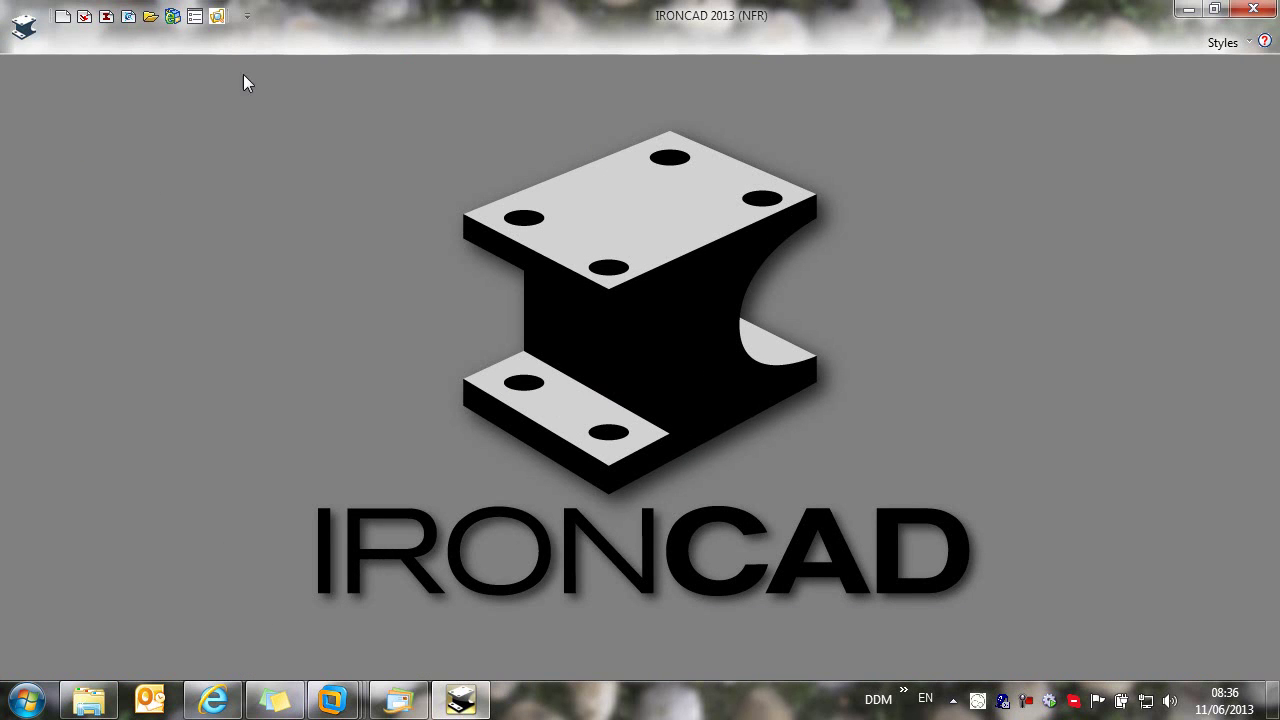
Step: Open DDM and go into the PX-1011 project in My Working Folder
{"action": "left_click", "coordinate": [218, 17]}
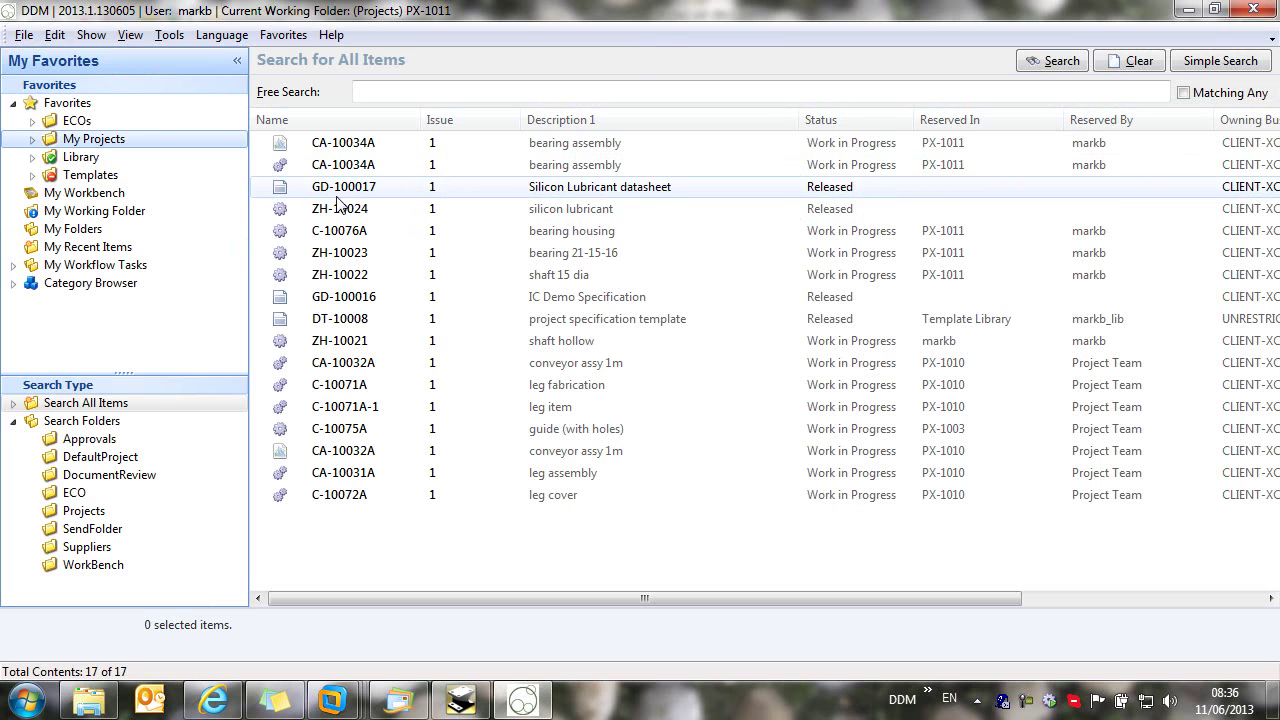
{"action": "left_click", "coordinate": [13, 104]}
{"action": "left_click", "coordinate": [95, 139]}
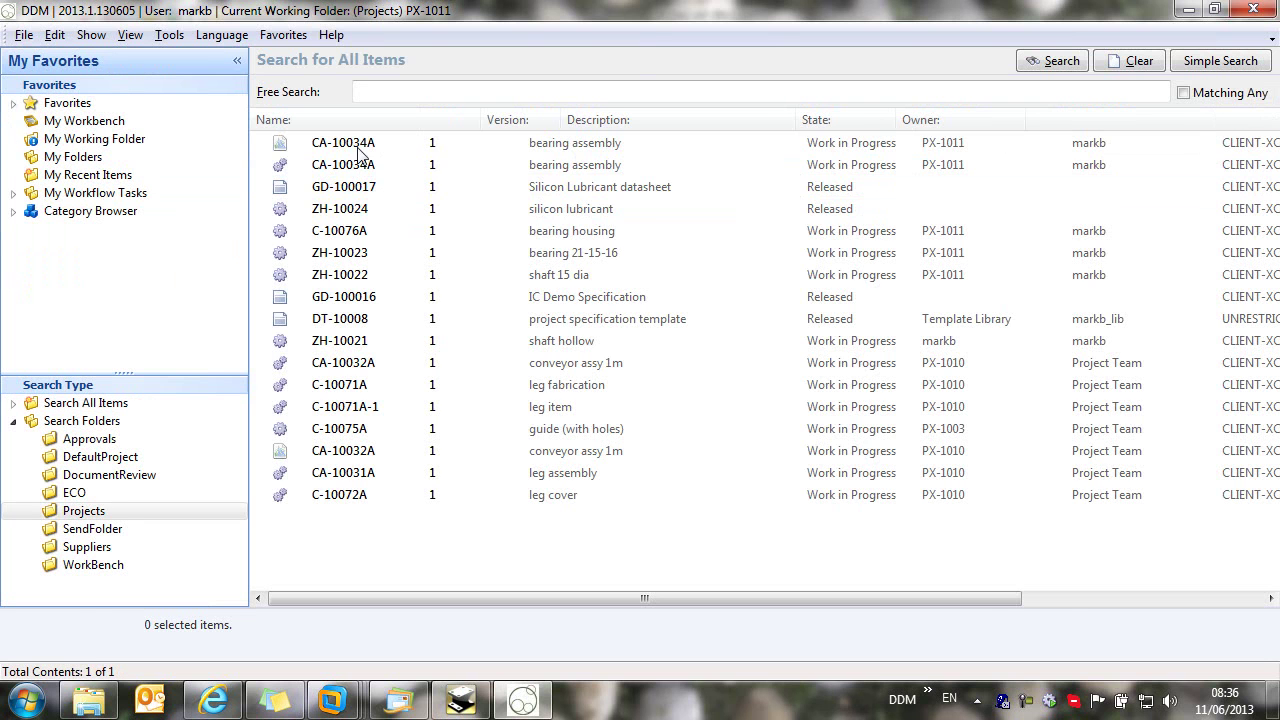
{"action": "double_click", "coordinate": [371, 142]}
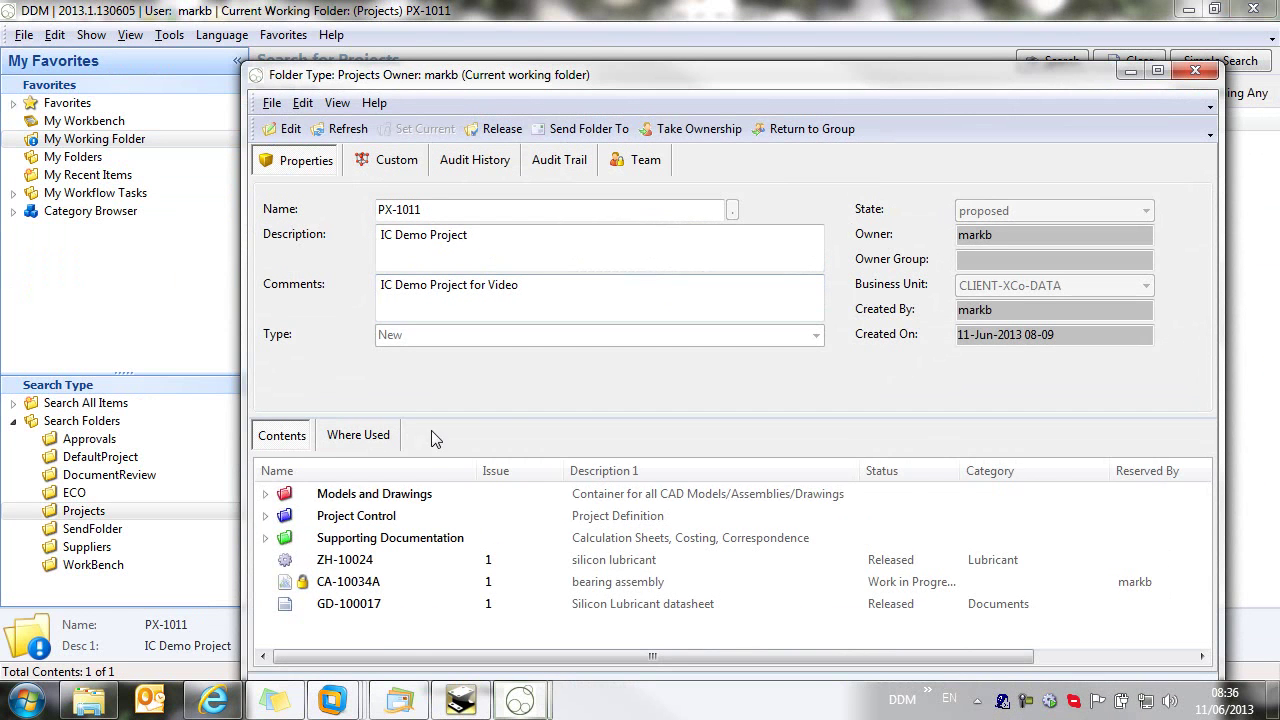
Step: Expand Models and Drawings and bring up the actions for the CA-10034A drawing
{"action": "left_click_drag", "start_coordinate": [377, 631], "coordinate": [294, 494]}
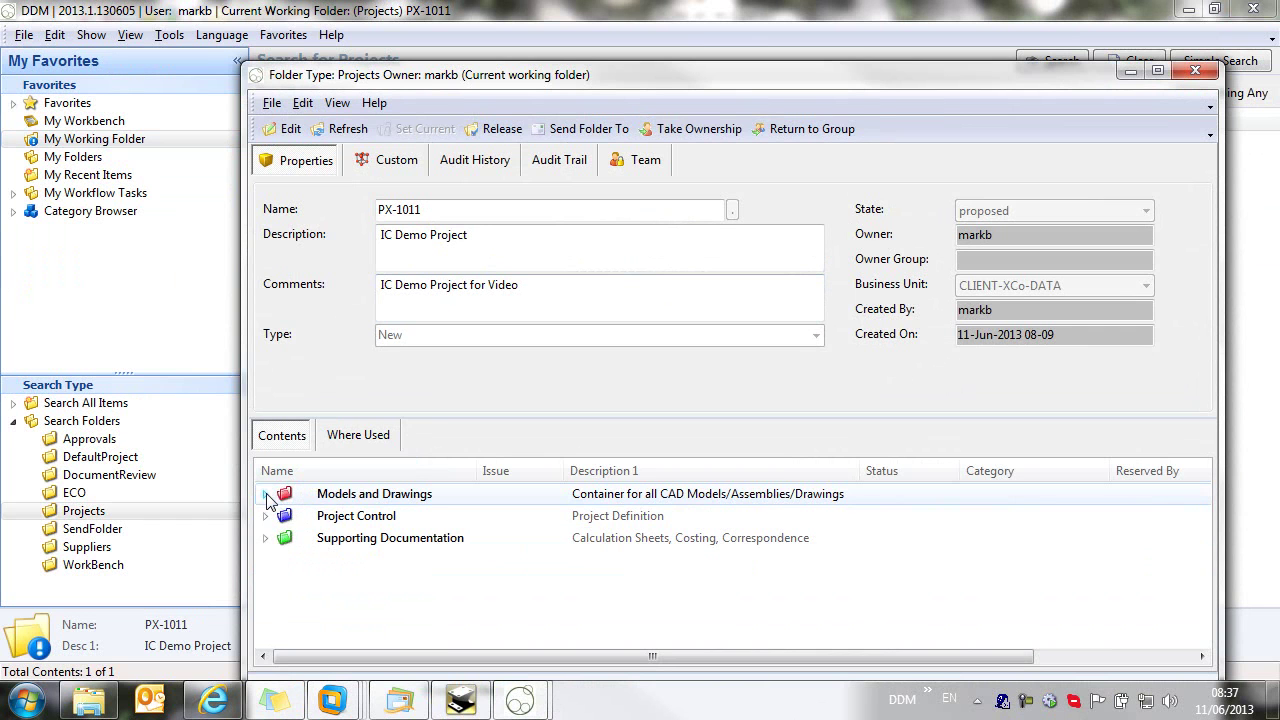
{"action": "left_click", "coordinate": [265, 494]}
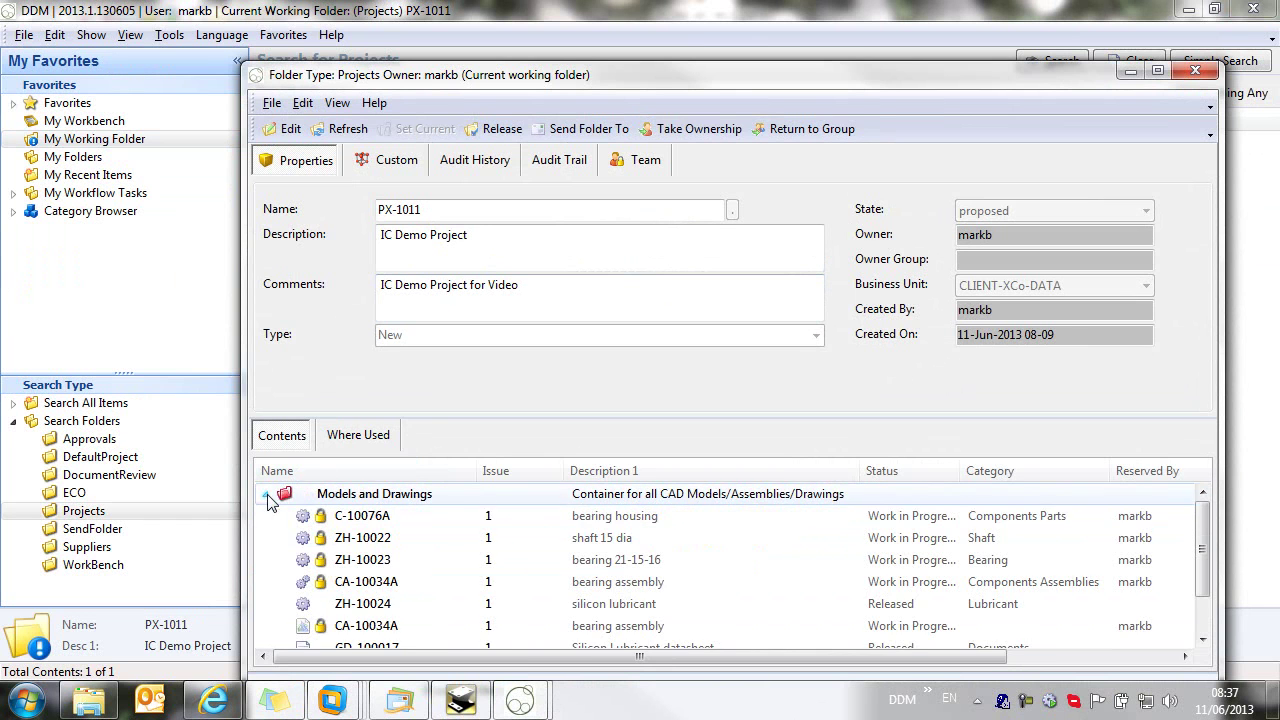
{"action": "scroll", "coordinate": [505, 540], "scroll_direction": "down", "scroll_amount": 1}
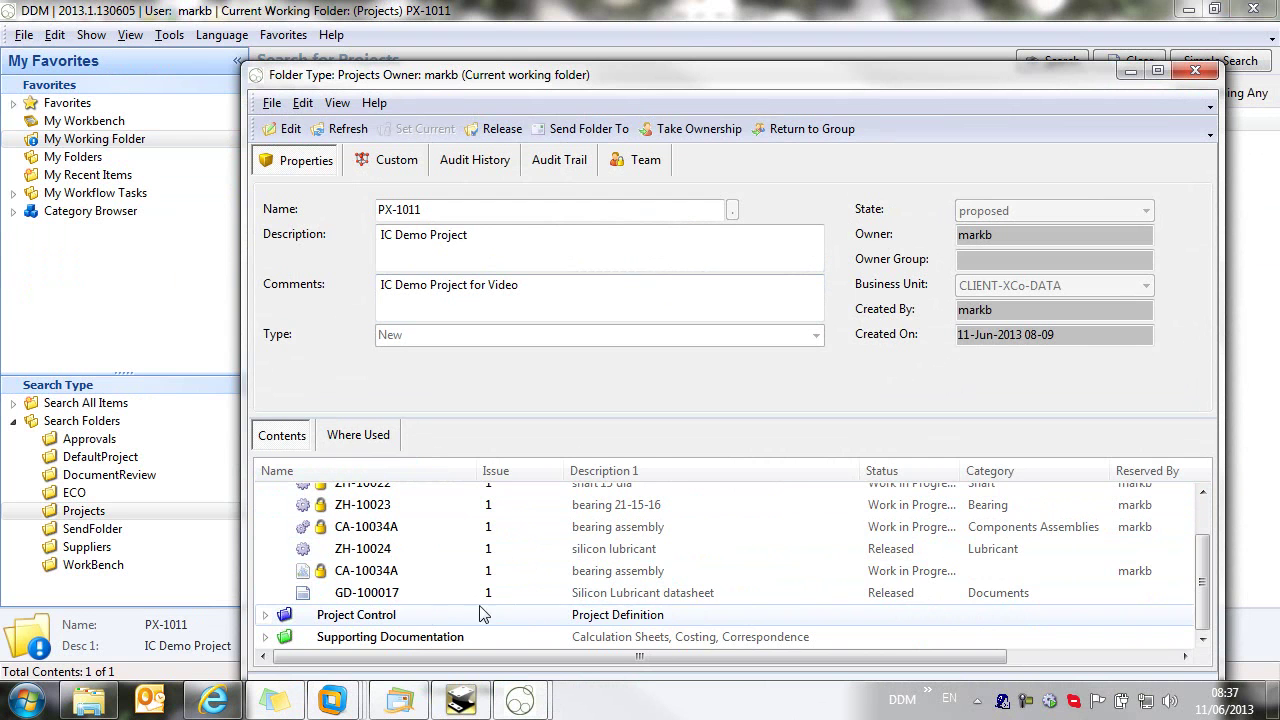
{"action": "right_click", "coordinate": [406, 580]}
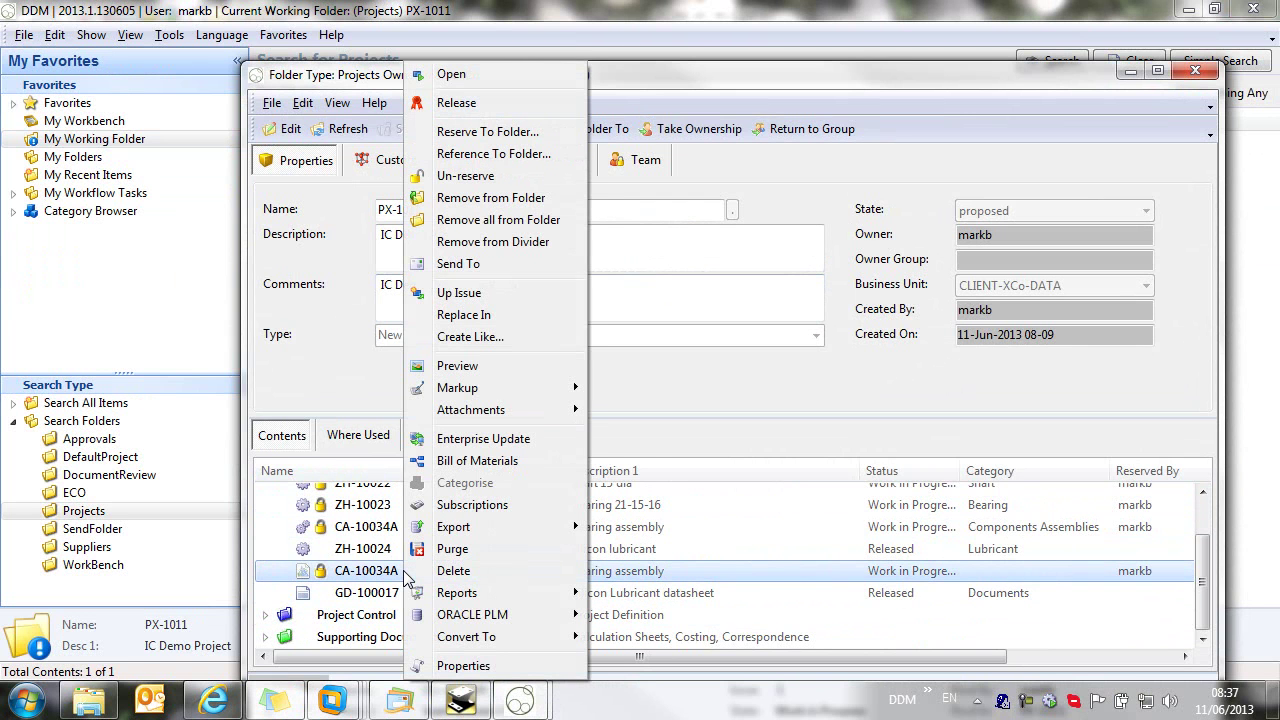
Step: Start releasing CA-10034A, expanding all items and selecting all five drawing, assembly and part rows
{"action": "left_click", "coordinate": [496, 104]}
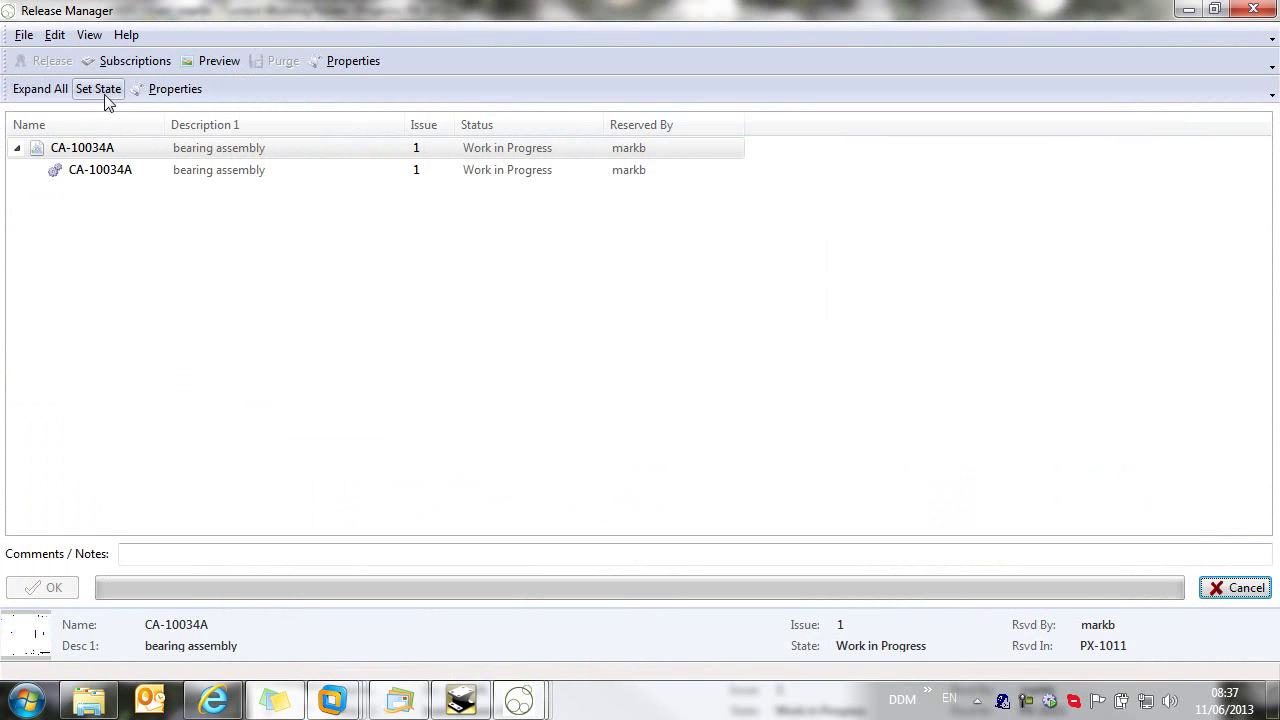
{"action": "left_click", "coordinate": [55, 89]}
{"action": "left_click", "coordinate": [205, 150]}
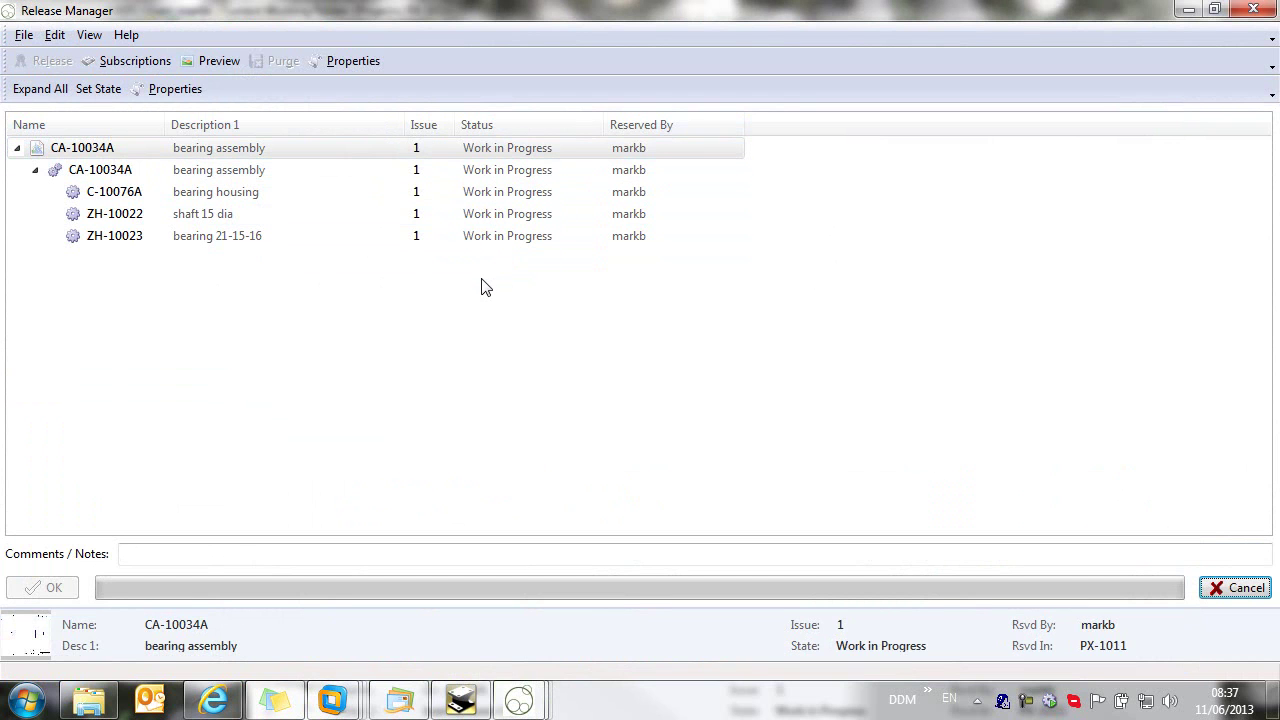
{"action": "key", "text": "ctrl+a"}
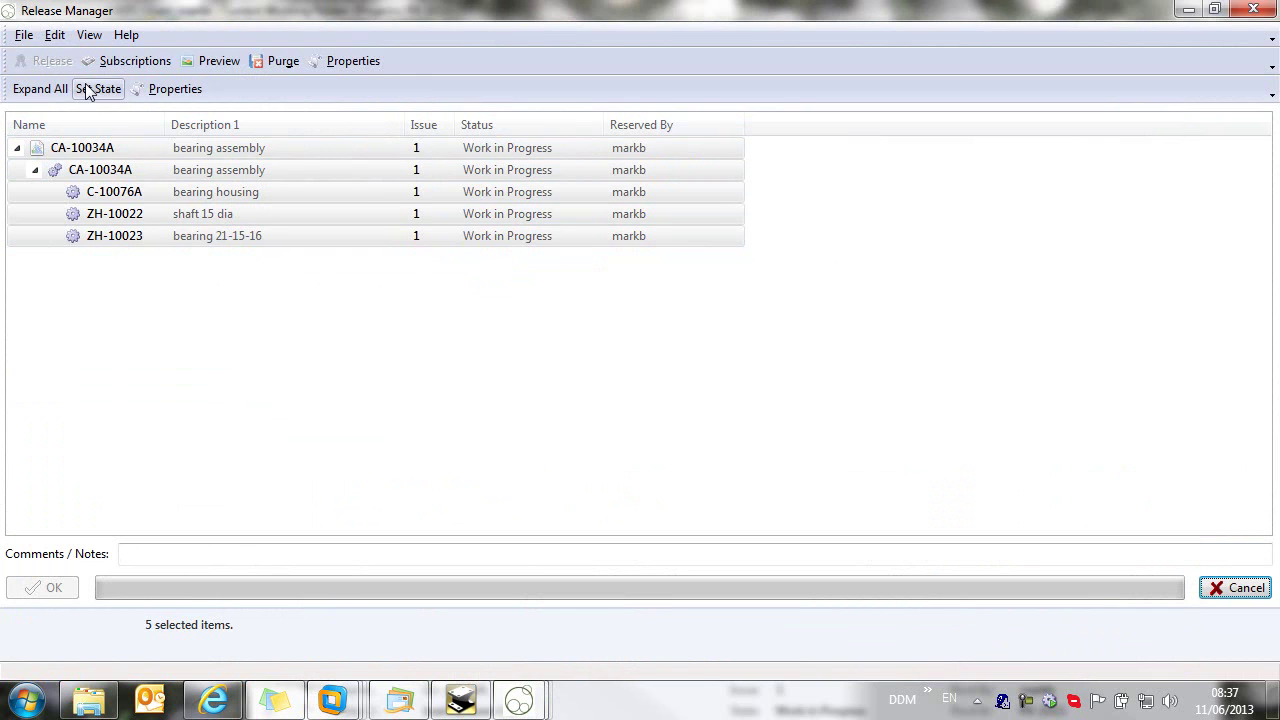
Step: Set all five items to Released with the comment 'ready for production' and confirm
{"action": "left_click", "coordinate": [95, 88]}
{"action": "left_click", "coordinate": [220, 80]}
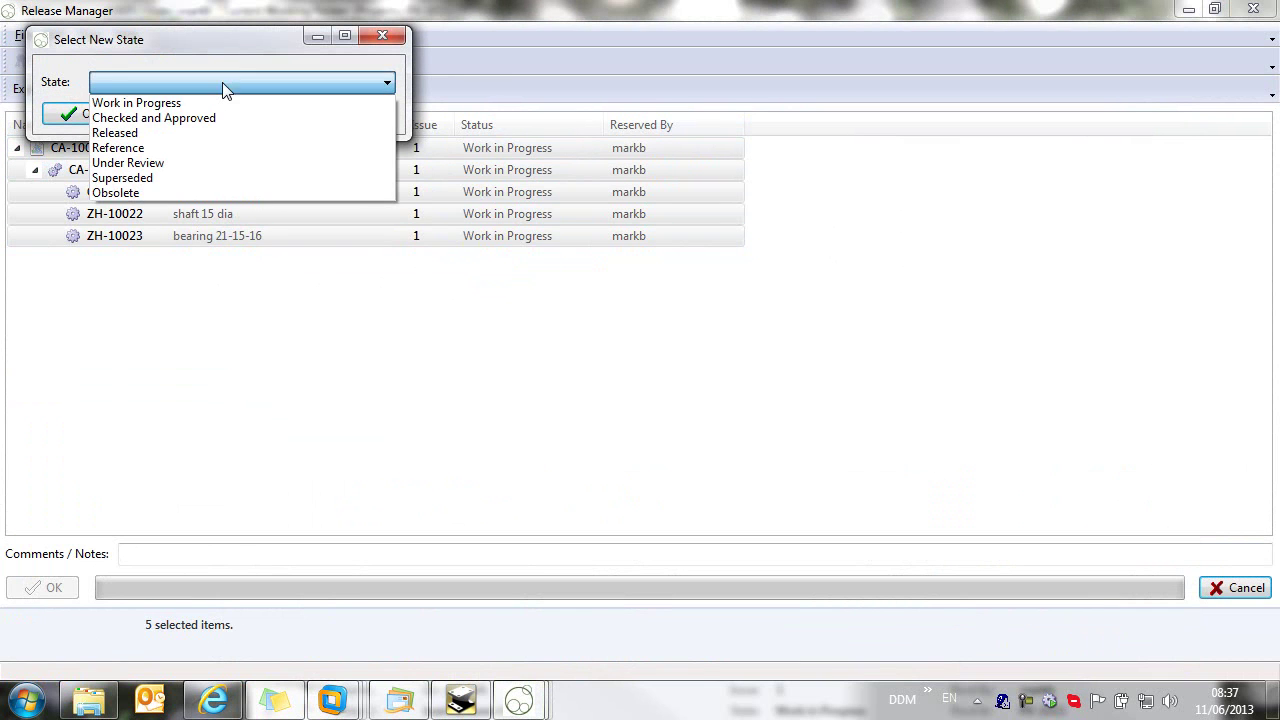
{"action": "left_click", "coordinate": [188, 130]}
{"action": "left_click", "coordinate": [65, 115]}
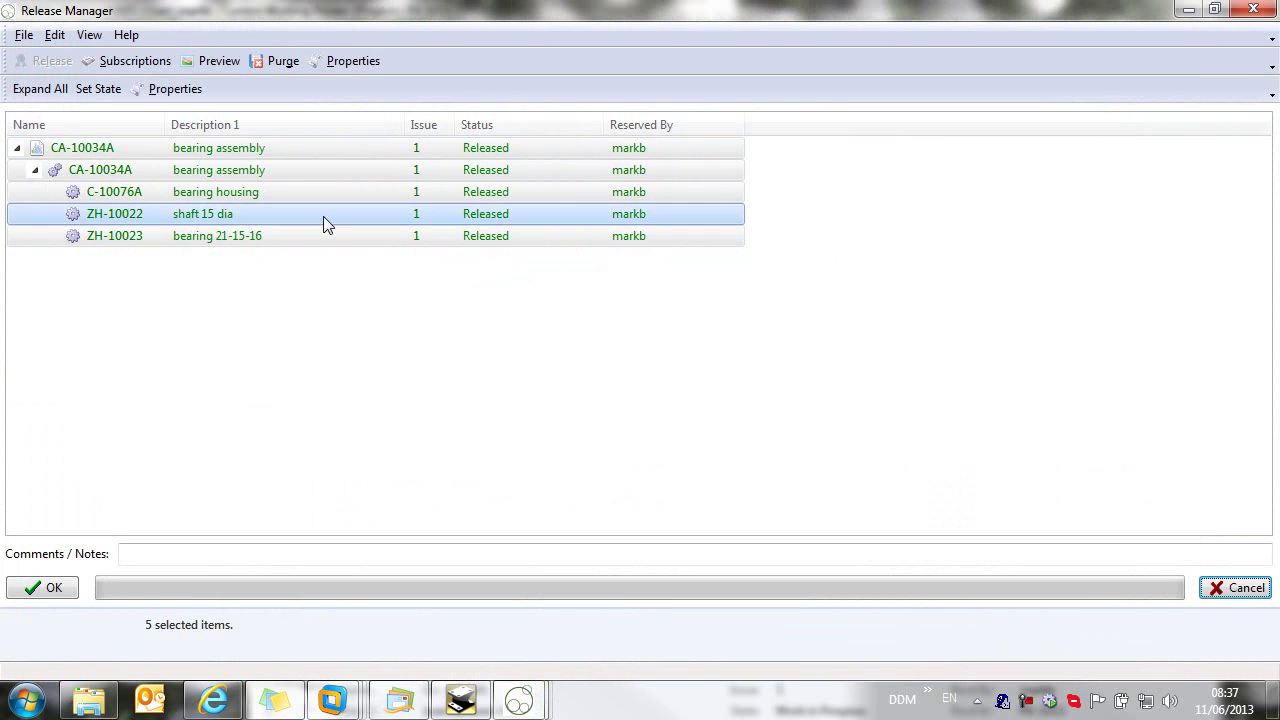
{"action": "left_click", "coordinate": [205, 555]}
{"action": "type", "text": "ready for production"}
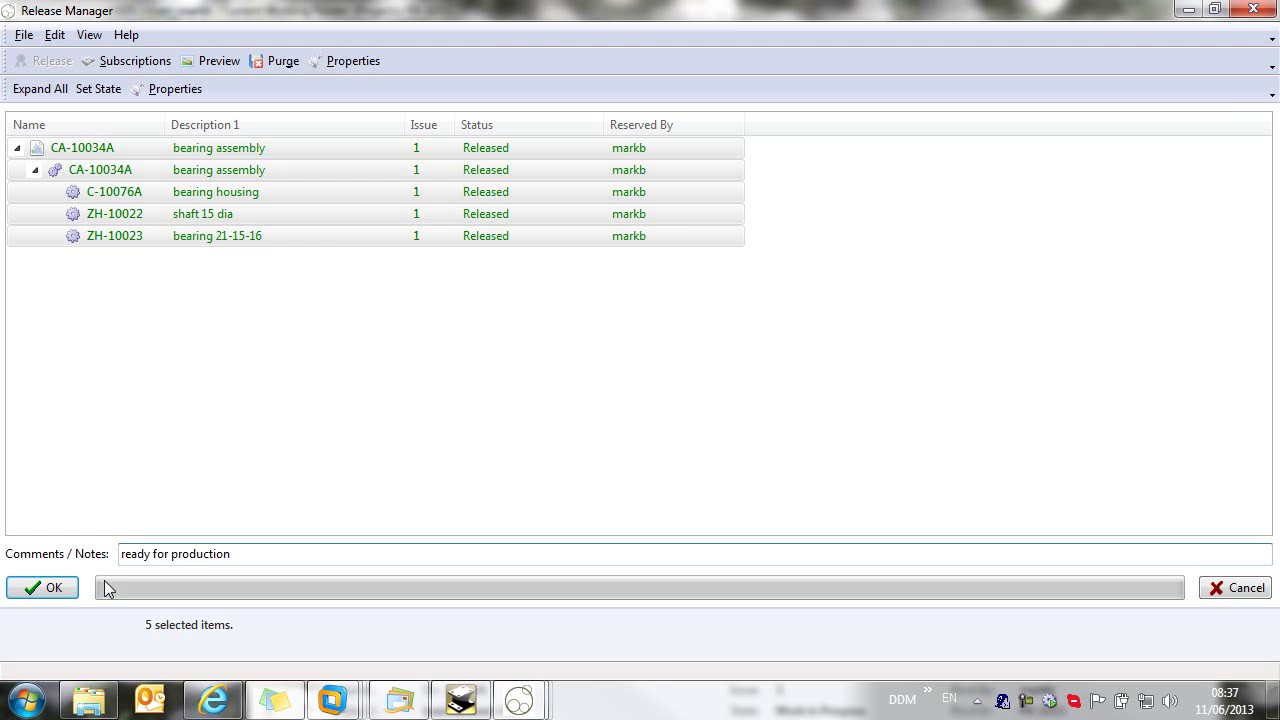
{"action": "left_click", "coordinate": [30, 592]}
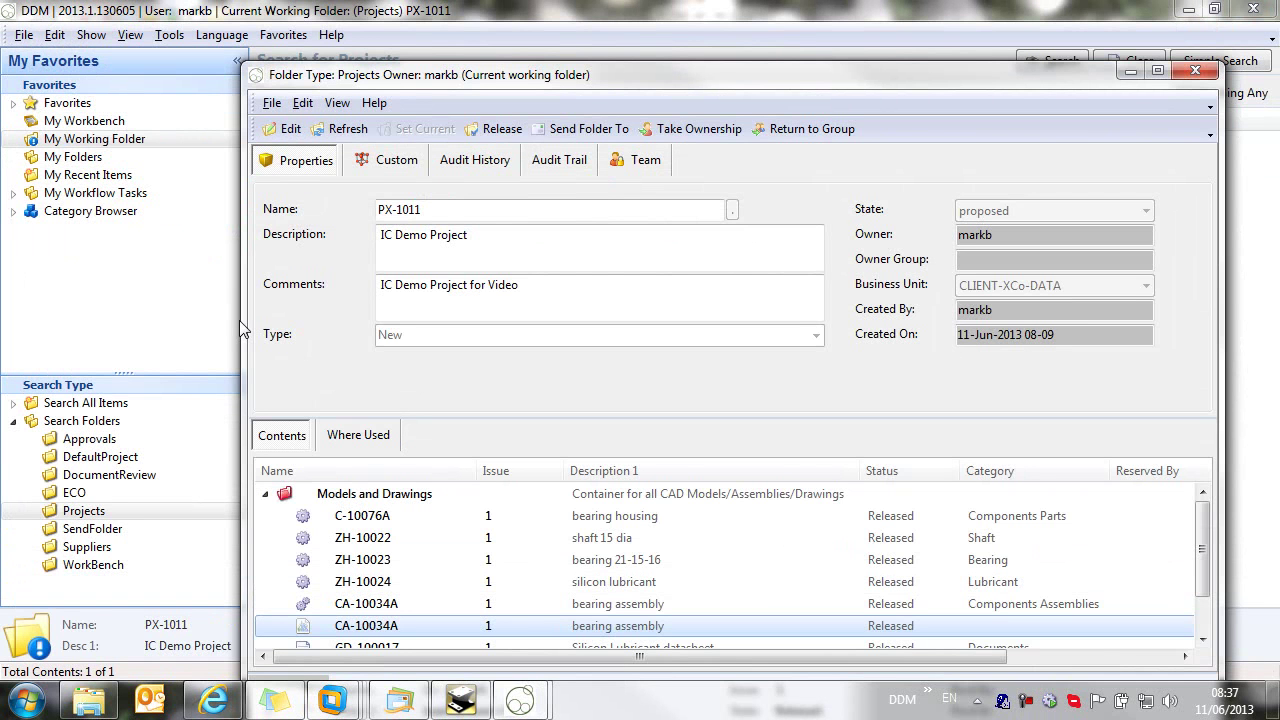
{"action": "left_click_drag", "start_coordinate": [516, 80], "coordinate": [430, 27]}
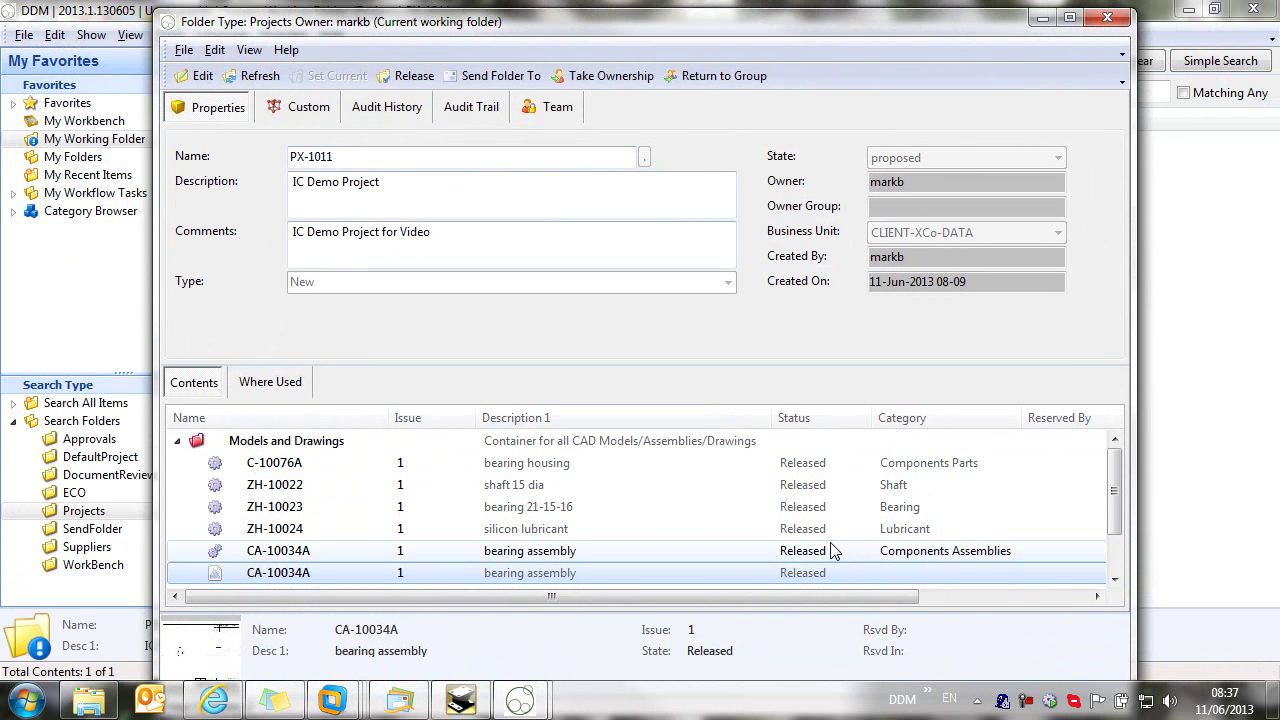
Step: Close the project folder and list all 19 existing ECOs
{"action": "left_click", "coordinate": [1107, 17]}
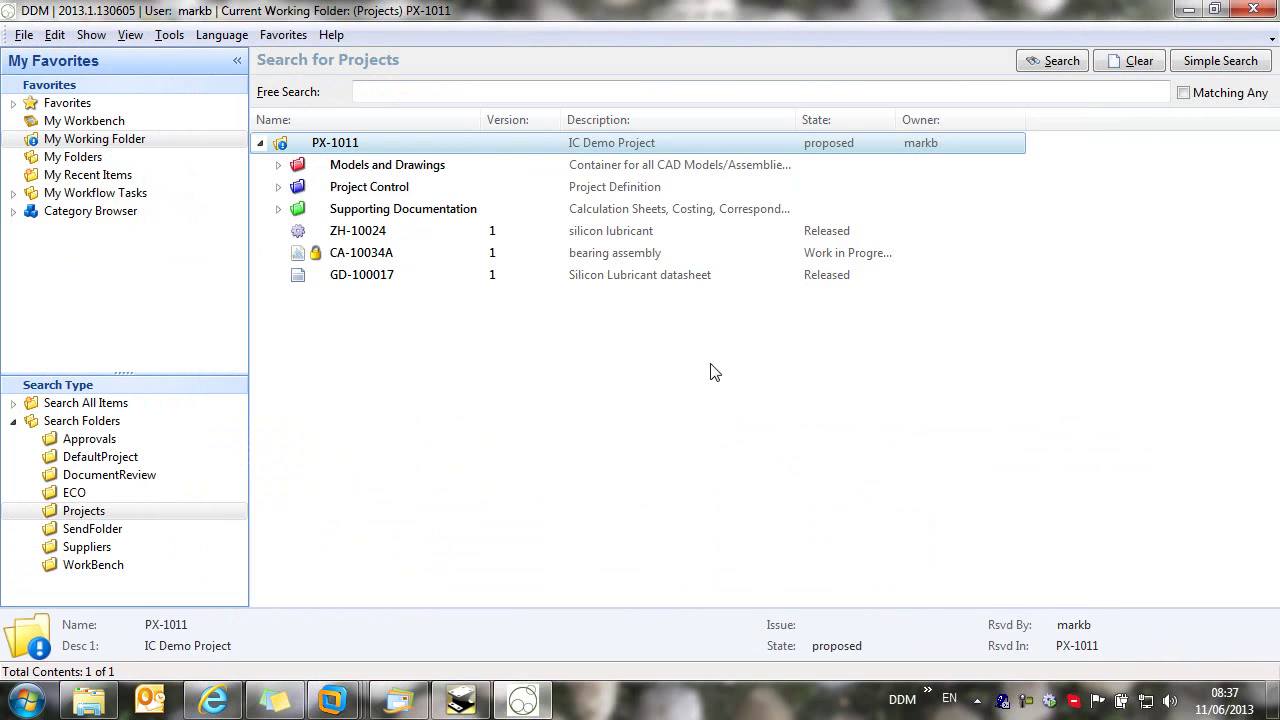
{"action": "left_click", "coordinate": [478, 398]}
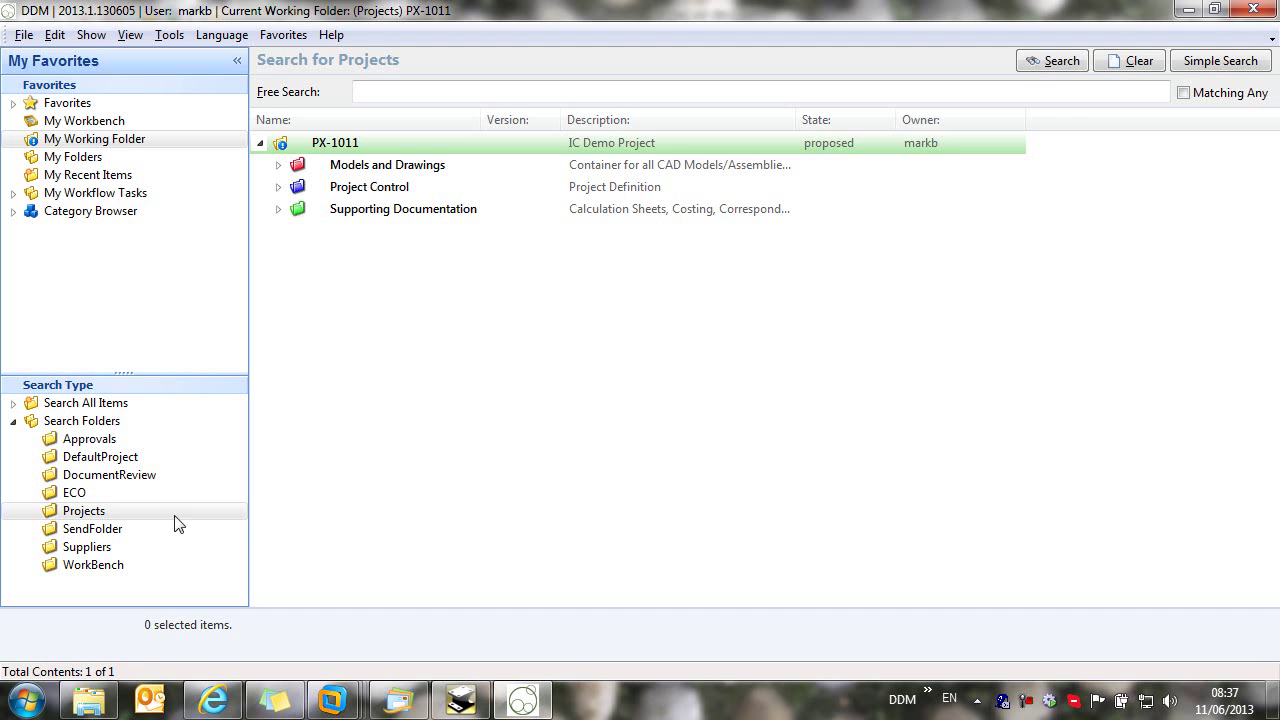
{"action": "left_click", "coordinate": [82, 492]}
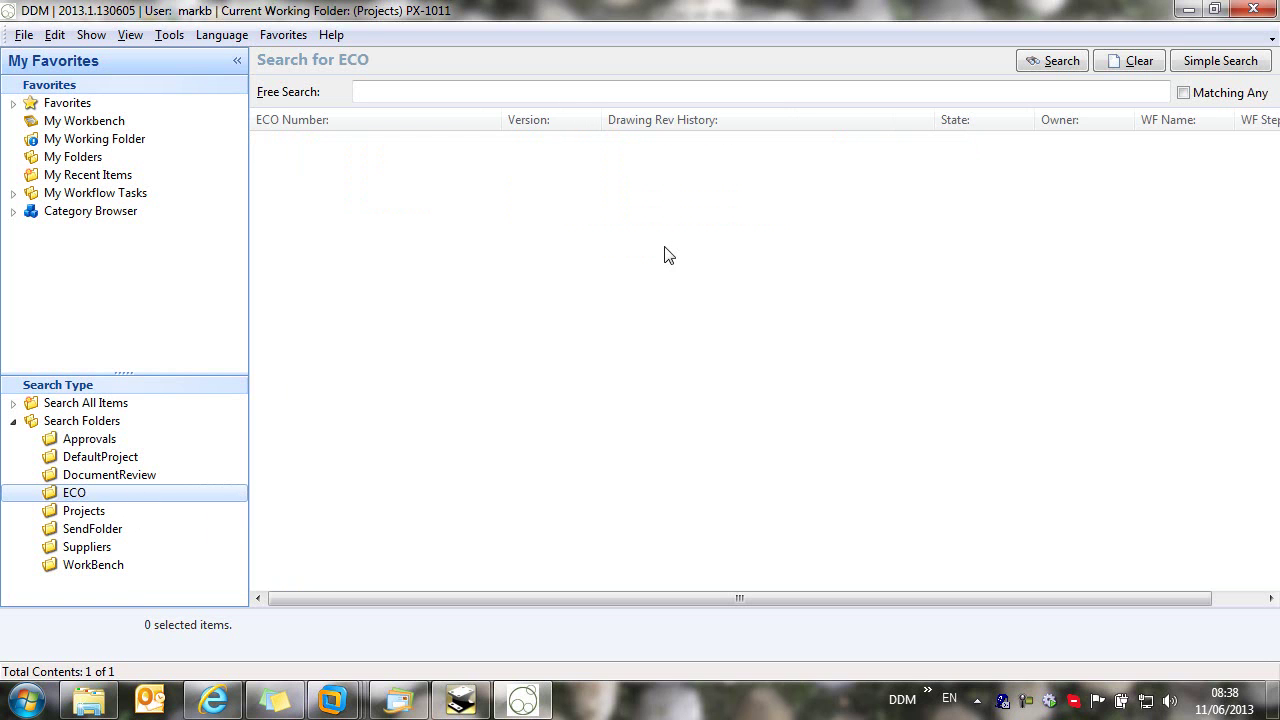
{"action": "left_click", "coordinate": [1058, 62]}
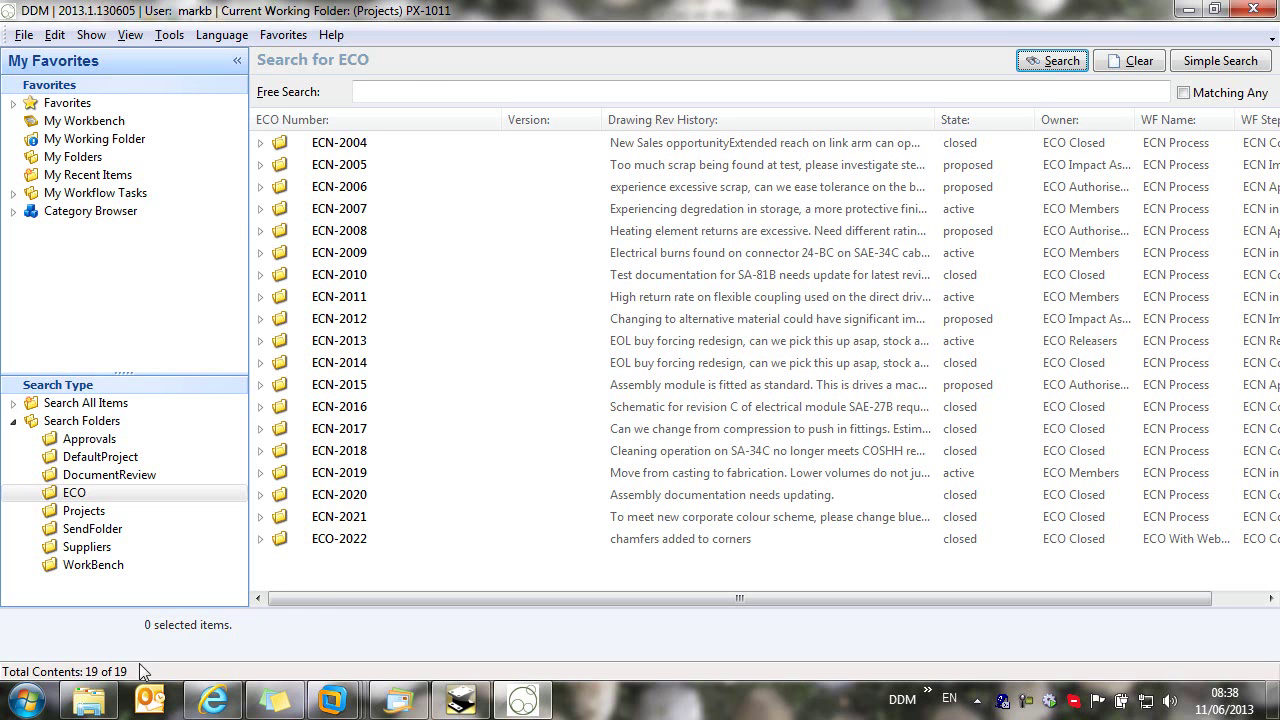
Step: Filter the ECO list with a free search for 'active', leaving five ECOs
{"action": "left_click", "coordinate": [414, 89]}
{"action": "type", "text": "active"}
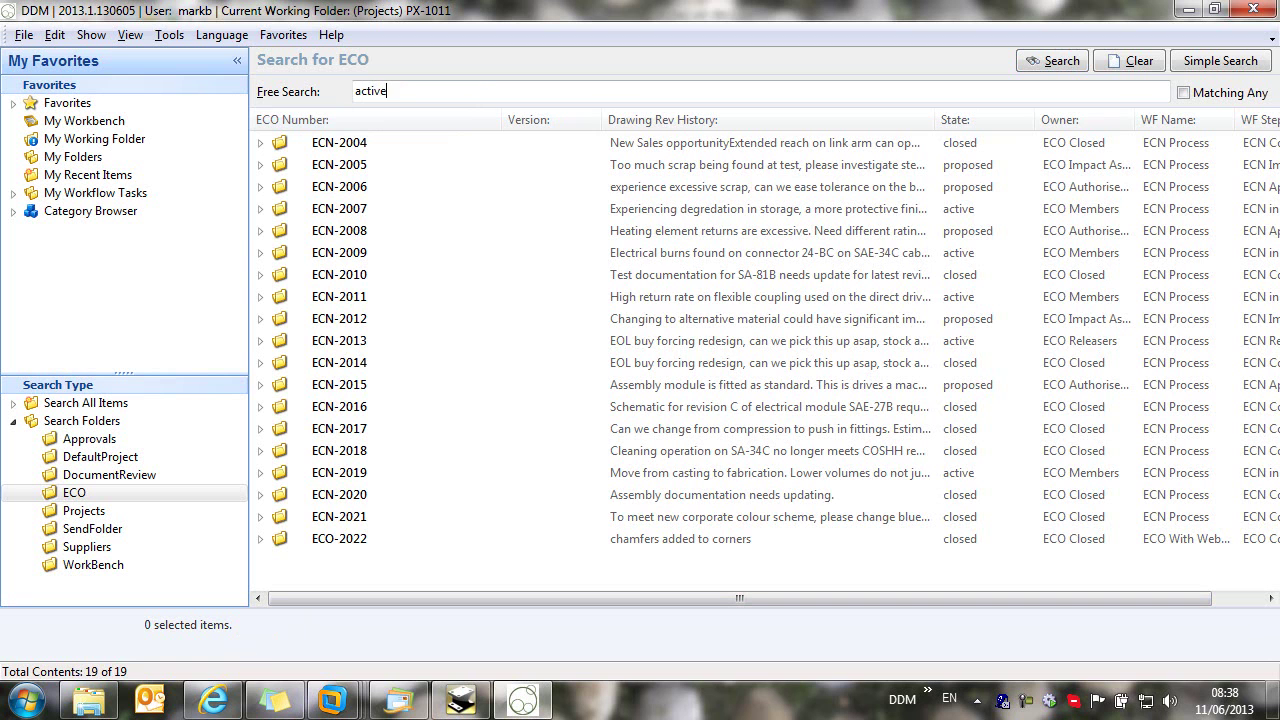
{"action": "key", "text": "Return"}
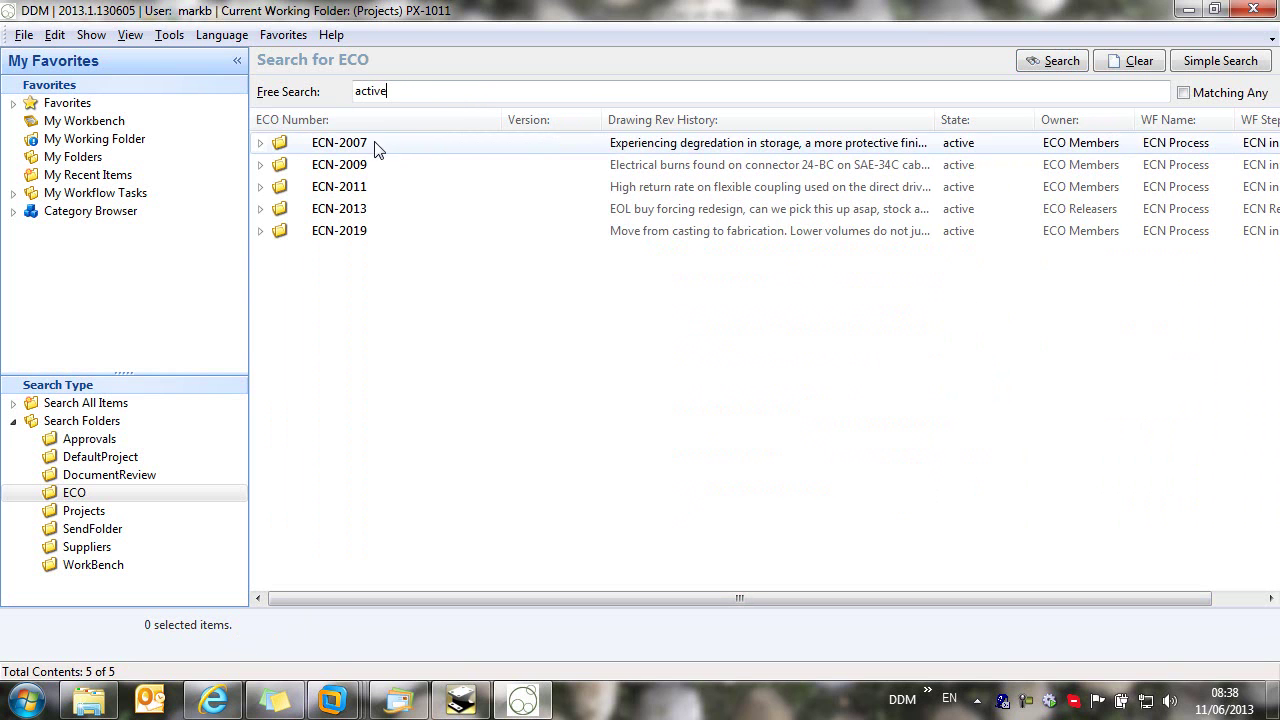
{"action": "double_click", "coordinate": [350, 238]}
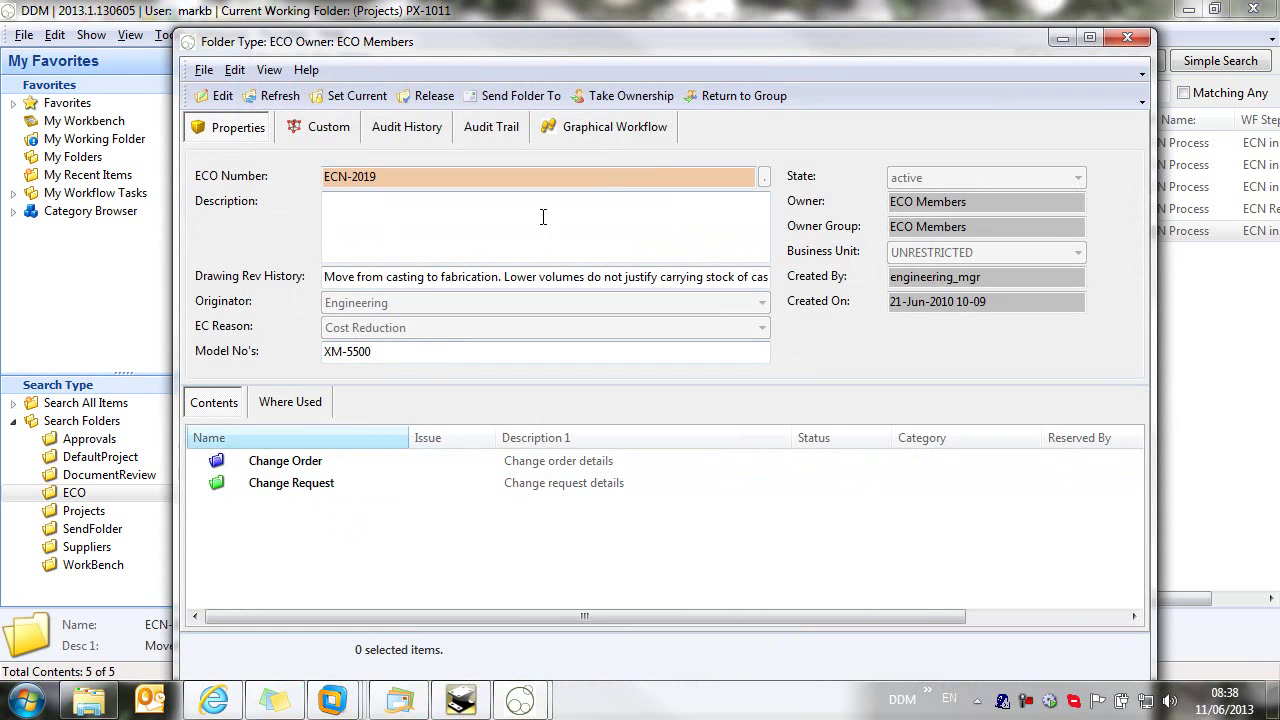
{"action": "left_click", "coordinate": [634, 129]}
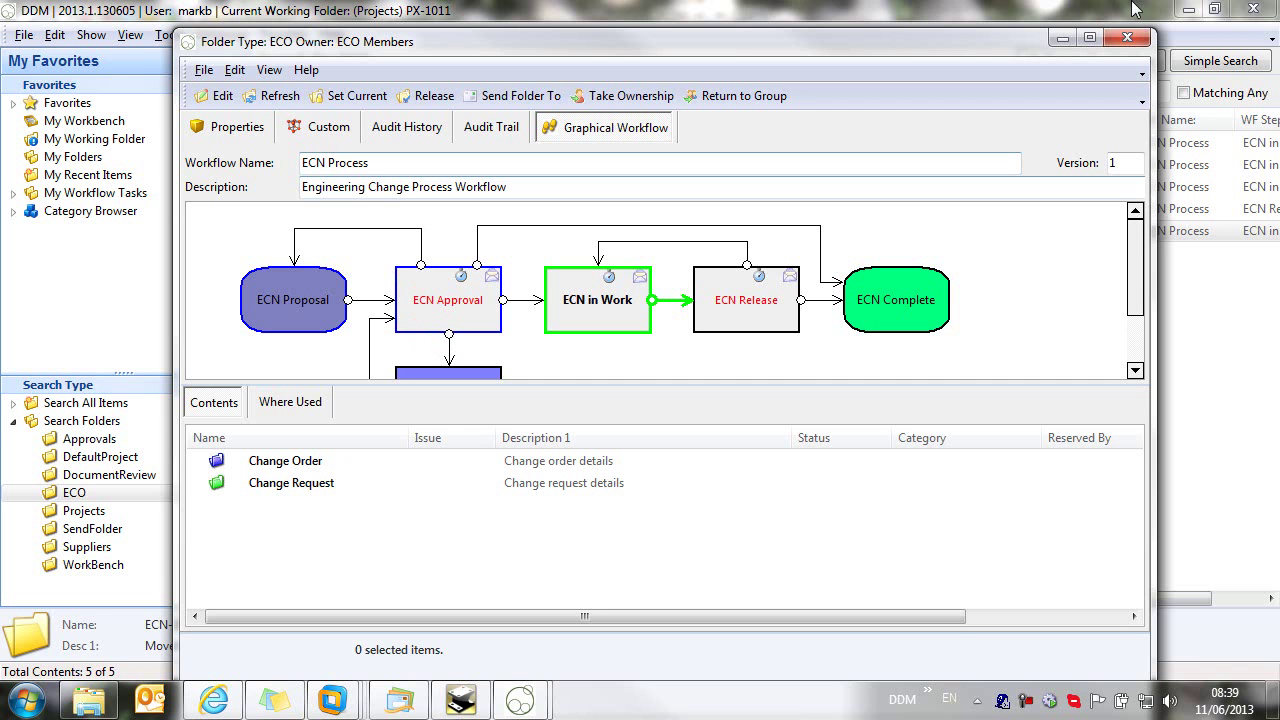
{"action": "left_click", "coordinate": [1127, 37]}
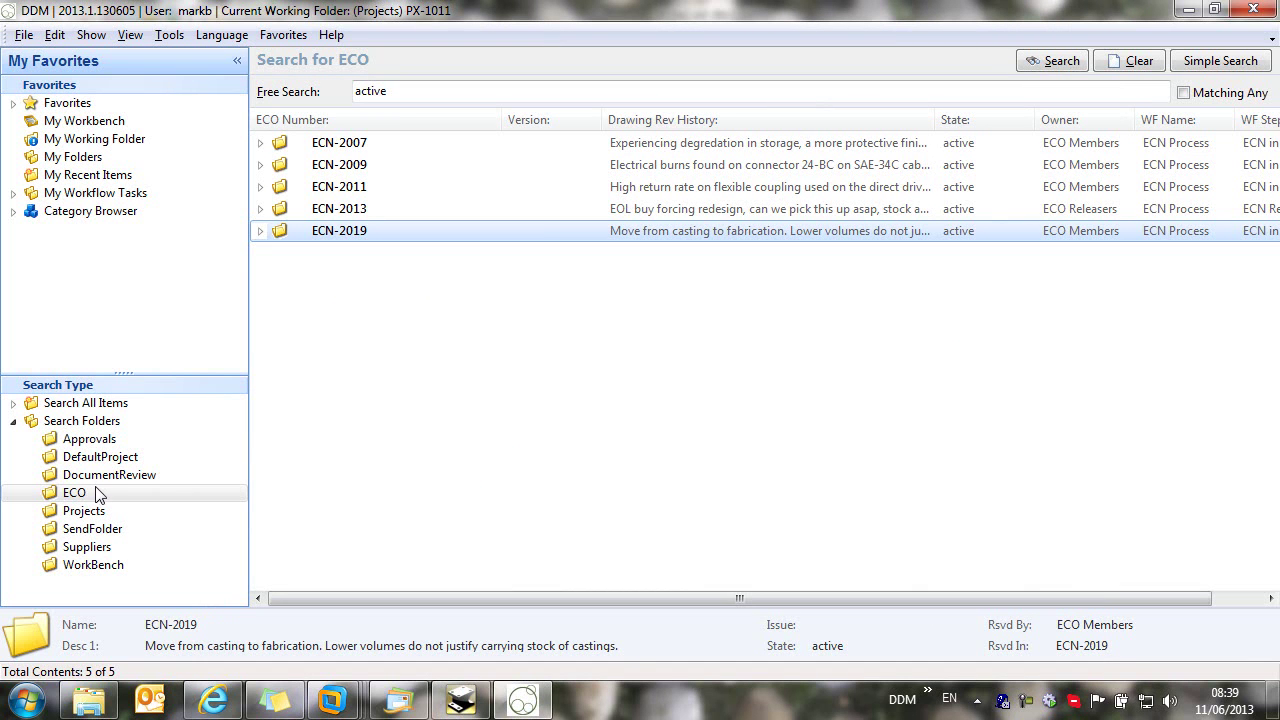
Step: Create a new ECO Folders item with the next number, ECO-2023
{"action": "right_click", "coordinate": [80, 497]}
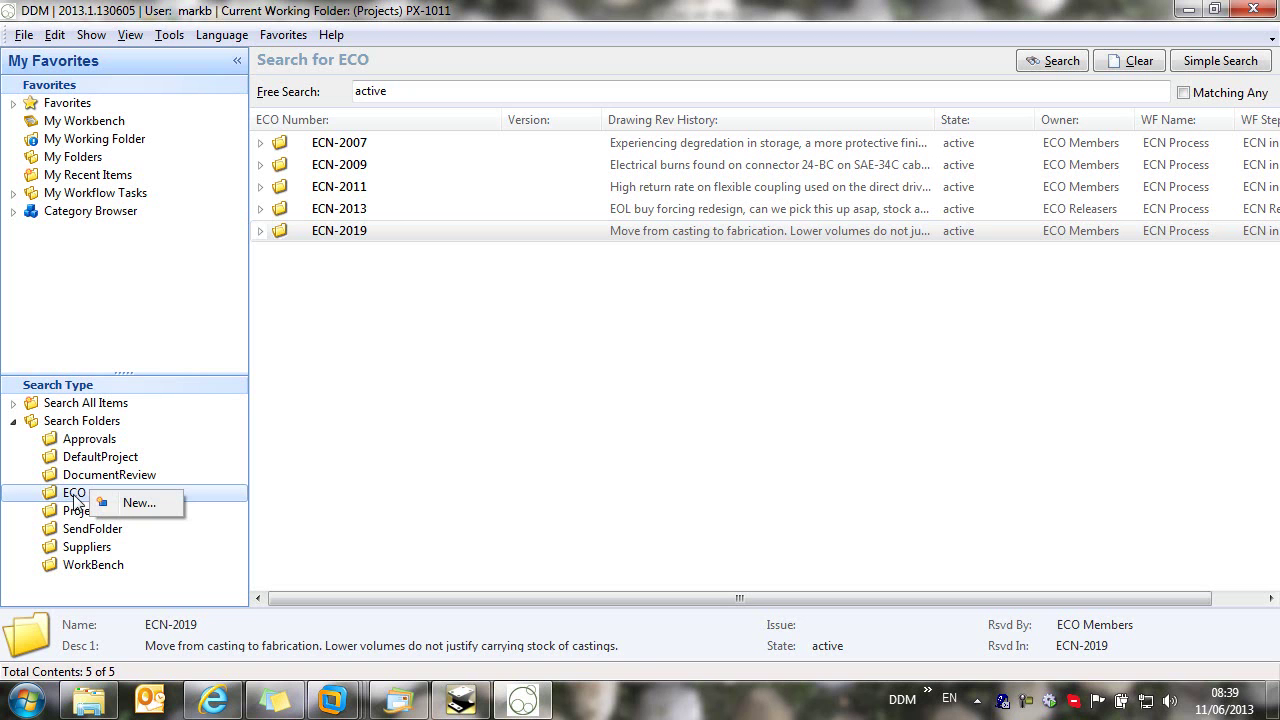
{"action": "left_click", "coordinate": [143, 502]}
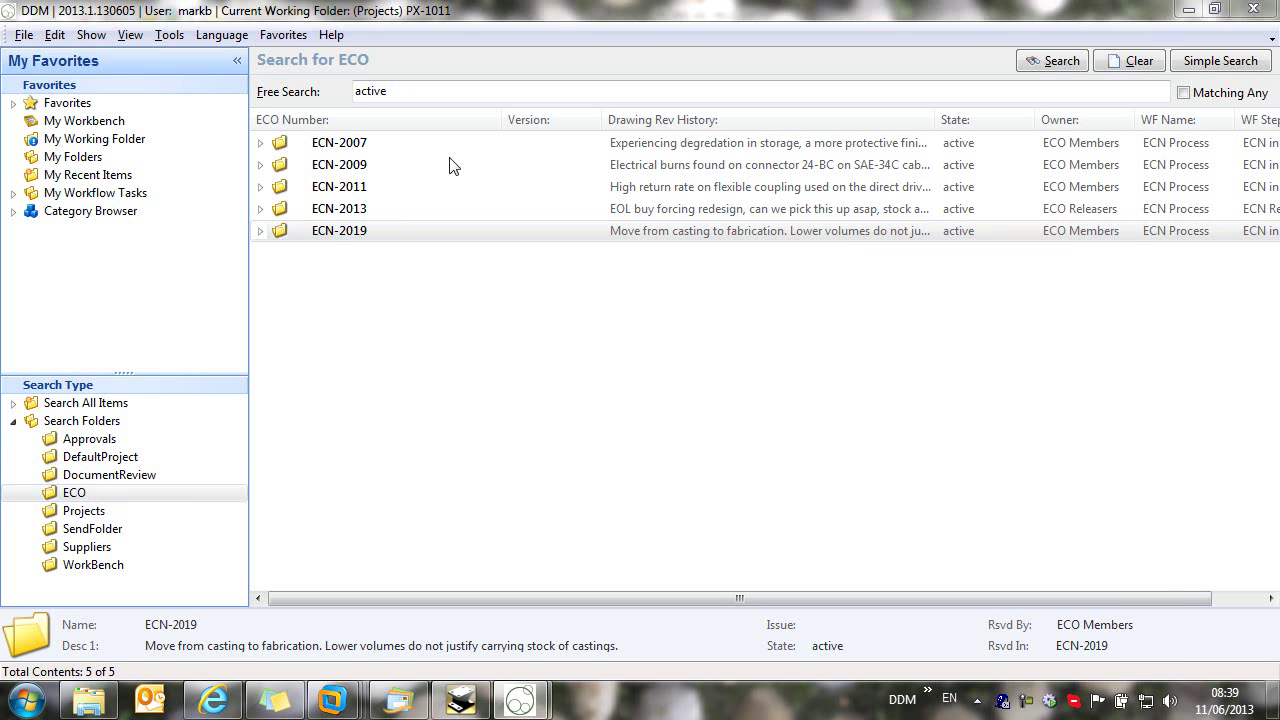
{"action": "left_click", "coordinate": [764, 177]}
{"action": "left_click", "coordinate": [560, 228]}
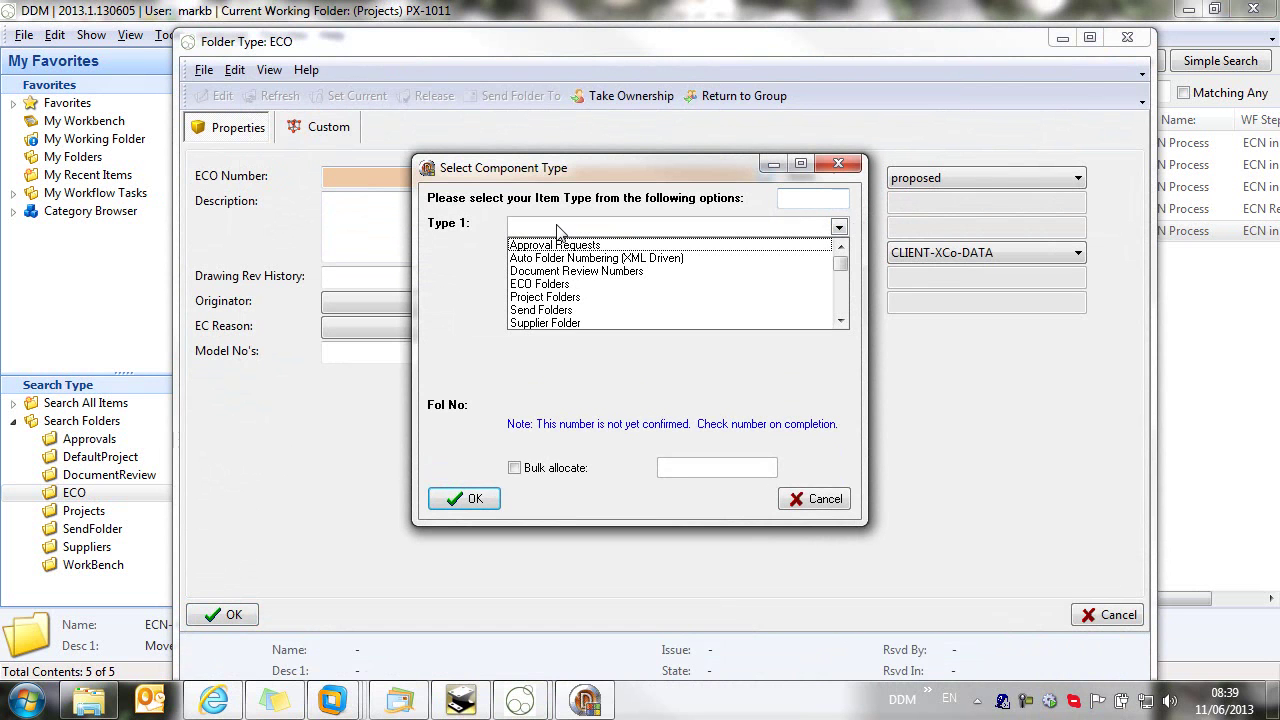
{"action": "left_click", "coordinate": [536, 284]}
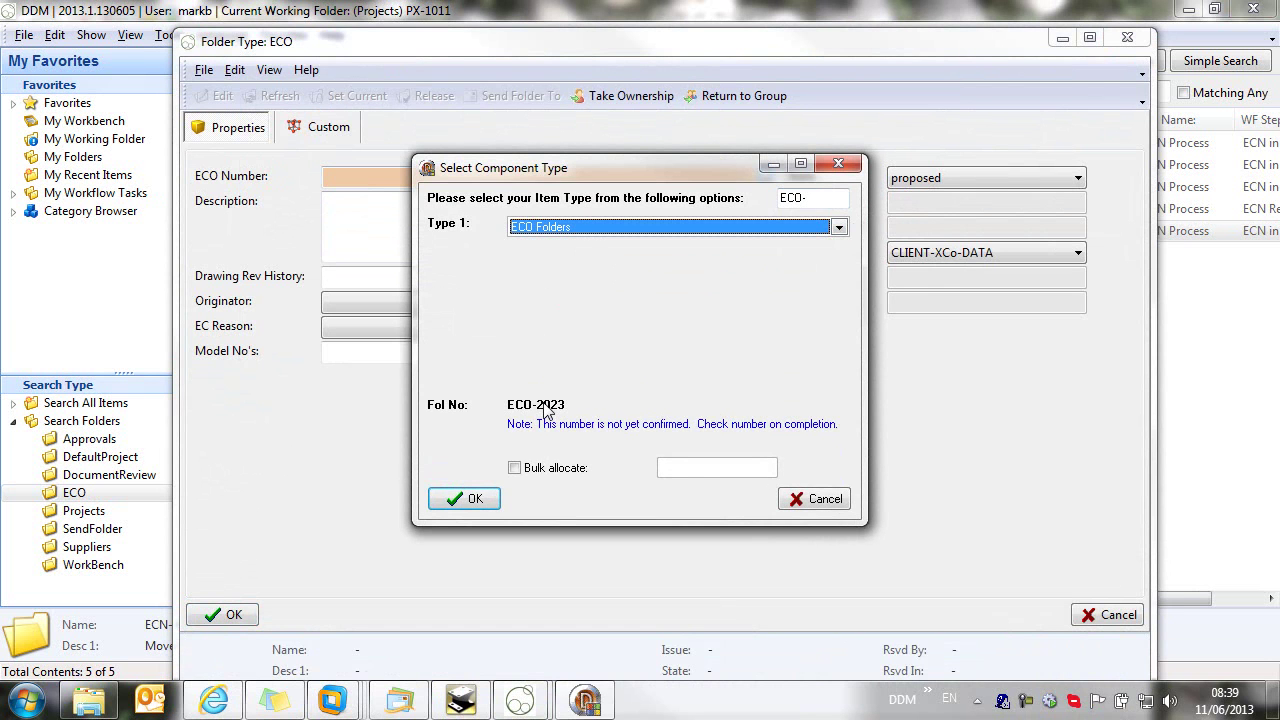
{"action": "left_click", "coordinate": [474, 499]}
Step: Describe the hollow-shaft weight change and enter 'hollow shaft substituted' as Drawing Rev History
{"action": "left_click", "coordinate": [357, 207]}
{"action": "type", "text": "a"}
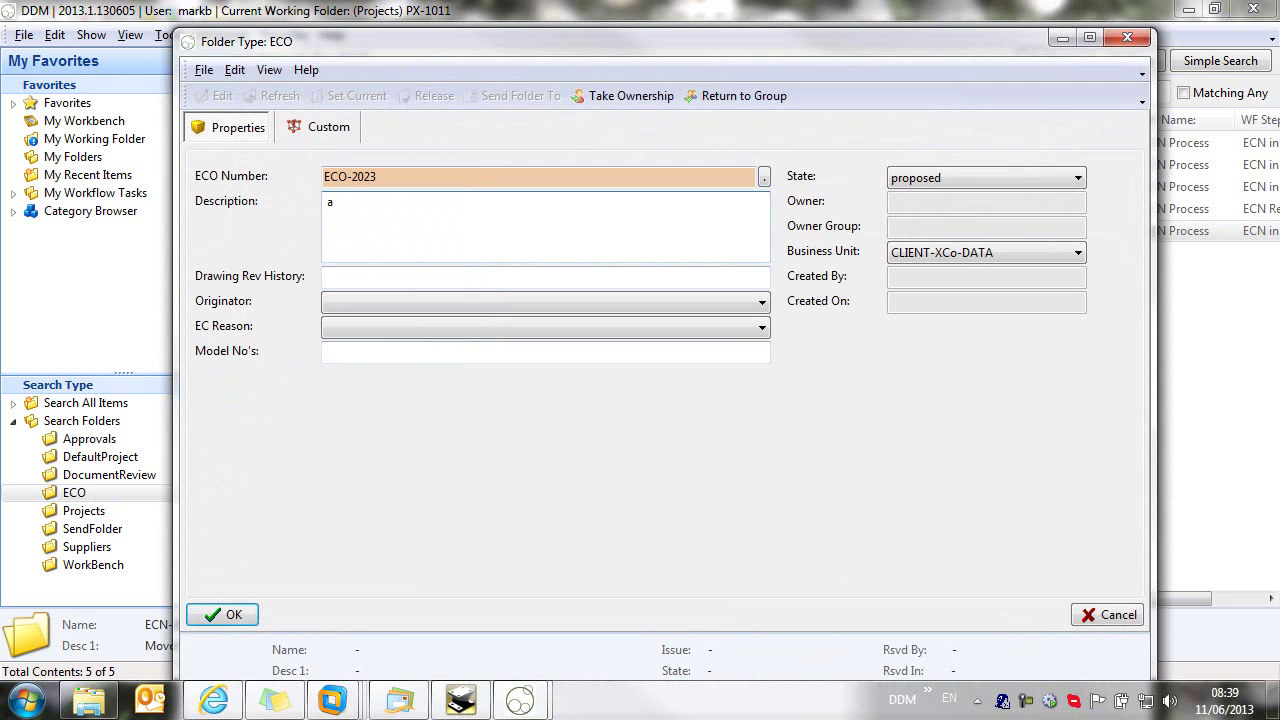
{"action": "type", "text": " hollow shaft should be used in this assem"}
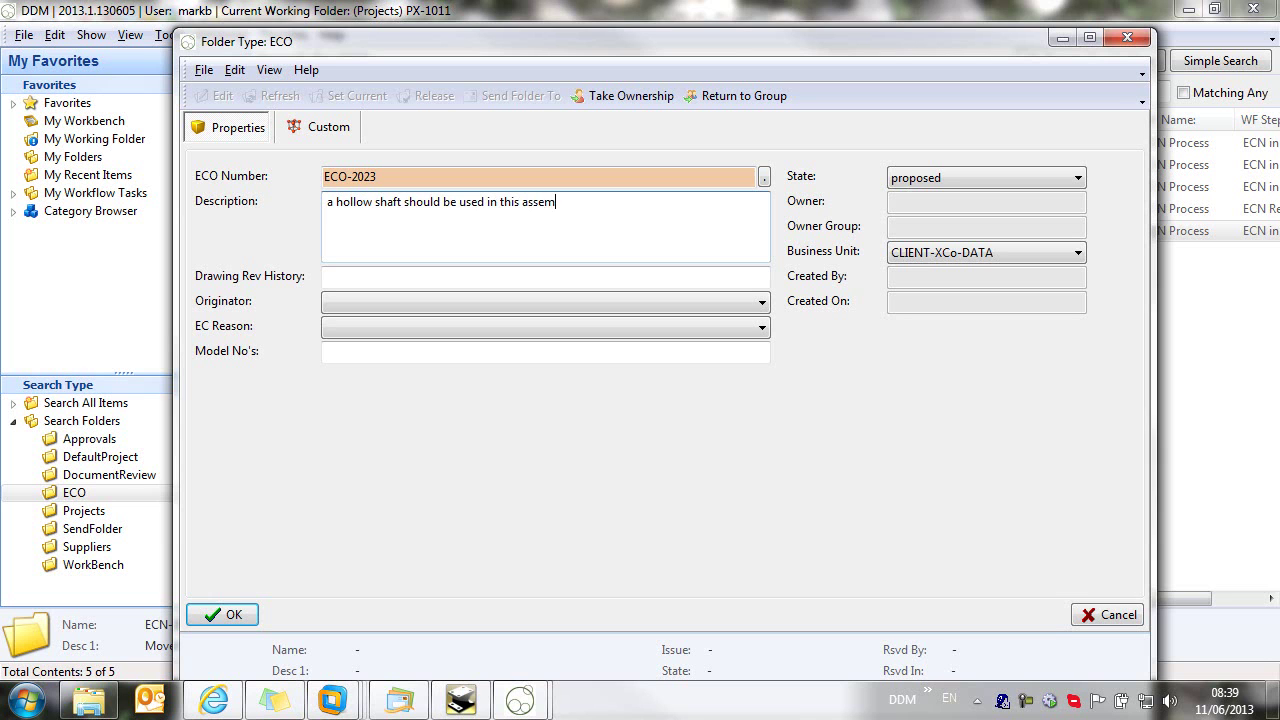
{"action": "type", "text": "bly due to weight issues"}
{"action": "left_click", "coordinate": [376, 277]}
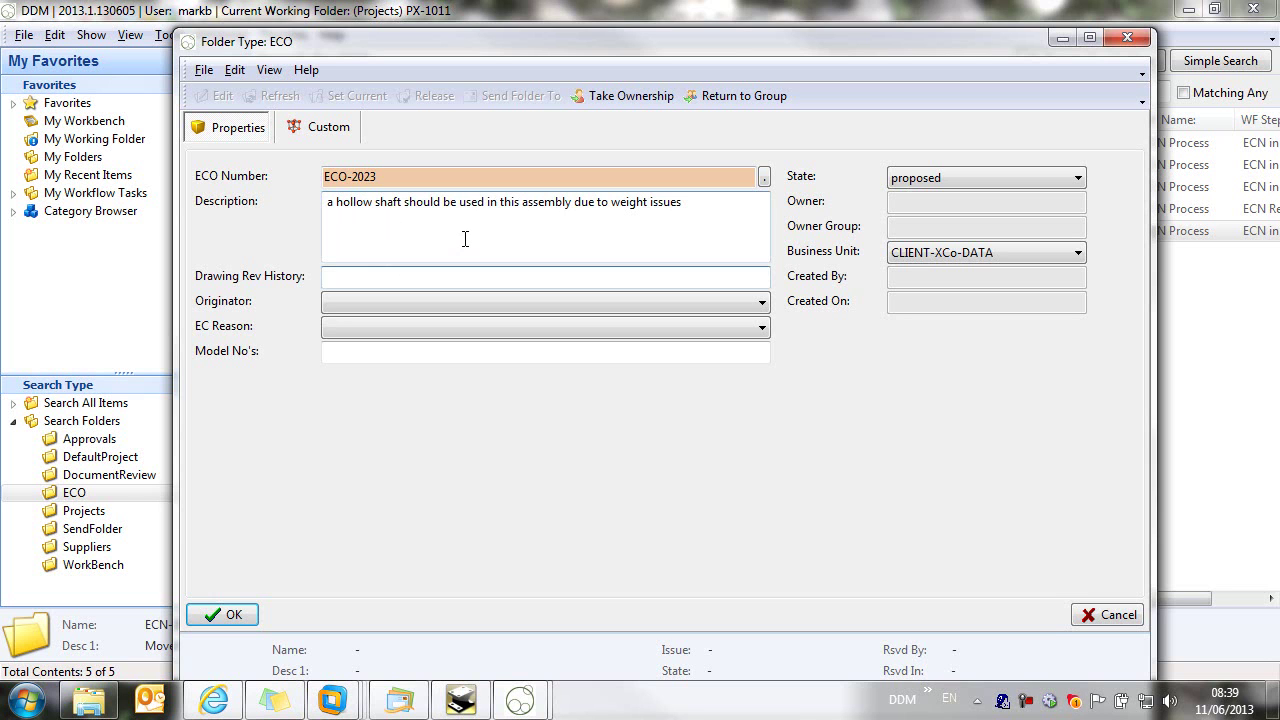
{"action": "type", "text": "hollow shaft substituted"}
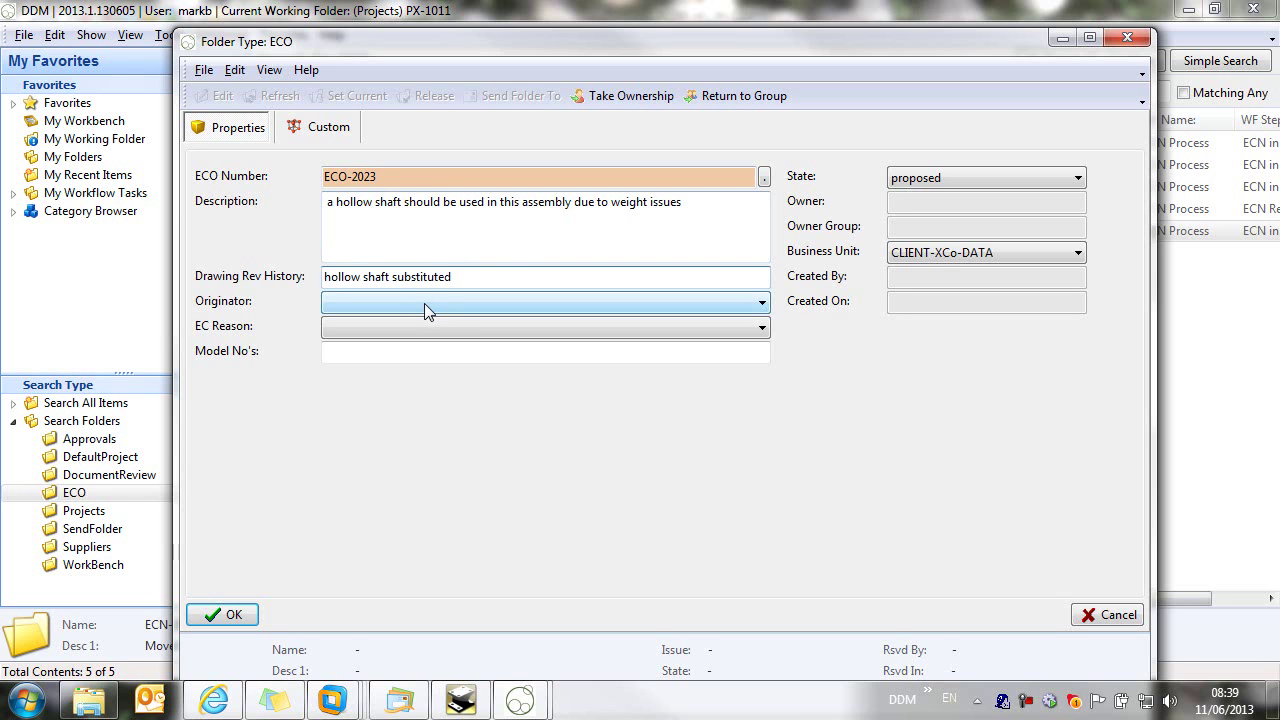
Step: Set Originator to Sales, EC Reason to Cost Reduction, Model No's to XL-500, and save
{"action": "left_click", "coordinate": [424, 302]}
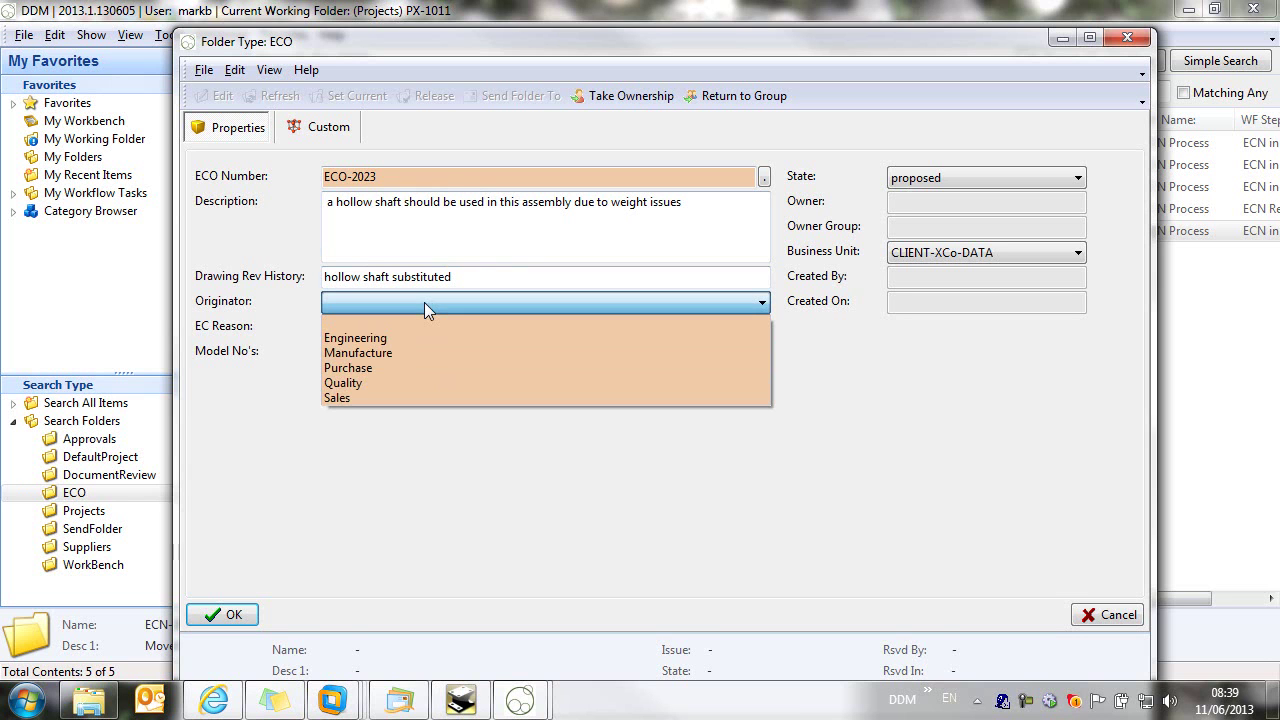
{"action": "left_click", "coordinate": [389, 398]}
{"action": "left_click", "coordinate": [371, 325]}
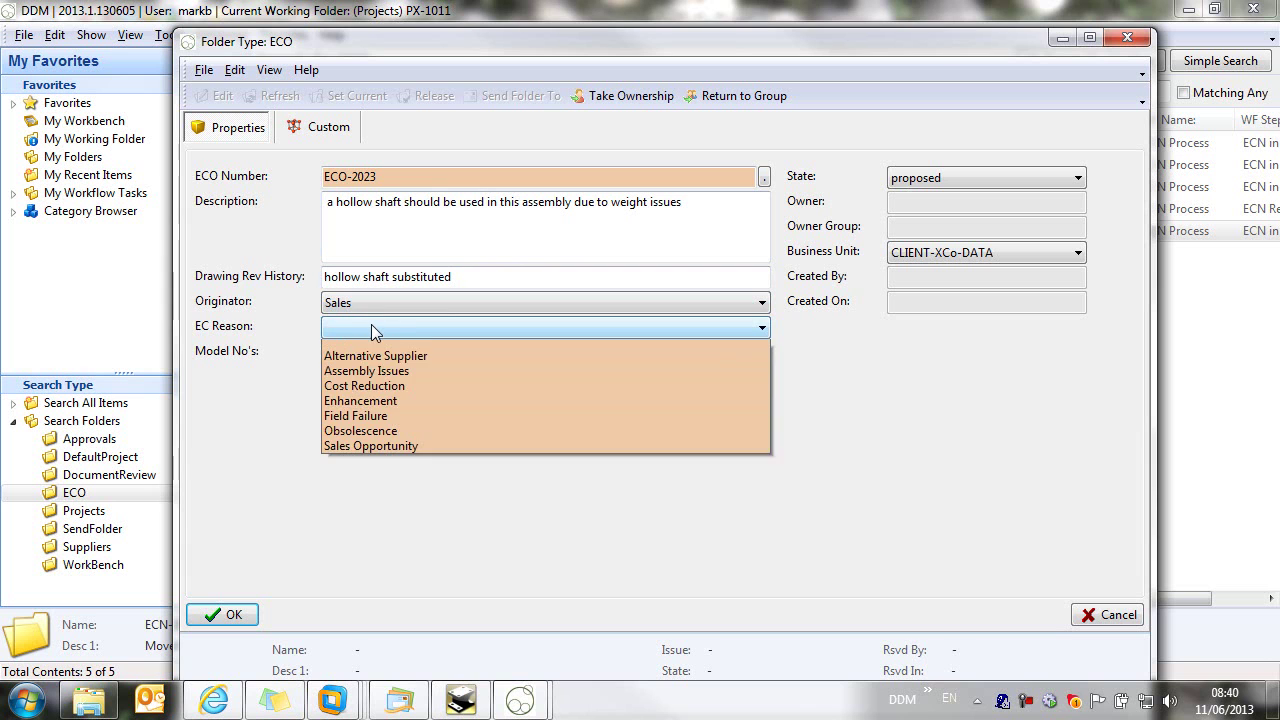
{"action": "left_click", "coordinate": [413, 393]}
{"action": "left_click", "coordinate": [420, 349]}
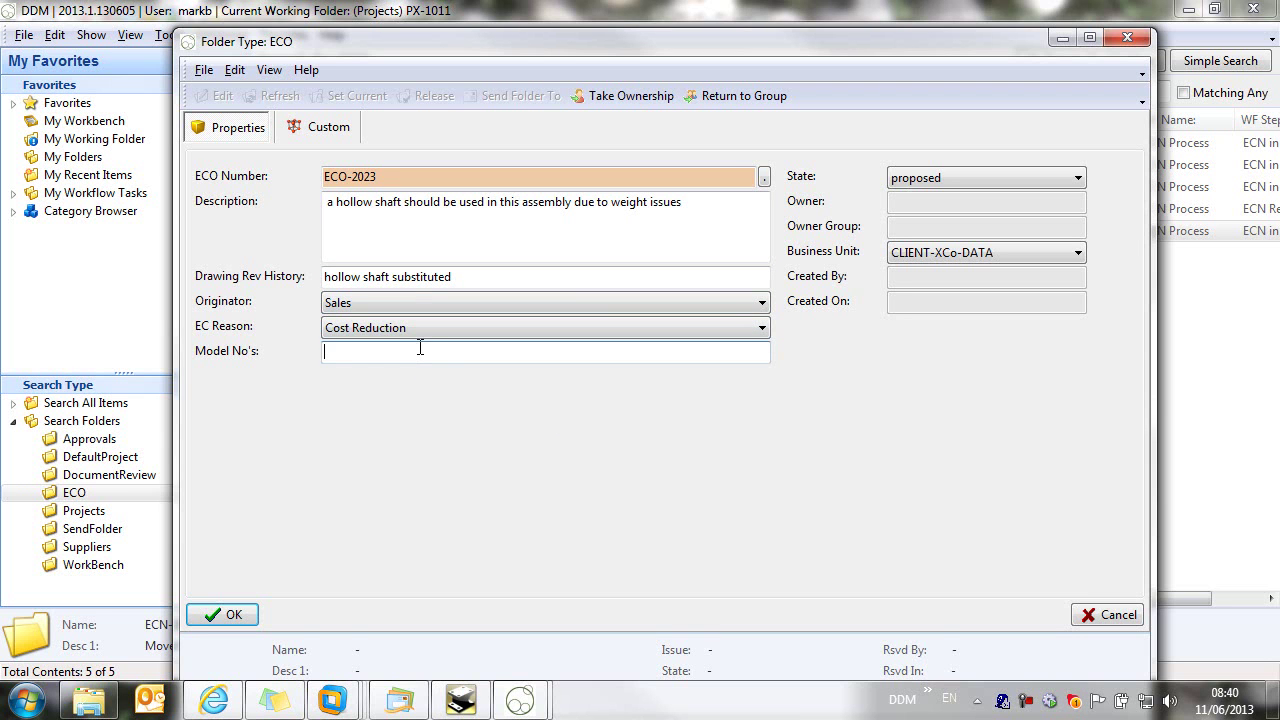
{"action": "type", "text": "XL"}
{"action": "type", "text": "-500"}
{"action": "left_click", "coordinate": [248, 617]}
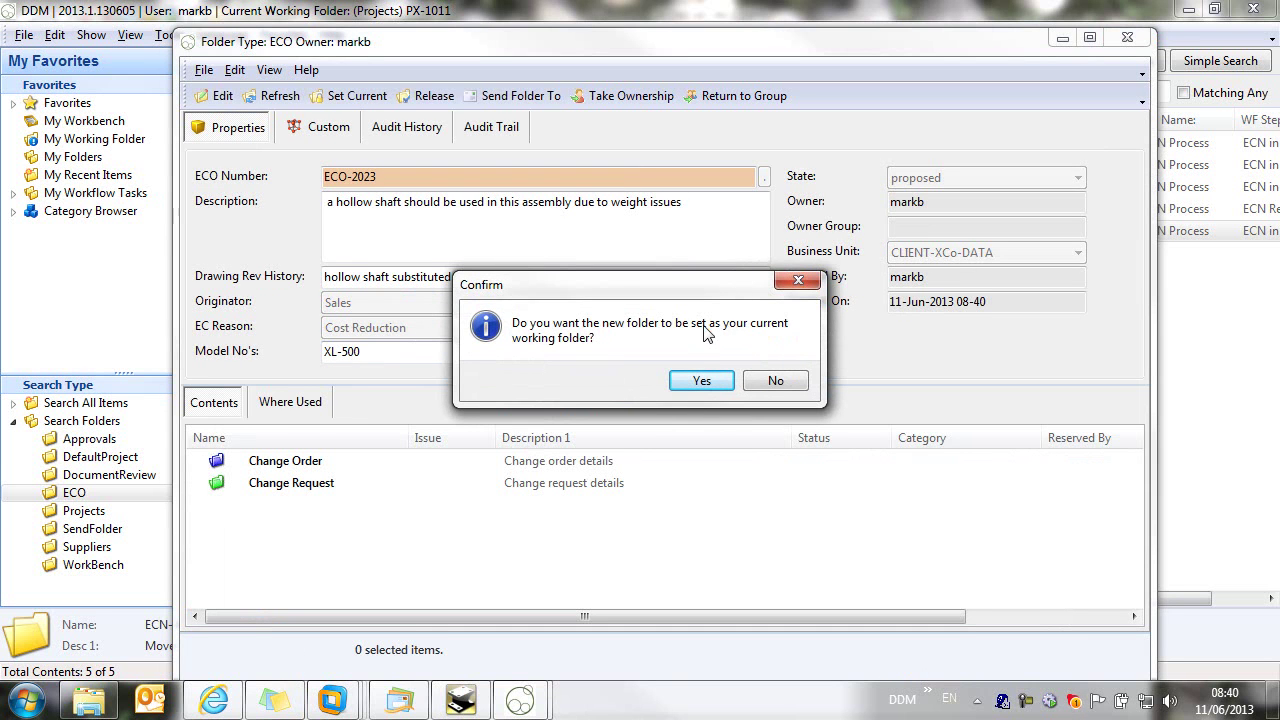
Step: Keep the current working folder and select both CA-10034A items under PX-1011 Models and Drawings
{"action": "left_click", "coordinate": [776, 381]}
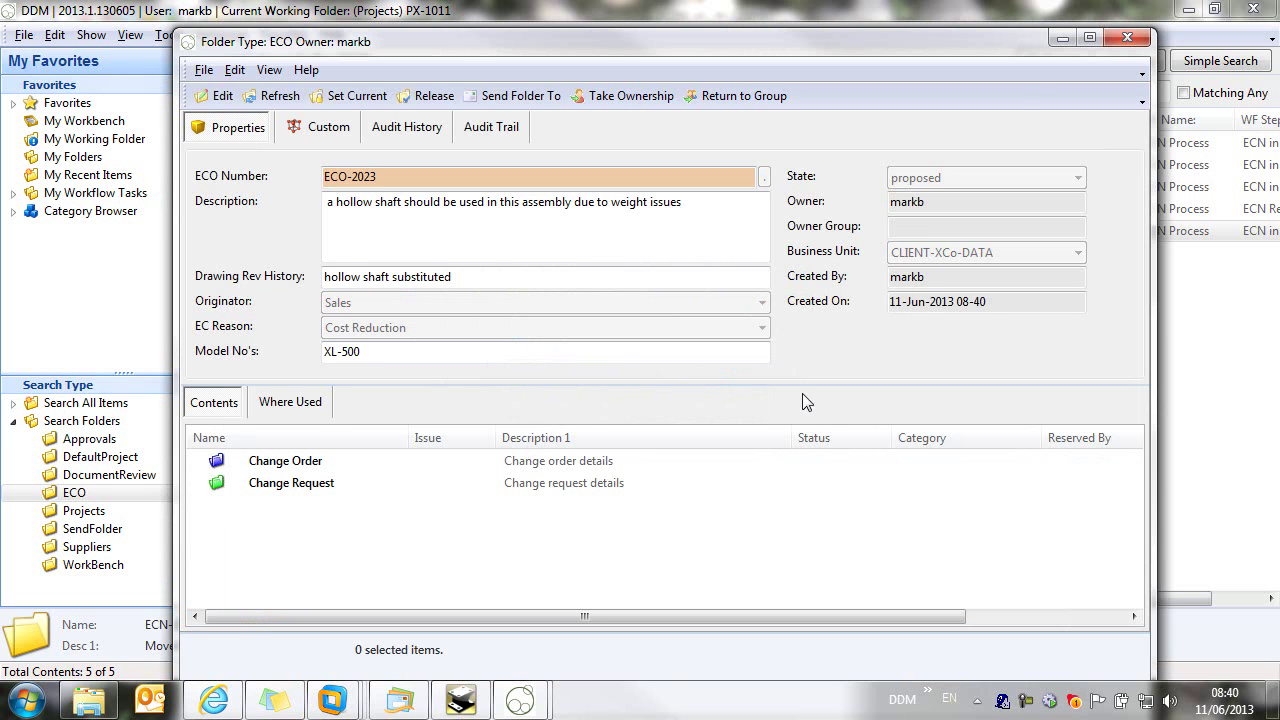
{"action": "left_click", "coordinate": [1063, 37]}
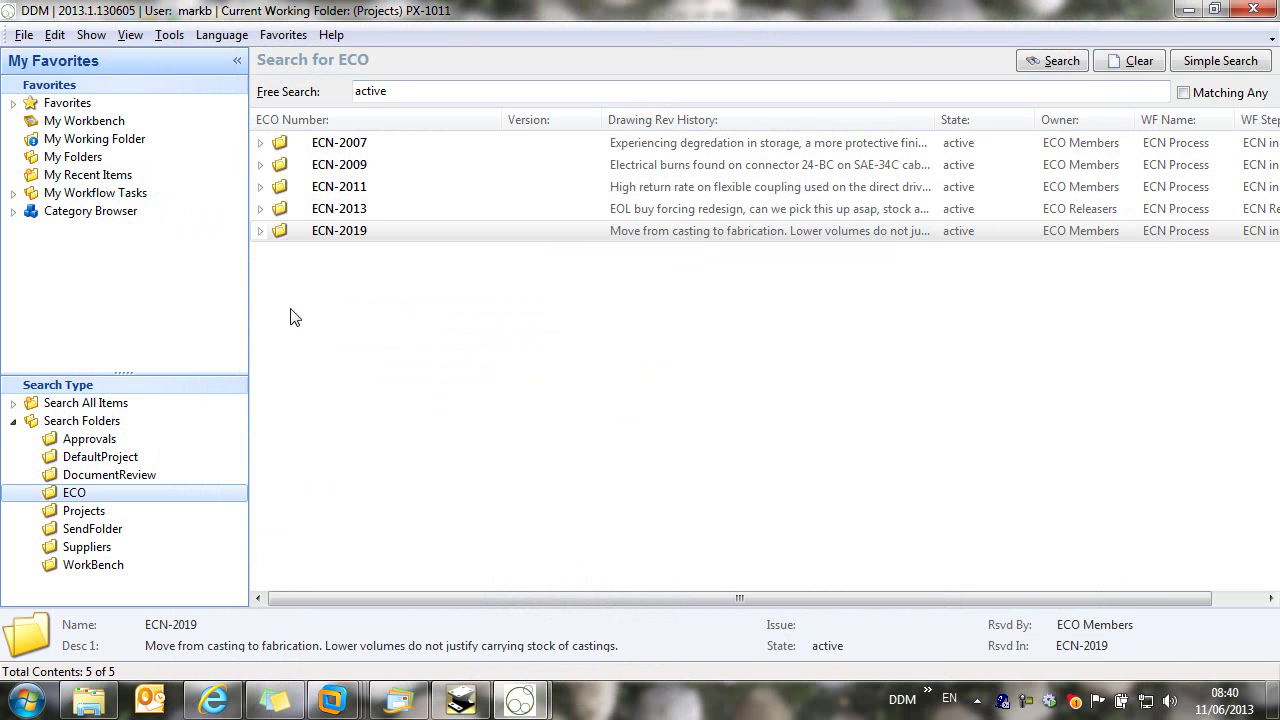
{"action": "left_click", "coordinate": [82, 140]}
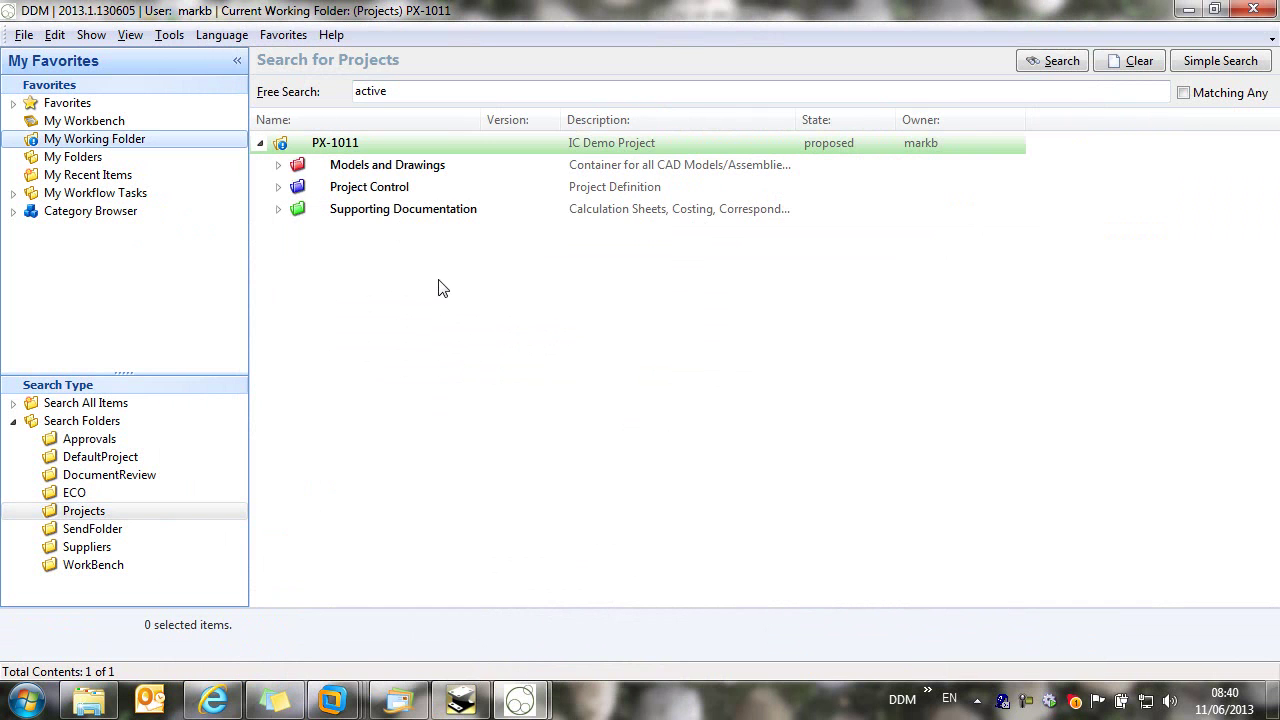
{"action": "left_click", "coordinate": [278, 165]}
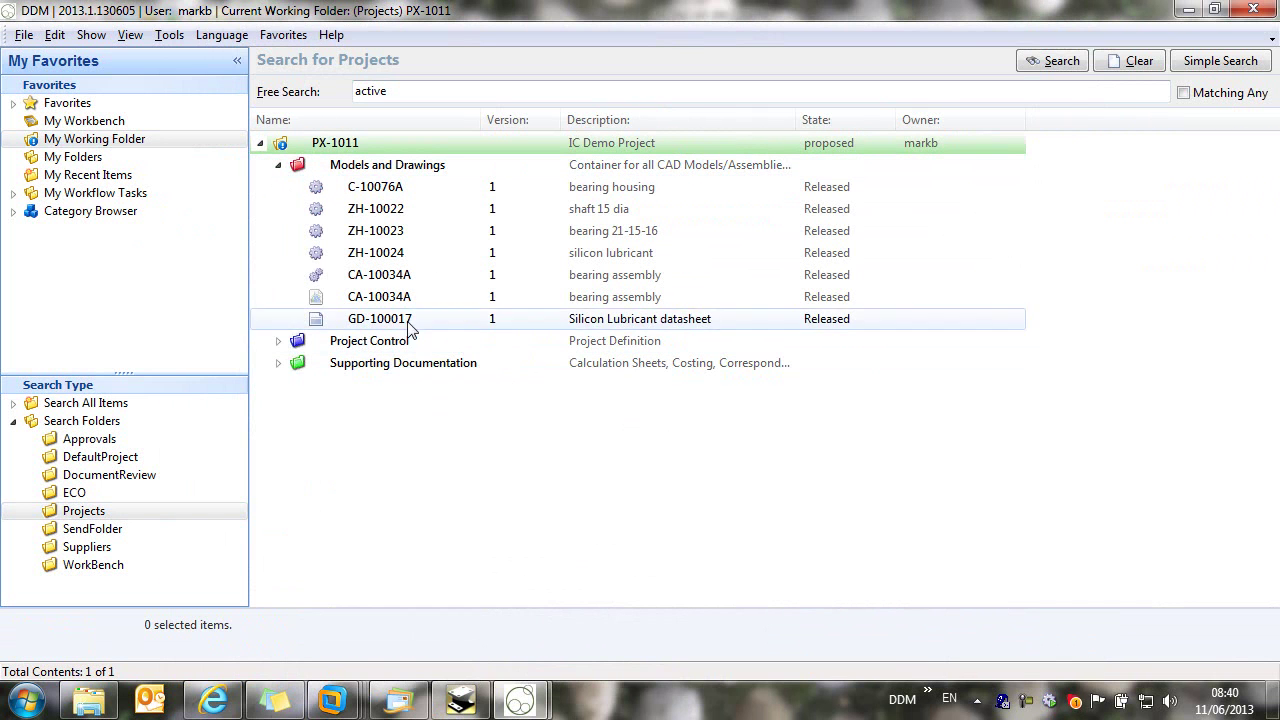
{"action": "left_click", "coordinate": [388, 303]}
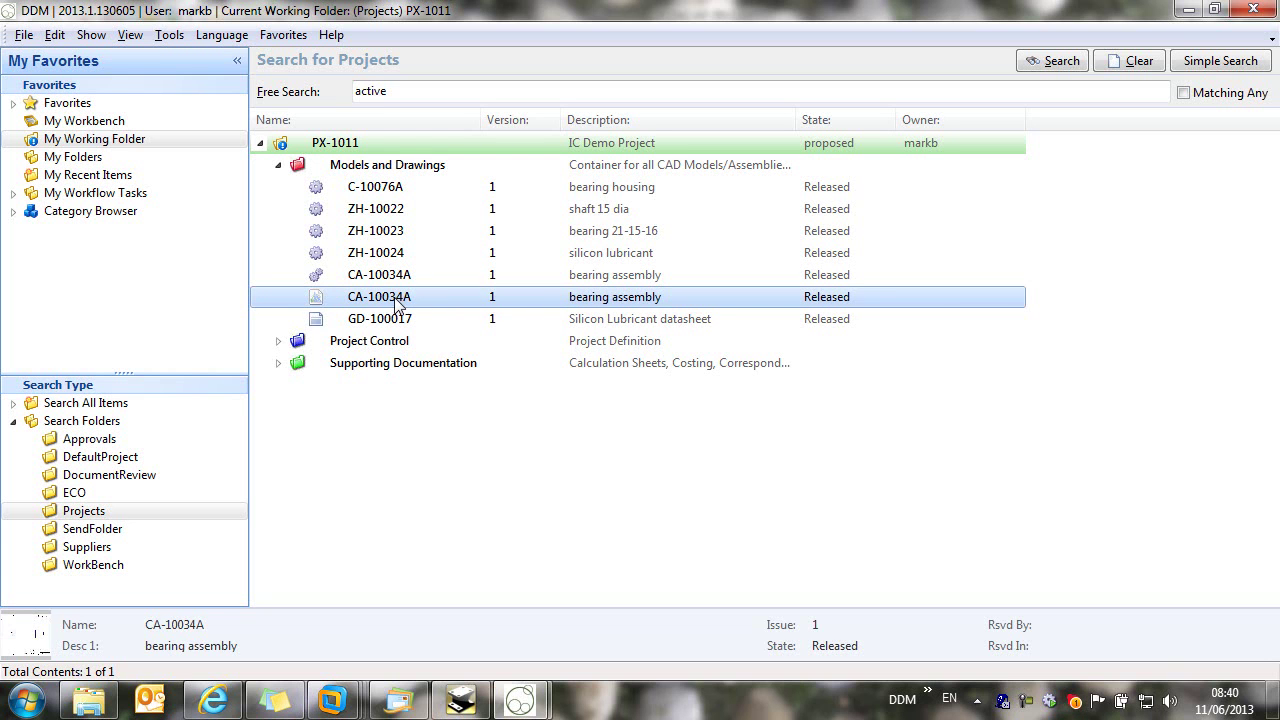
{"action": "left_click", "coordinate": [425, 280], "text": "ctrl"}
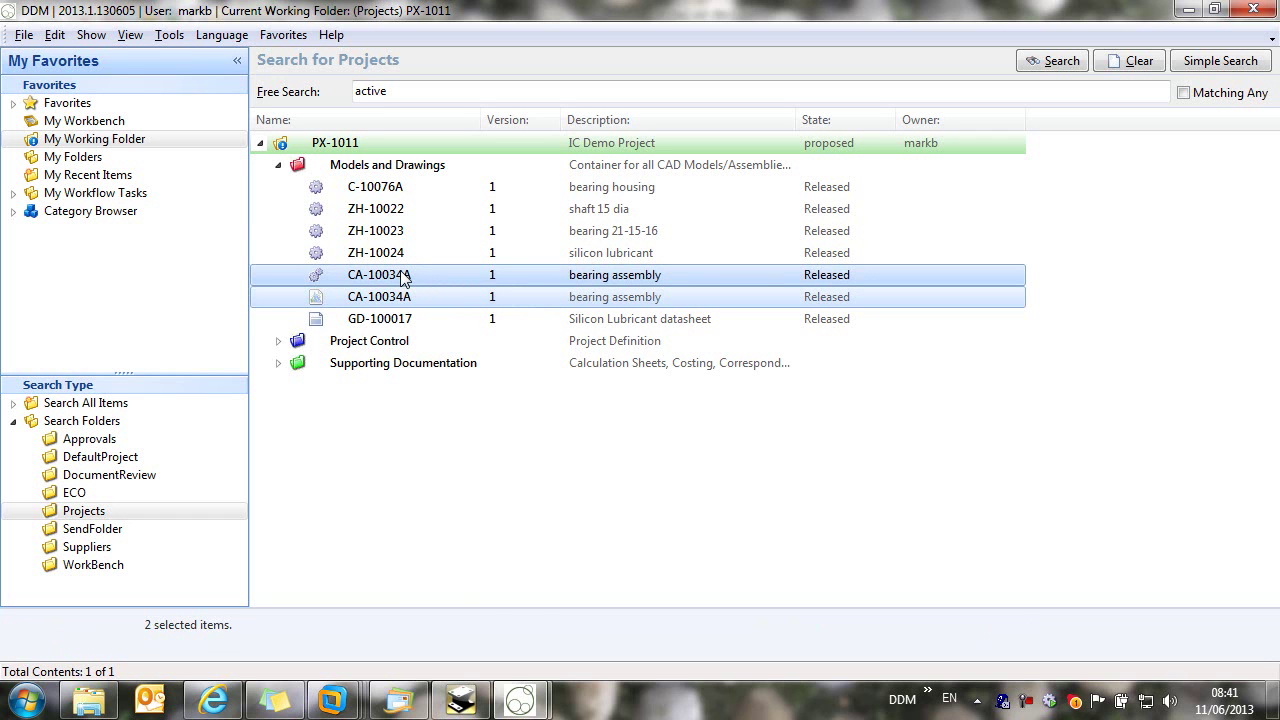
Step: Reserve both CA-10034A items into the ECO-2023 folder
{"action": "right_click", "coordinate": [403, 279]}
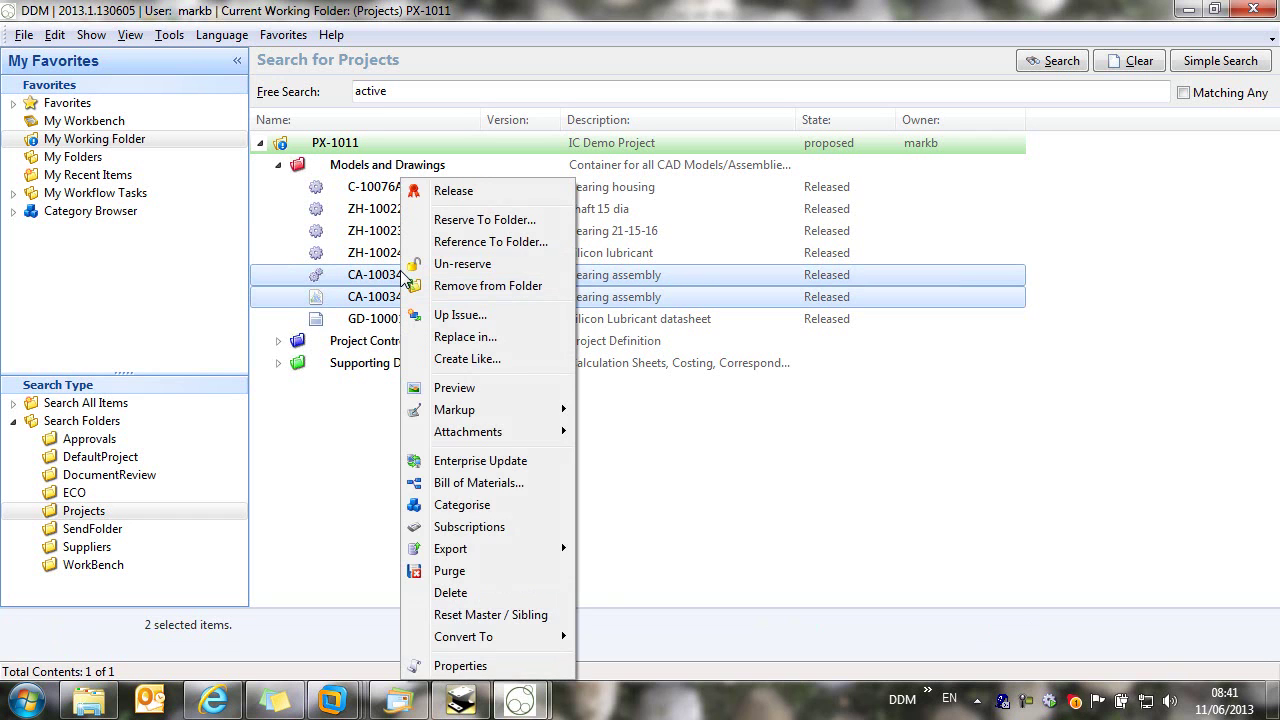
{"action": "left_click", "coordinate": [493, 220]}
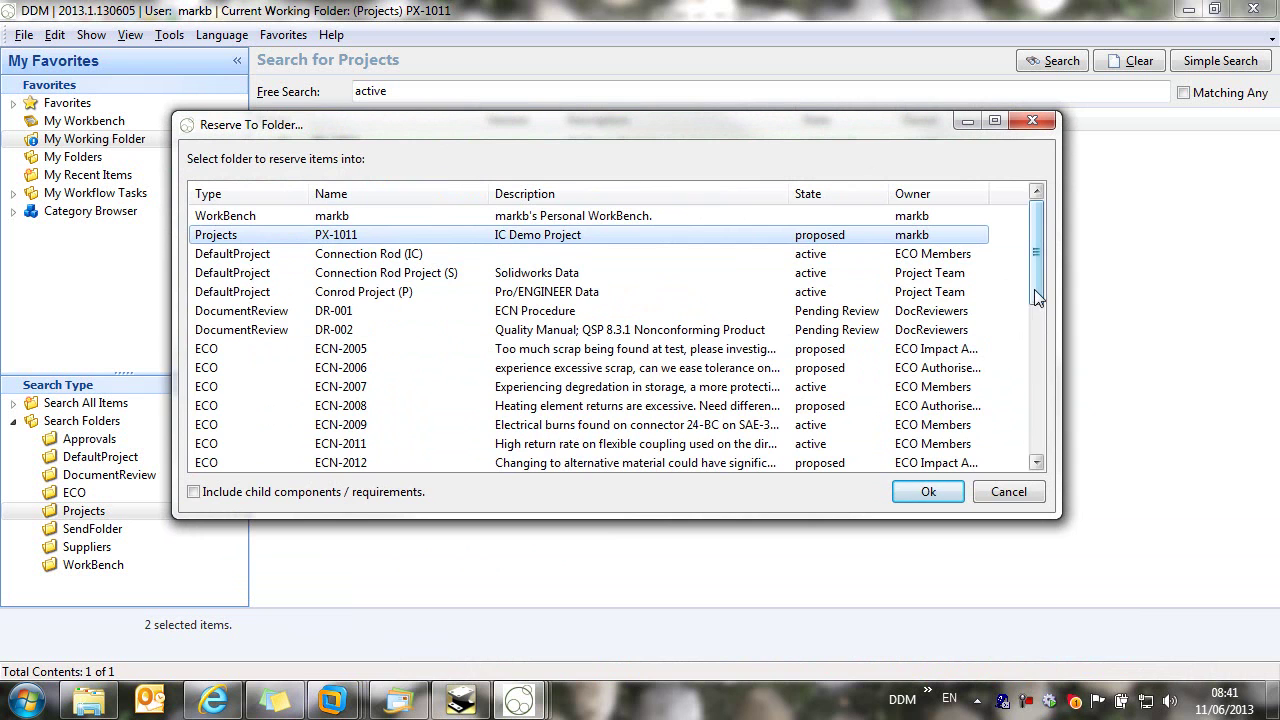
{"action": "left_click_drag", "start_coordinate": [1034, 289], "coordinate": [1034, 338]}
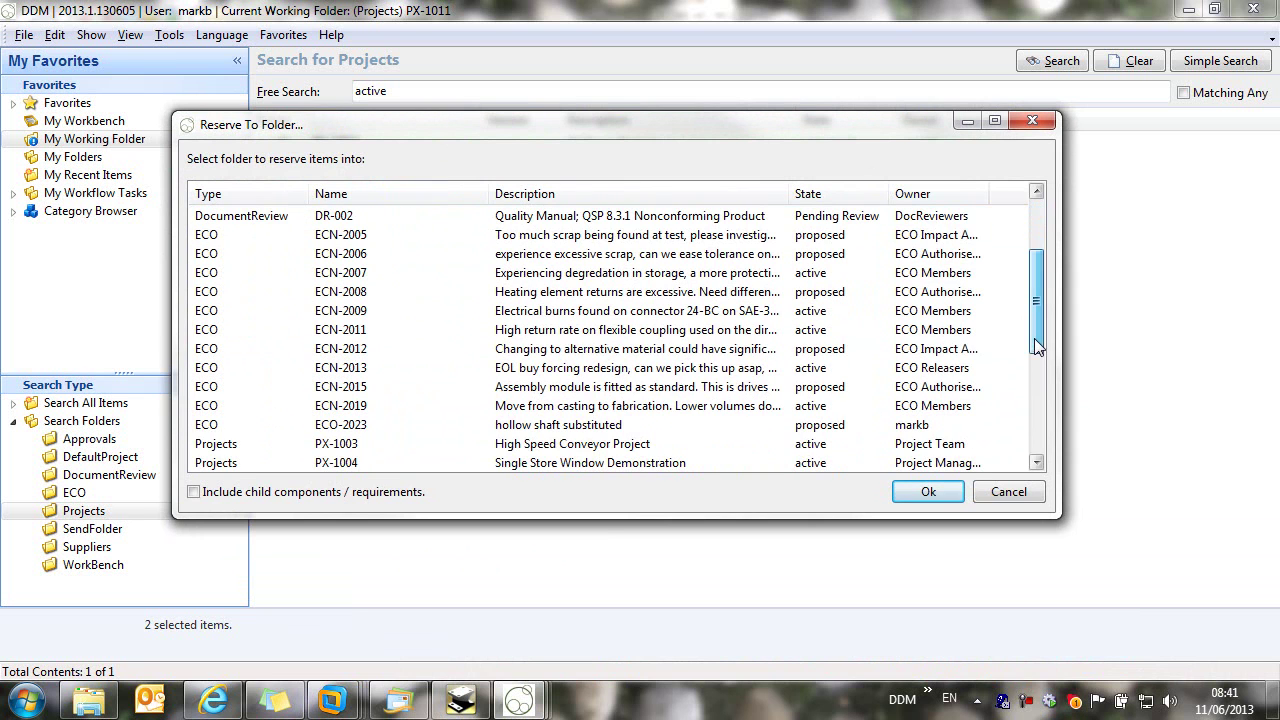
{"action": "left_click", "coordinate": [350, 428]}
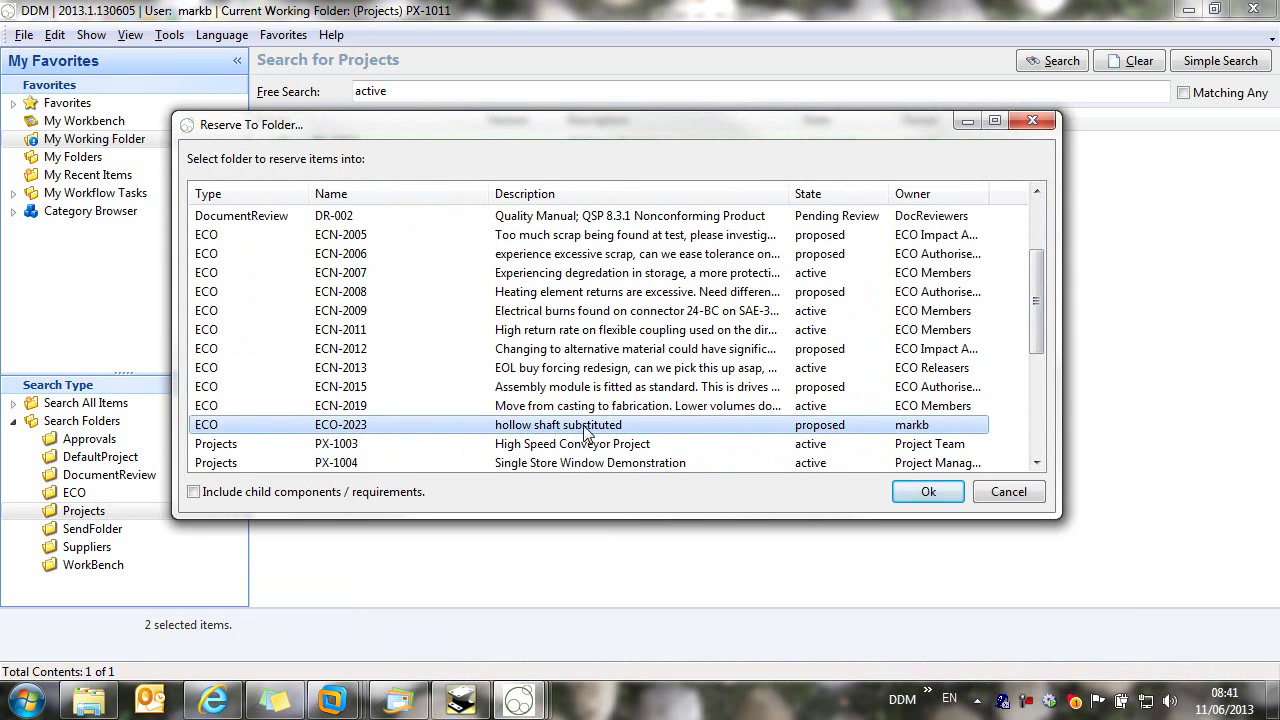
{"action": "left_click", "coordinate": [926, 492]}
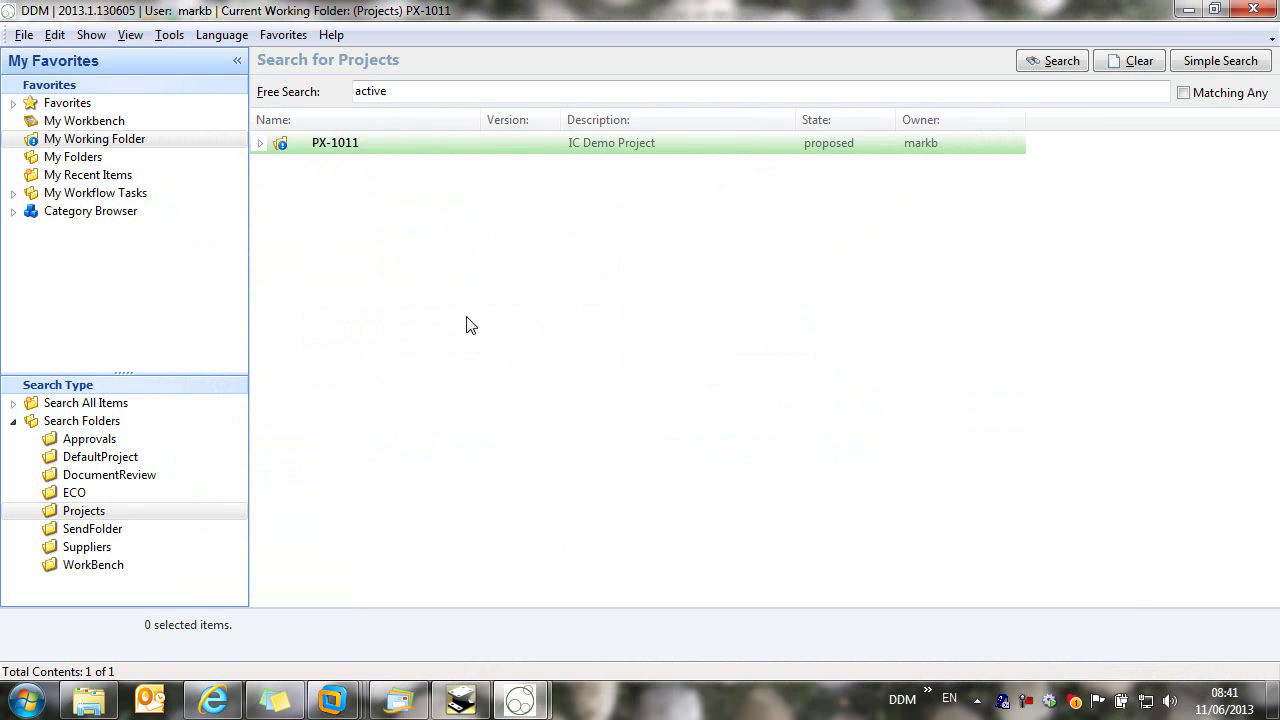
{"action": "left_click", "coordinate": [522, 701]}
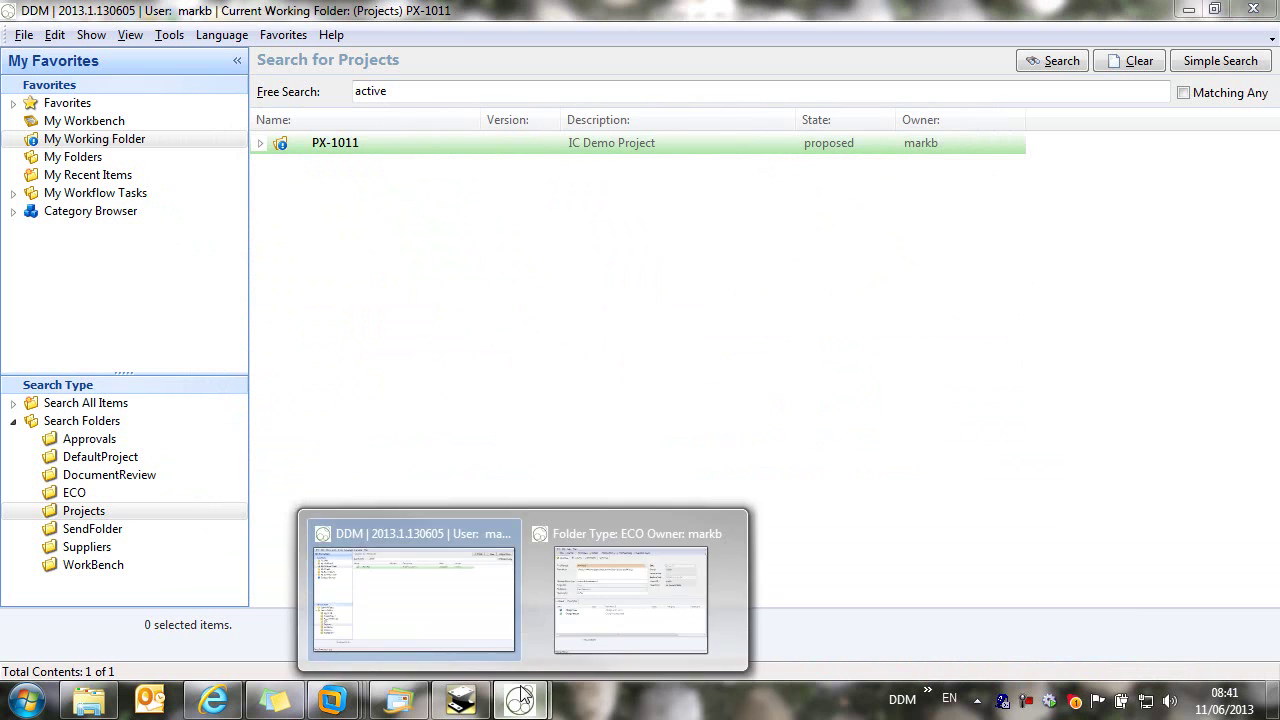
Step: Restore the ECO-2023 window and expand Change Request to show both reserved CA-10034A items
{"action": "left_click", "coordinate": [630, 595]}
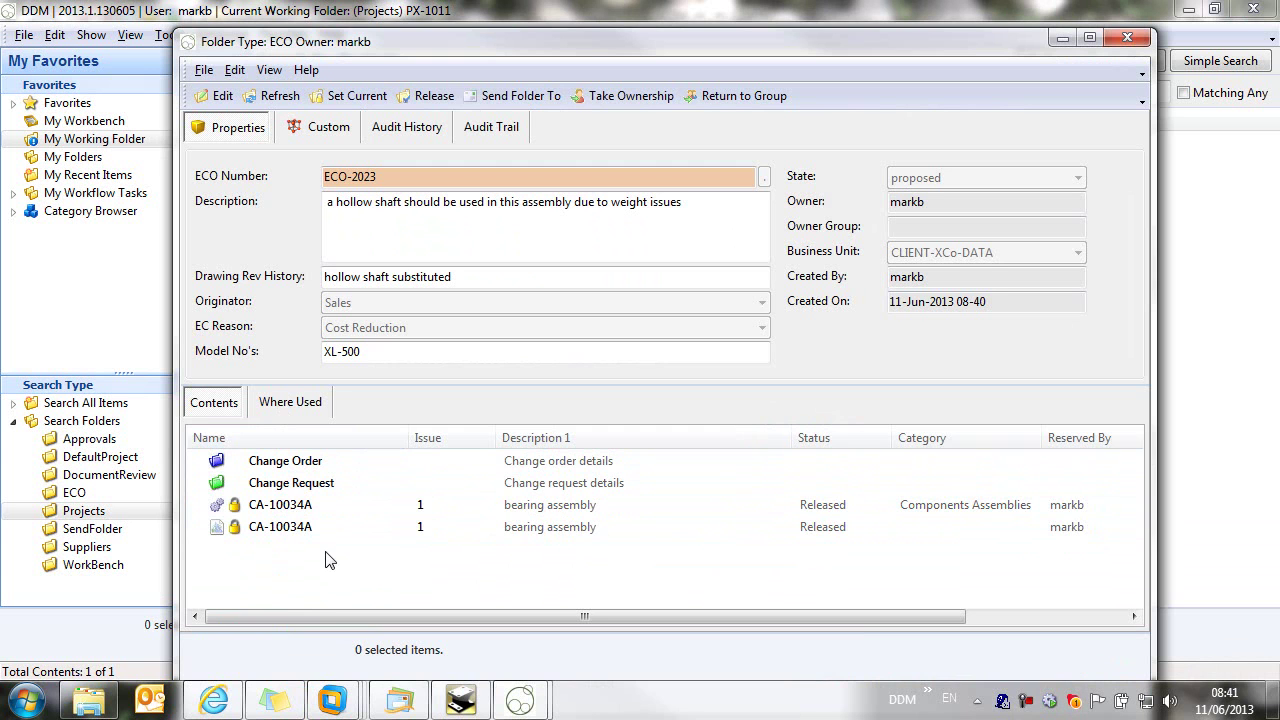
{"action": "left_click_drag", "start_coordinate": [253, 508], "coordinate": [285, 490]}
{"action": "left_click", "coordinate": [197, 484]}
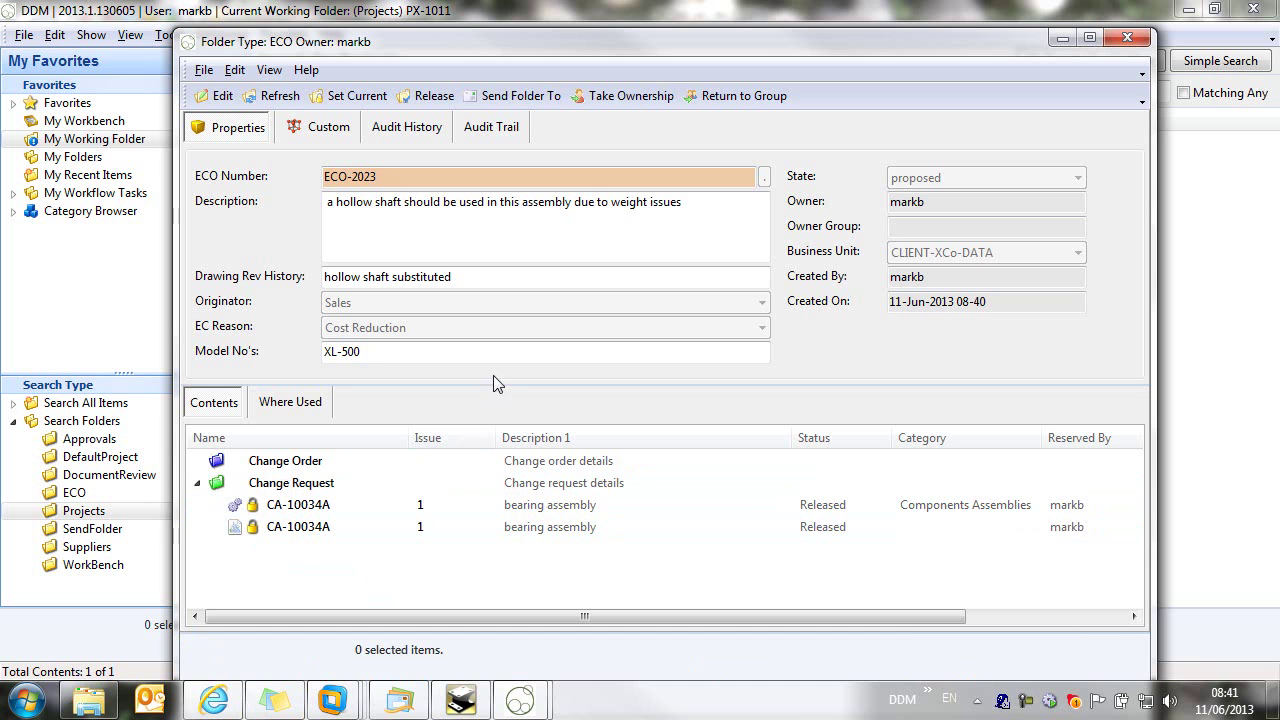
Step: Send ECO-2023 to ECO With Web Approvals with comment 'Change request - please review and accept/reject changes'
{"action": "left_click", "coordinate": [514, 100]}
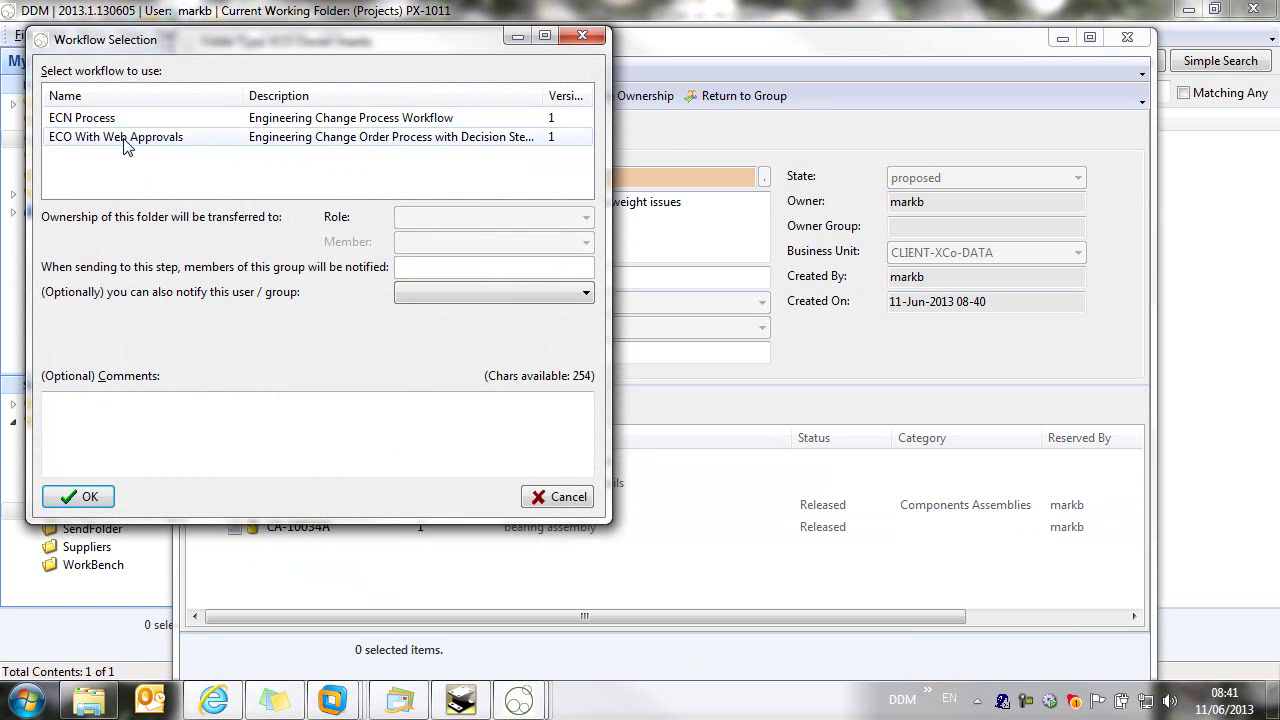
{"action": "left_click", "coordinate": [128, 142]}
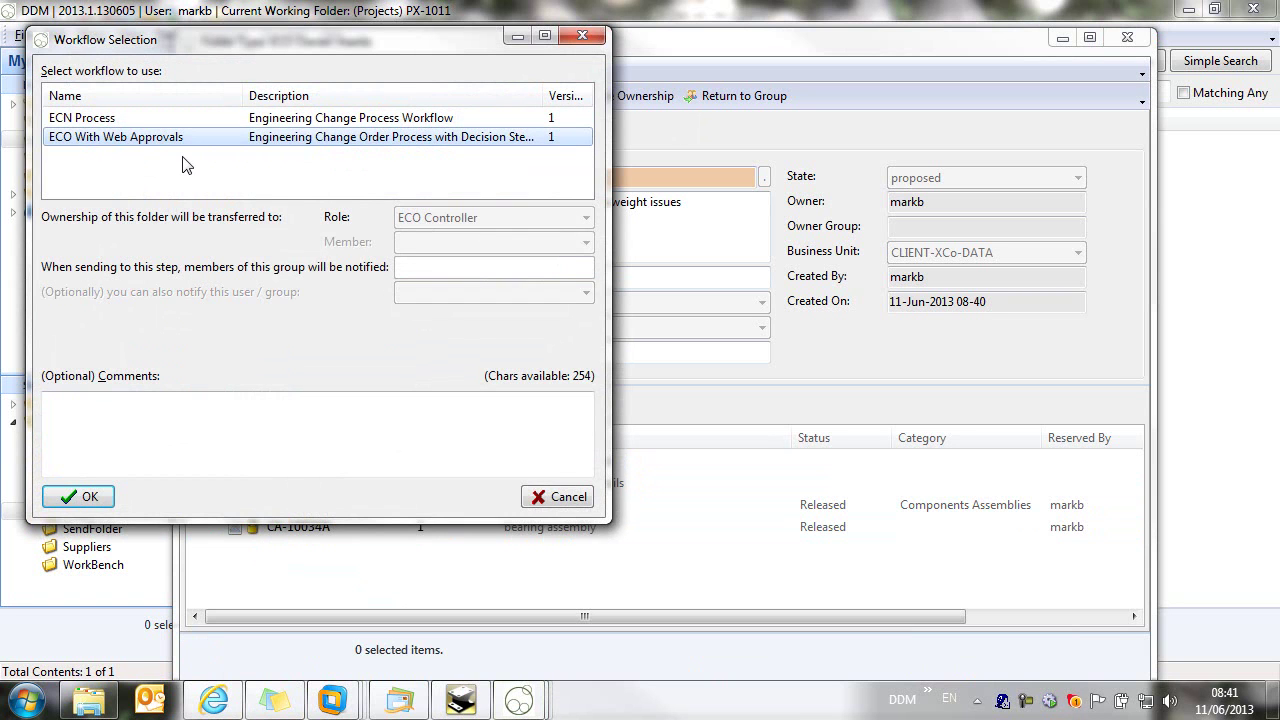
{"action": "left_click", "coordinate": [282, 423]}
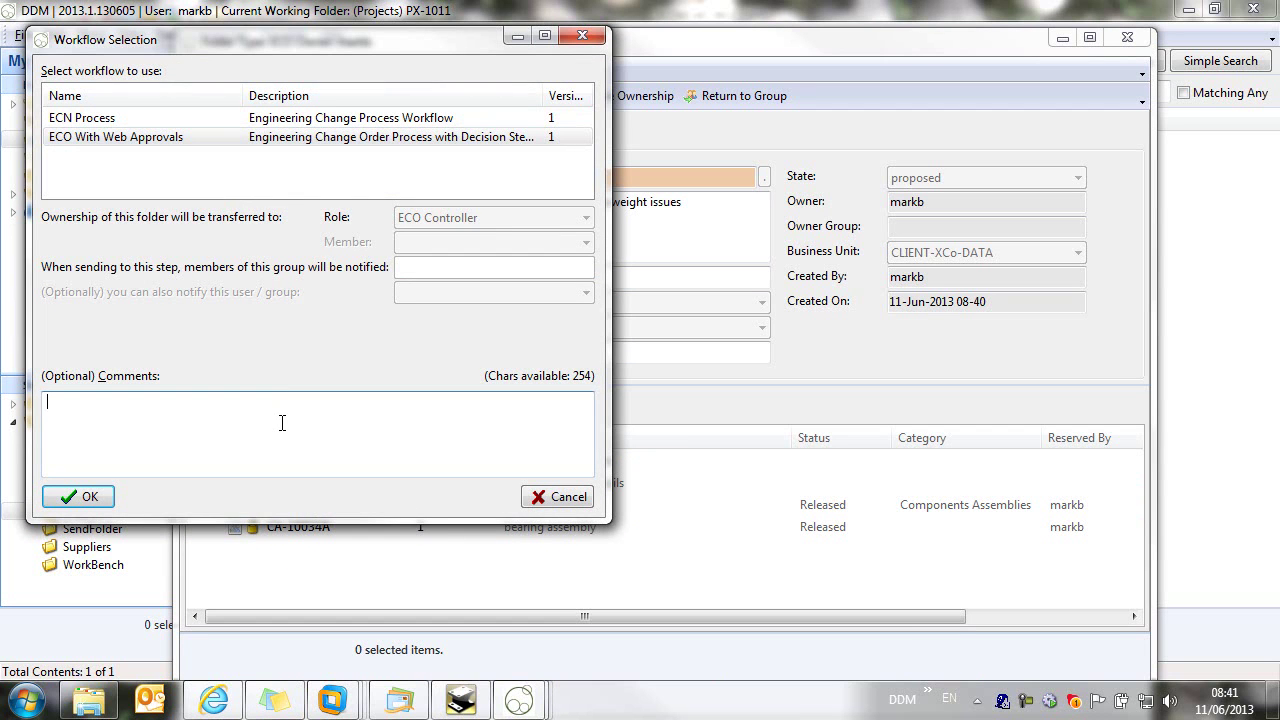
{"action": "type", "text": "Change request - please review"}
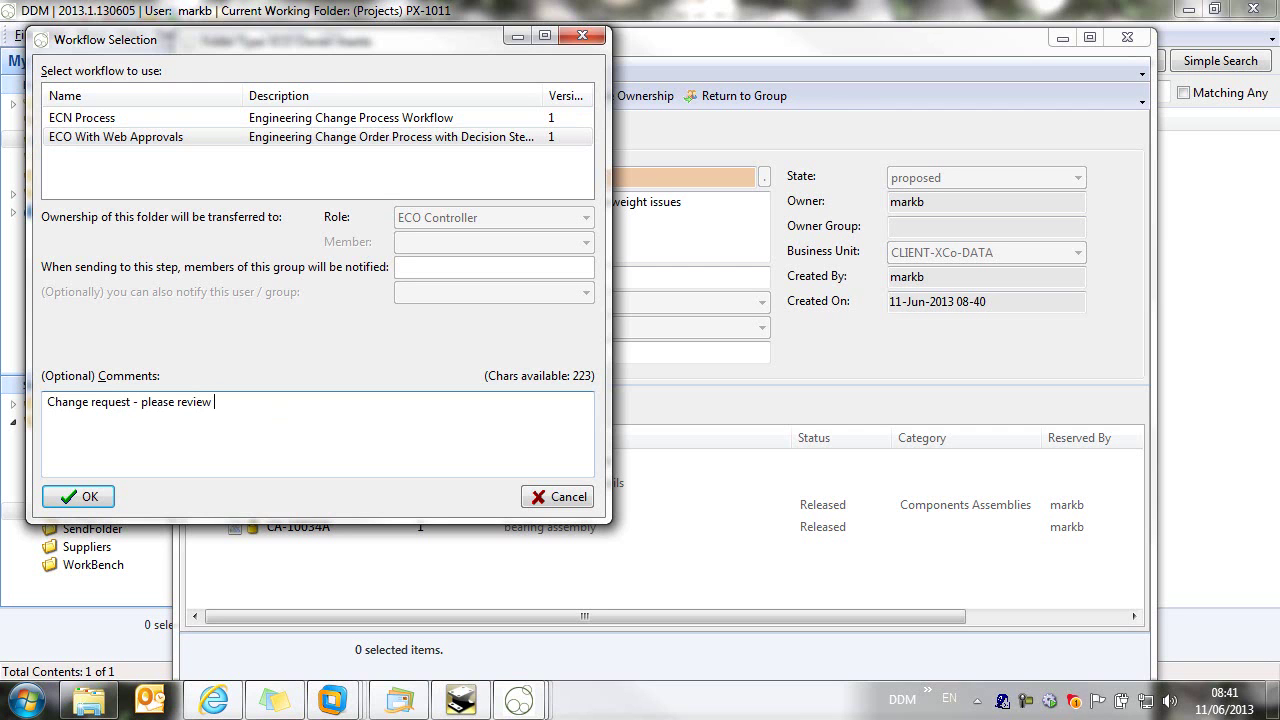
{"action": "type", "text": " and accept/reject changes"}
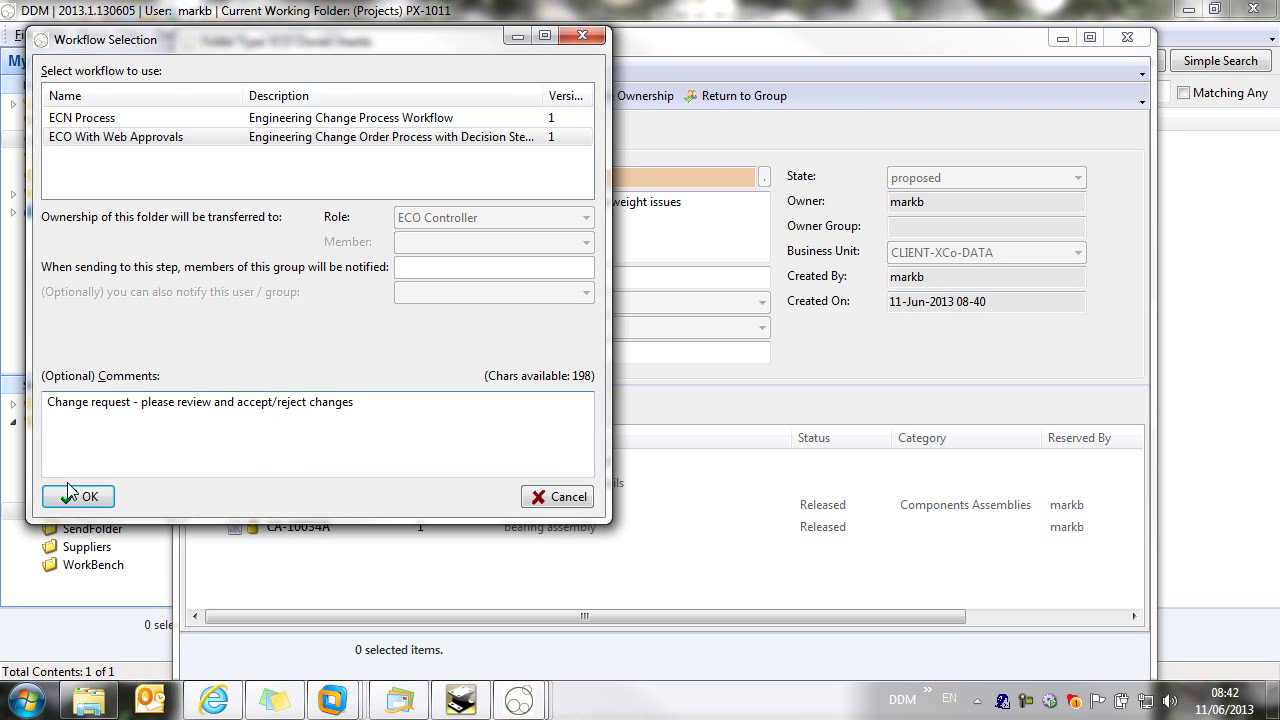
{"action": "left_click", "coordinate": [88, 498]}
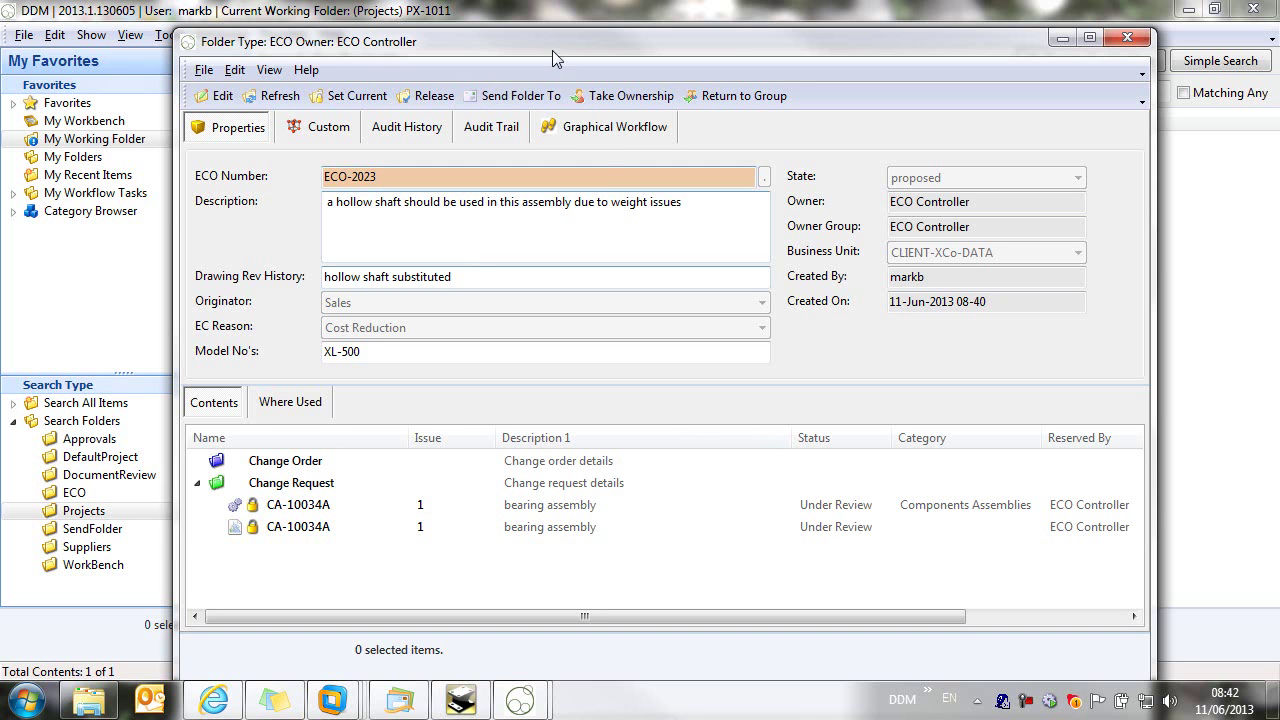
Step: Show ECO-2023's graphical workflow diagram and enlarge its pane
{"action": "left_click", "coordinate": [614, 133]}
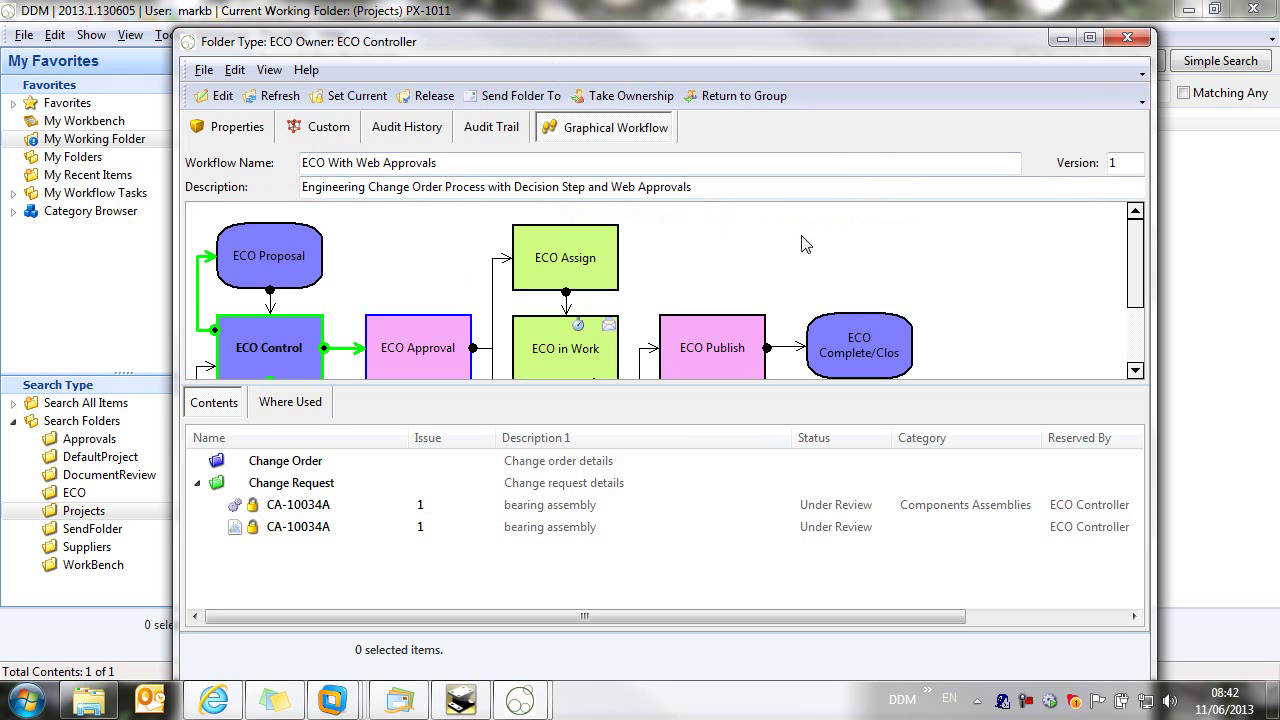
{"action": "scroll", "coordinate": [806, 245], "scroll_direction": "down", "scroll_amount": 3}
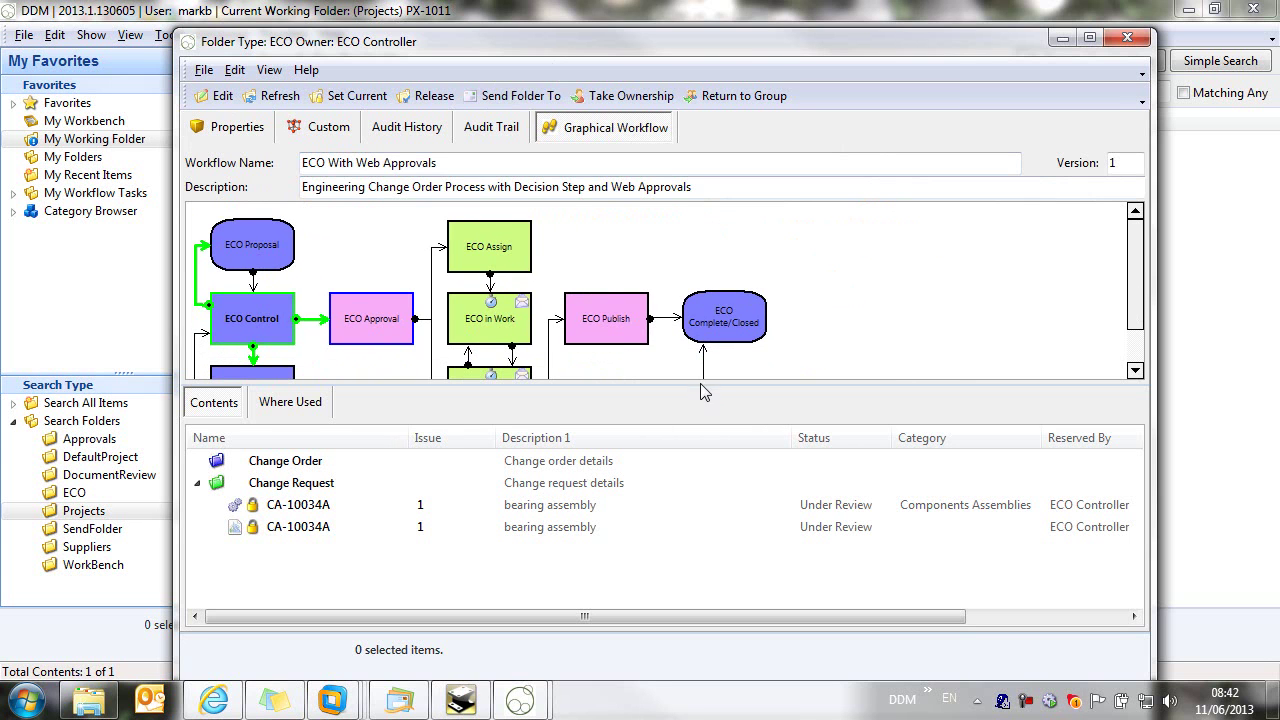
{"action": "left_click_drag", "start_coordinate": [698, 407], "coordinate": [690, 452]}
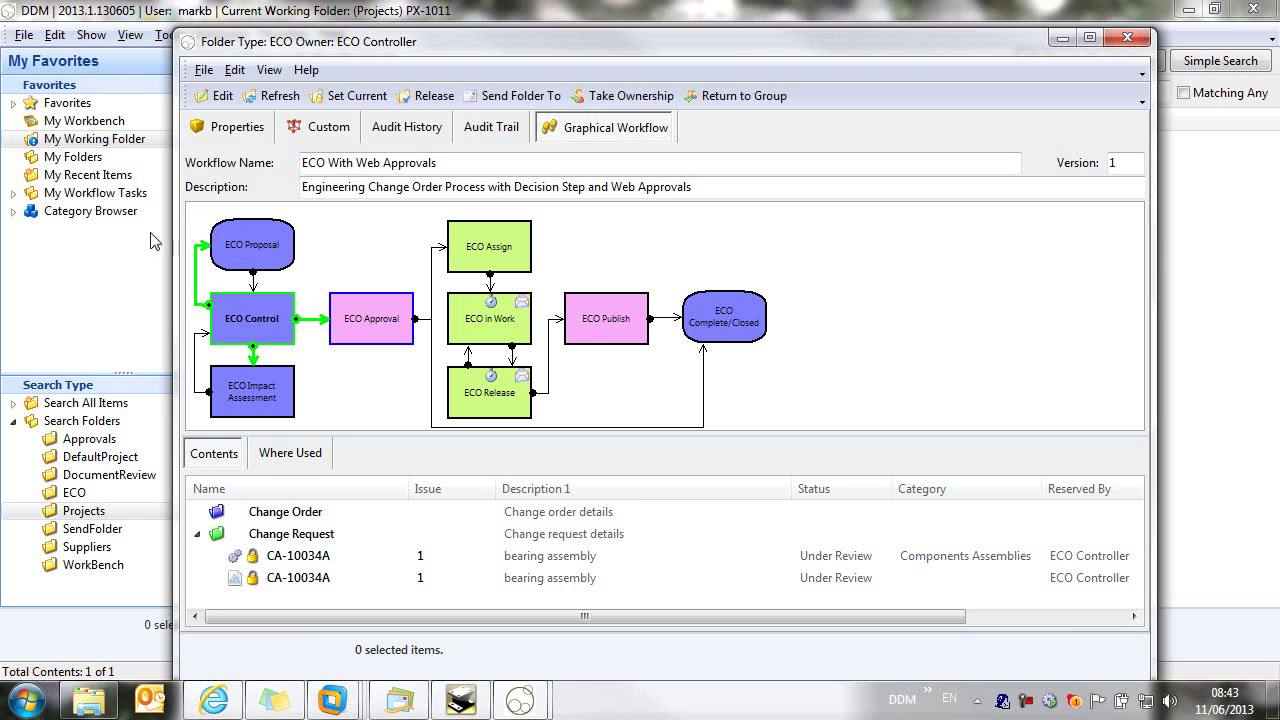
Step: Send ECO-2023 from the ECO Approval node to ECO Authorisers Mech with comment 'please consider this change request', then close the folder
{"action": "left_click", "coordinate": [386, 325]}
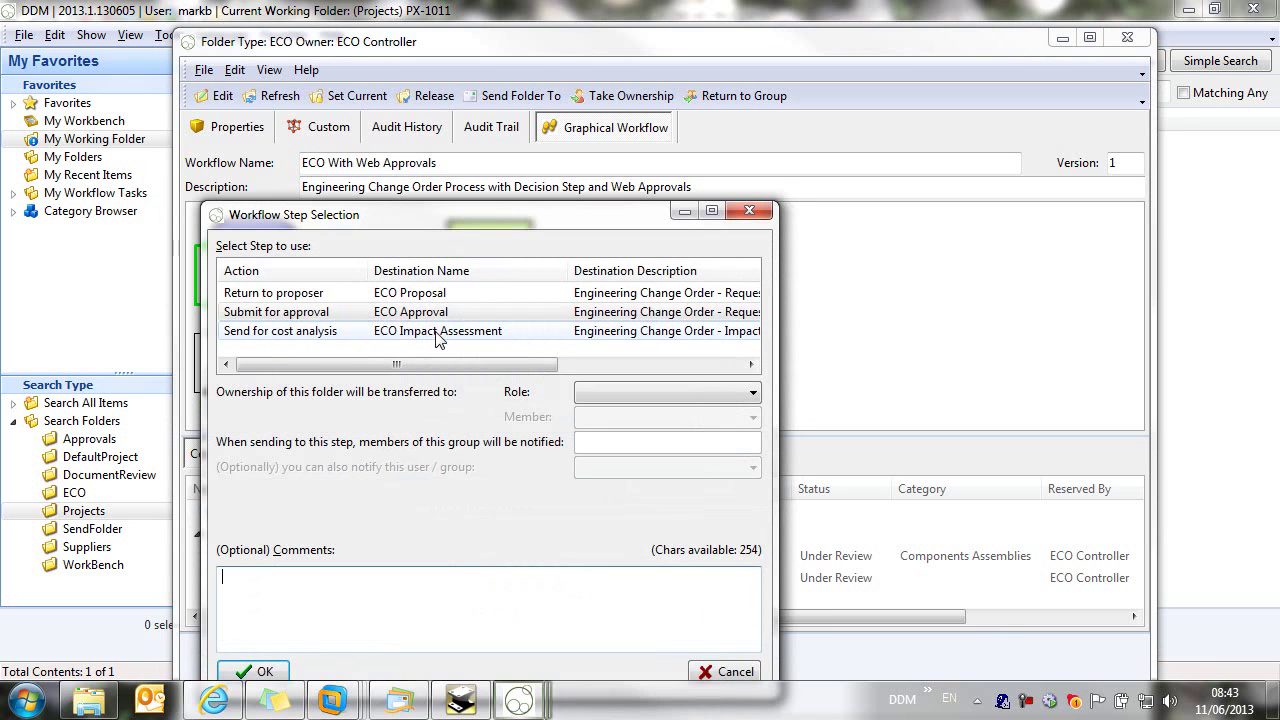
{"action": "left_click_drag", "start_coordinate": [491, 214], "coordinate": [508, 126]}
{"action": "left_click", "coordinate": [655, 302]}
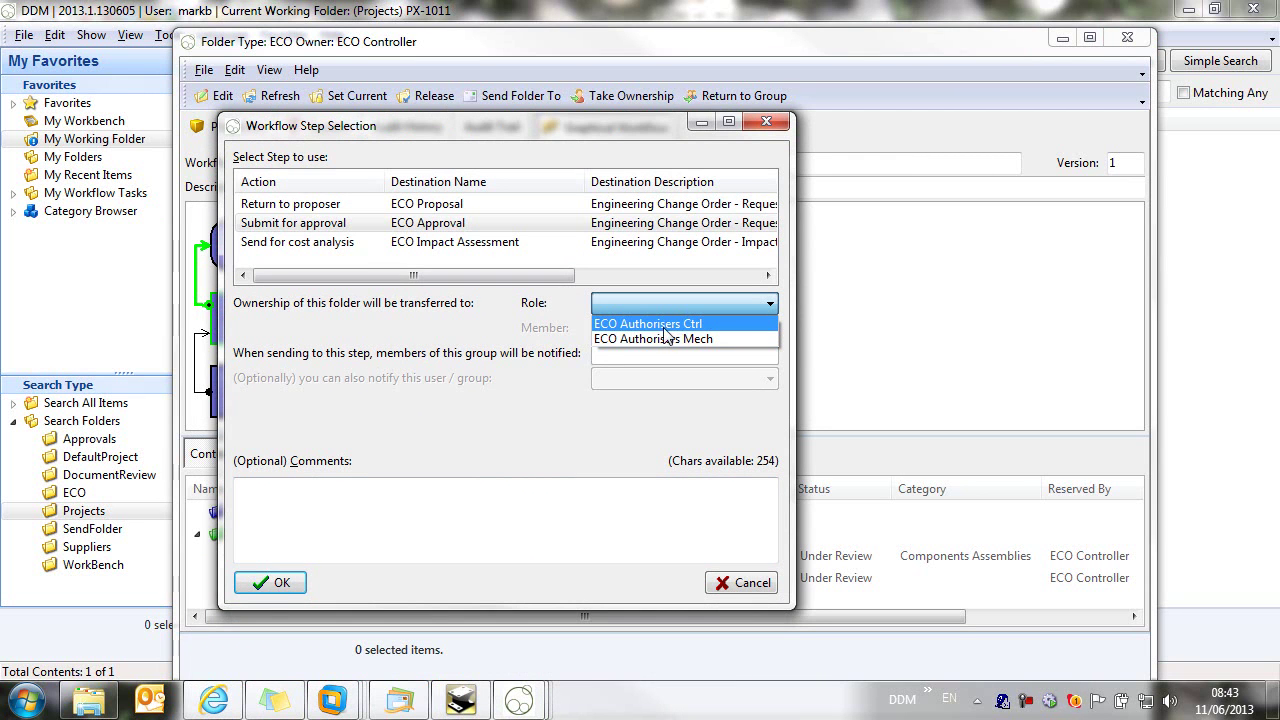
{"action": "left_click", "coordinate": [693, 342]}
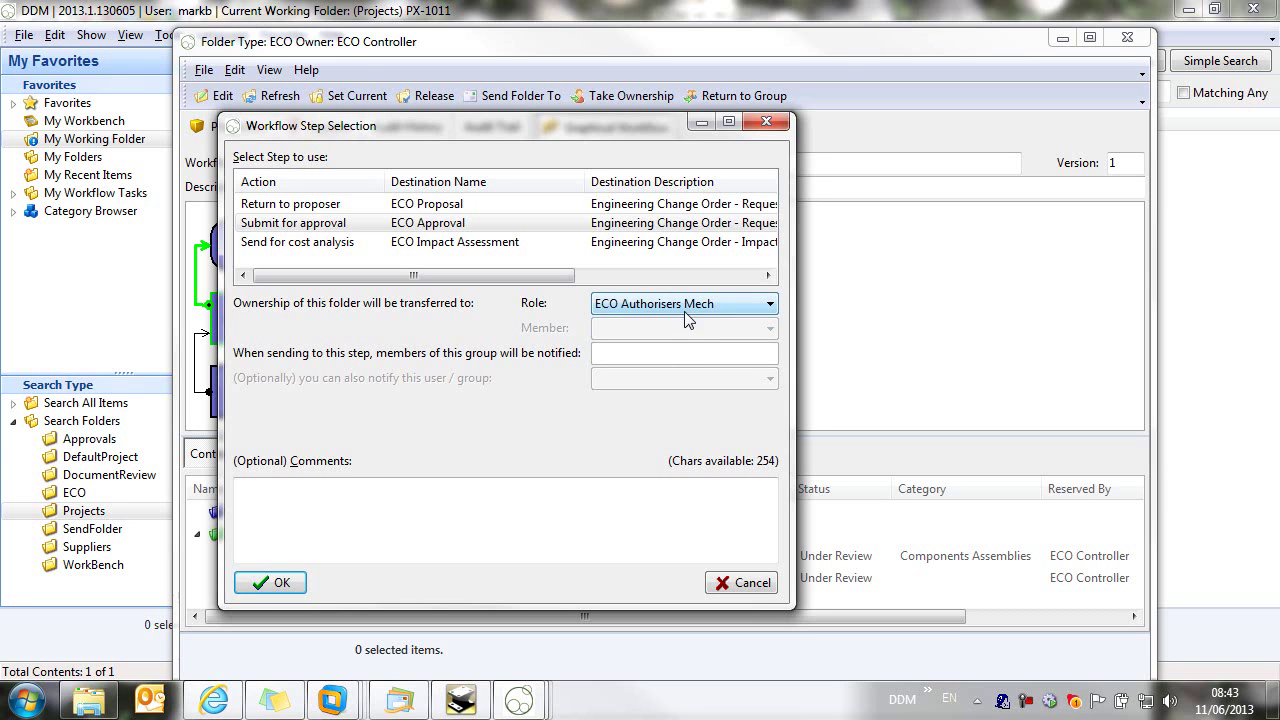
{"action": "left_click", "coordinate": [571, 505]}
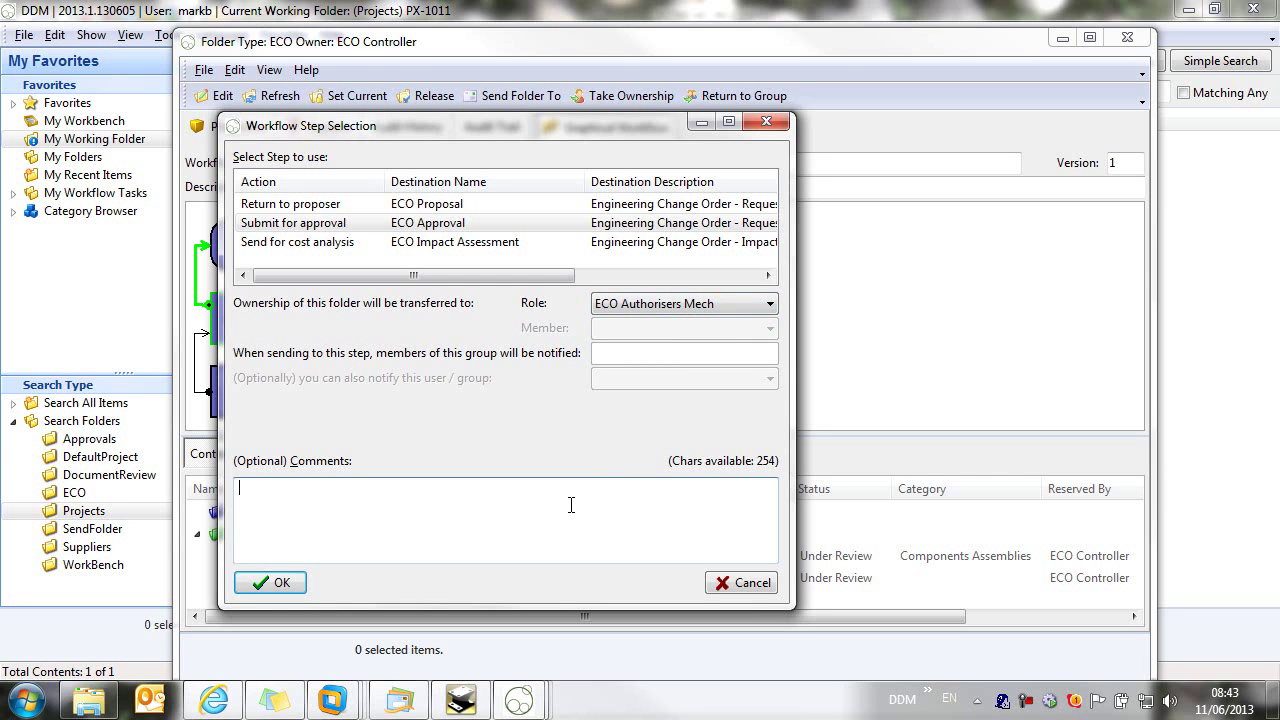
{"action": "type", "text": "plw"}
{"action": "type", "text": "ease conside"}
{"action": "type", "text": "r this chang"}
{"action": "type", "text": "e request"}
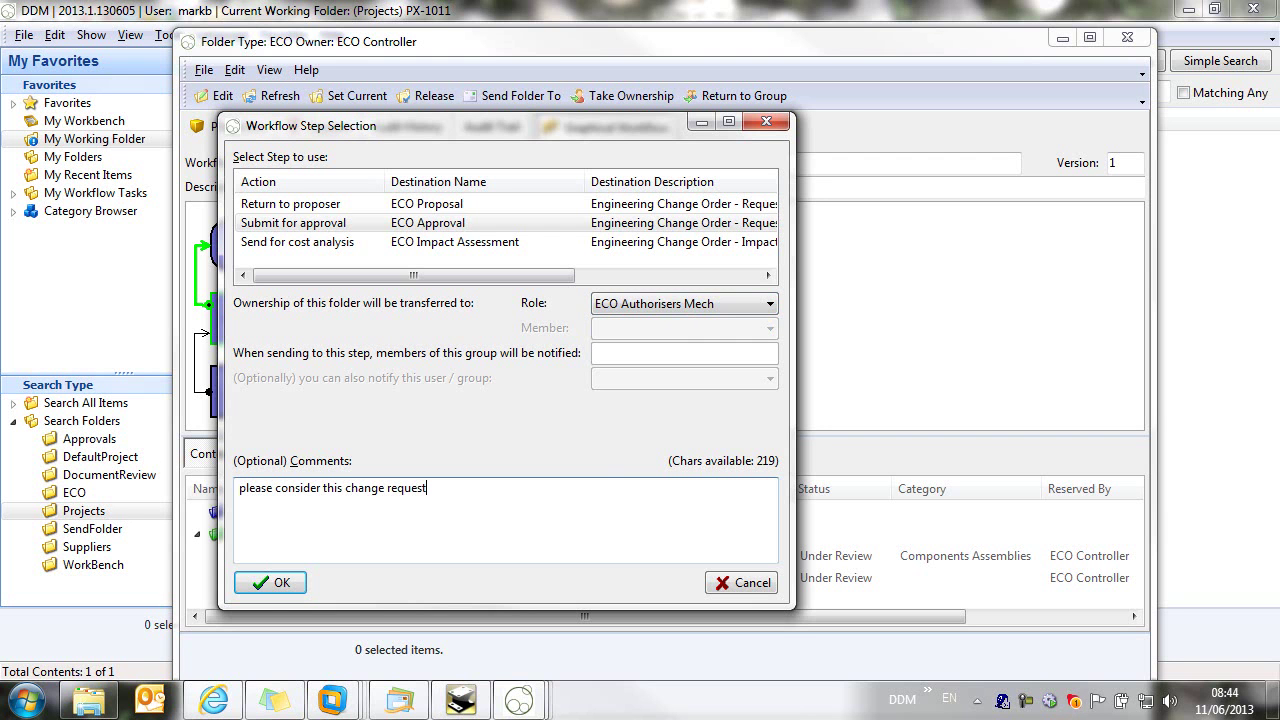
{"action": "left_click", "coordinate": [271, 582]}
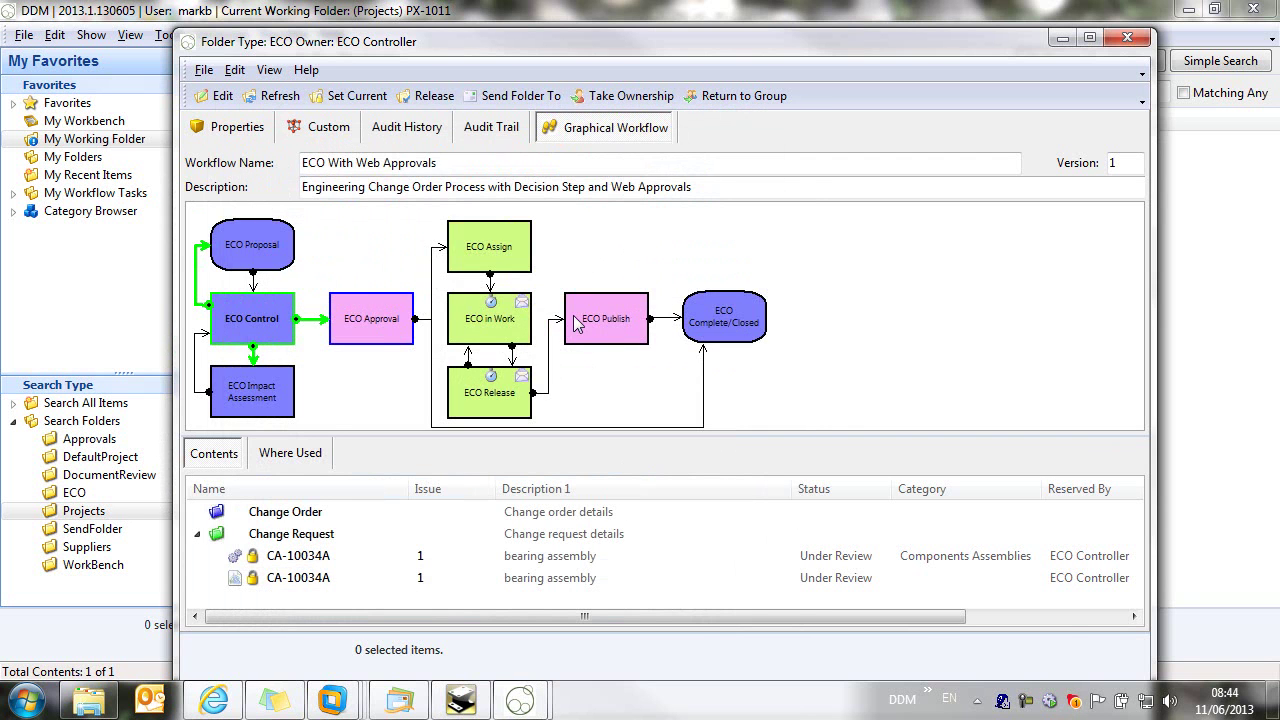
{"action": "left_click_drag", "start_coordinate": [487, 358], "coordinate": [1042, 332]}
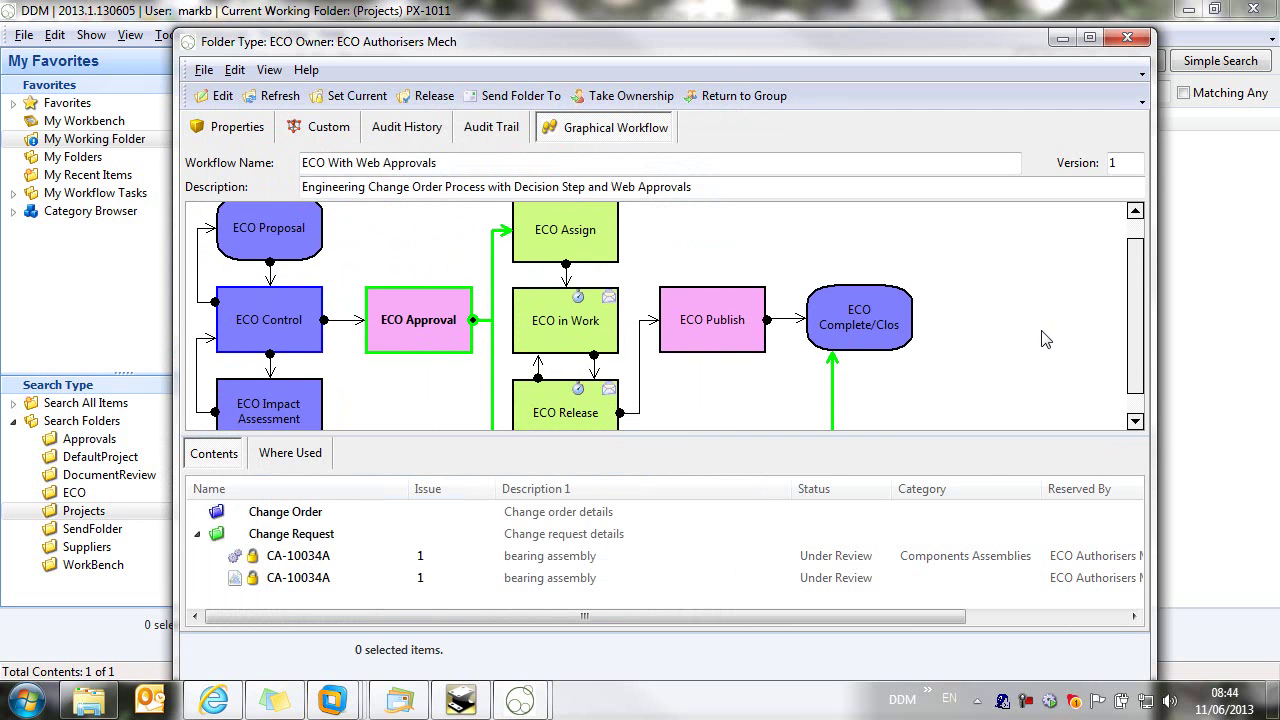
{"action": "left_click", "coordinate": [1130, 38]}
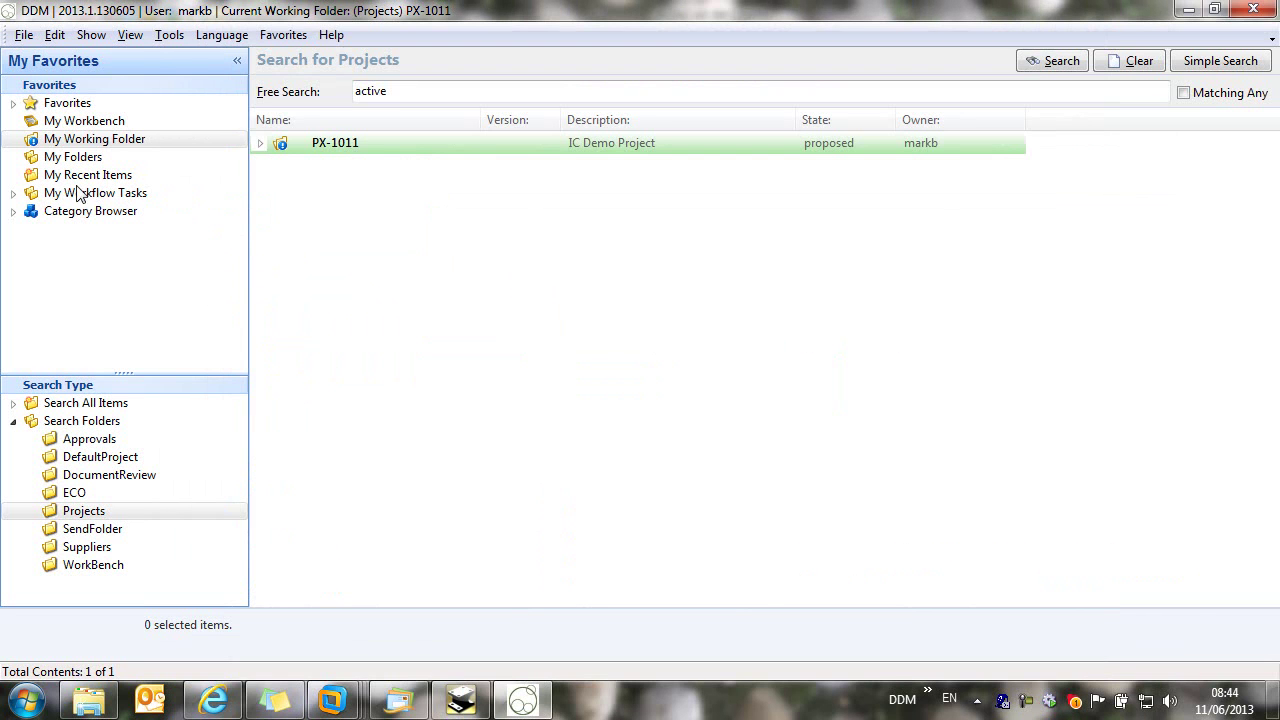
Step: Search ECO folders for 'proposed'
{"action": "left_click", "coordinate": [70, 494]}
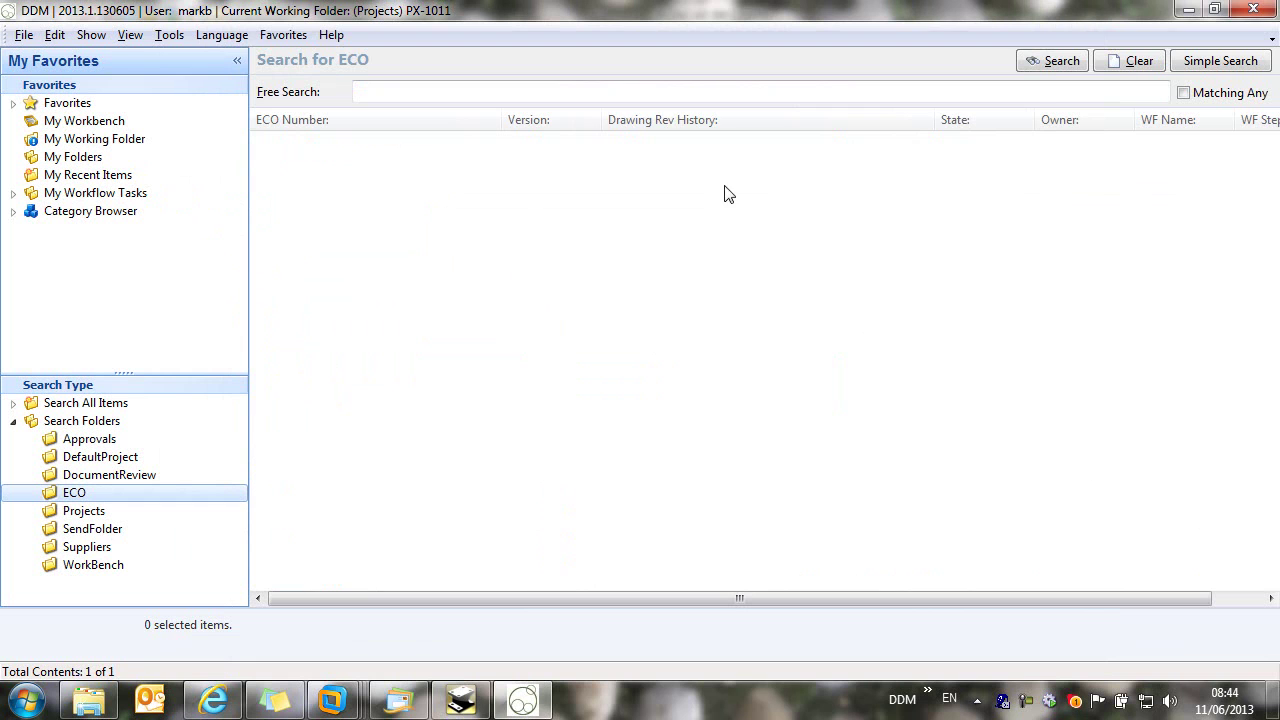
{"action": "left_click", "coordinate": [1035, 95]}
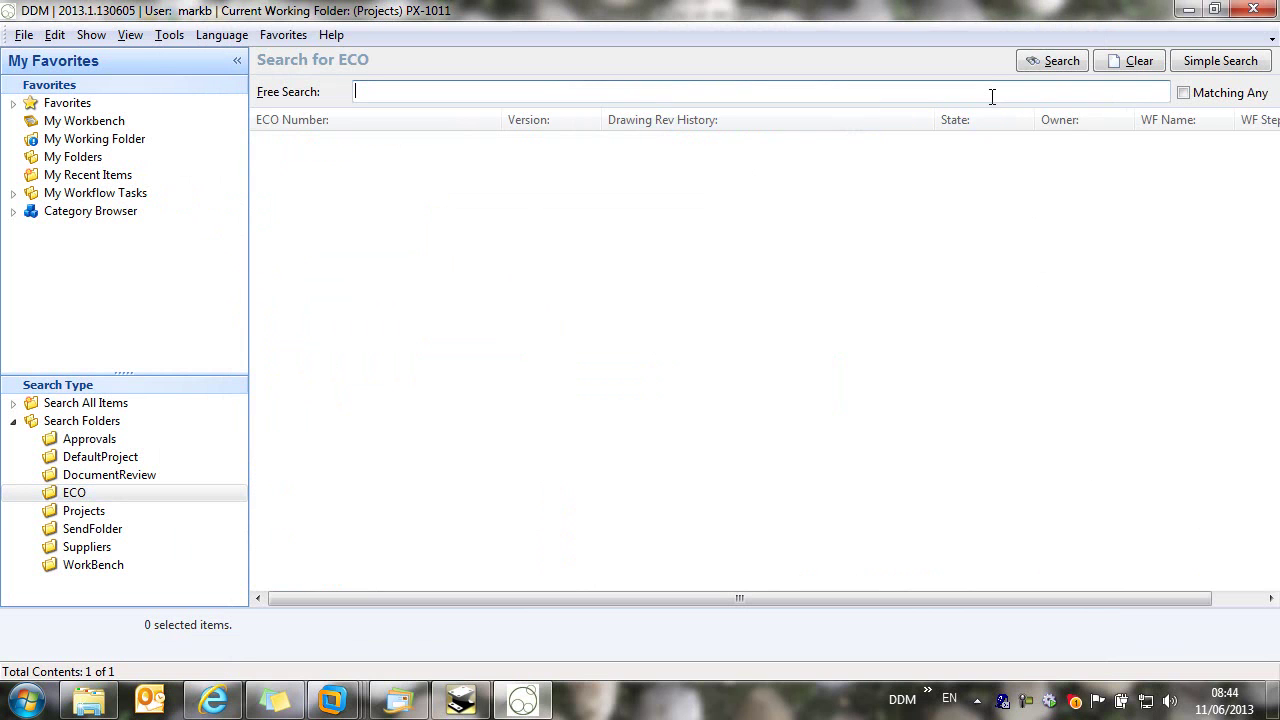
{"action": "type", "text": "proposed"}
{"action": "left_click", "coordinate": [1025, 61]}
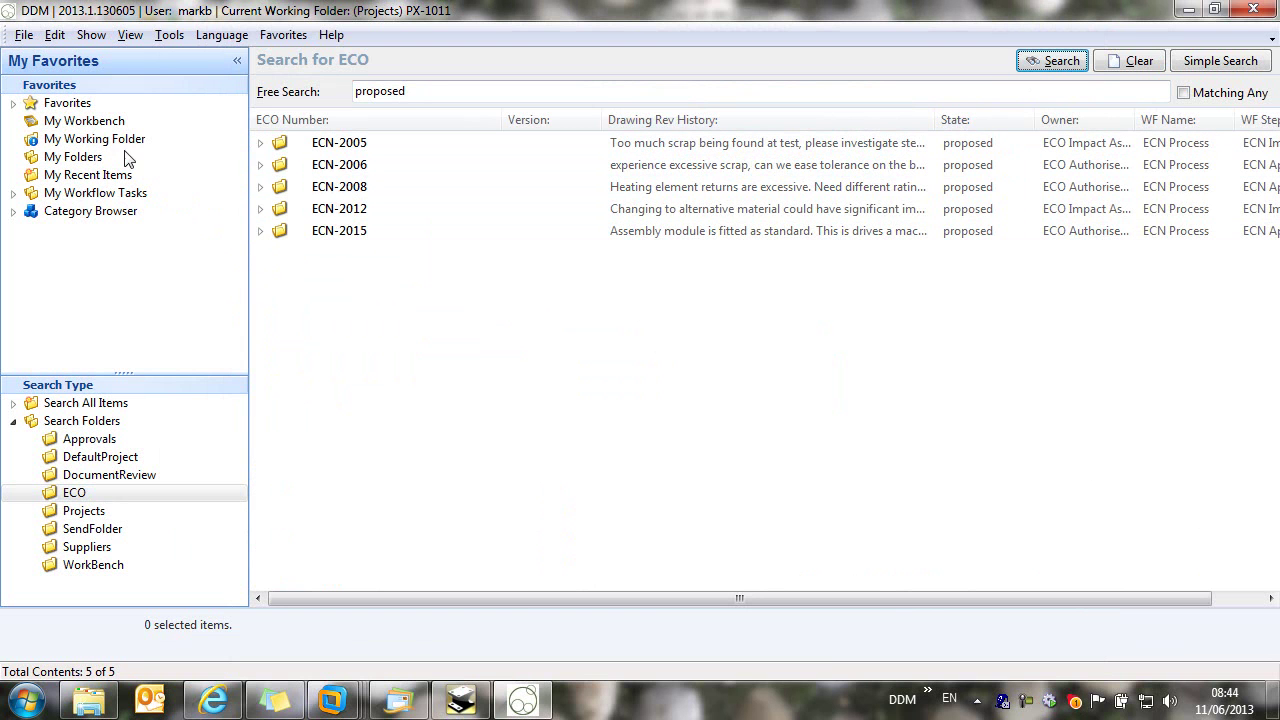
Step: List the ECOs raised by me from Favorites and expand ECO-2023
{"action": "left_click", "coordinate": [13, 104]}
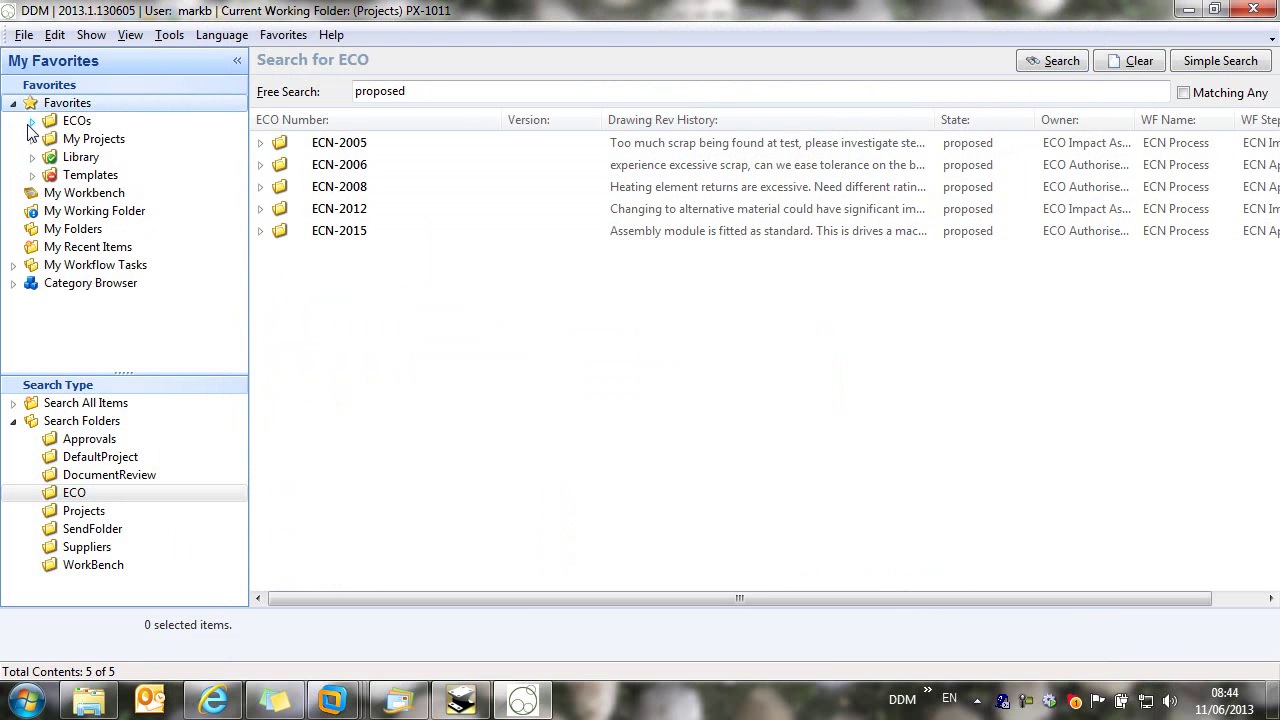
{"action": "left_click", "coordinate": [32, 121]}
{"action": "left_click", "coordinate": [140, 157]}
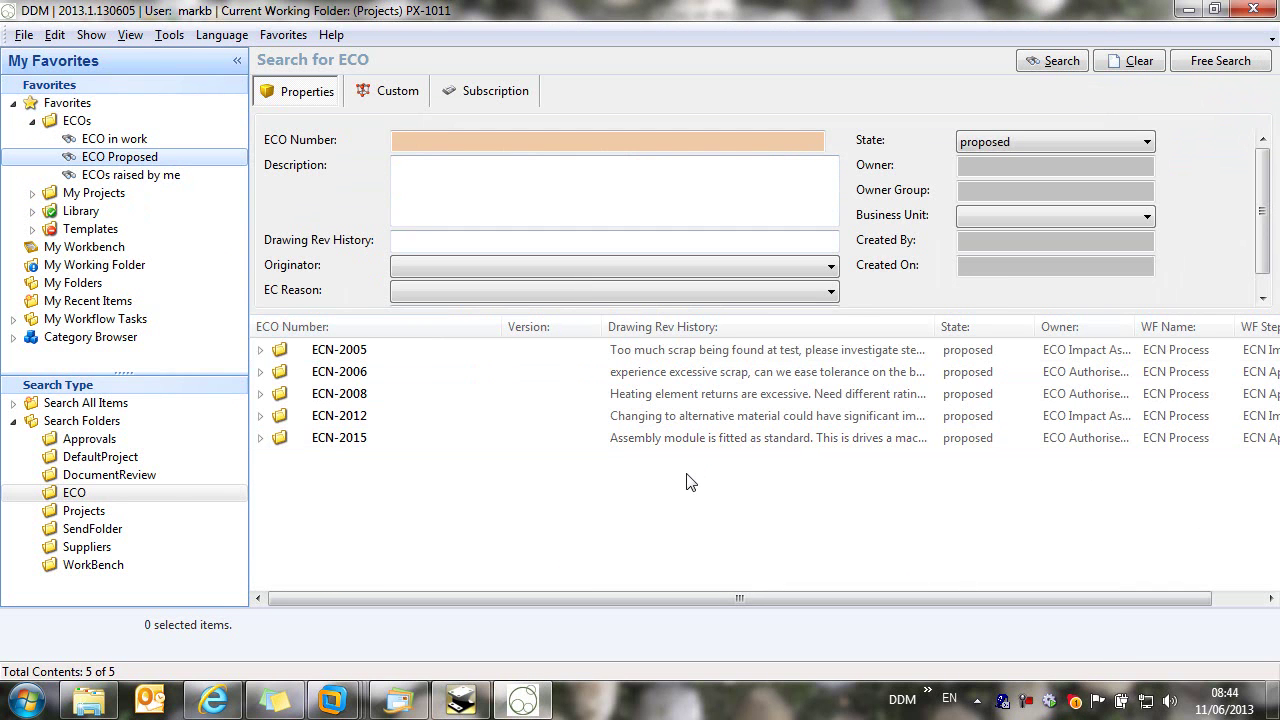
{"action": "left_click", "coordinate": [133, 179]}
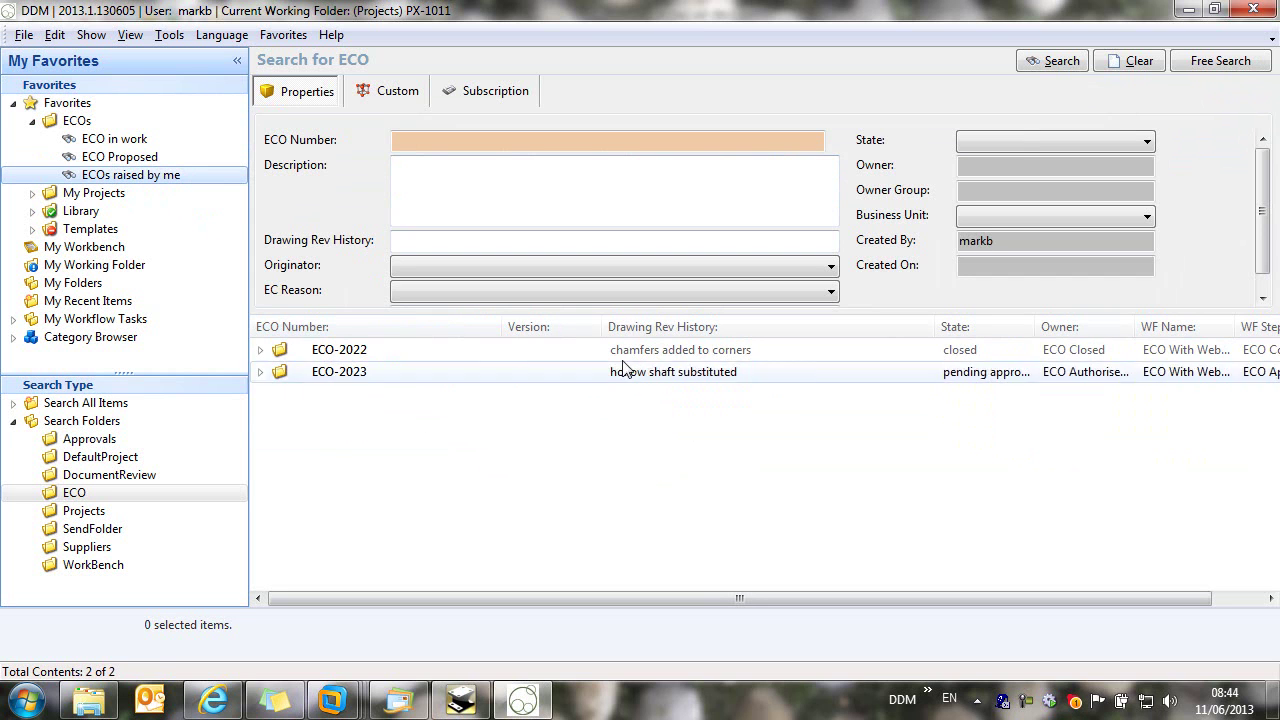
{"action": "left_click", "coordinate": [261, 372]}
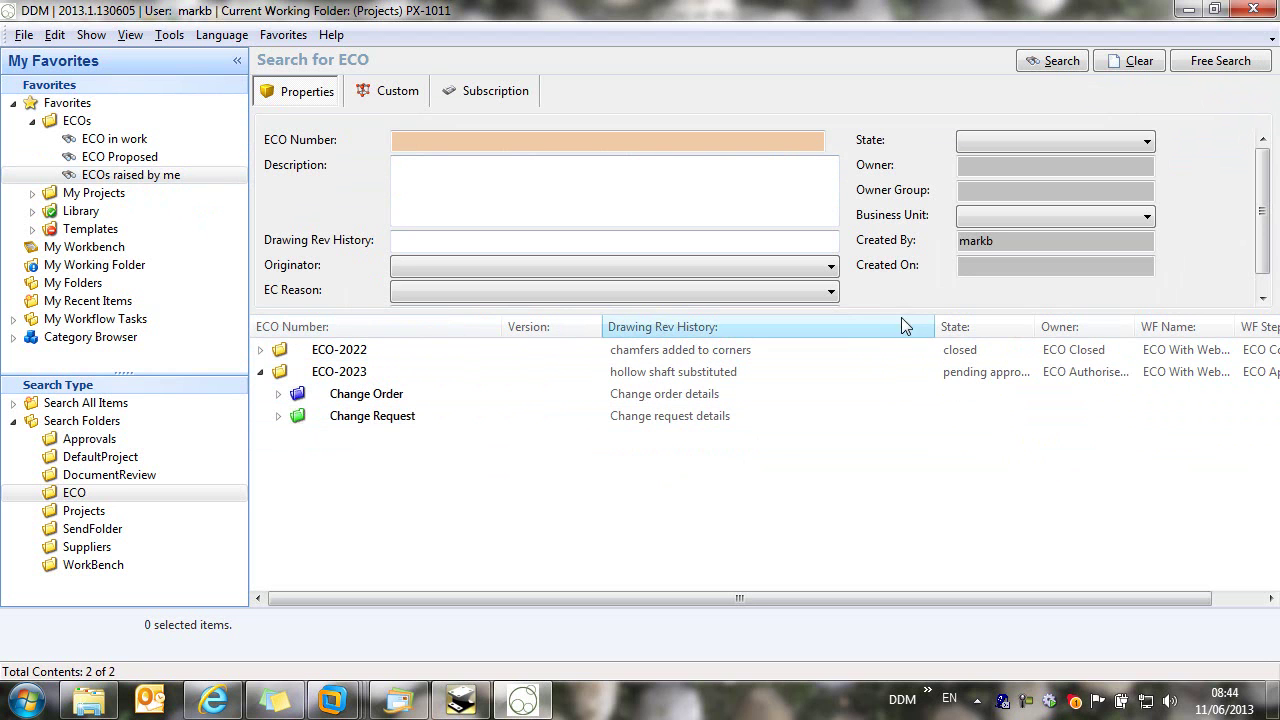
{"action": "left_click_drag", "start_coordinate": [935, 326], "coordinate": [903, 326]}
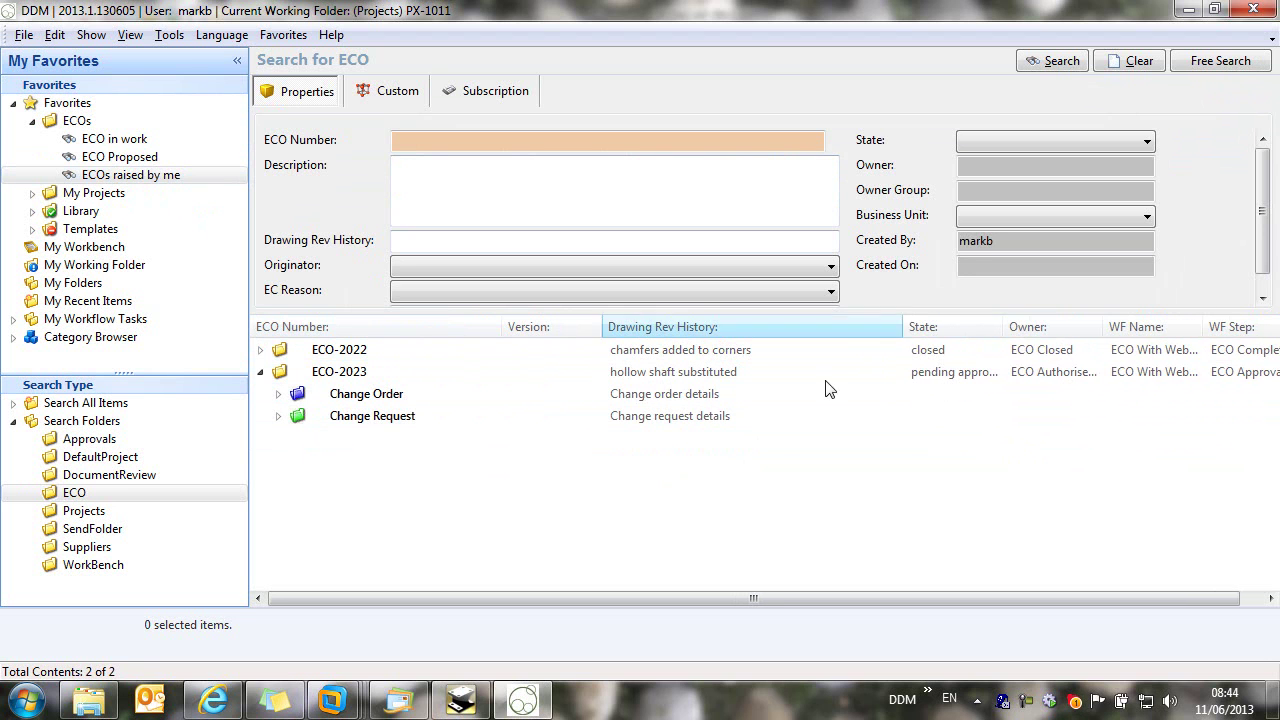
Step: Review ECO-2023's decision makers, the engineering manager and senior engineer
{"action": "right_click", "coordinate": [343, 371]}
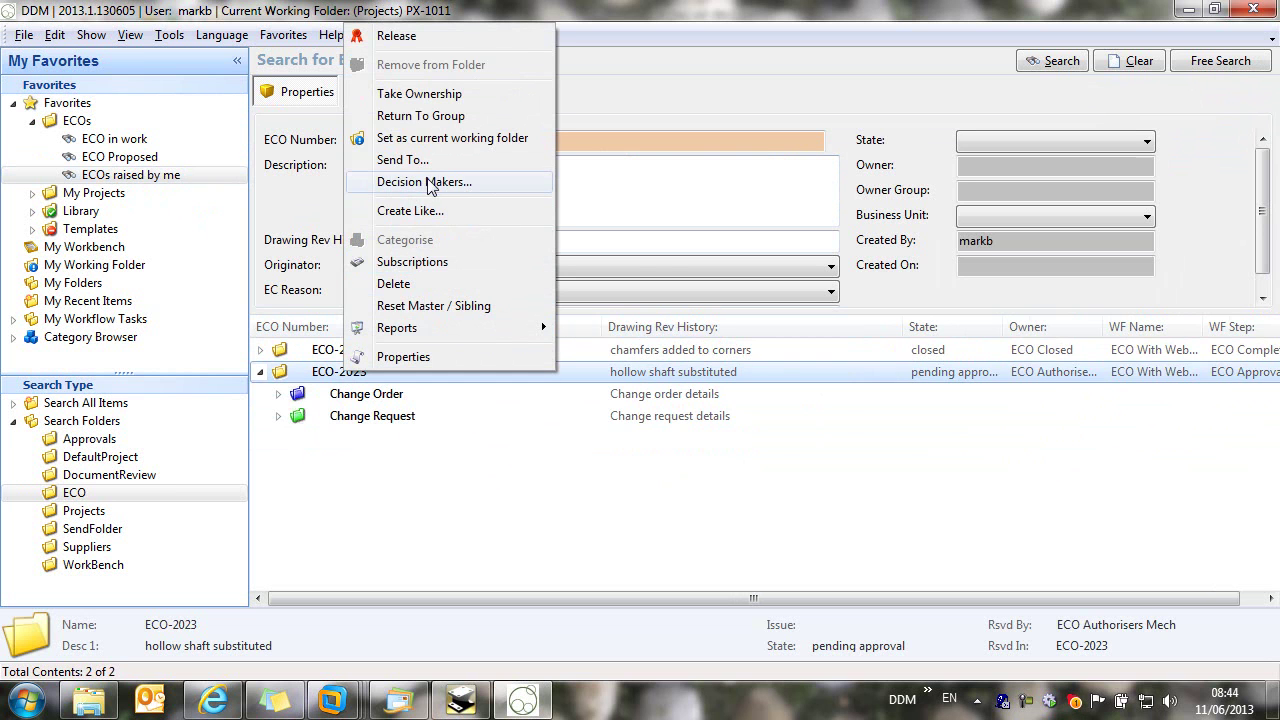
{"action": "left_click", "coordinate": [453, 184]}
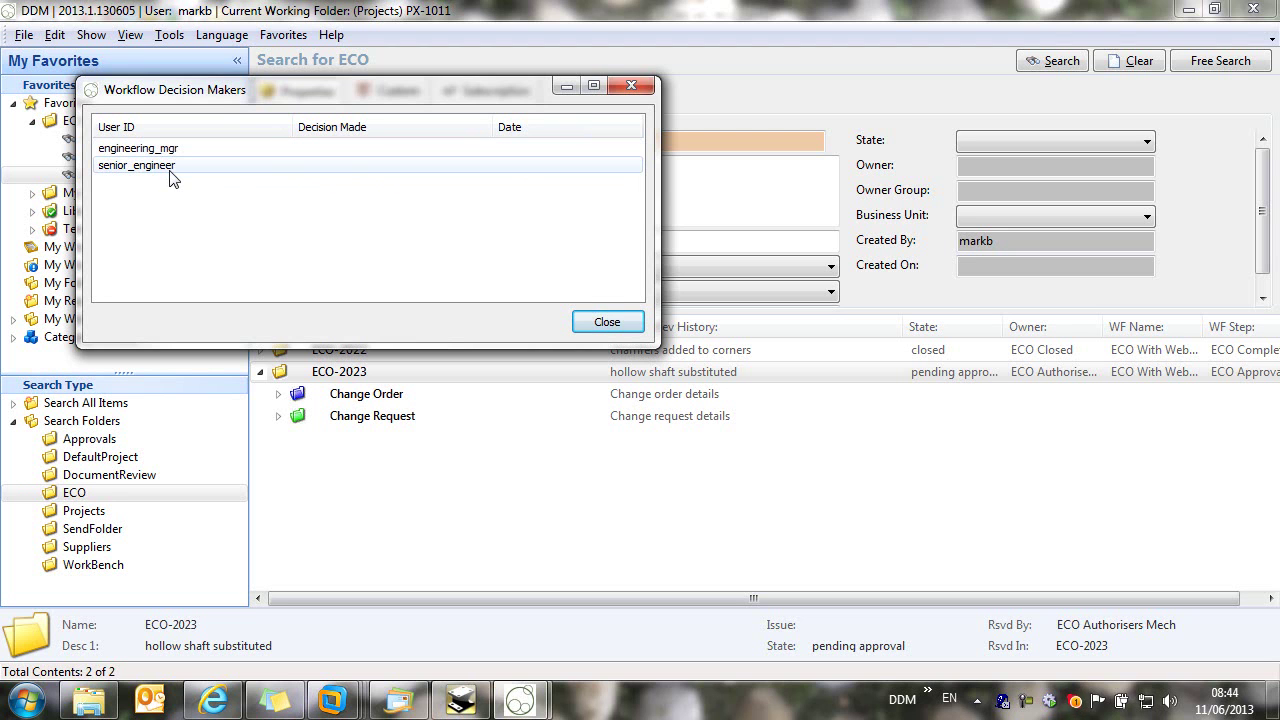
{"action": "left_click", "coordinate": [605, 323]}
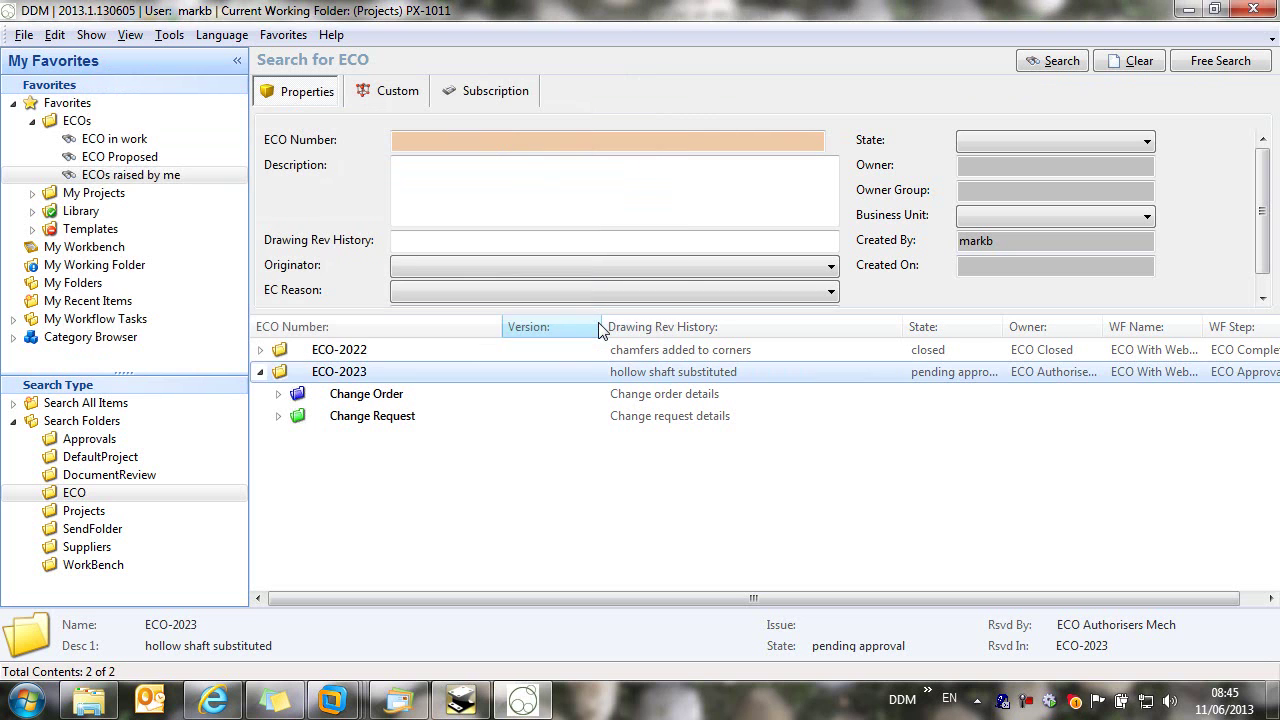
Step: Fetch mail, open the ECO-2023 Action Required message in the senior engineer's inbox, and follow INTERNAL LOGIN
{"action": "left_click", "coordinate": [398, 700]}
{"action": "left_click", "coordinate": [755, 77]}
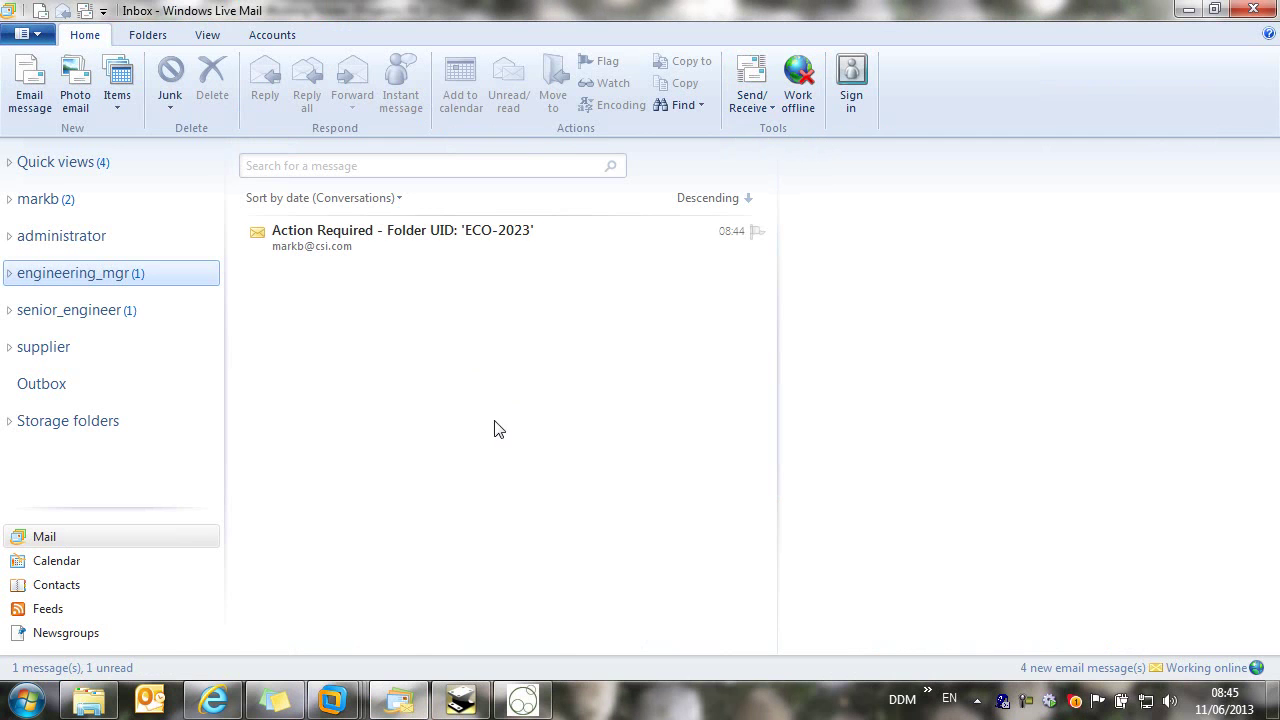
{"action": "left_click", "coordinate": [9, 311]}
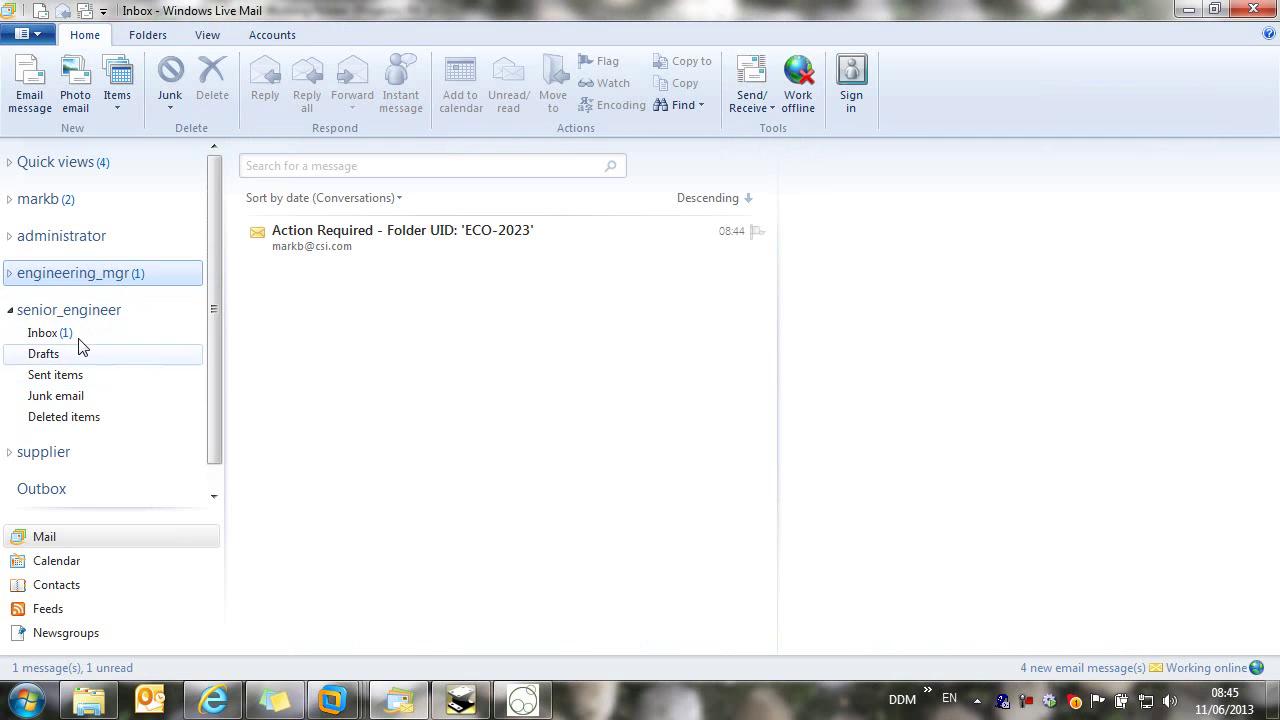
{"action": "left_click", "coordinate": [74, 335]}
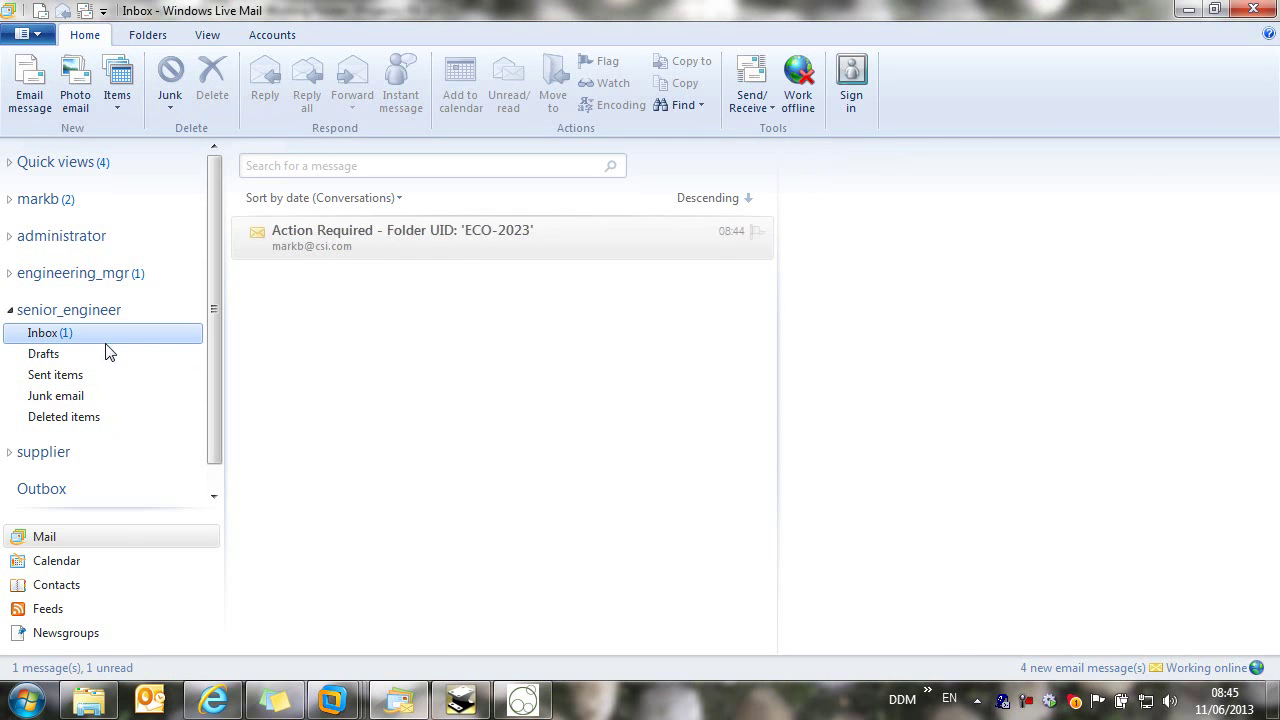
{"action": "double_click", "coordinate": [418, 255]}
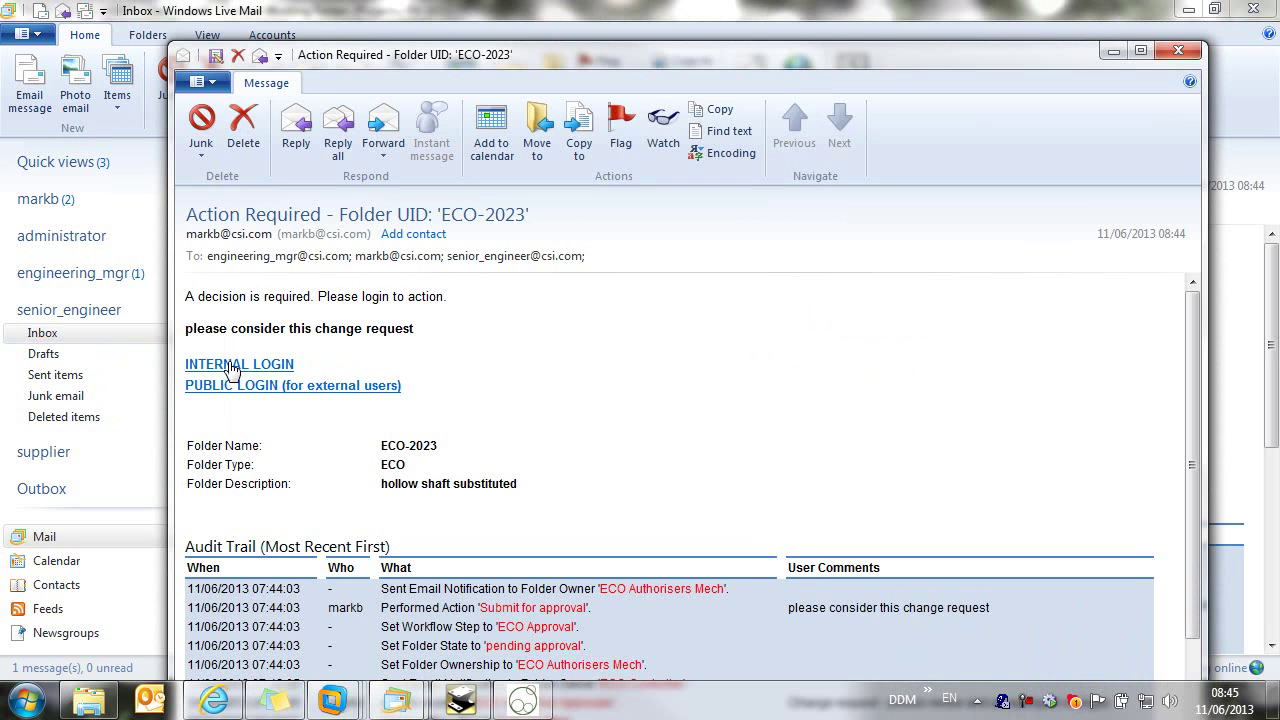
{"action": "left_click", "coordinate": [230, 368]}
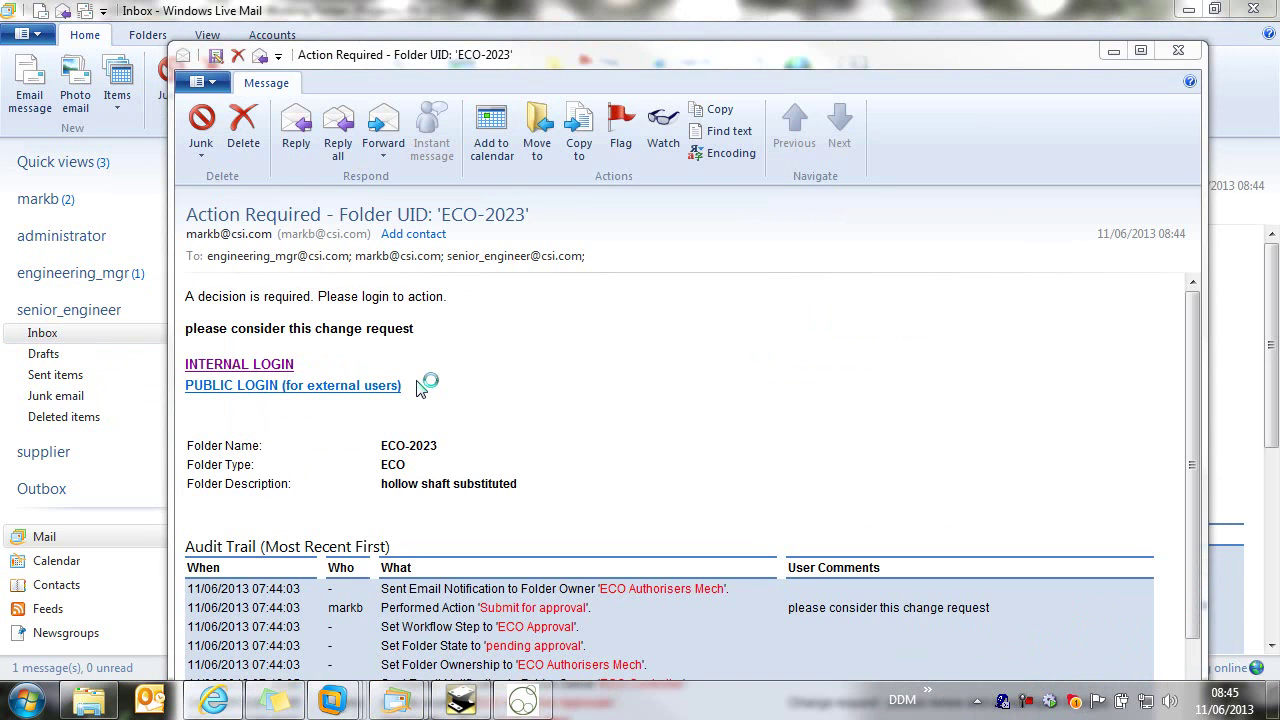
{"action": "left_click", "coordinate": [395, 386]}
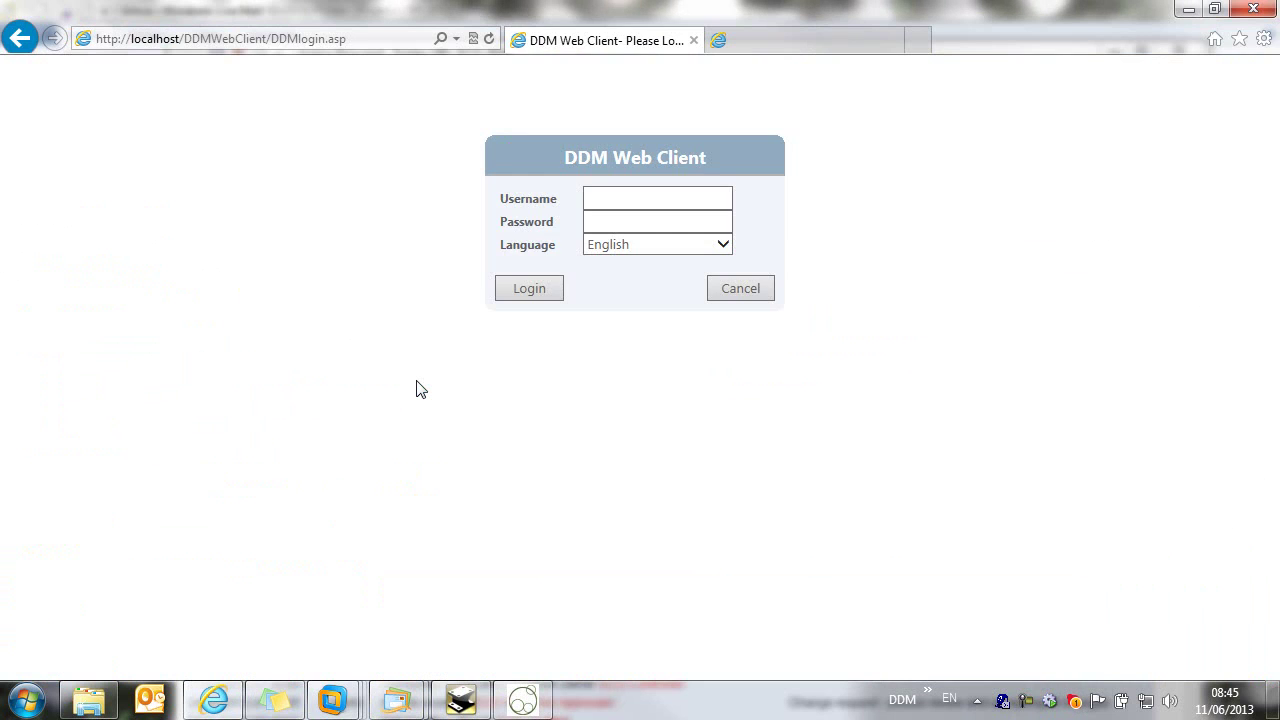
Step: Log in to the mobile portal as the senior engineer and review ECO-2023's bearing assembly drawing
{"action": "left_click", "coordinate": [1214, 9]}
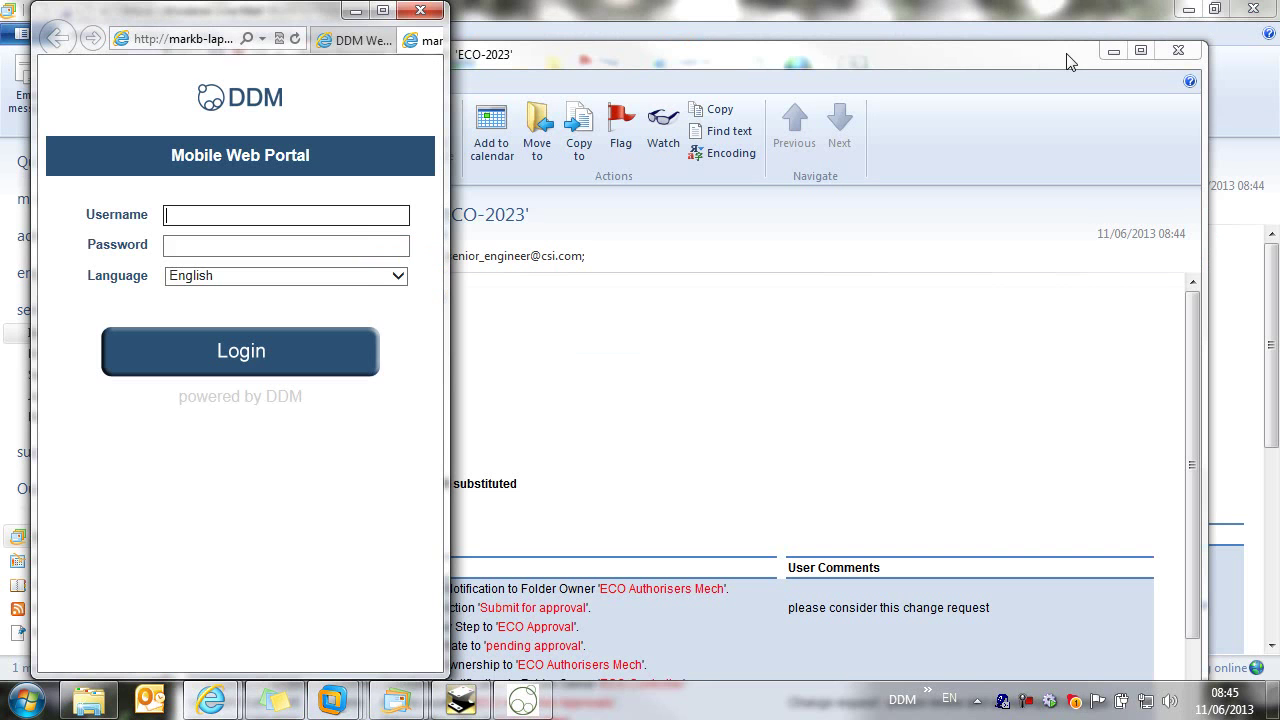
{"action": "left_click", "coordinate": [214, 215]}
{"action": "type", "text": "senior_engineer"}
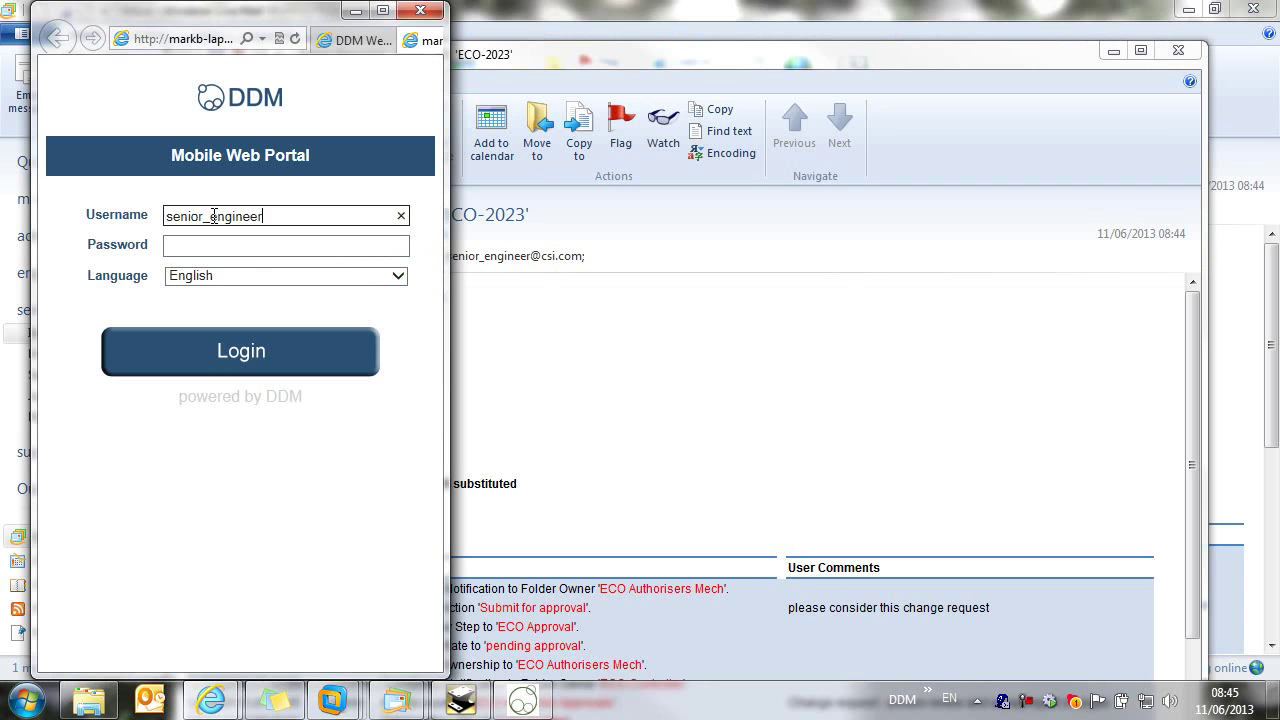
{"action": "left_click", "coordinate": [216, 354]}
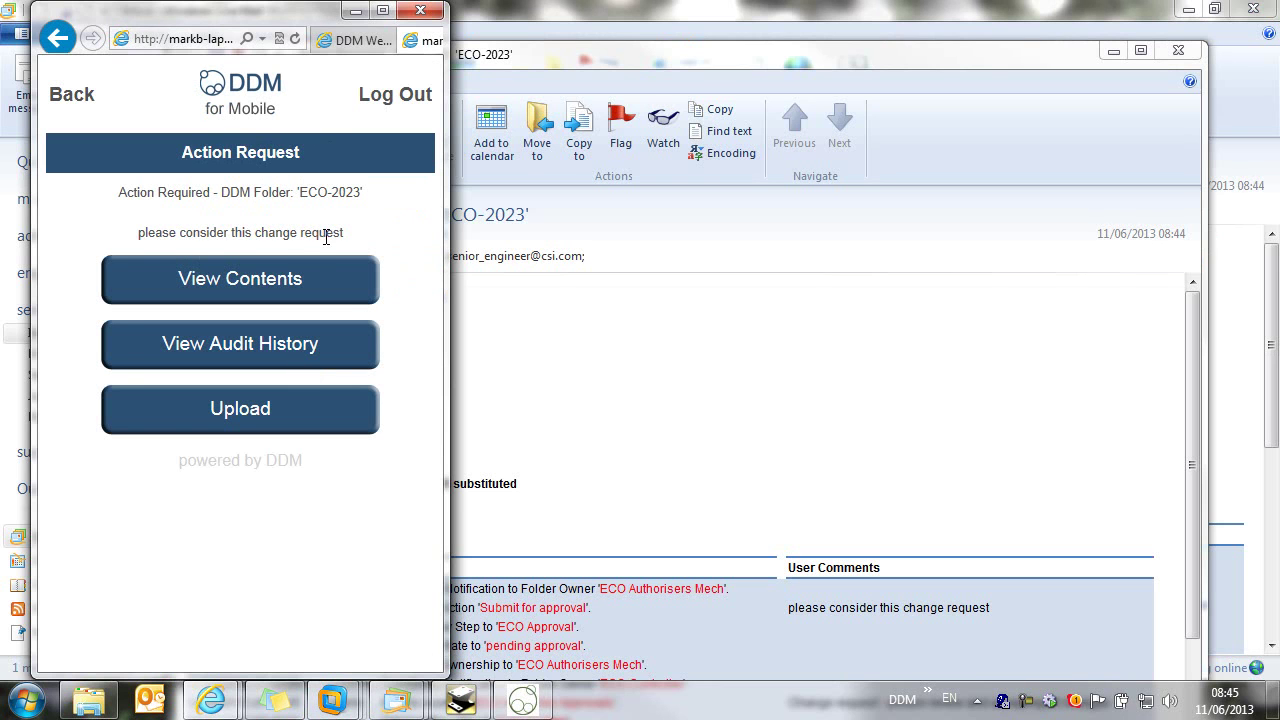
{"action": "left_click", "coordinate": [252, 288]}
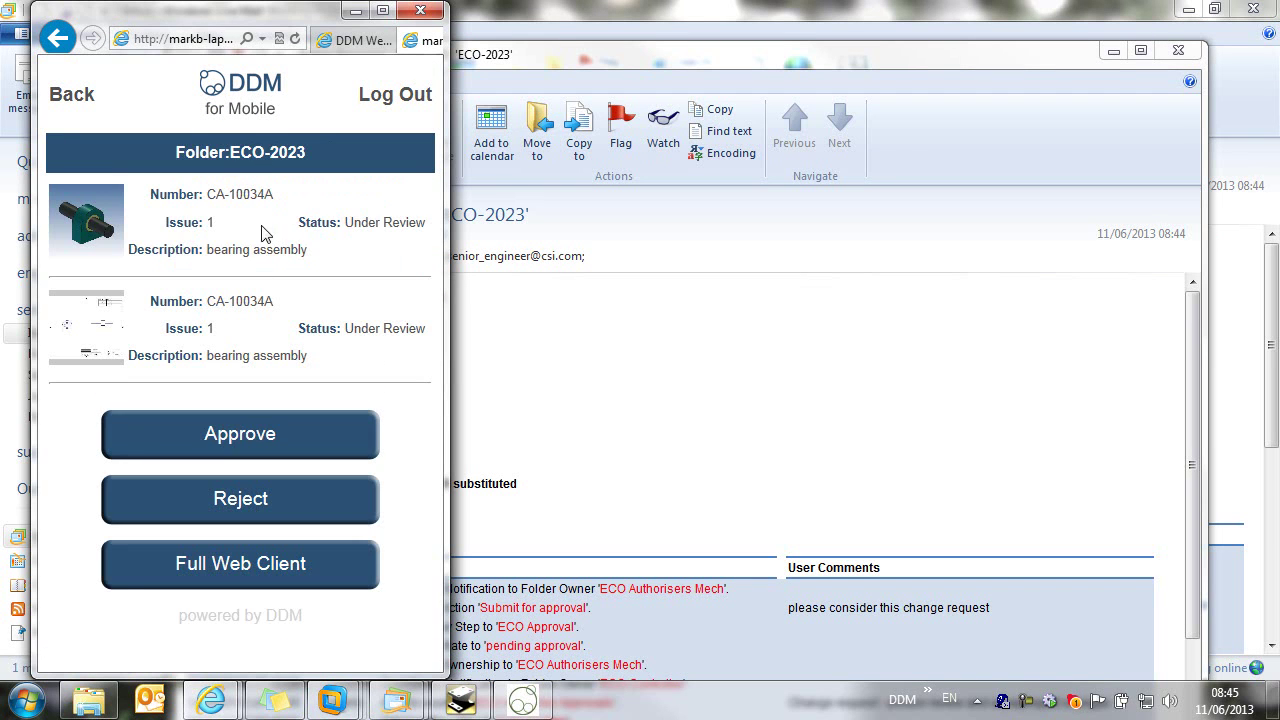
{"action": "left_click", "coordinate": [238, 311]}
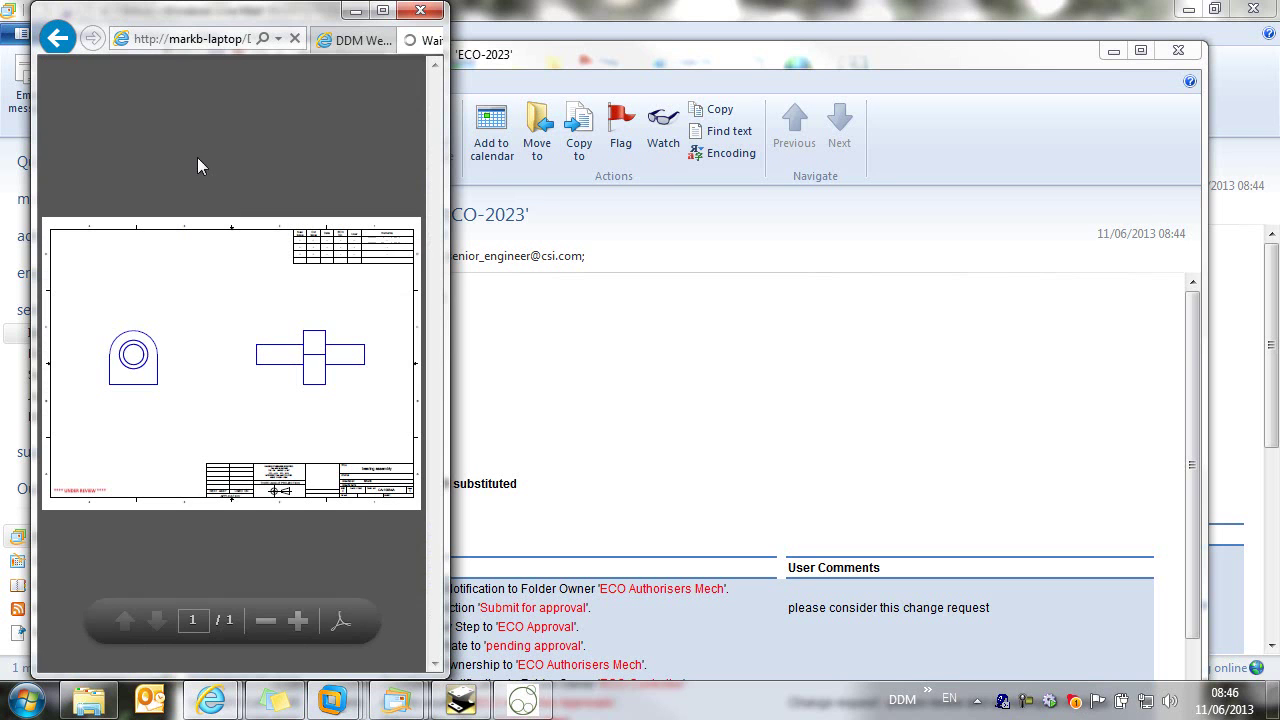
{"action": "left_click", "coordinate": [56, 38]}
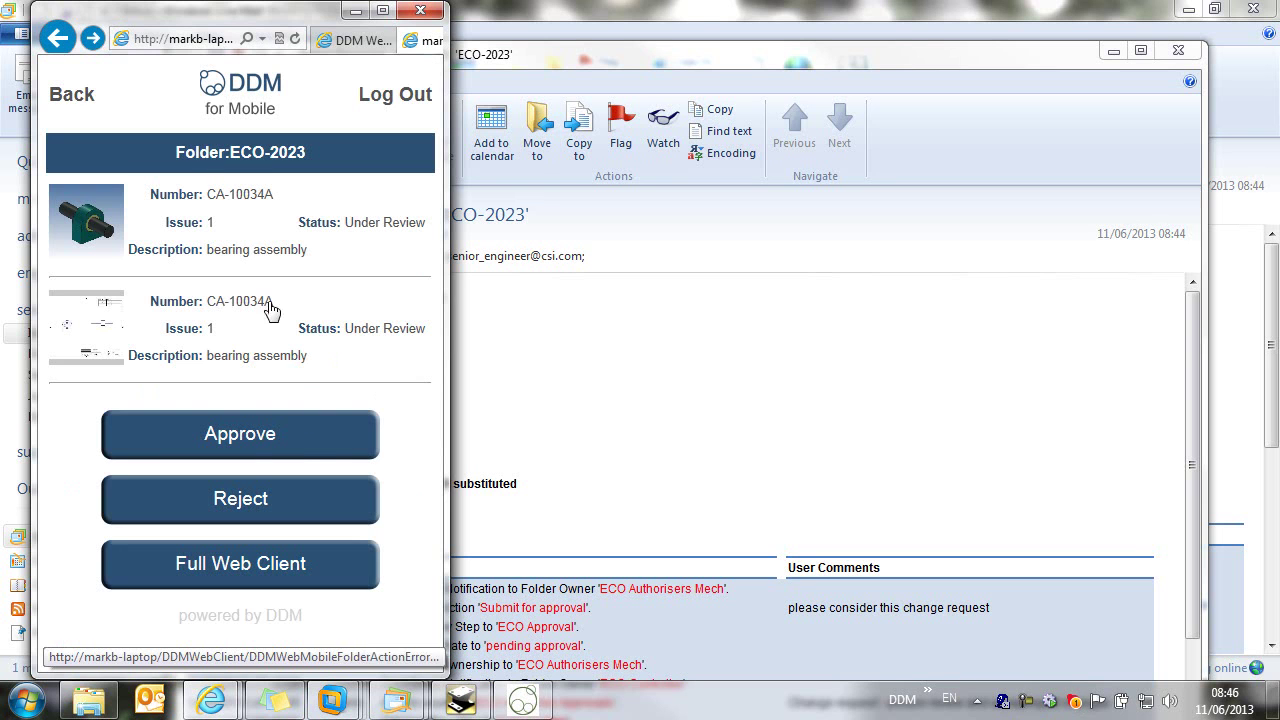
Step: Approve ECO-2023 with comment 'yes, looks good to me - -go ahead' and maximize the portal
{"action": "left_click", "coordinate": [243, 434]}
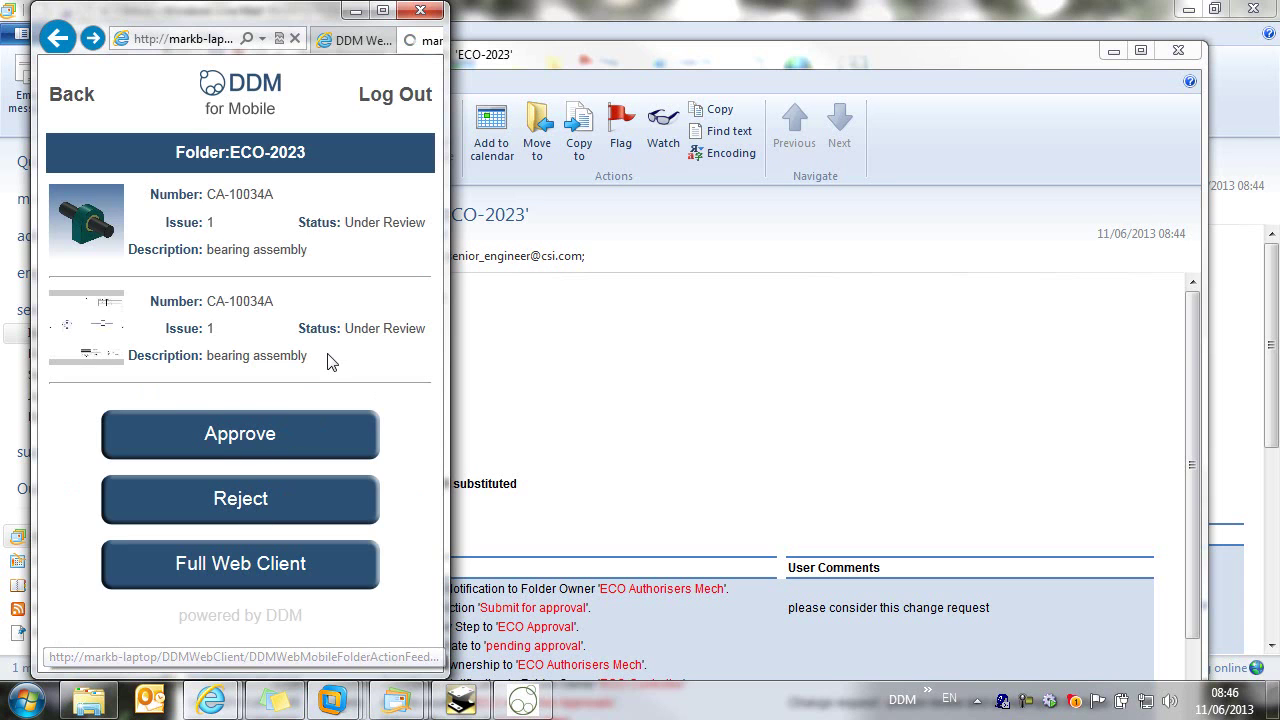
{"action": "left_click", "coordinate": [171, 231]}
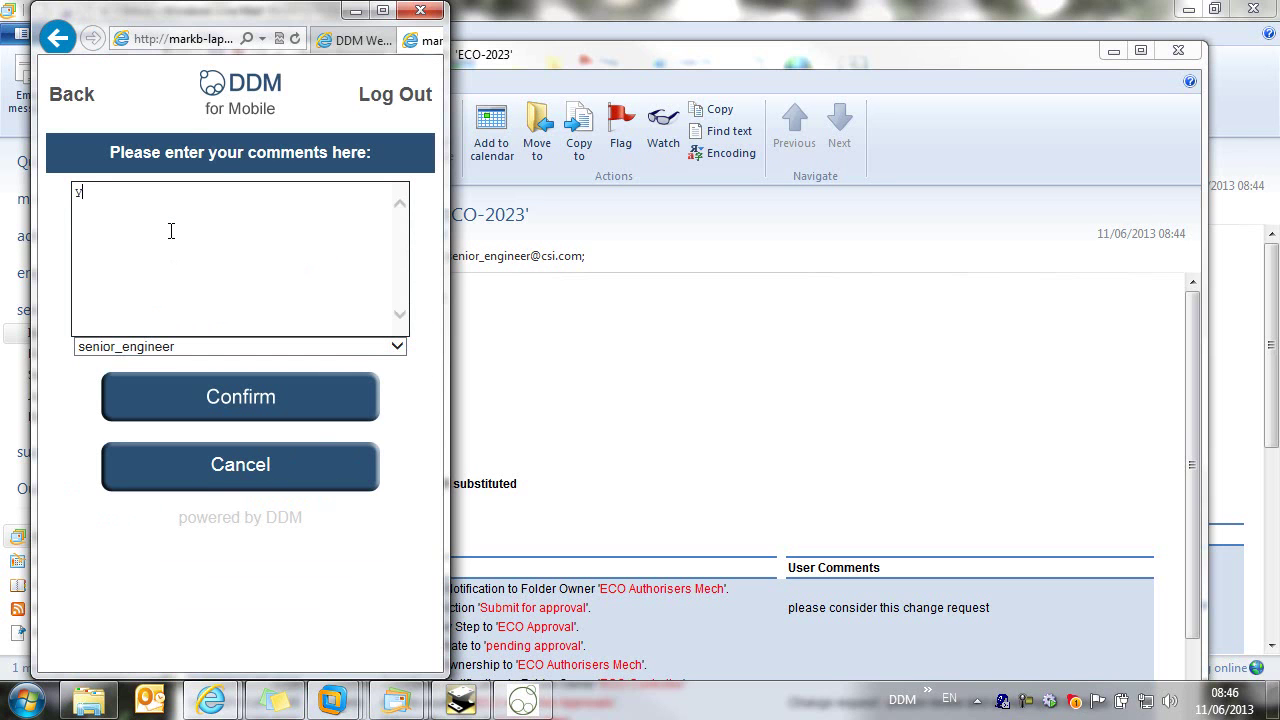
{"action": "type", "text": "yes, looks good to me - -go ahead"}
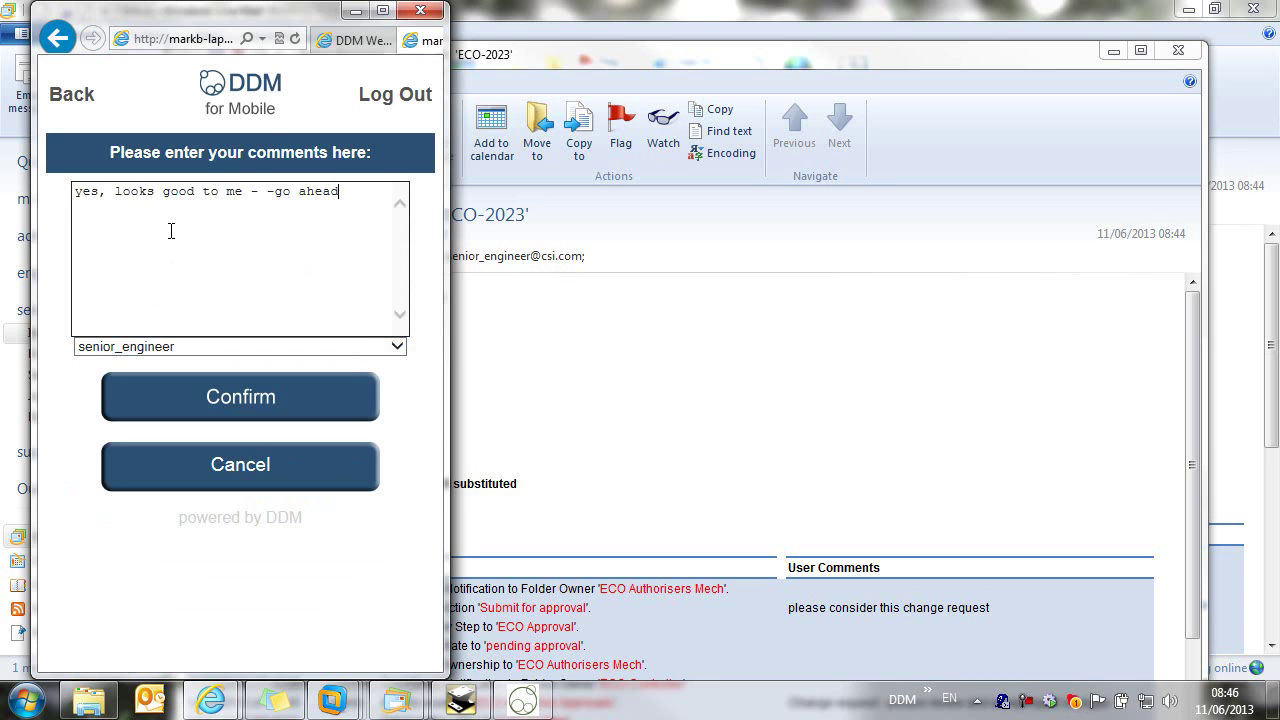
{"action": "left_click", "coordinate": [254, 407]}
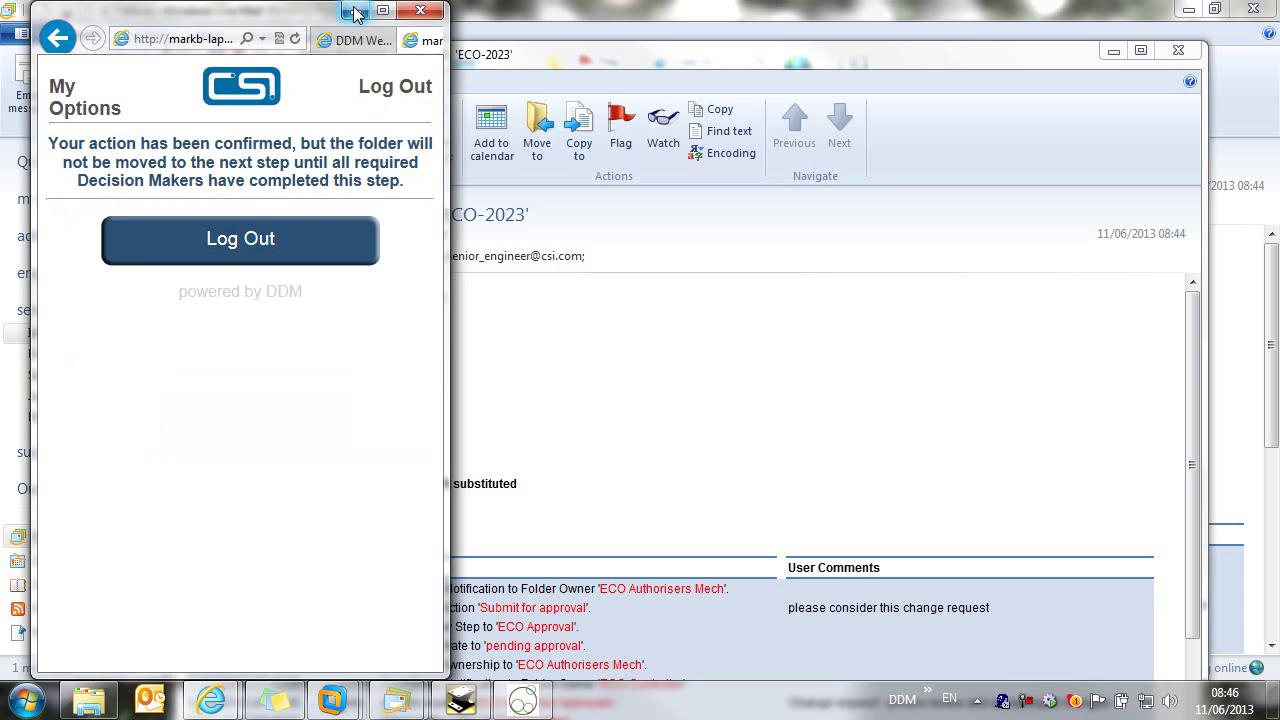
{"action": "left_click", "coordinate": [384, 11]}
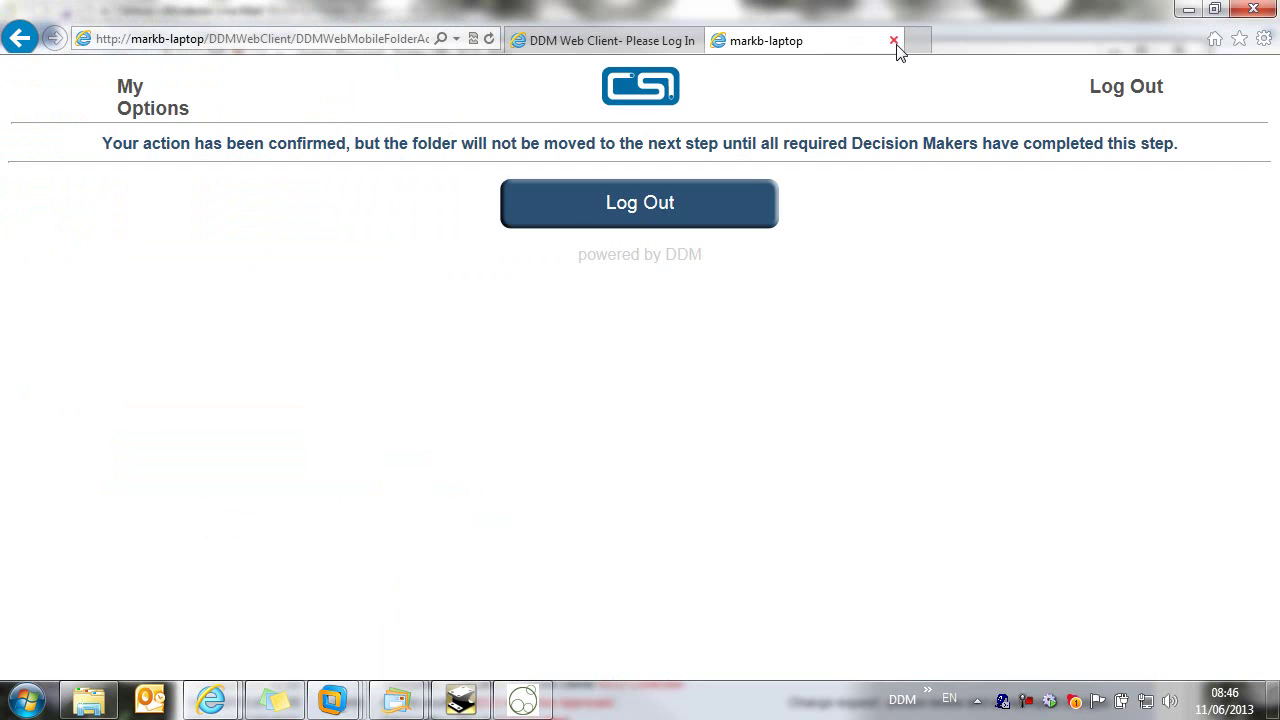
Step: Close the portal and the ECO-2023 message, expand the engineering manager's folders, and minimize Mail
{"action": "left_click", "coordinate": [893, 40]}
{"action": "left_click", "coordinate": [1188, 9]}
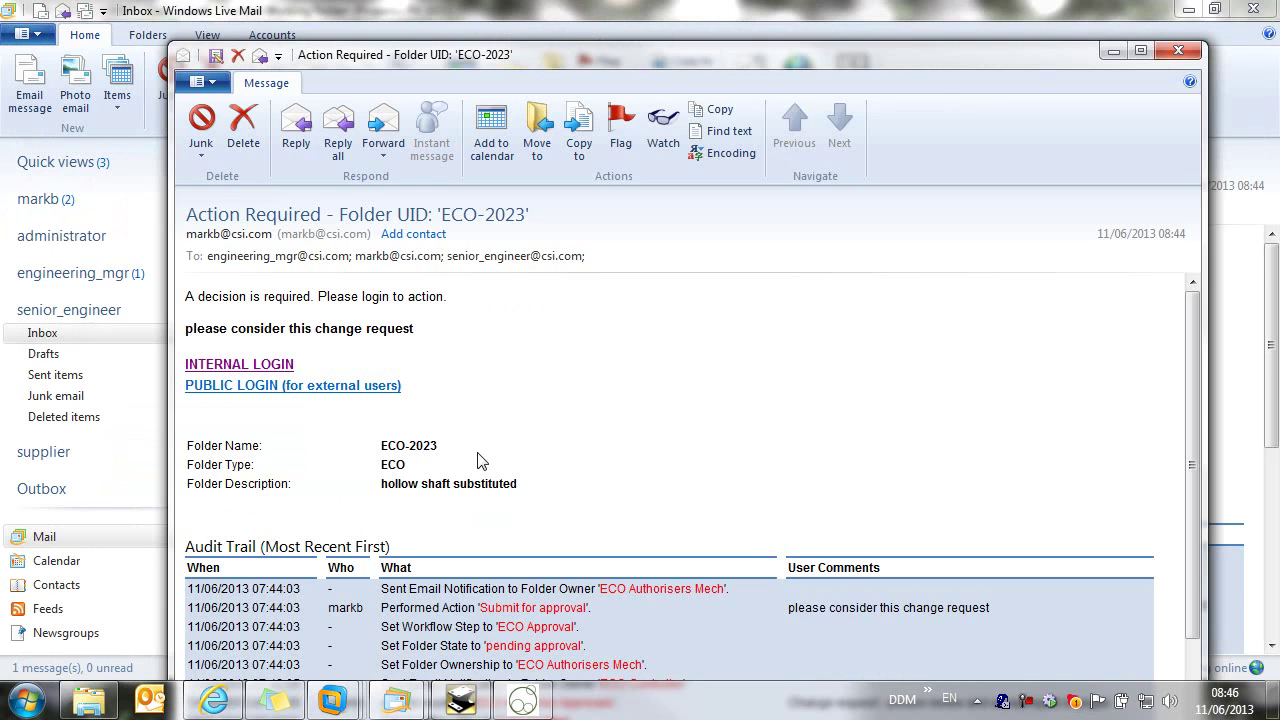
{"action": "left_click", "coordinate": [1178, 50]}
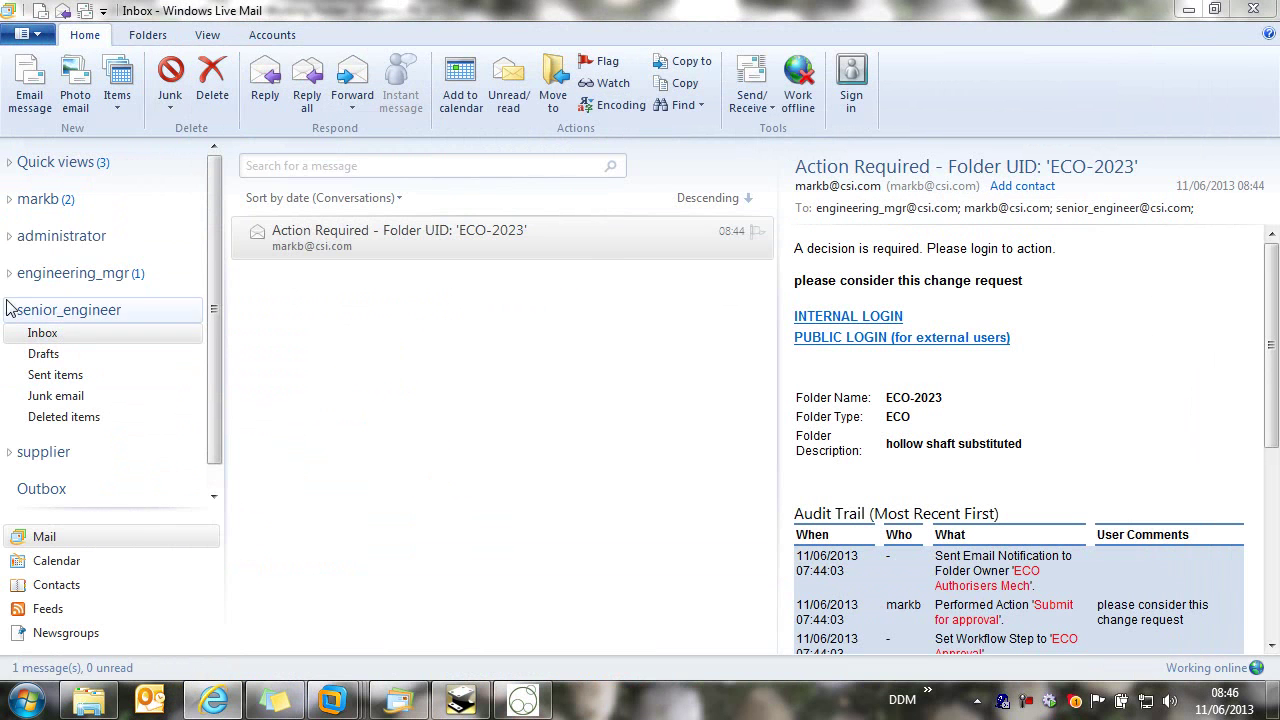
{"action": "left_click", "coordinate": [10, 273]}
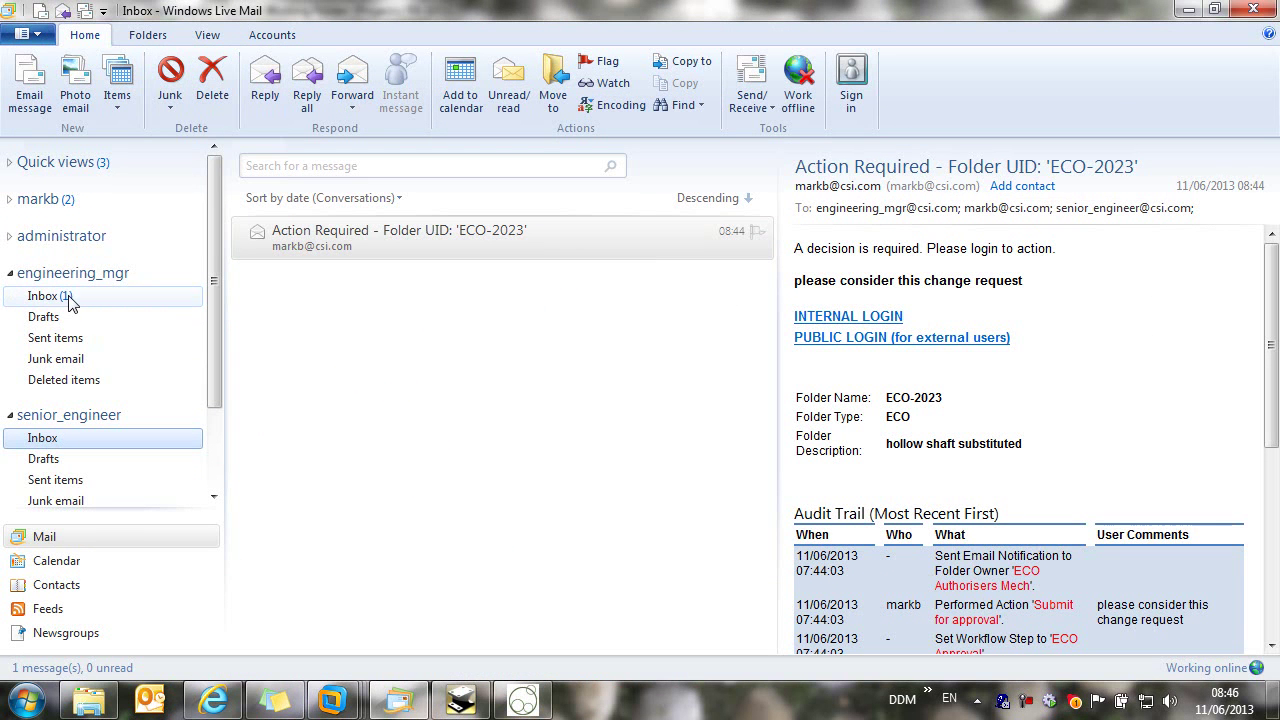
{"action": "left_click", "coordinate": [1189, 10]}
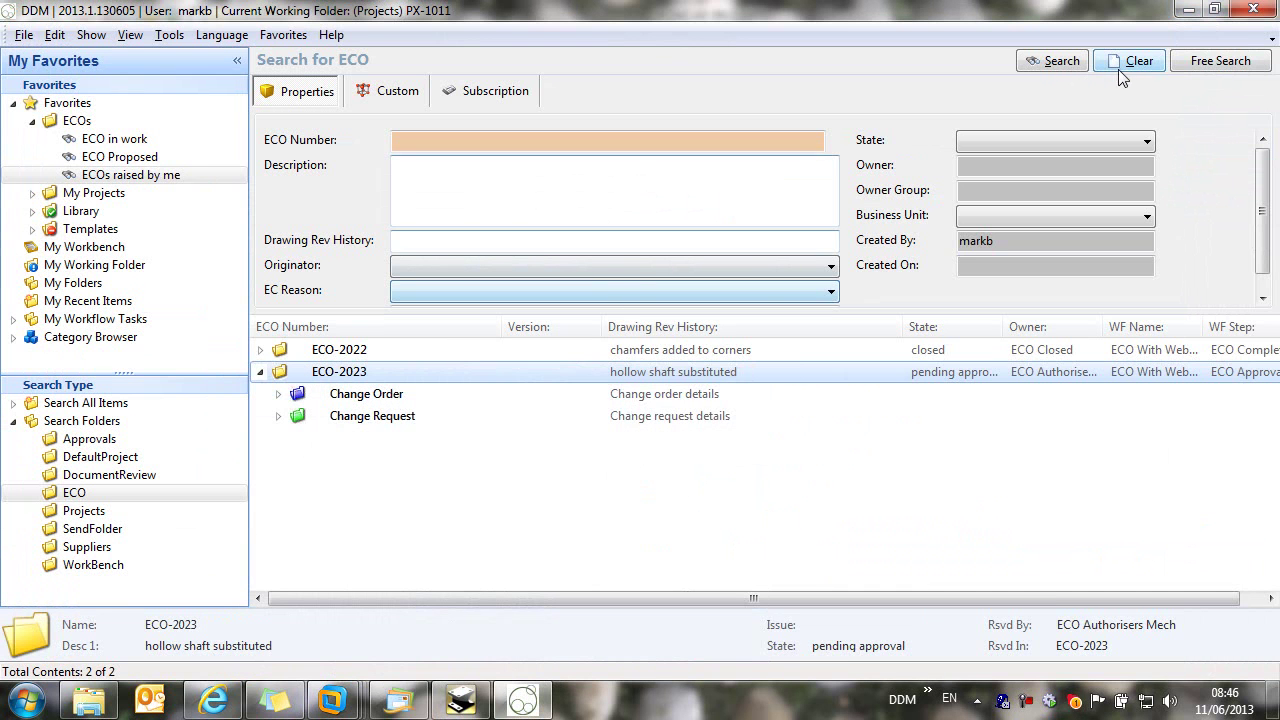
Step: Clear the ECO search and show My Workflow Tasks > My Deputy Tasks
{"action": "left_click", "coordinate": [1140, 61]}
{"action": "left_click", "coordinate": [1232, 64]}
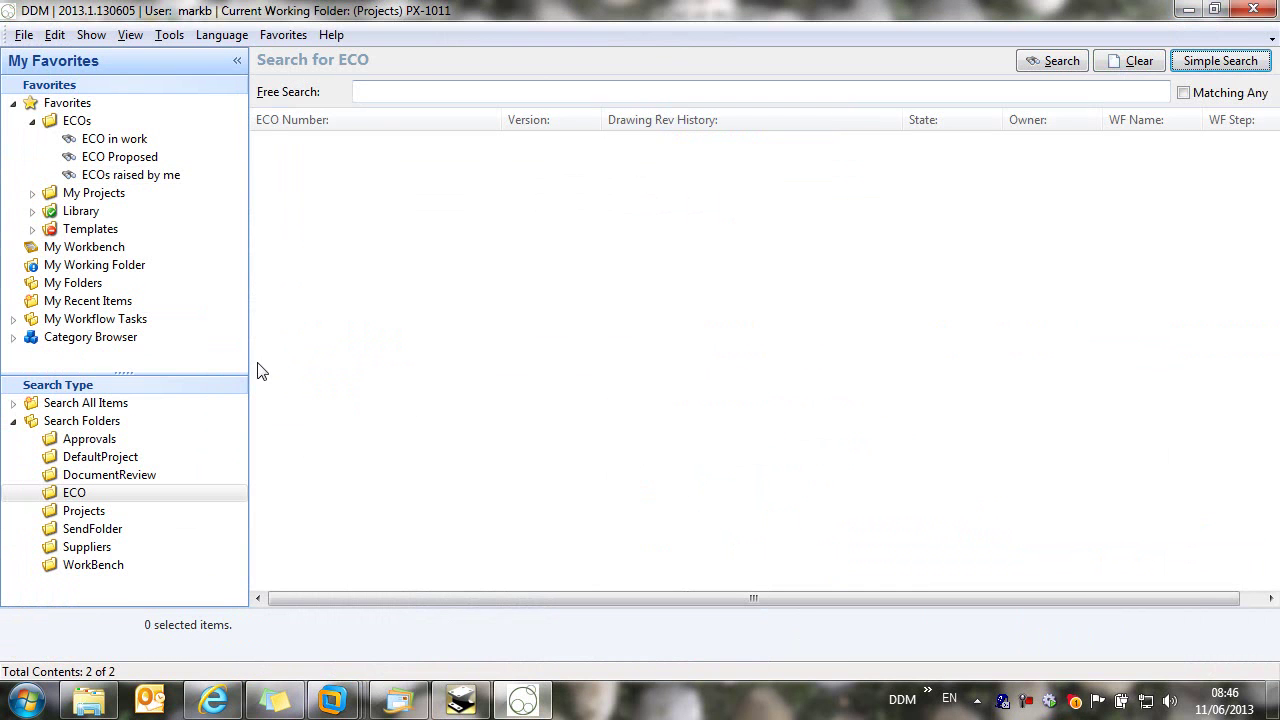
{"action": "left_click", "coordinate": [13, 103]}
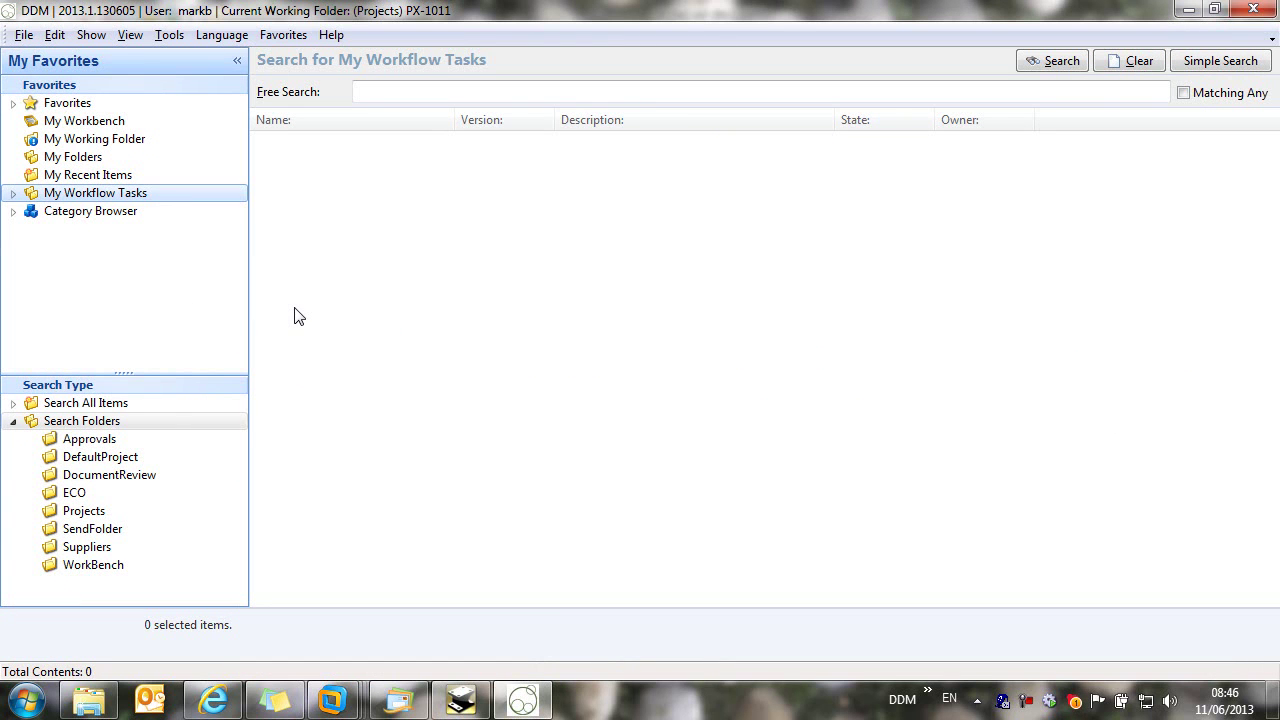
{"action": "left_click", "coordinate": [13, 194]}
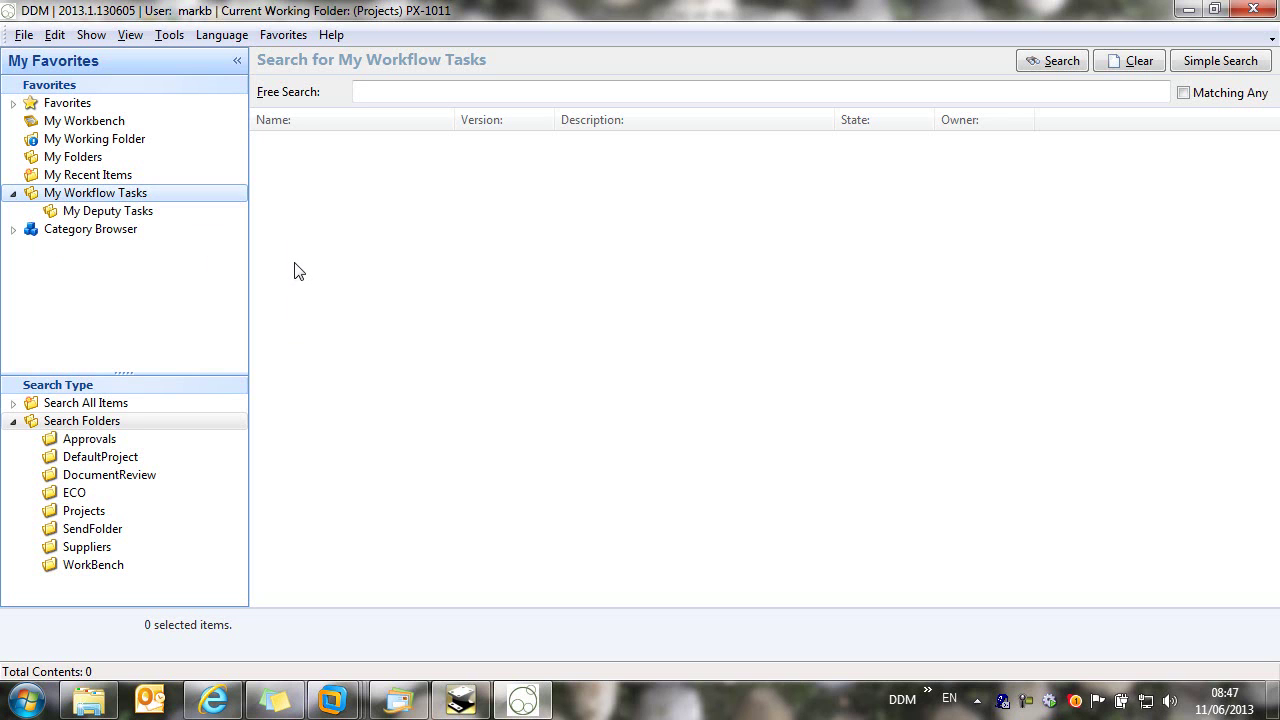
{"action": "key", "text": "Down"}
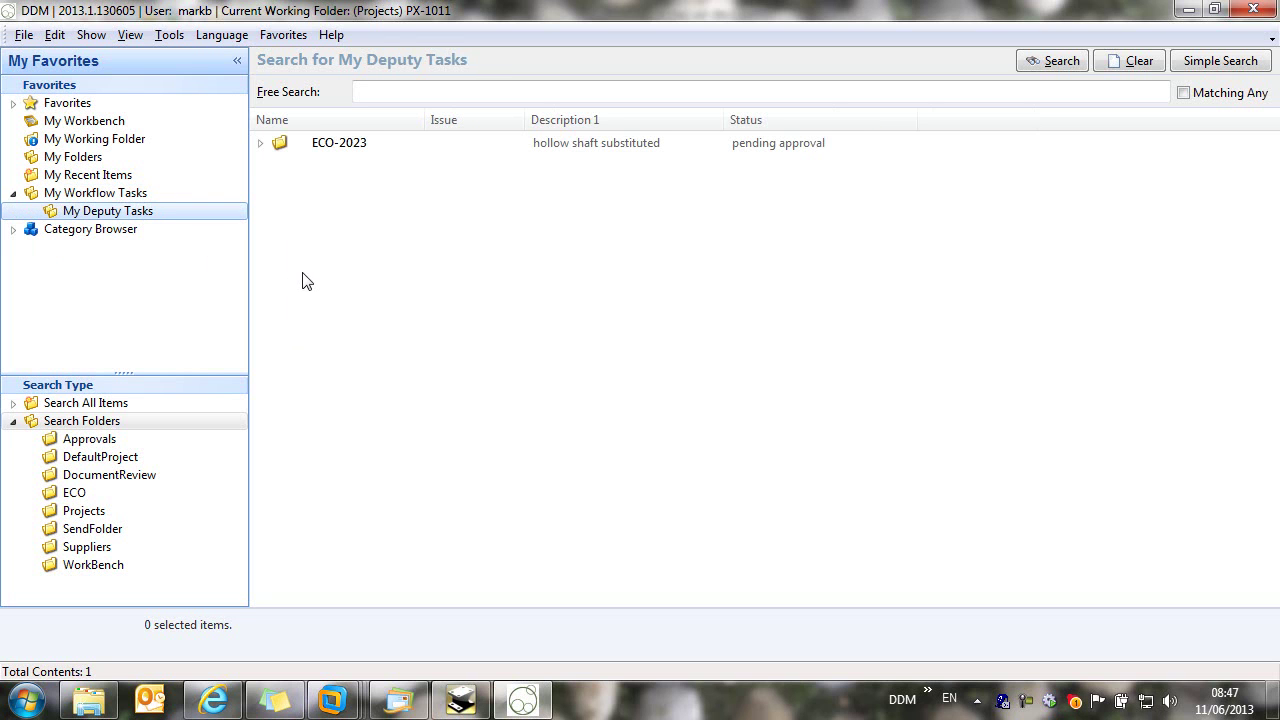
Step: Check the audit trail in ECO-2023's properties for the senior engineer's approval
{"action": "left_click", "coordinate": [327, 145]}
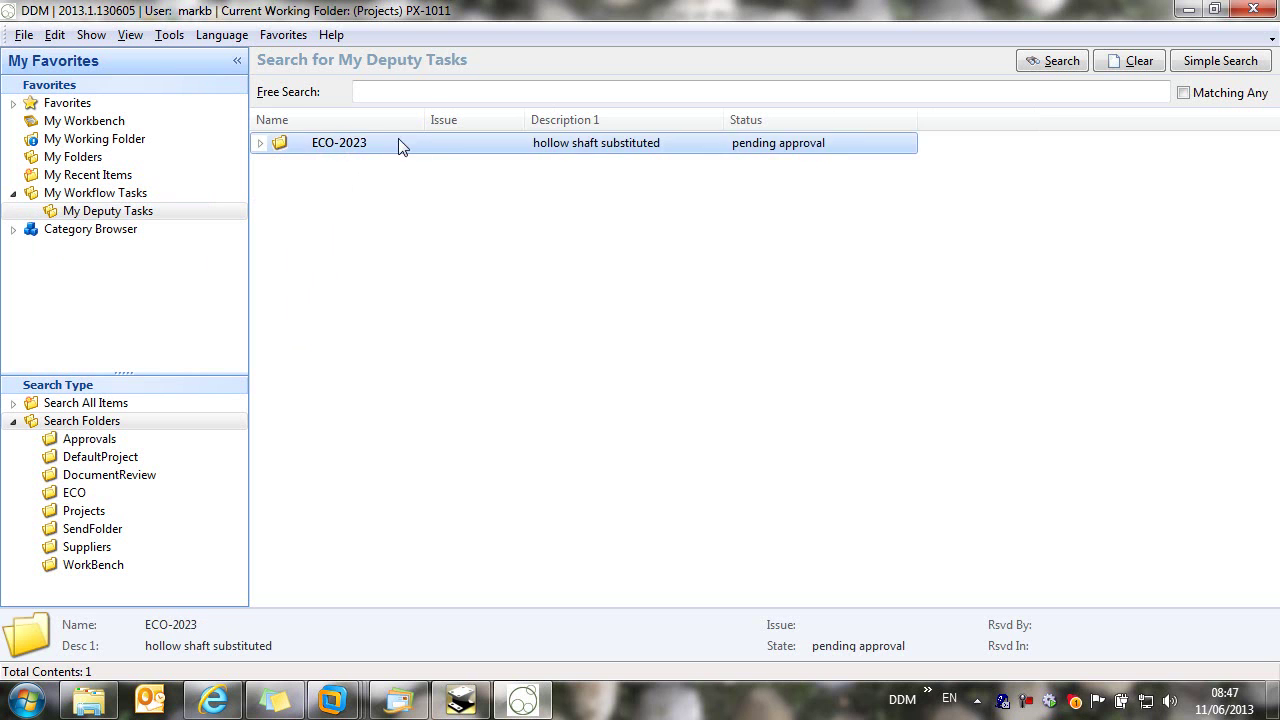
{"action": "right_click", "coordinate": [329, 148]}
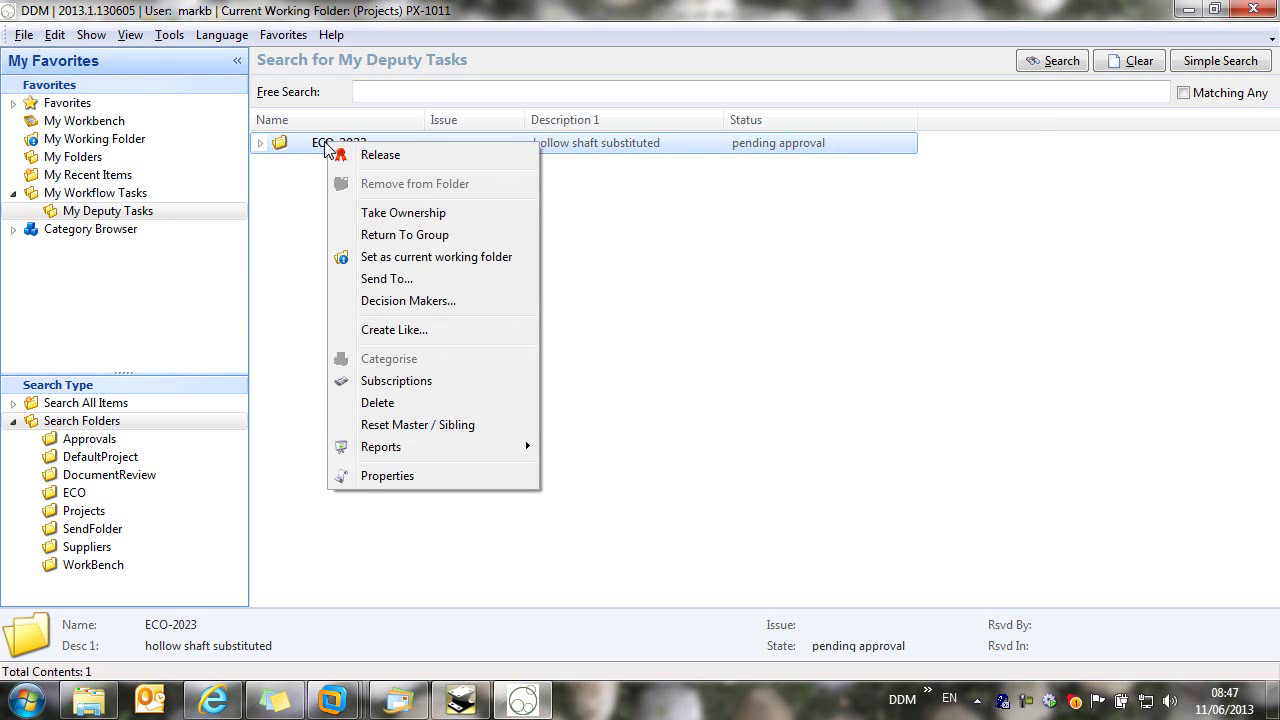
{"action": "left_click", "coordinate": [322, 148]}
{"action": "double_click", "coordinate": [320, 148]}
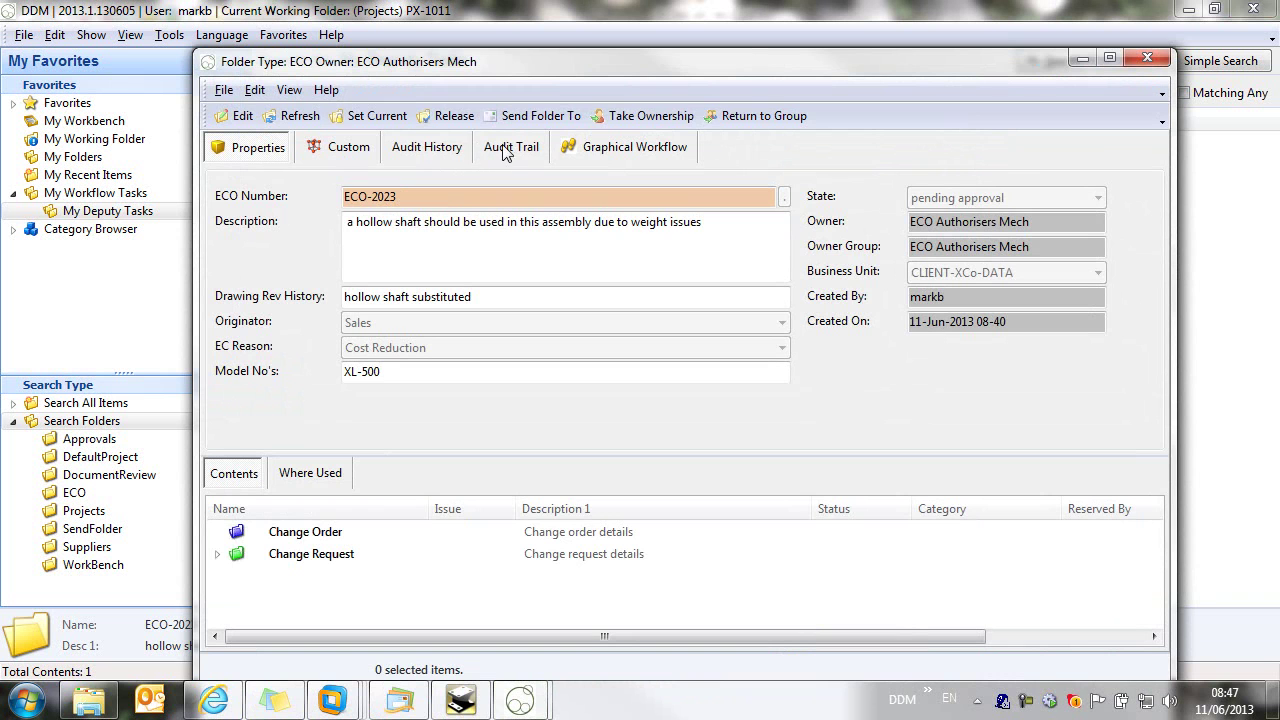
{"action": "left_click", "coordinate": [510, 150]}
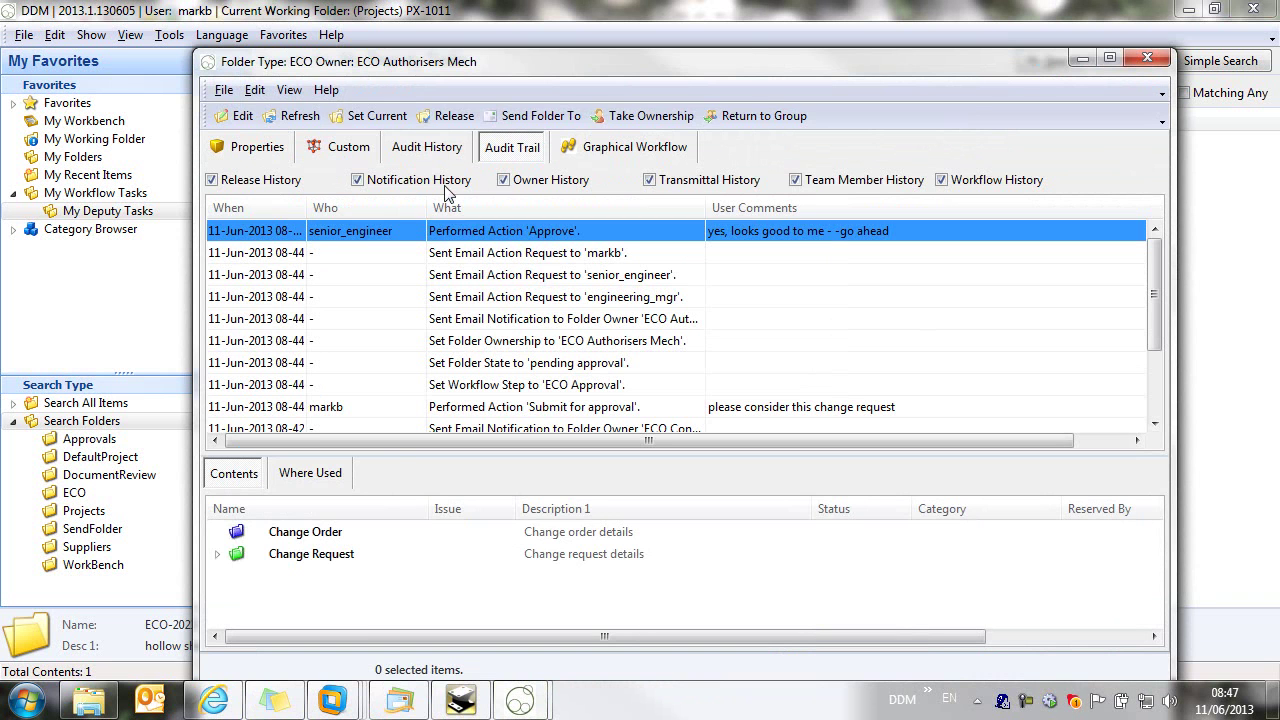
{"action": "left_click", "coordinate": [704, 274]}
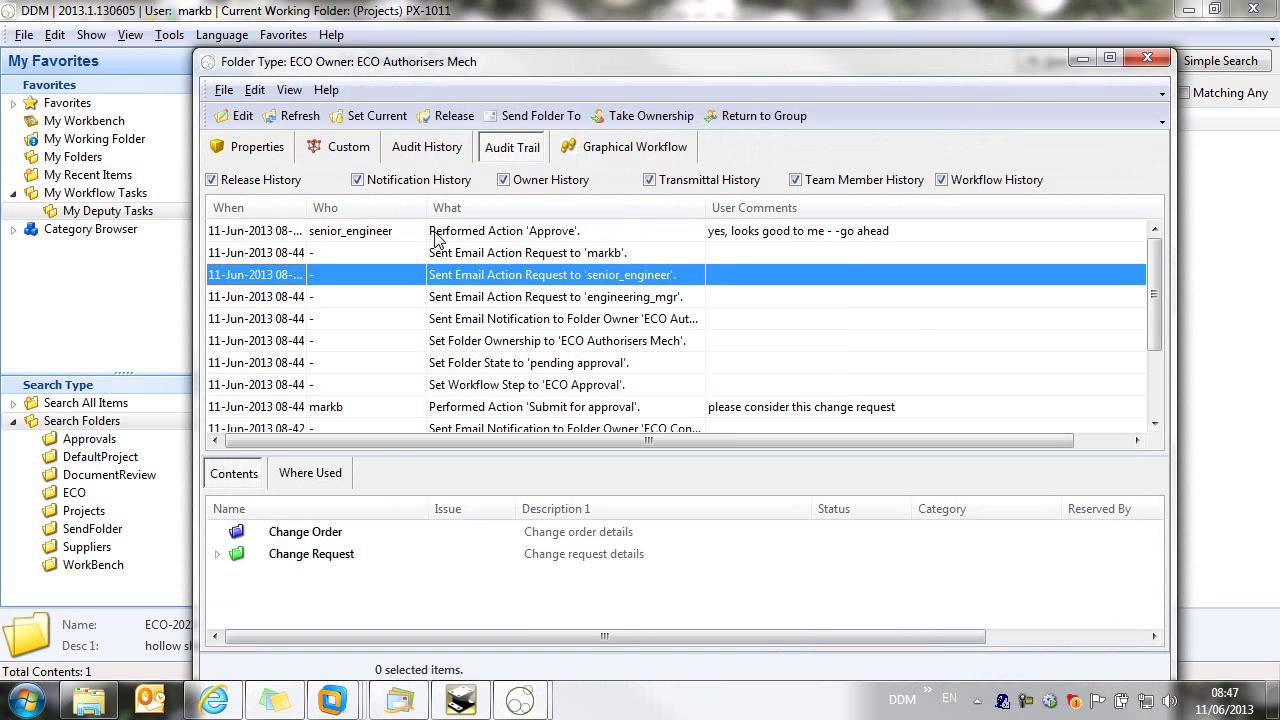
{"action": "left_click", "coordinate": [1148, 62]}
{"action": "left_click", "coordinate": [337, 147]}
{"action": "right_click", "coordinate": [338, 147]}
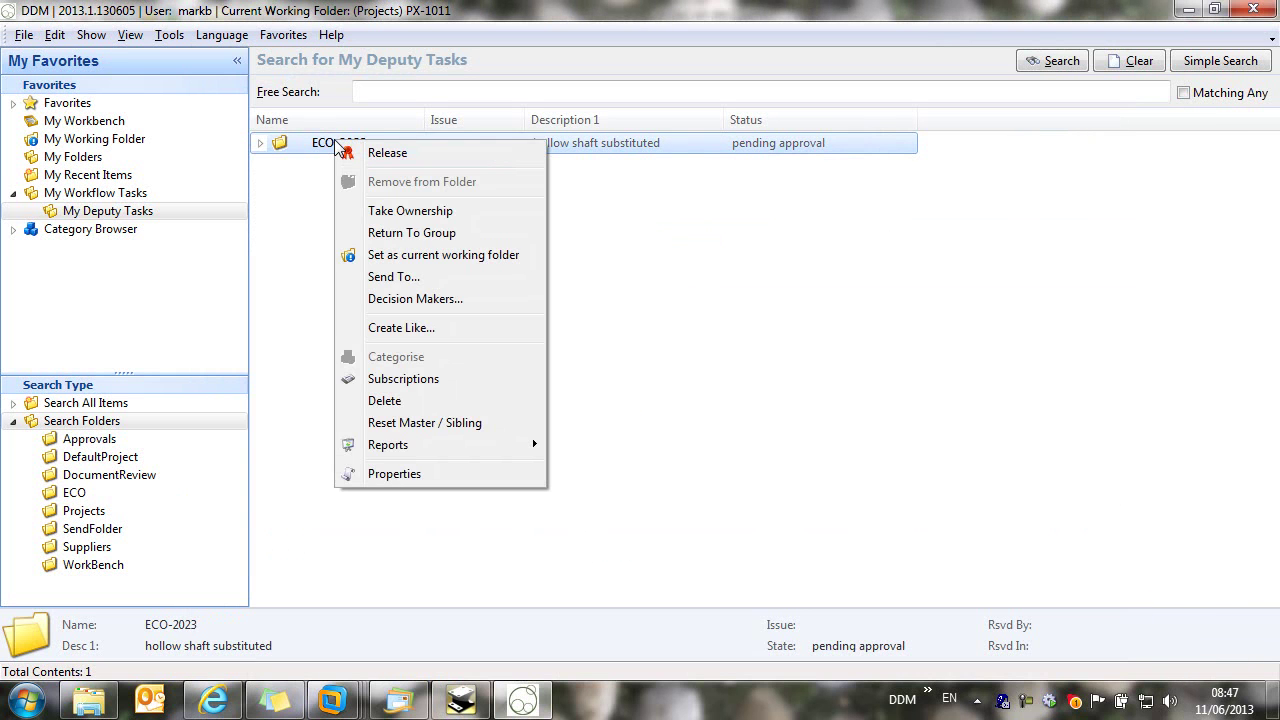
Step: Check ECO-2023's decision makers, then approve it toward ECO Assign with comment 'i agree'
{"action": "left_click", "coordinate": [420, 299]}
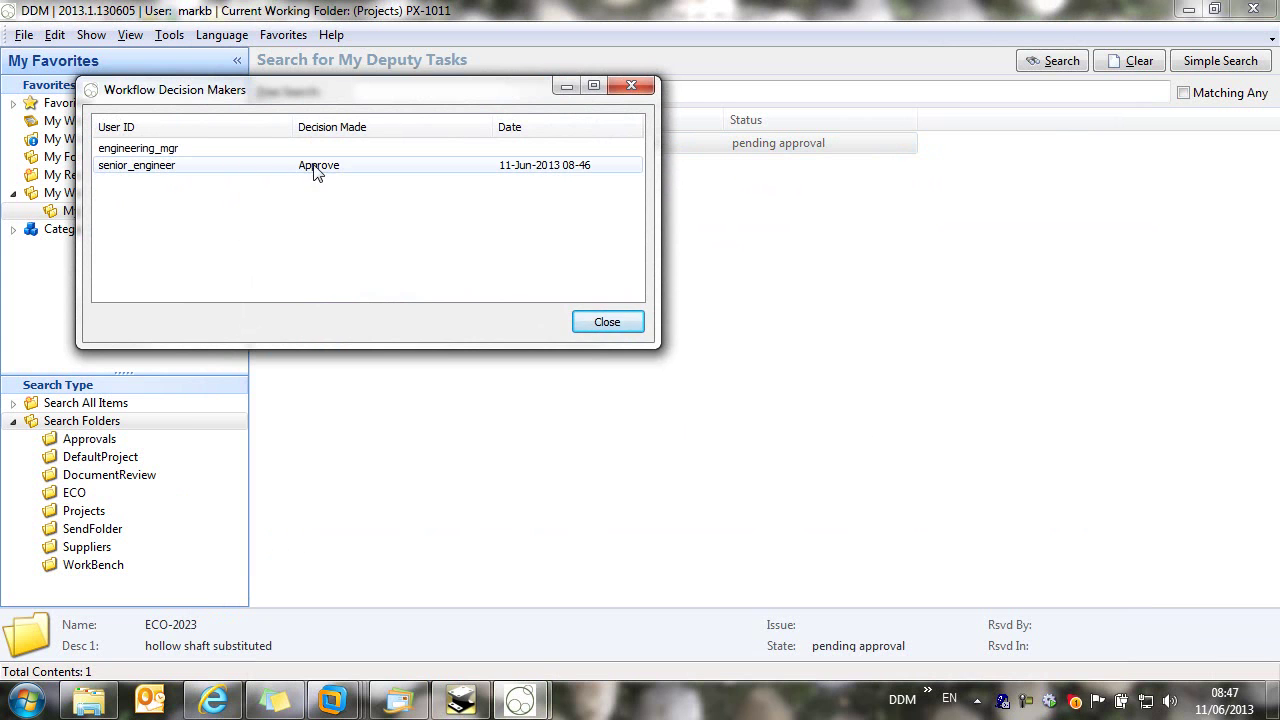
{"action": "left_click", "coordinate": [607, 322]}
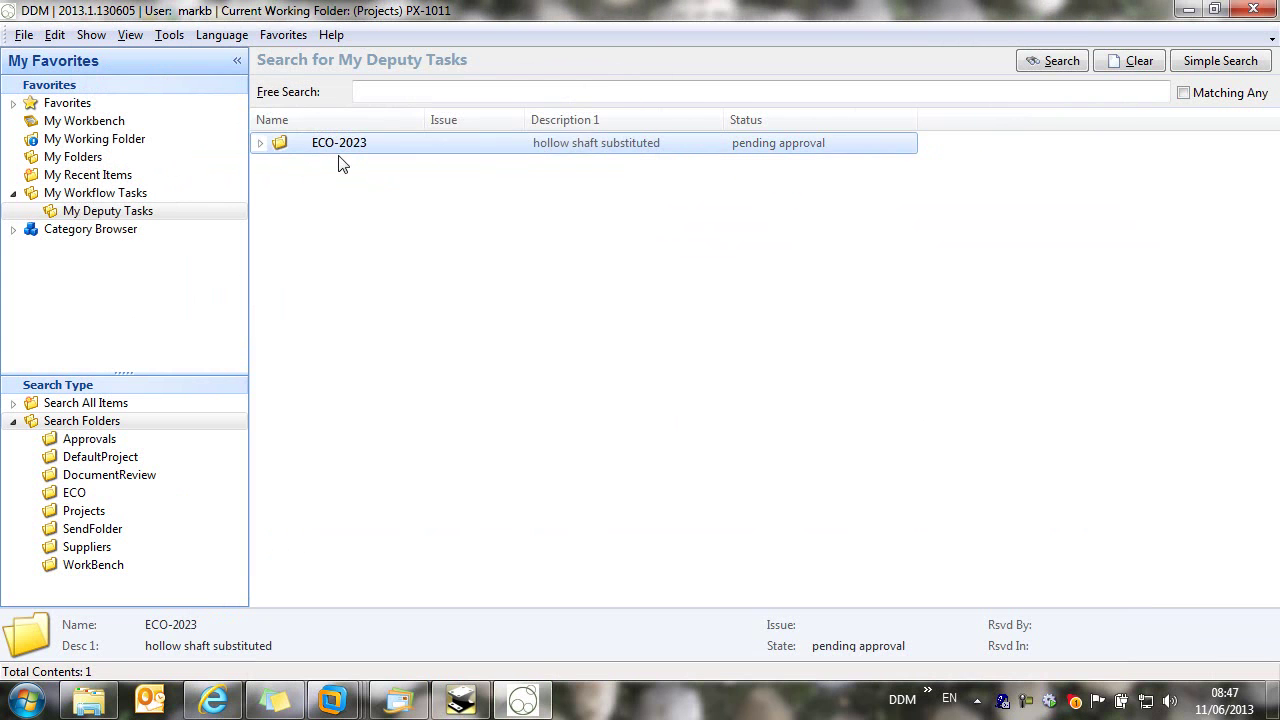
{"action": "right_click", "coordinate": [336, 147]}
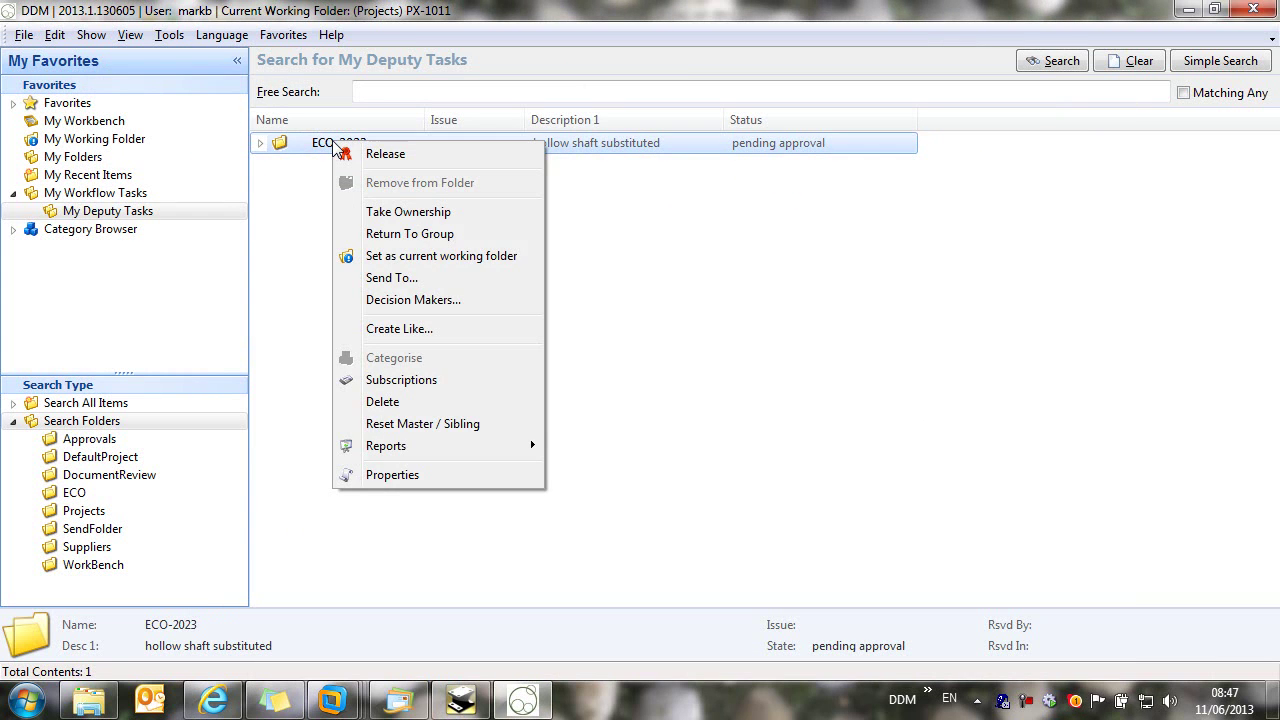
{"action": "left_click", "coordinate": [388, 277]}
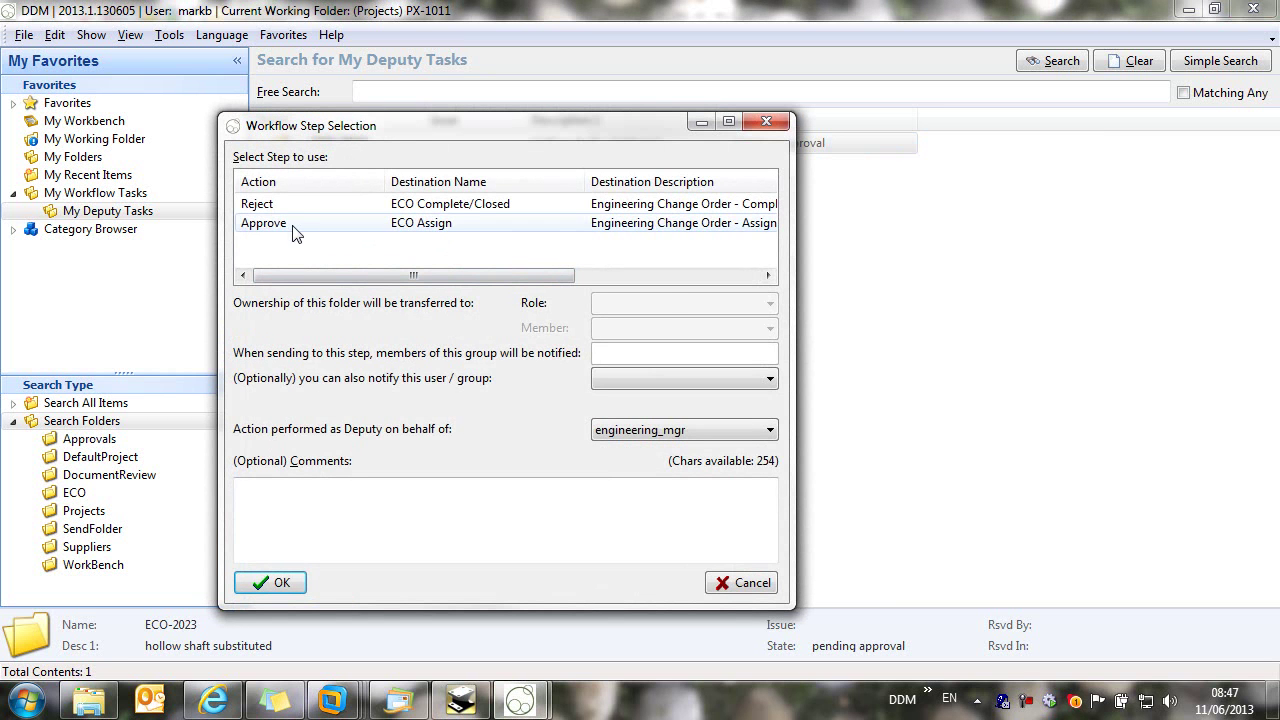
{"action": "left_click", "coordinate": [298, 233]}
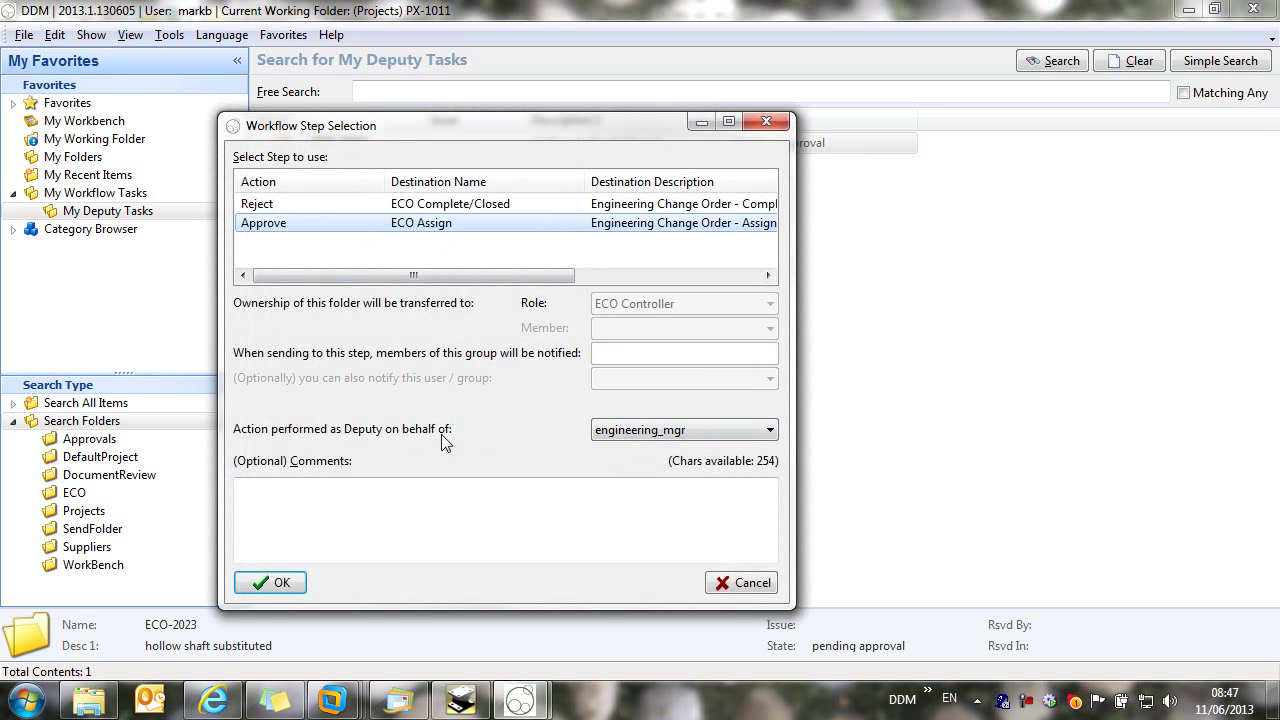
{"action": "left_click", "coordinate": [499, 509]}
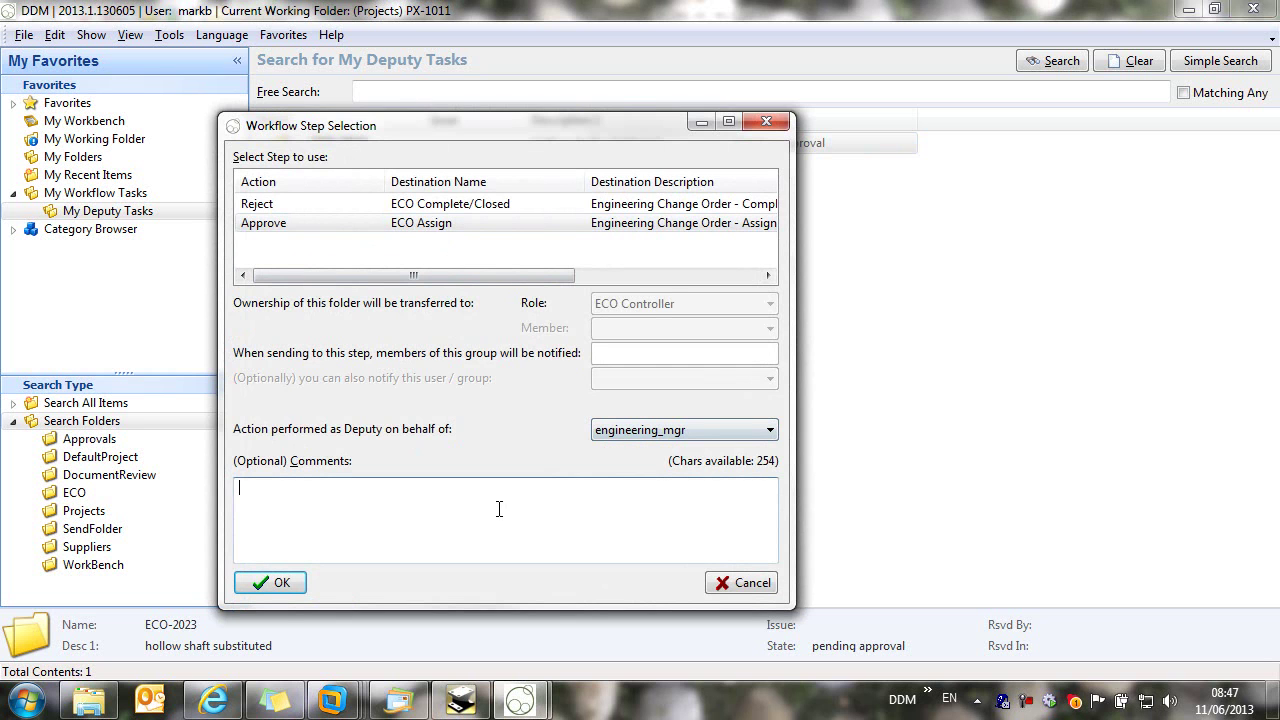
{"action": "type", "text": "i agreed to this"}
{"action": "left_click", "coordinate": [274, 582]}
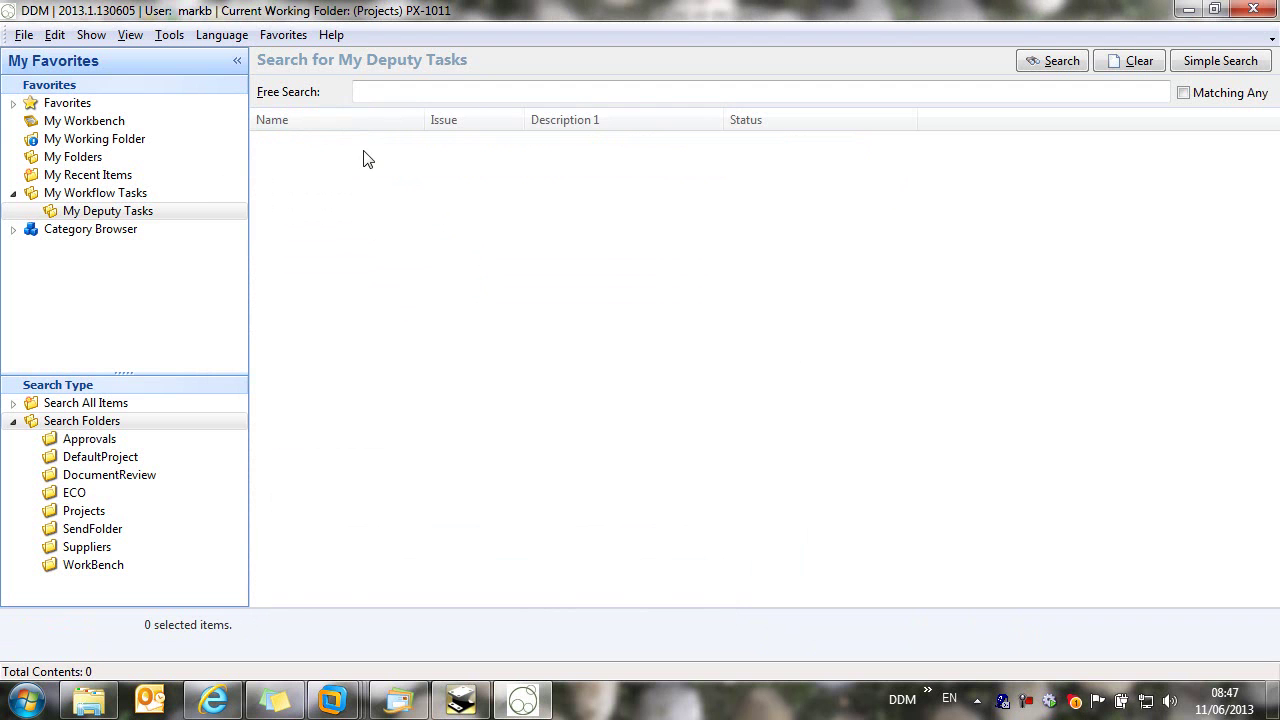
Step: Move ECO-2023 from My Folders to ECO in Work, owned by the current user as ECO Member
{"action": "left_click", "coordinate": [78, 158]}
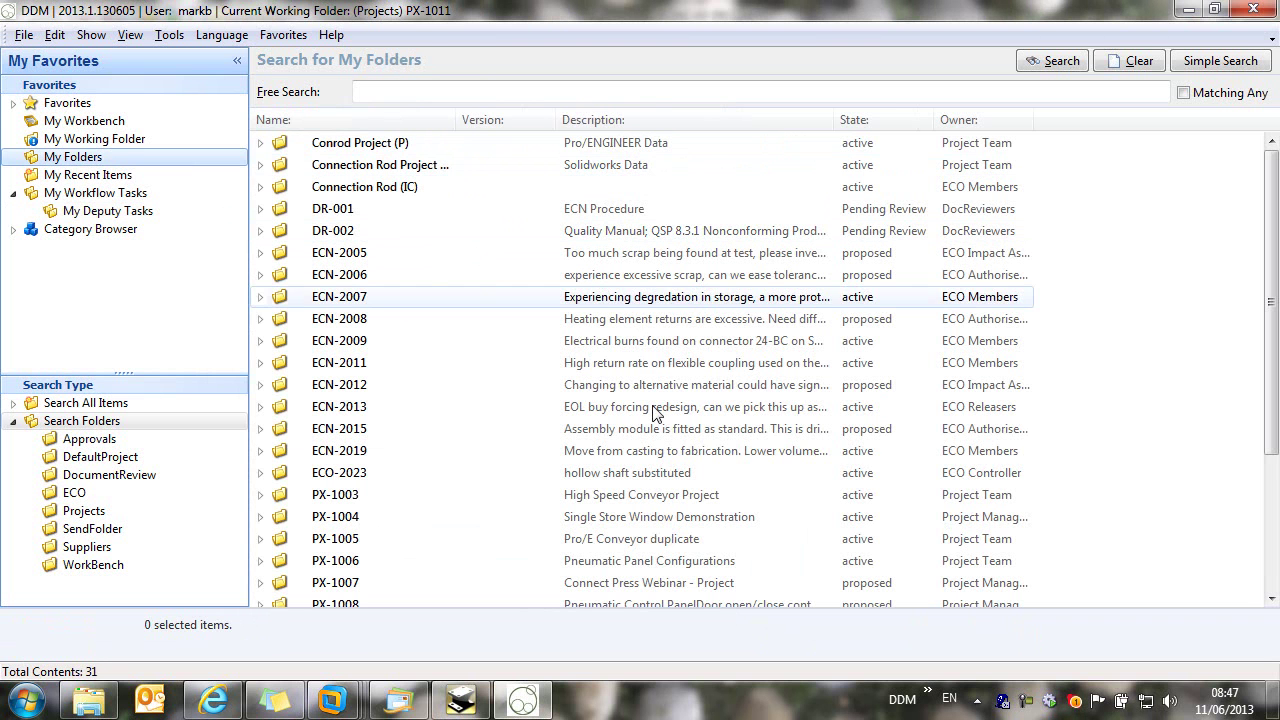
{"action": "left_click", "coordinate": [612, 455]}
{"action": "double_click", "coordinate": [533, 467]}
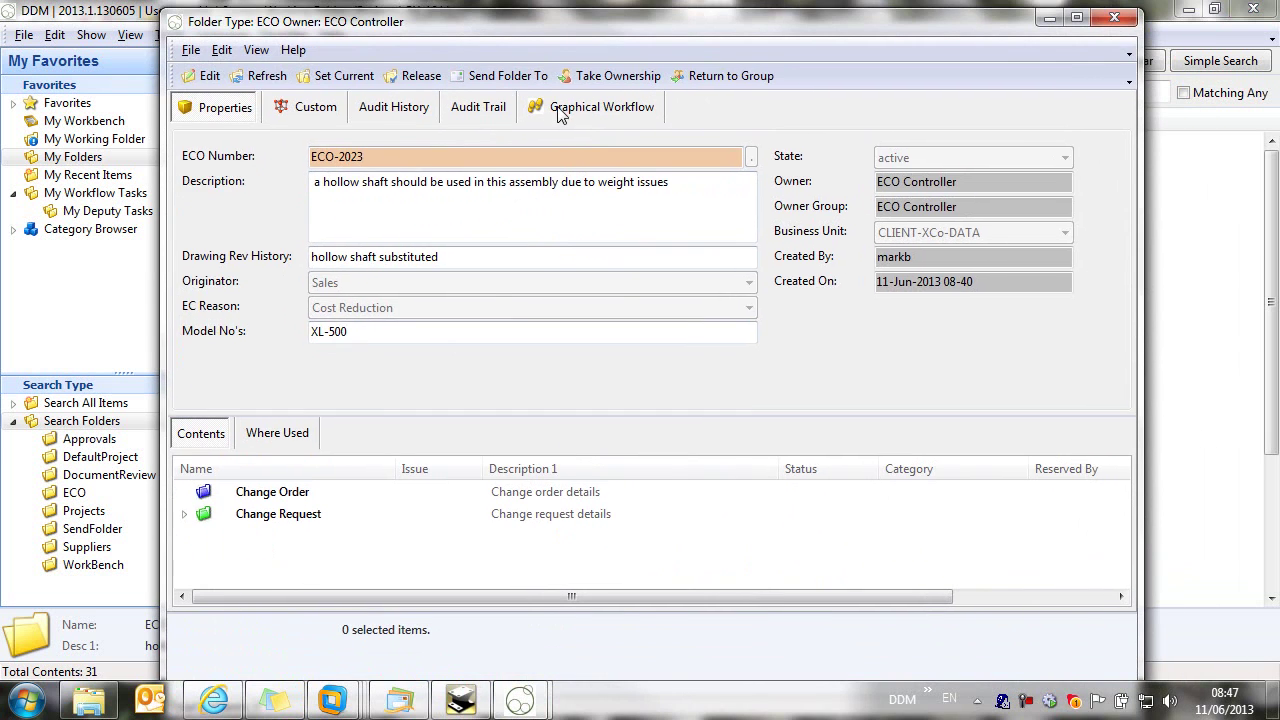
{"action": "left_click", "coordinate": [553, 110]}
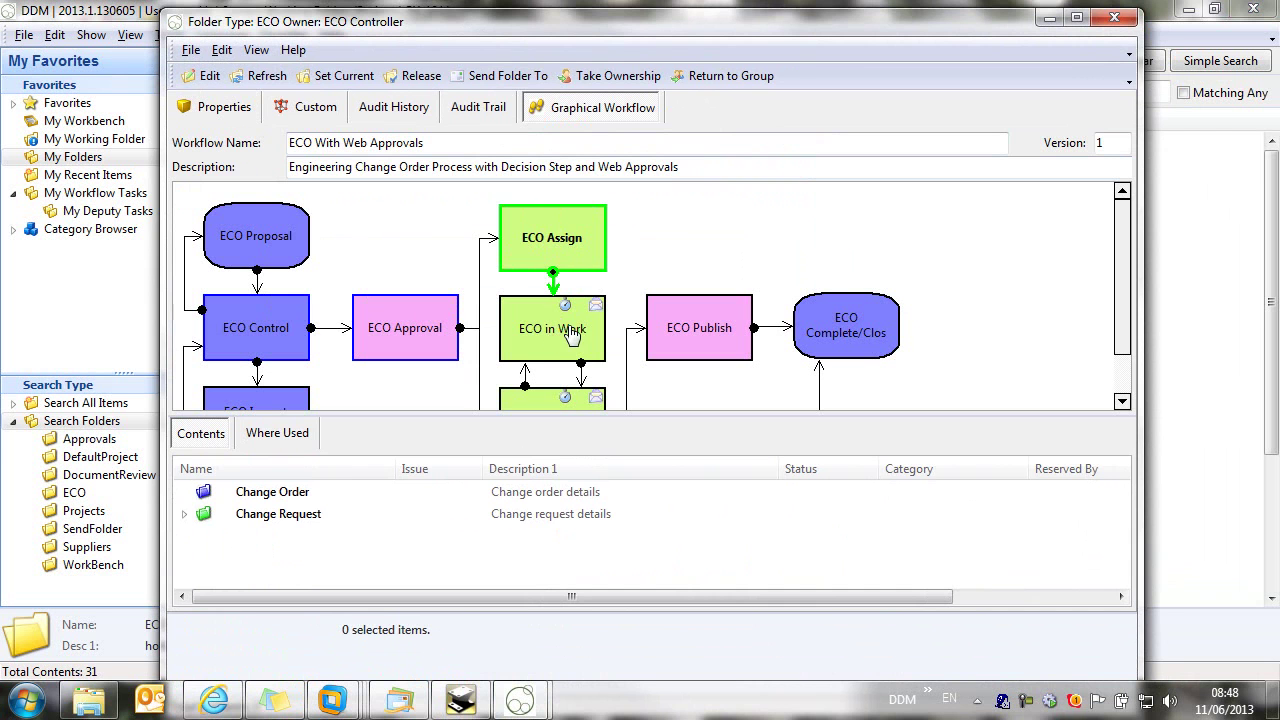
{"action": "double_click", "coordinate": [579, 332]}
{"action": "left_click", "coordinate": [648, 330]}
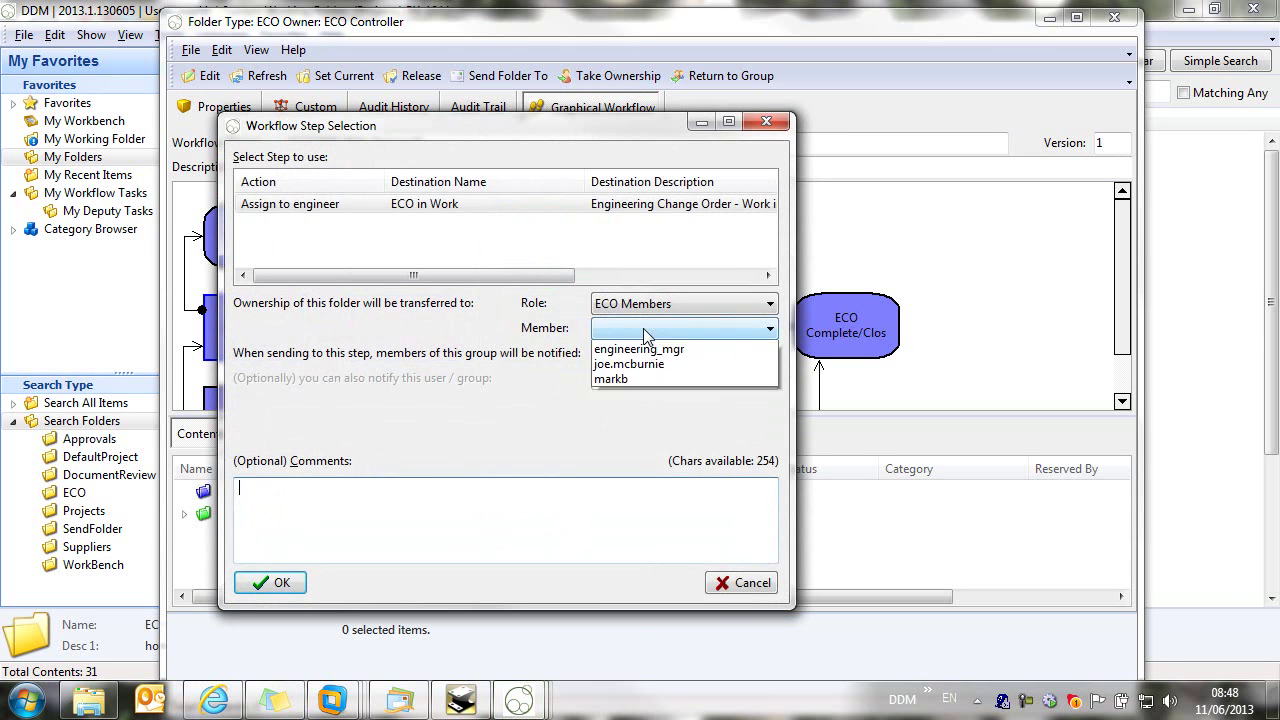
{"action": "left_click", "coordinate": [645, 391]}
{"action": "left_click", "coordinate": [592, 491]}
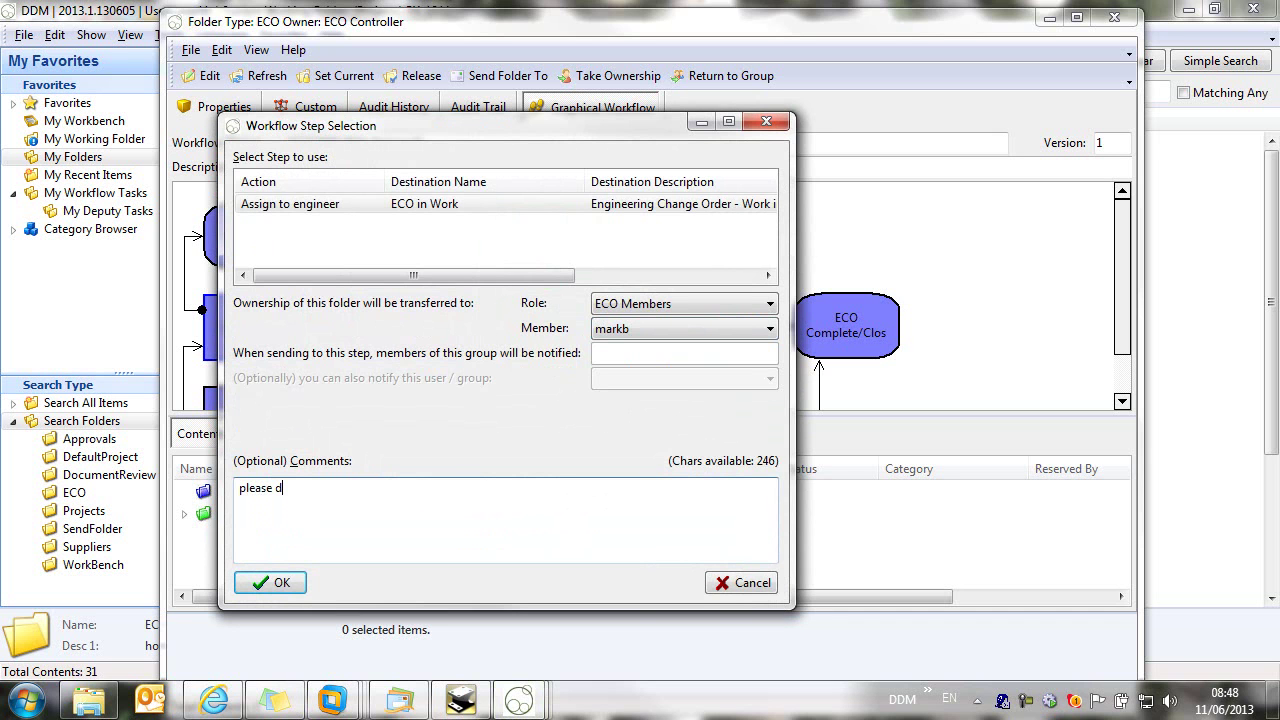
{"action": "left_click", "coordinate": [298, 590]}
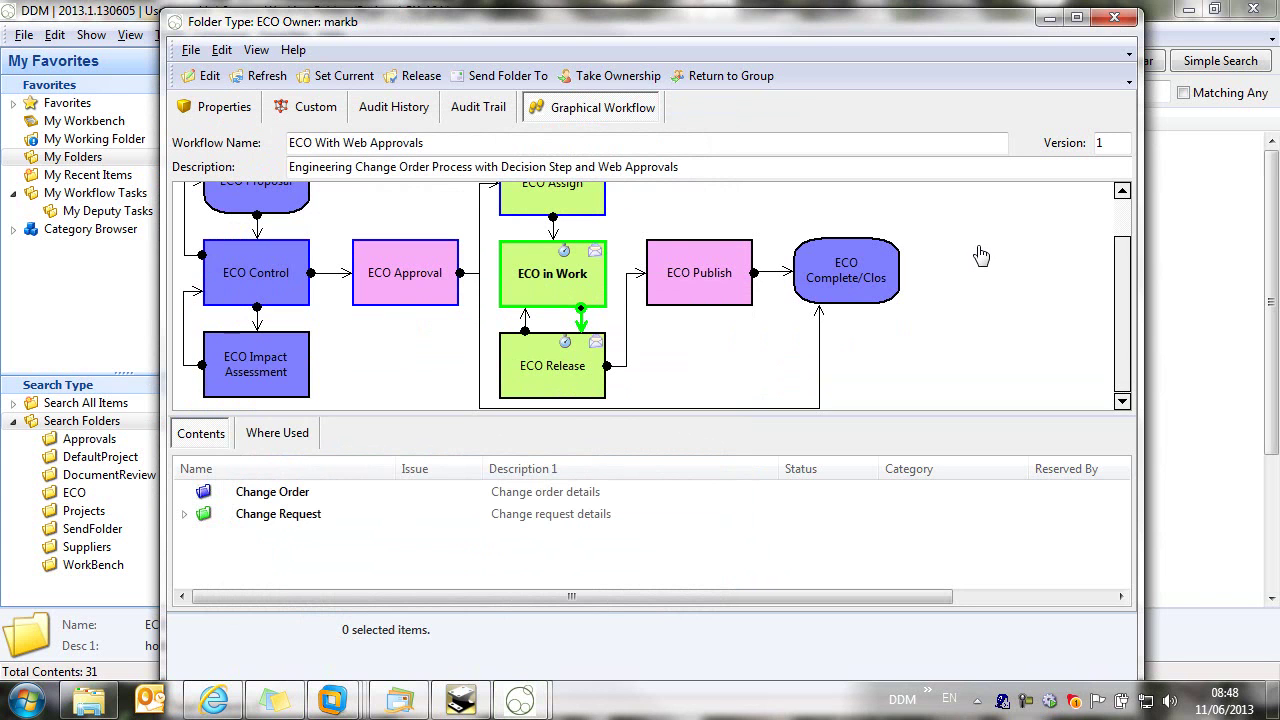
{"action": "scroll", "coordinate": [995, 280], "scroll_direction": "up", "scroll_amount": 1}
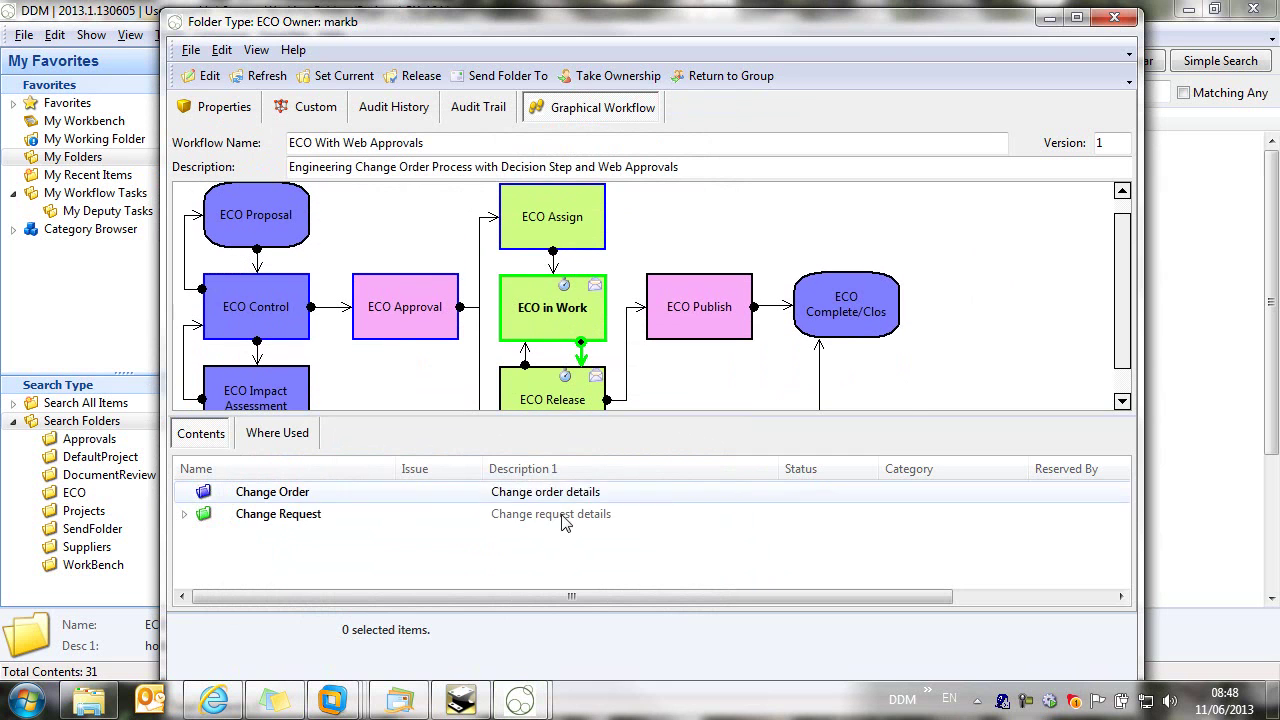
Step: Load CA-10034A from ECO-2023's Change Request into IRONCAD
{"action": "left_click", "coordinate": [340, 75]}
{"action": "left_click", "coordinate": [184, 514]}
{"action": "double_click", "coordinate": [292, 537]}
{"action": "left_click", "coordinate": [120, 531]}
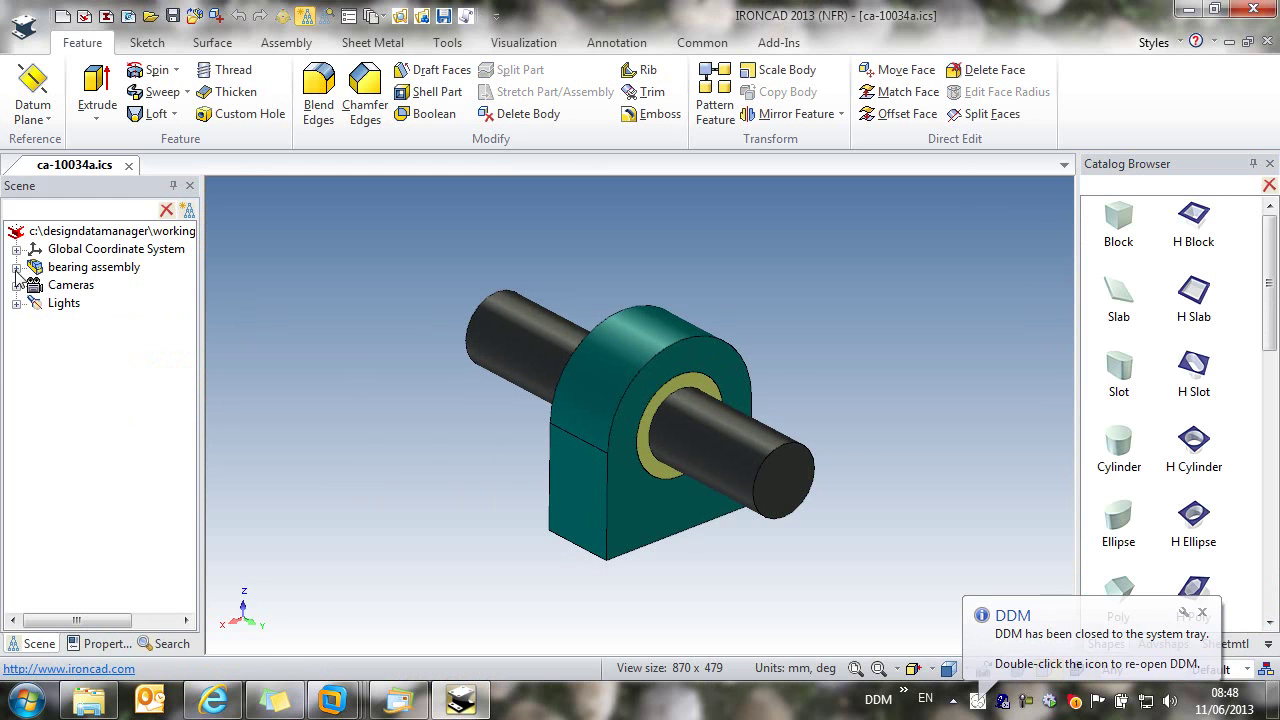
Step: Delete the shaft part from the bearing assembly
{"action": "left_click", "coordinate": [16, 267]}
{"action": "left_click", "coordinate": [80, 321]}
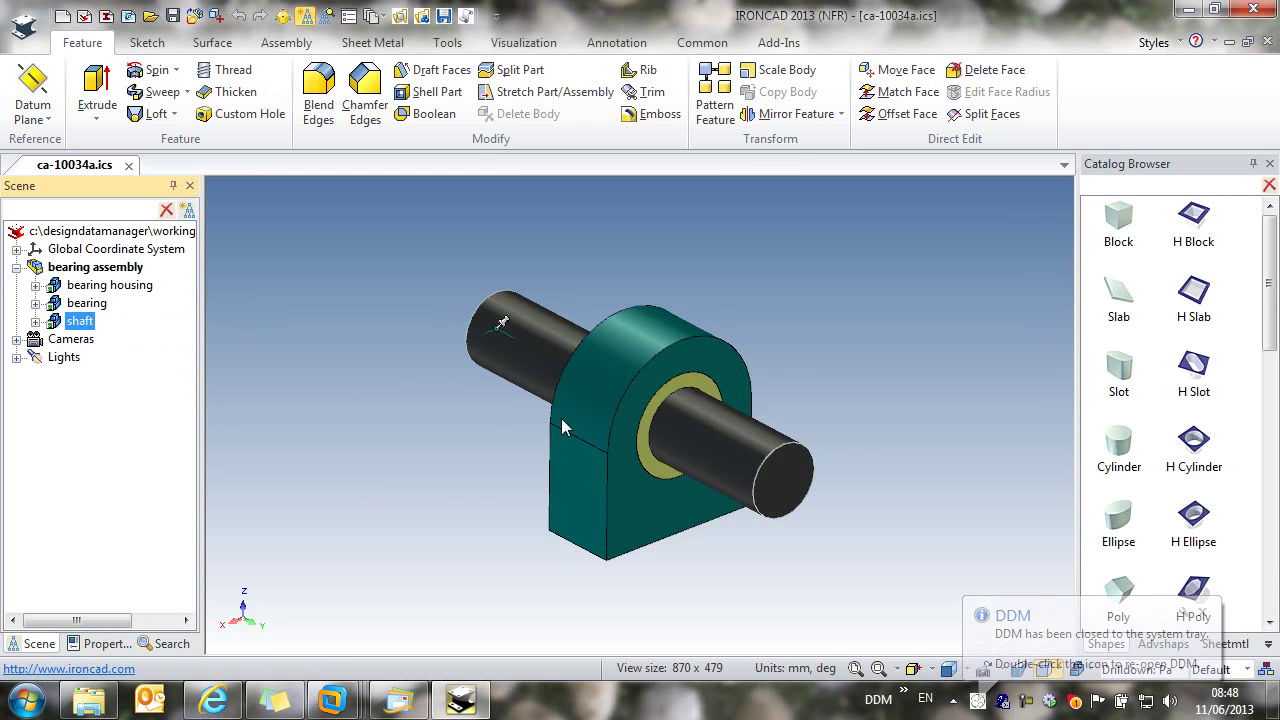
{"action": "right_click", "coordinate": [80, 321]}
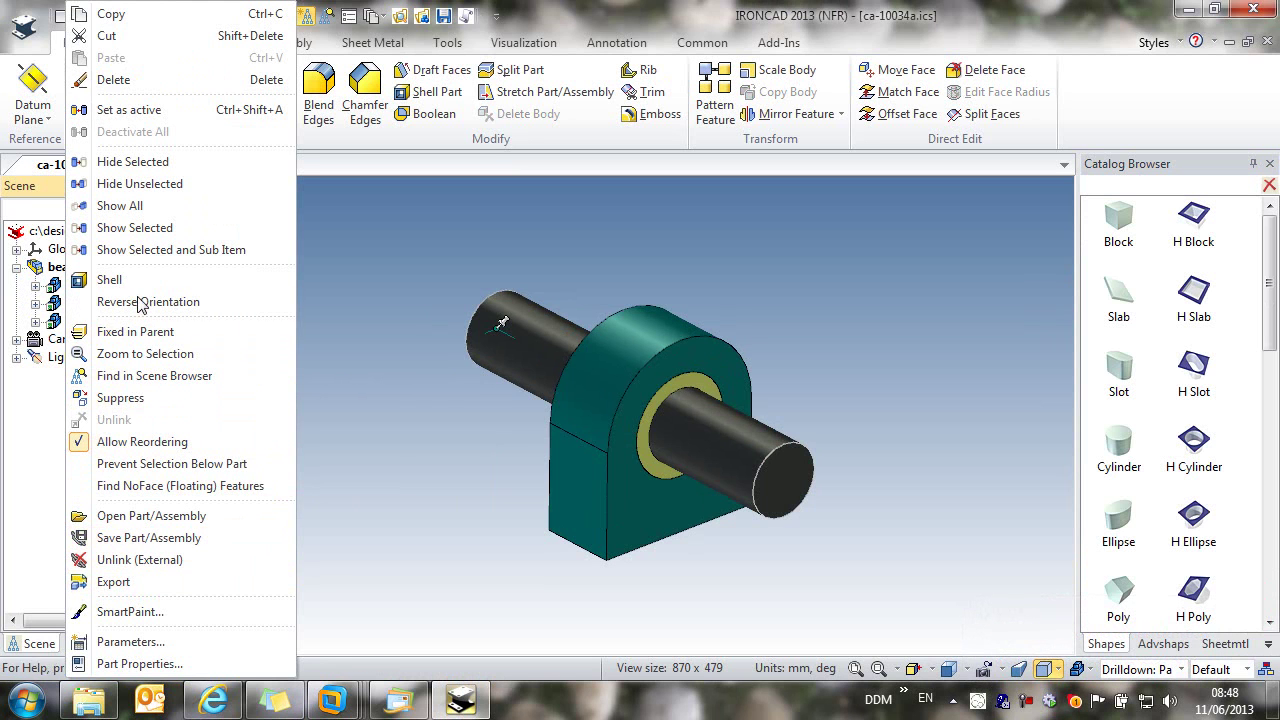
{"action": "left_click", "coordinate": [113, 79]}
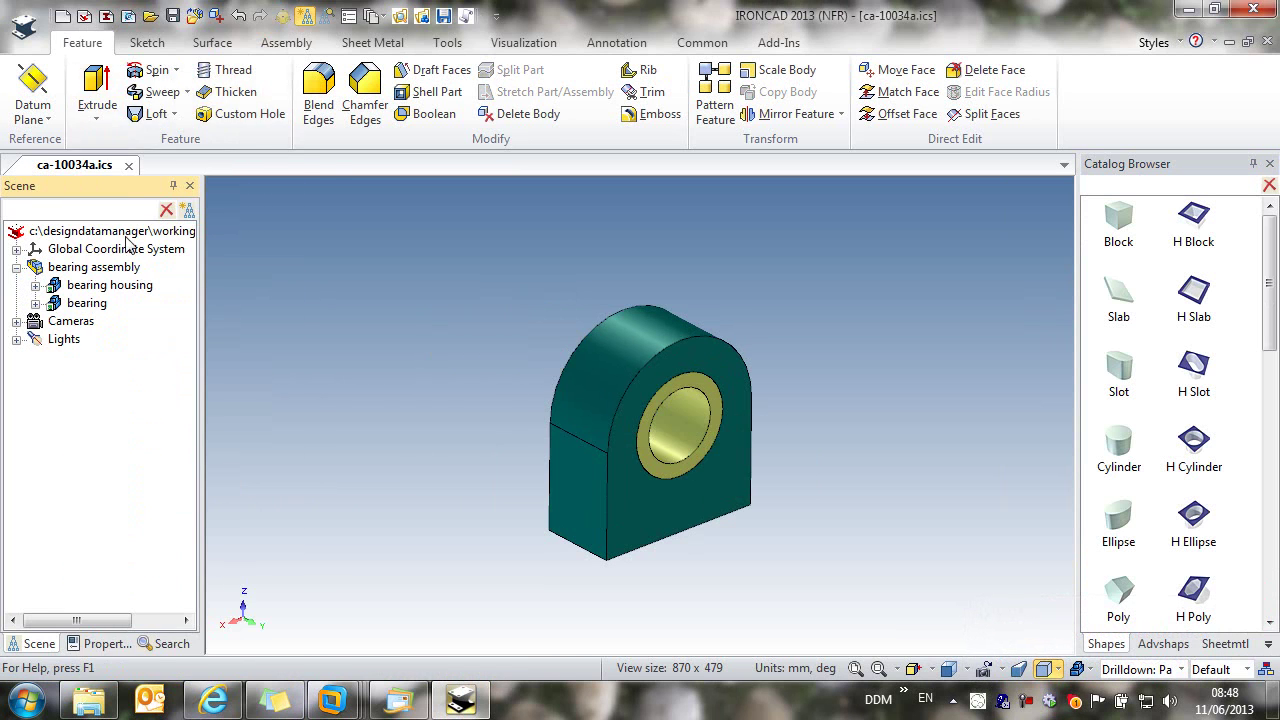
Step: Use Load Sub-Part on the bearing assembly, search DDM for 'hollow', and load ZH-10021
{"action": "left_click", "coordinate": [119, 270]}
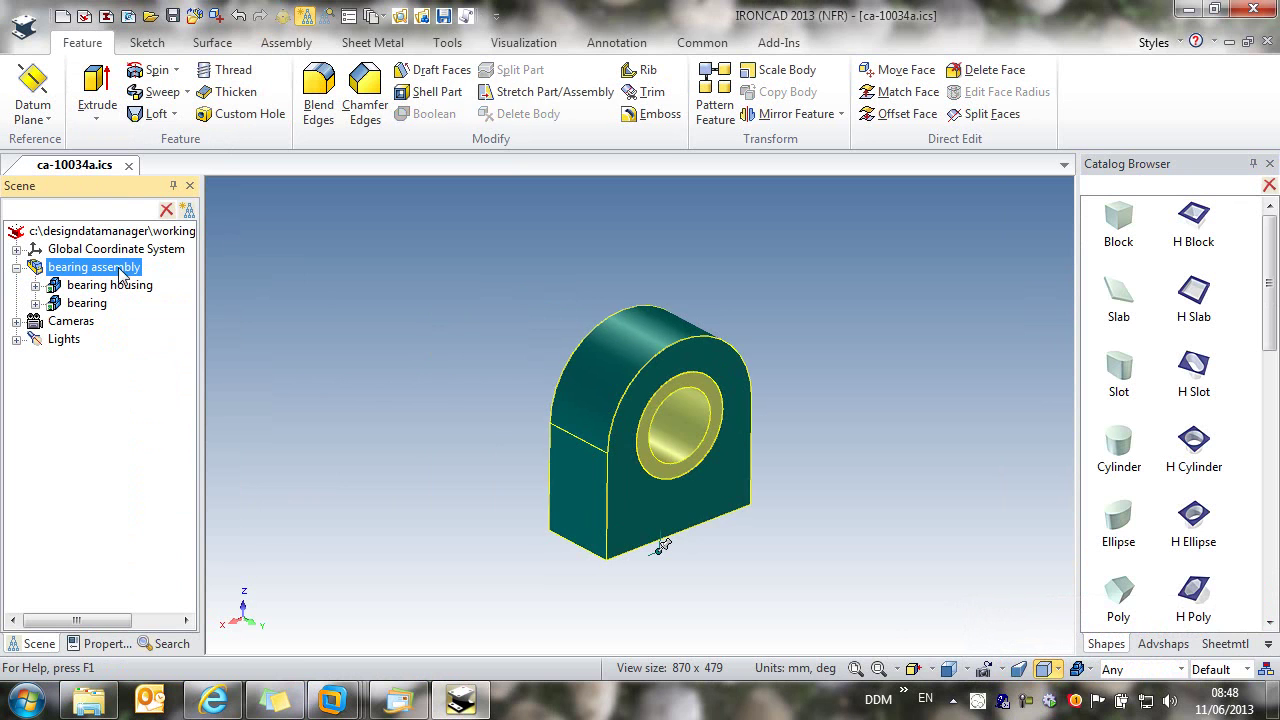
{"action": "left_click", "coordinate": [758, 50]}
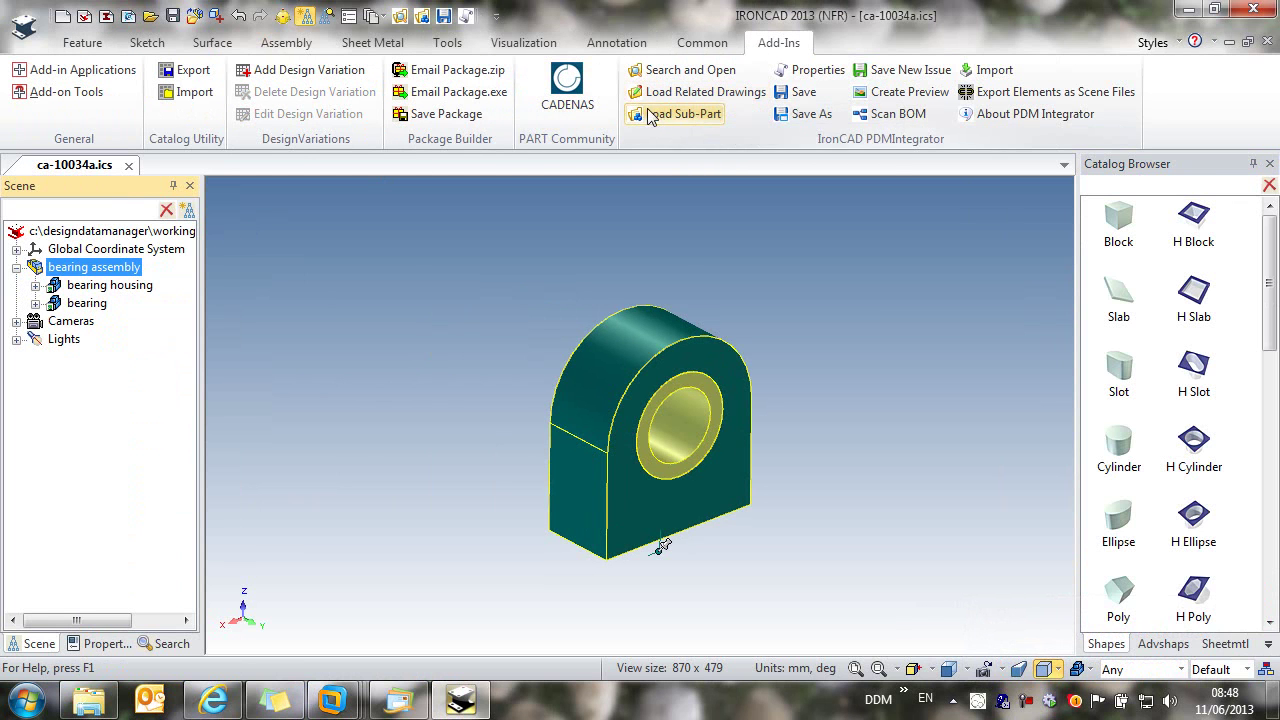
{"action": "left_click", "coordinate": [681, 115]}
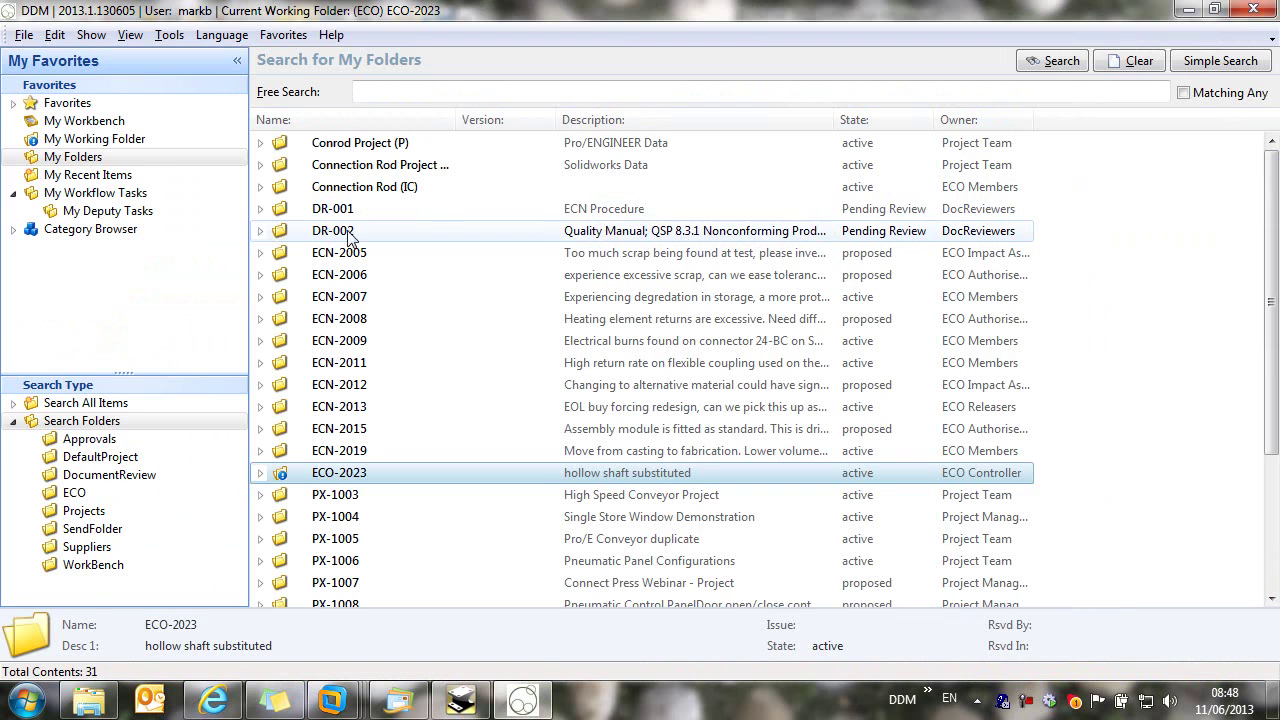
{"action": "left_click", "coordinate": [88, 176]}
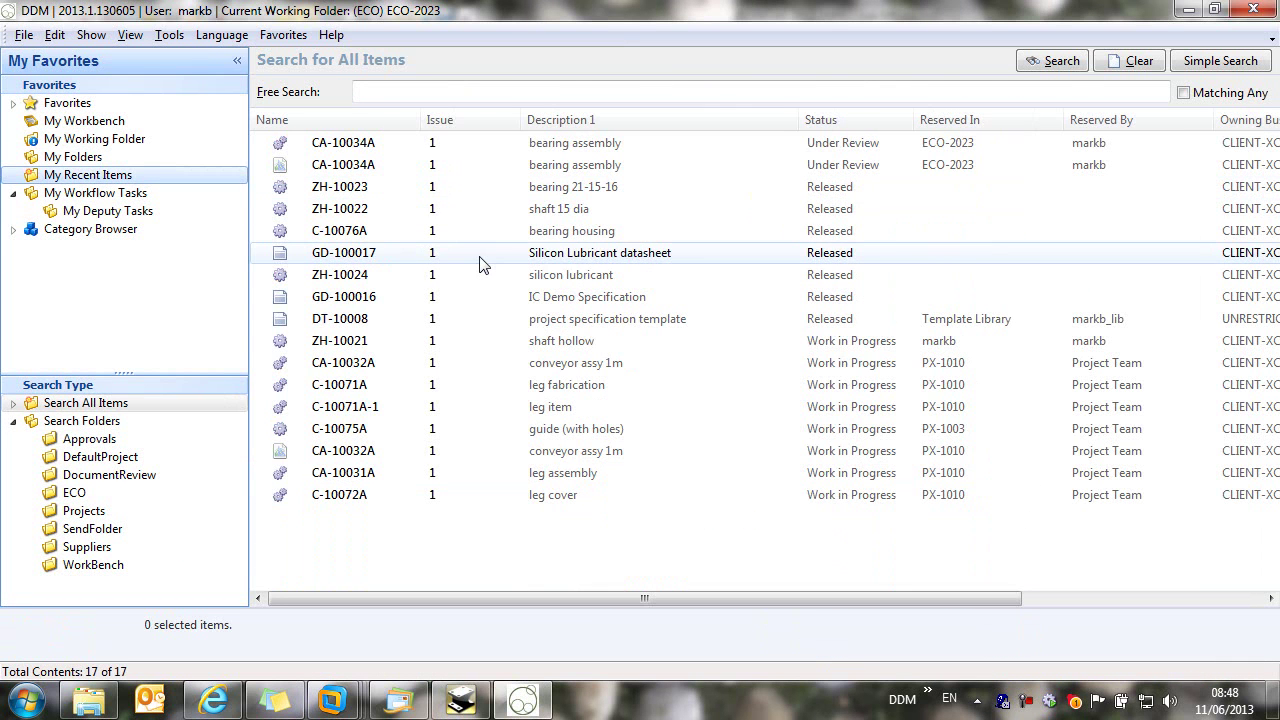
{"action": "left_click", "coordinate": [496, 88]}
{"action": "type", "text": "hollow"}
{"action": "left_click", "coordinate": [1048, 60]}
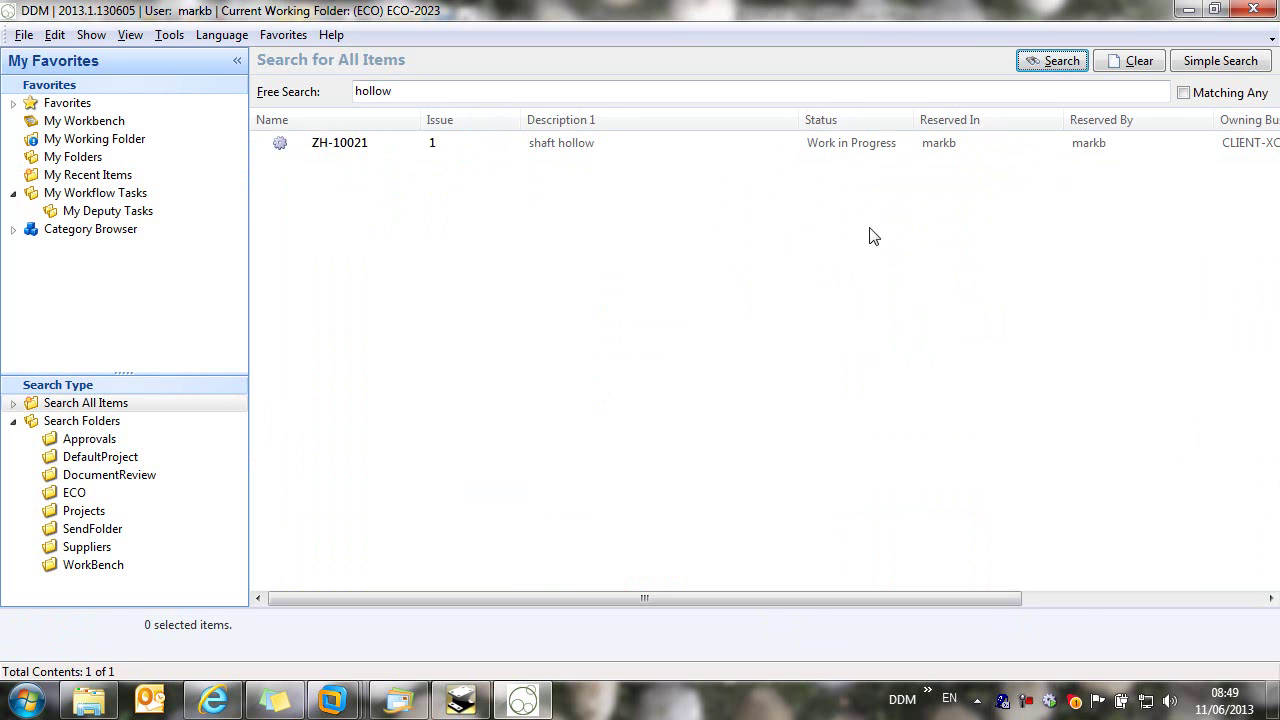
{"action": "left_click", "coordinate": [337, 145]}
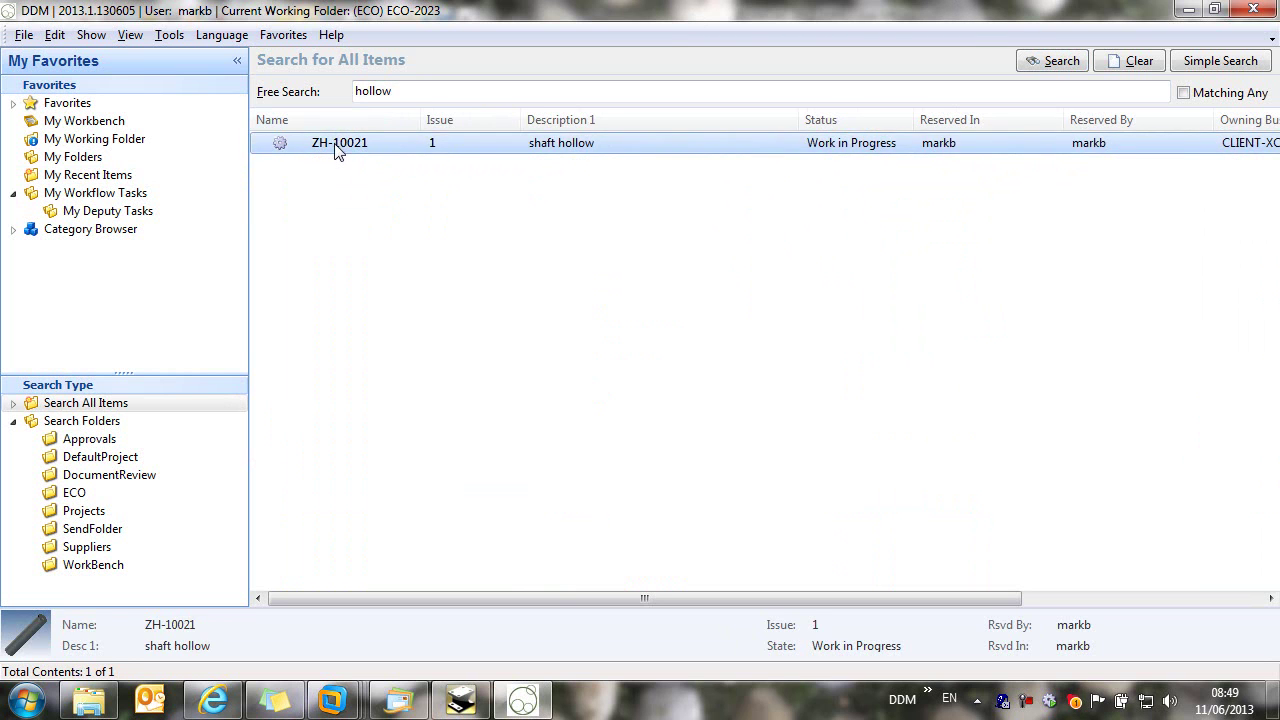
{"action": "double_click", "coordinate": [337, 145]}
{"action": "left_click", "coordinate": [123, 531]}
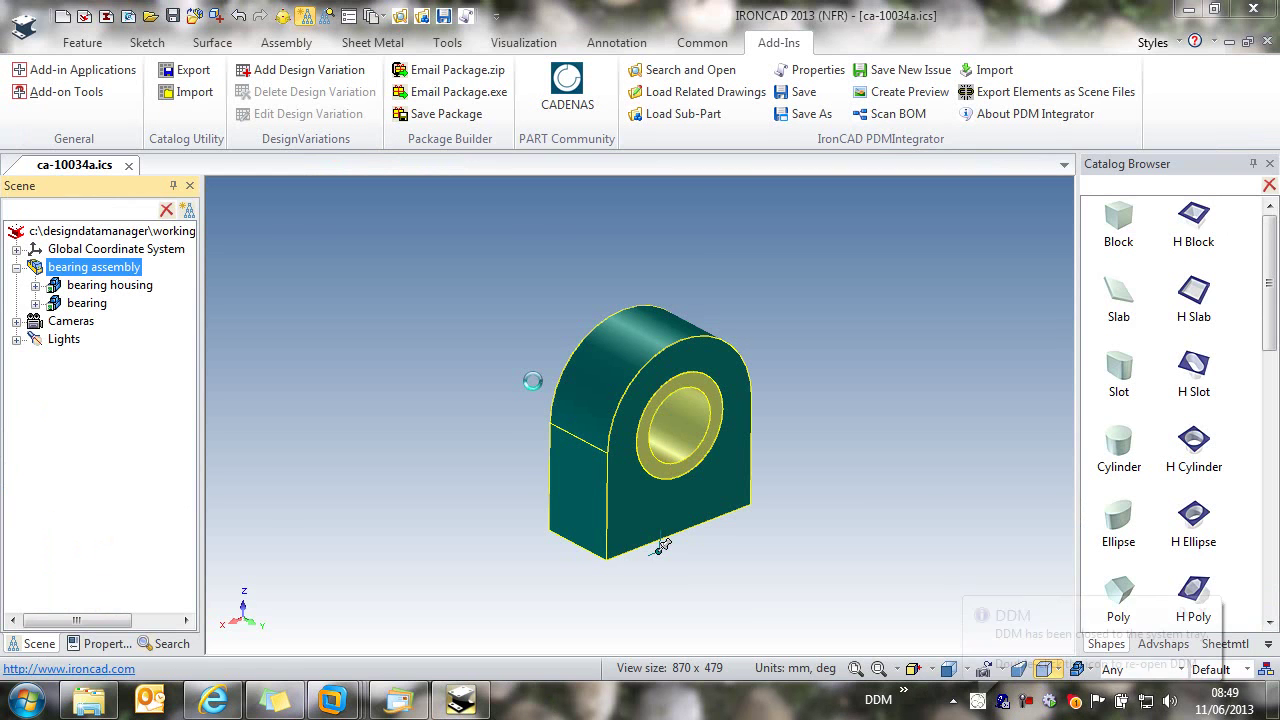
Step: Select the hollow shaft and reposition its TriBall along the shaft axis
{"action": "left_click", "coordinate": [672, 270]}
{"action": "left_click", "coordinate": [659, 250]}
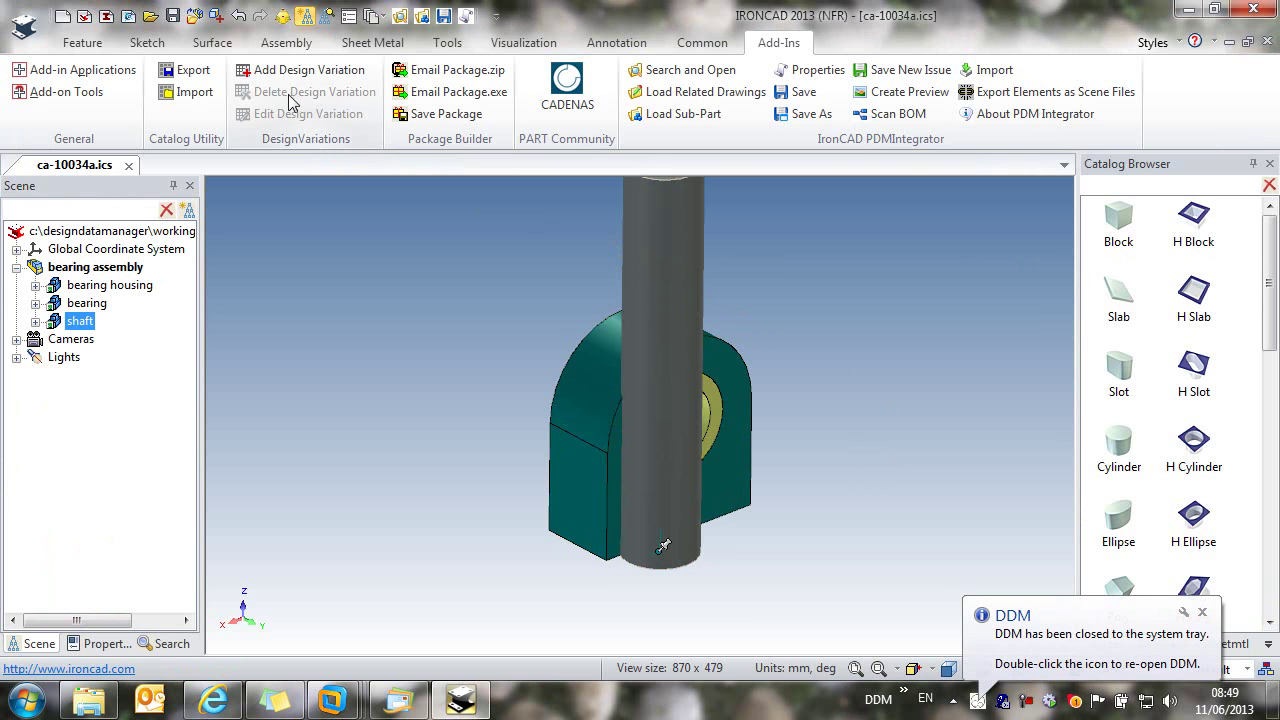
{"action": "left_click", "coordinate": [282, 16]}
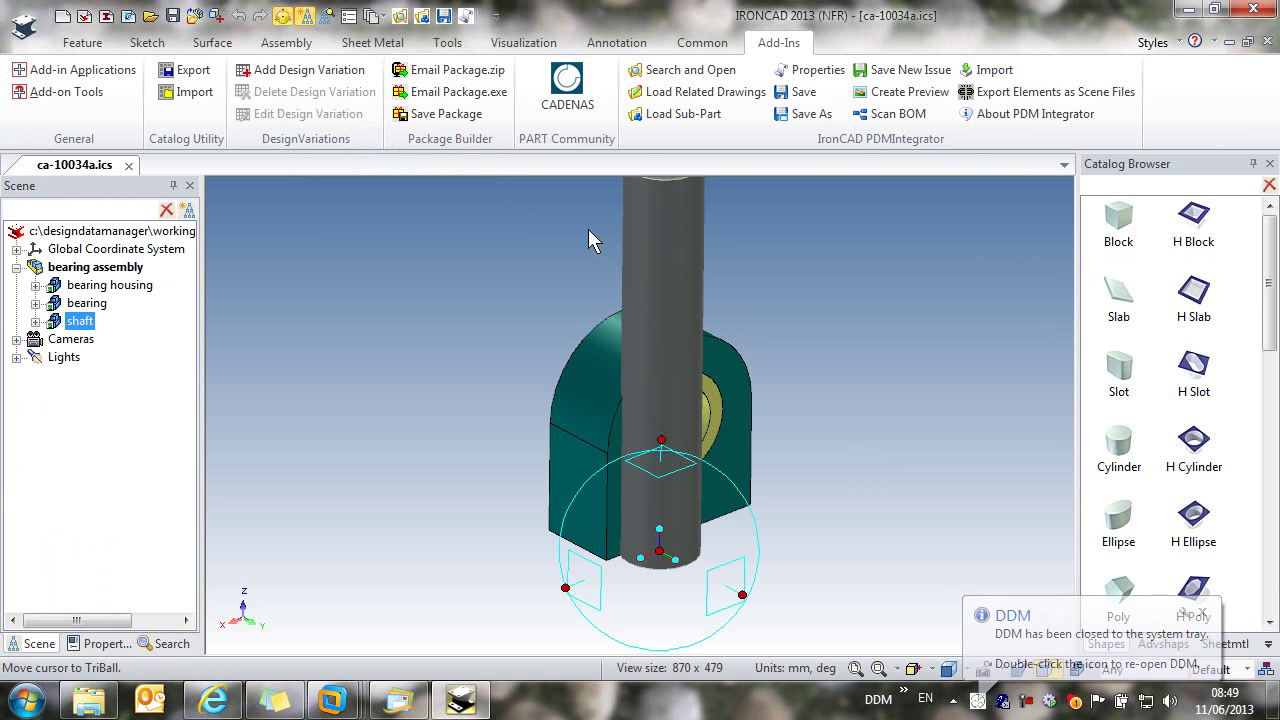
{"action": "key", "text": "space"}
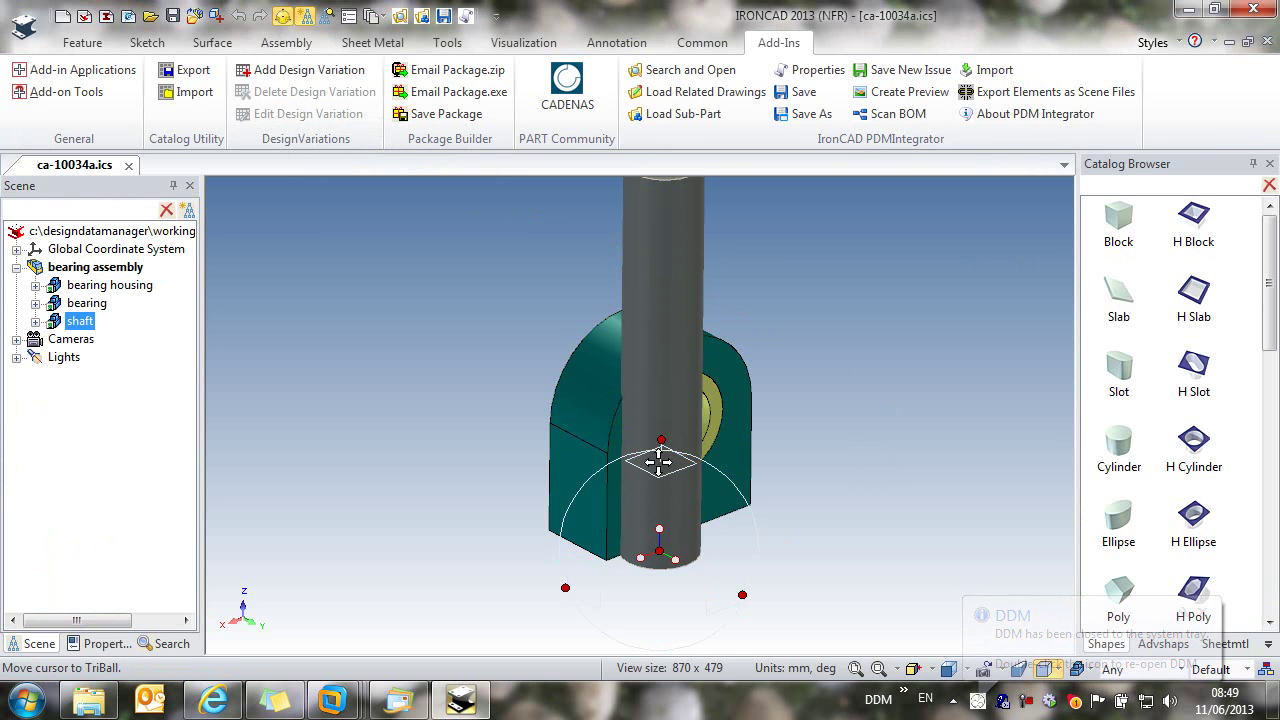
{"action": "left_click_drag", "start_coordinate": [662, 440], "coordinate": [661, 270]}
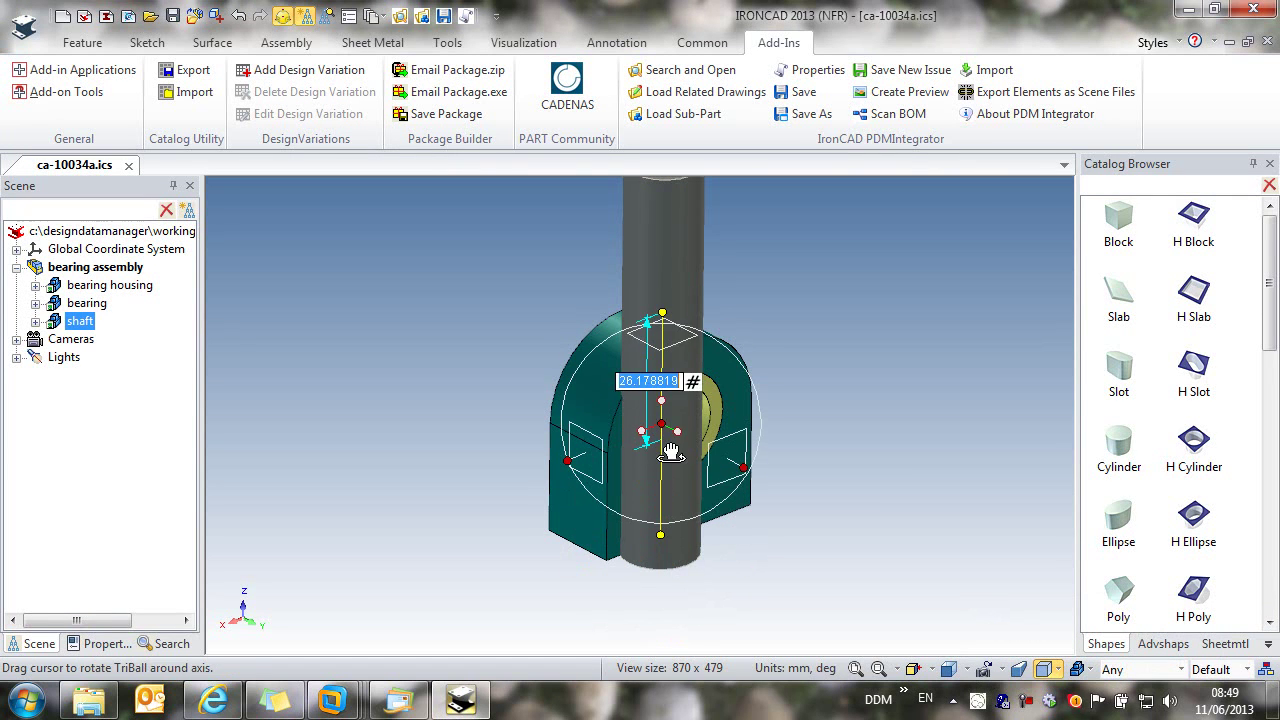
{"action": "key", "text": "space"}
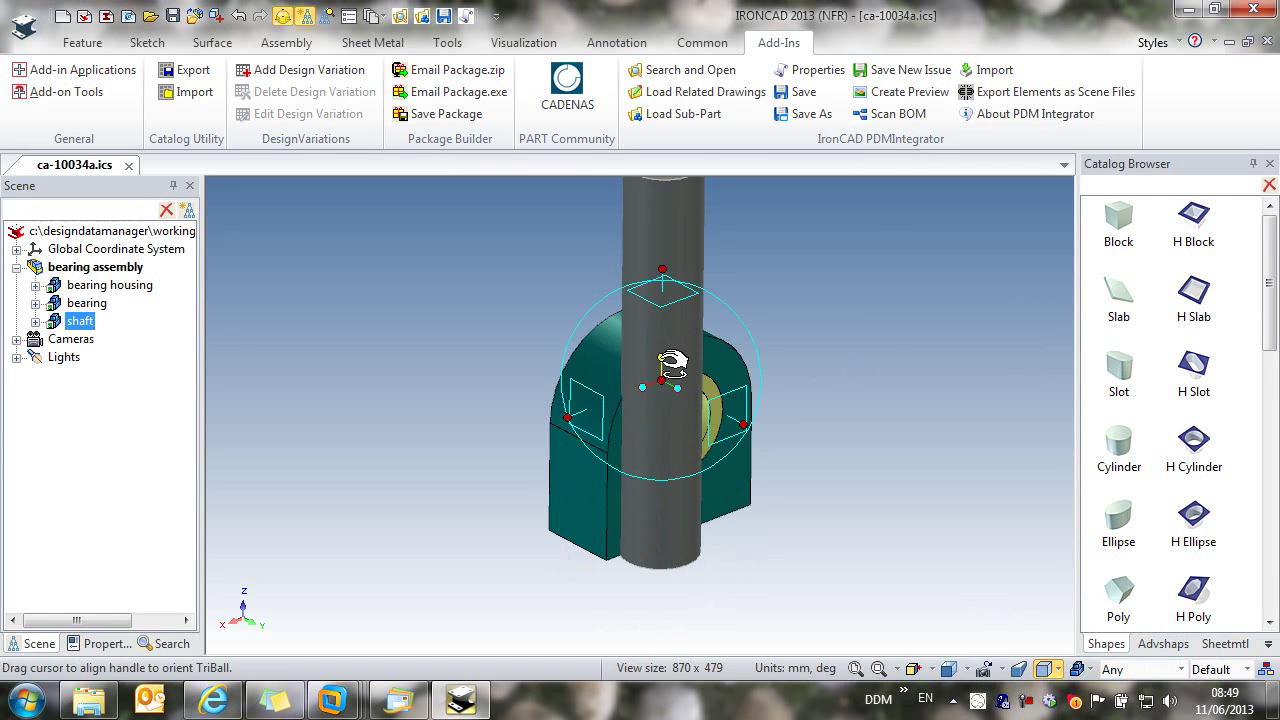
Step: Align the shaft parallel to the housing's bore axis and centre it on the housing edge
{"action": "right_click", "coordinate": [662, 359]}
{"action": "left_click", "coordinate": [757, 537]}
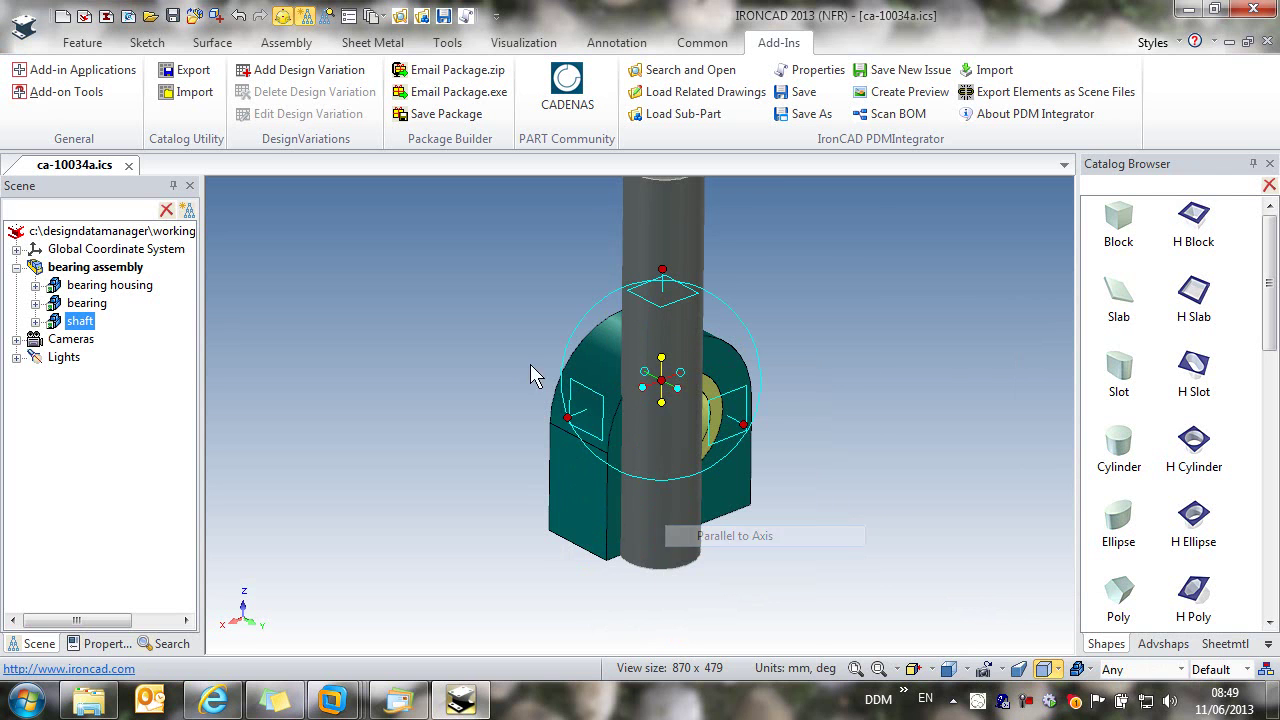
{"action": "left_click", "coordinate": [608, 363]}
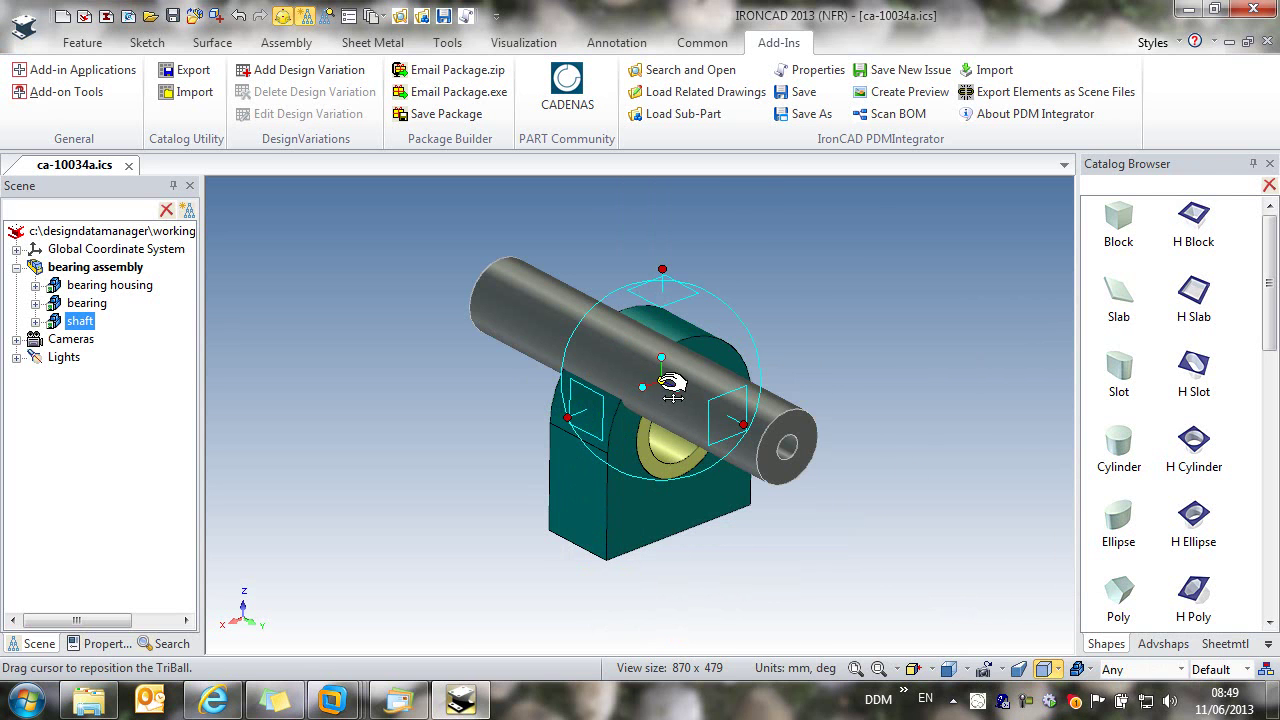
{"action": "right_click", "coordinate": [661, 381]}
{"action": "left_click", "coordinate": [737, 508]}
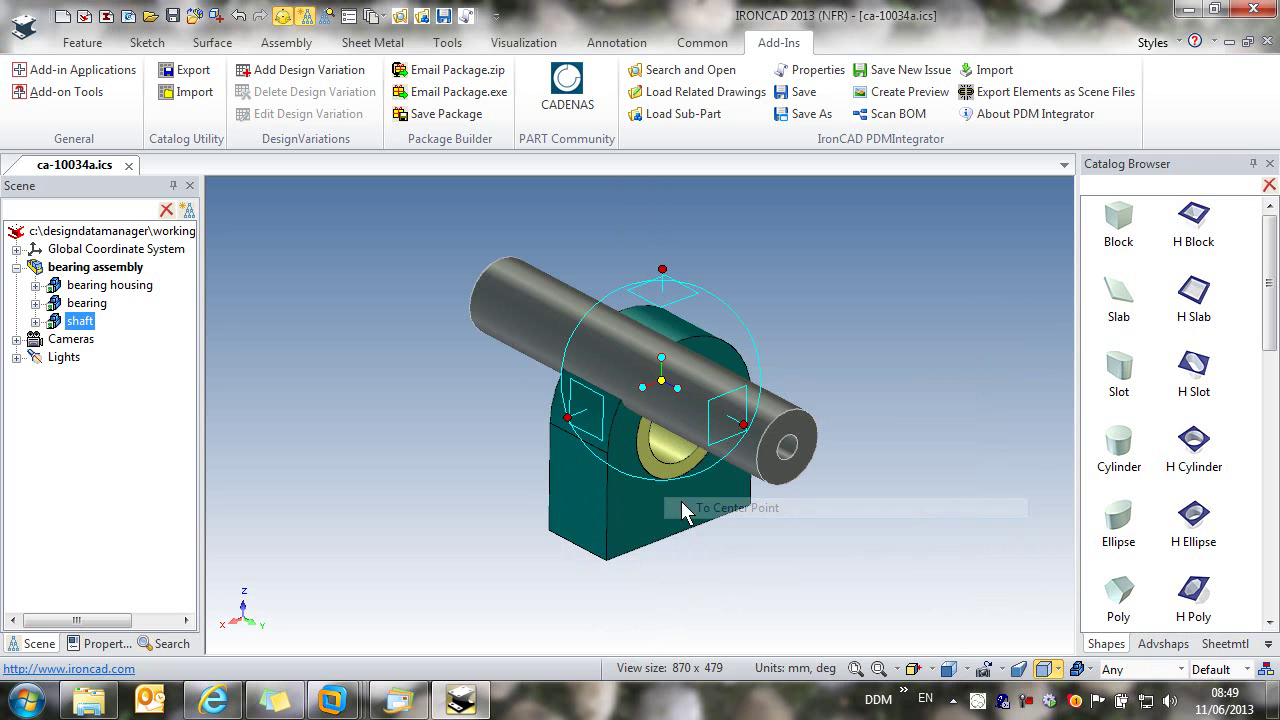
{"action": "left_click", "coordinate": [565, 405]}
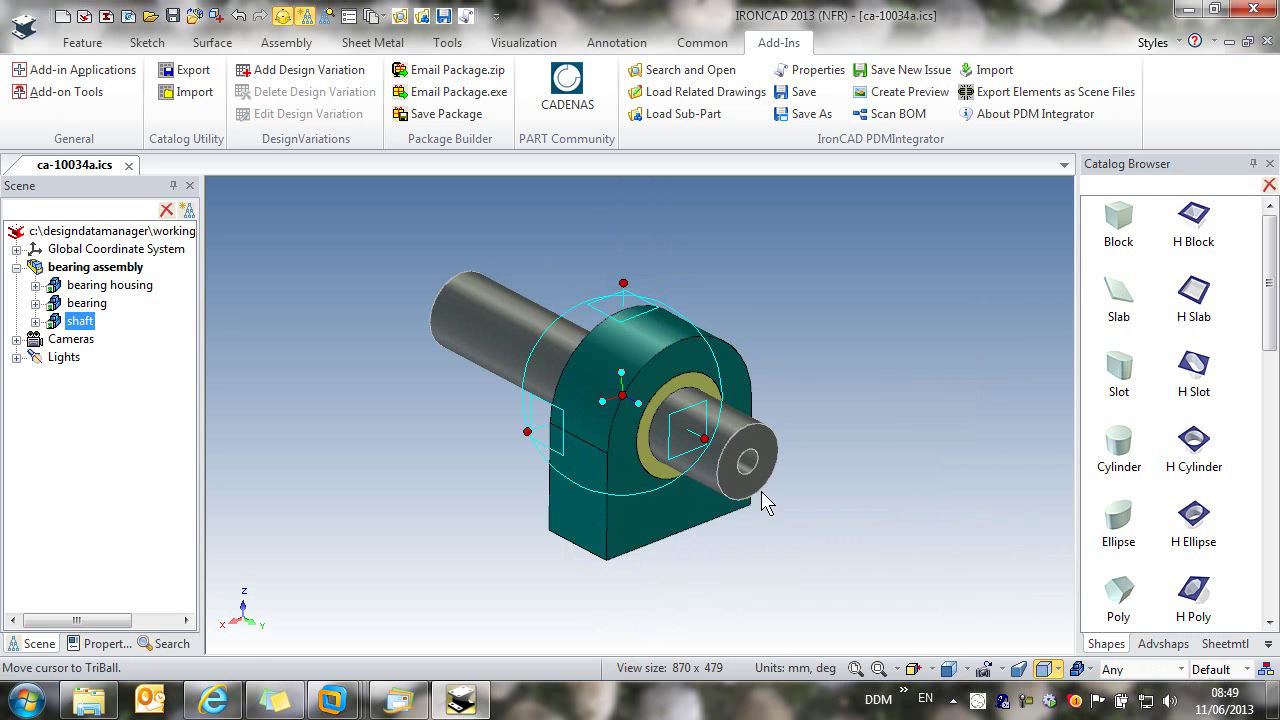
{"action": "left_click", "coordinate": [283, 17]}
{"action": "left_click_drag", "start_coordinate": [540, 514], "coordinate": [428, 457]}
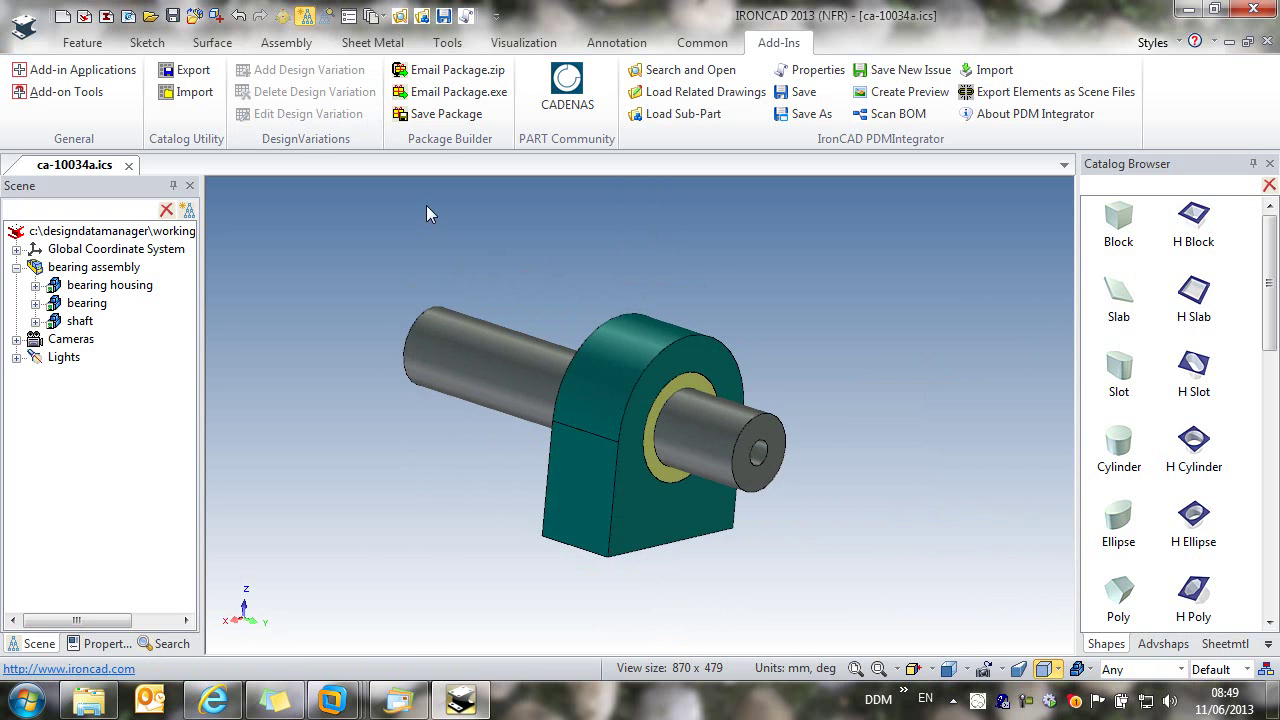
Step: Load the related ca-10034a.icd drawing, update its sheet views, and save it to the database
{"action": "left_click", "coordinate": [682, 92]}
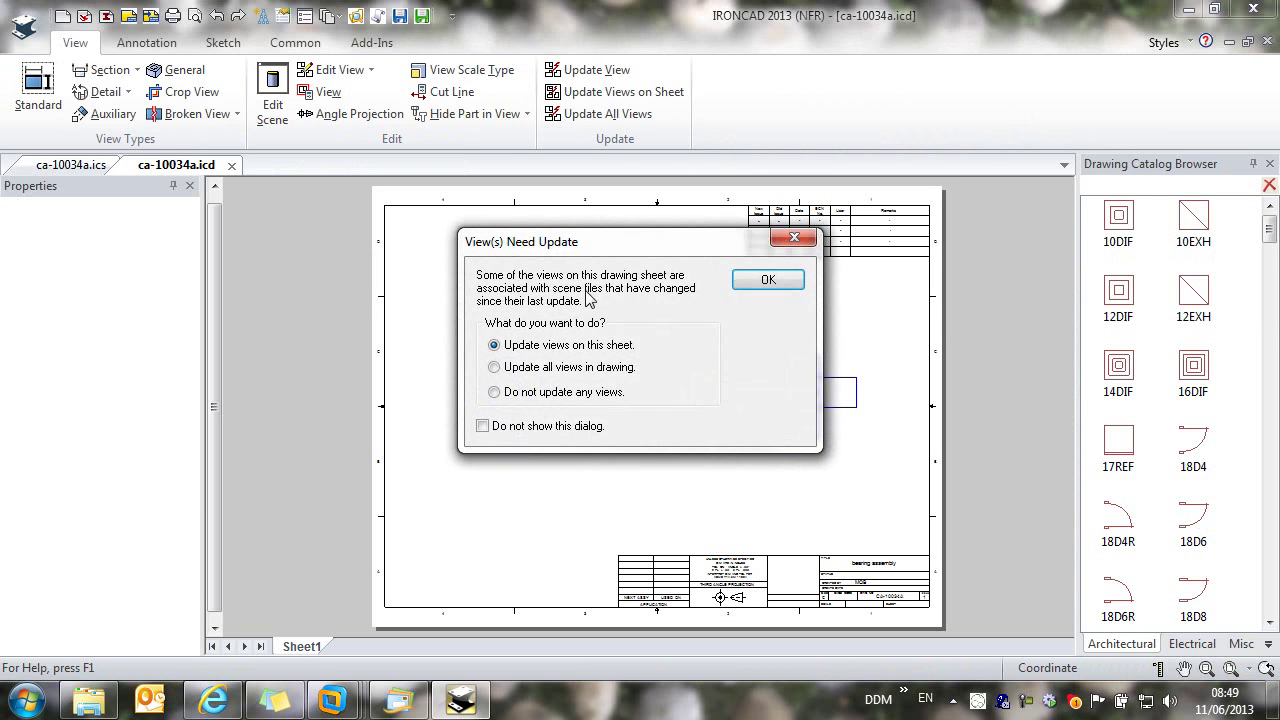
{"action": "left_click", "coordinate": [770, 283]}
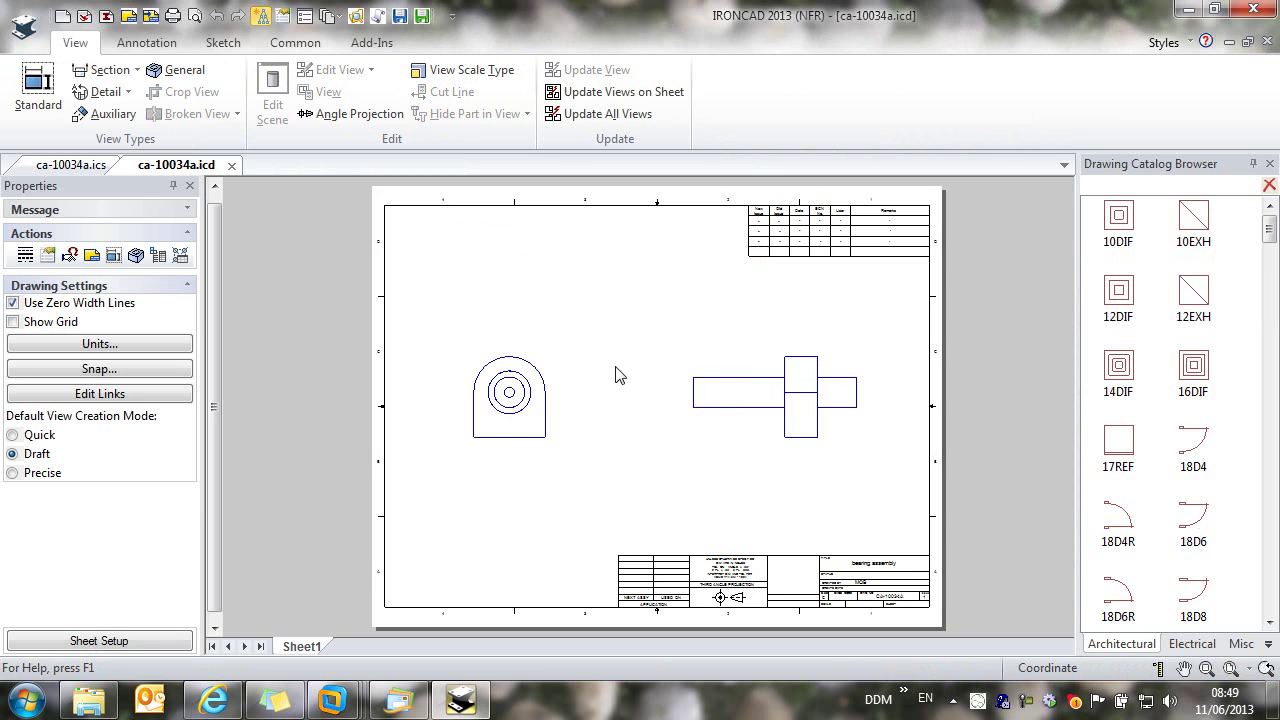
{"action": "left_click", "coordinate": [400, 17]}
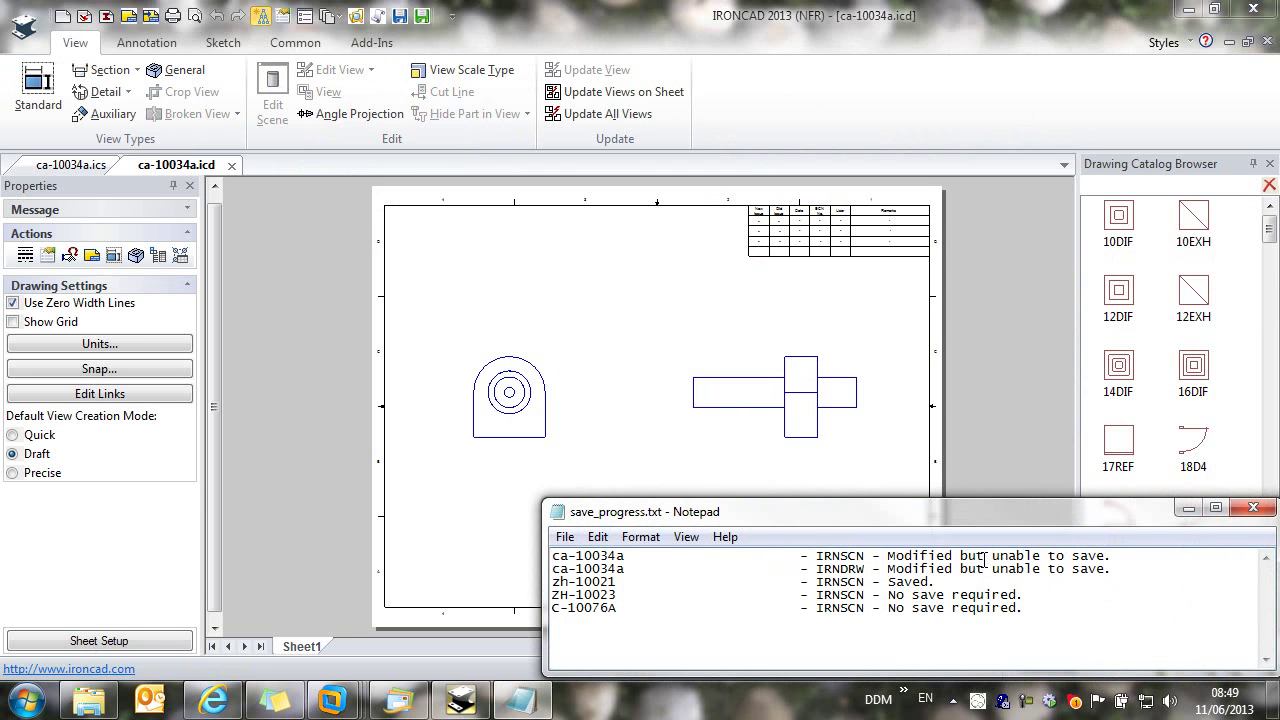
{"action": "left_click", "coordinate": [1253, 508]}
{"action": "left_click", "coordinate": [371, 42]}
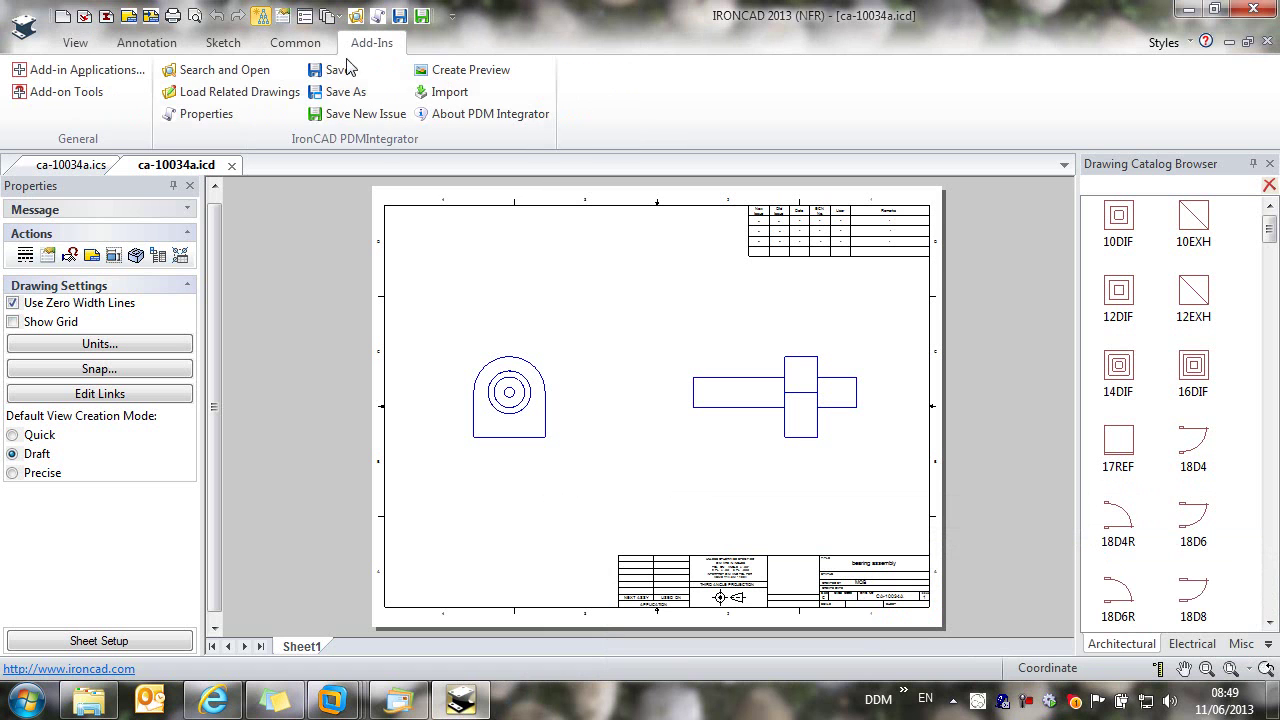
Step: Save both CA-10034A entries as issue 2 under ECO-2023 with reason 'hollow shaft substituted'
{"action": "left_click", "coordinate": [348, 119]}
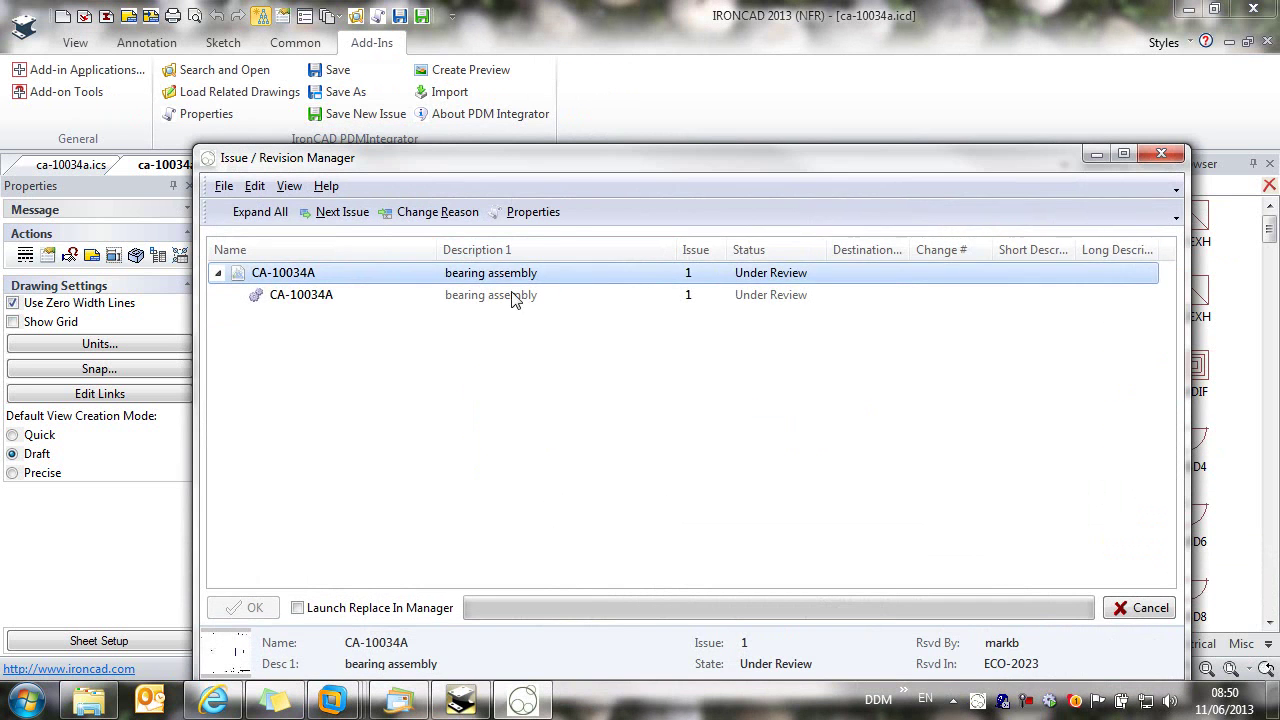
{"action": "left_click", "coordinate": [330, 298]}
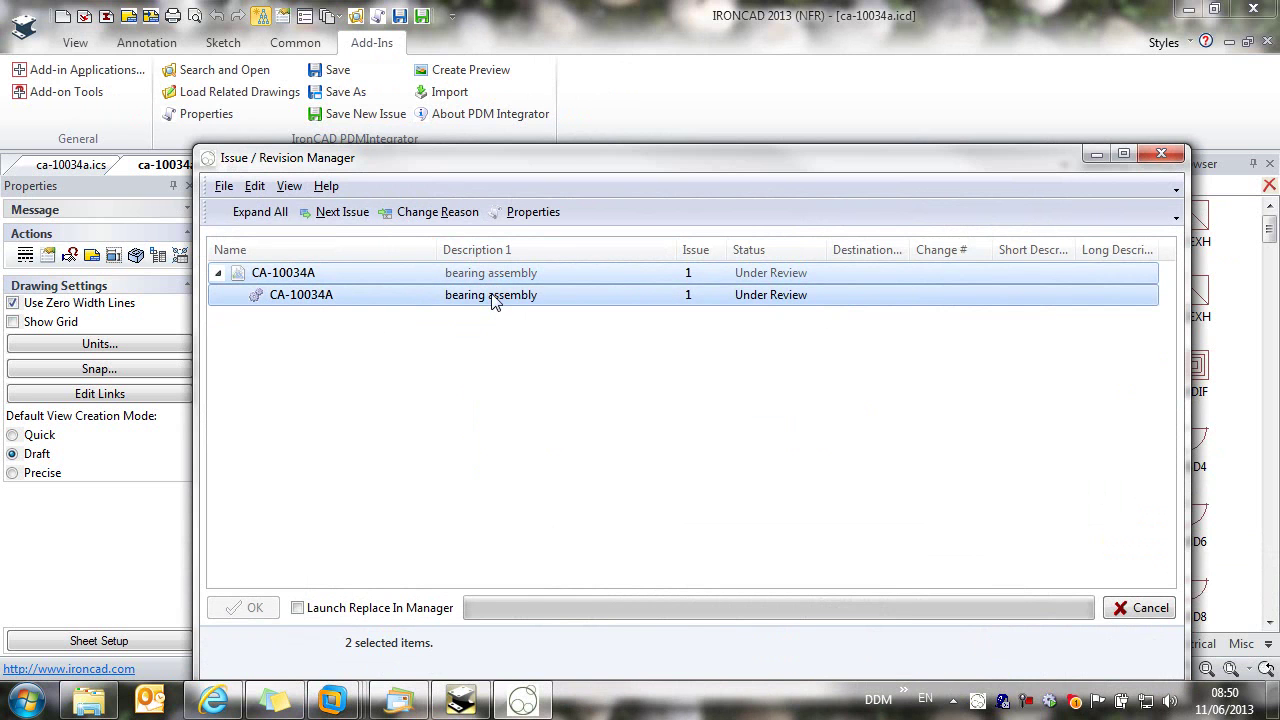
{"action": "left_click", "coordinate": [343, 213]}
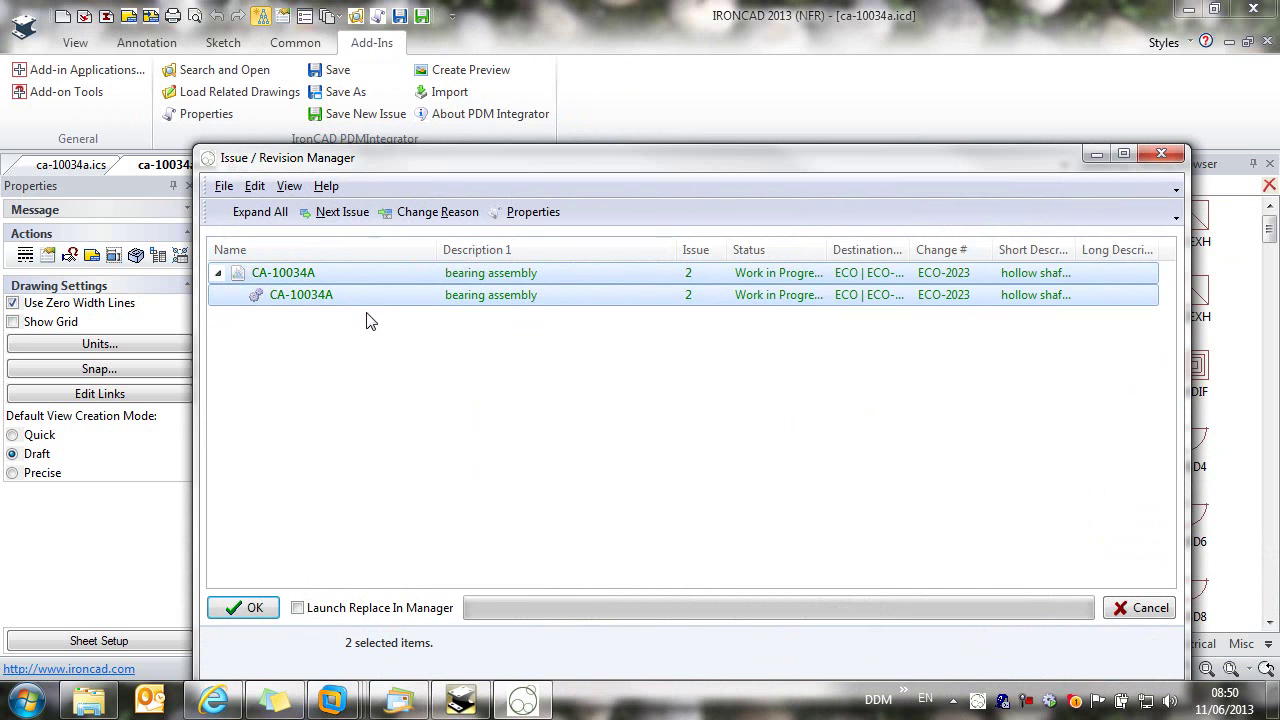
{"action": "left_click", "coordinate": [438, 212]}
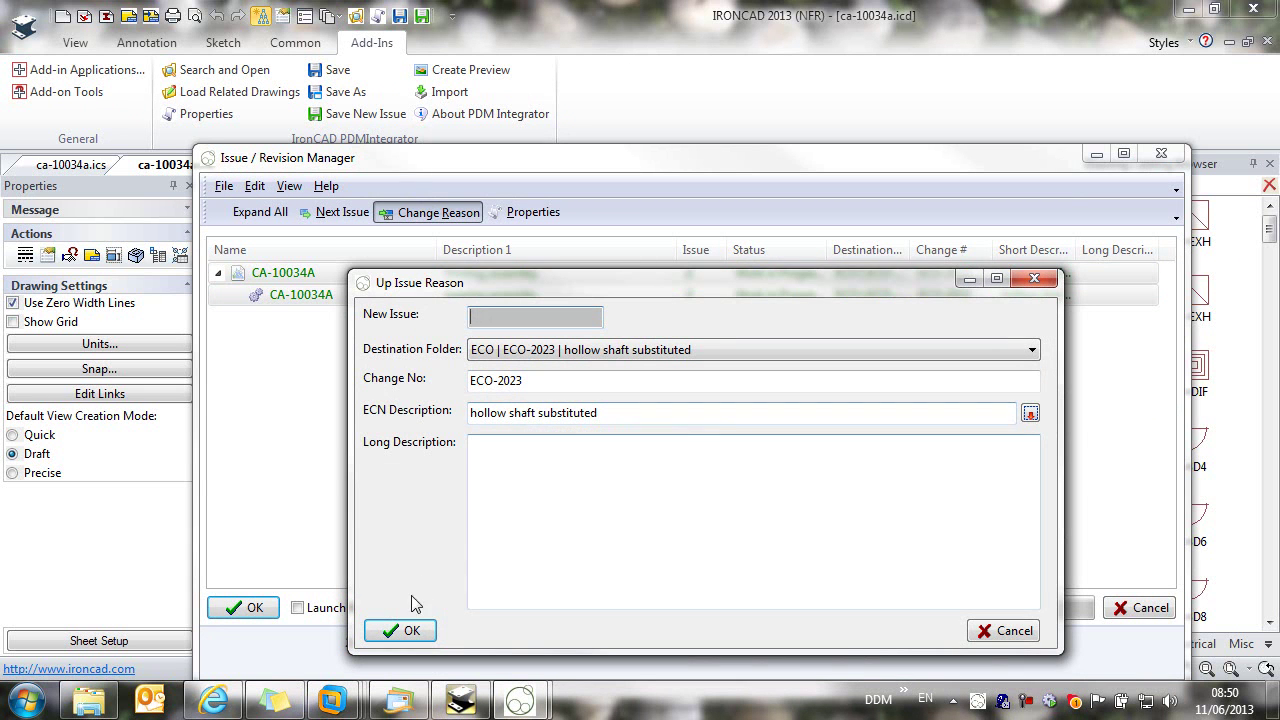
{"action": "left_click", "coordinate": [406, 630]}
{"action": "key", "text": "Return"}
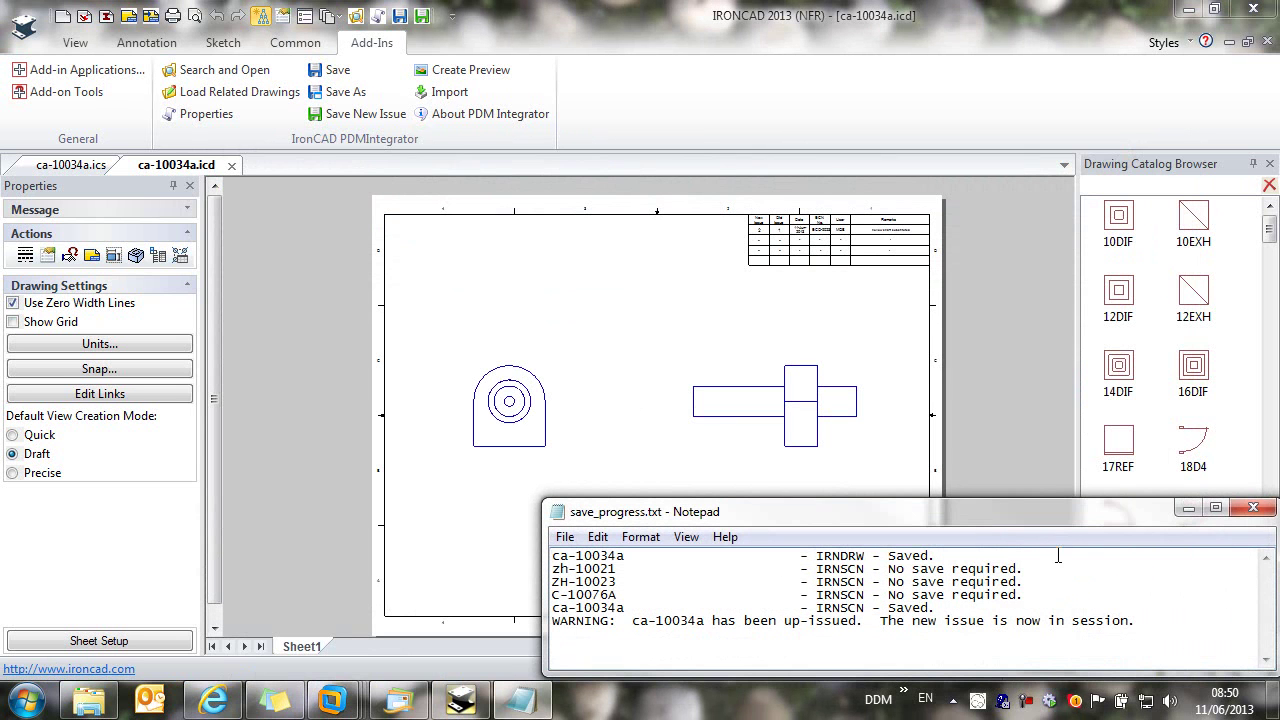
{"action": "left_click", "coordinate": [1253, 508]}
Step: Close the ca-10034a.ics bearing assembly document window
{"action": "scroll", "coordinate": [858, 244], "scroll_direction": "up", "scroll_amount": 5}
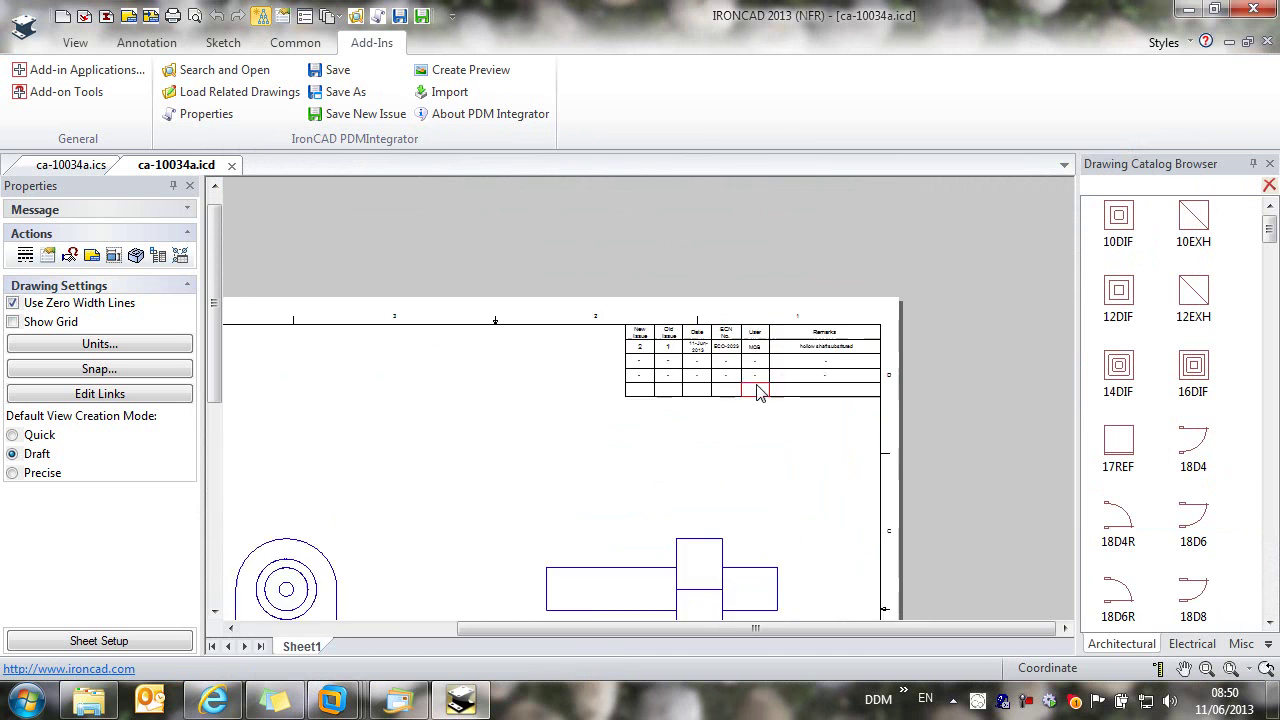
{"action": "scroll", "coordinate": [497, 386], "scroll_direction": "up", "scroll_amount": 1}
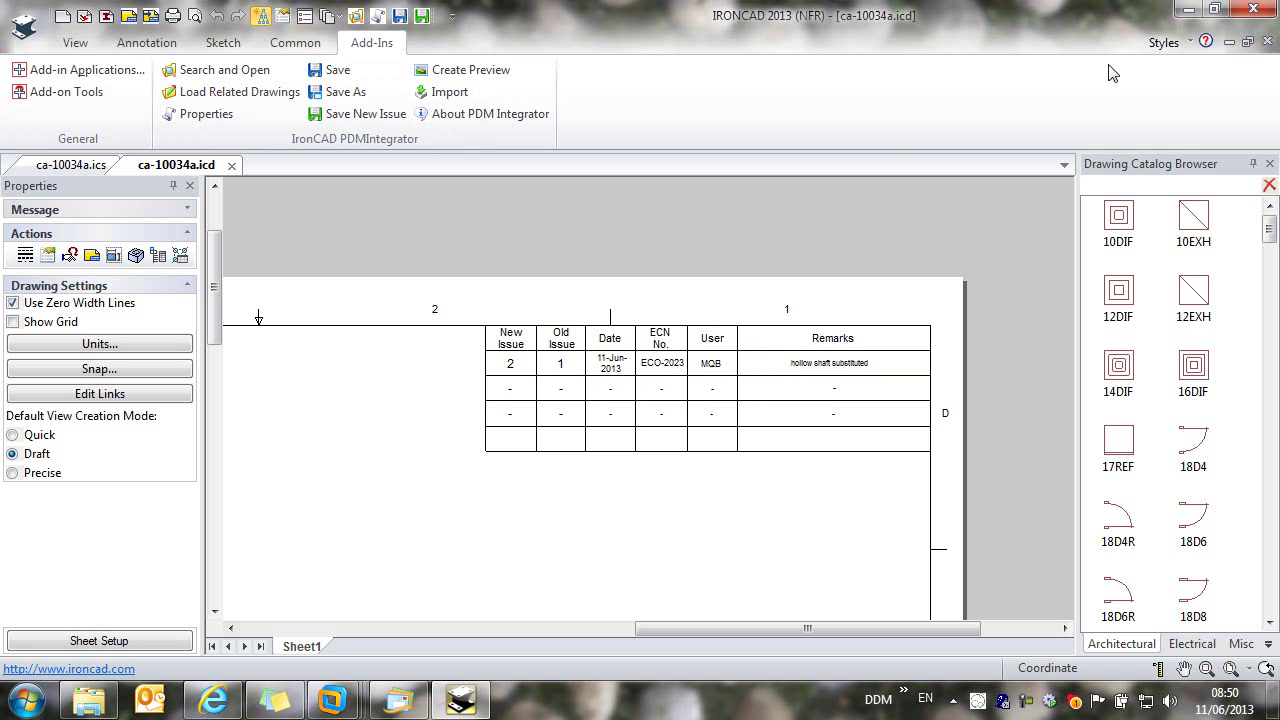
{"action": "left_click", "coordinate": [1267, 42]}
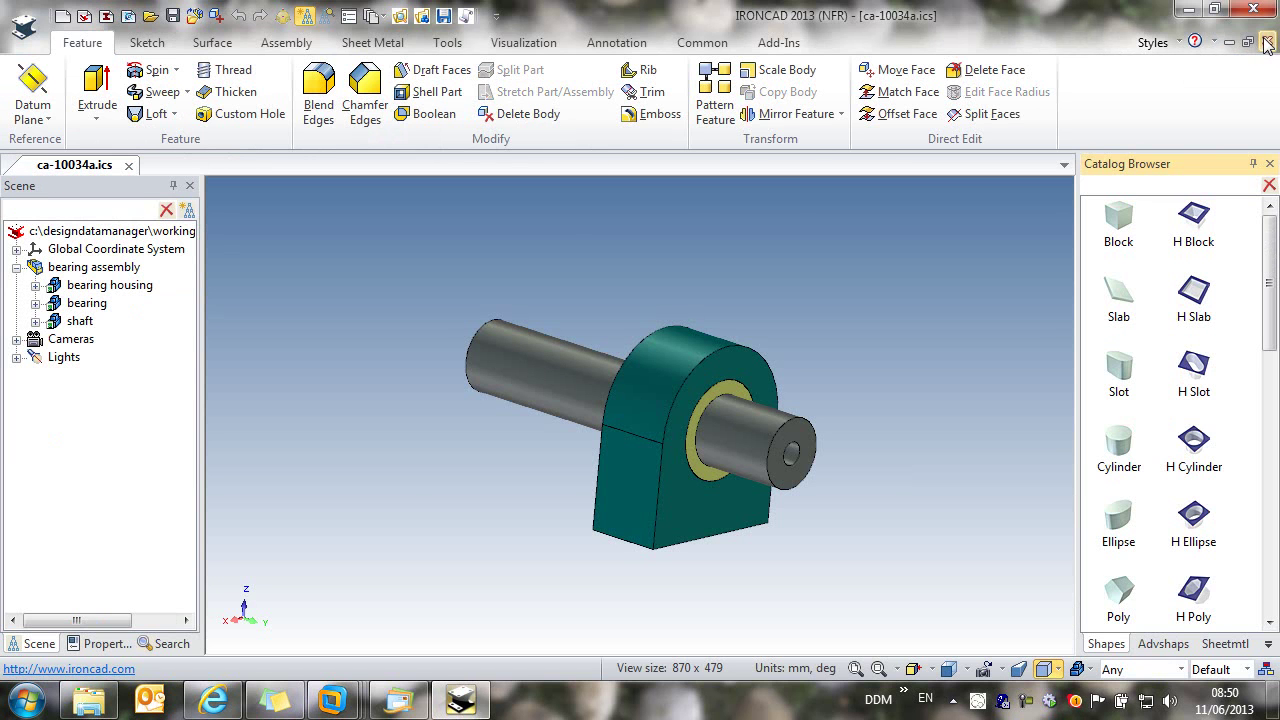
{"action": "left_click", "coordinate": [1267, 42]}
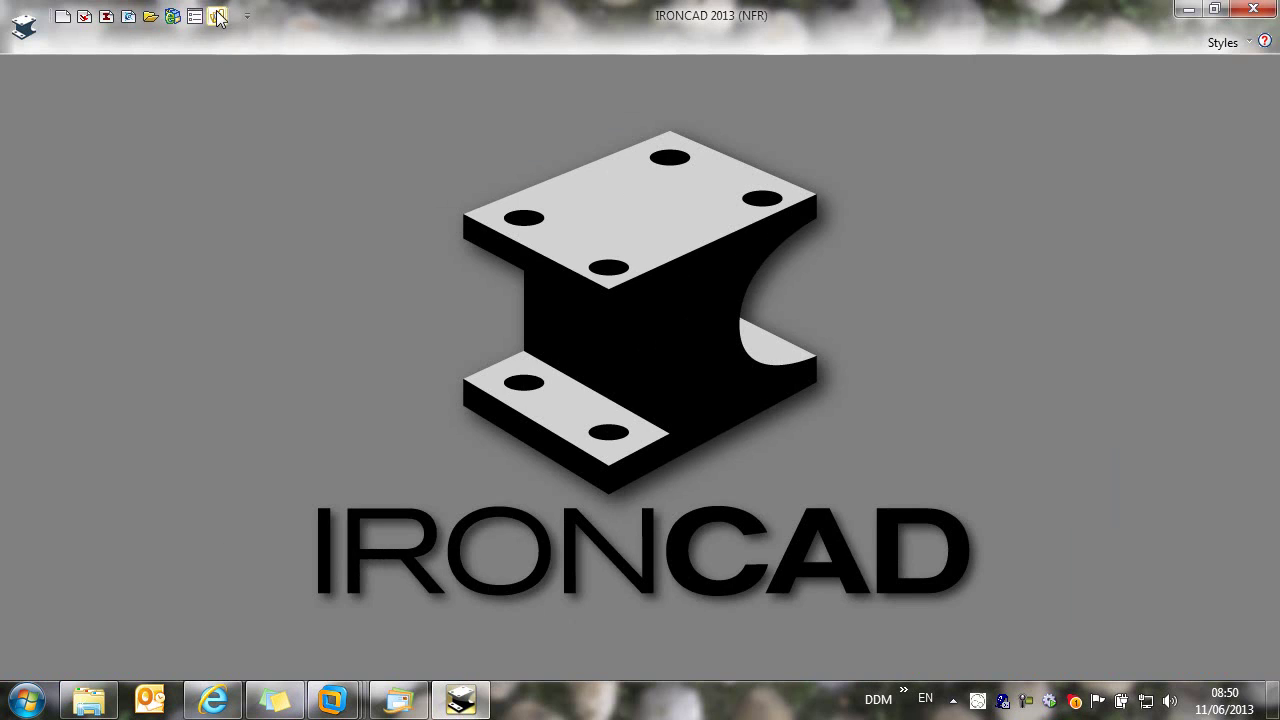
Step: In DDM, open the ECO-2023 folder from My Folders
{"action": "left_click", "coordinate": [217, 17]}
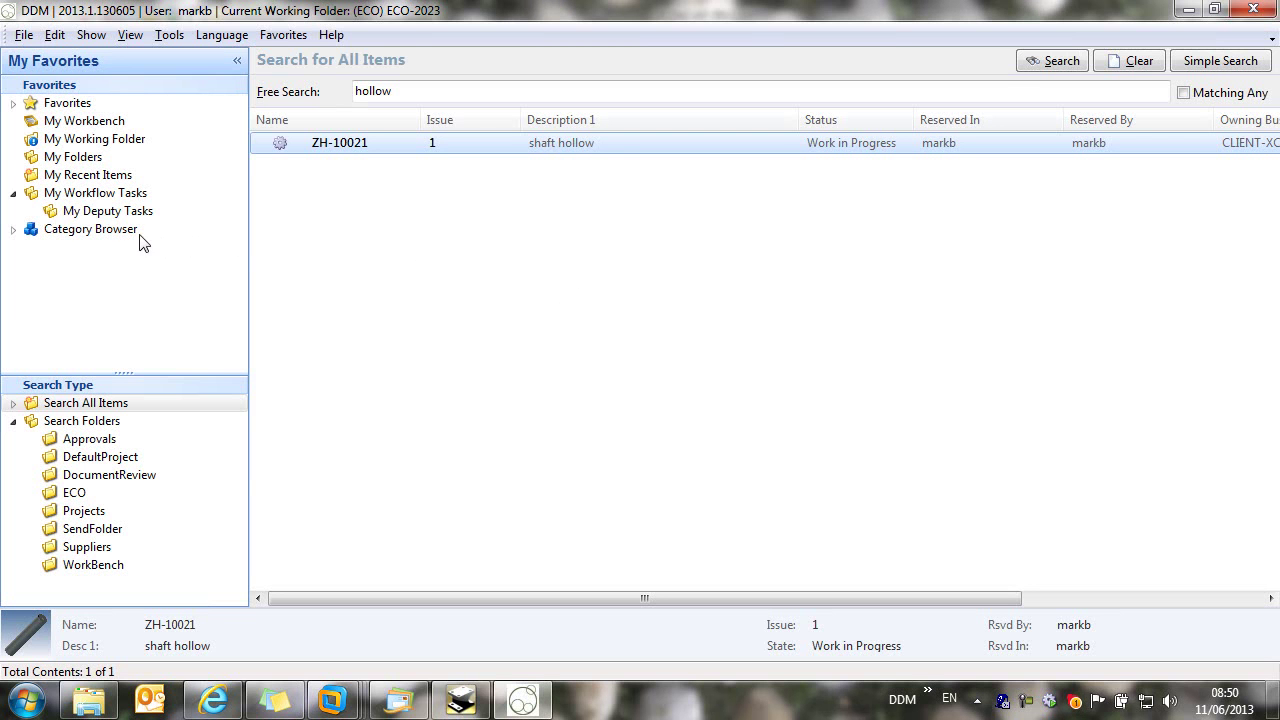
{"action": "left_click", "coordinate": [76, 160]}
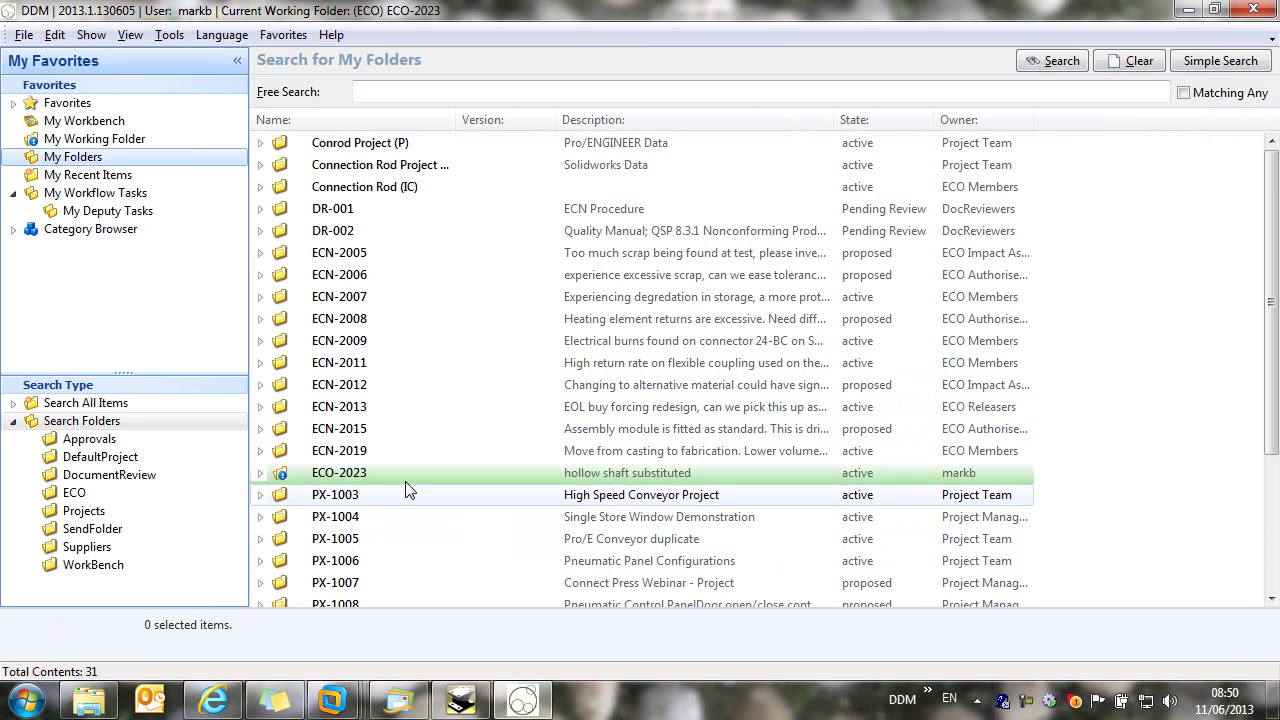
{"action": "left_click", "coordinate": [408, 480]}
{"action": "double_click", "coordinate": [408, 478]}
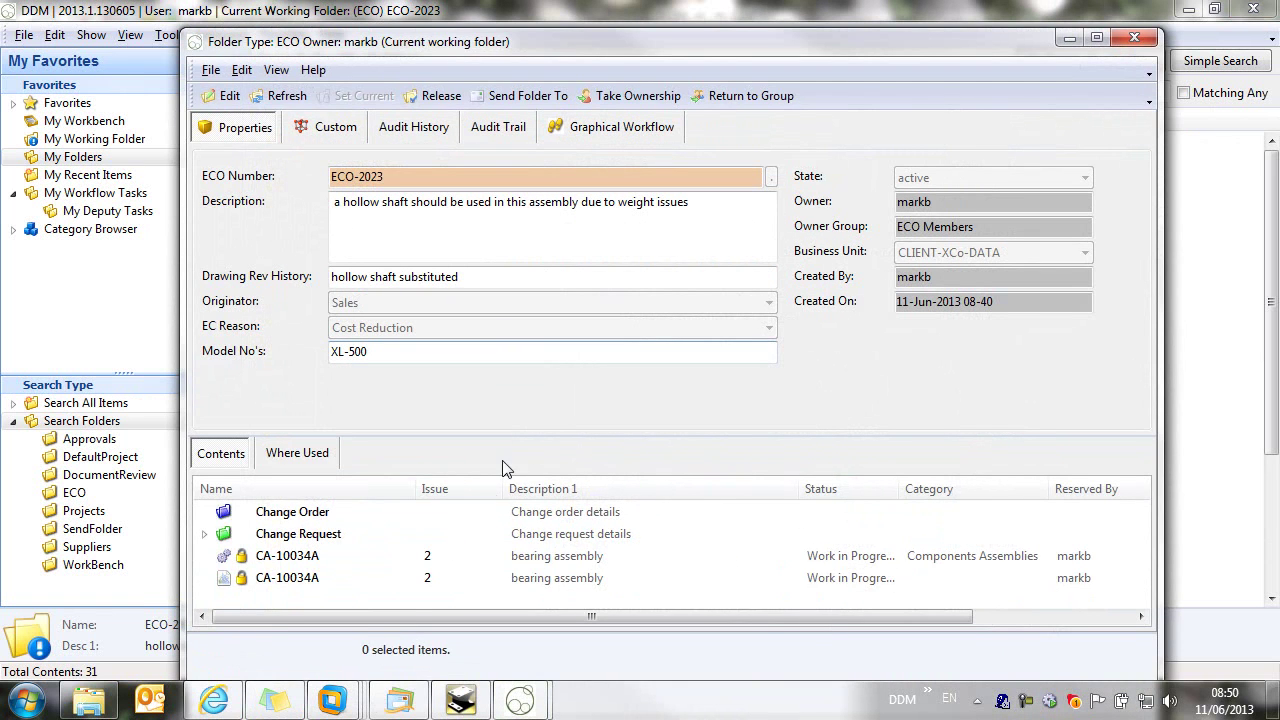
Step: Move both issue 2 CA-10034A items under Change Order and pick the ECO Release workflow step
{"action": "left_click_drag", "start_coordinate": [295, 588], "coordinate": [245, 558]}
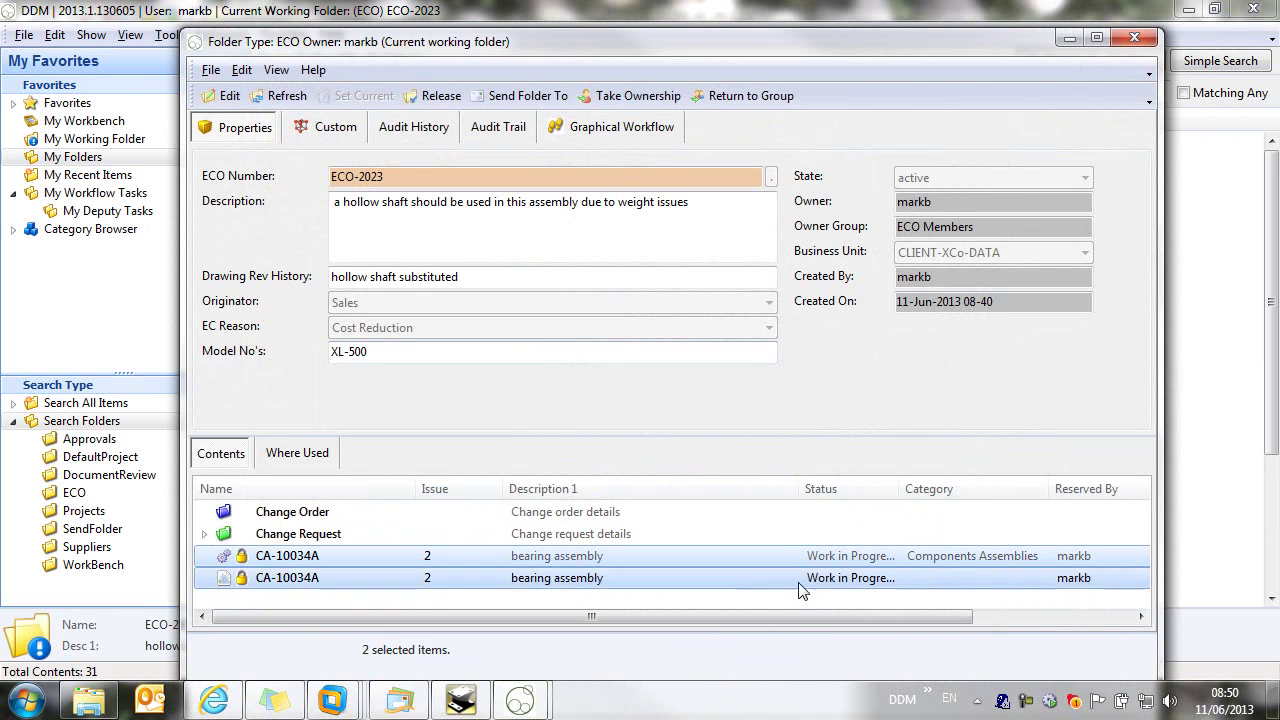
{"action": "left_click_drag", "start_coordinate": [265, 582], "coordinate": [269, 512]}
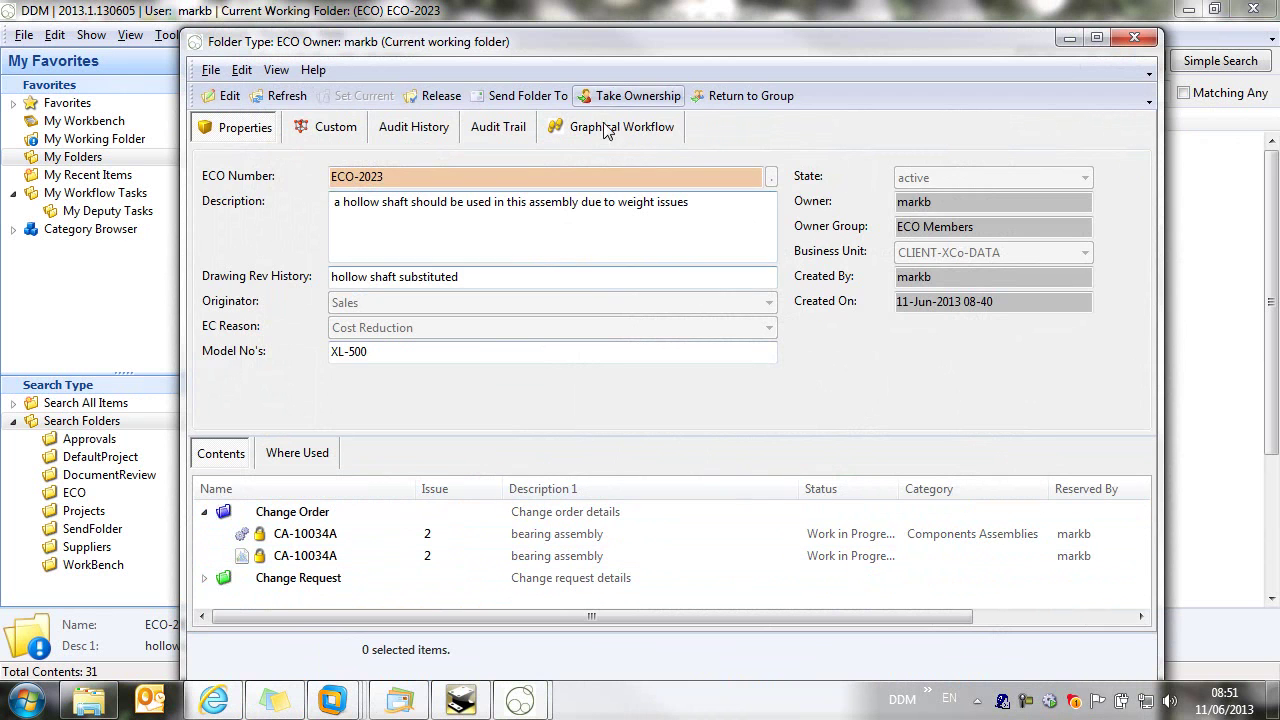
{"action": "left_click", "coordinate": [643, 128]}
{"action": "double_click", "coordinate": [568, 428]}
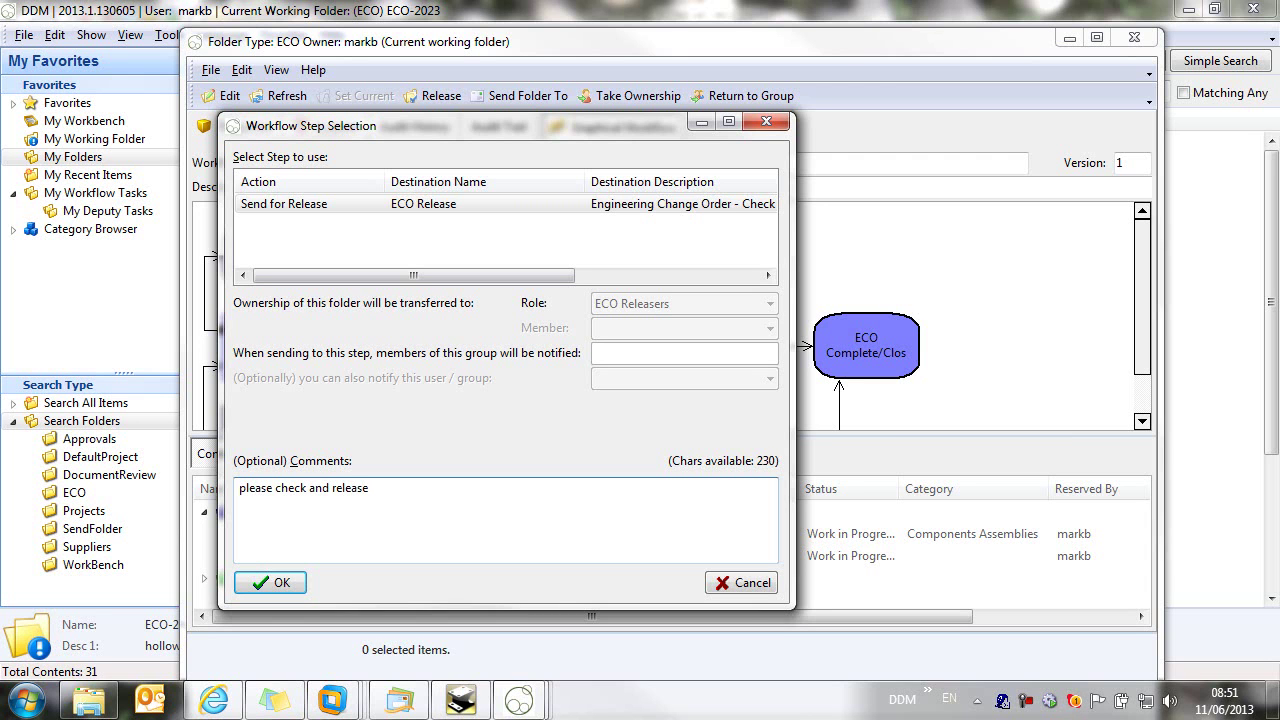
Step: Send ECO-2023 to ECO Release, then on to ECO Publish for ERP update
{"action": "left_click", "coordinate": [284, 589]}
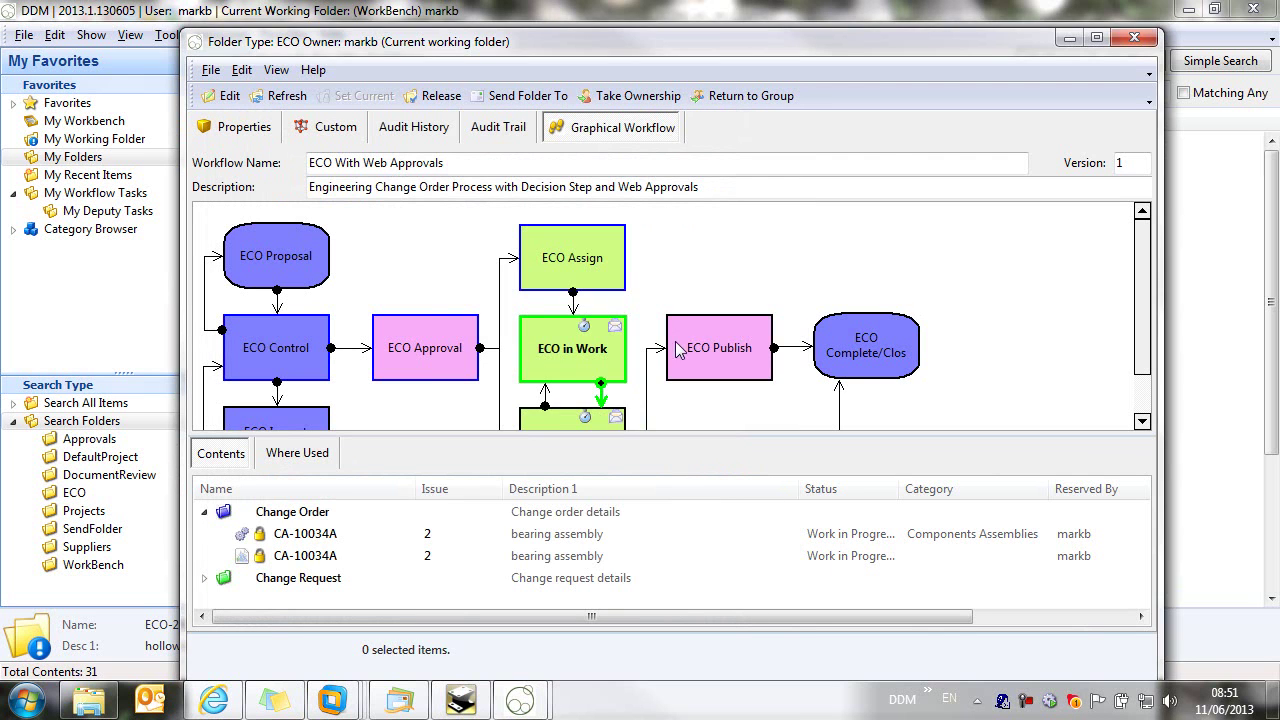
{"action": "left_click", "coordinate": [776, 384]}
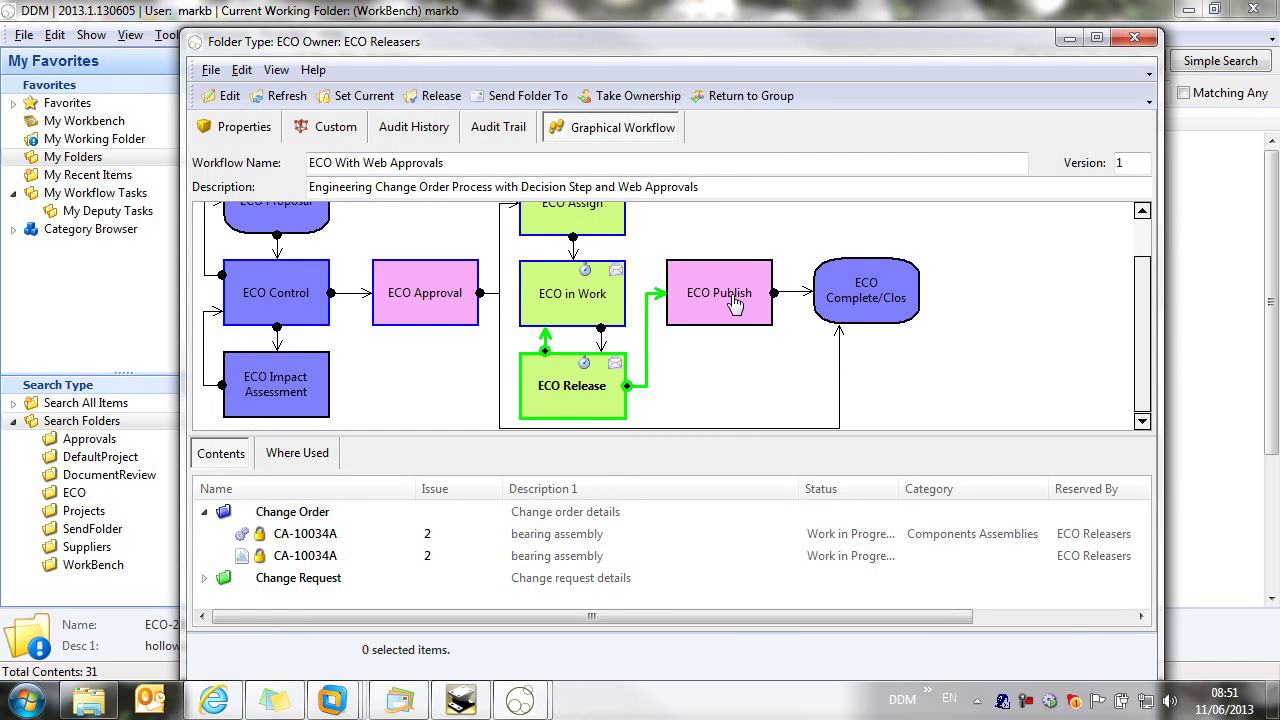
{"action": "double_click", "coordinate": [731, 298]}
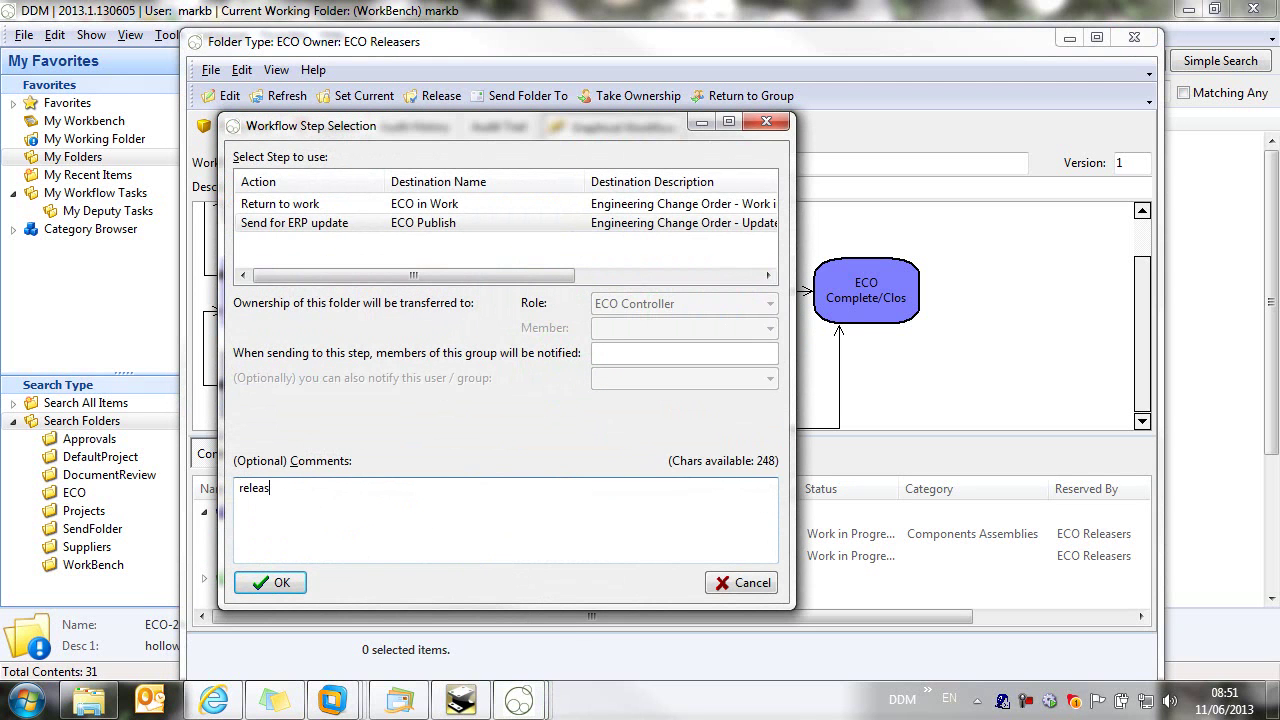
{"action": "left_click", "coordinate": [273, 582]}
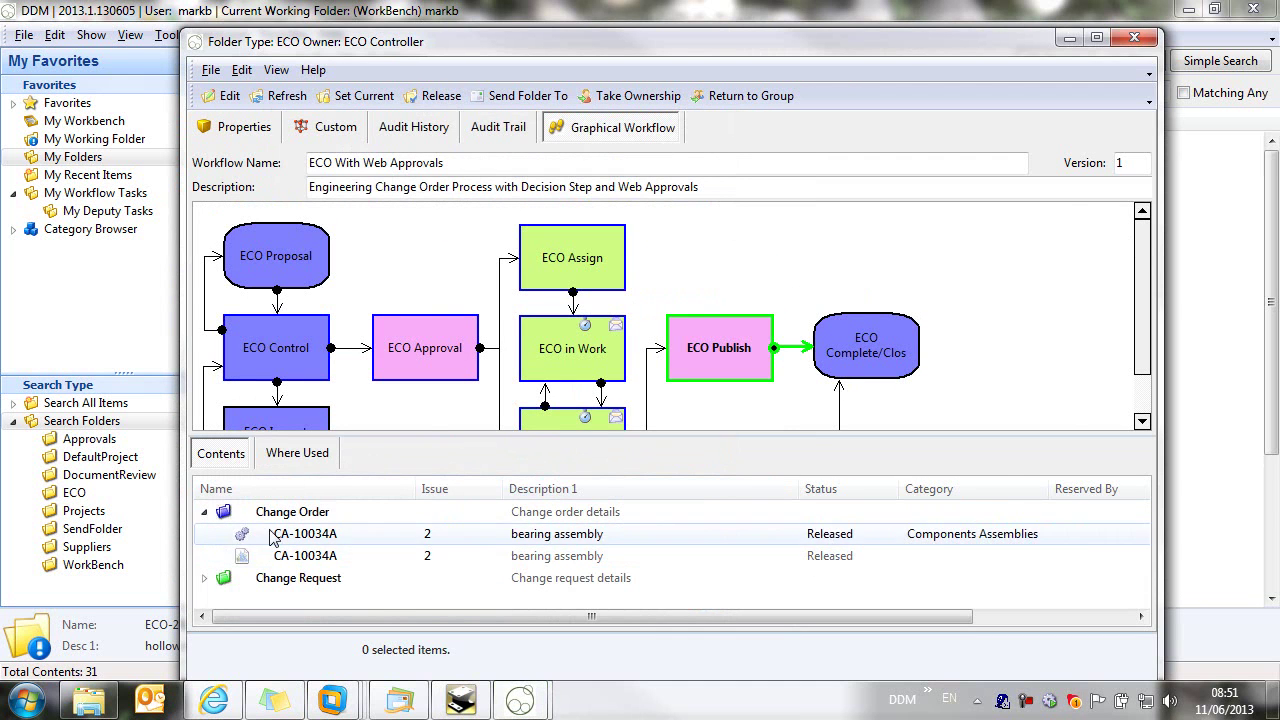
{"action": "left_click", "coordinate": [204, 511]}
Step: Verify issue 1 items are Superseded, review the Audit Trail, then close ECO-2023 for the browser
{"action": "left_click", "coordinate": [203, 534]}
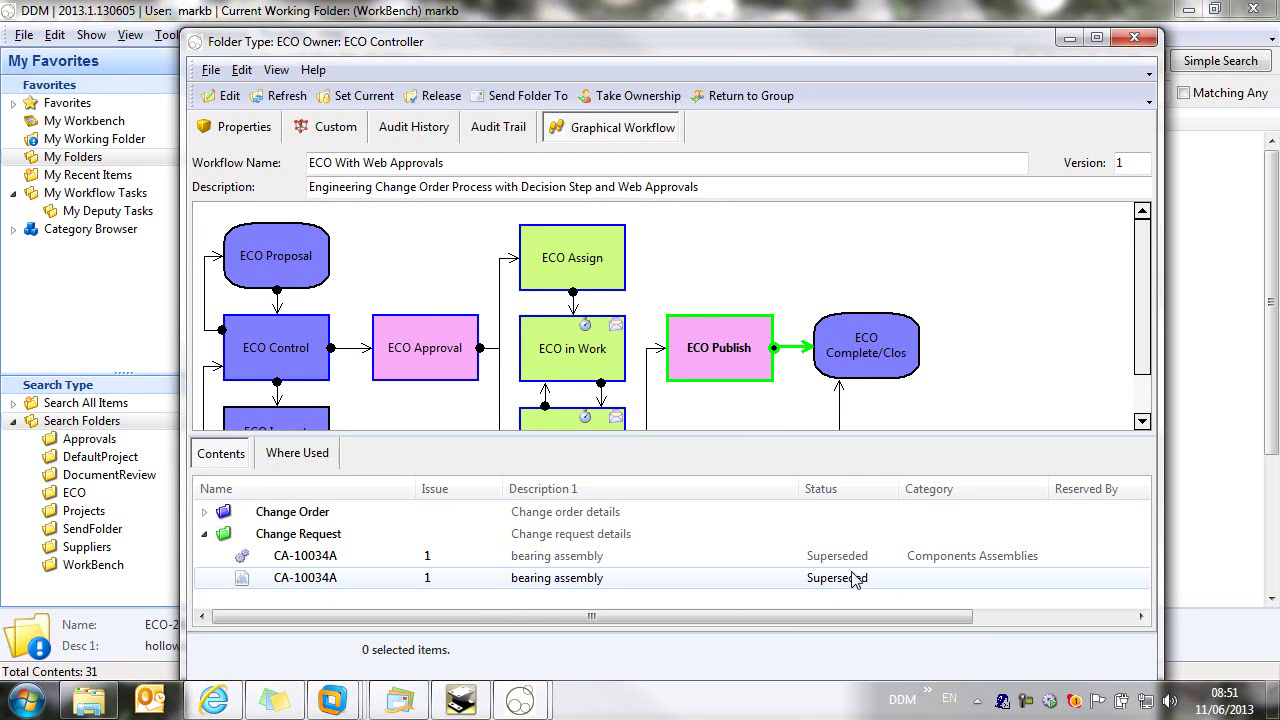
{"action": "scroll", "coordinate": [513, 245], "scroll_direction": "down", "scroll_amount": 2}
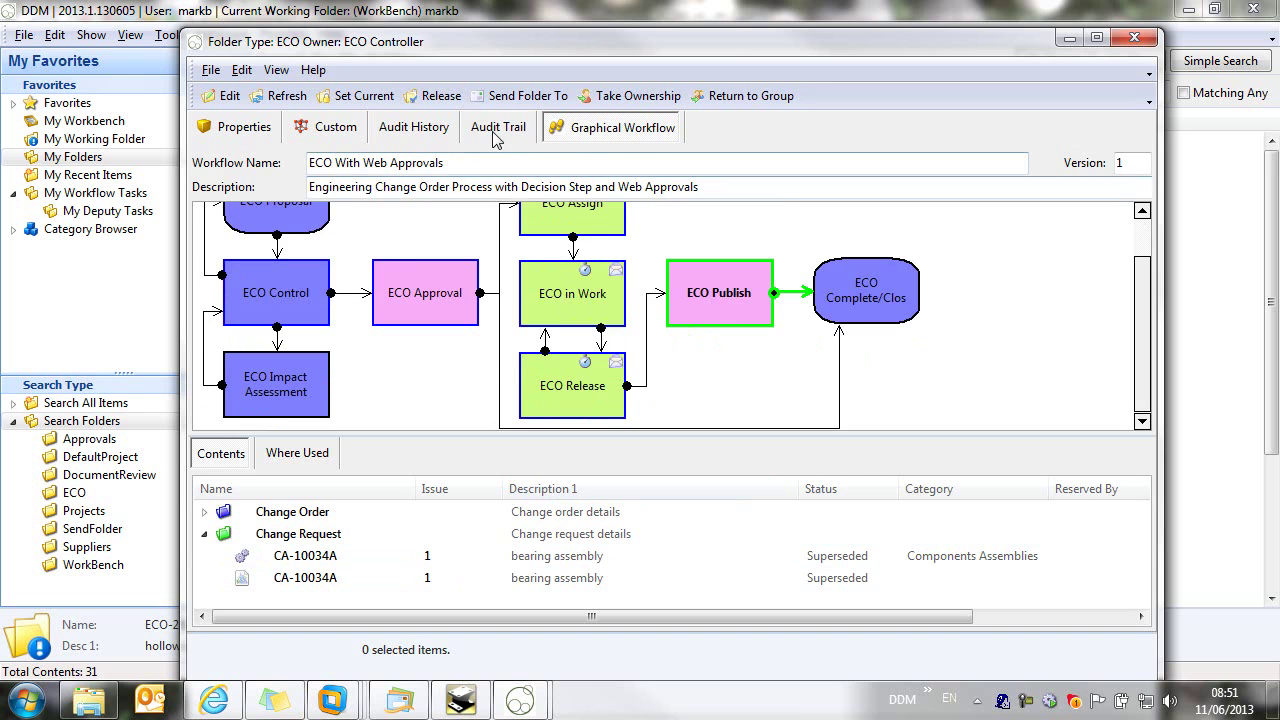
{"action": "left_click", "coordinate": [498, 130]}
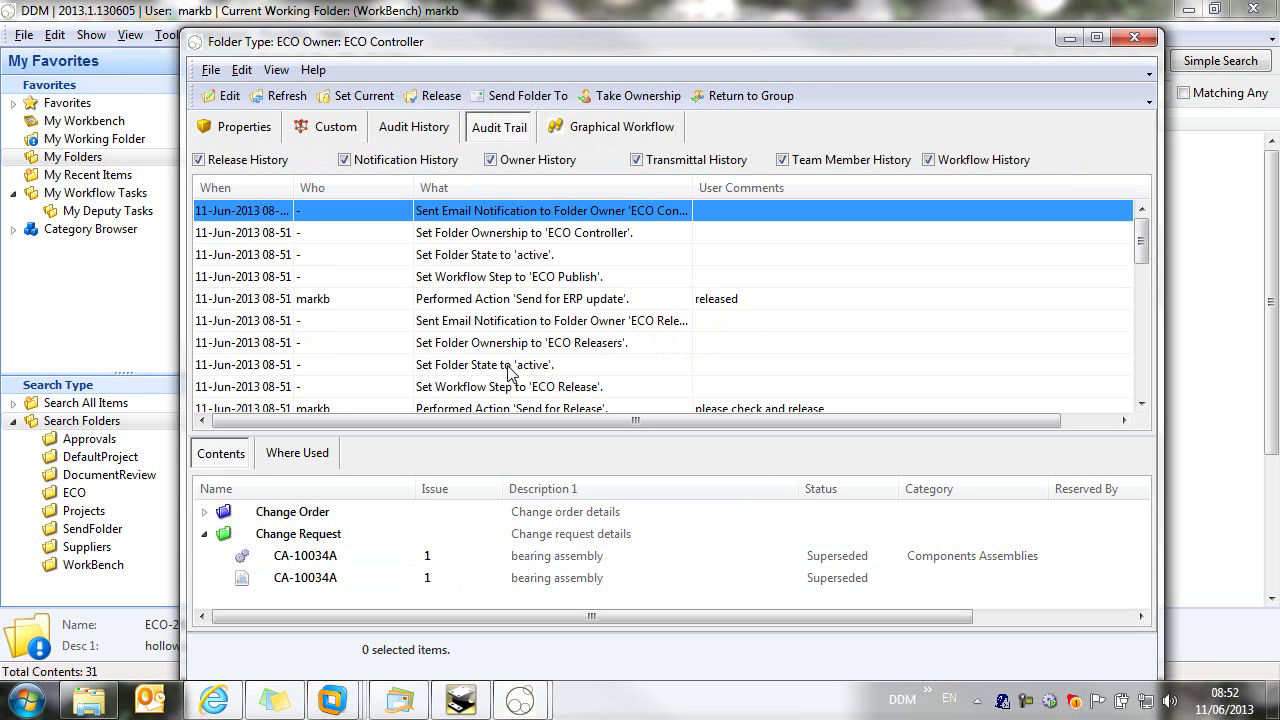
{"action": "left_click", "coordinate": [1134, 39]}
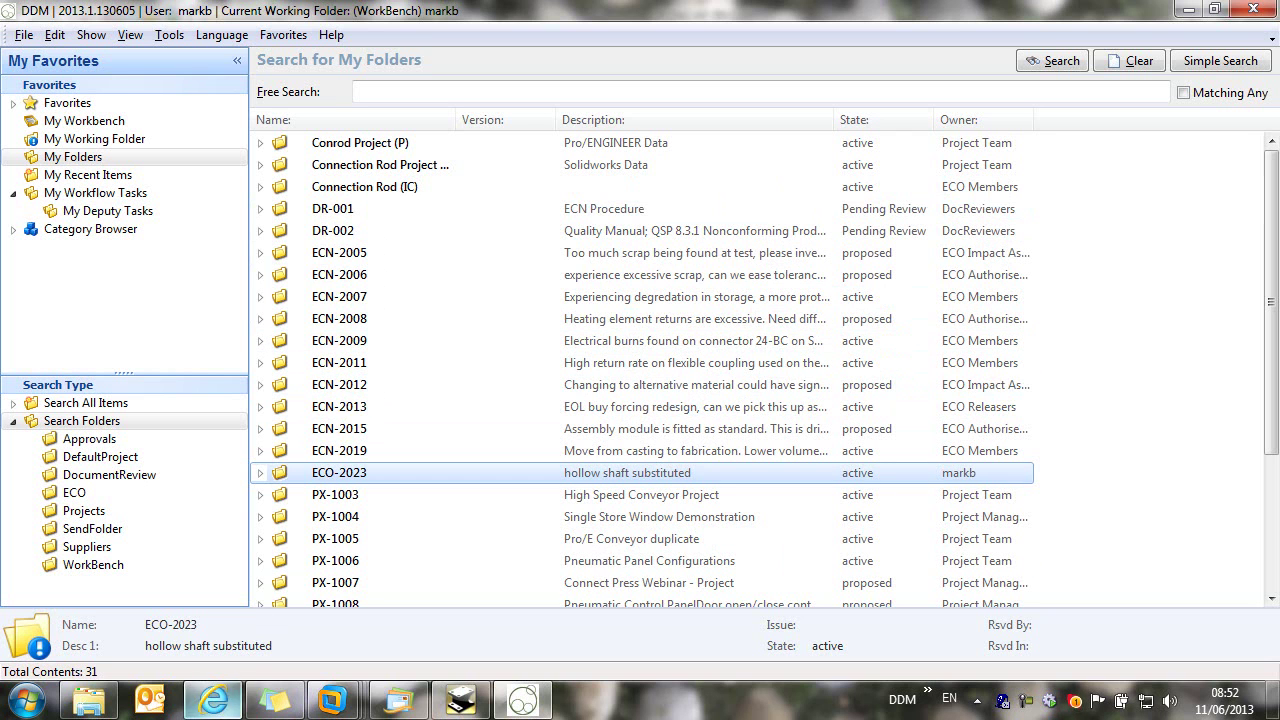
{"action": "left_click", "coordinate": [214, 701]}
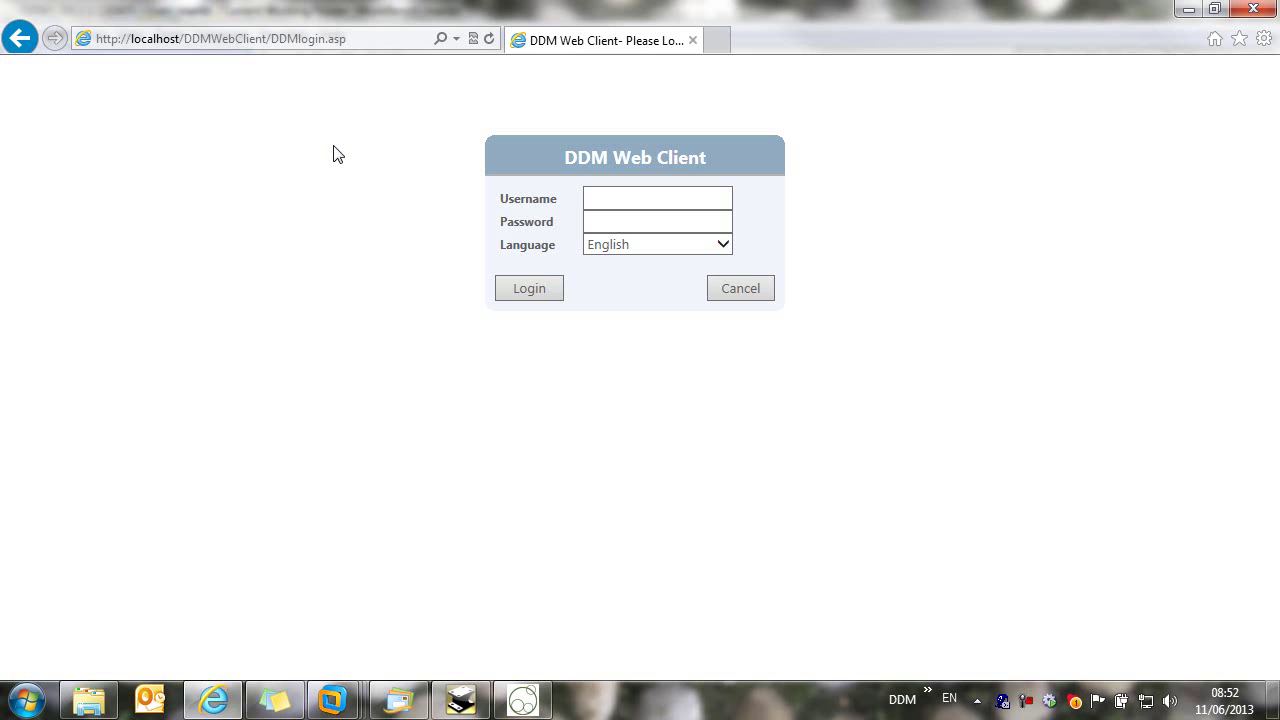
Step: Log in to the DDM Web Client with the user's username
{"action": "left_click", "coordinate": [611, 198]}
{"action": "type", "text": "m"}
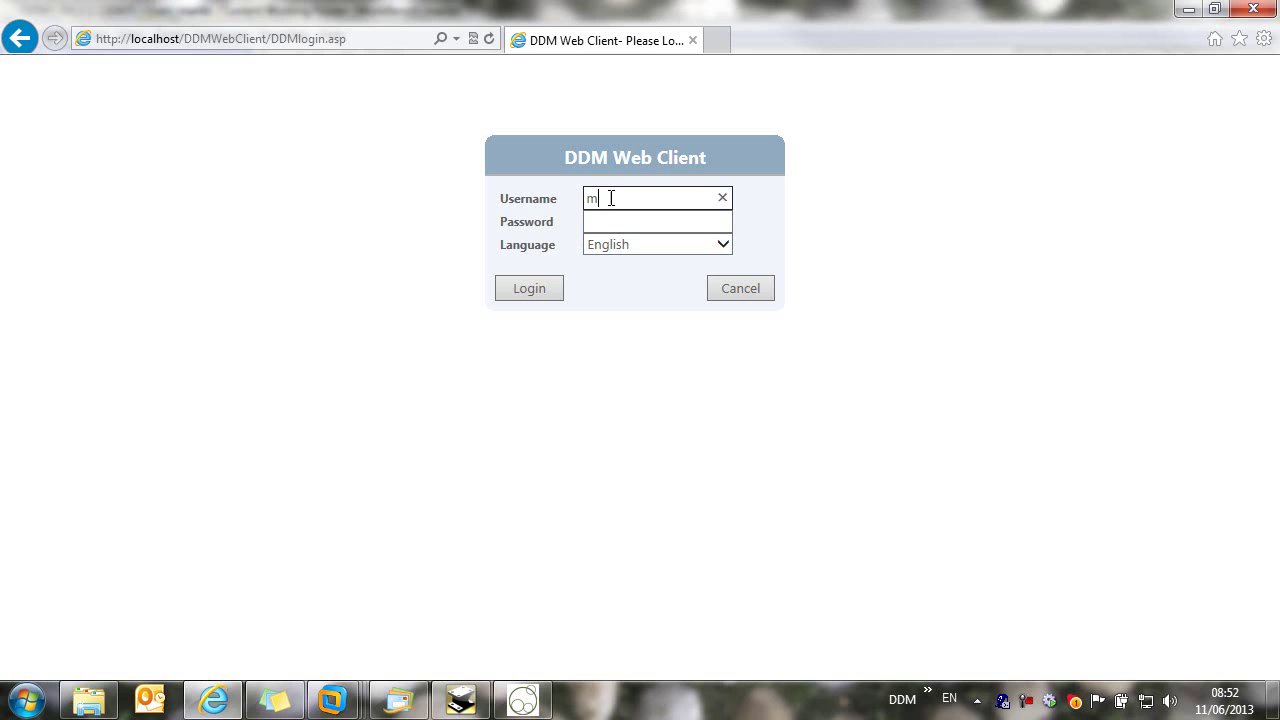
{"action": "type", "text": "arkb"}
{"action": "left_click", "coordinate": [527, 287]}
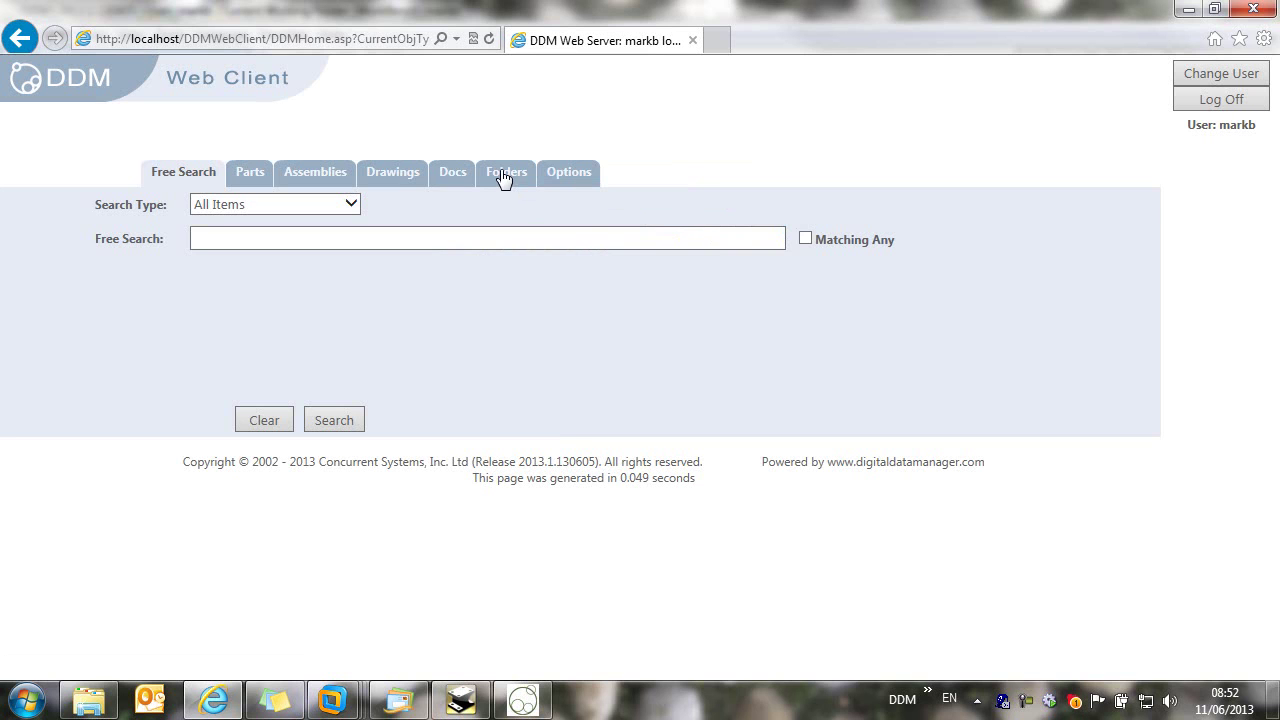
Step: Run a Free Search for 'hollow'
{"action": "left_click", "coordinate": [281, 241]}
{"action": "type", "text": "hollo"}
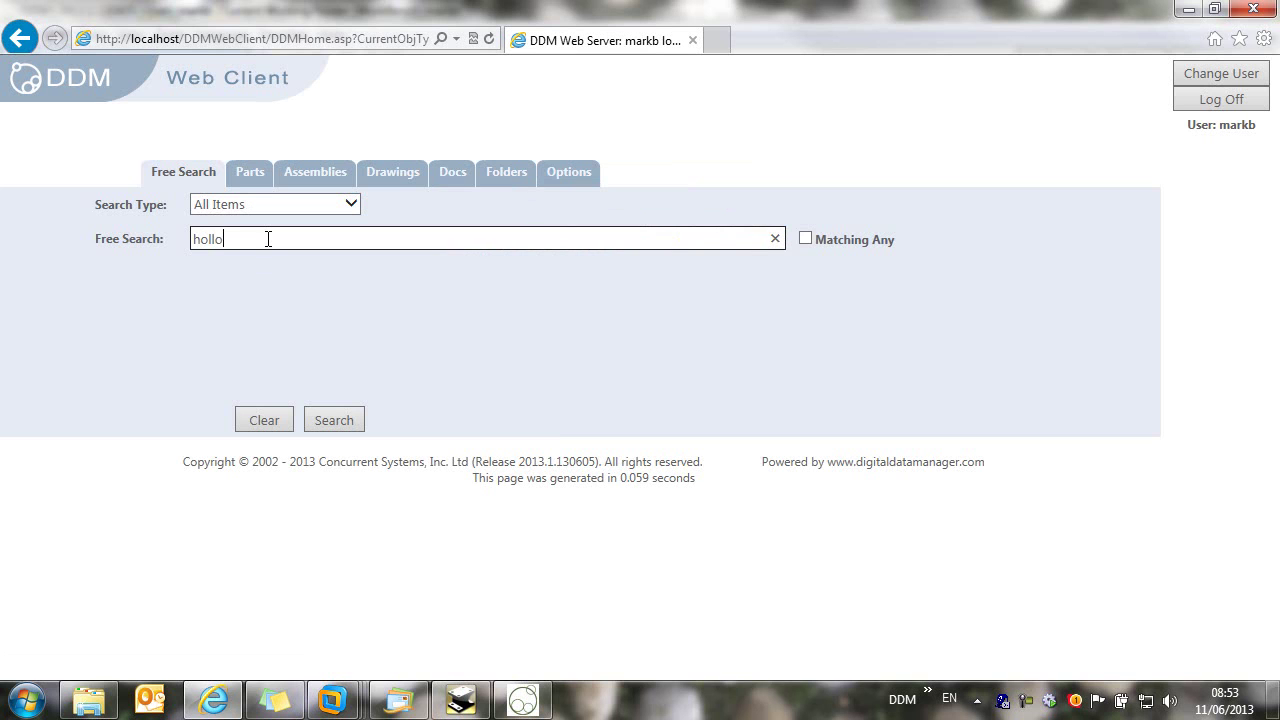
{"action": "type", "text": "w"}
{"action": "left_click", "coordinate": [332, 418]}
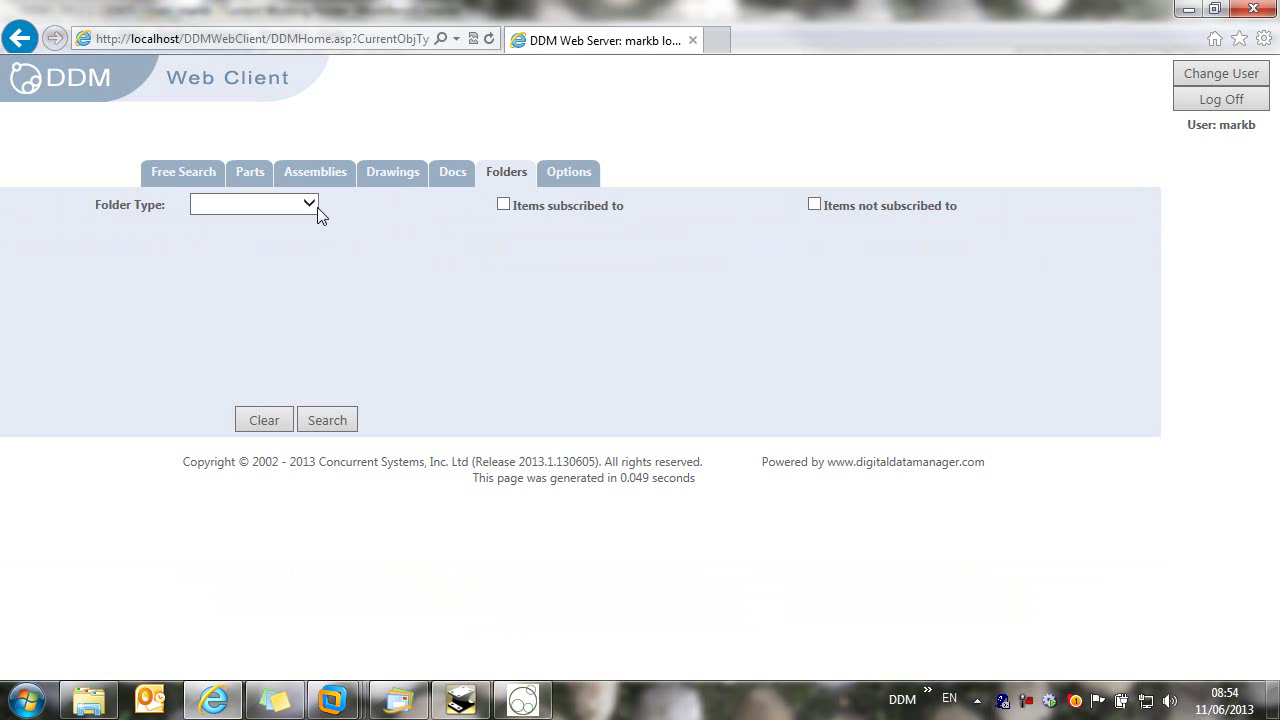
Step: Search the Folders tab for folders of type ECO
{"action": "left_click", "coordinate": [318, 212]}
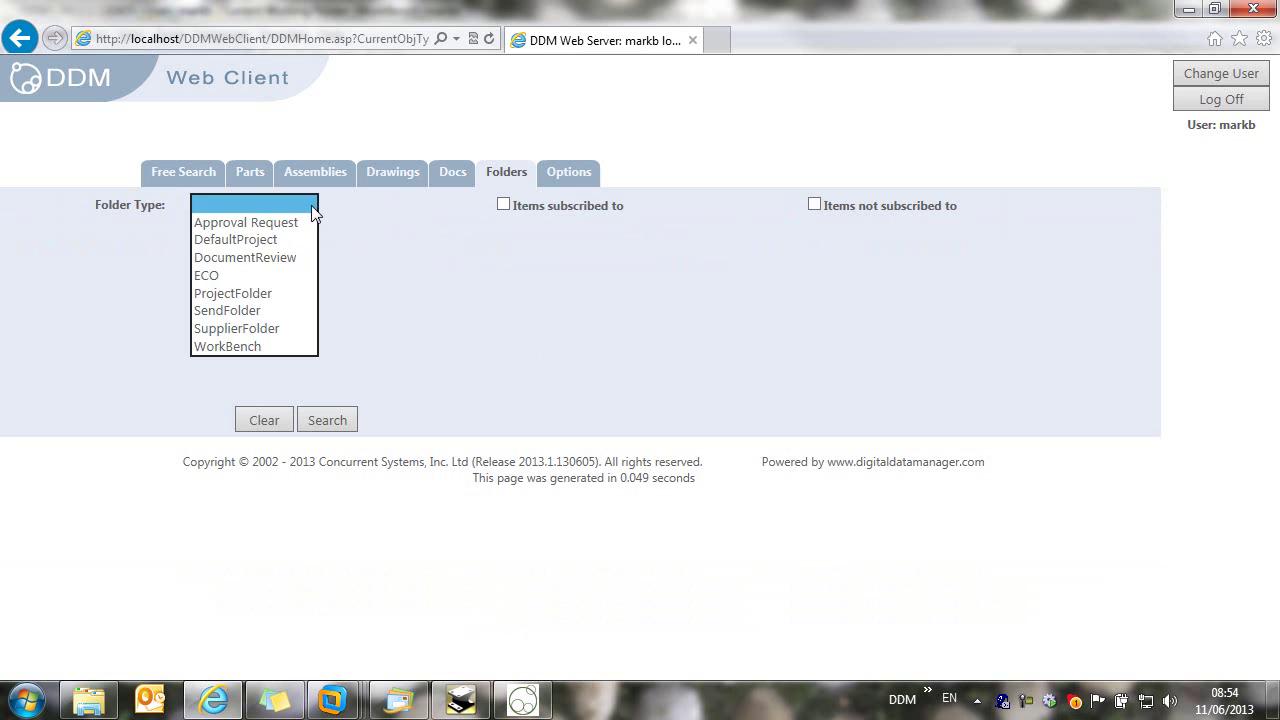
{"action": "left_click", "coordinate": [214, 279]}
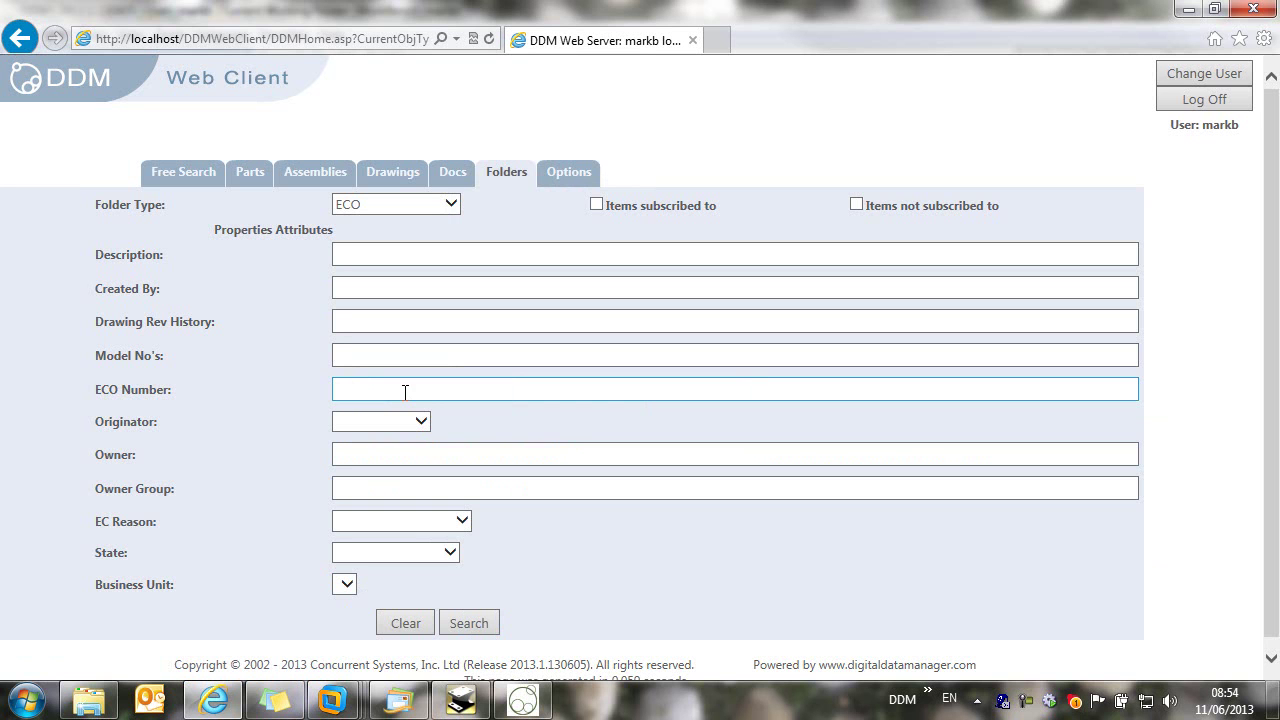
{"action": "left_click", "coordinate": [476, 624]}
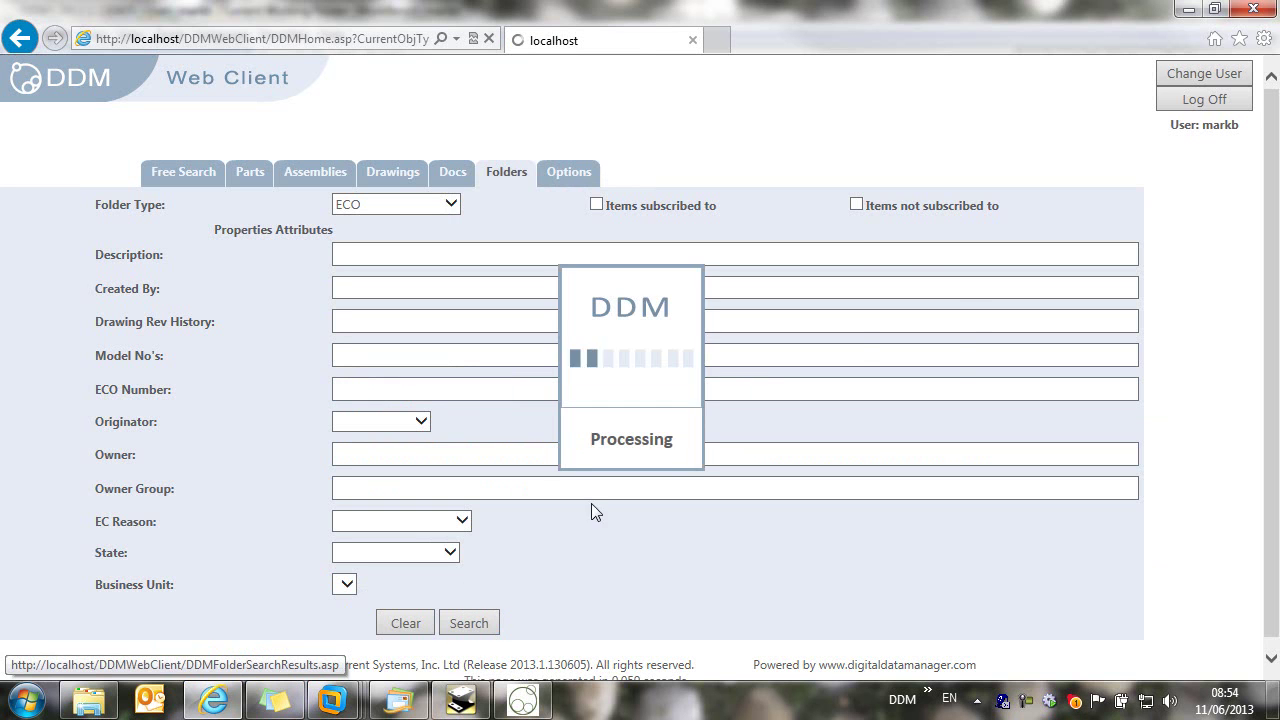
{"action": "scroll", "coordinate": [348, 300], "scroll_direction": "down", "scroll_amount": 5}
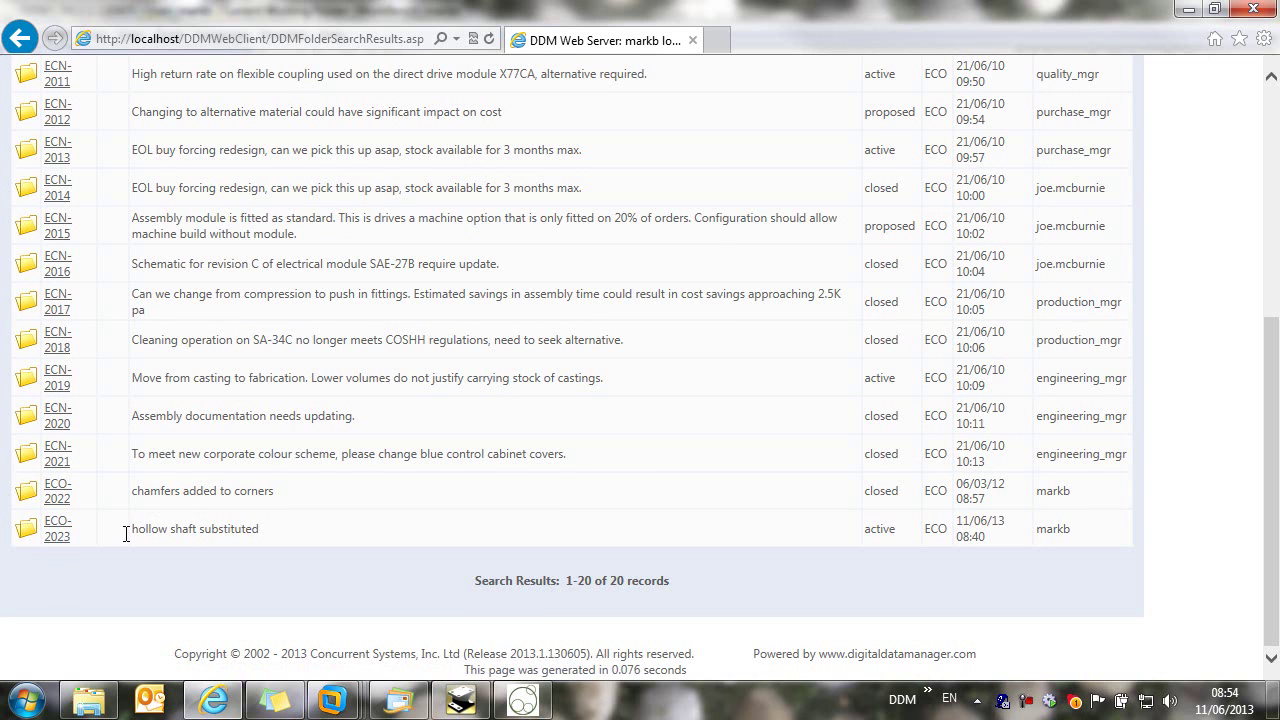
Step: Open ECO-2023's issue 2 CA-10034A drawing and show its preview maximized
{"action": "left_click", "coordinate": [58, 532]}
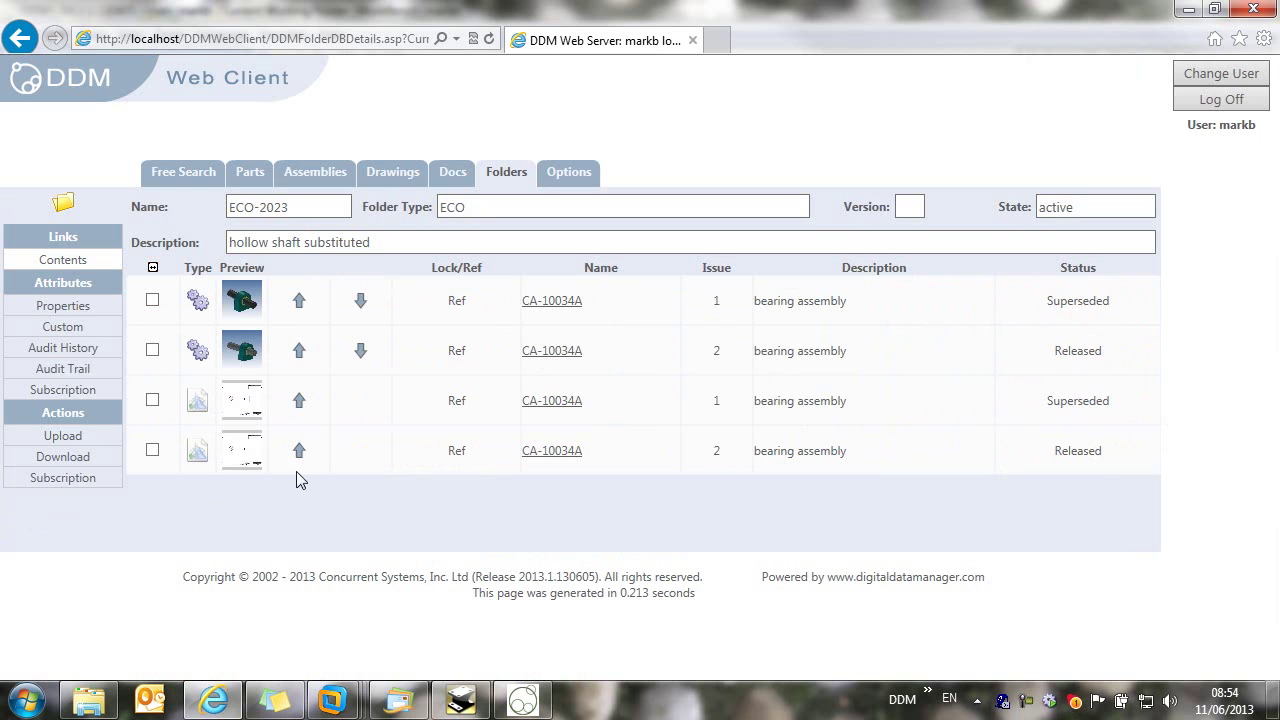
{"action": "left_click", "coordinate": [541, 452]}
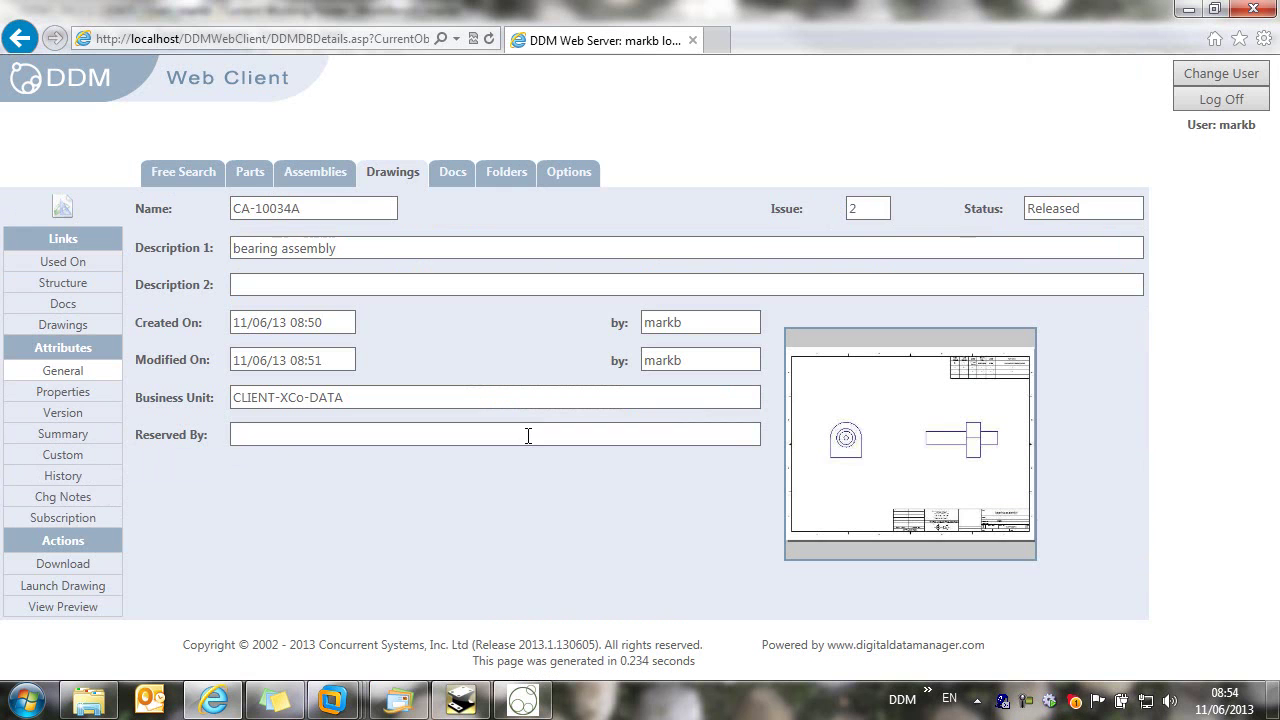
{"action": "left_click", "coordinate": [62, 607]}
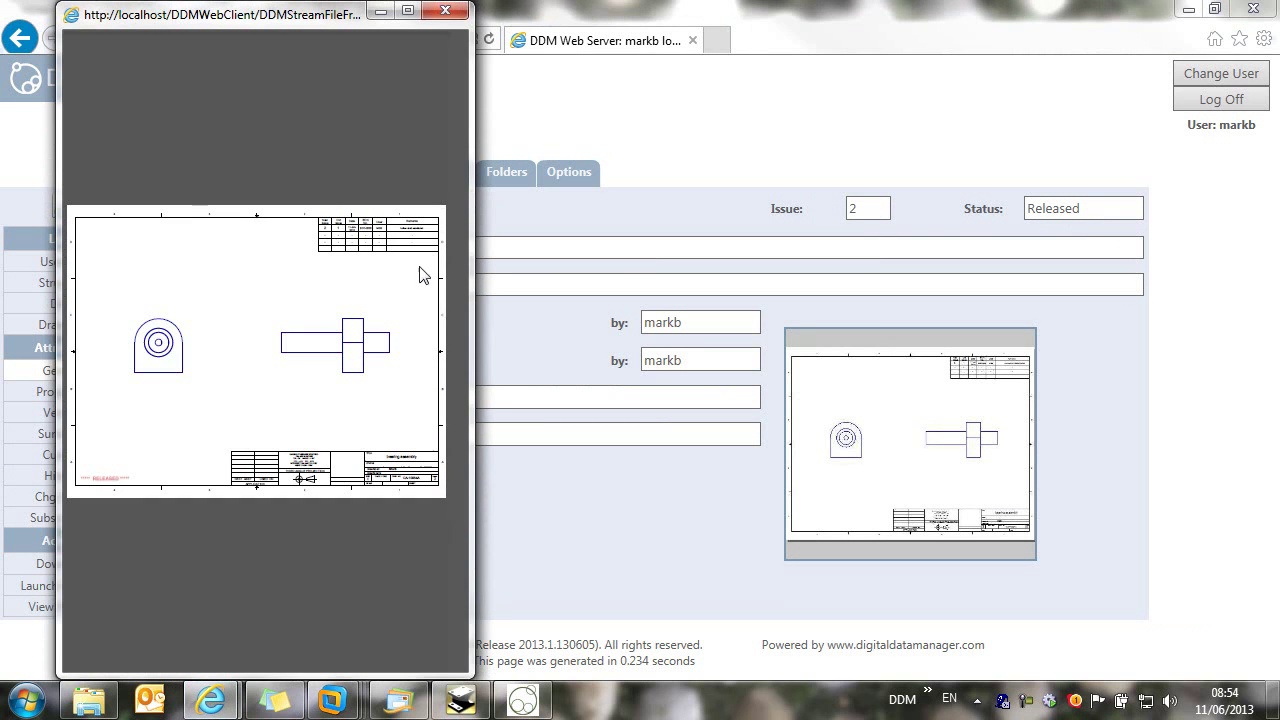
{"action": "left_click", "coordinate": [408, 10]}
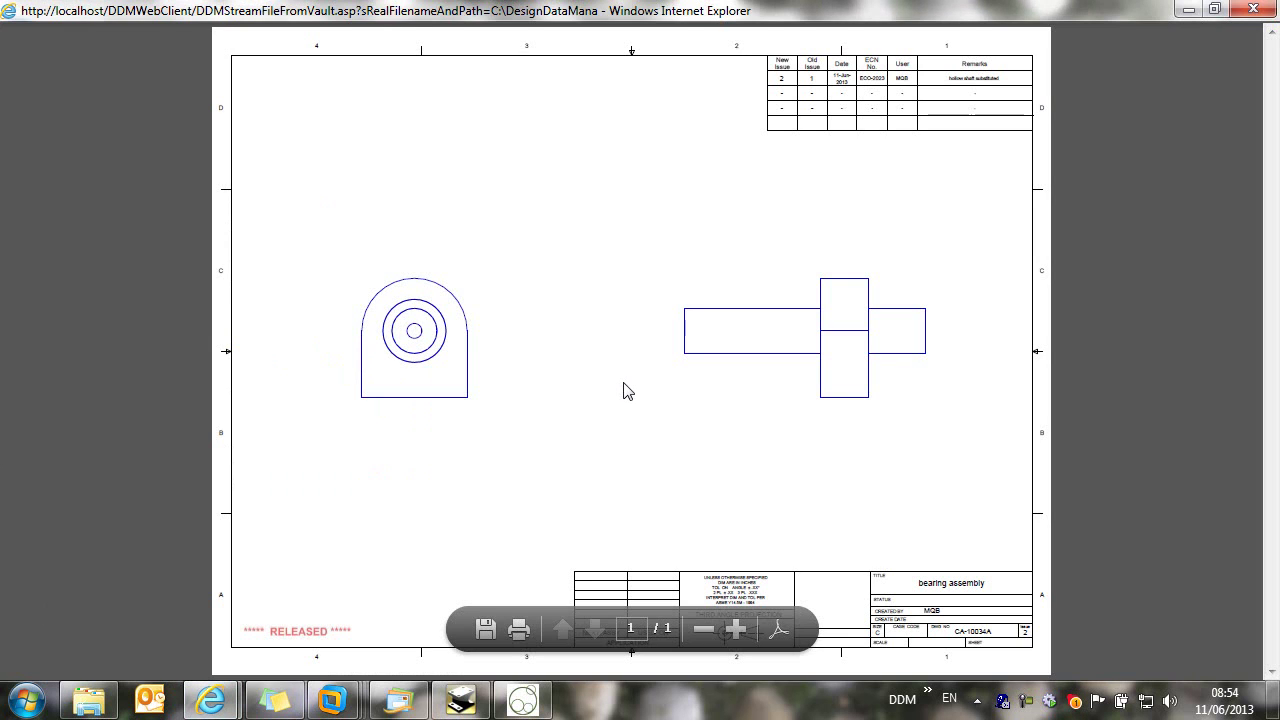